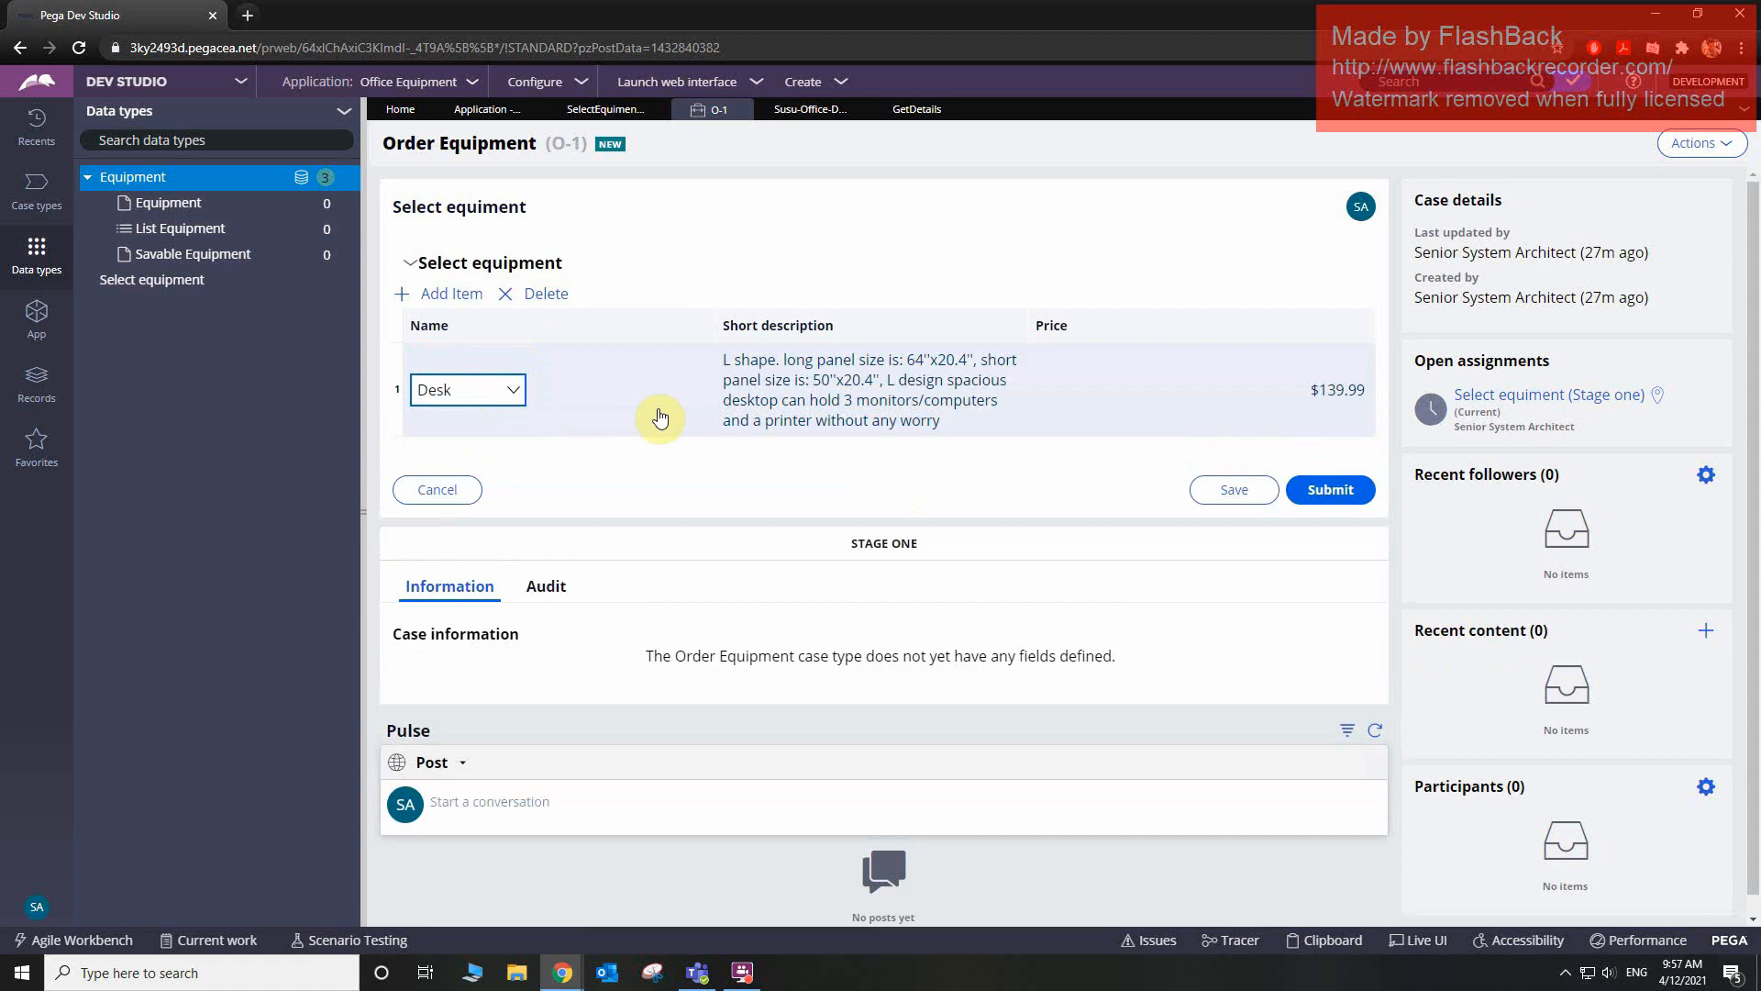
- Add a second row to the equipment list, try MacBook Air in it, and change the selection to Chair
{"action": "left_click", "coordinate": [445, 294]}
{"action": "left_click", "coordinate": [519, 464]}
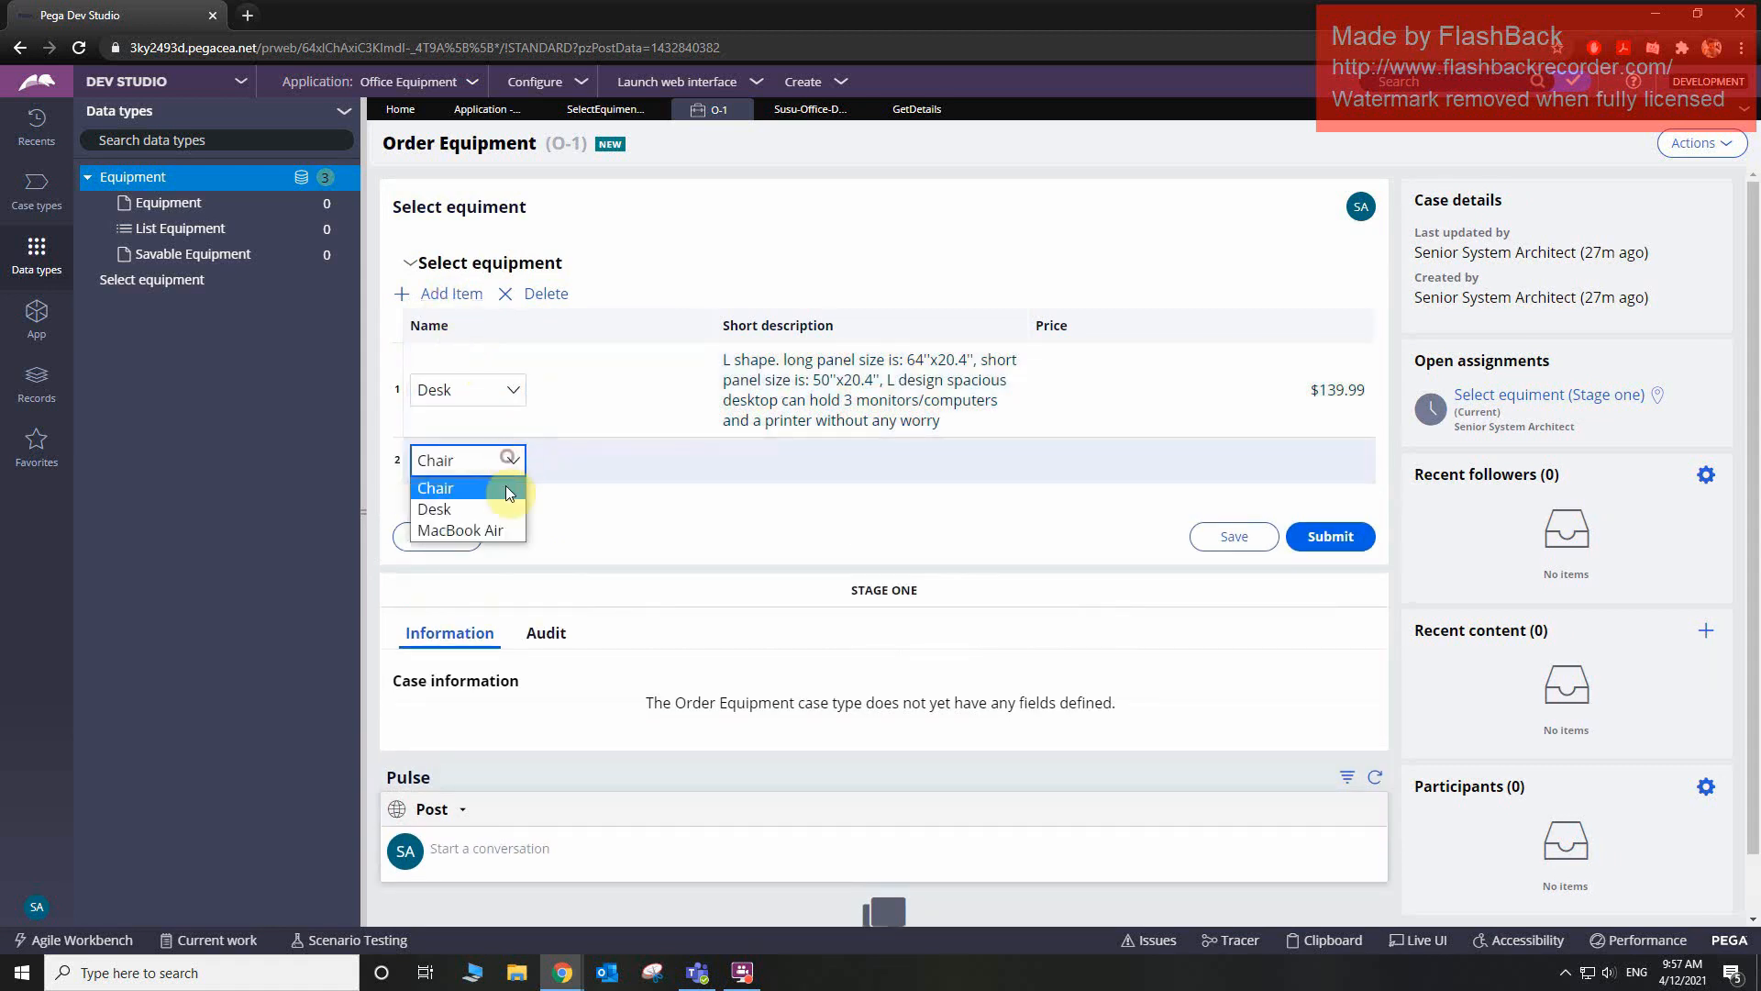
{"action": "left_click", "coordinate": [497, 525]}
{"action": "left_click", "coordinate": [508, 510]}
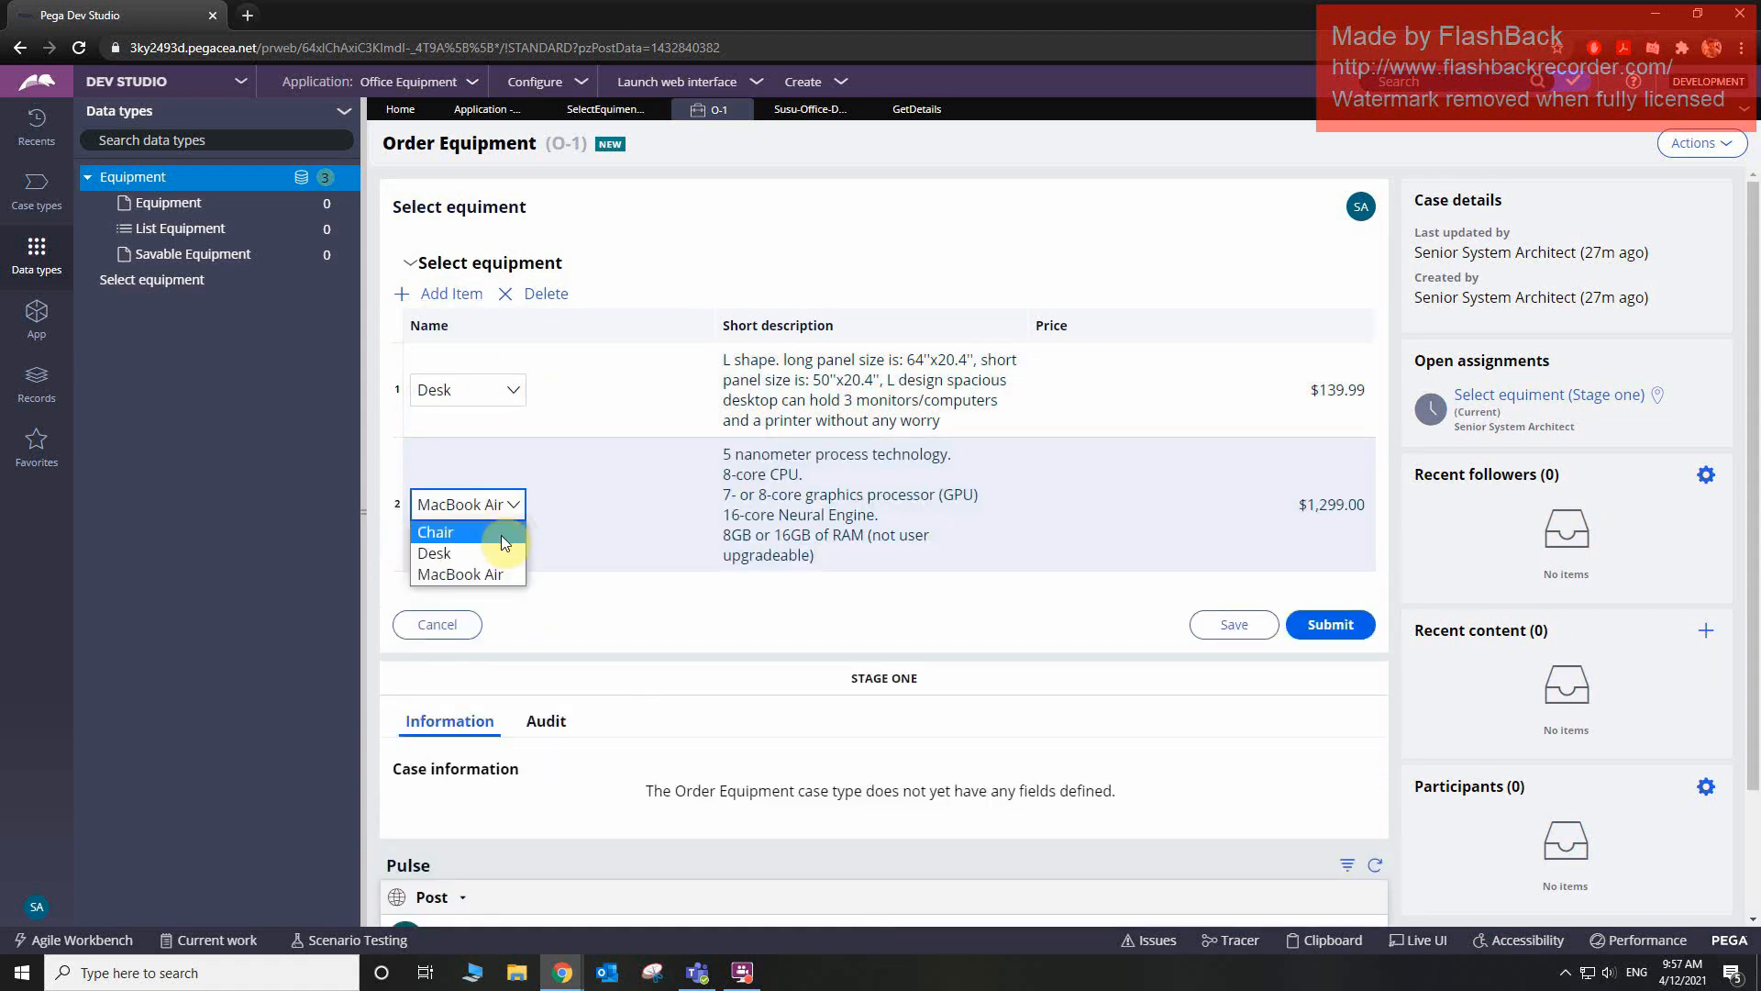
{"action": "left_click", "coordinate": [502, 533]}
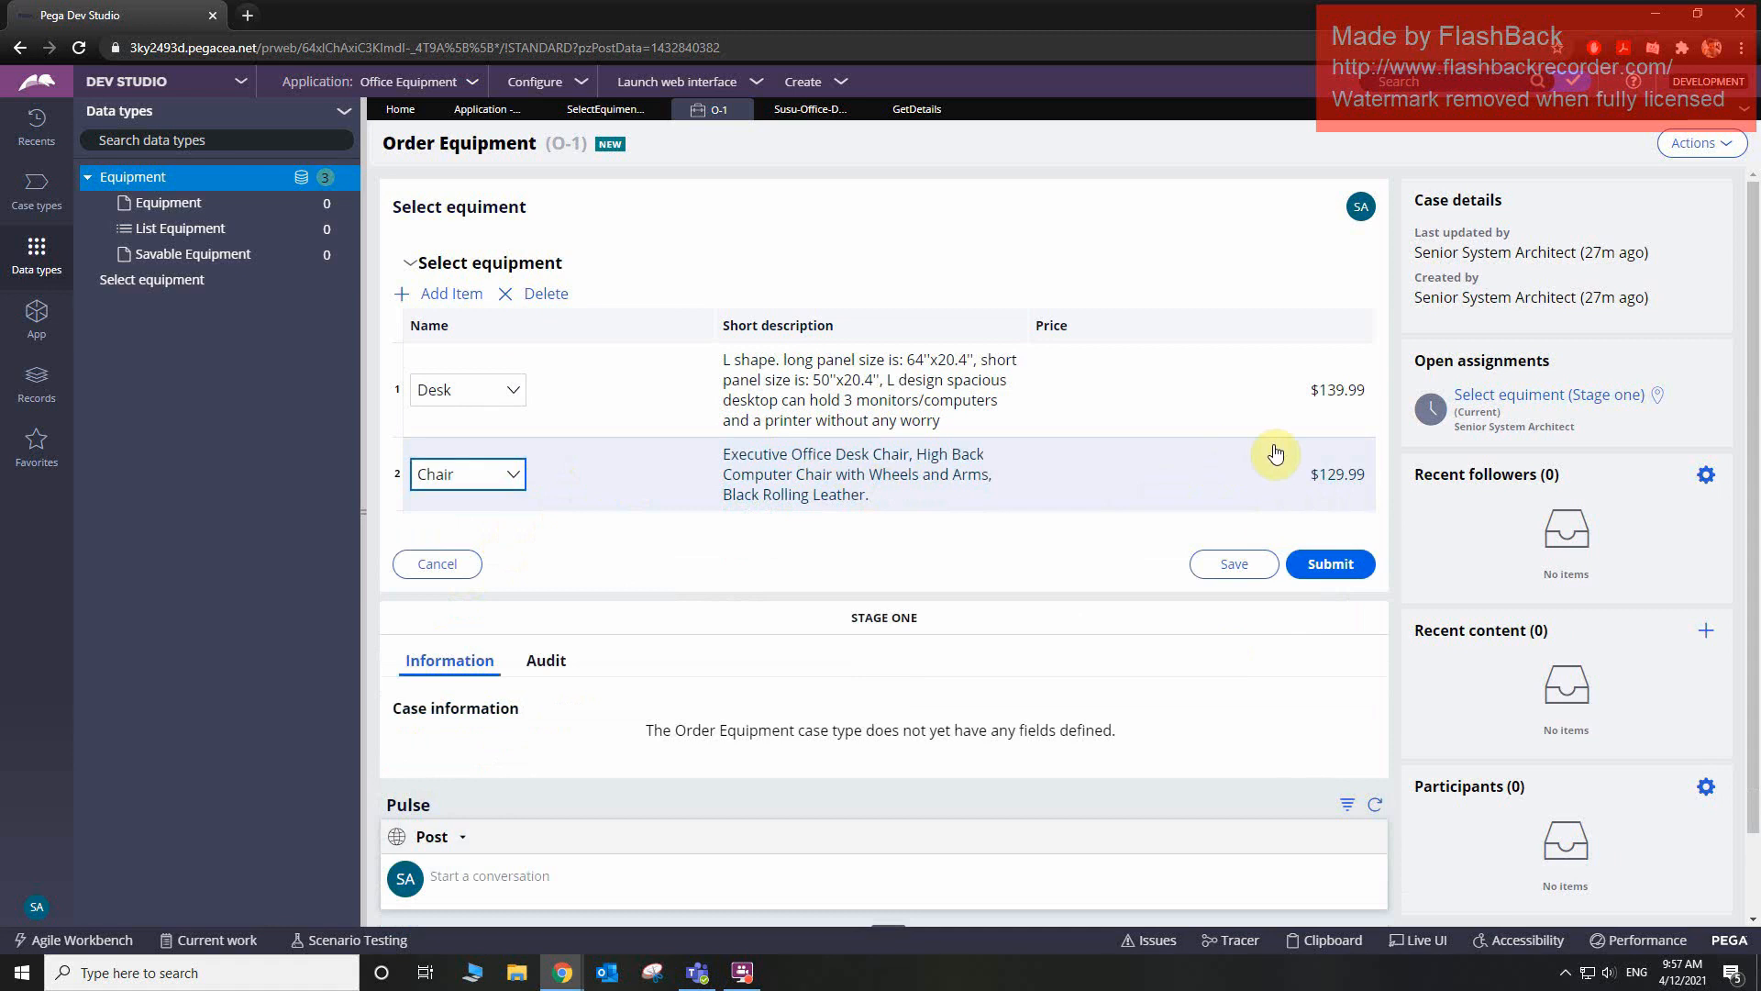
- Add a third row to the equipment list and choose MacBook Air as its name
{"action": "left_click", "coordinate": [436, 293]}
{"action": "left_click", "coordinate": [486, 535]}
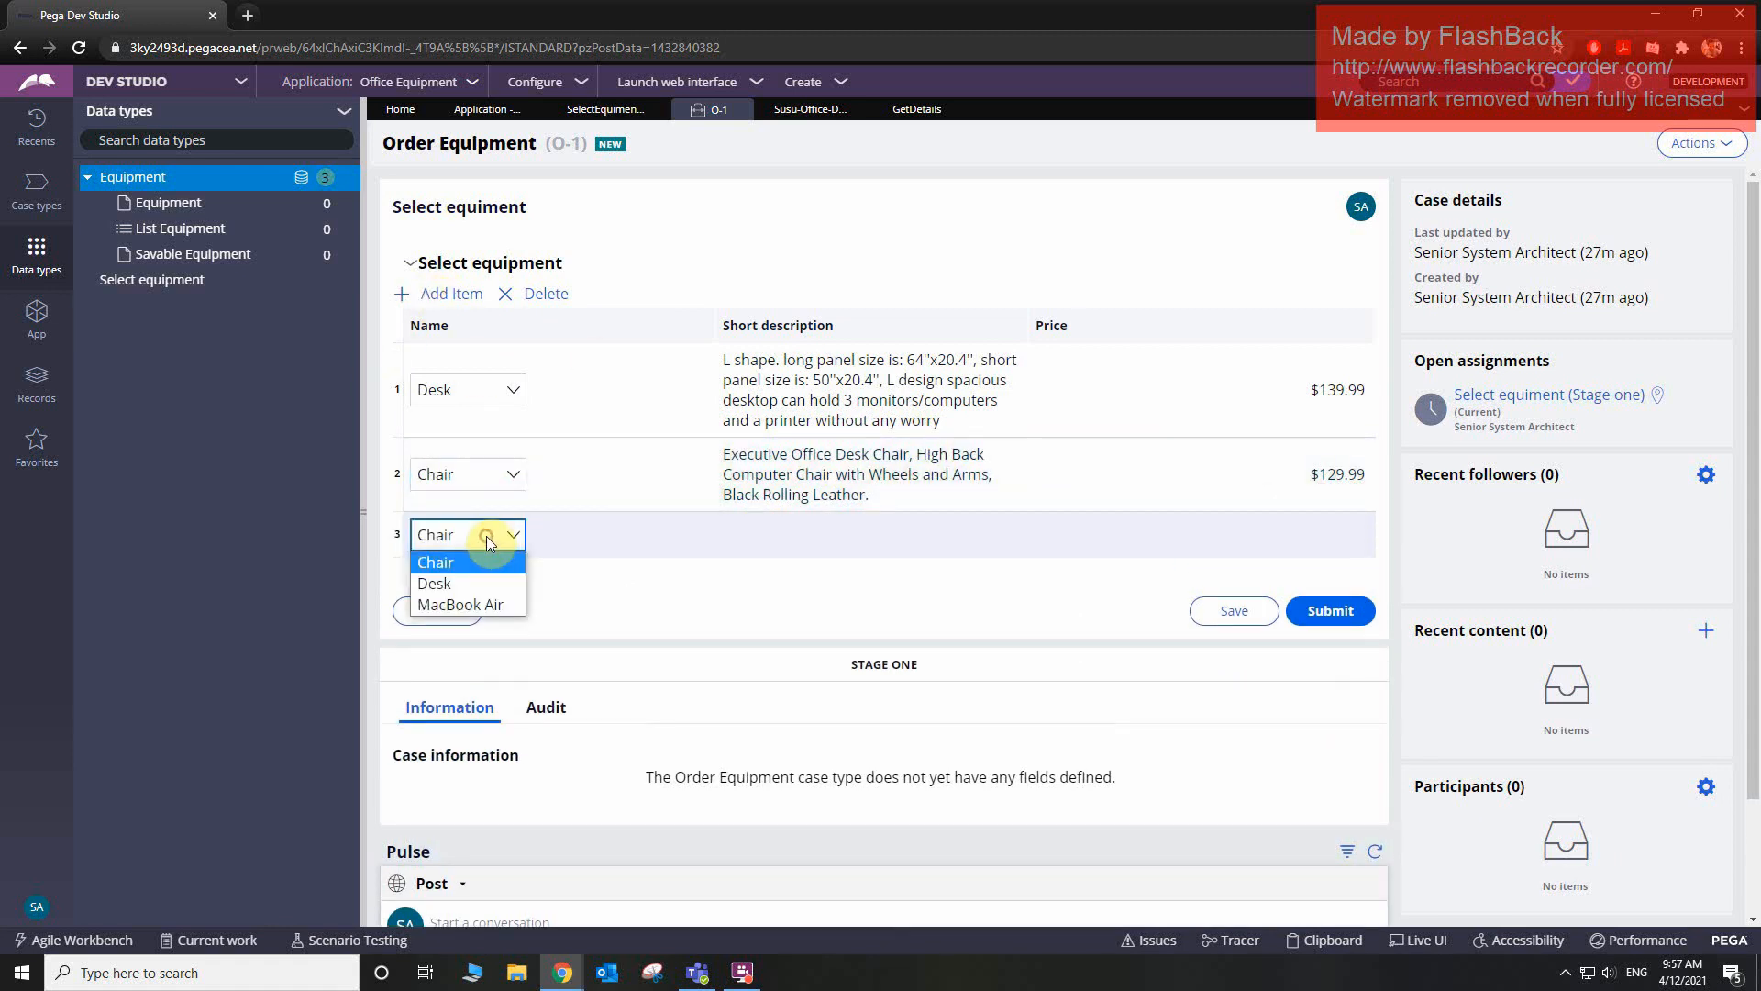
{"action": "left_click", "coordinate": [513, 604]}
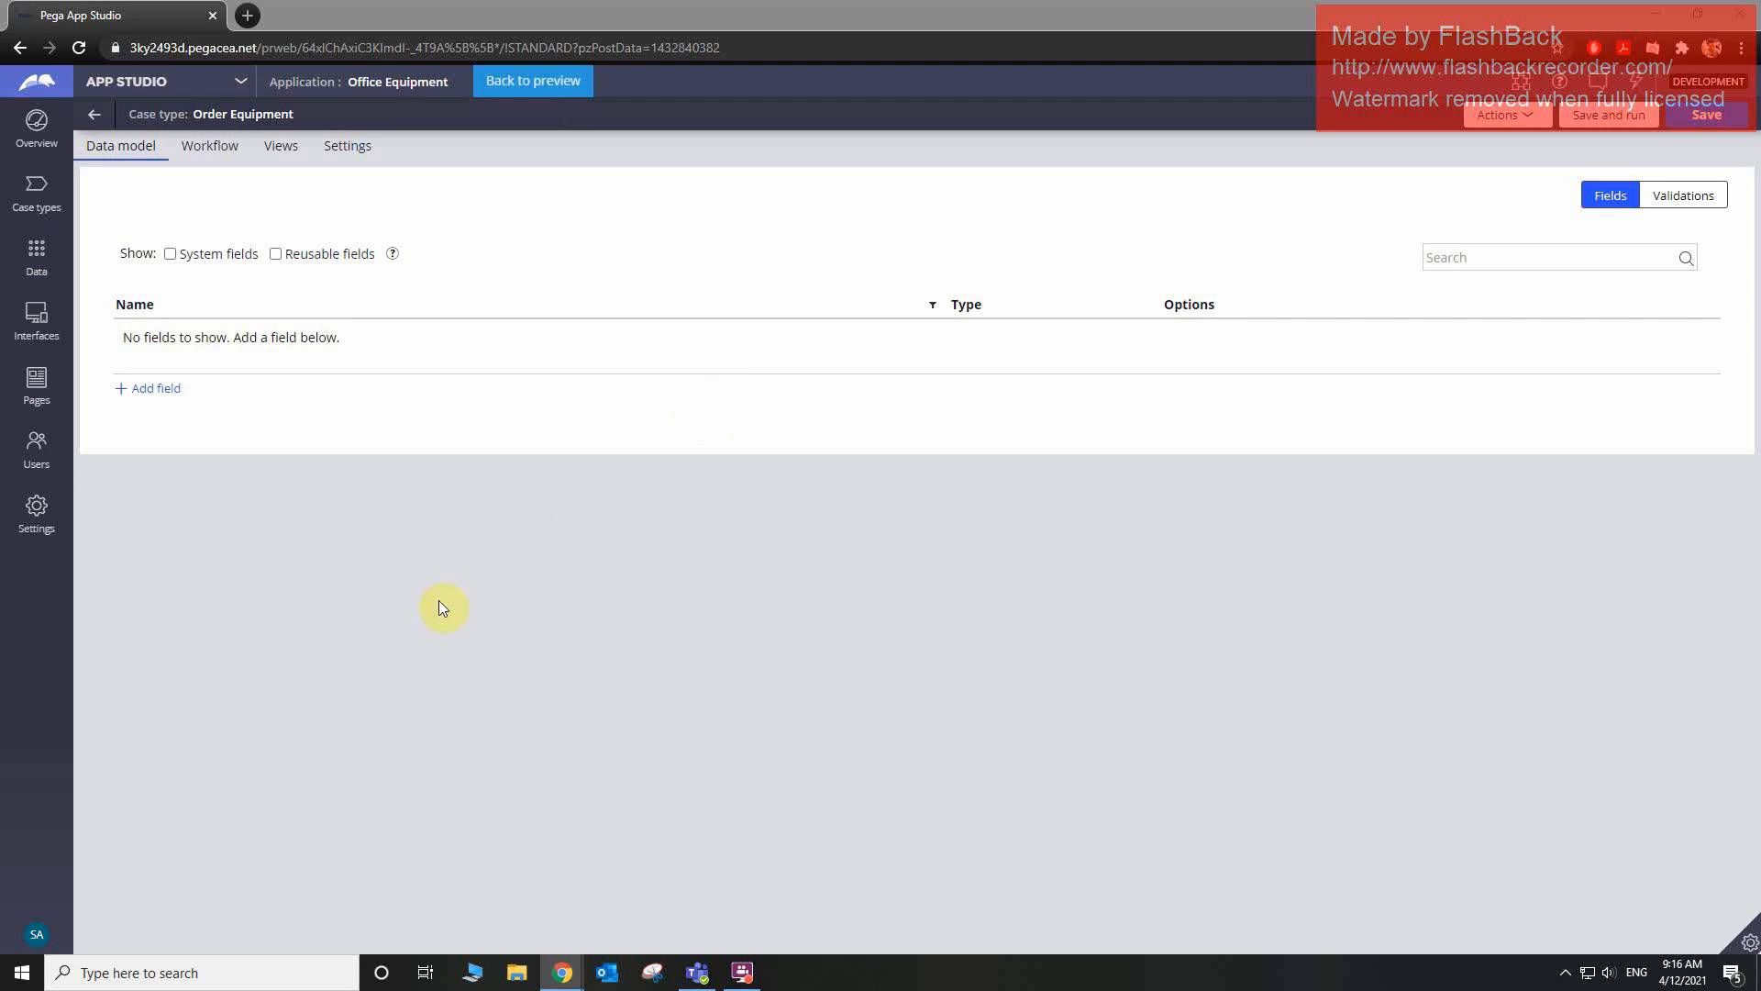
- Create a new data type named Equipment, with its source data defined now and Pega as the system
{"action": "left_click", "coordinate": [33, 256]}
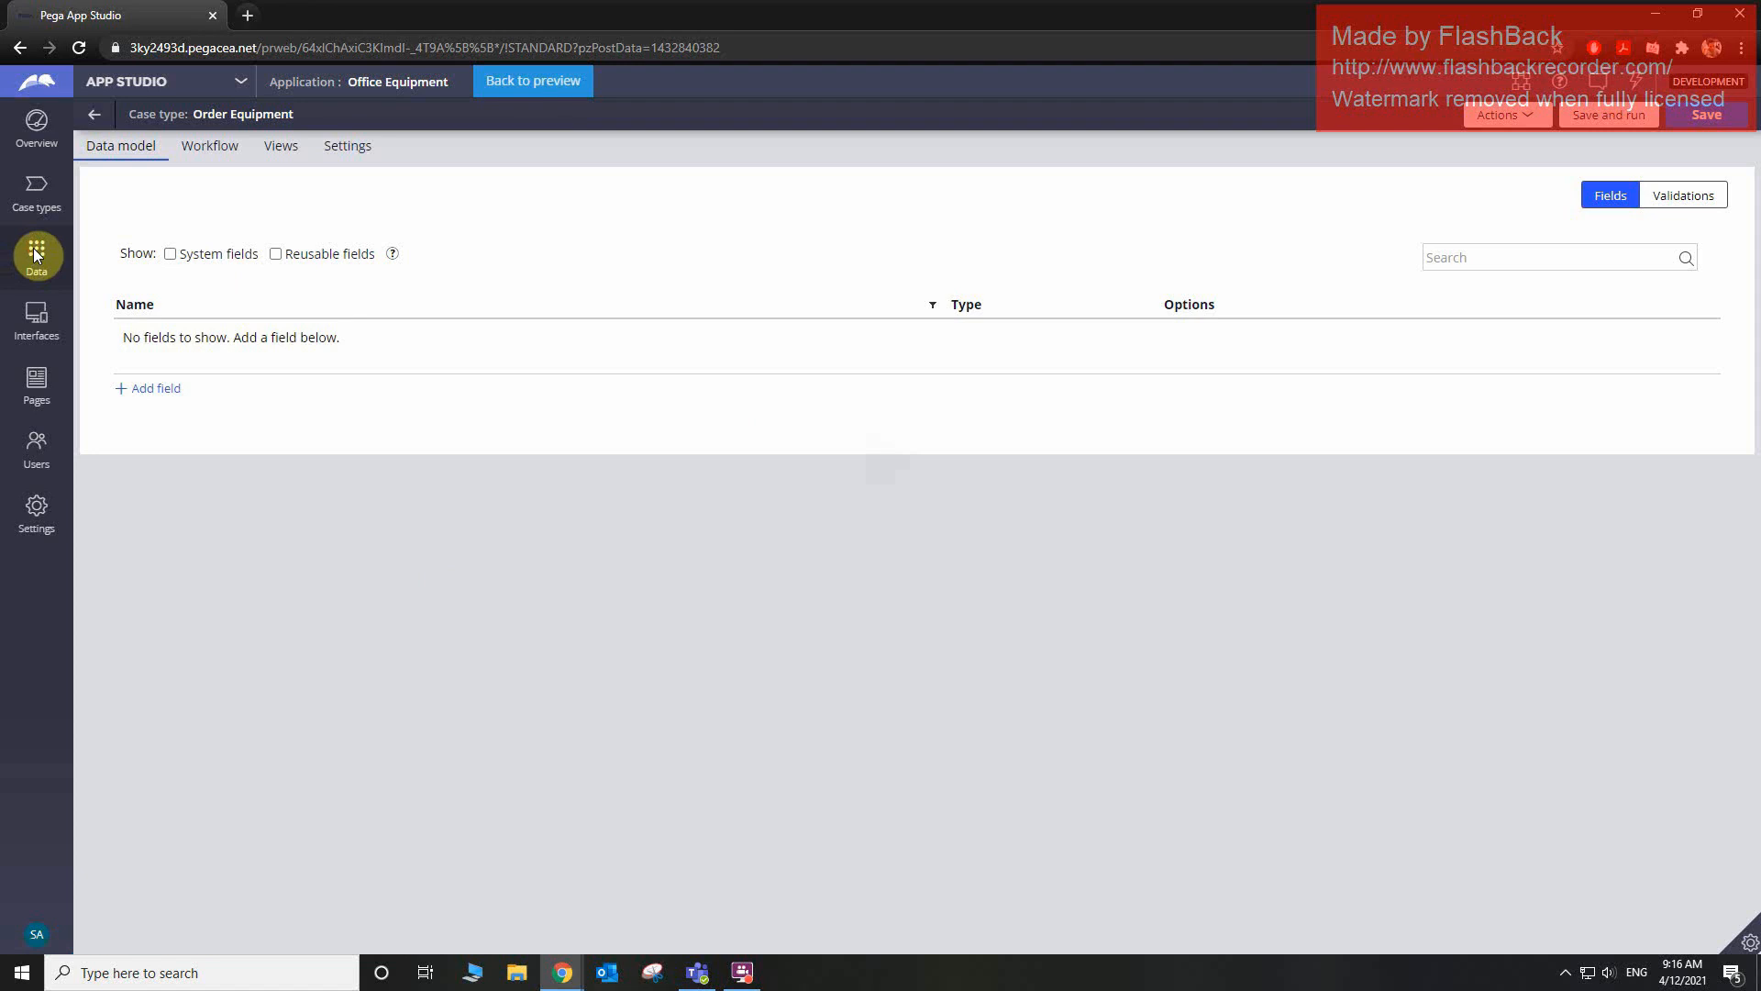
{"action": "left_click", "coordinate": [34, 254]}
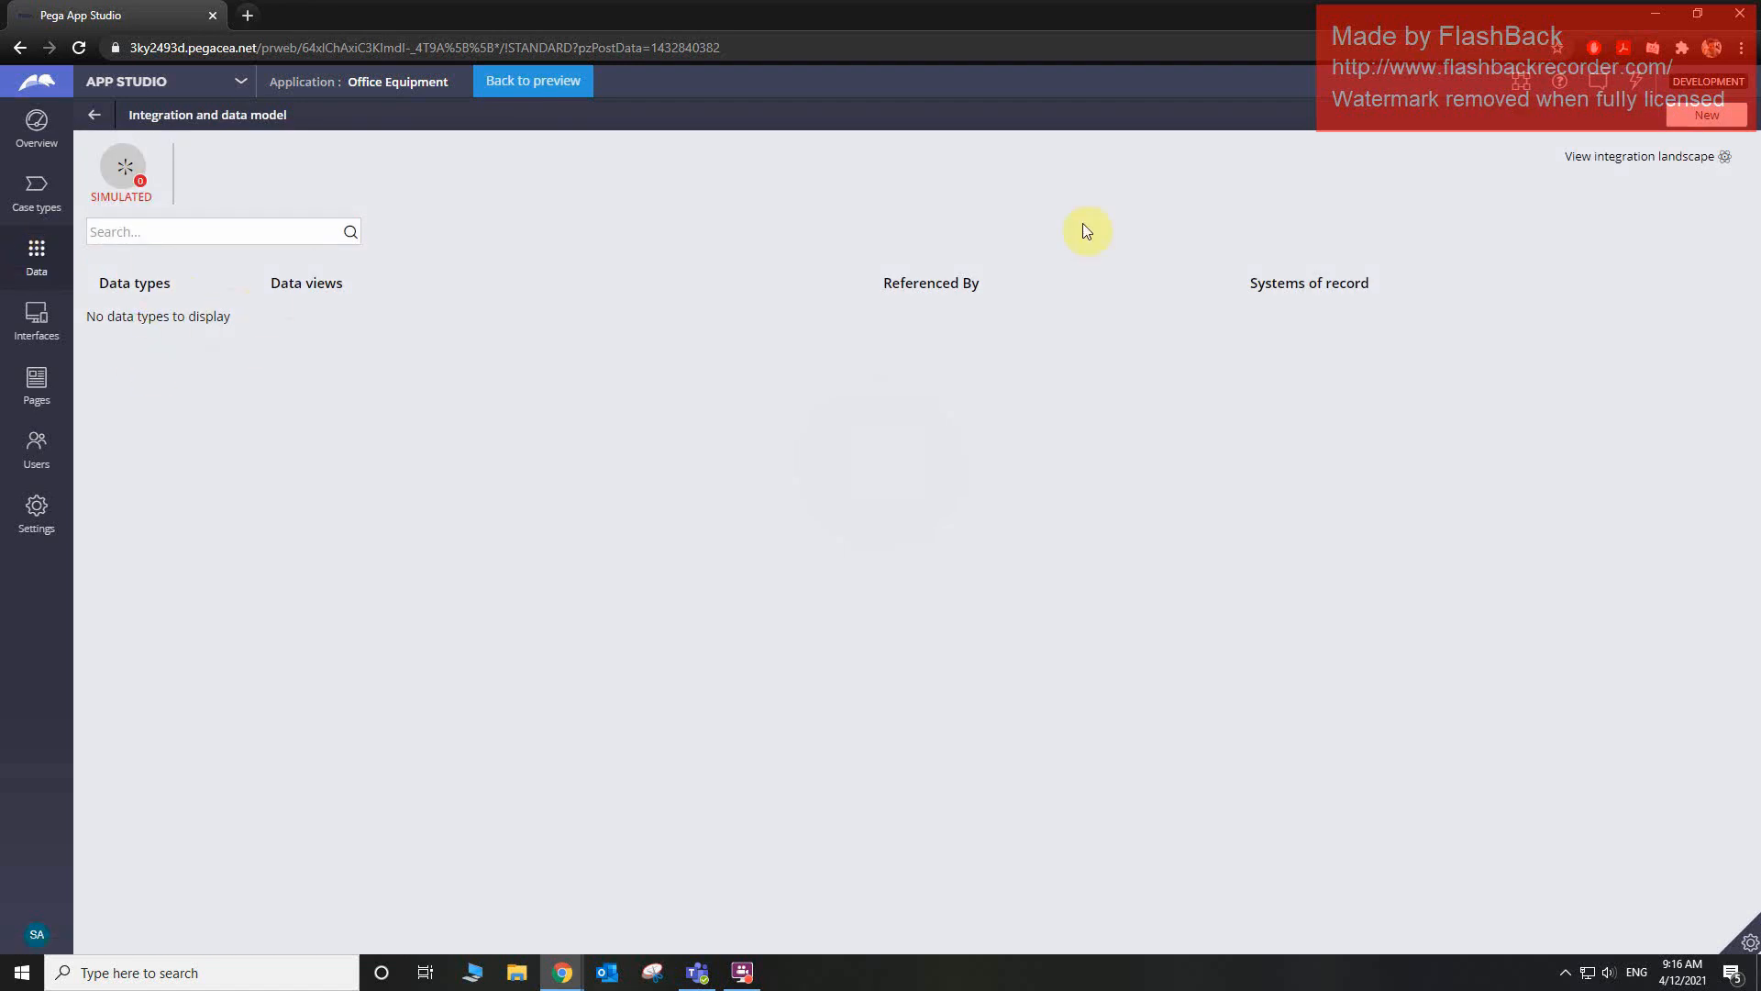
{"action": "left_click", "coordinate": [1699, 111]}
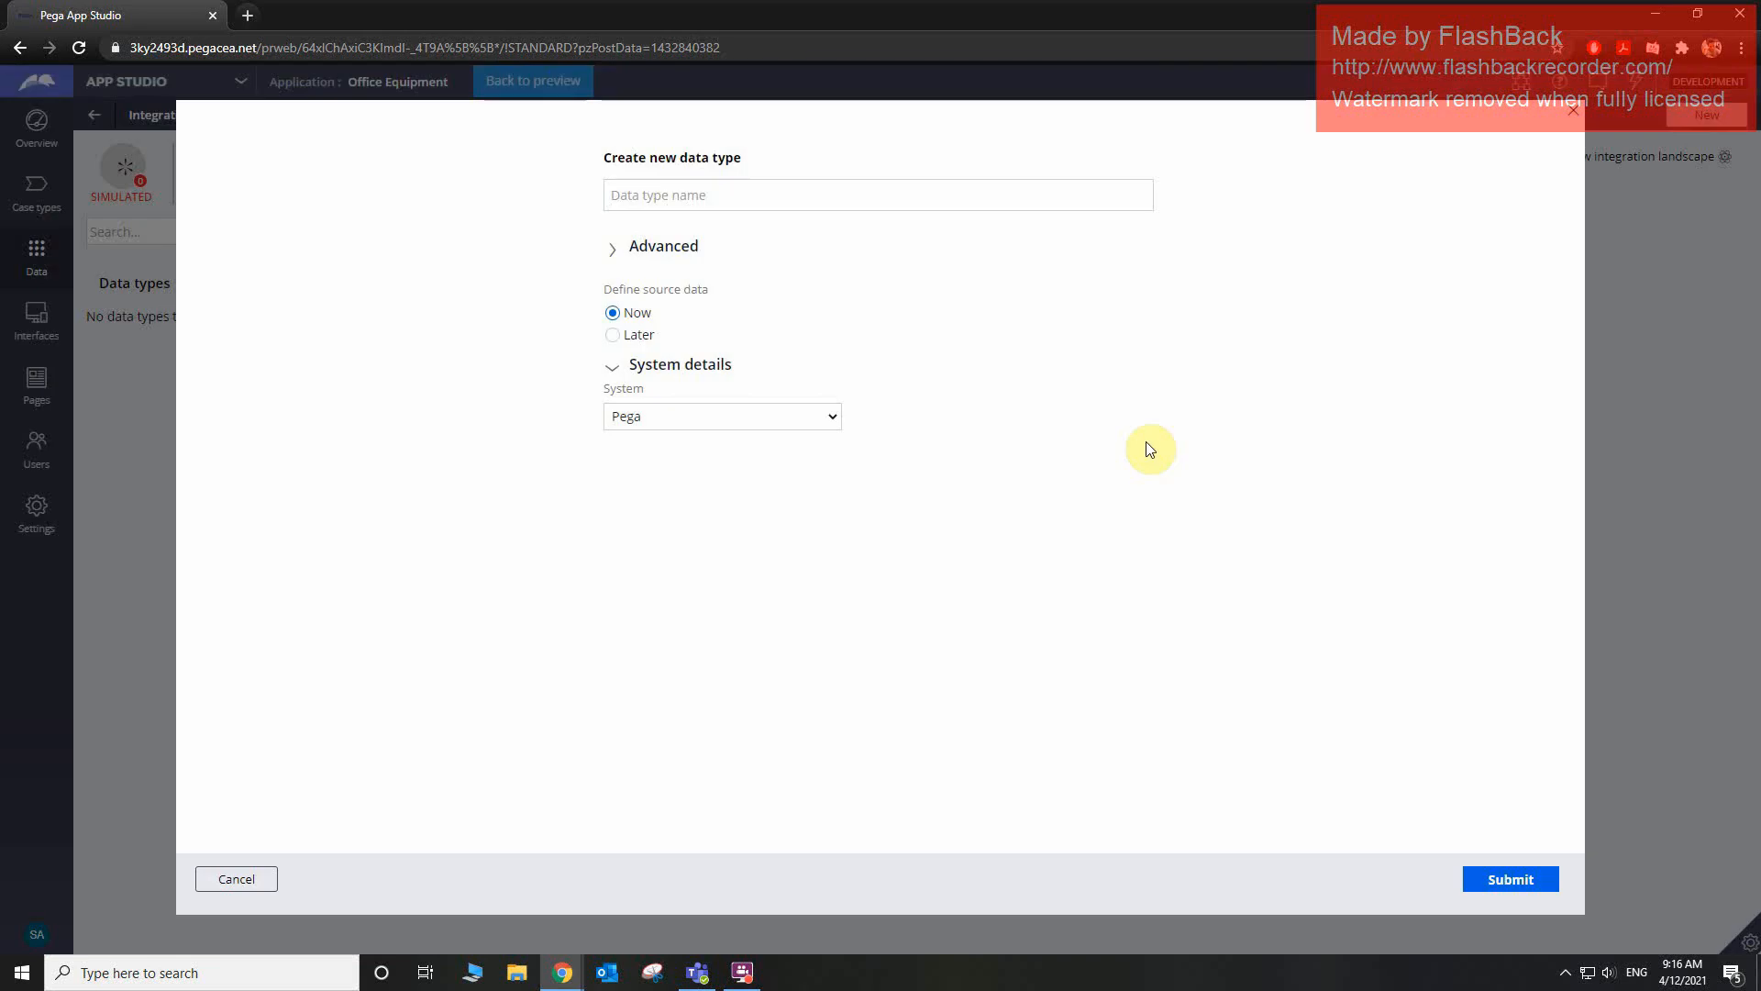
{"action": "left_click", "coordinate": [980, 204]}
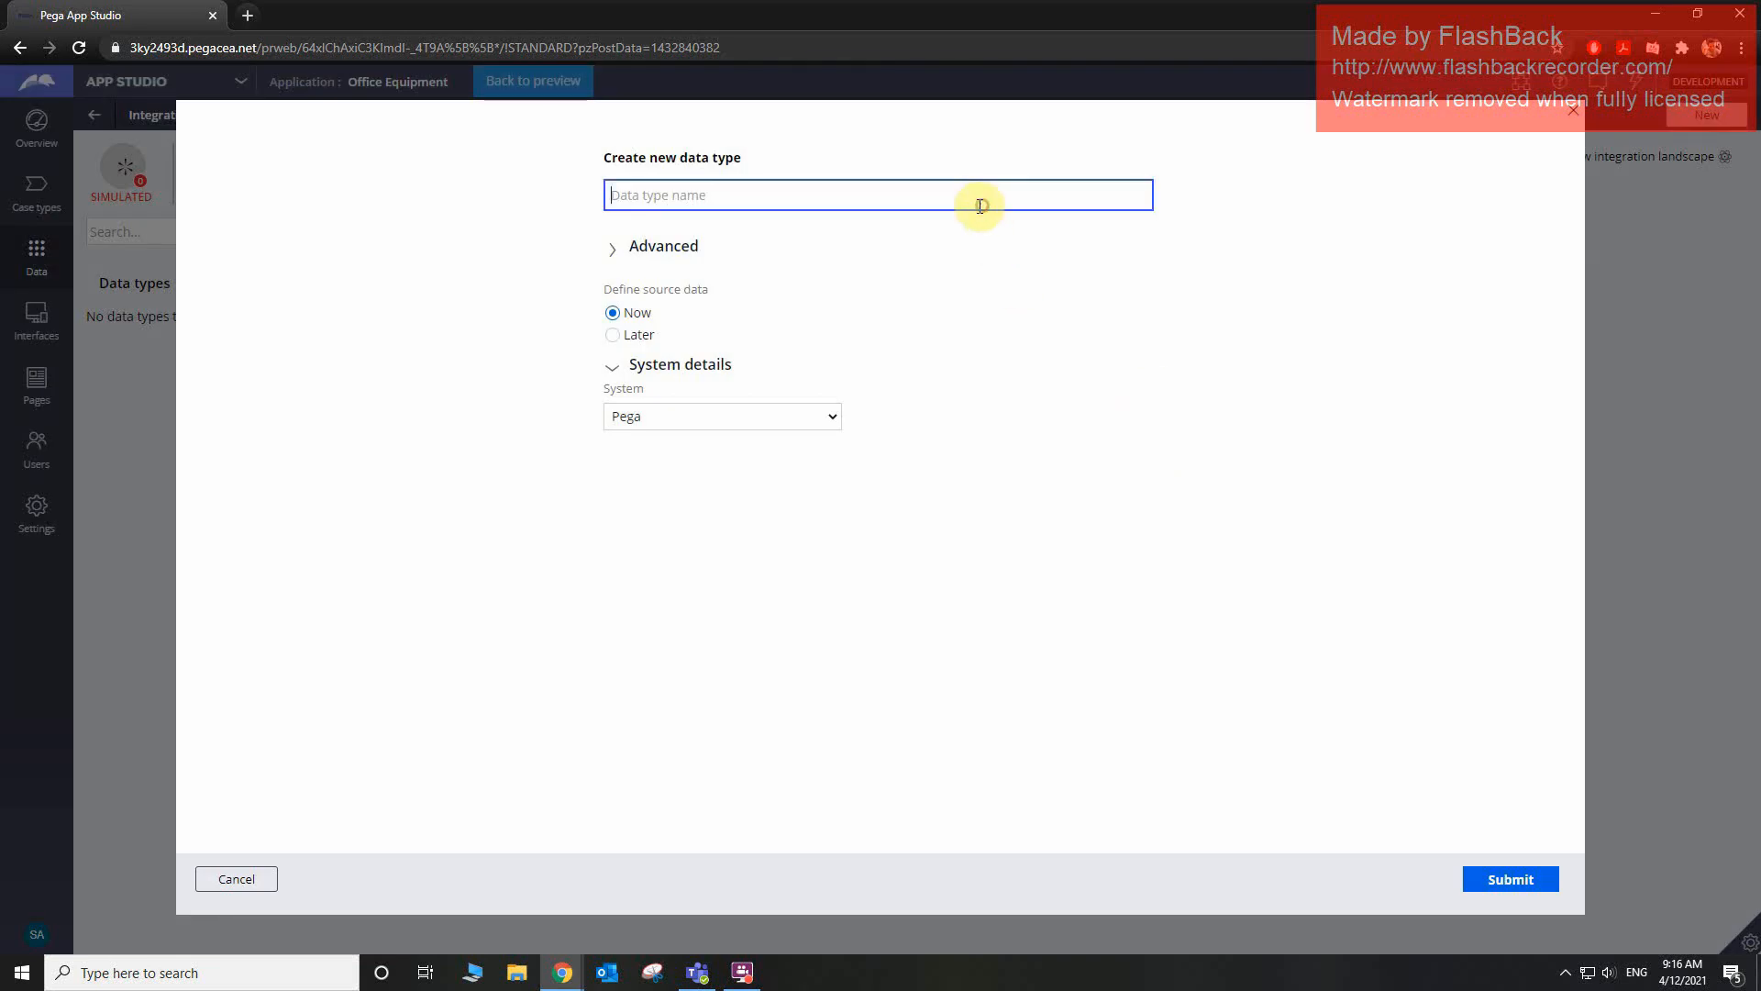
{"action": "type", "text": "Equipment"}
{"action": "left_click", "coordinate": [636, 420]}
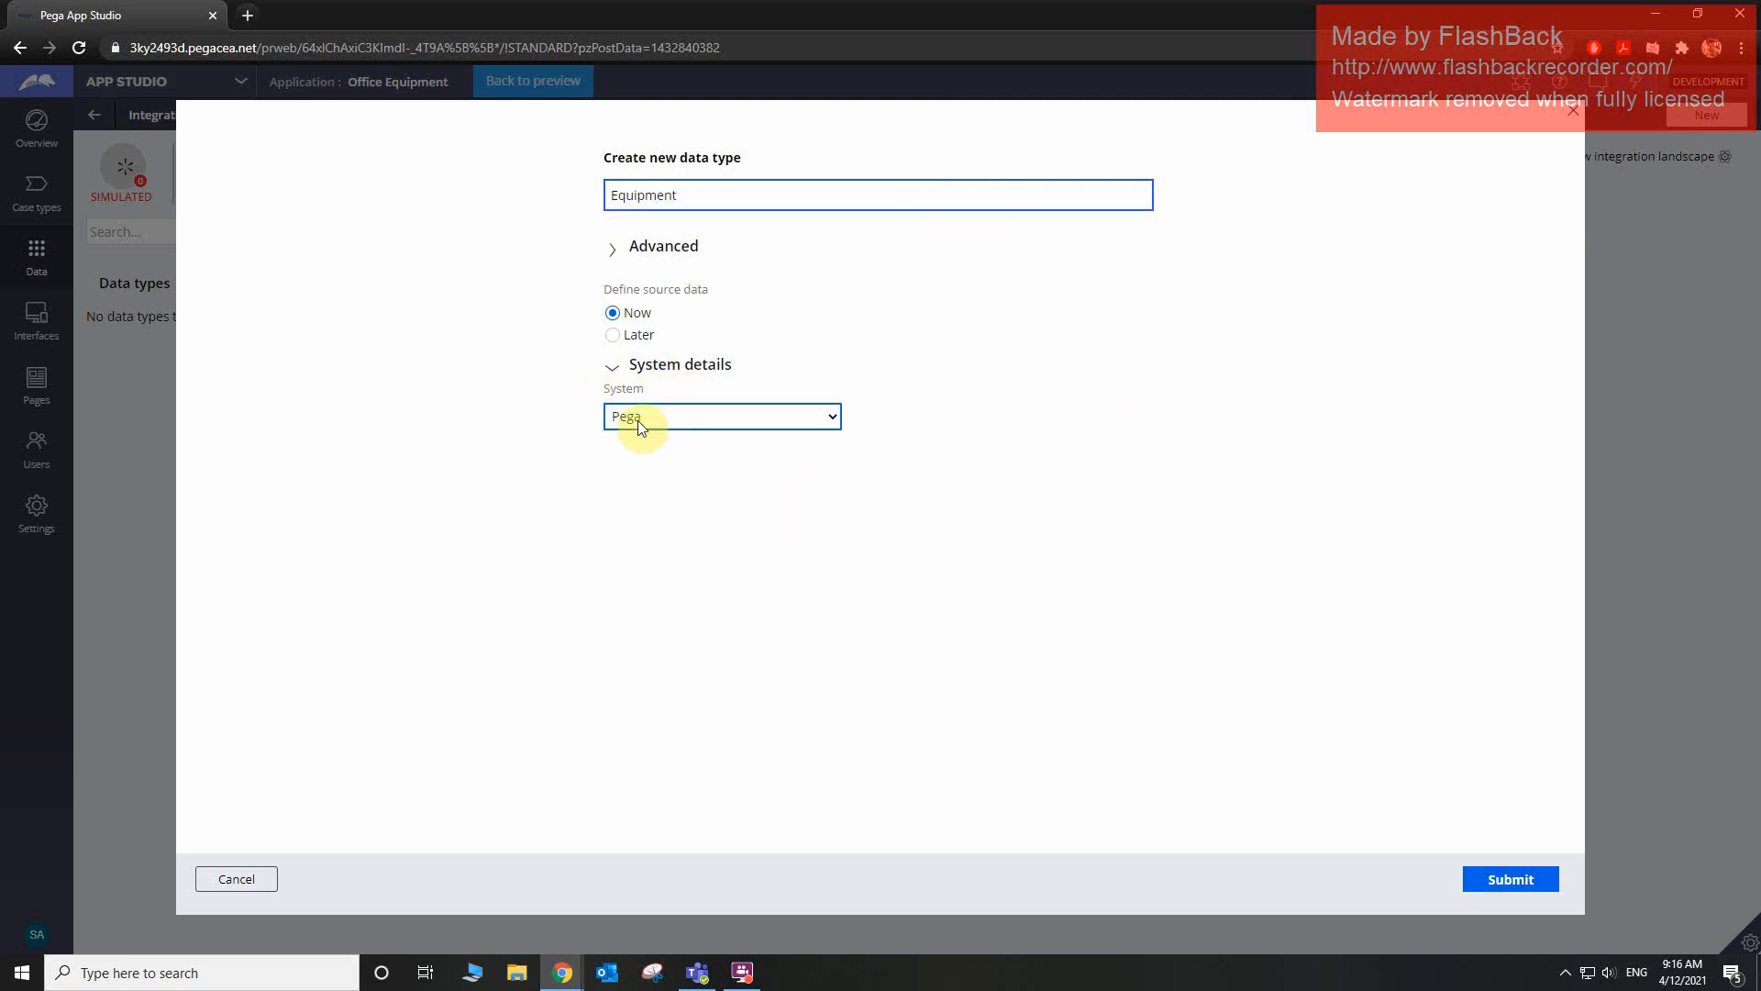
{"action": "left_click", "coordinate": [1548, 890]}
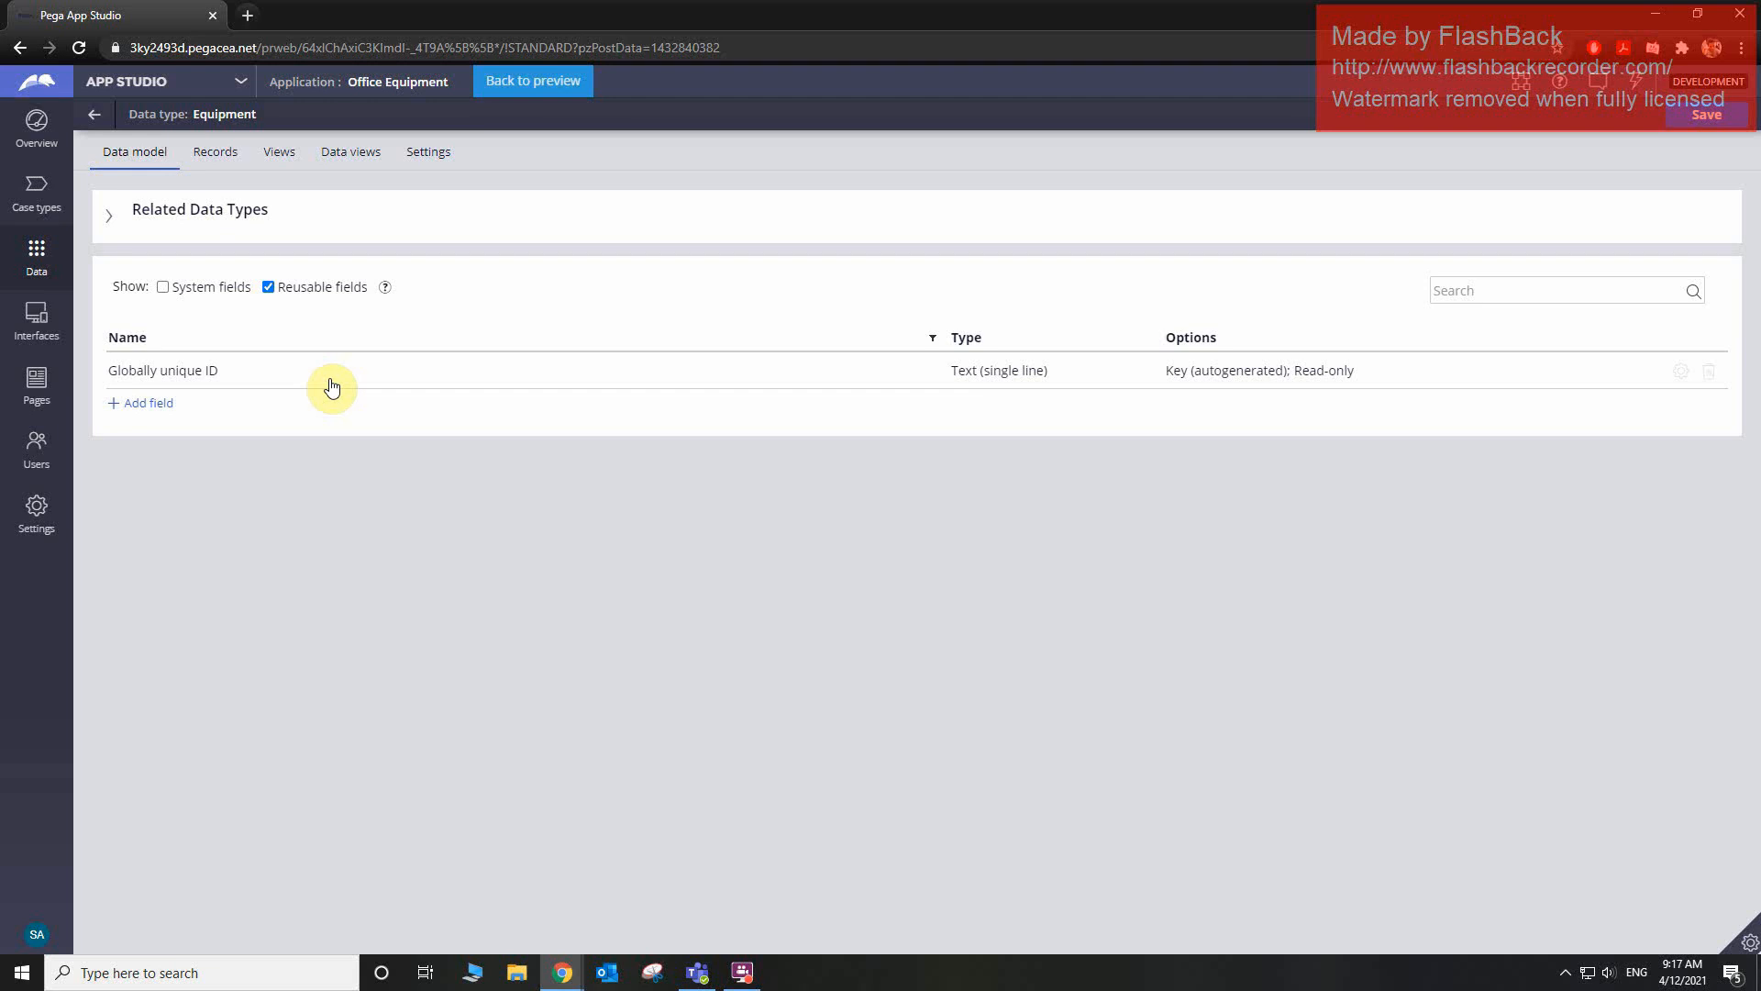
- Add a single-line text field Name and a paragraph text field Description to the Equipment data model
{"action": "left_click", "coordinate": [163, 404]}
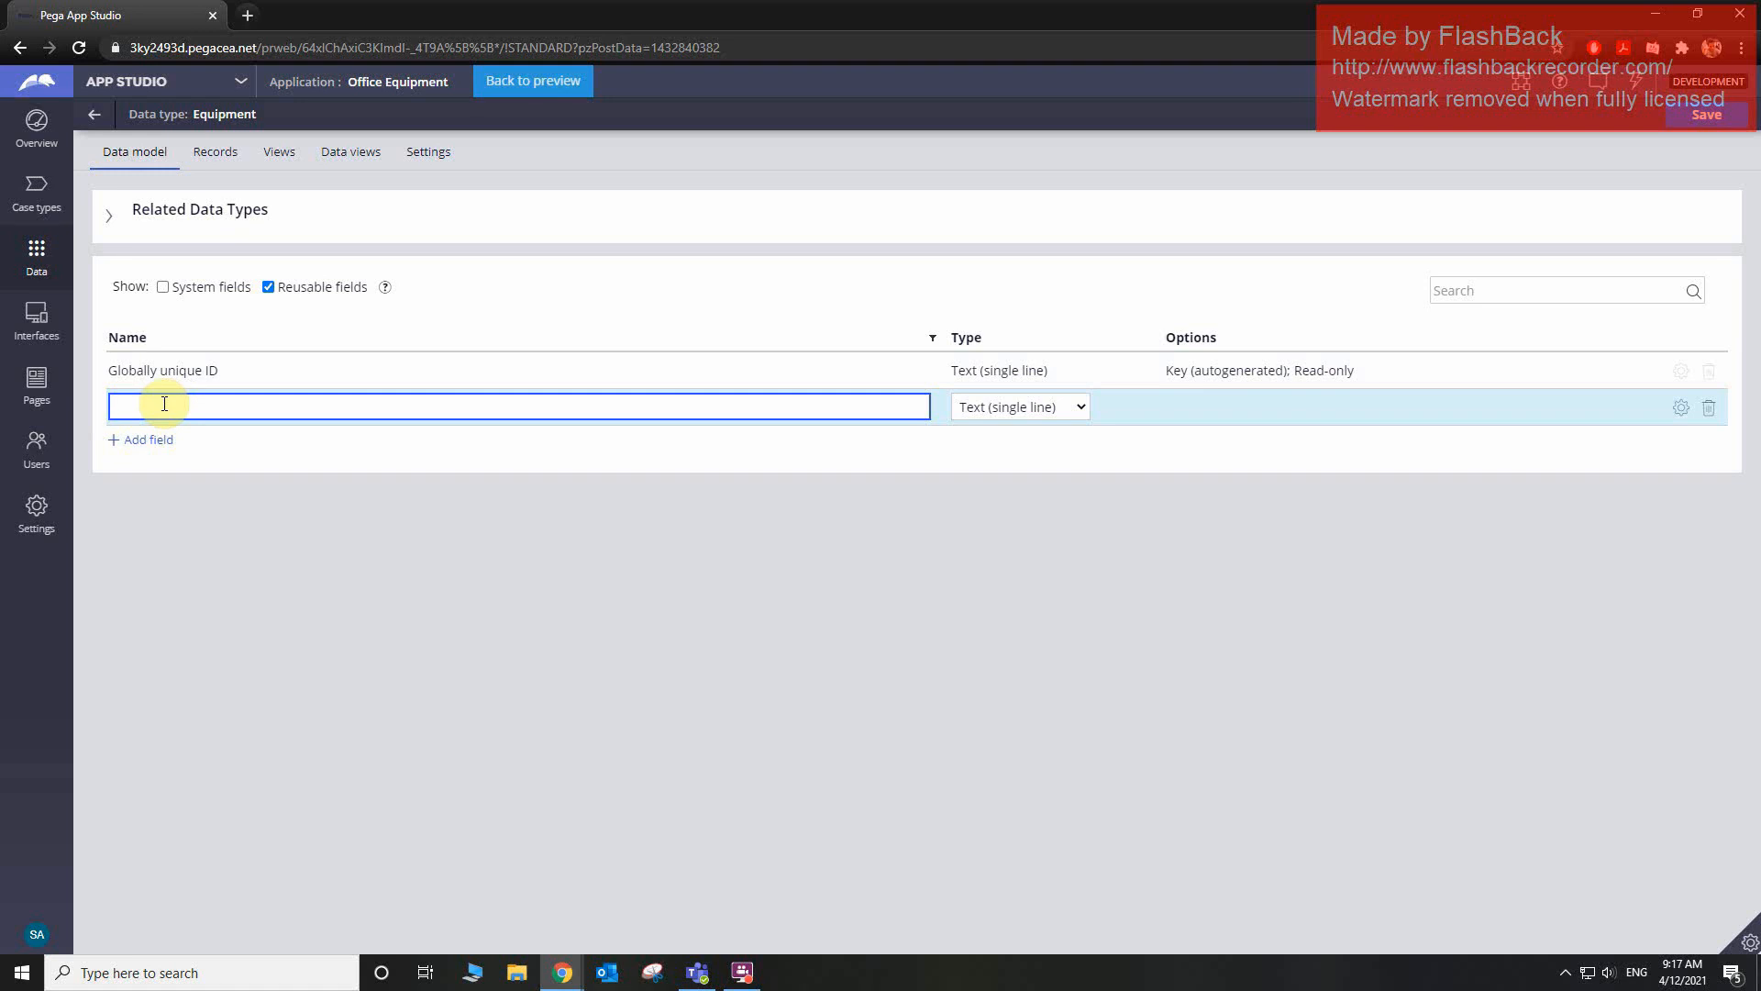
{"action": "type", "text": "Name"}
{"action": "left_click", "coordinate": [145, 442]}
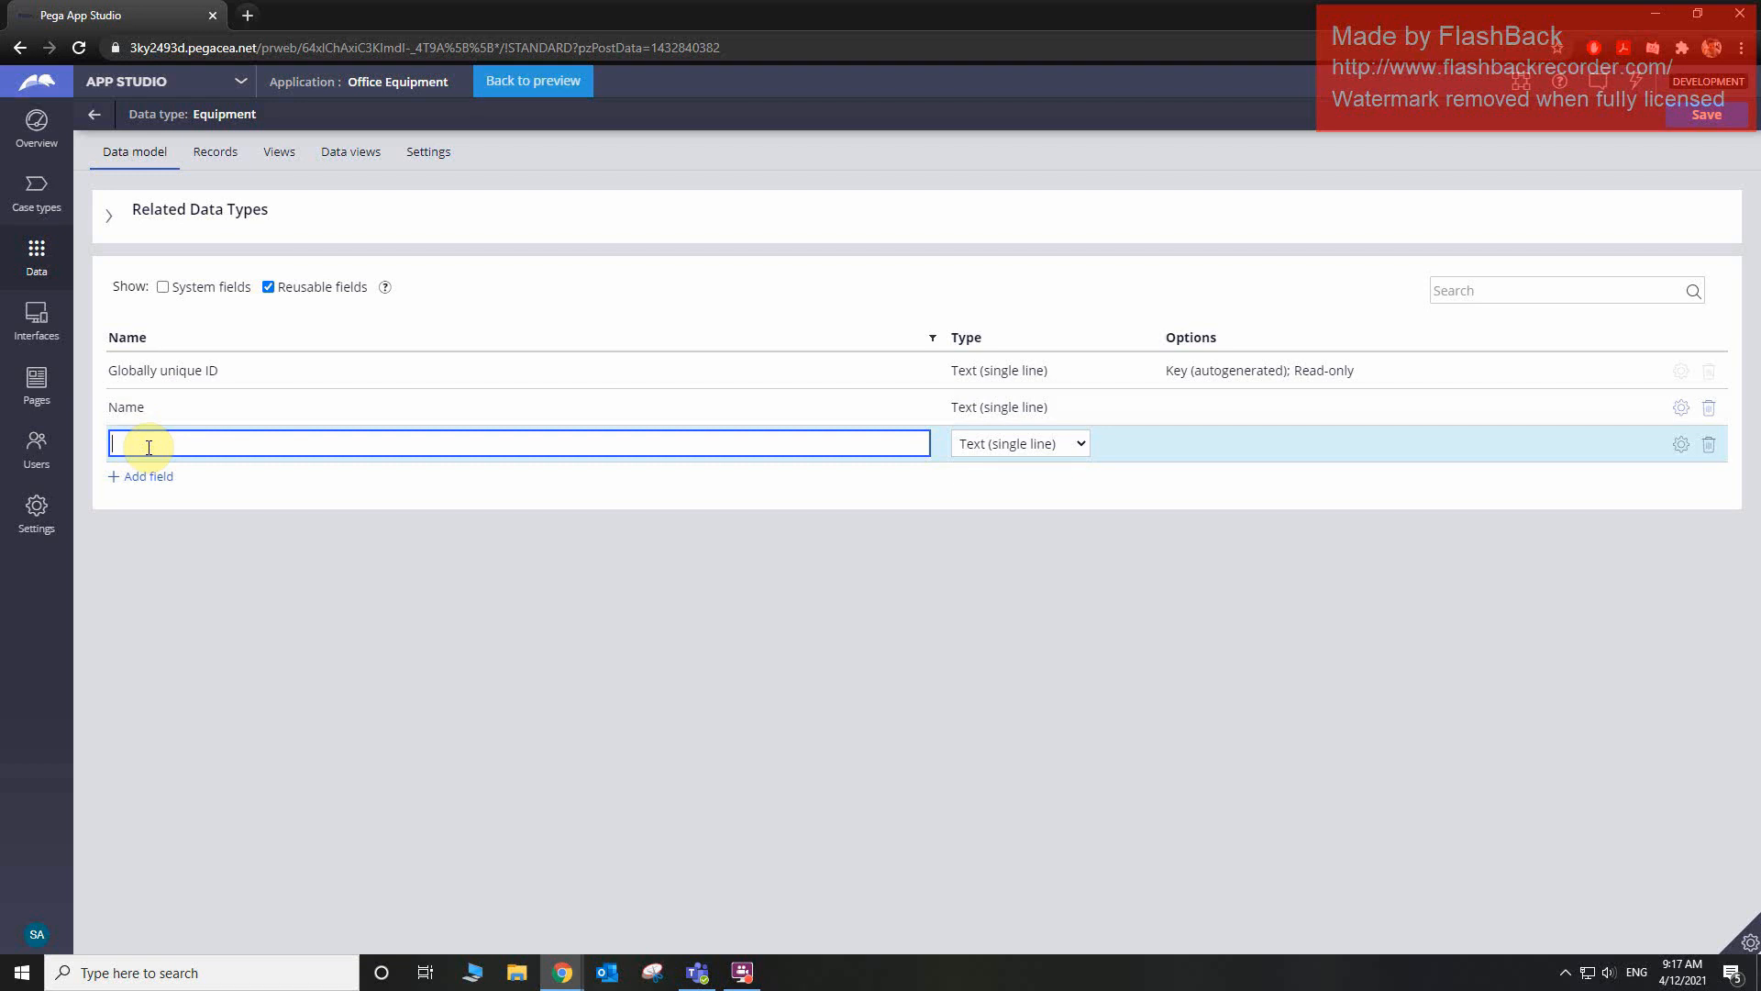
{"action": "type", "text": "Description"}
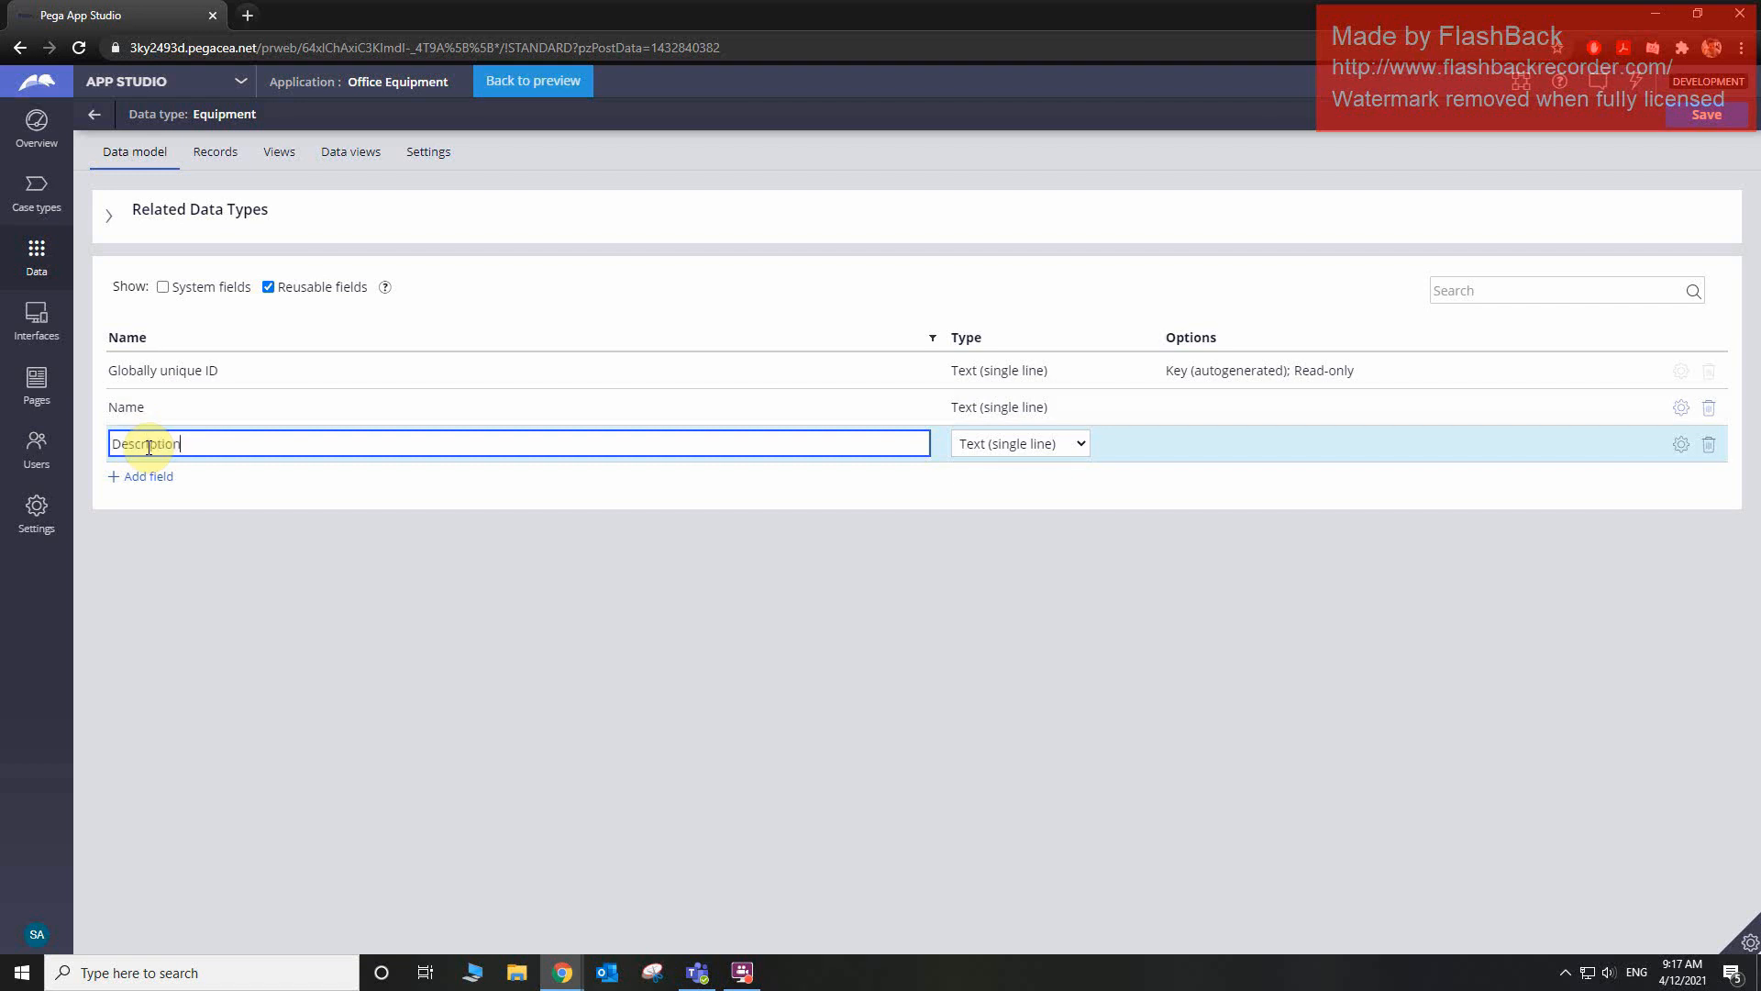
{"action": "left_click", "coordinate": [1060, 444]}
{"action": "left_click", "coordinate": [1000, 503]}
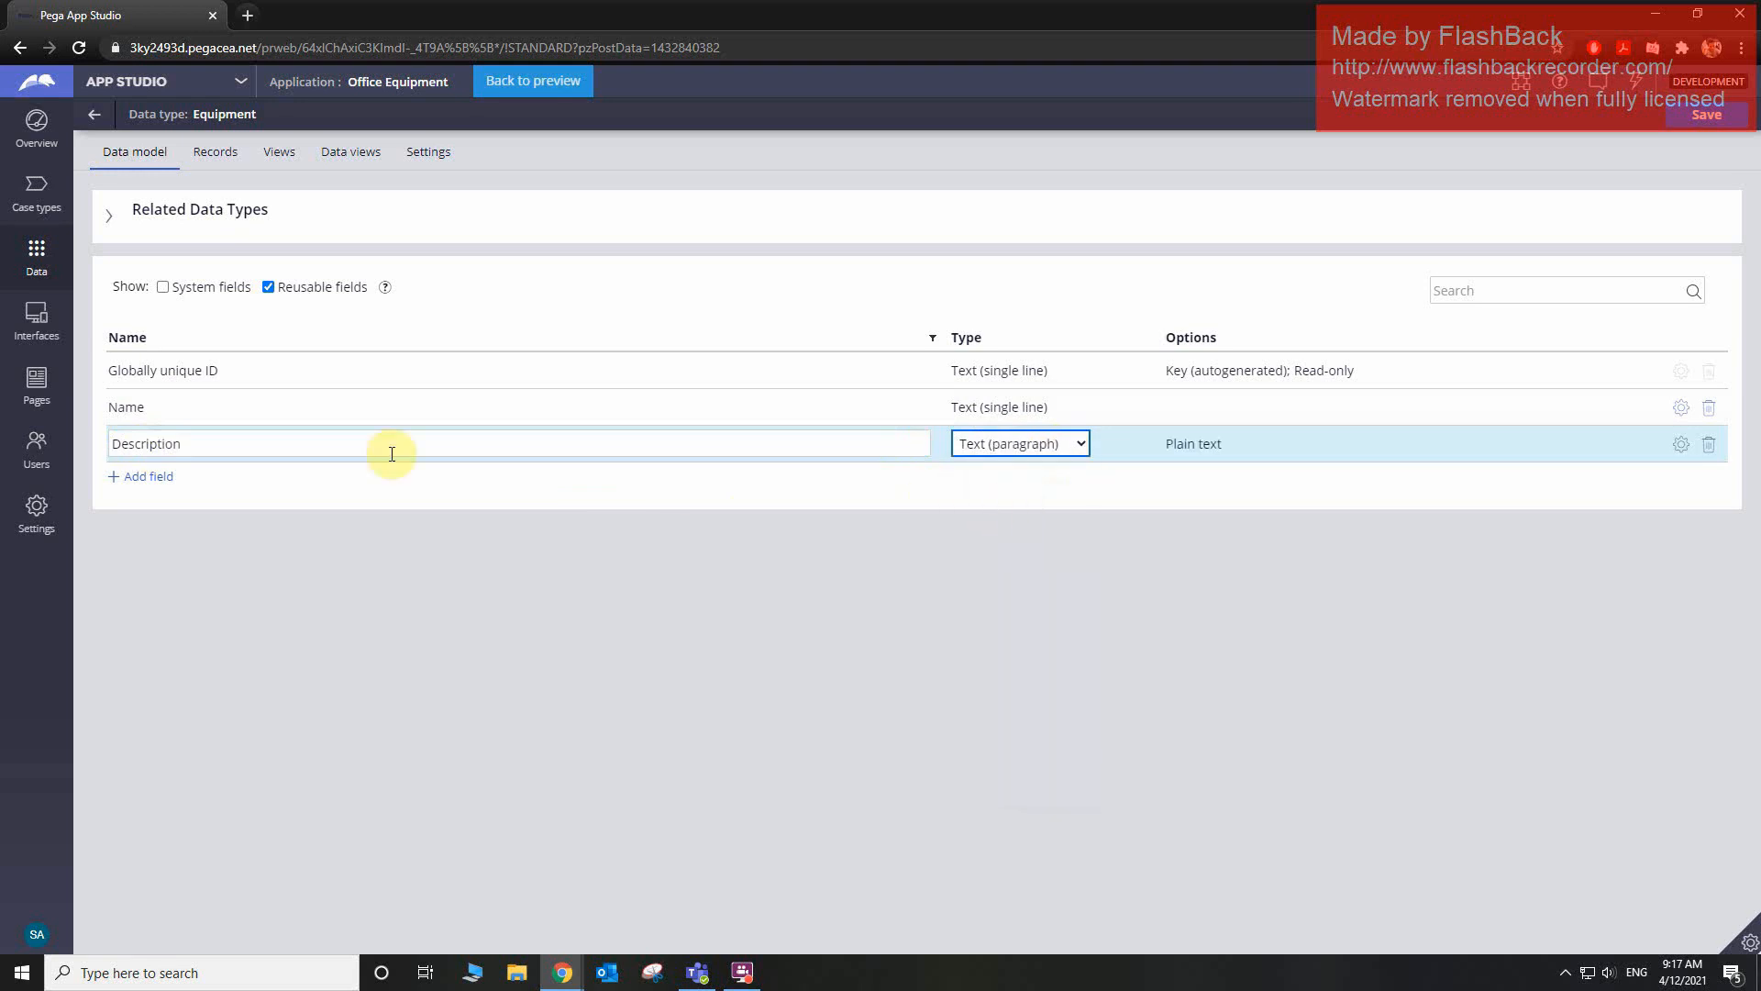
- Add a Price field of type Currency to the Equipment data model
{"action": "left_click", "coordinate": [145, 482]}
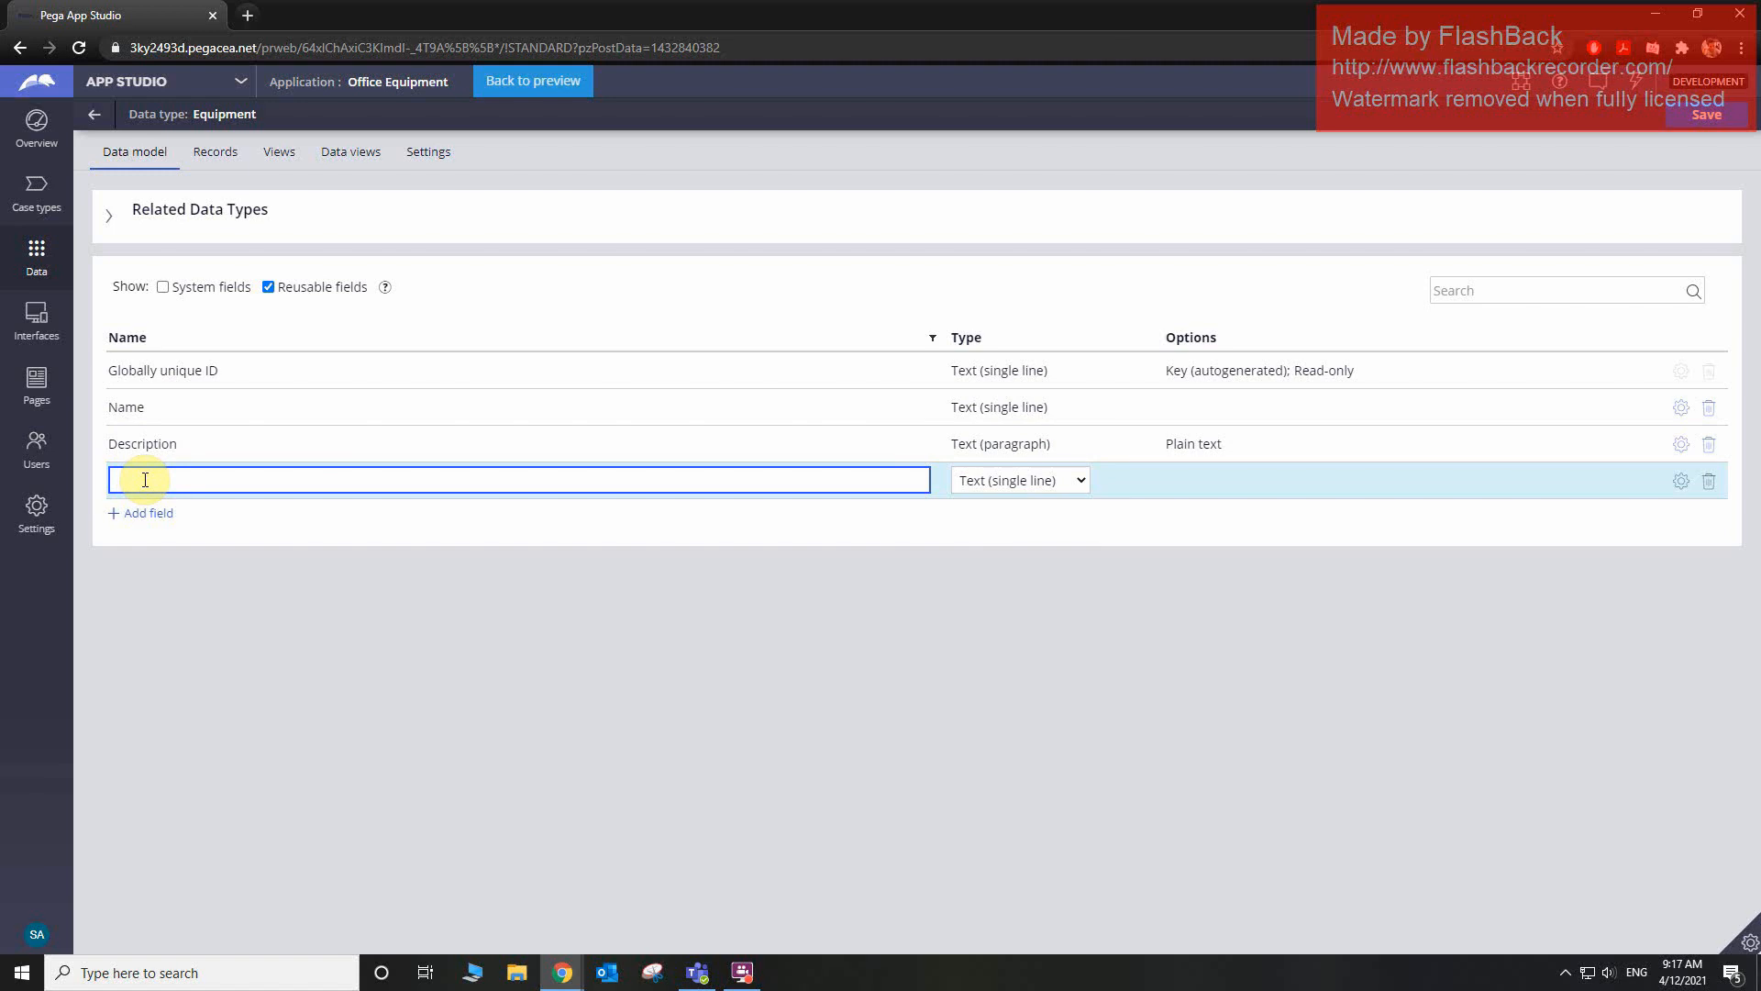
{"action": "type", "text": "Price"}
{"action": "left_click", "coordinate": [965, 480]}
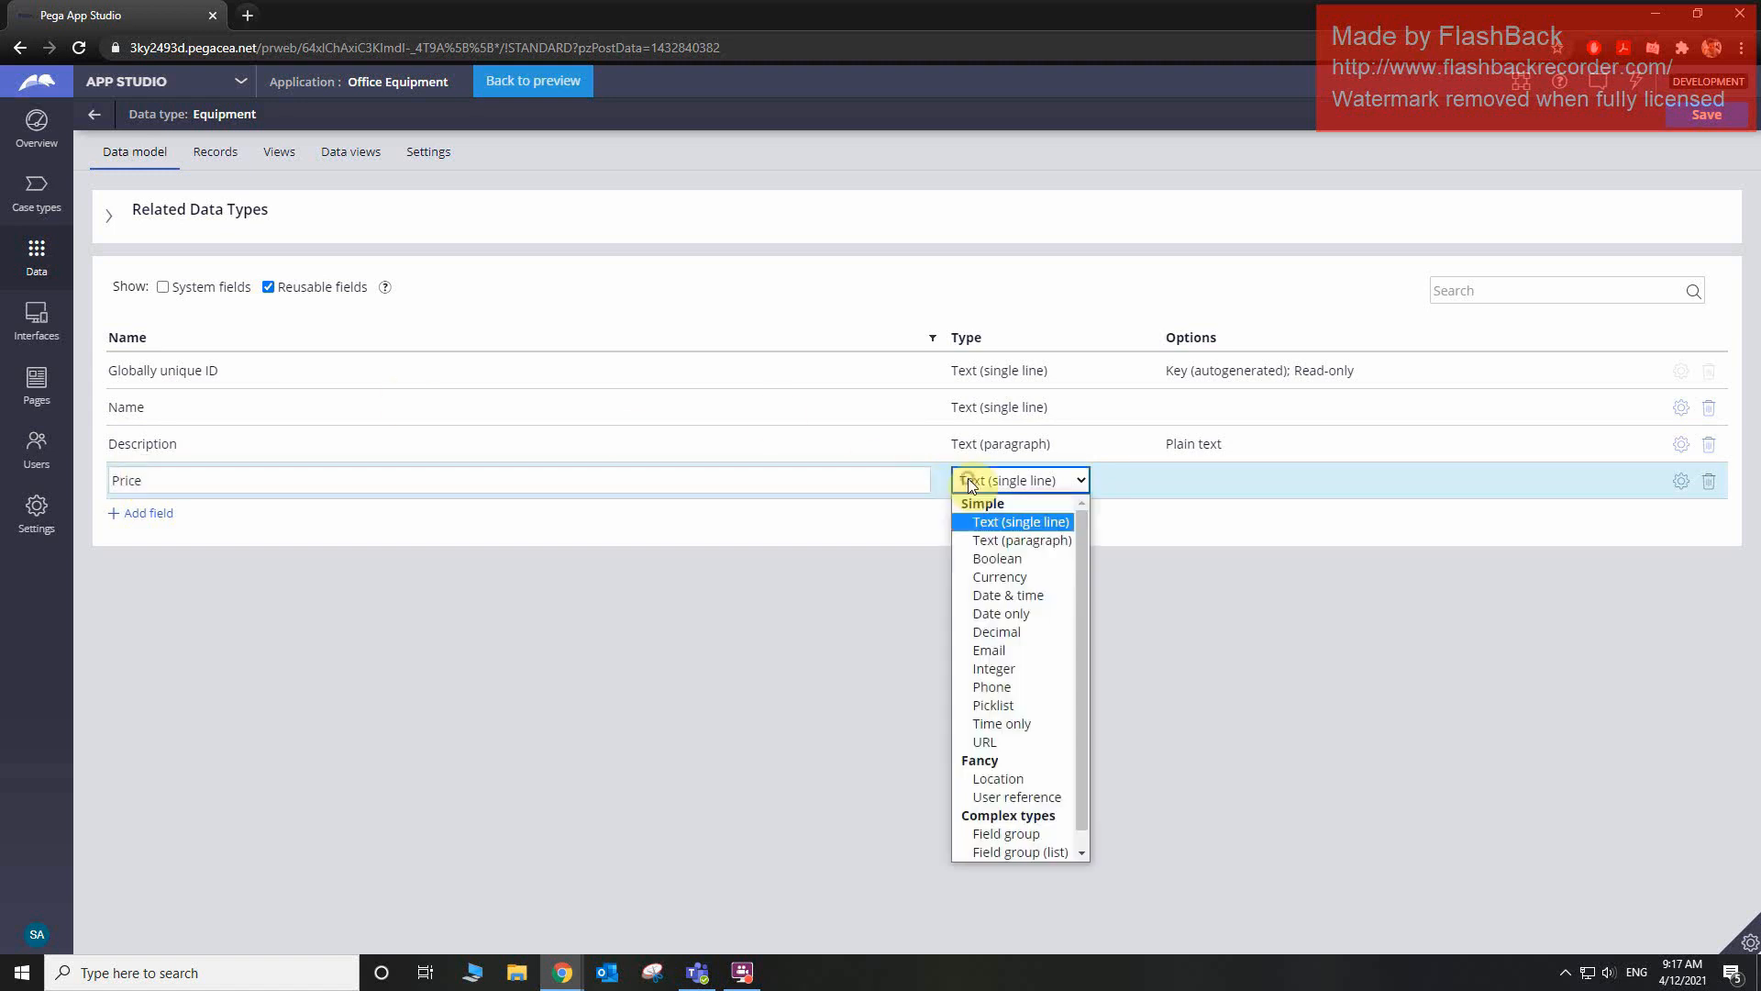
{"action": "left_click", "coordinate": [999, 577]}
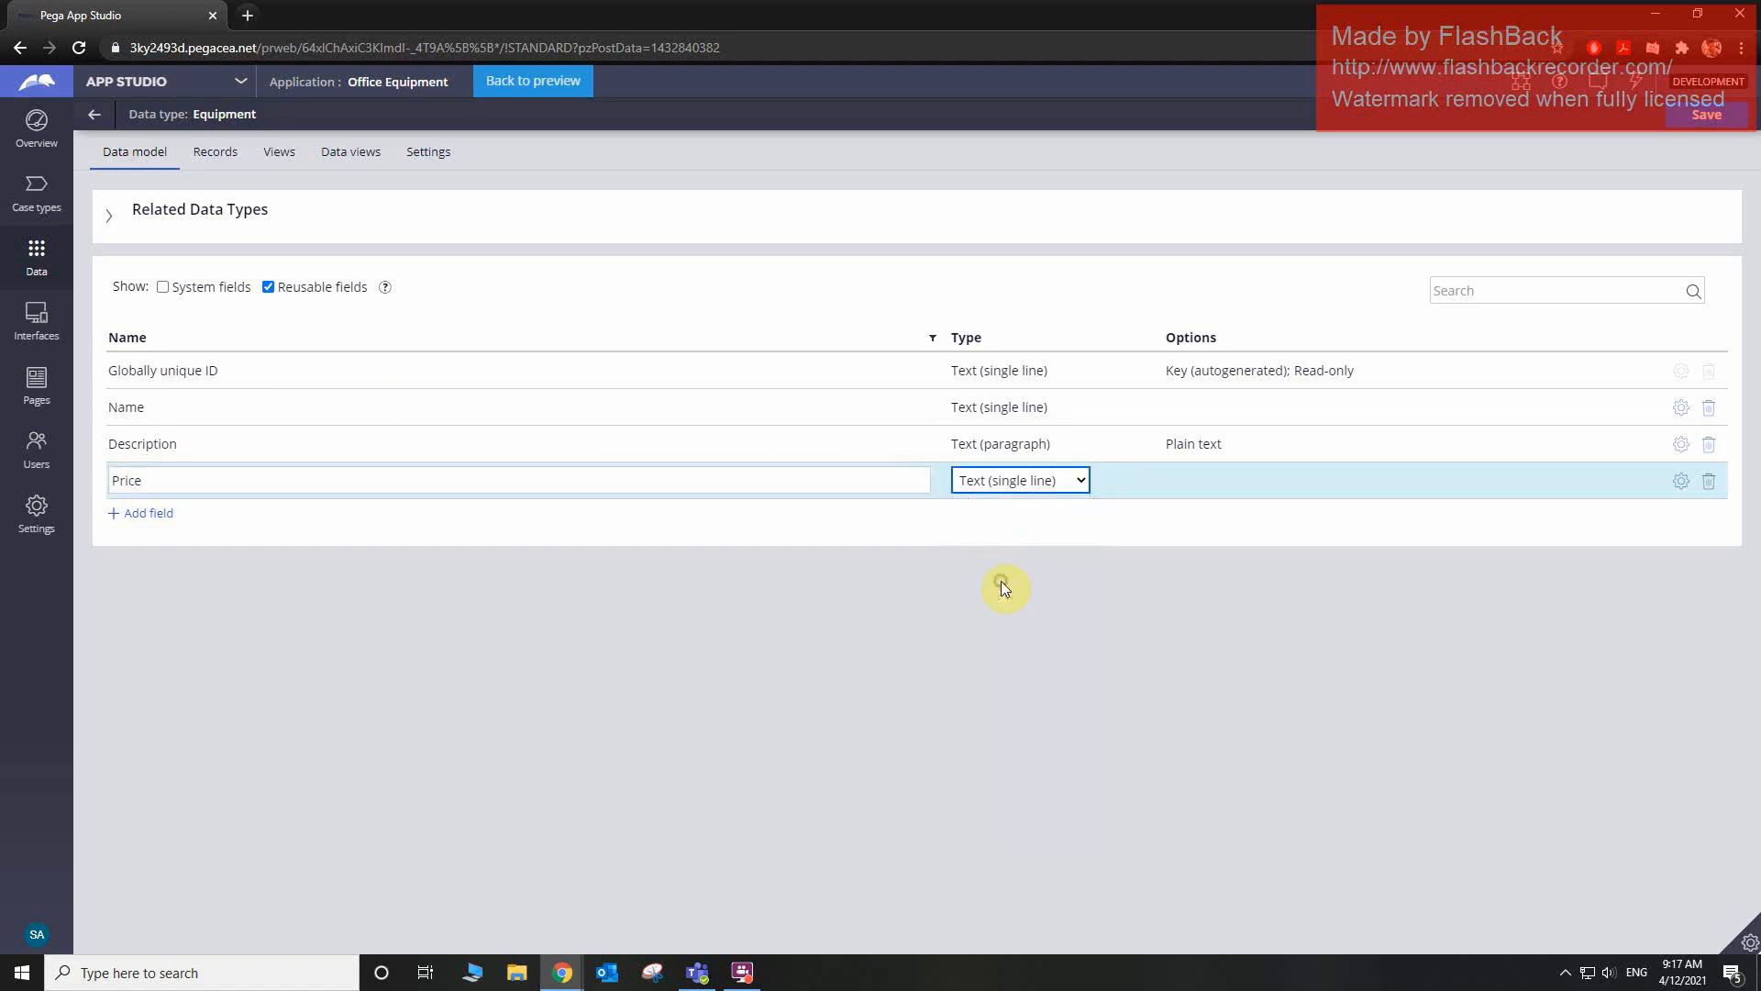
- Add an Inventory field of type Integer to the Equipment data model and save the data type
{"action": "left_click", "coordinate": [147, 514]}
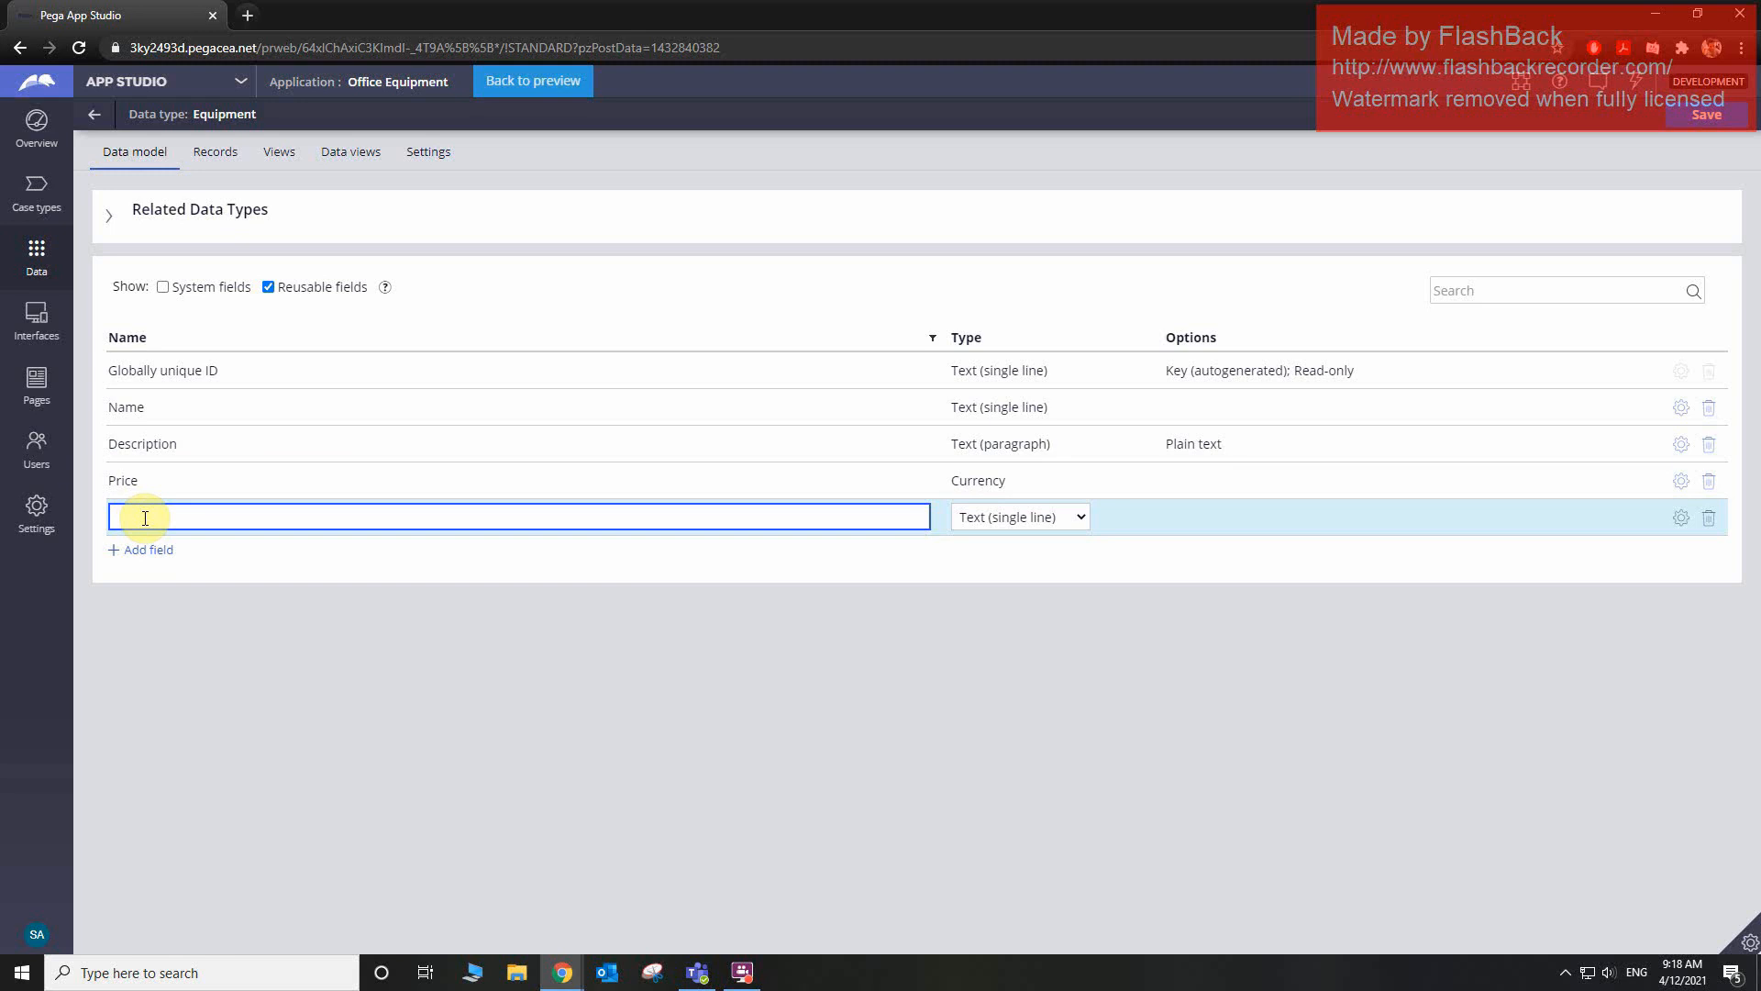
{"action": "type", "text": "In"}
{"action": "type", "text": "ver"}
{"action": "type", "text": "tory"}
{"action": "left_click", "coordinate": [1055, 516]}
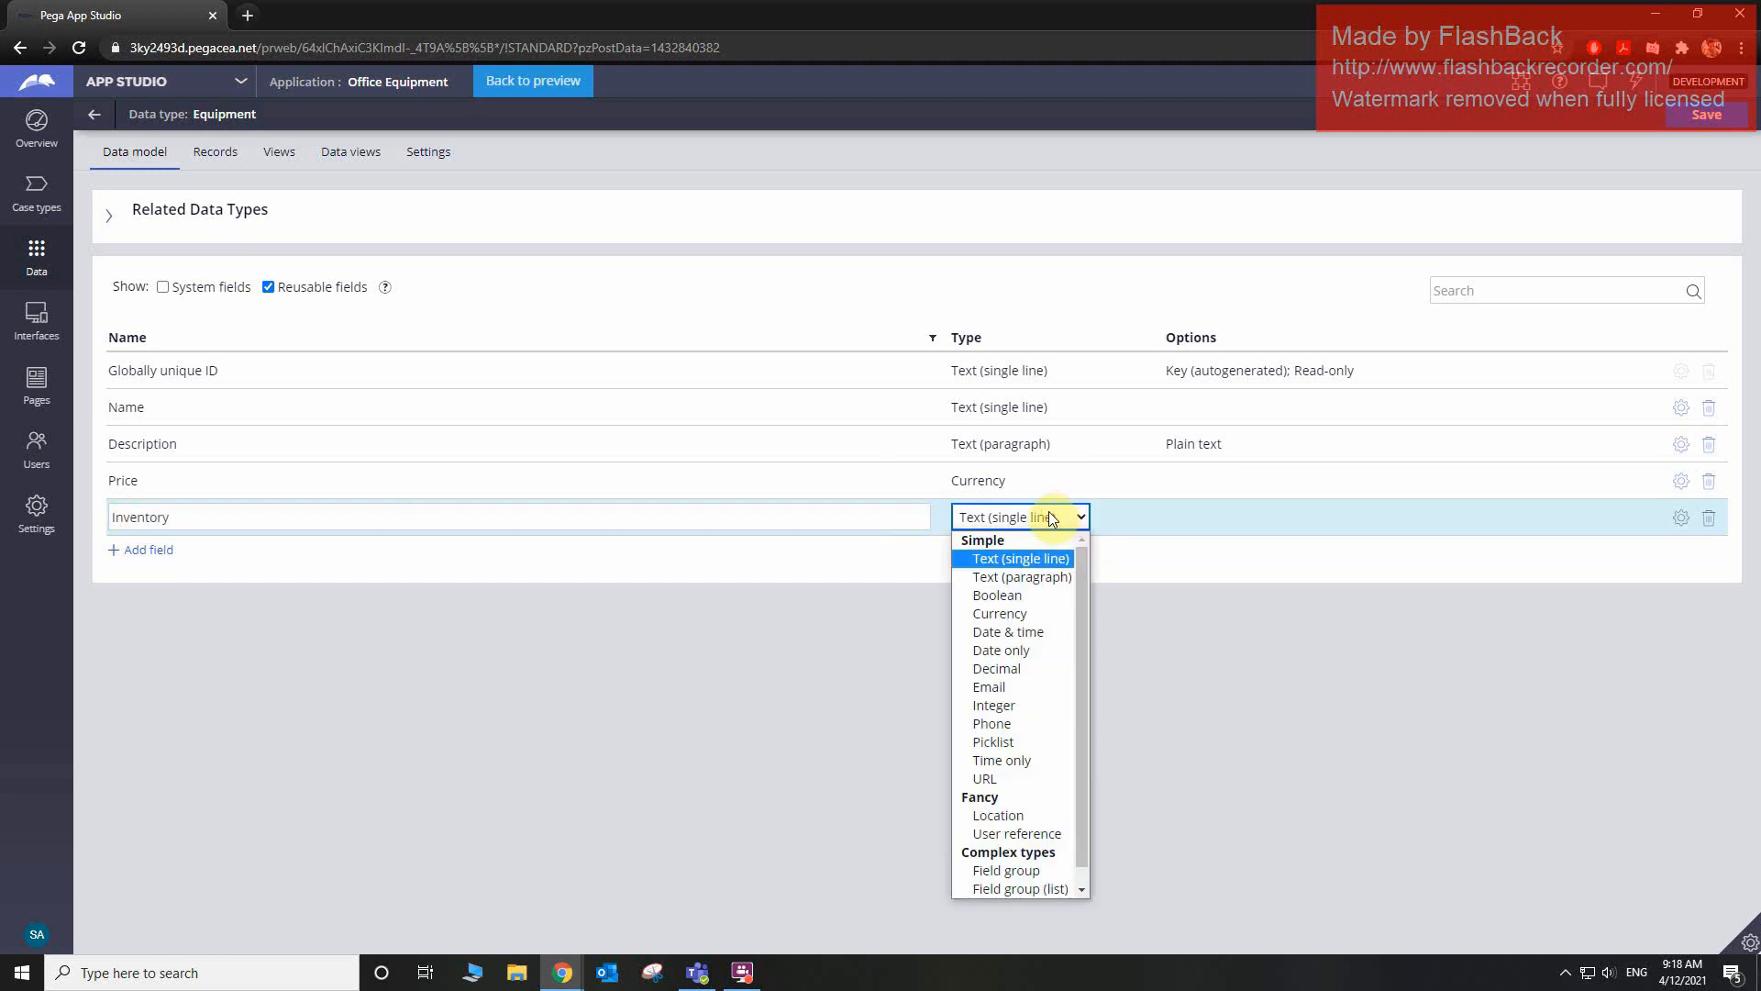
{"action": "left_click", "coordinate": [1019, 706]}
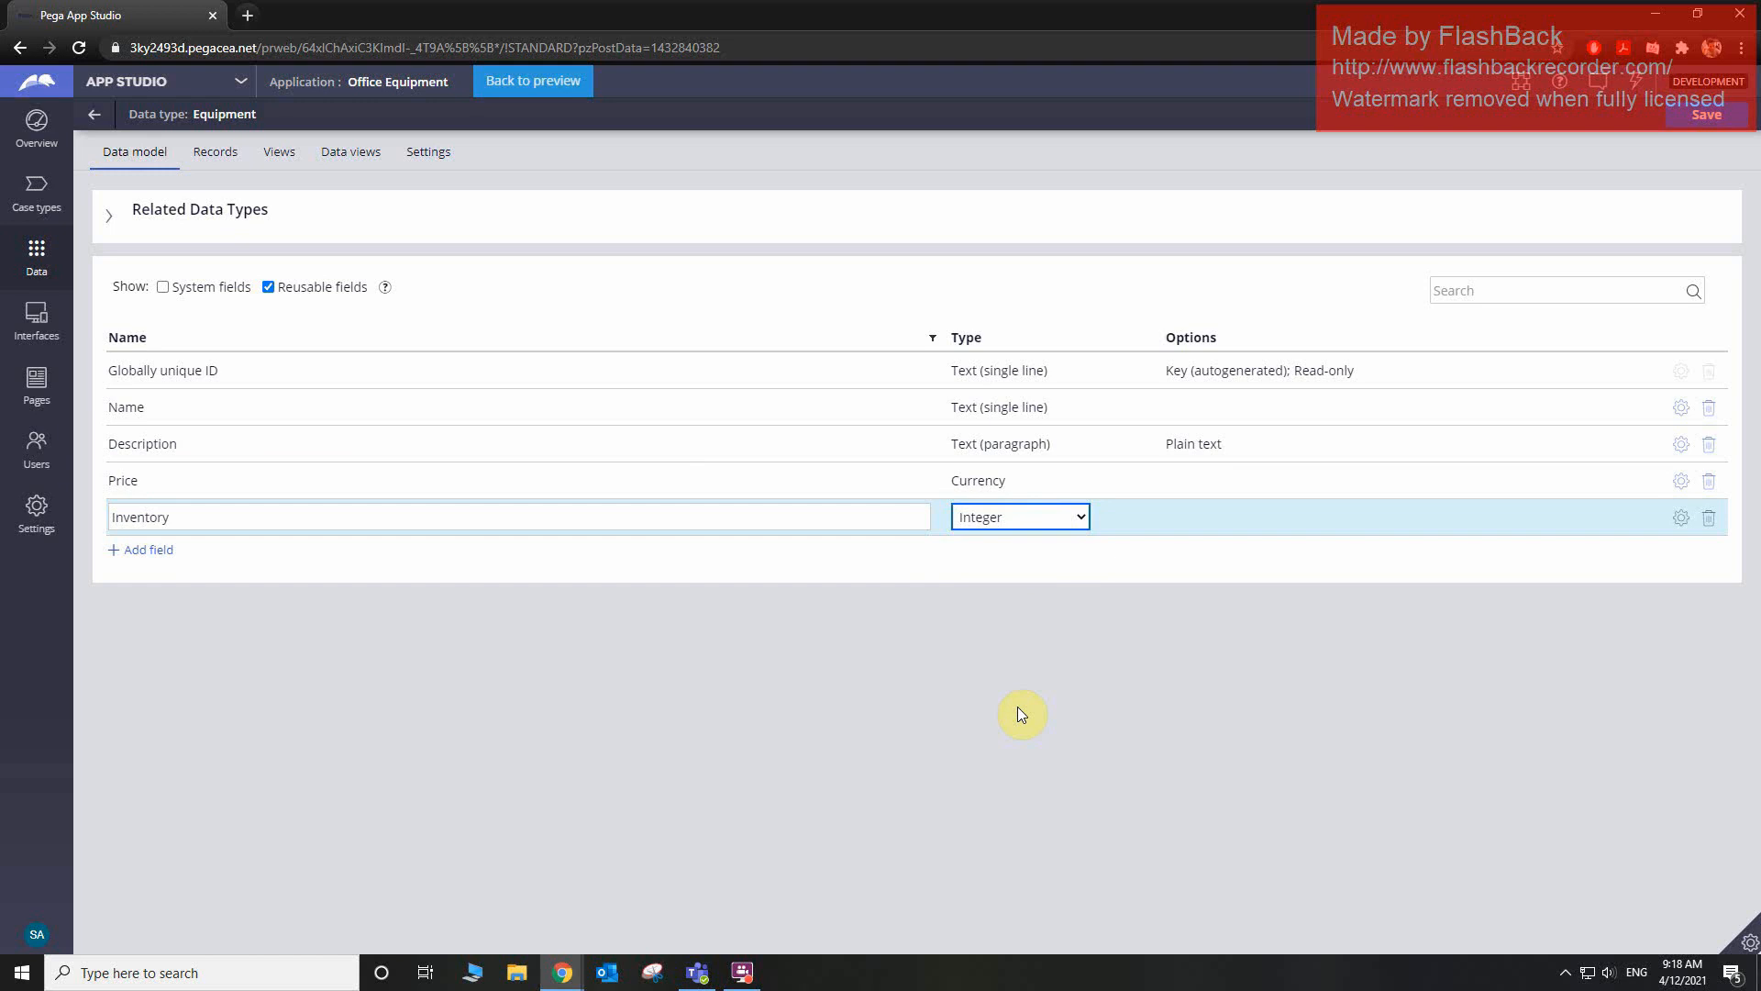
{"action": "left_click", "coordinate": [1704, 115]}
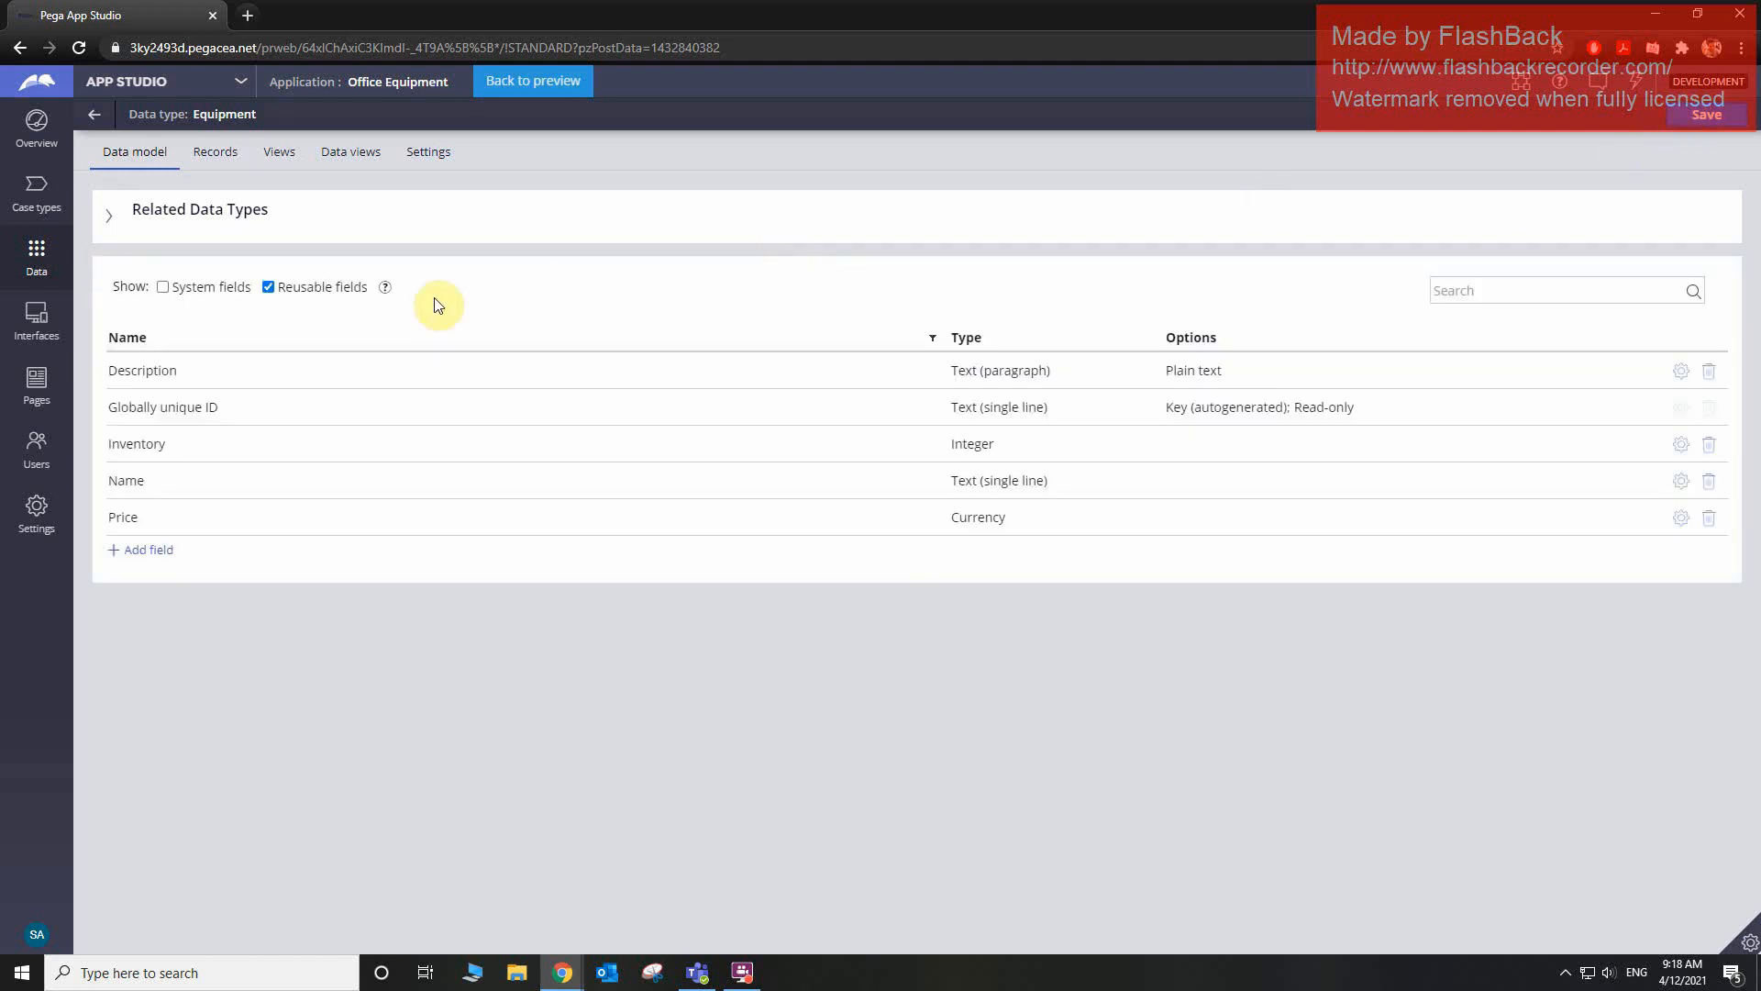
- Add Equipment records for MacBook Air ($1,299.00, inventory 10), Desk ($139.99, inventory 45) and Chair ($129.99, inventory 60), and save
{"action": "left_click", "coordinate": [242, 174]}
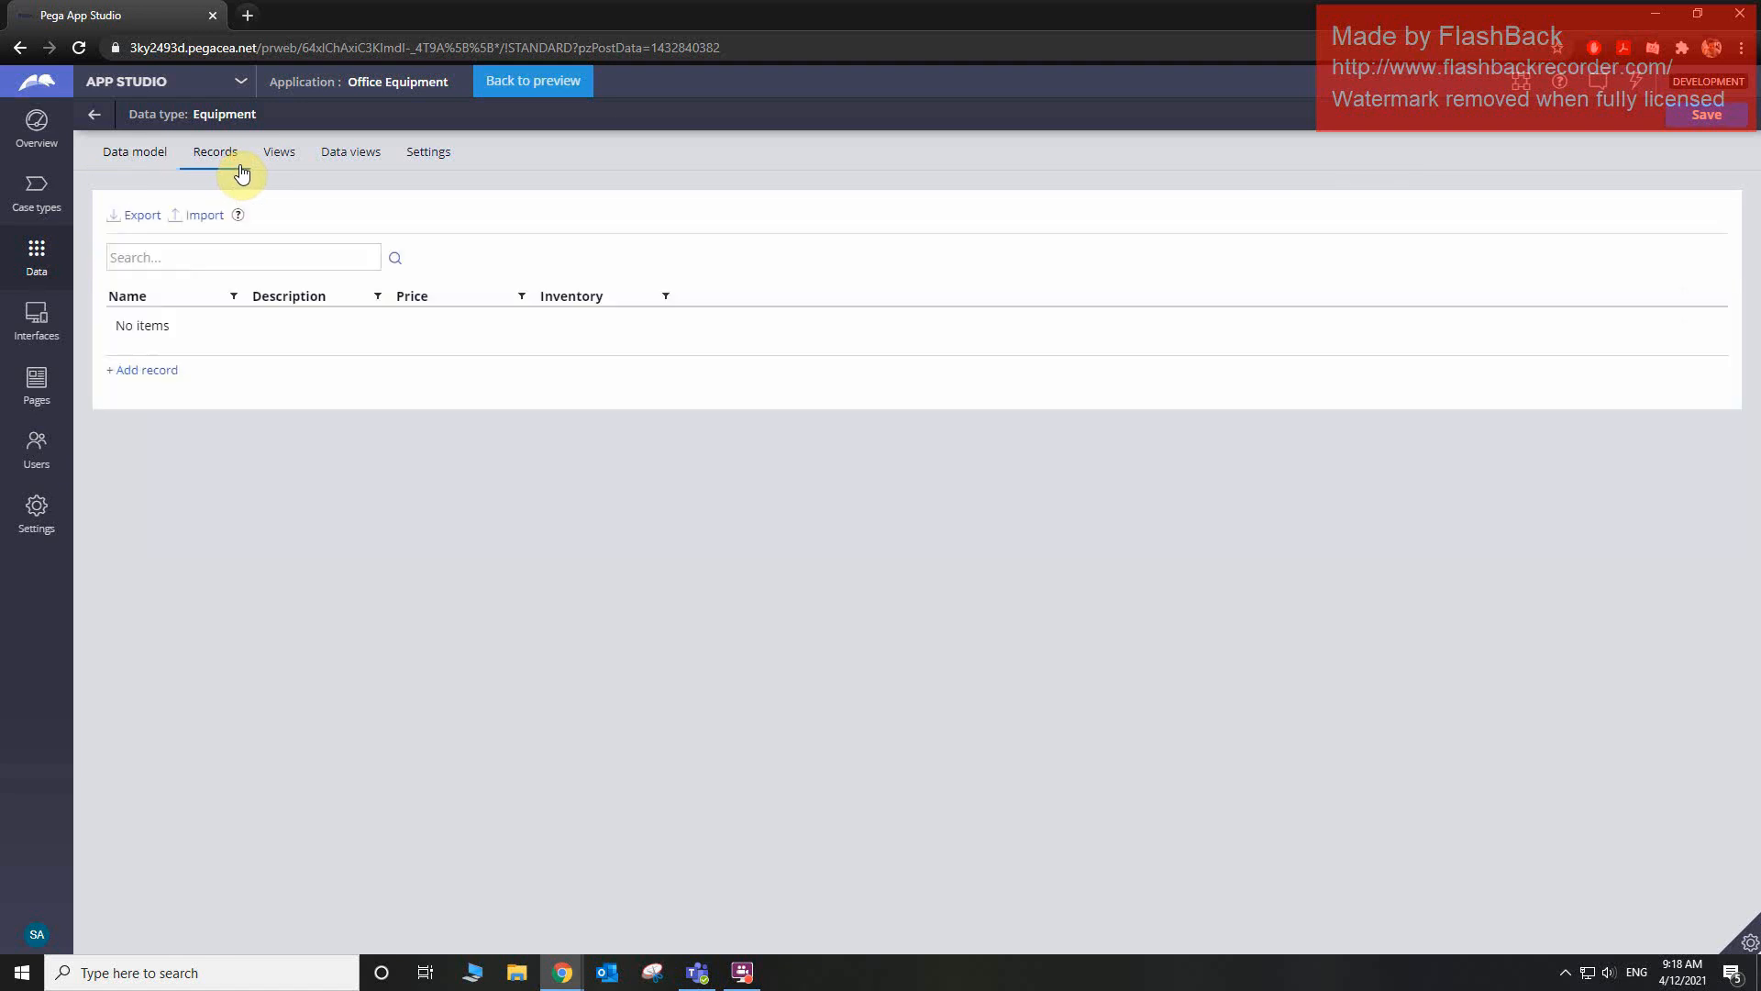
{"action": "left_click", "coordinate": [168, 370]}
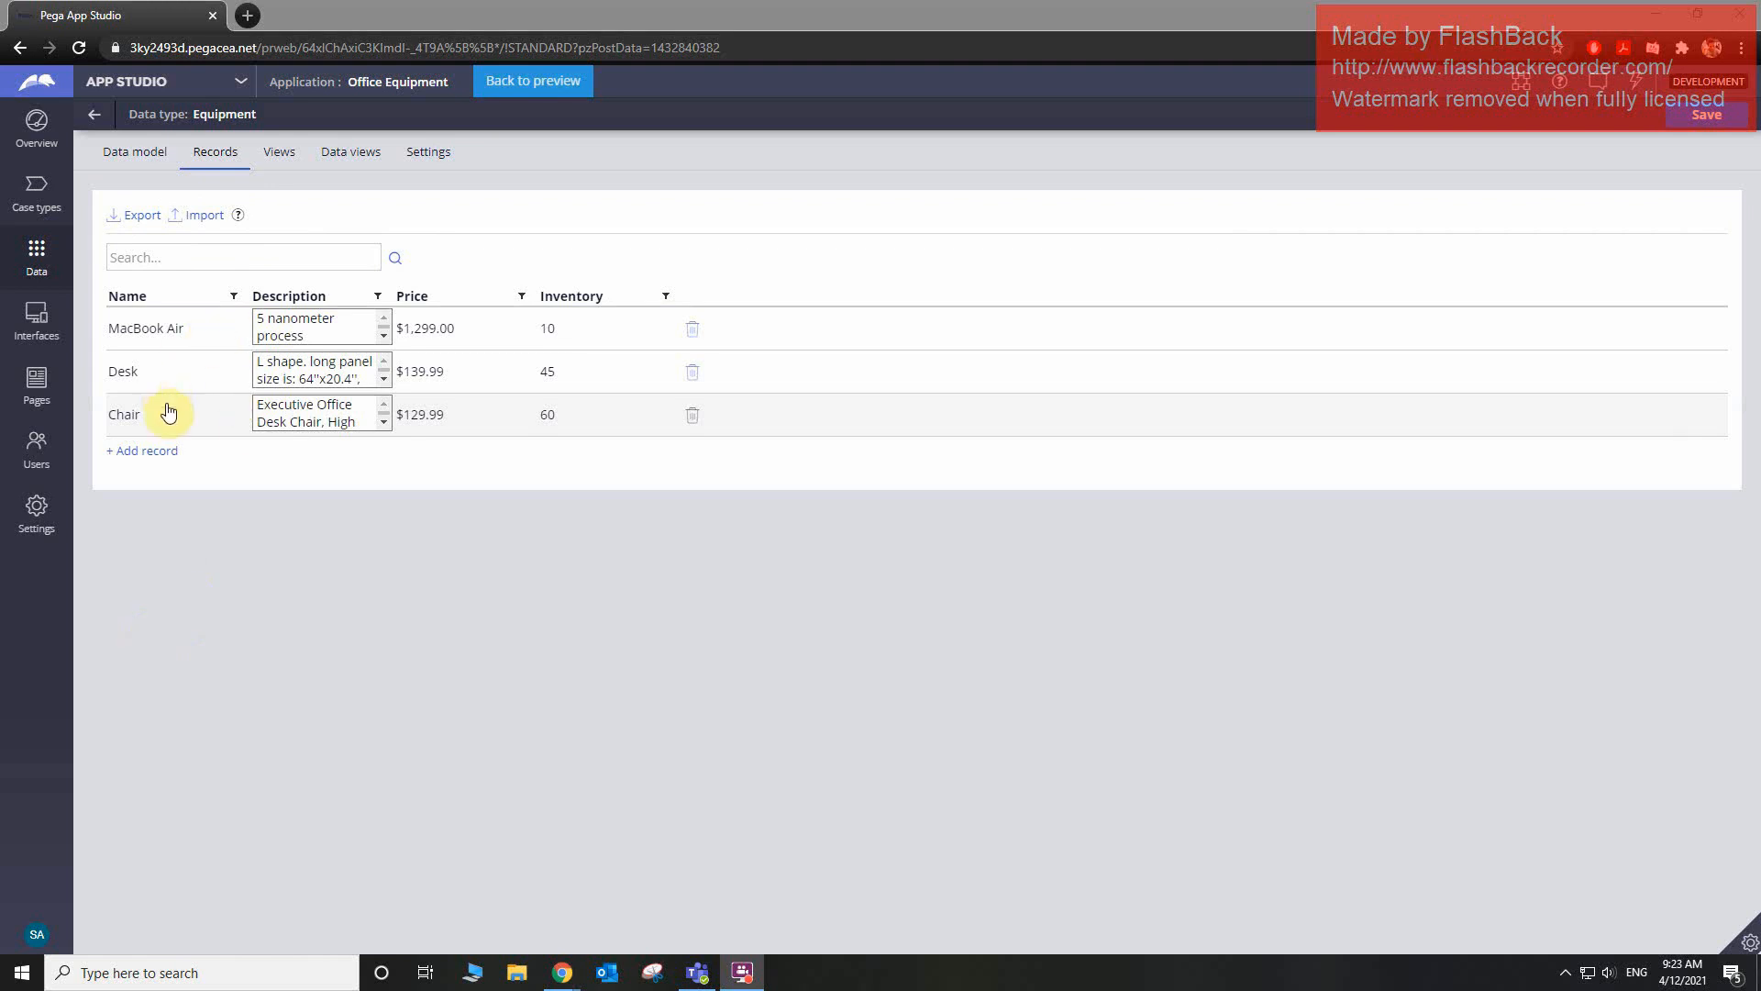
{"action": "left_click", "coordinate": [1710, 118]}
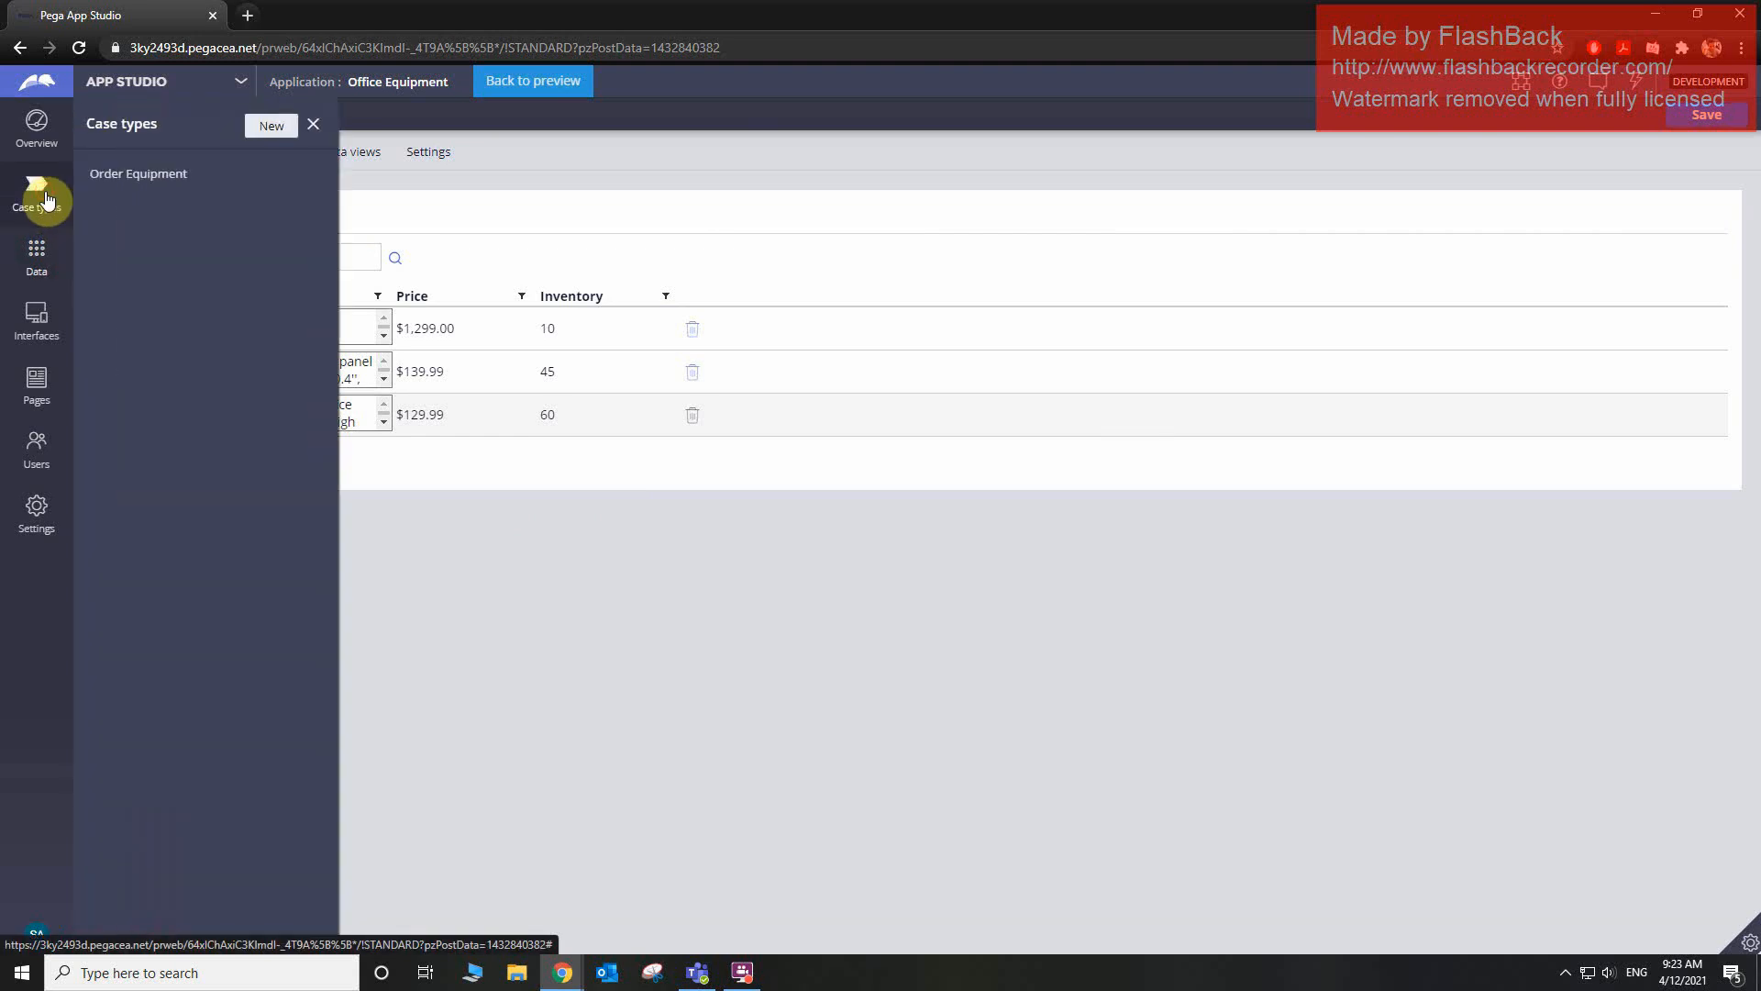
- Add a life cycle to the Order Equipment case type's workflow and name its first stage "Stage one"
{"action": "left_click", "coordinate": [108, 173]}
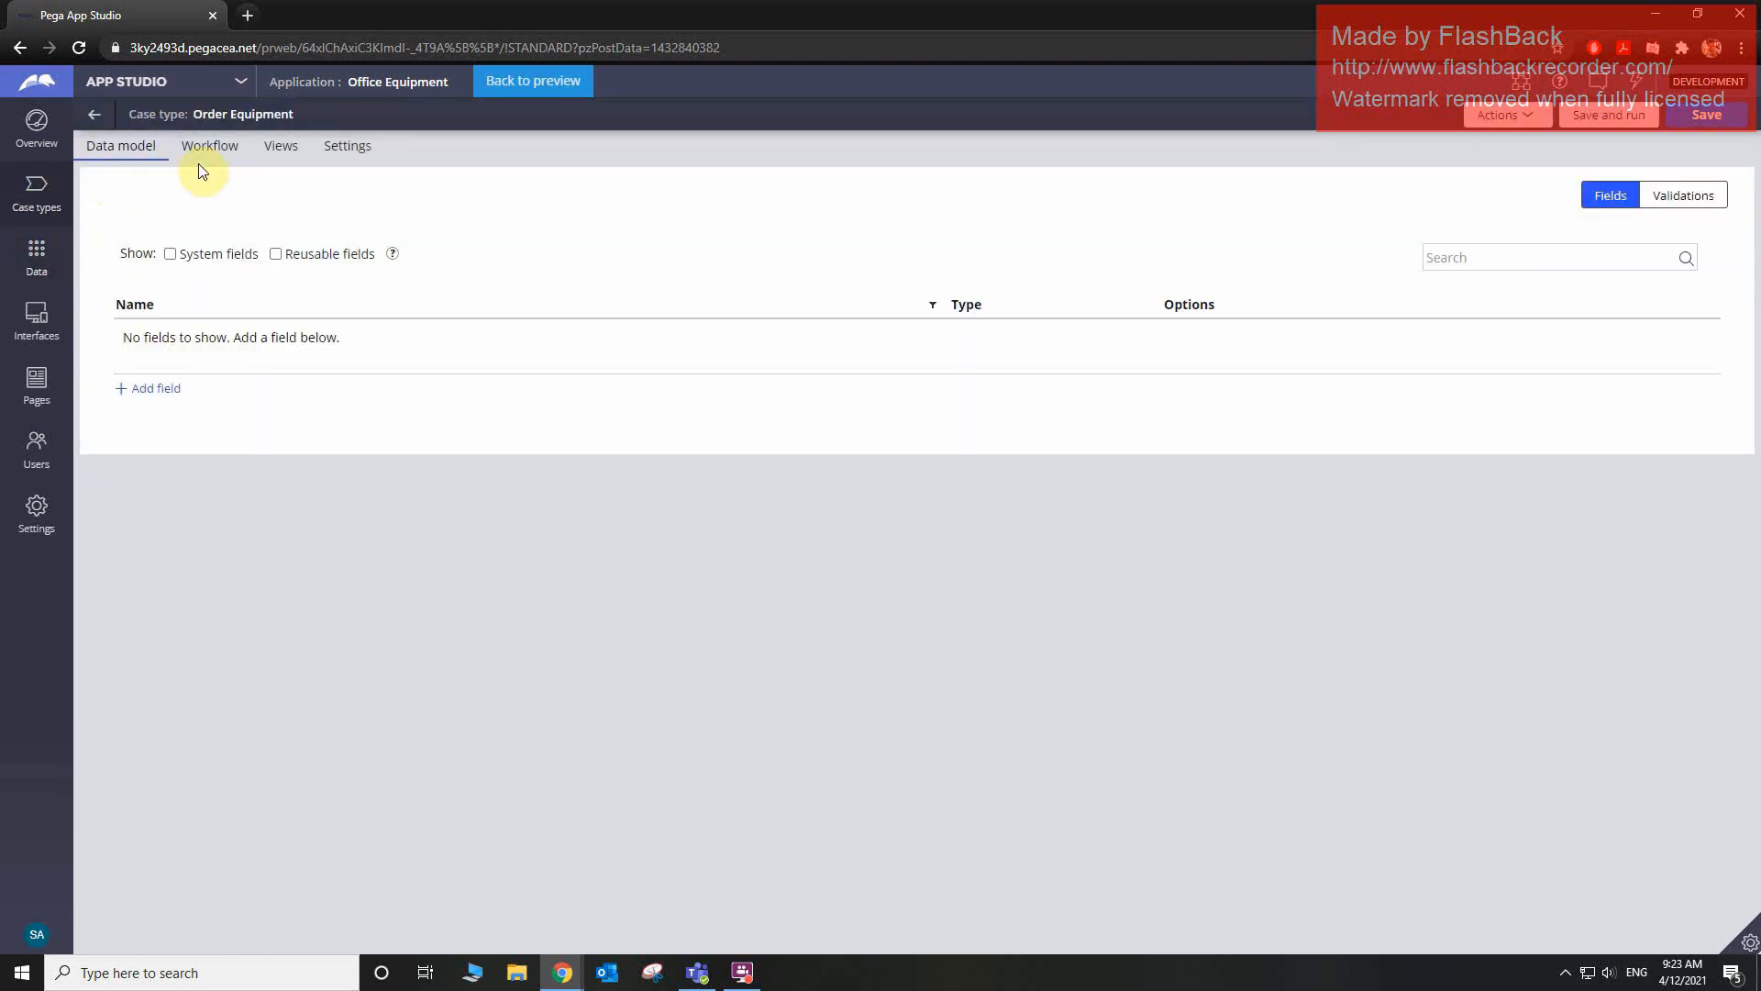
{"action": "left_click", "coordinate": [205, 168]}
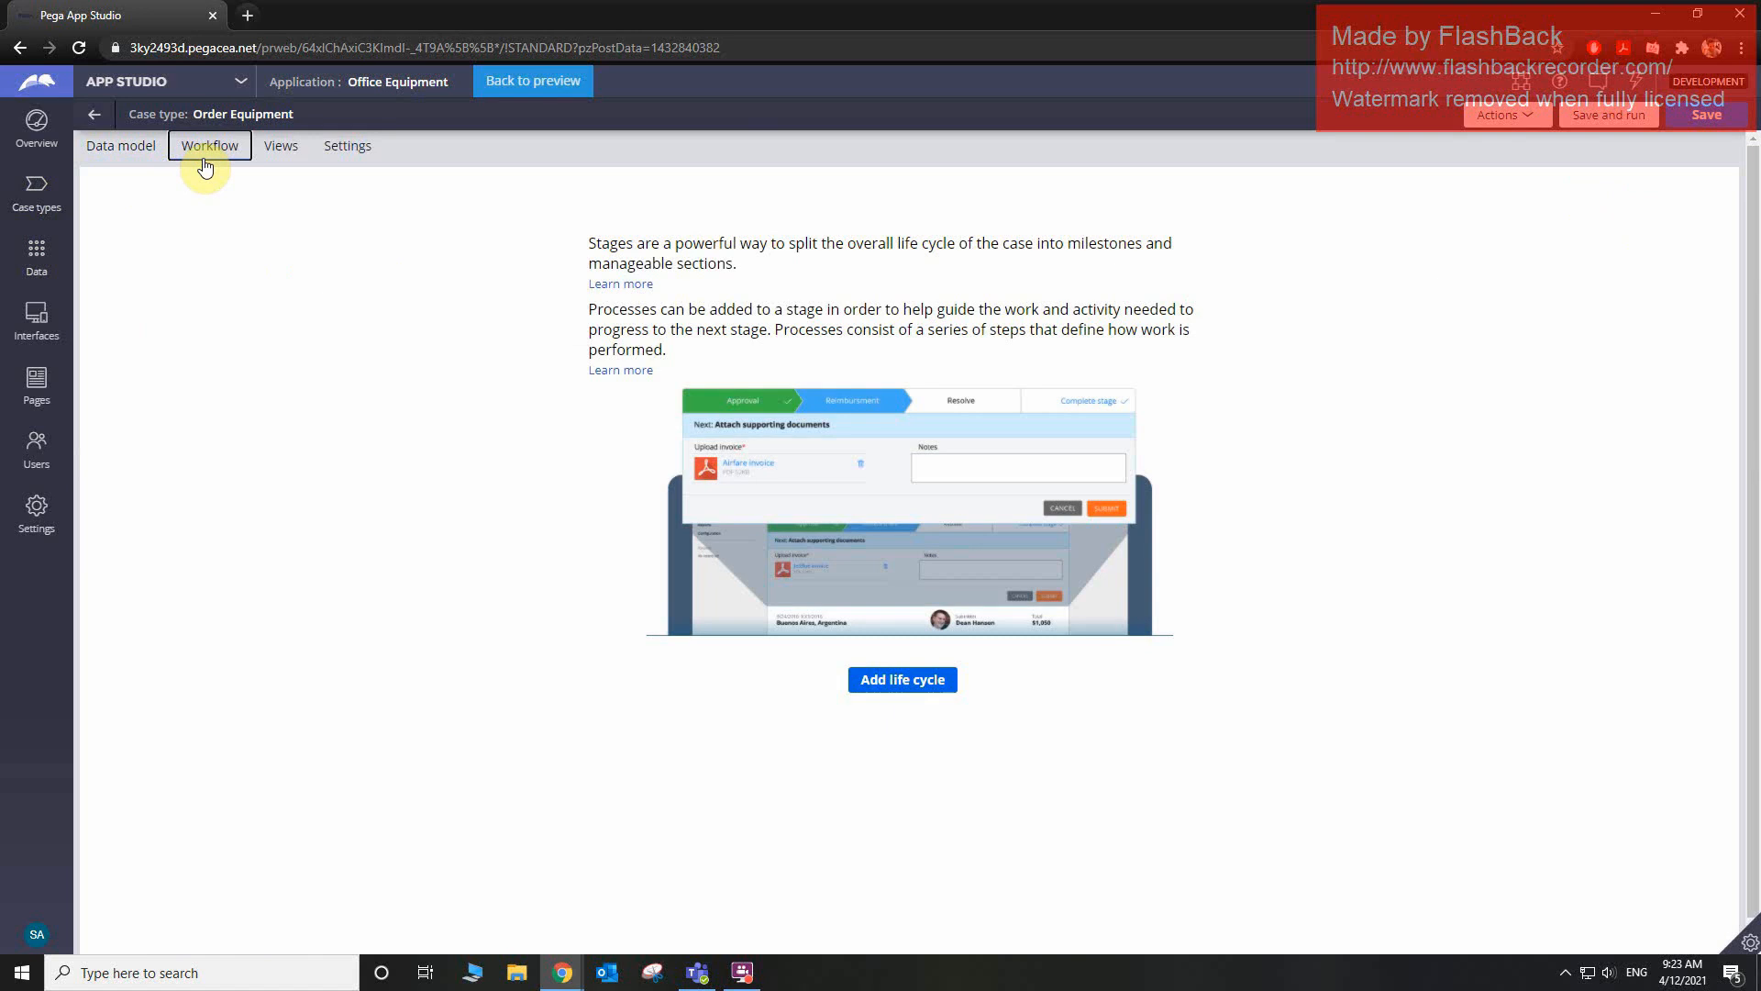
{"action": "left_click", "coordinate": [927, 688]}
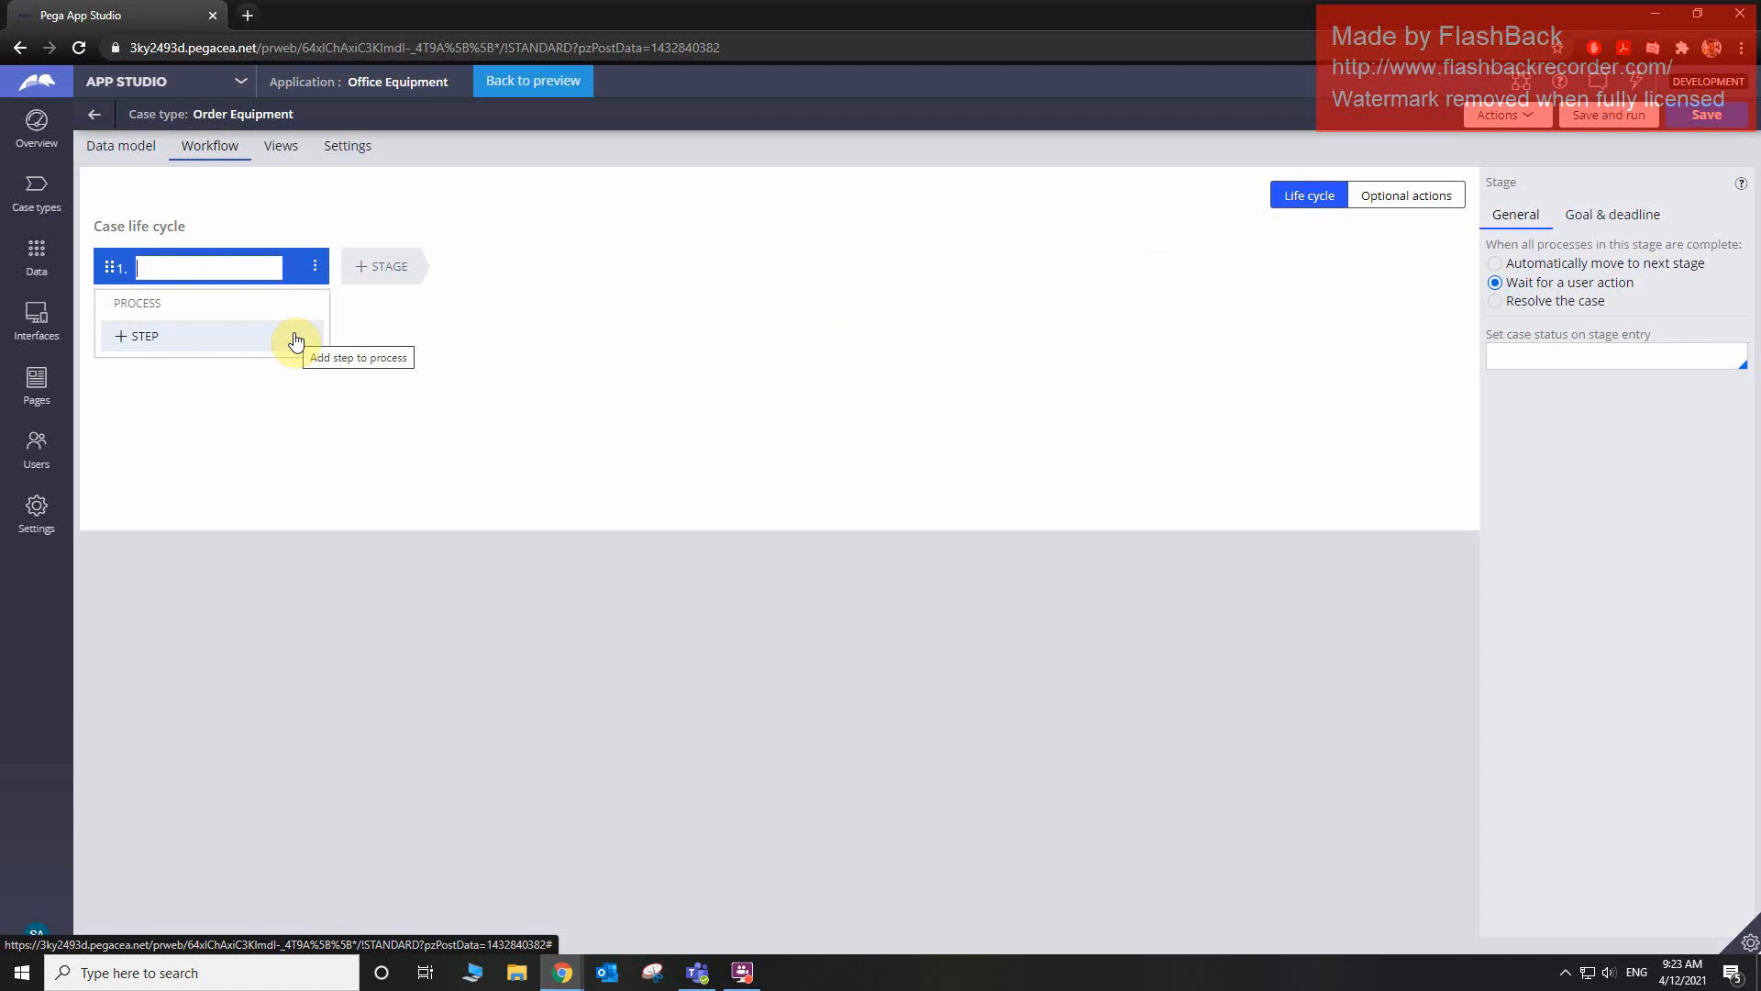
{"action": "type", "text": "Stage one"}
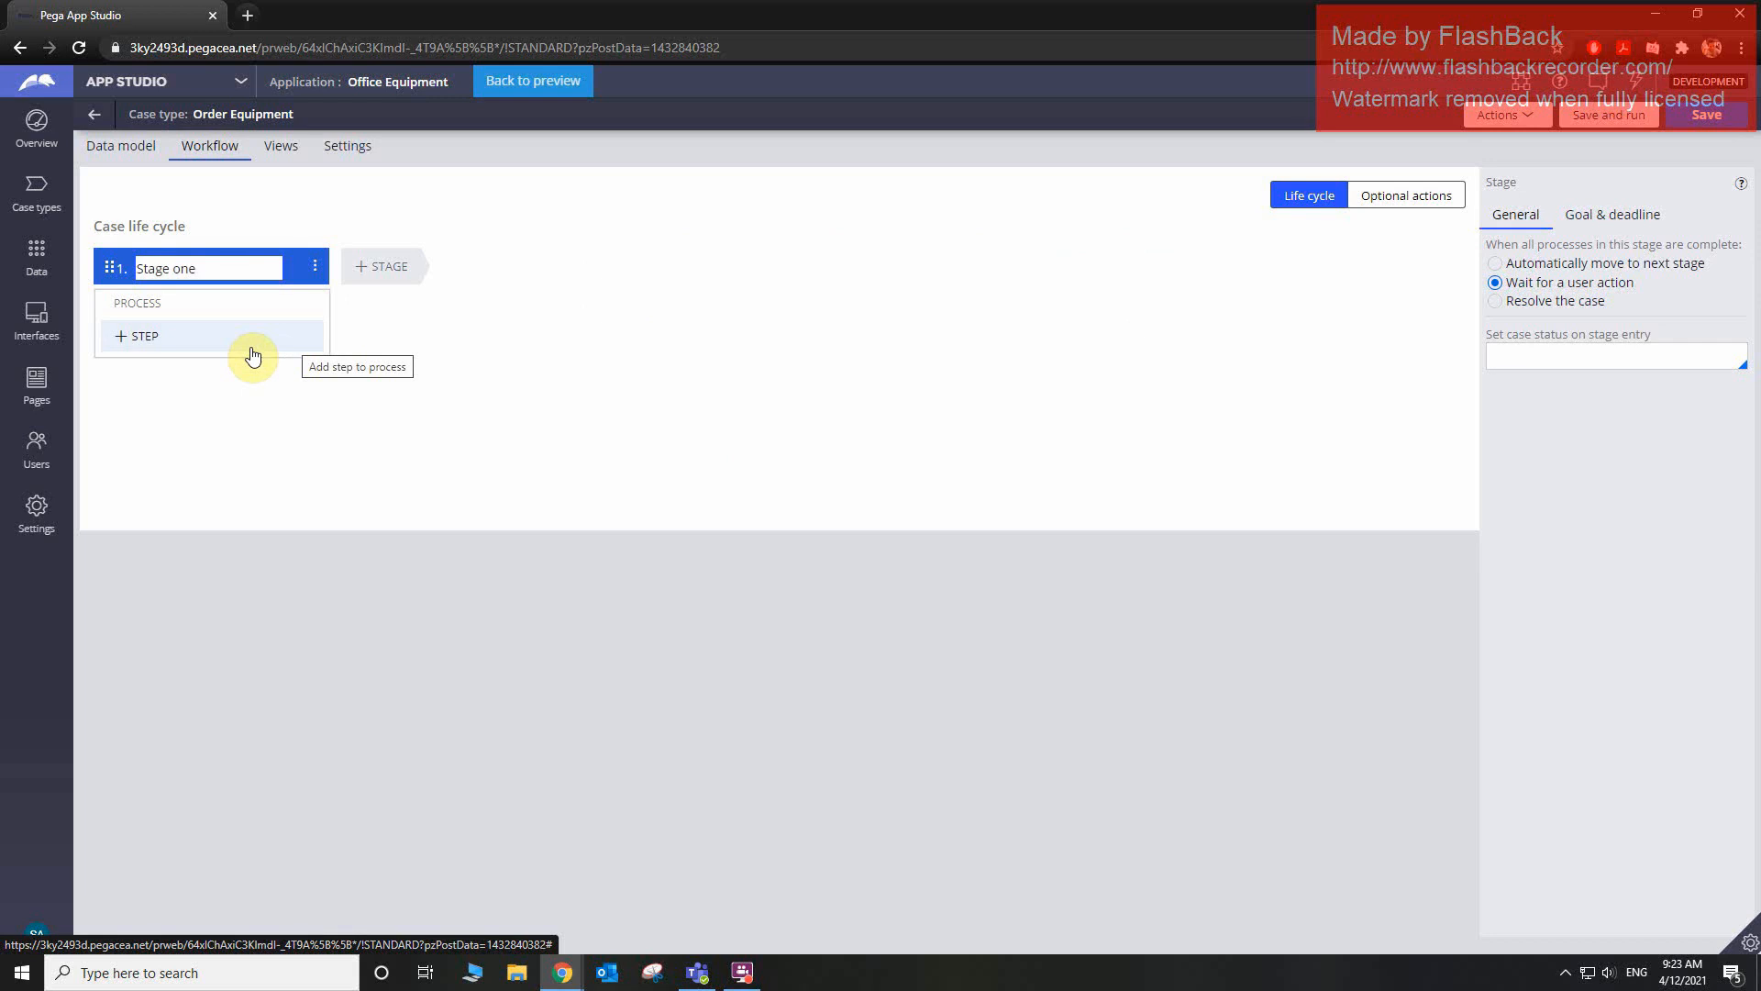
- Add a Collect information step named "Select equiment" to Stage one
{"action": "left_click", "coordinate": [265, 338]}
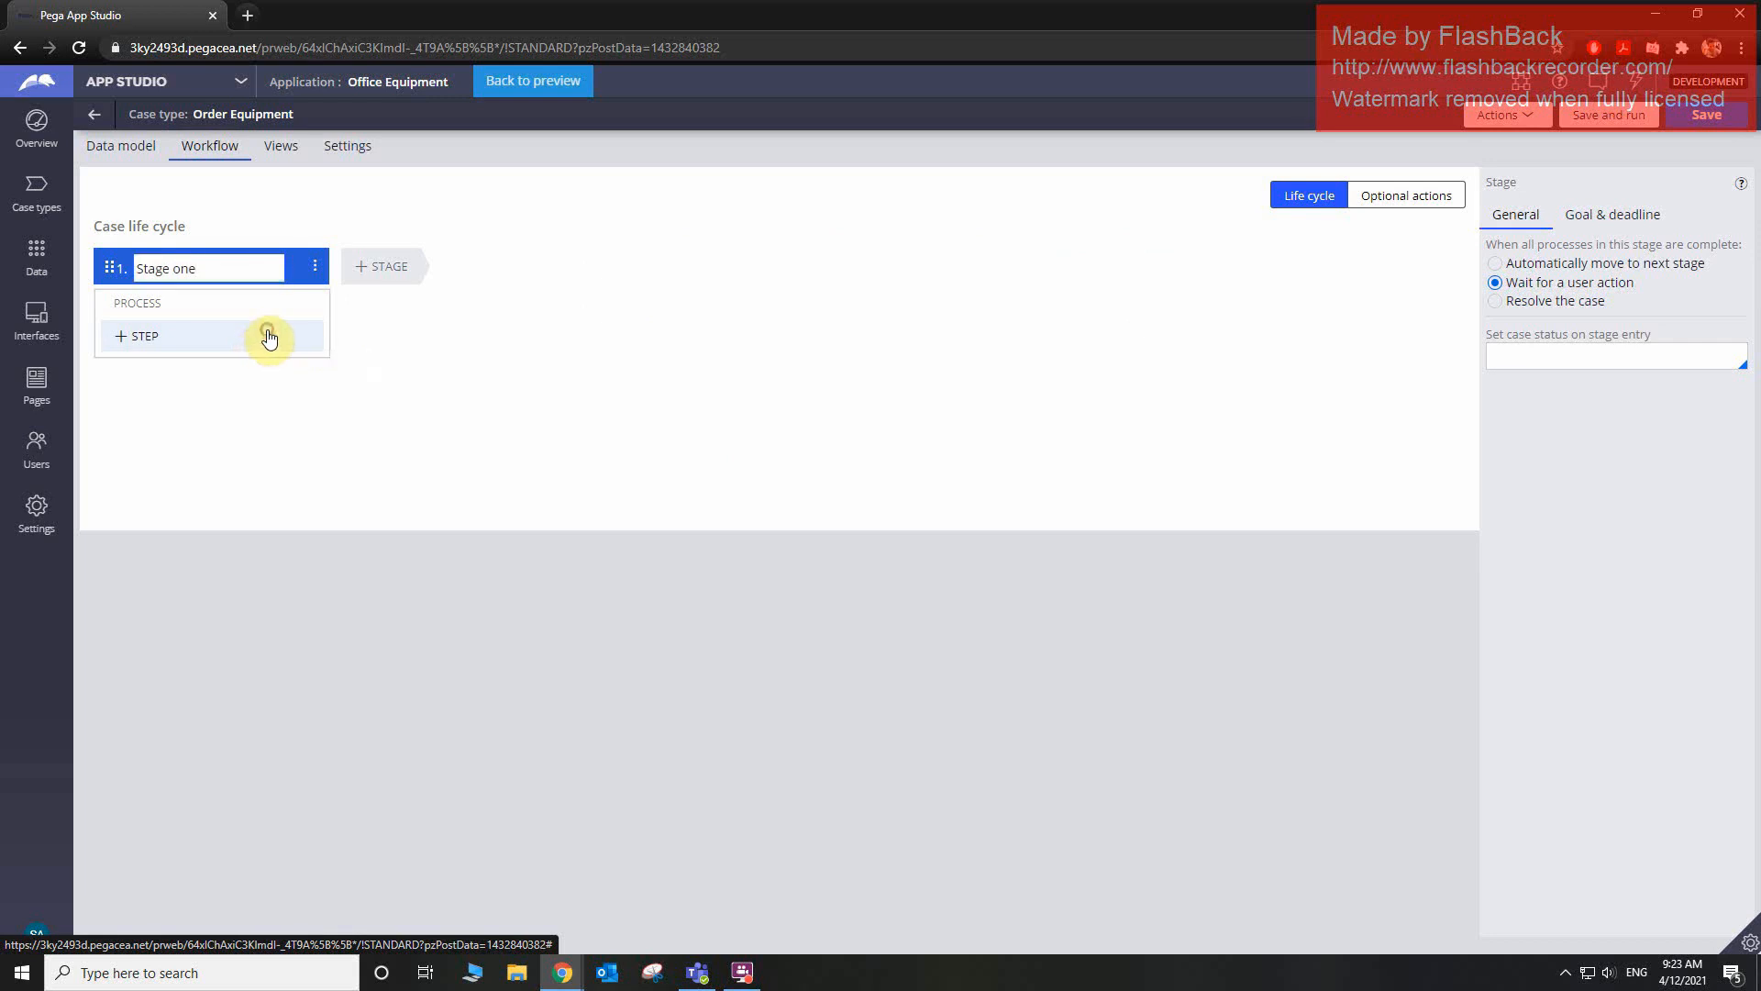
{"action": "left_click", "coordinate": [170, 383]}
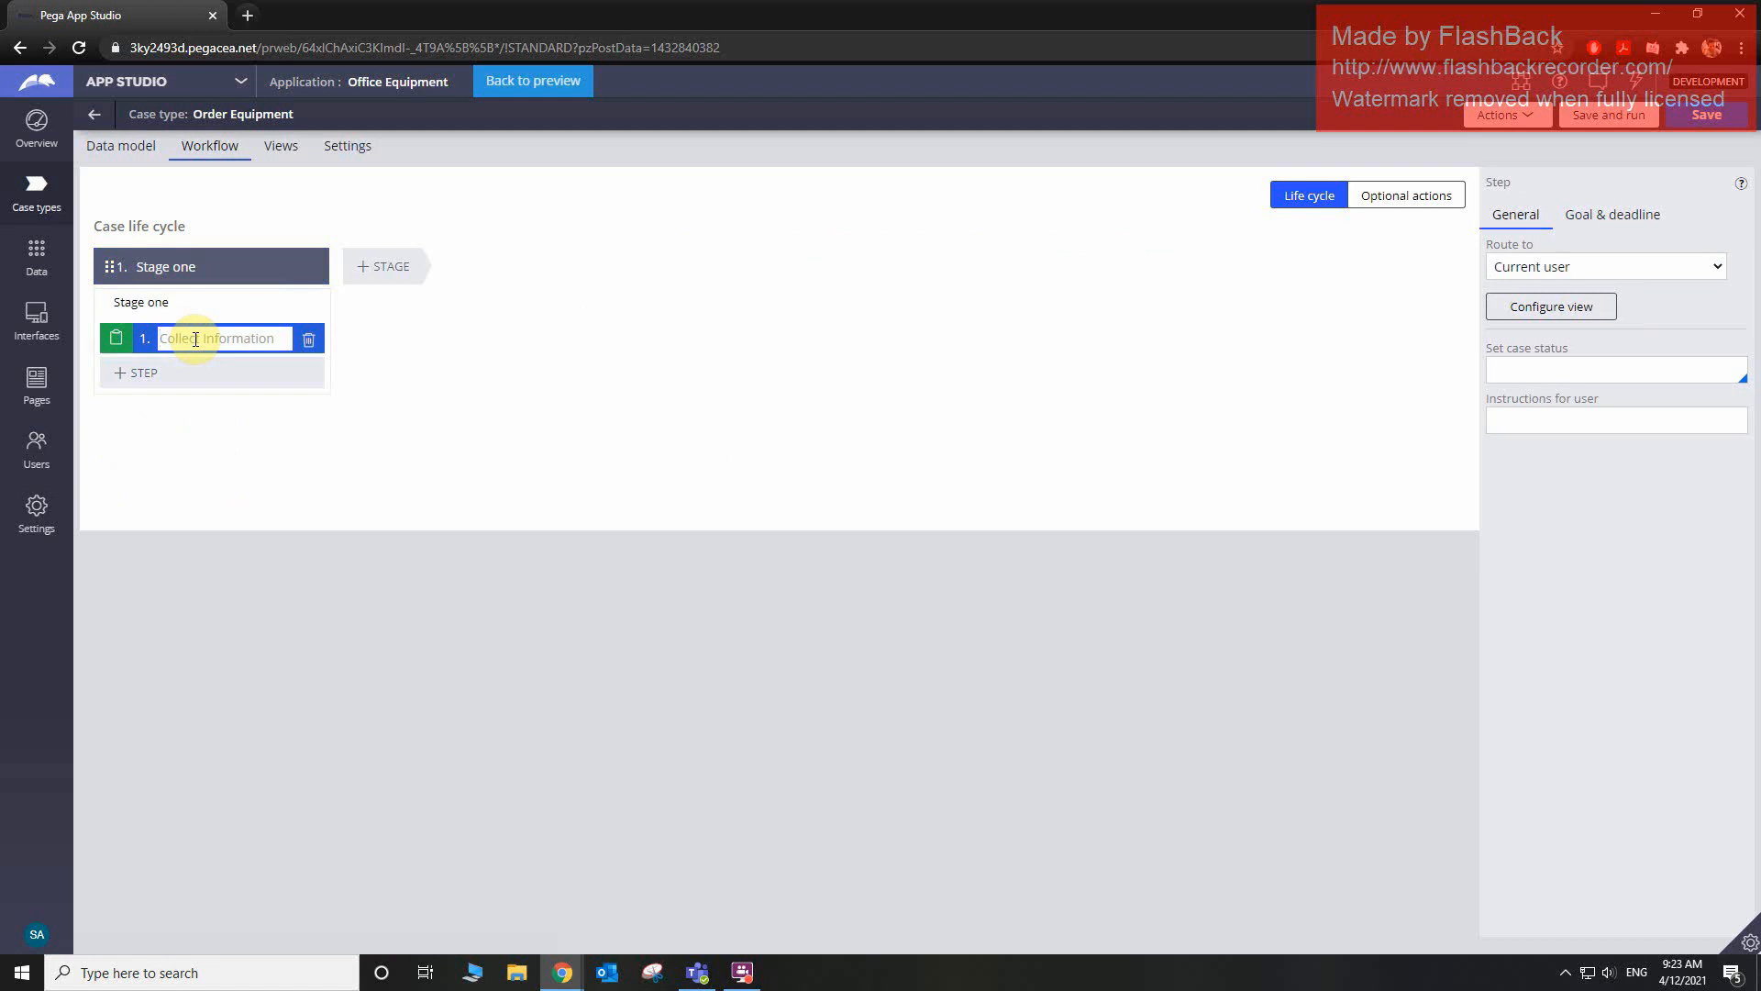
{"action": "type", "text": "Select equiment"}
- Configure the Select equiment step's view with a field named "Select equipment" of type Field group (list)
{"action": "left_click", "coordinate": [1528, 312]}
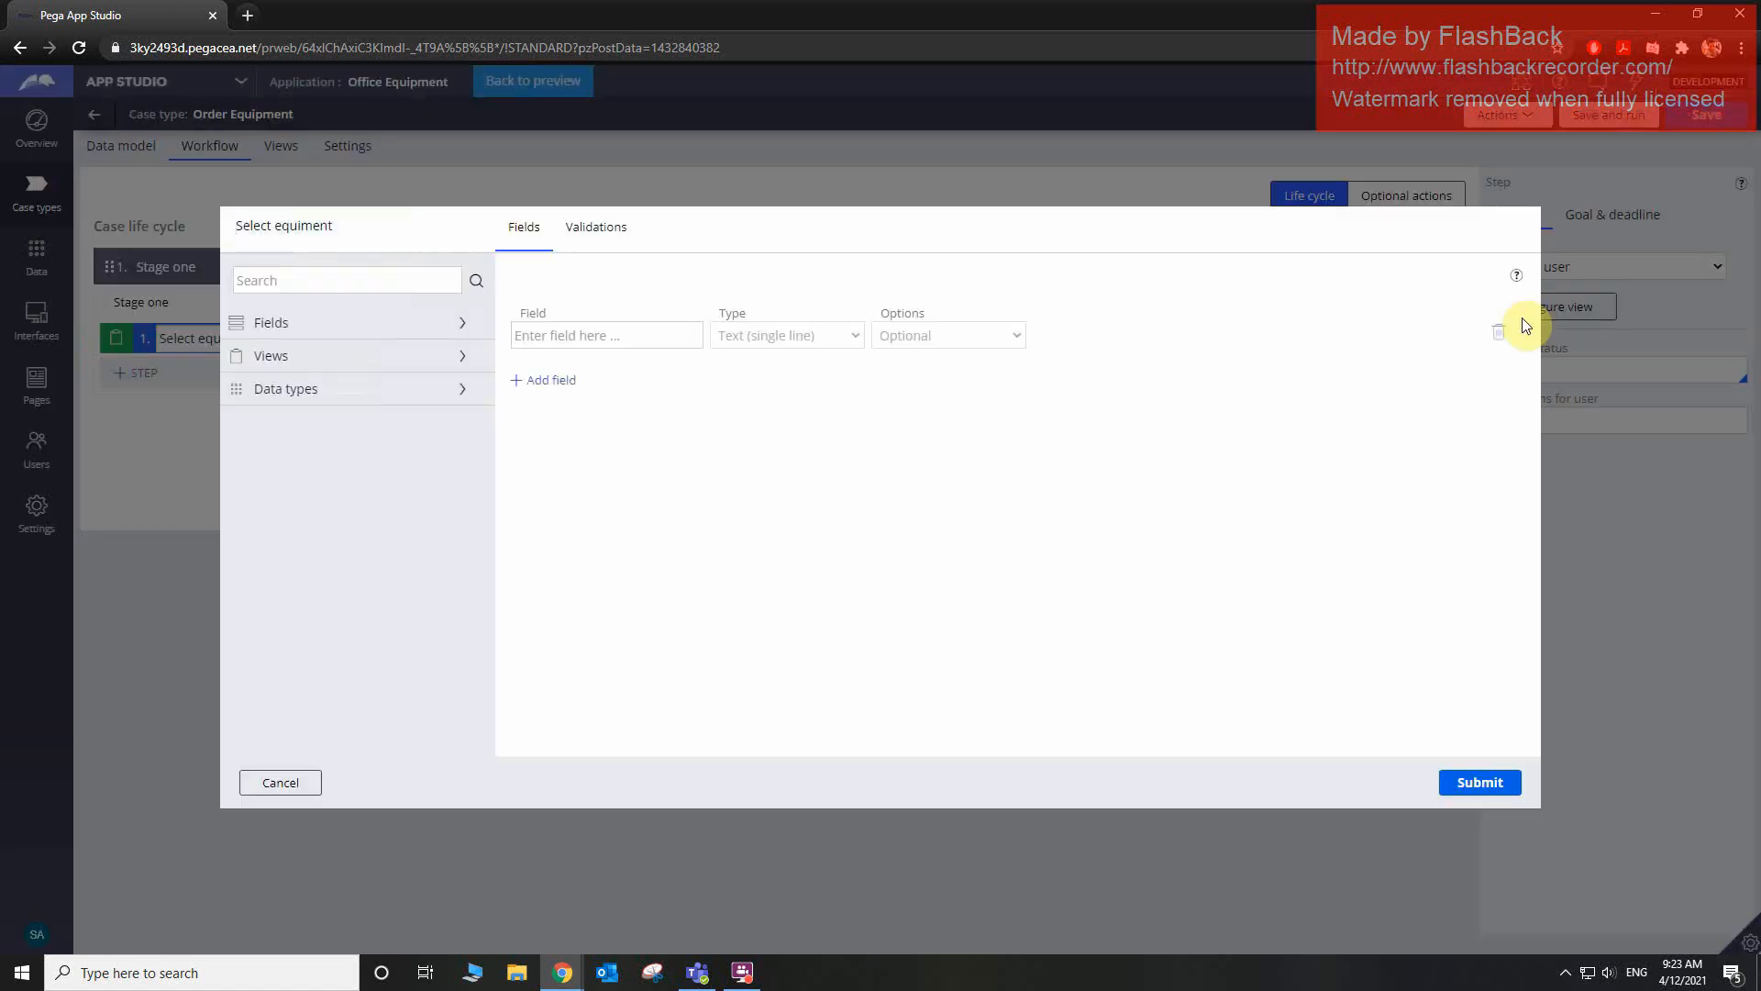
{"action": "left_click", "coordinate": [548, 332]}
{"action": "type", "text": "Select "}
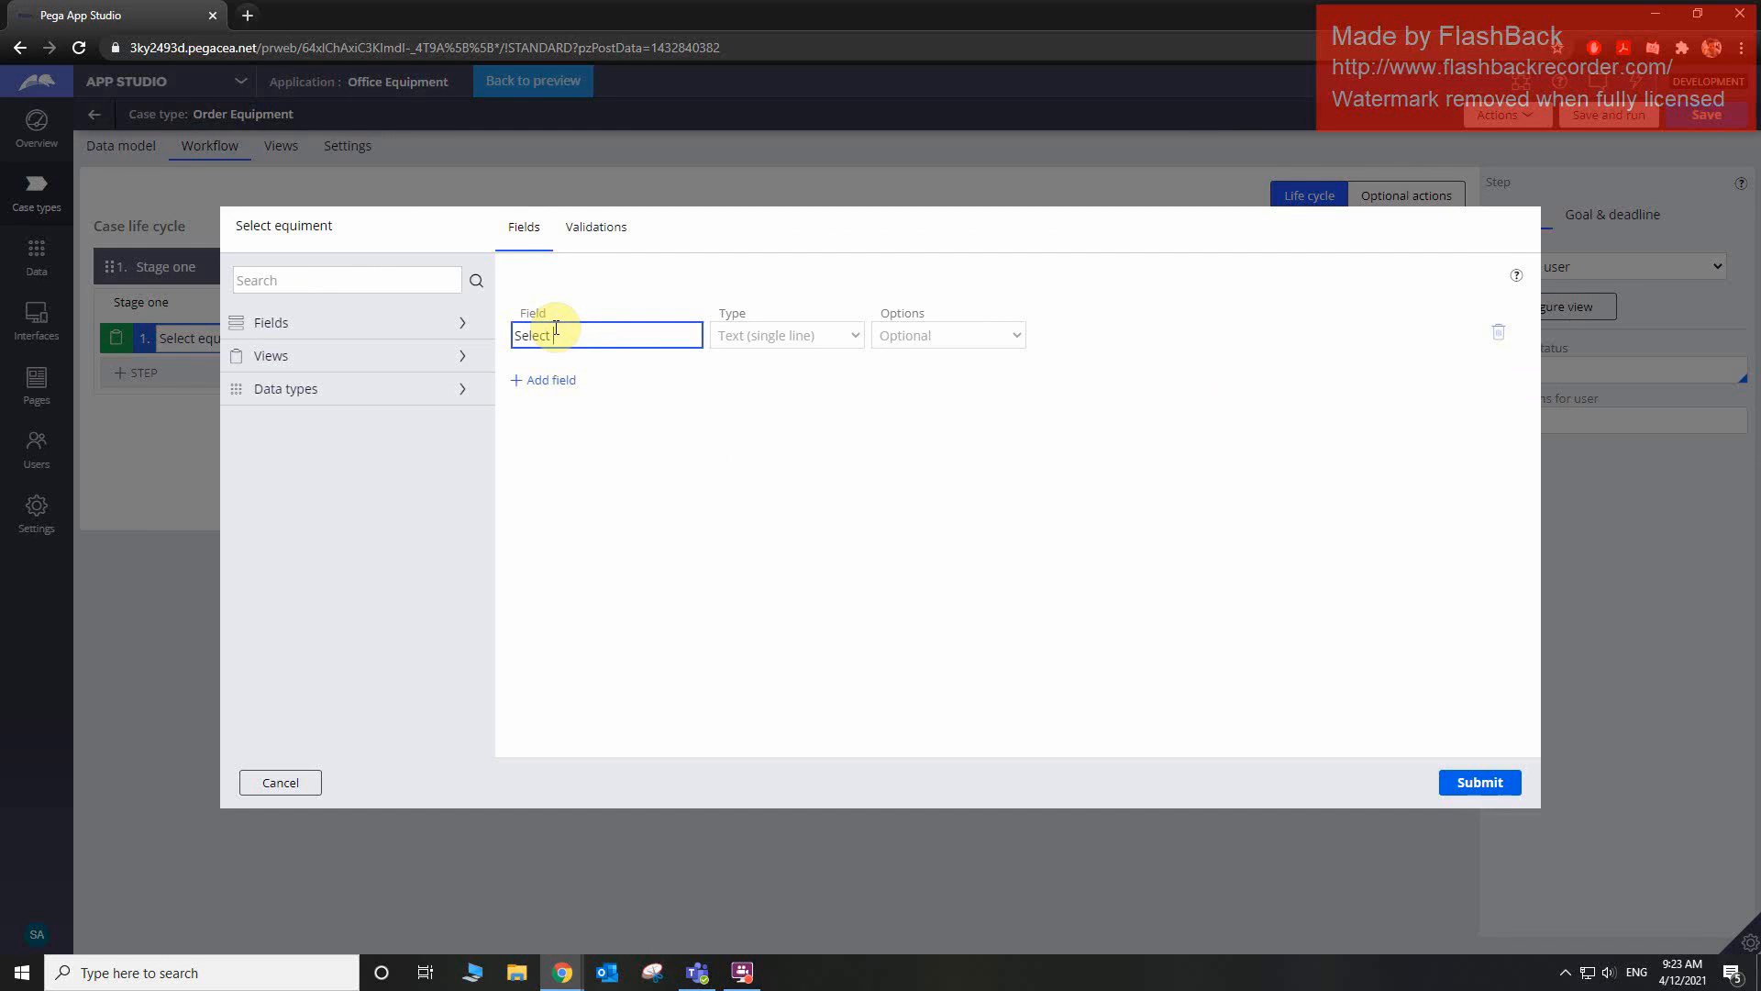
{"action": "type", "text": "equipment"}
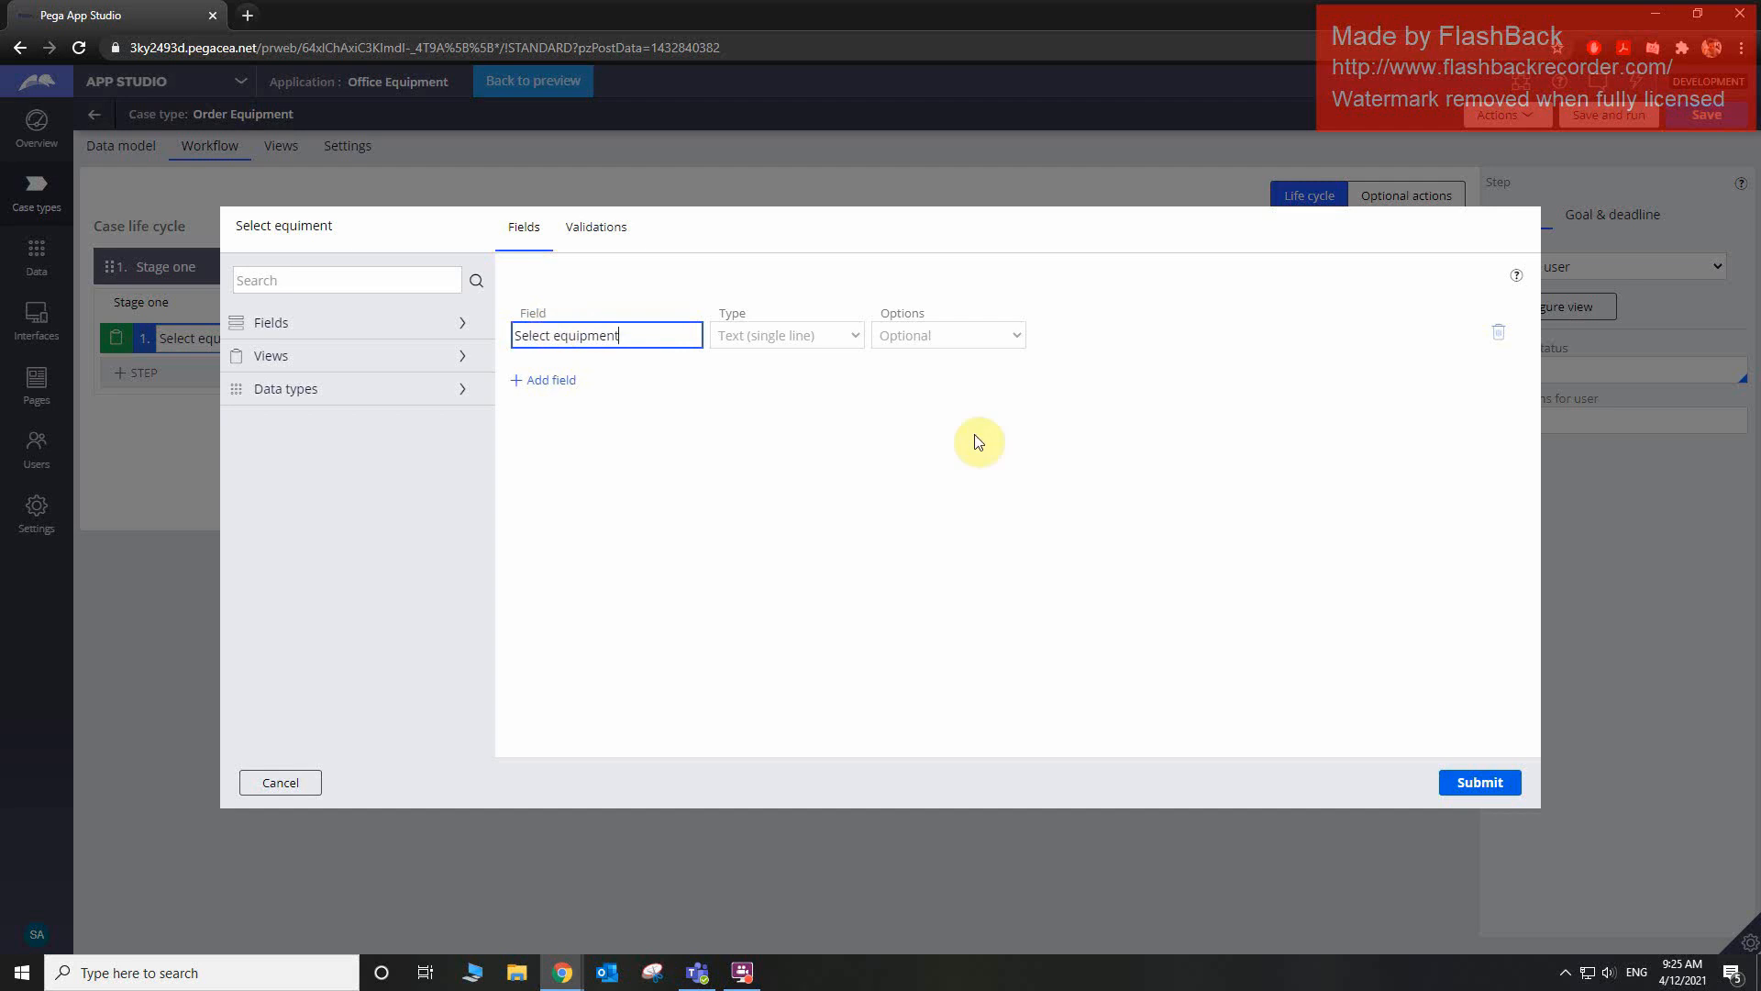
{"action": "left_click", "coordinate": [827, 334]}
{"action": "left_click", "coordinate": [827, 335]}
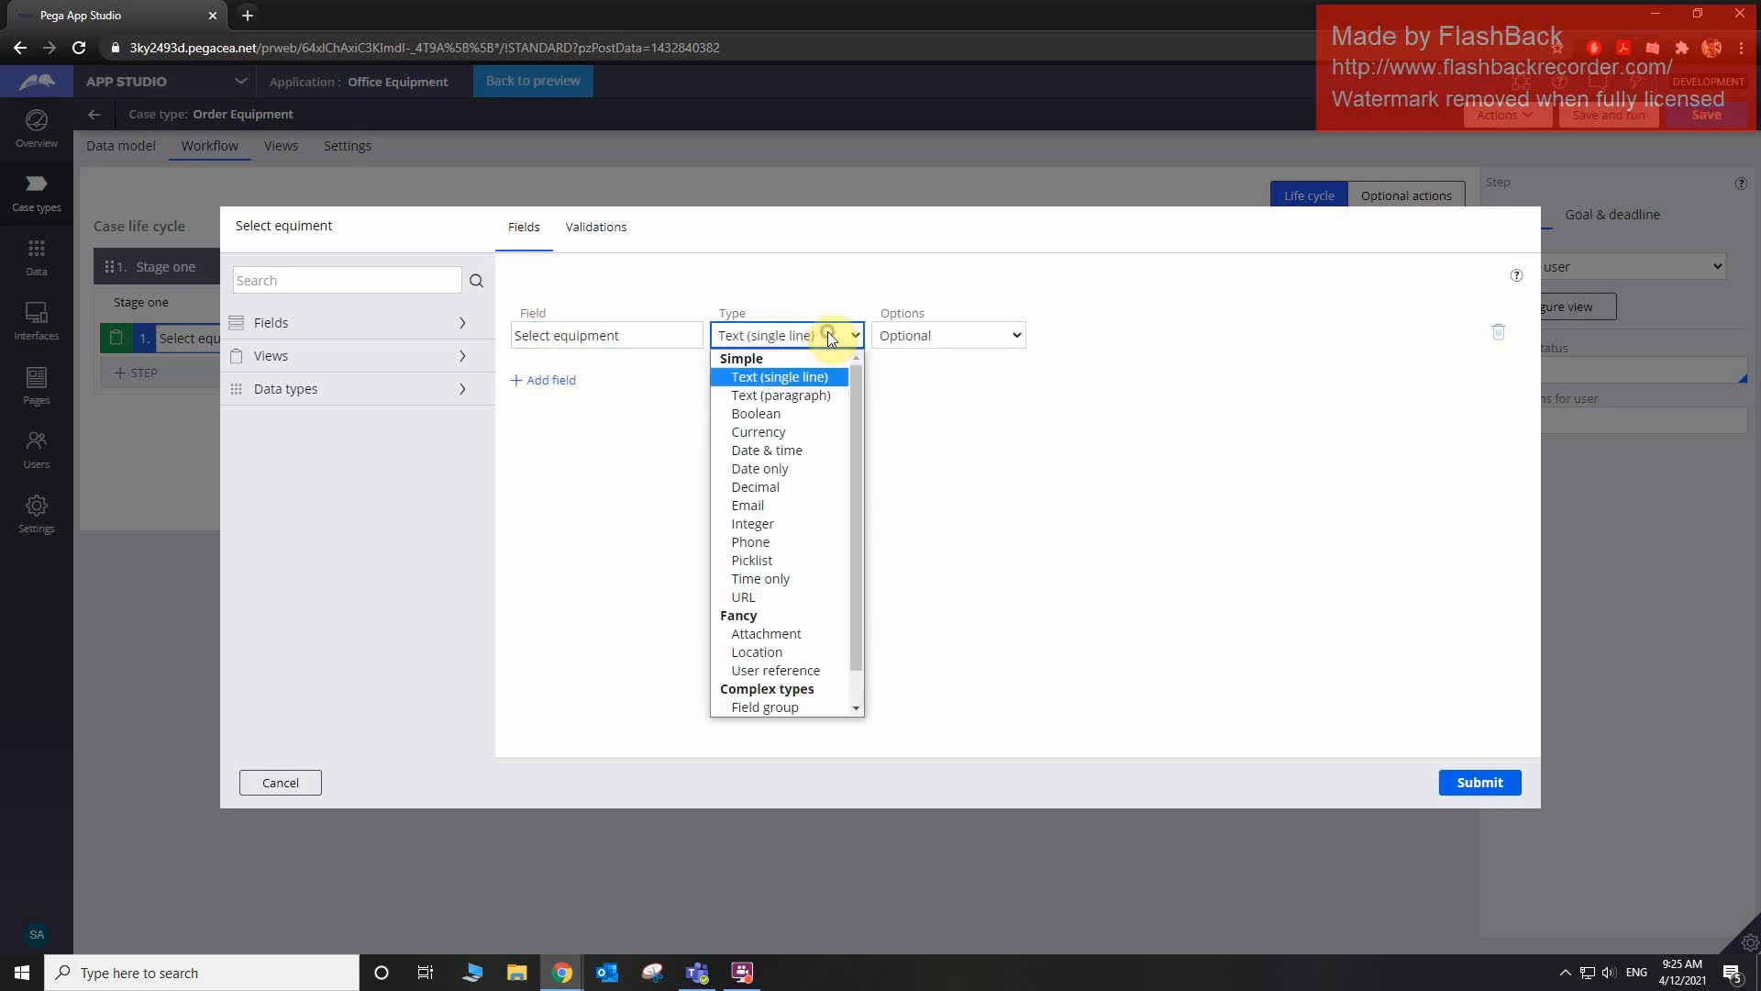
{"action": "scroll", "coordinate": [835, 550], "scroll_direction": "down", "scroll_amount": 1}
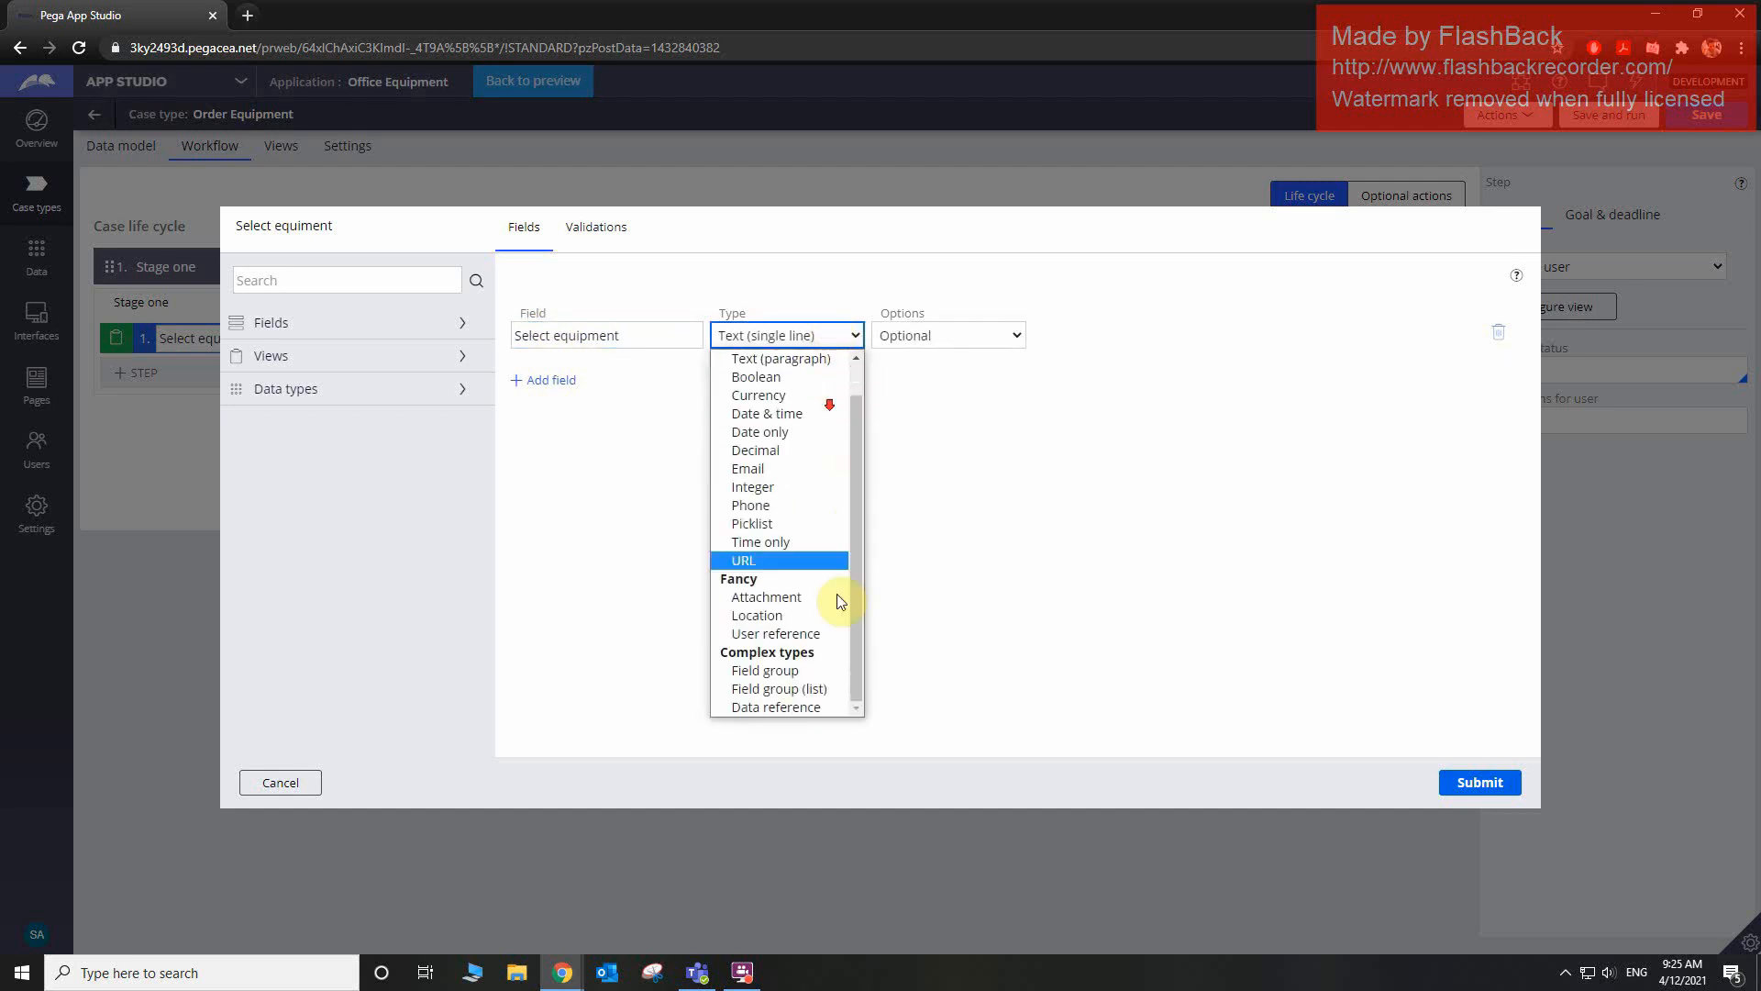
{"action": "left_click", "coordinate": [810, 695]}
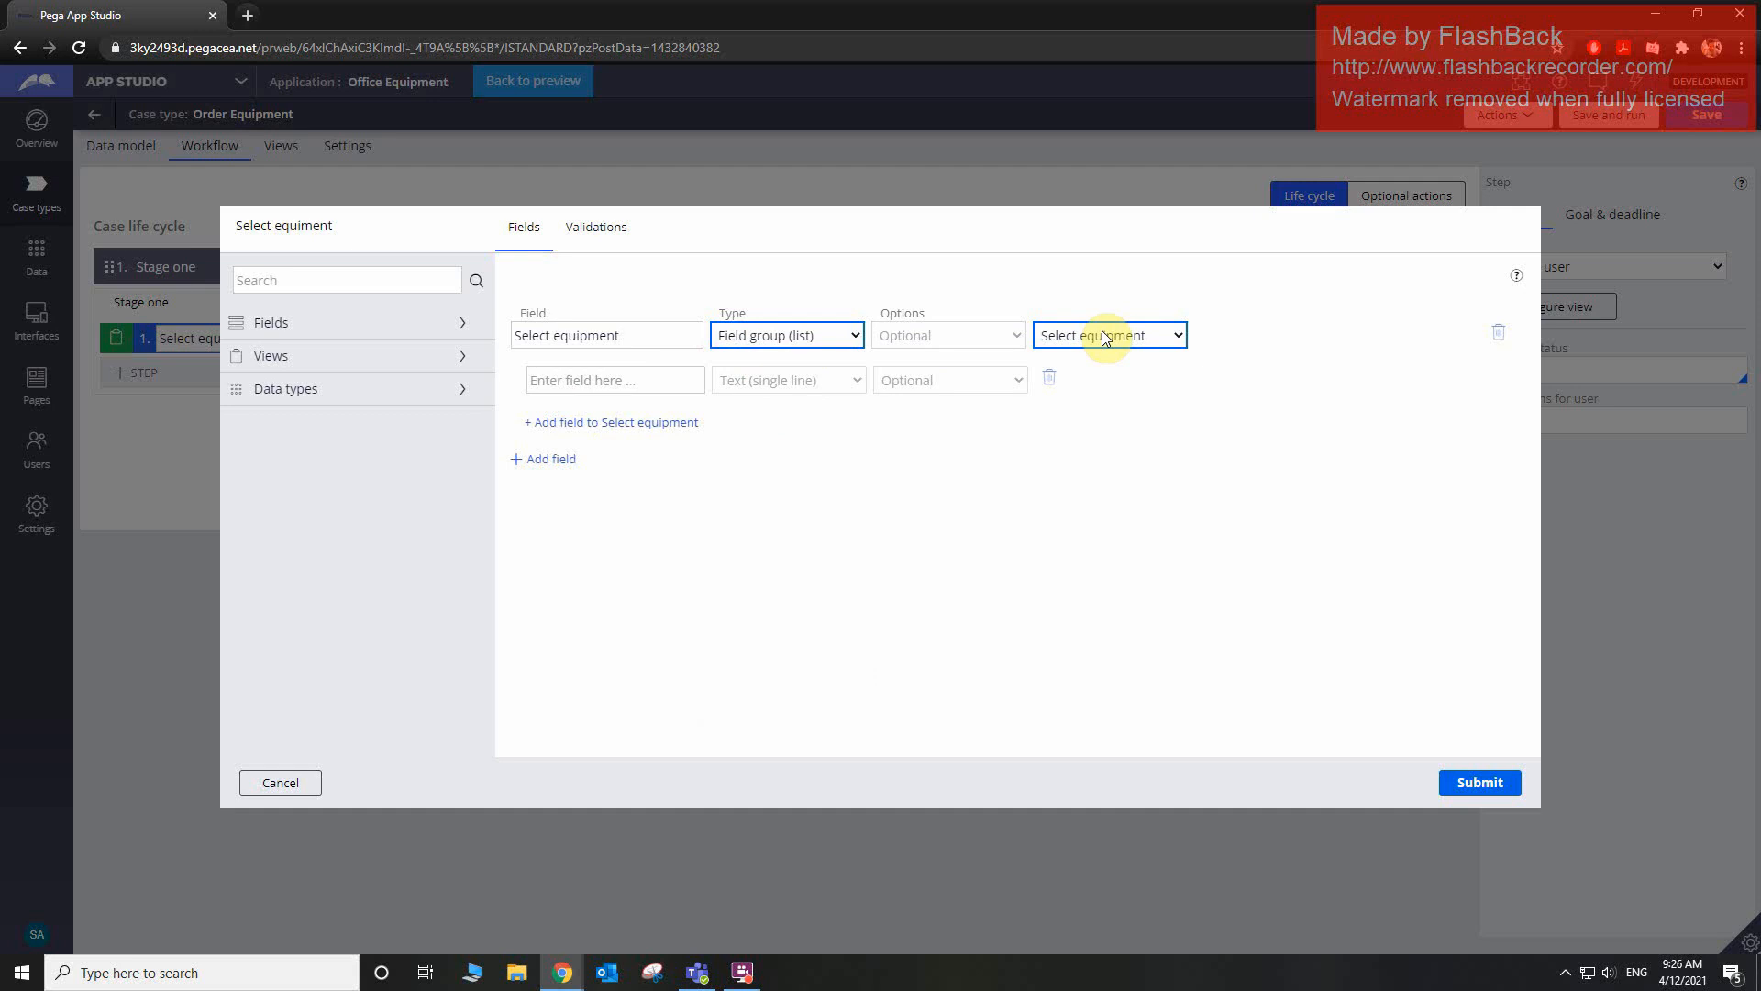
{"action": "left_click", "coordinate": [1154, 337]}
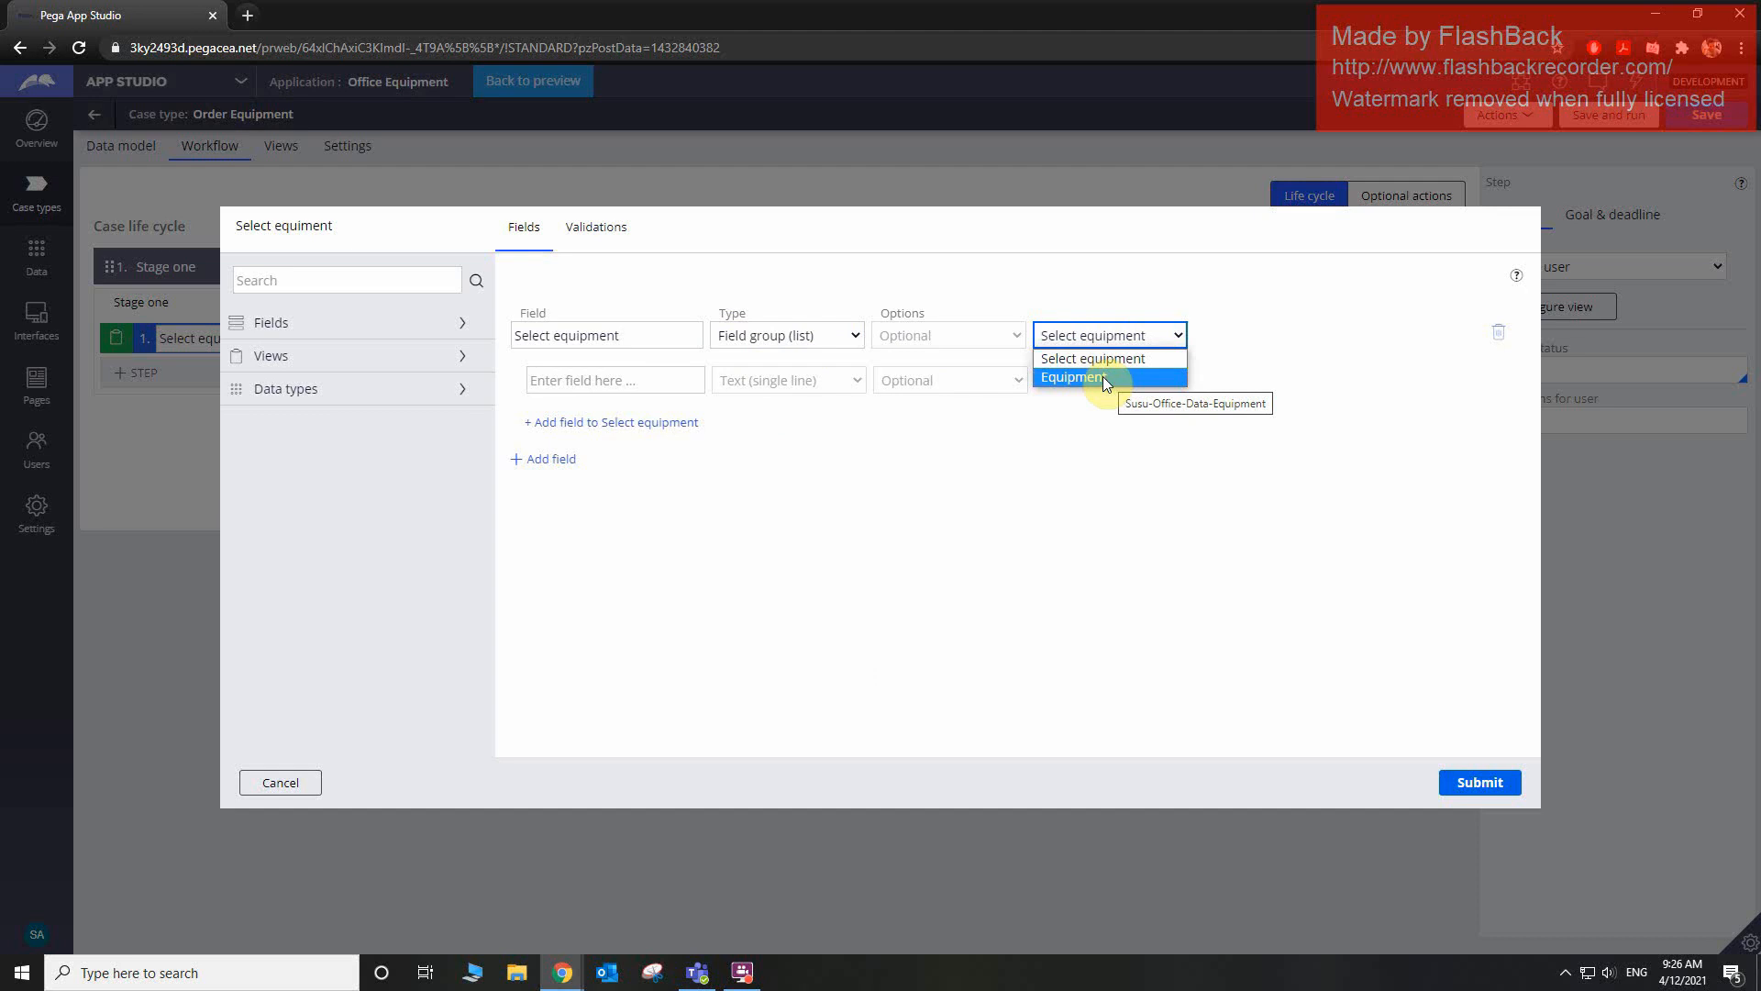
{"action": "left_click", "coordinate": [1237, 315]}
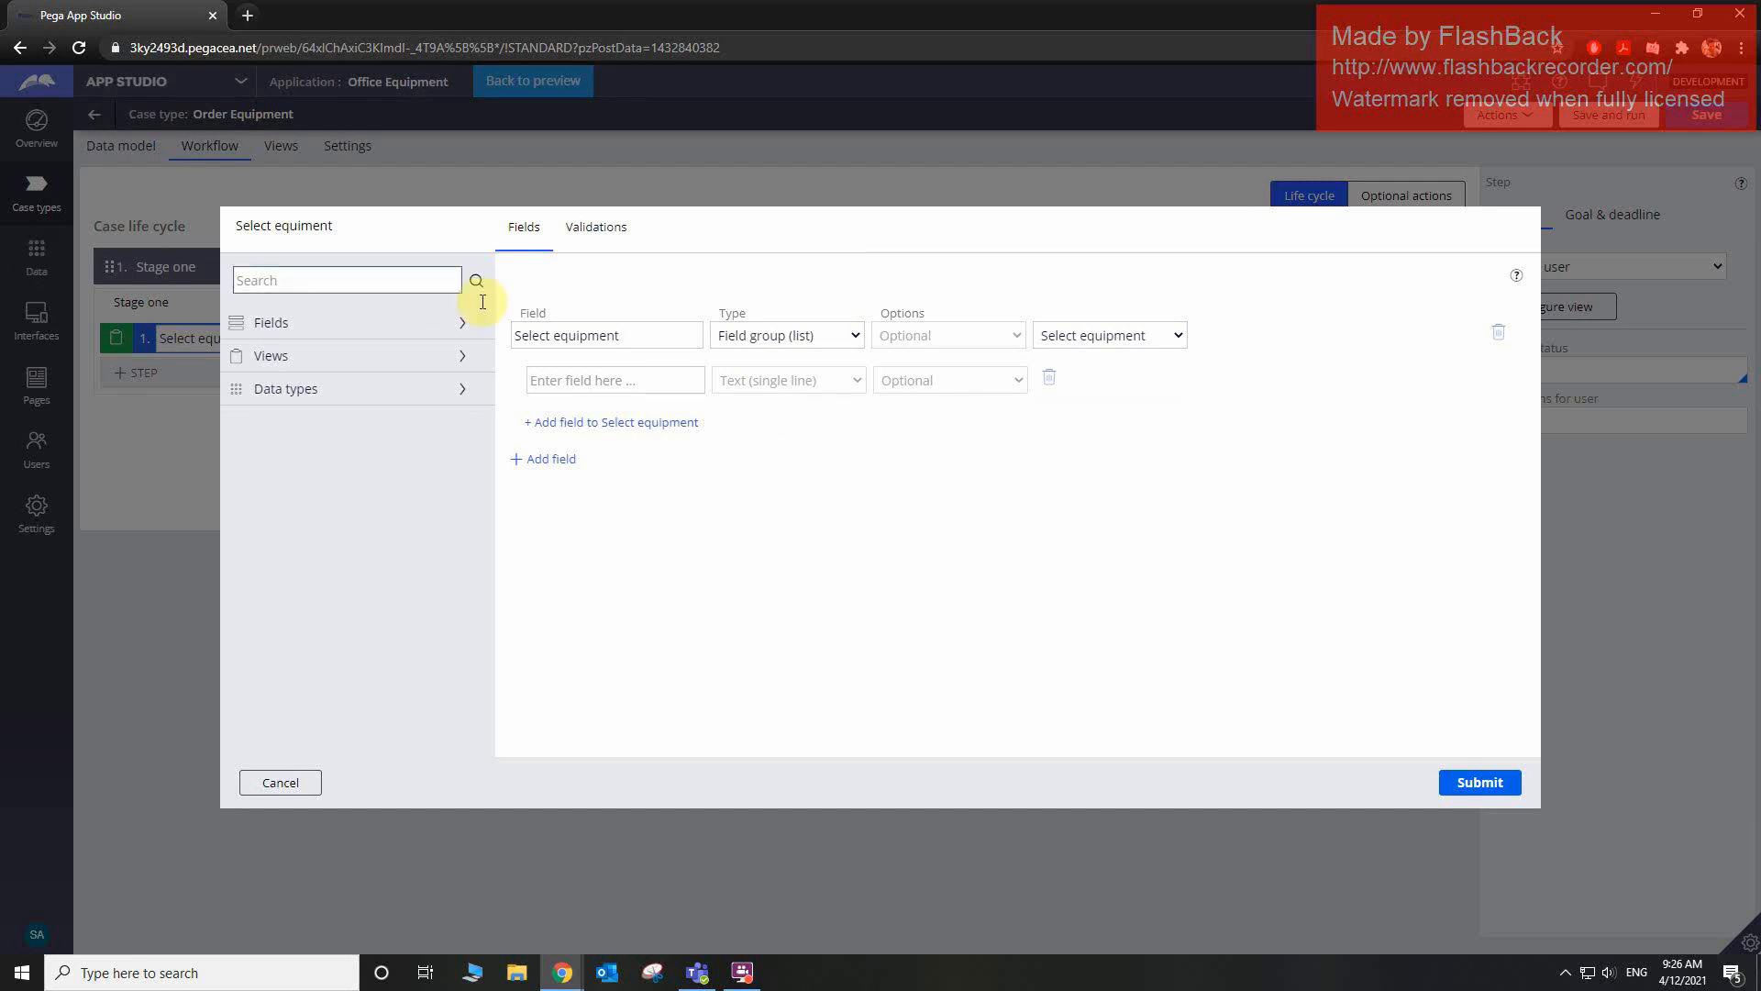
{"action": "left_click", "coordinate": [592, 340]}
{"action": "left_click", "coordinate": [1165, 334]}
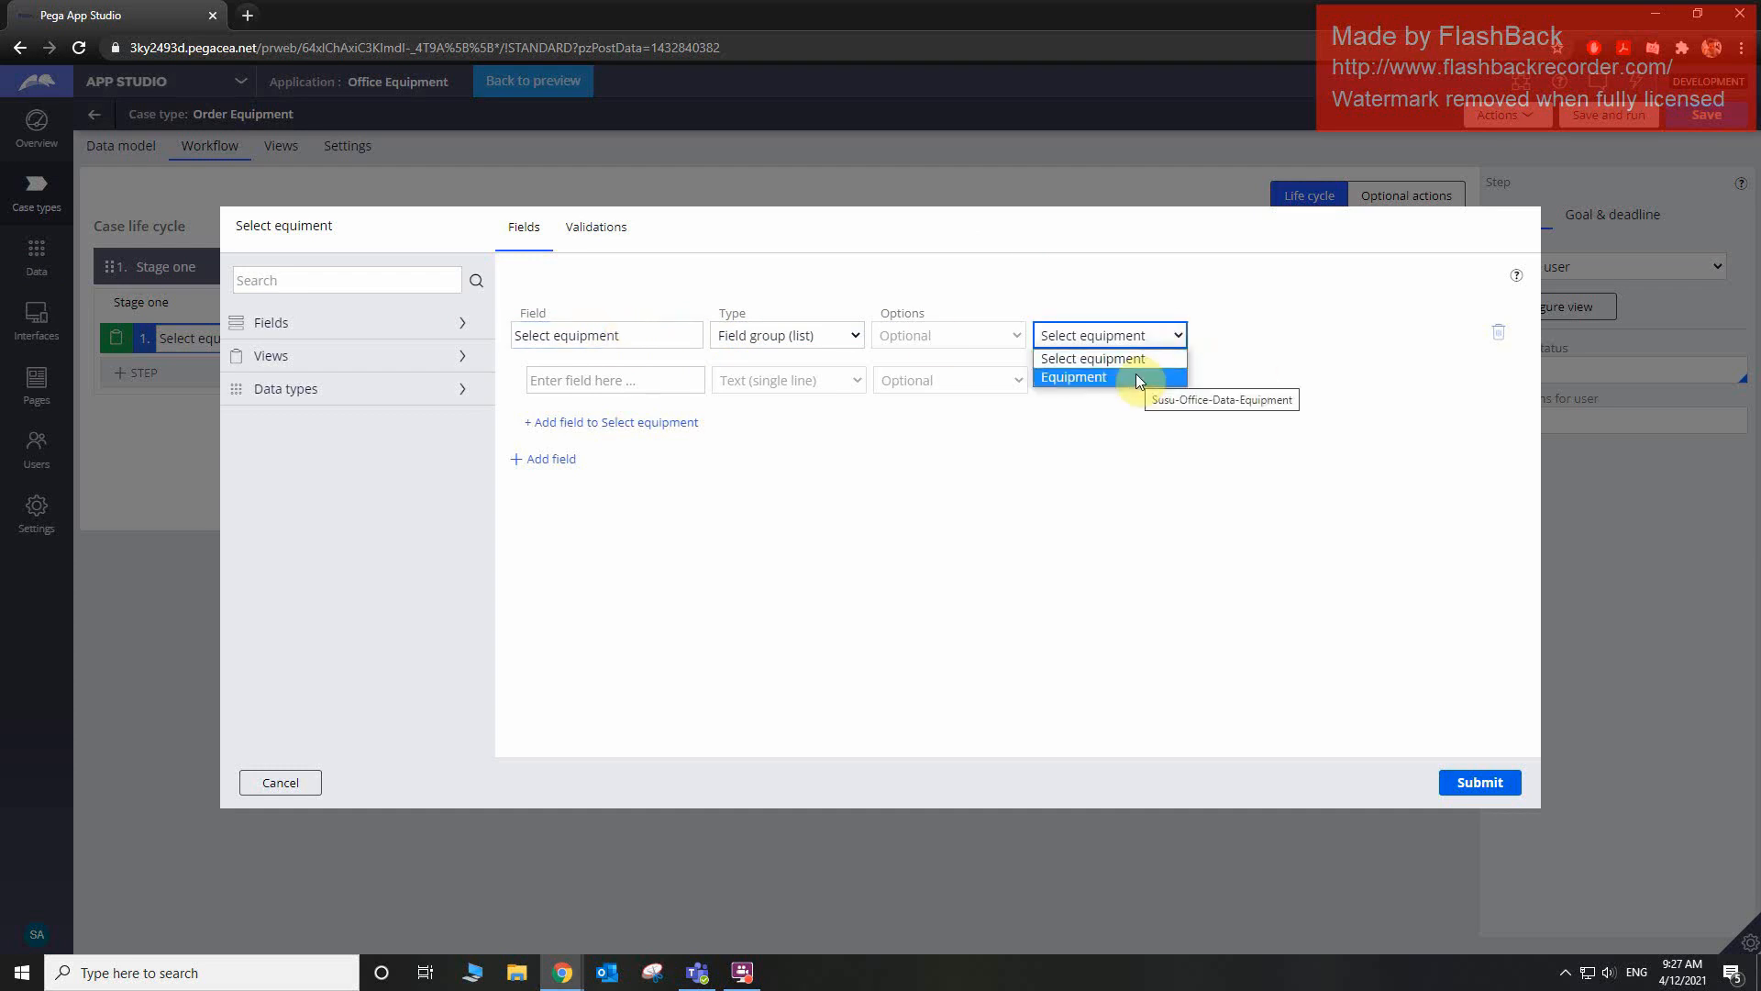
{"action": "left_click", "coordinate": [1149, 285]}
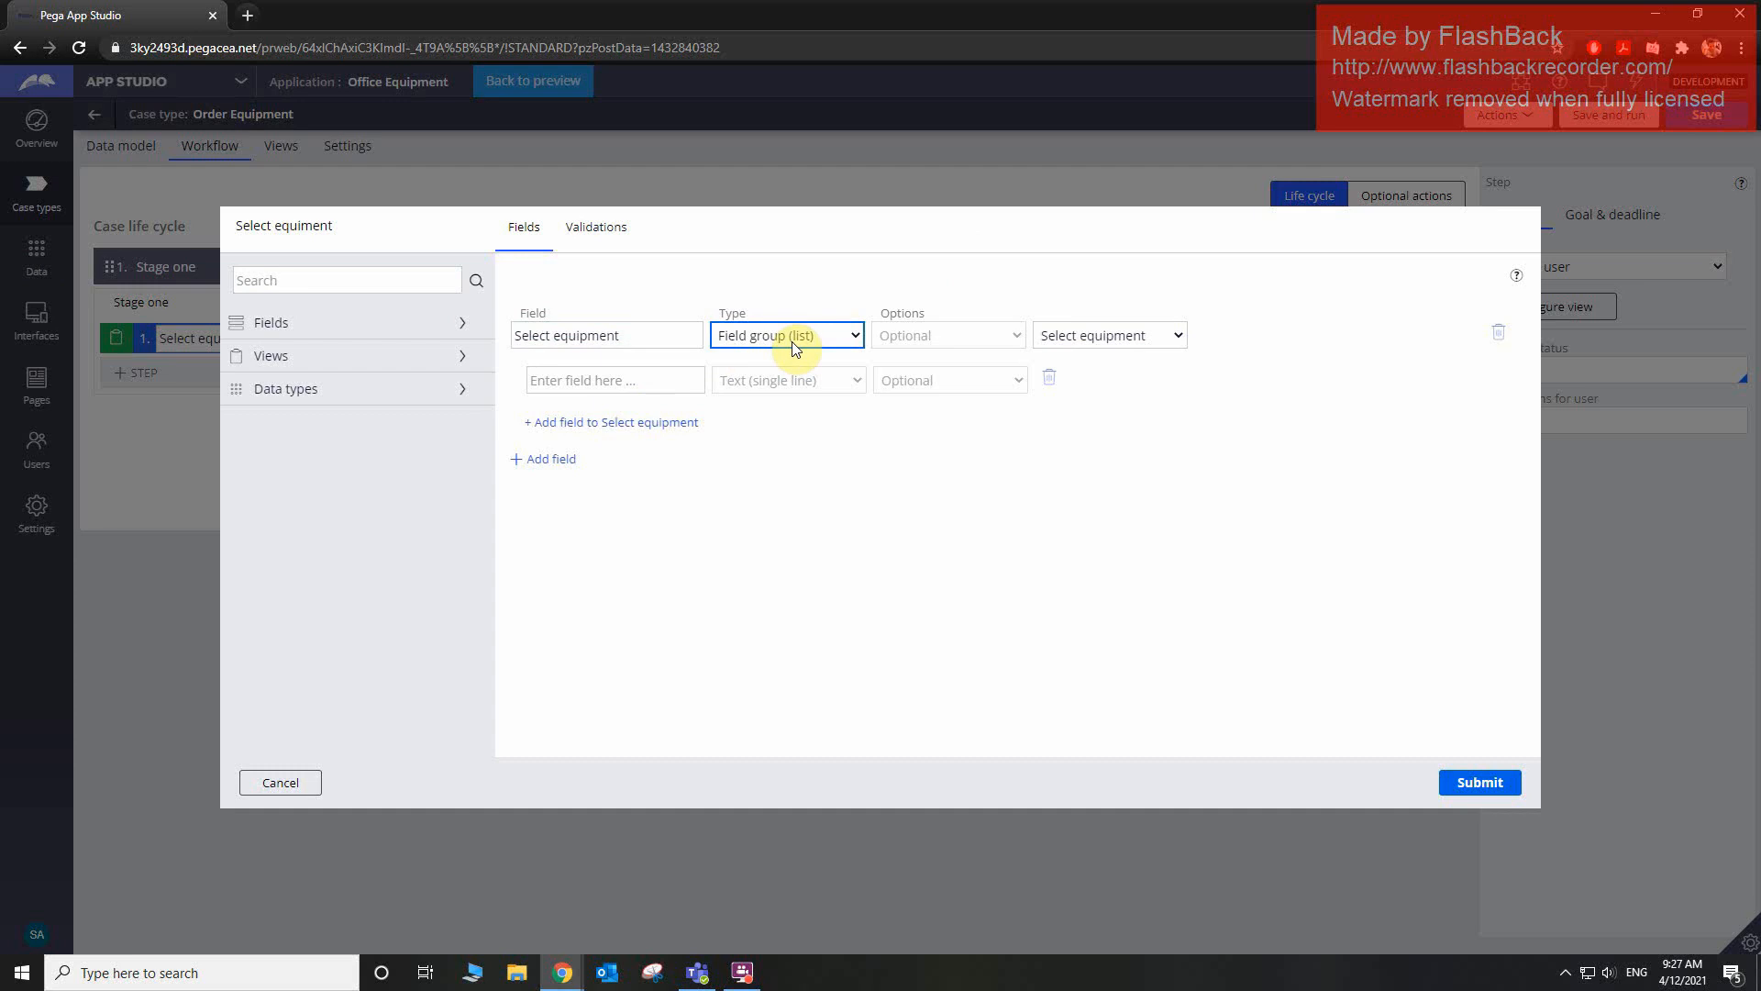
- Add a Name field and a Short Description field of type Text (paragraph) to the Select equipment list
{"action": "left_click", "coordinate": [656, 379]}
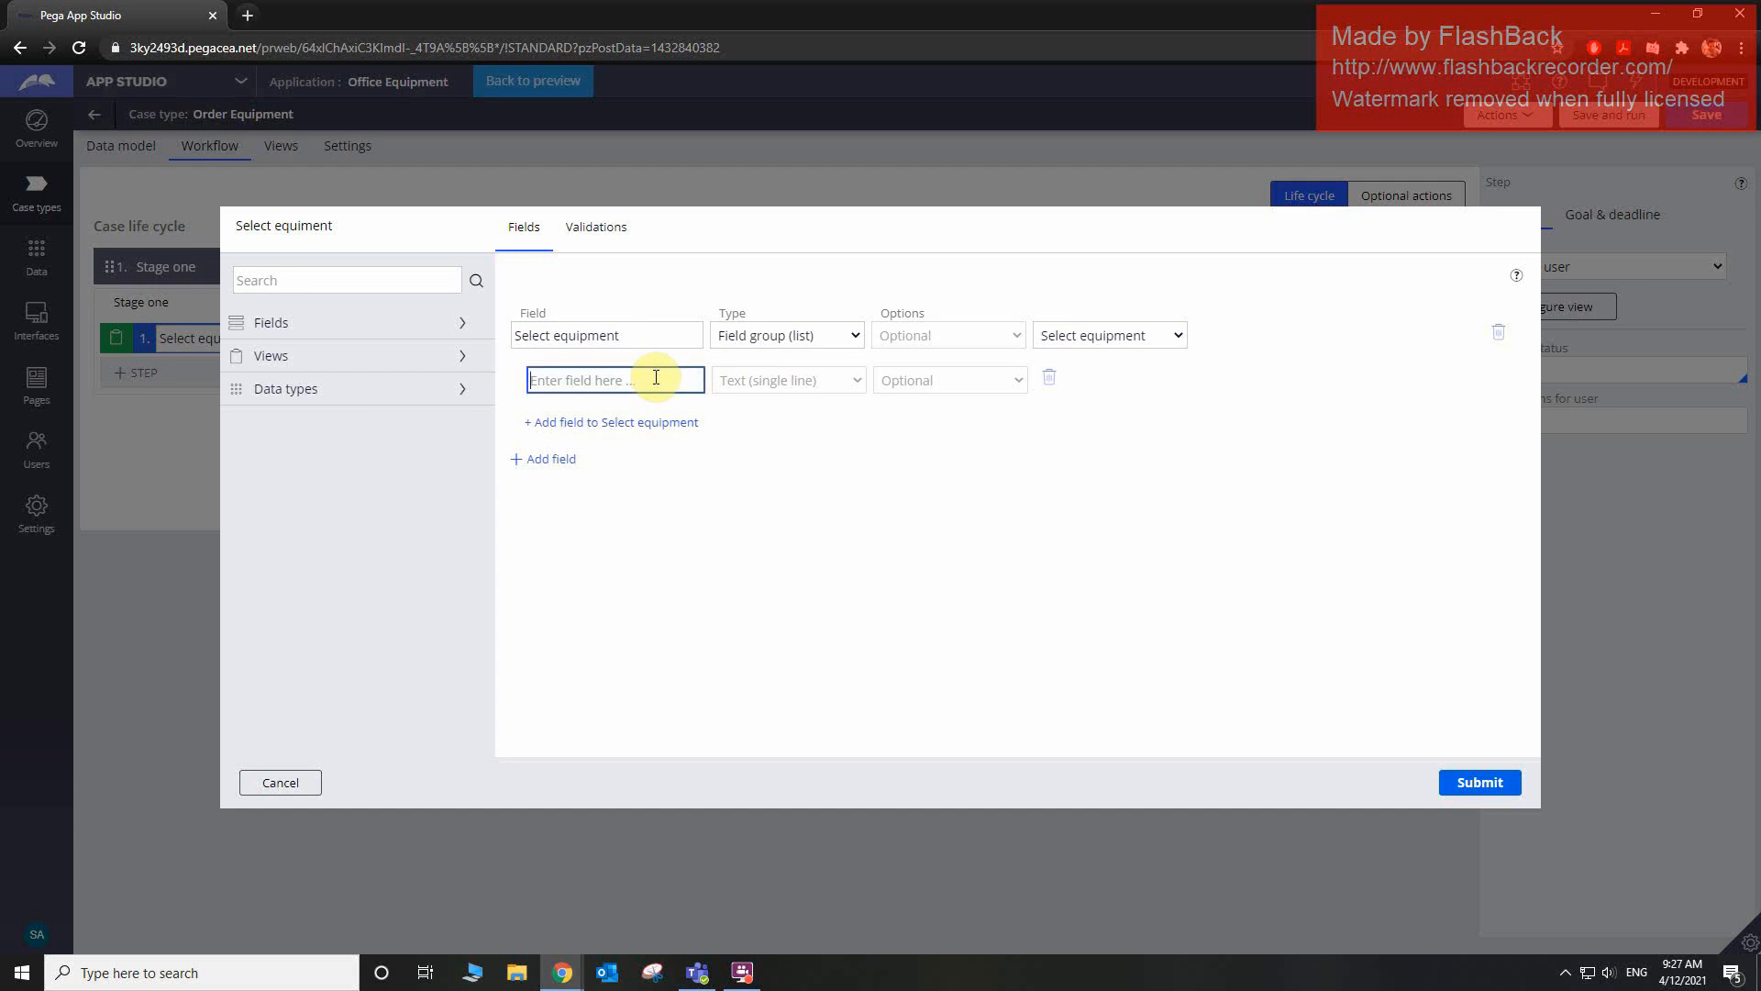
{"action": "type", "text": "Name"}
{"action": "left_click", "coordinate": [647, 423]}
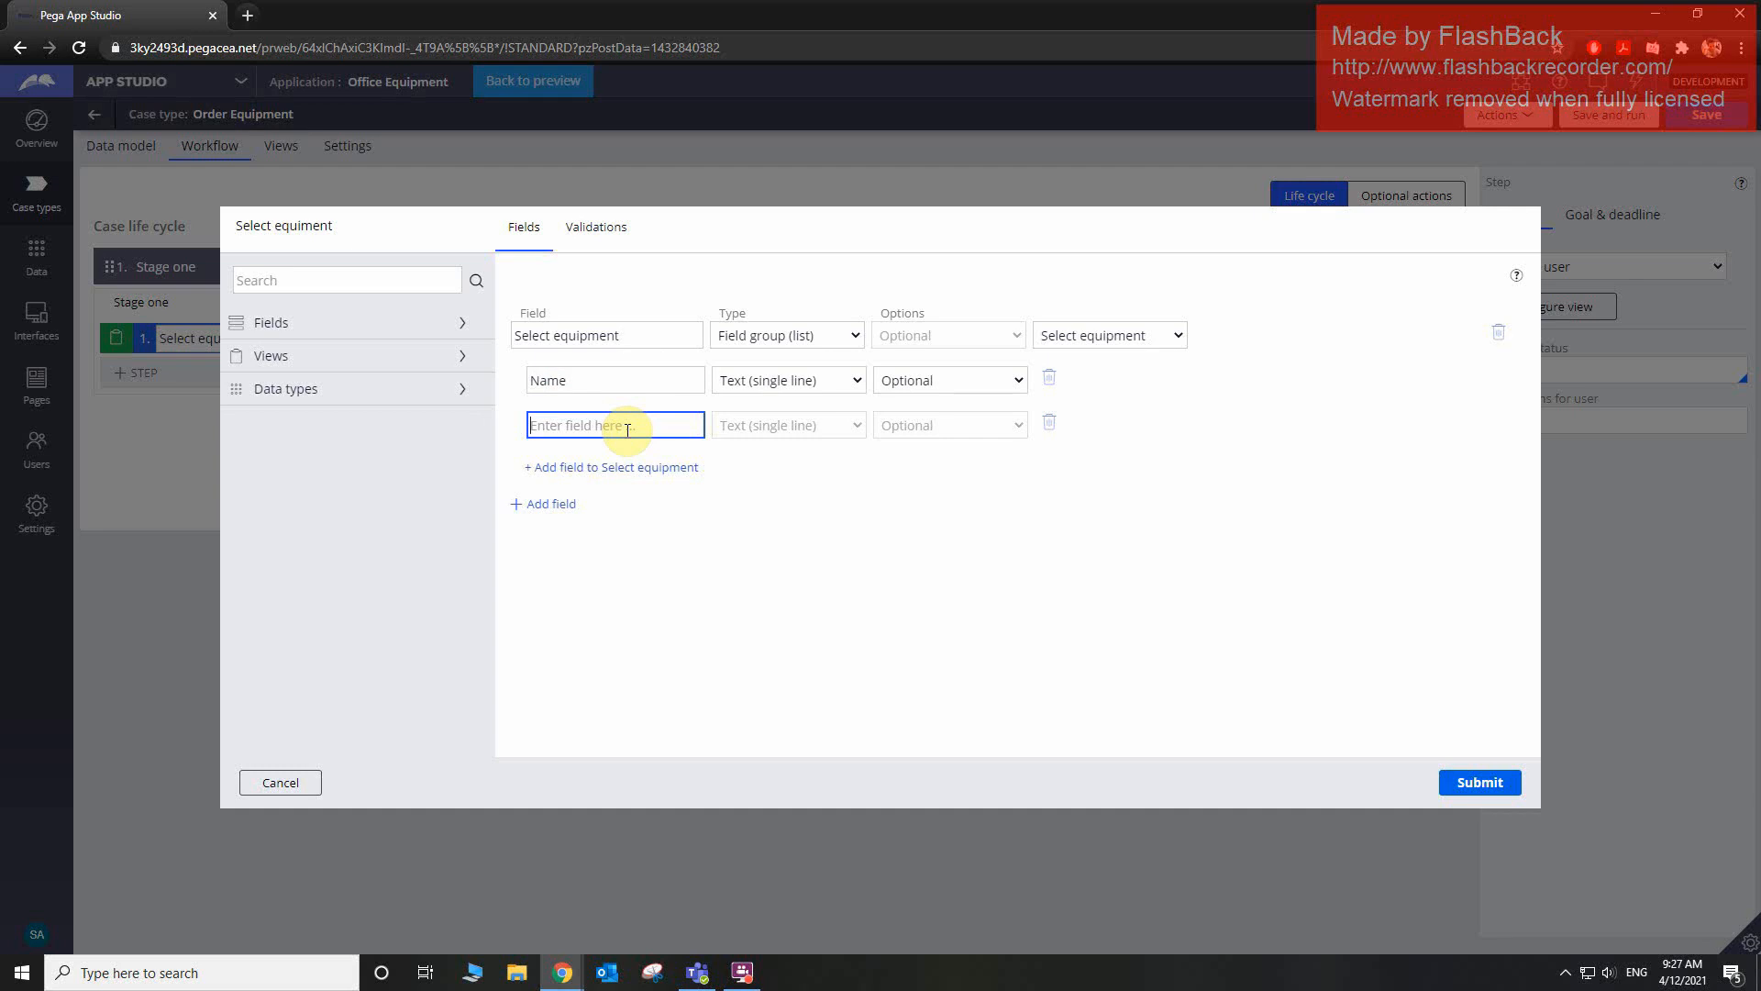
{"action": "type", "text": "Short Description"}
{"action": "left_click", "coordinate": [728, 427]}
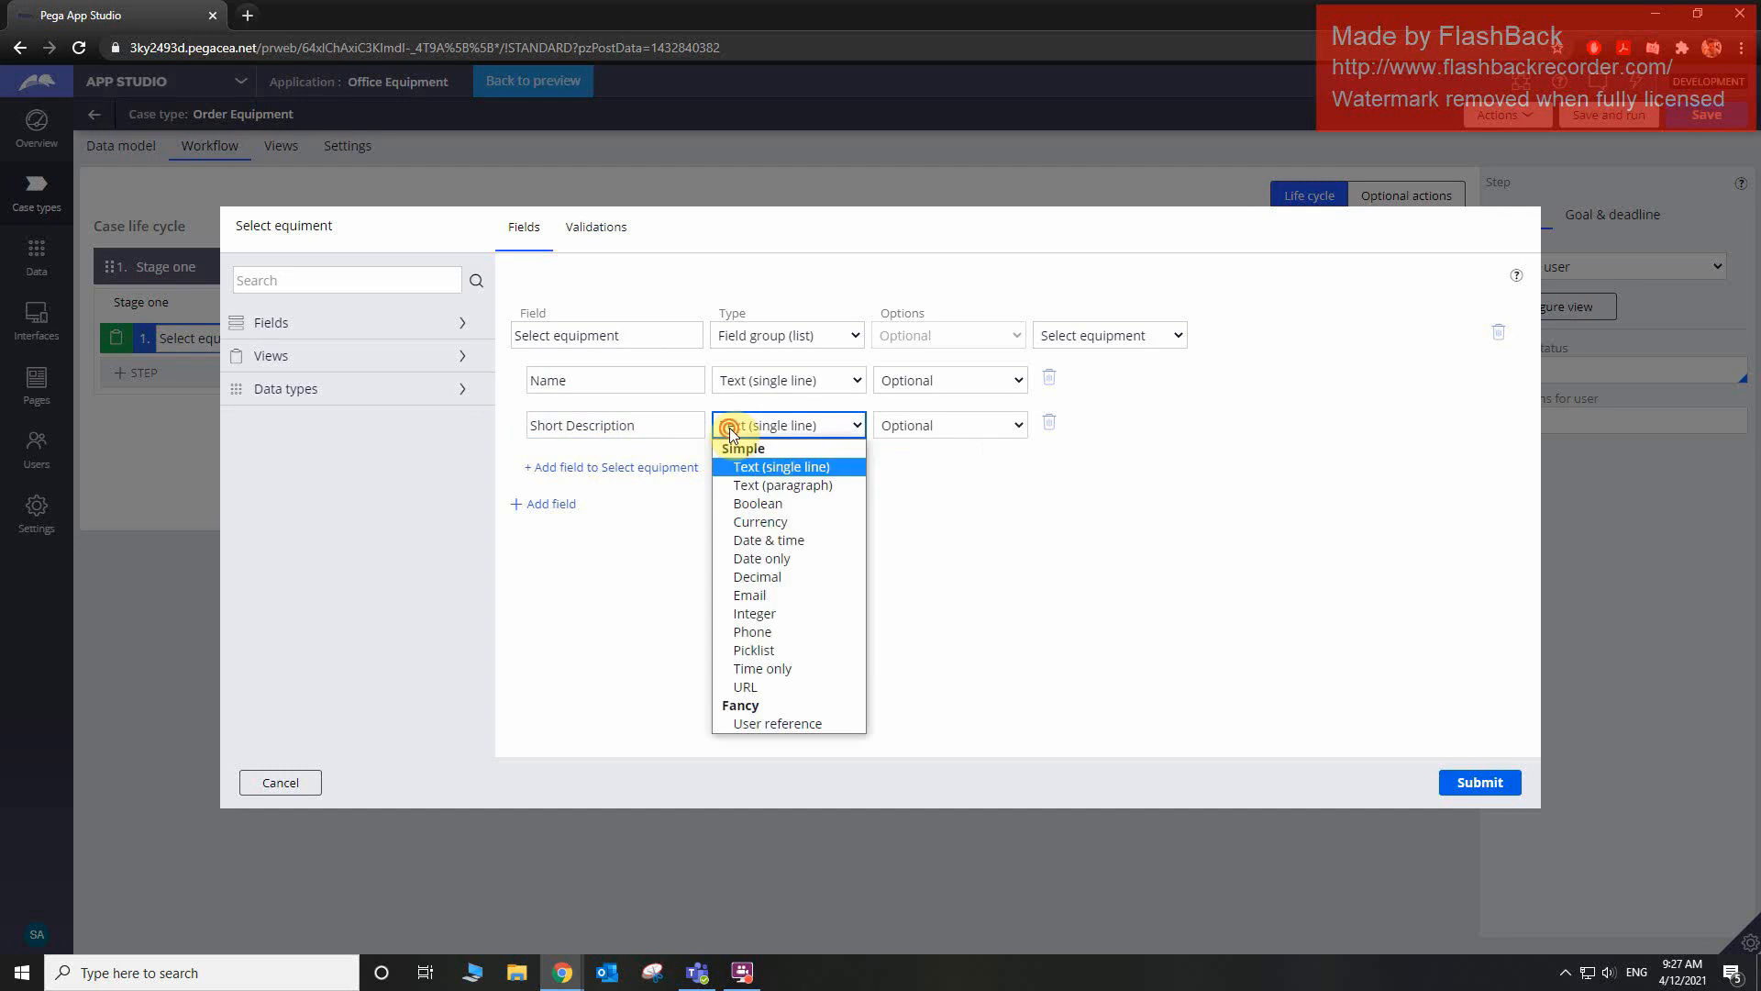
{"action": "left_click", "coordinate": [767, 490]}
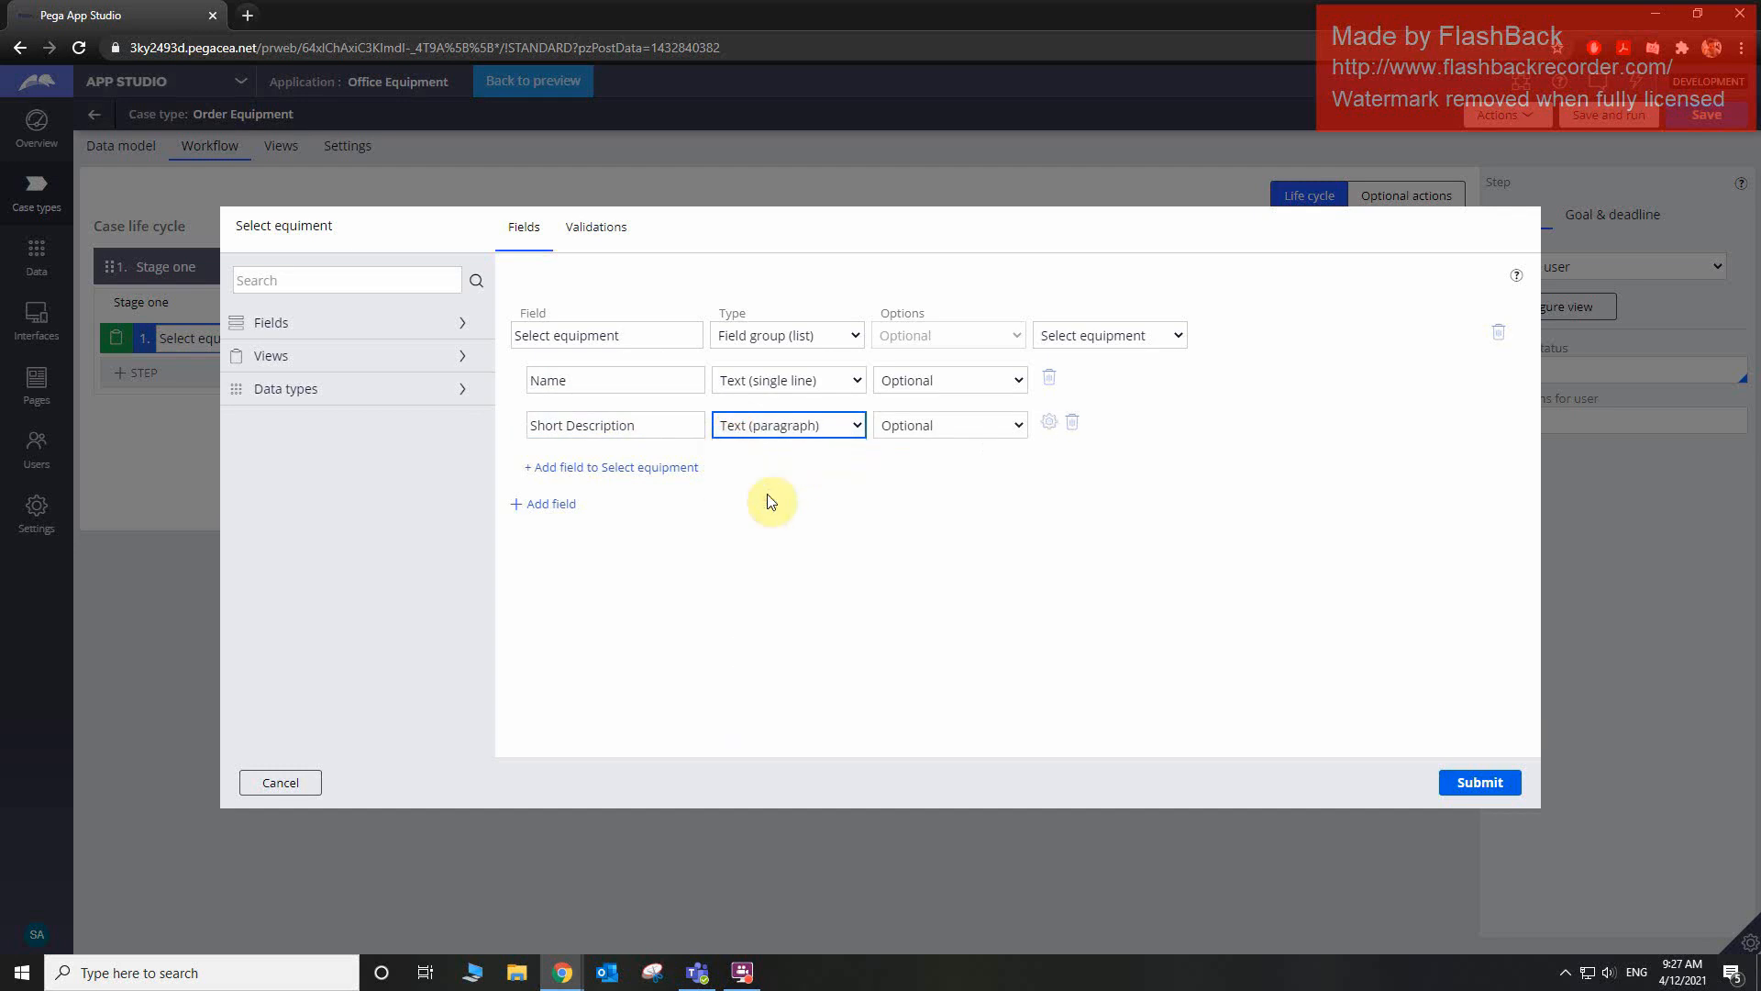
- Add a Price field of type Currency to the Select equipment list and submit the view
{"action": "left_click", "coordinate": [641, 469]}
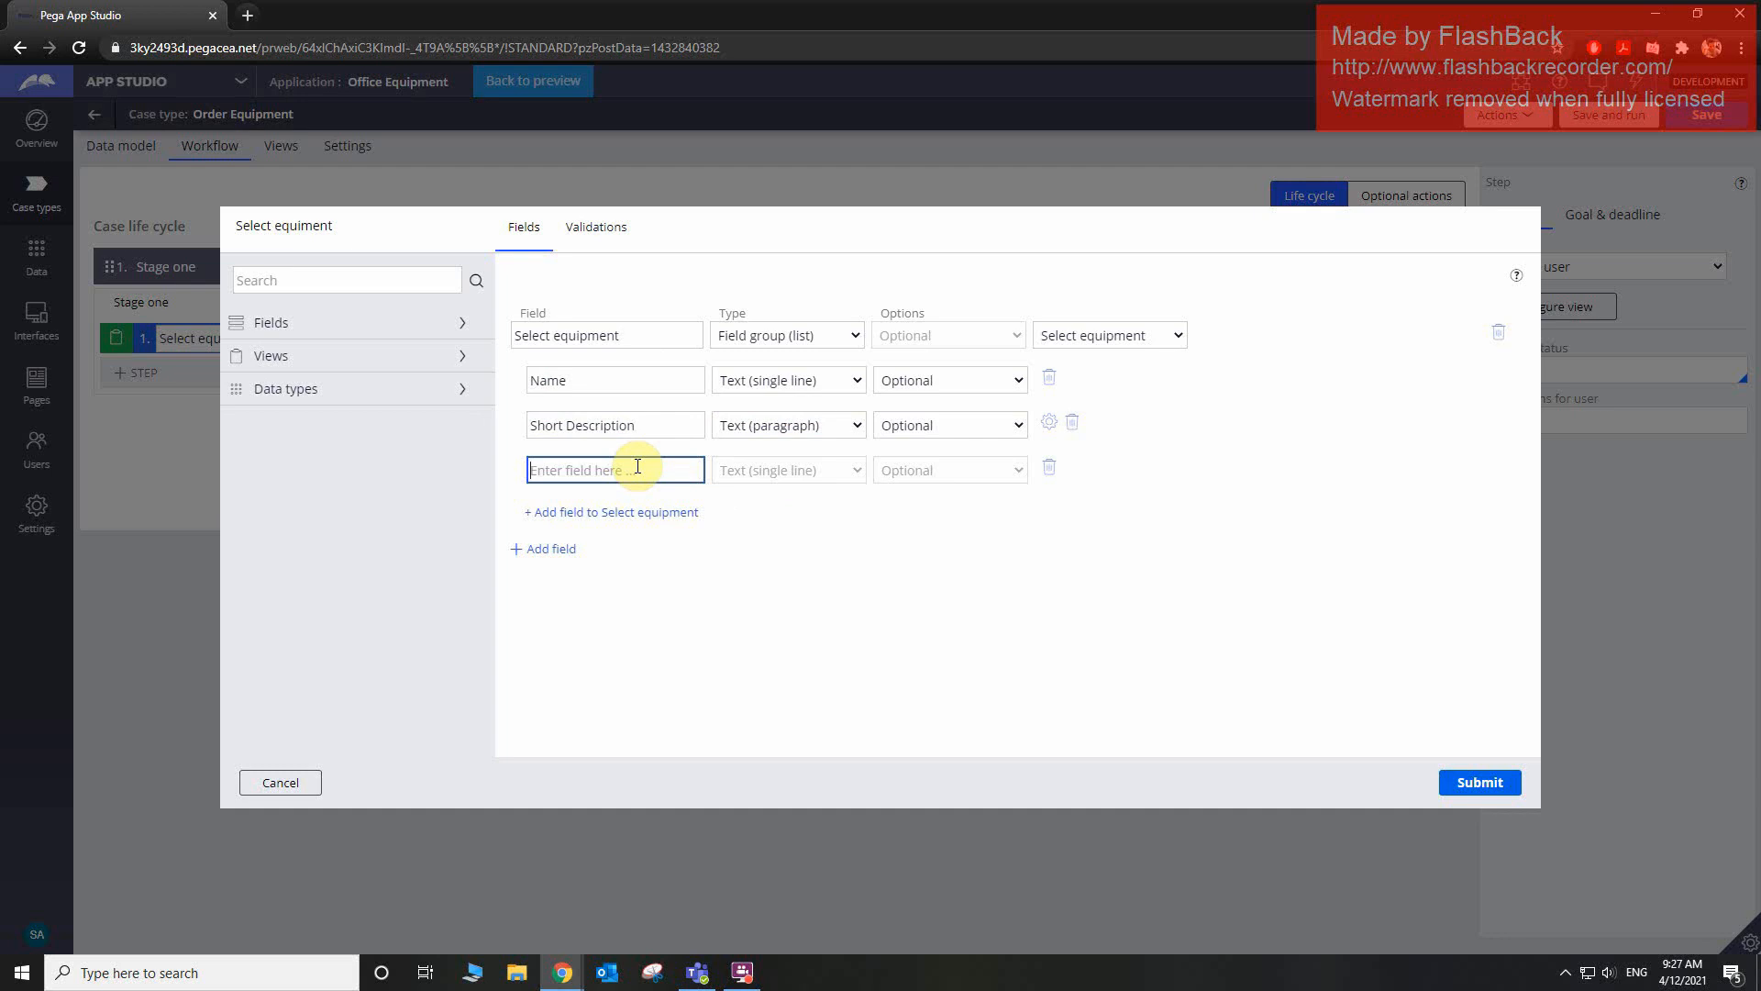
{"action": "type", "text": "Price"}
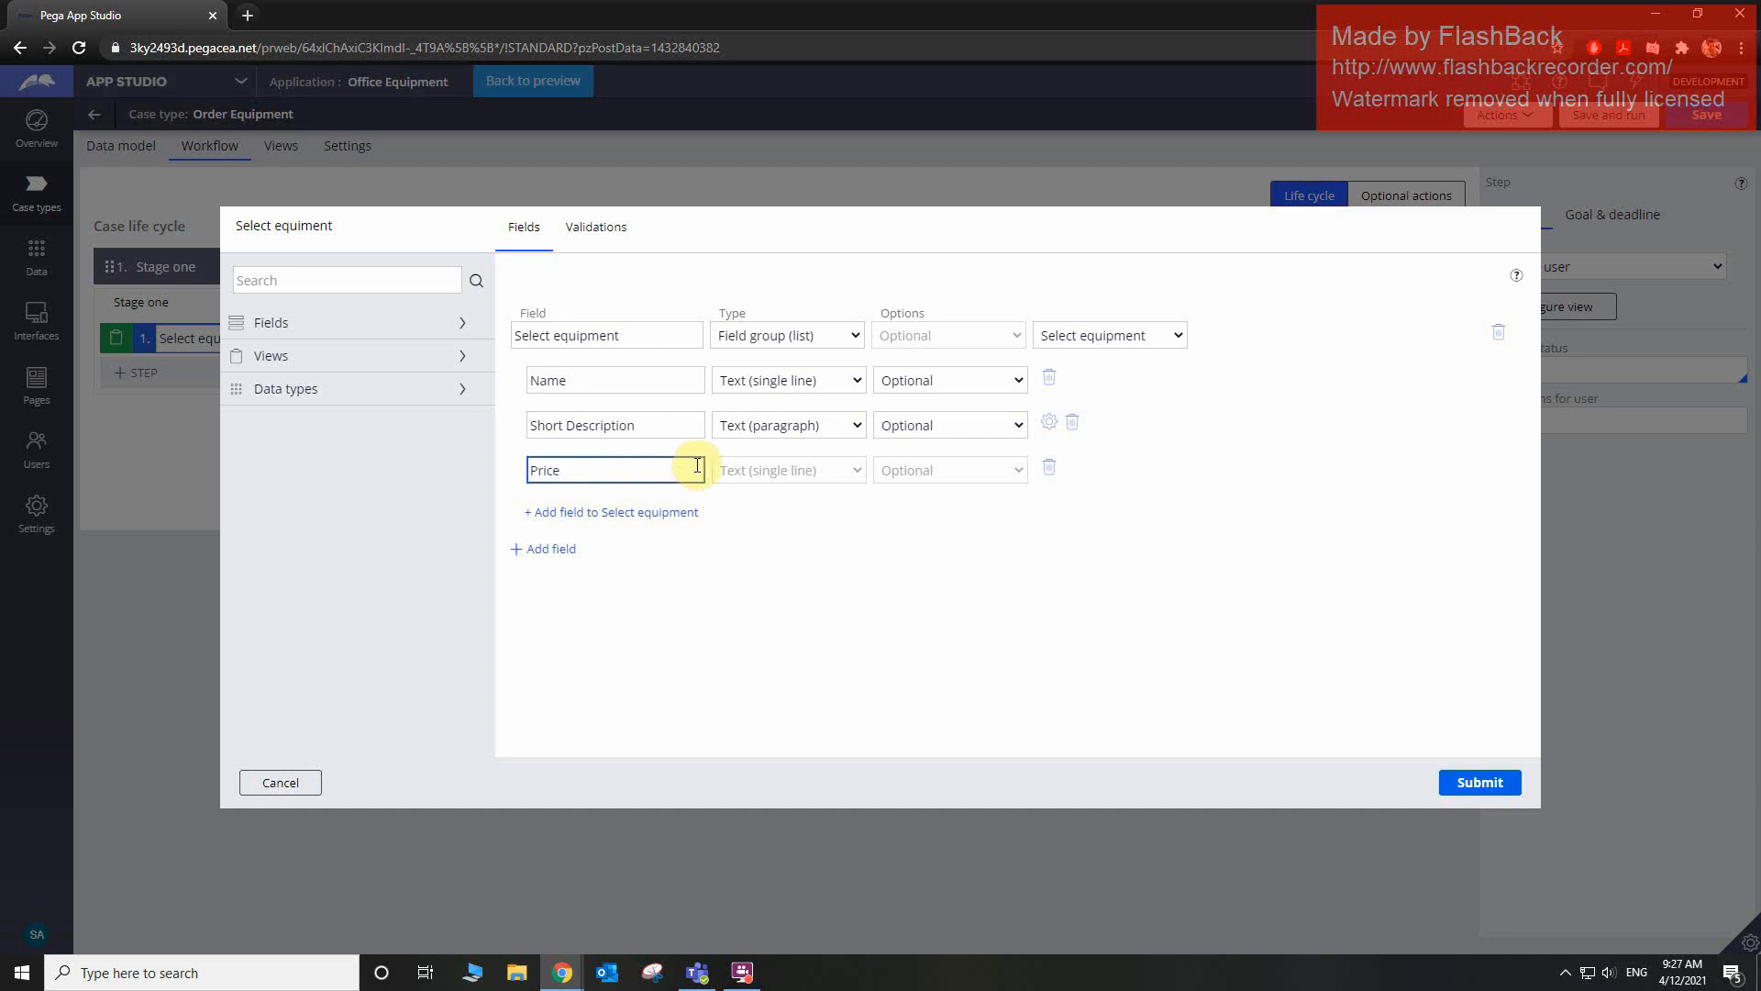
{"action": "left_click", "coordinate": [744, 471]}
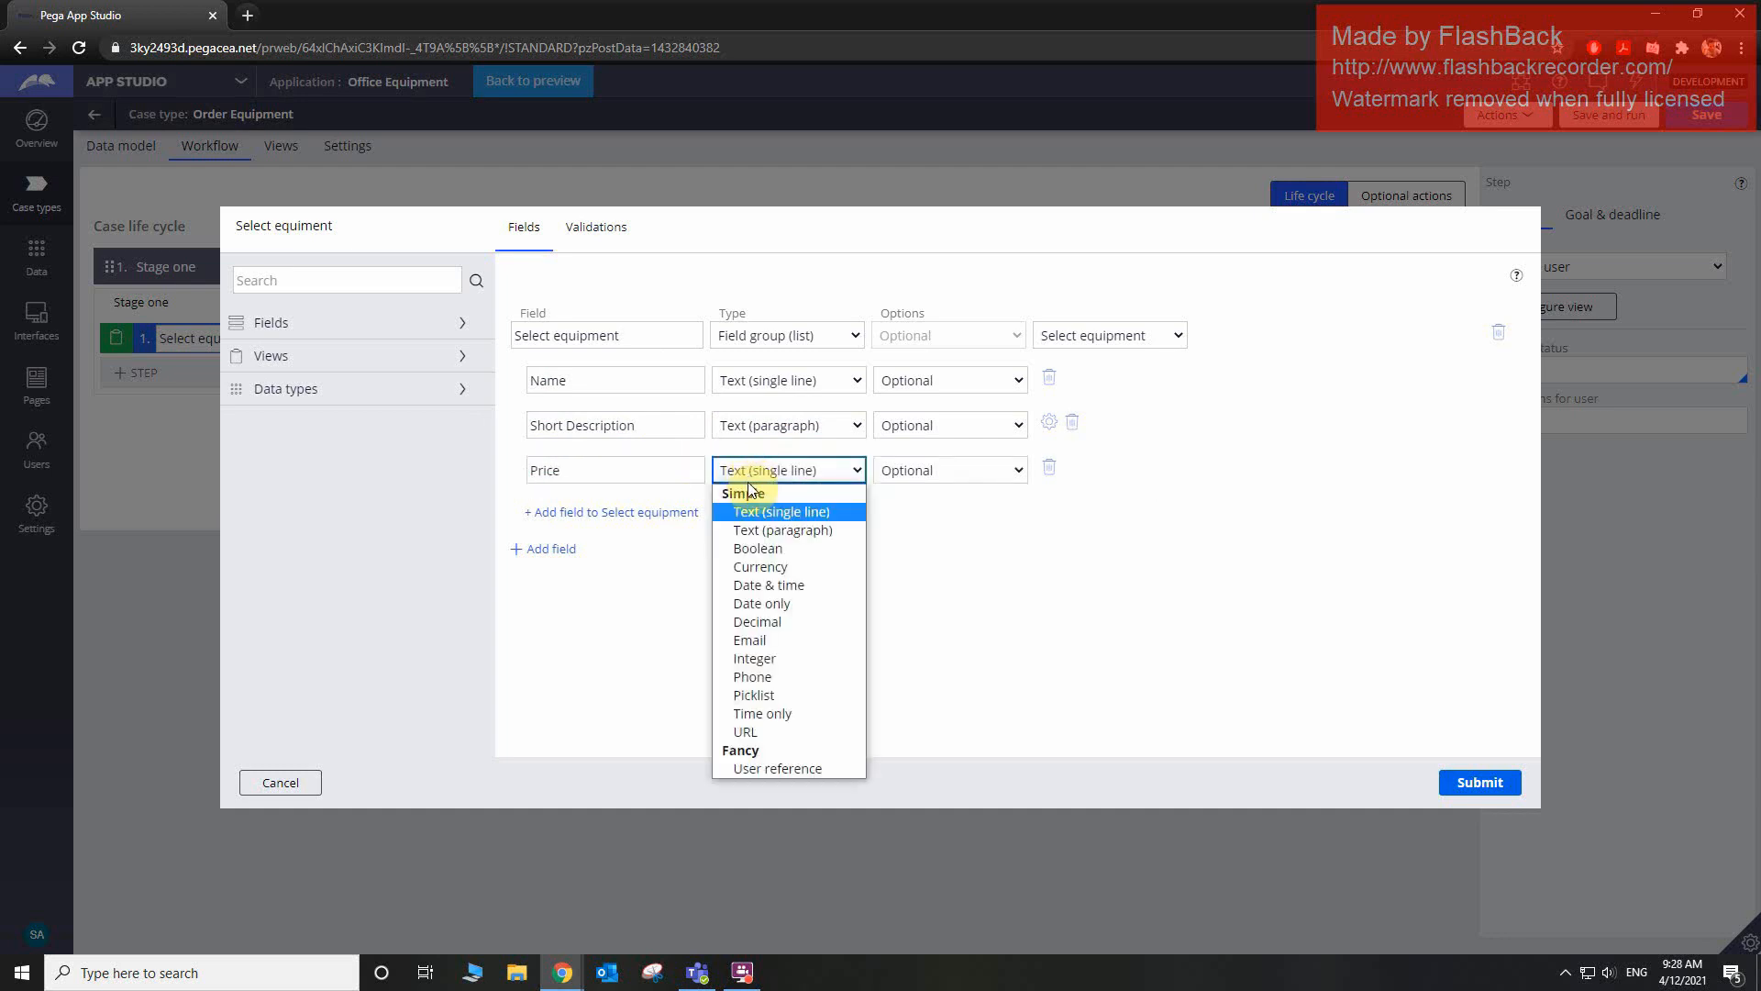
{"action": "left_click", "coordinate": [763, 567]}
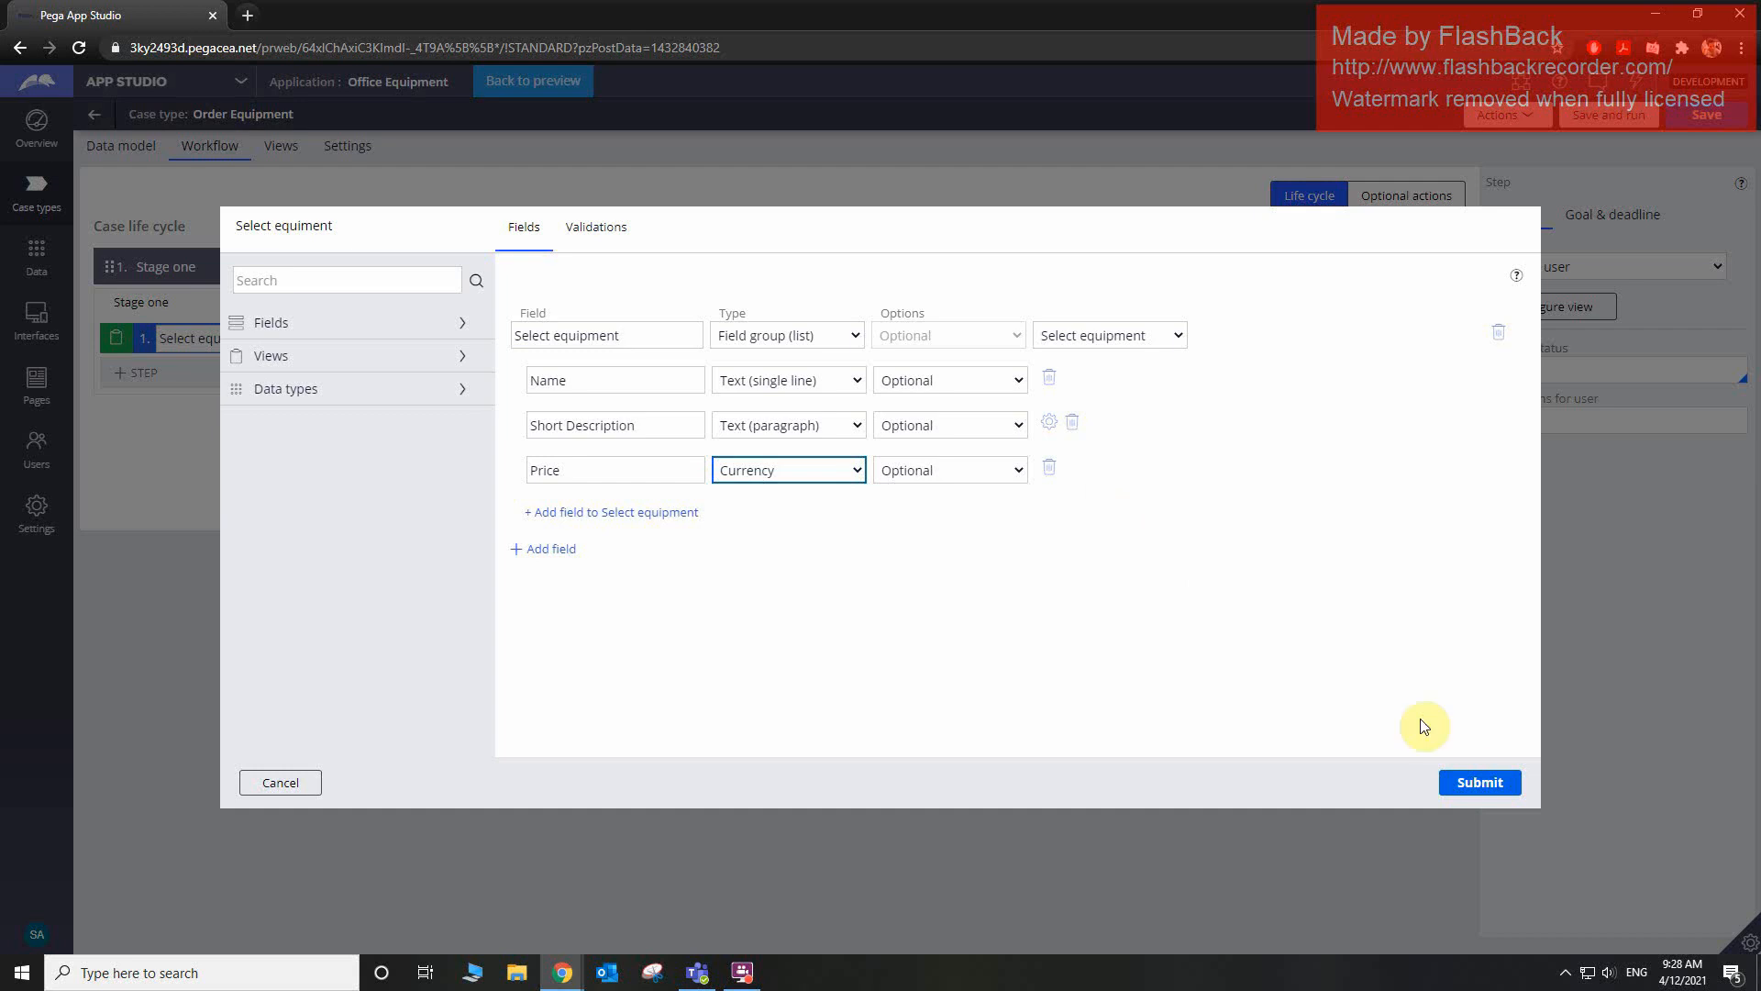
{"action": "left_click", "coordinate": [1480, 784]}
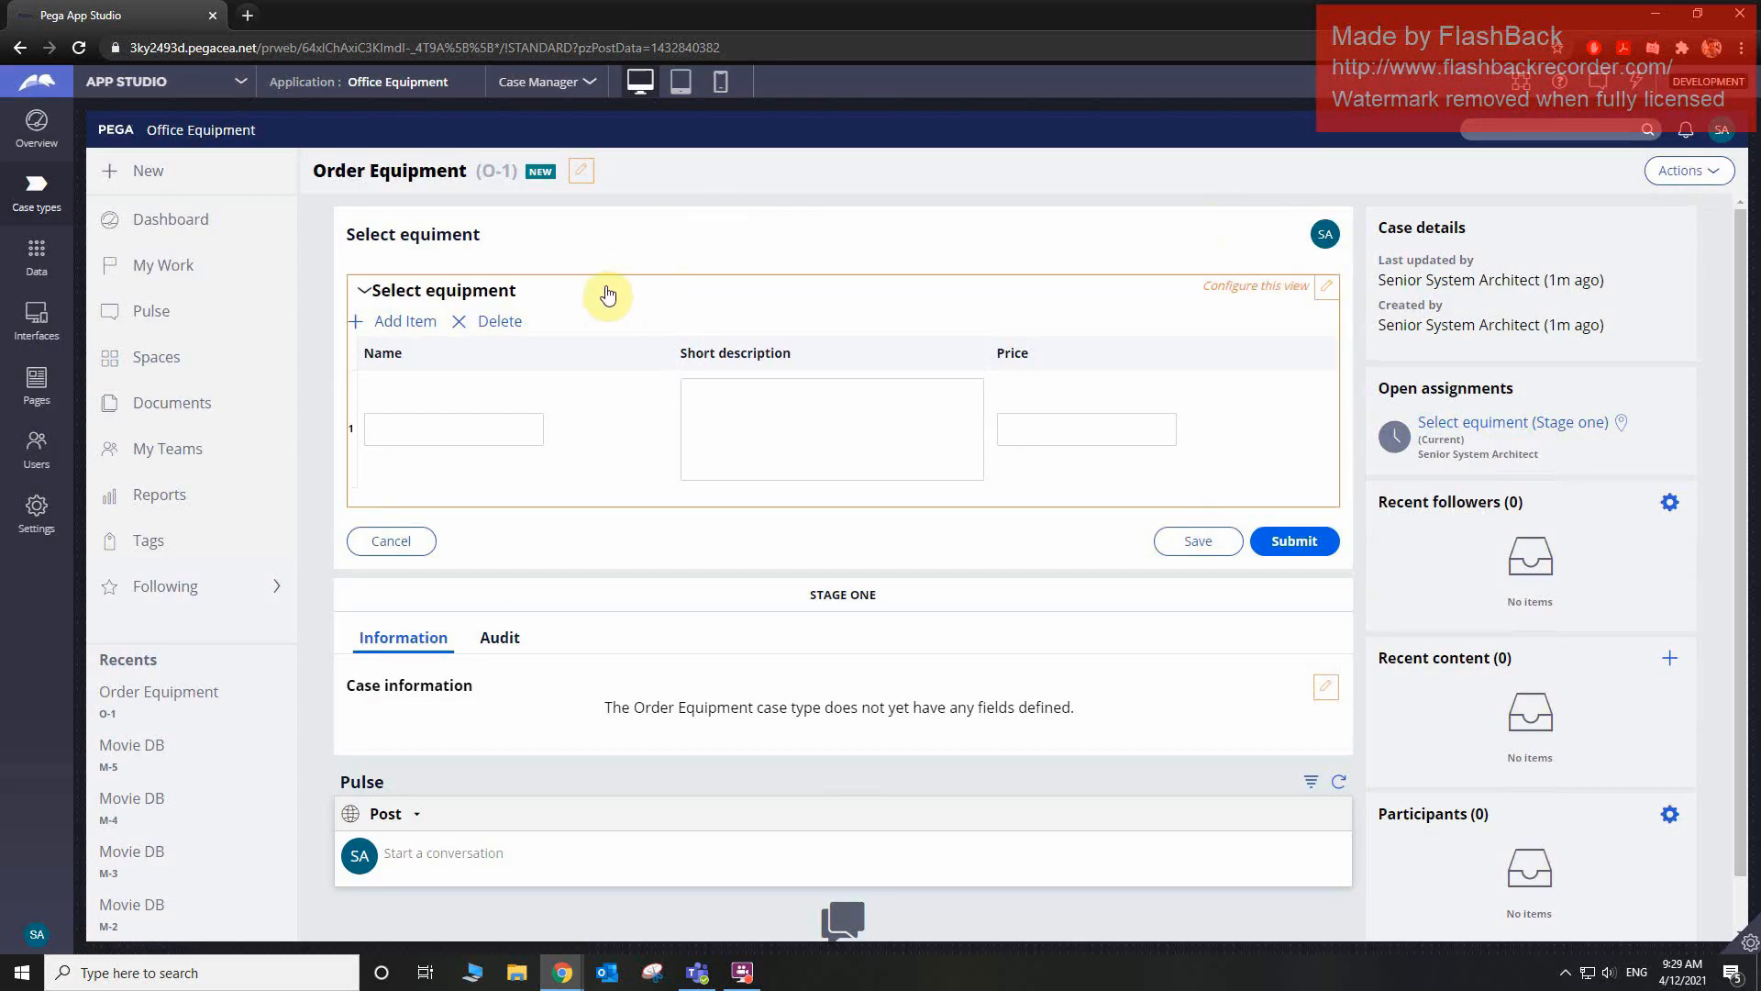
- Add two more item rows to the Select equipment table in the running Order Equipment case
{"action": "left_click", "coordinate": [423, 328]}
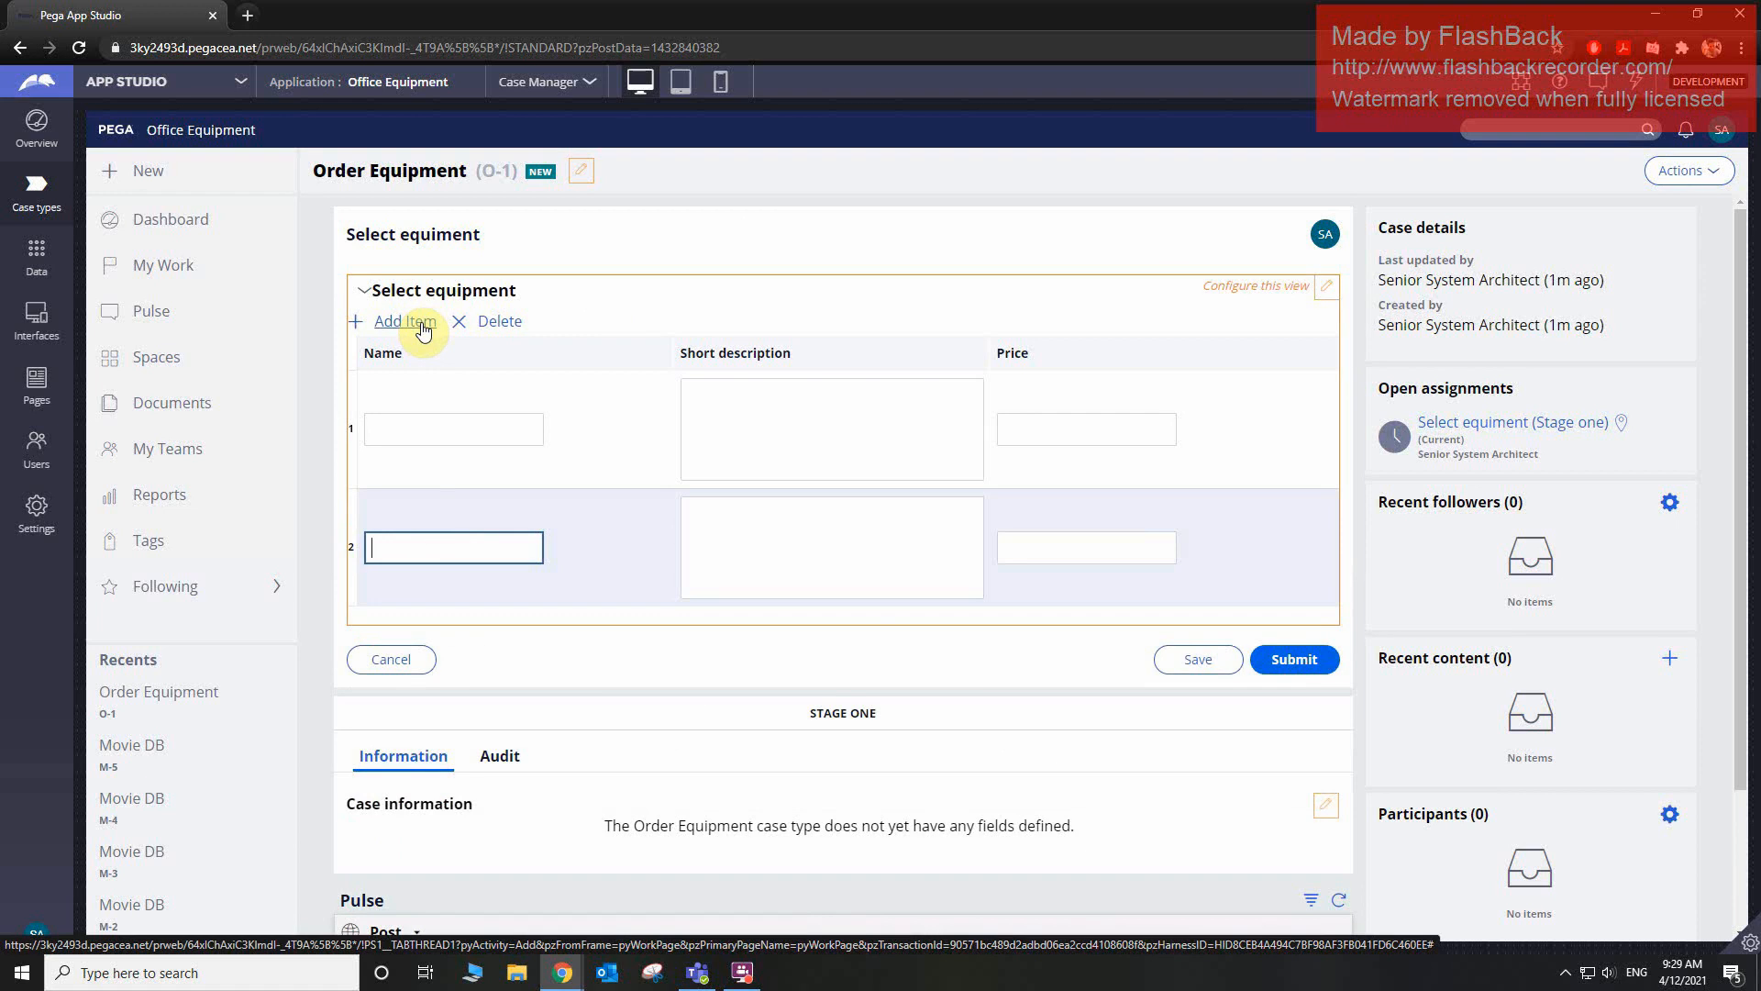
{"action": "left_click", "coordinate": [428, 326]}
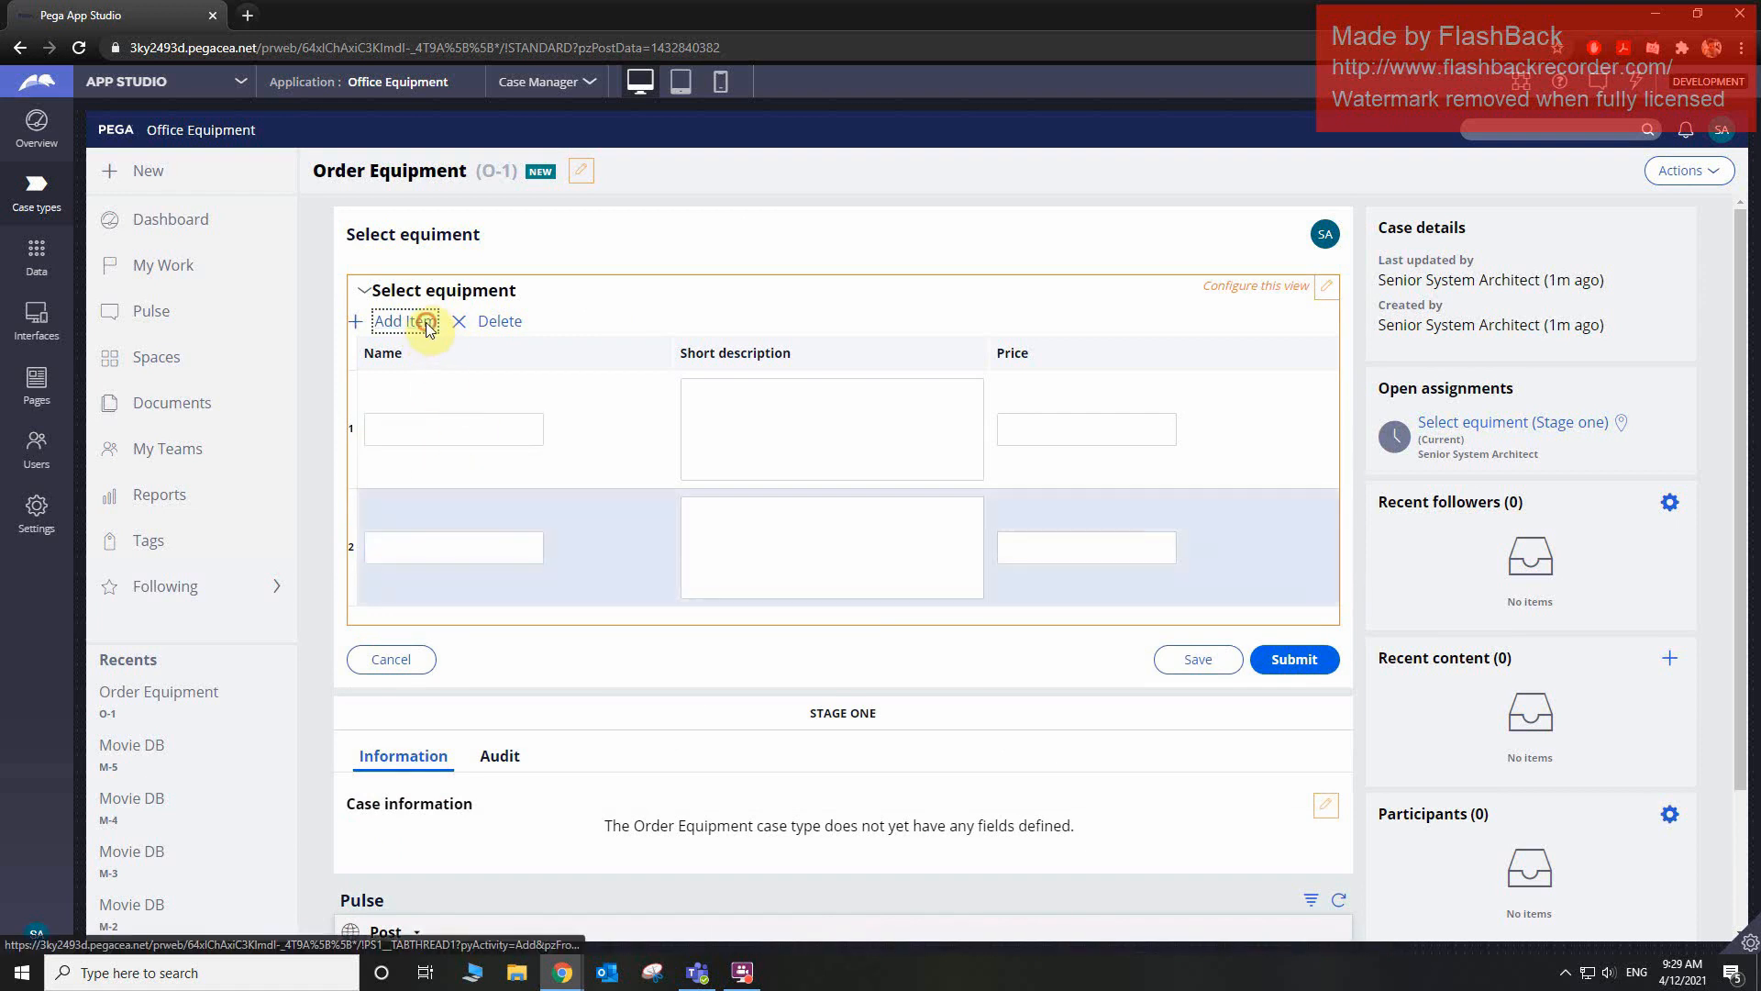
{"action": "left_click", "coordinate": [415, 429]}
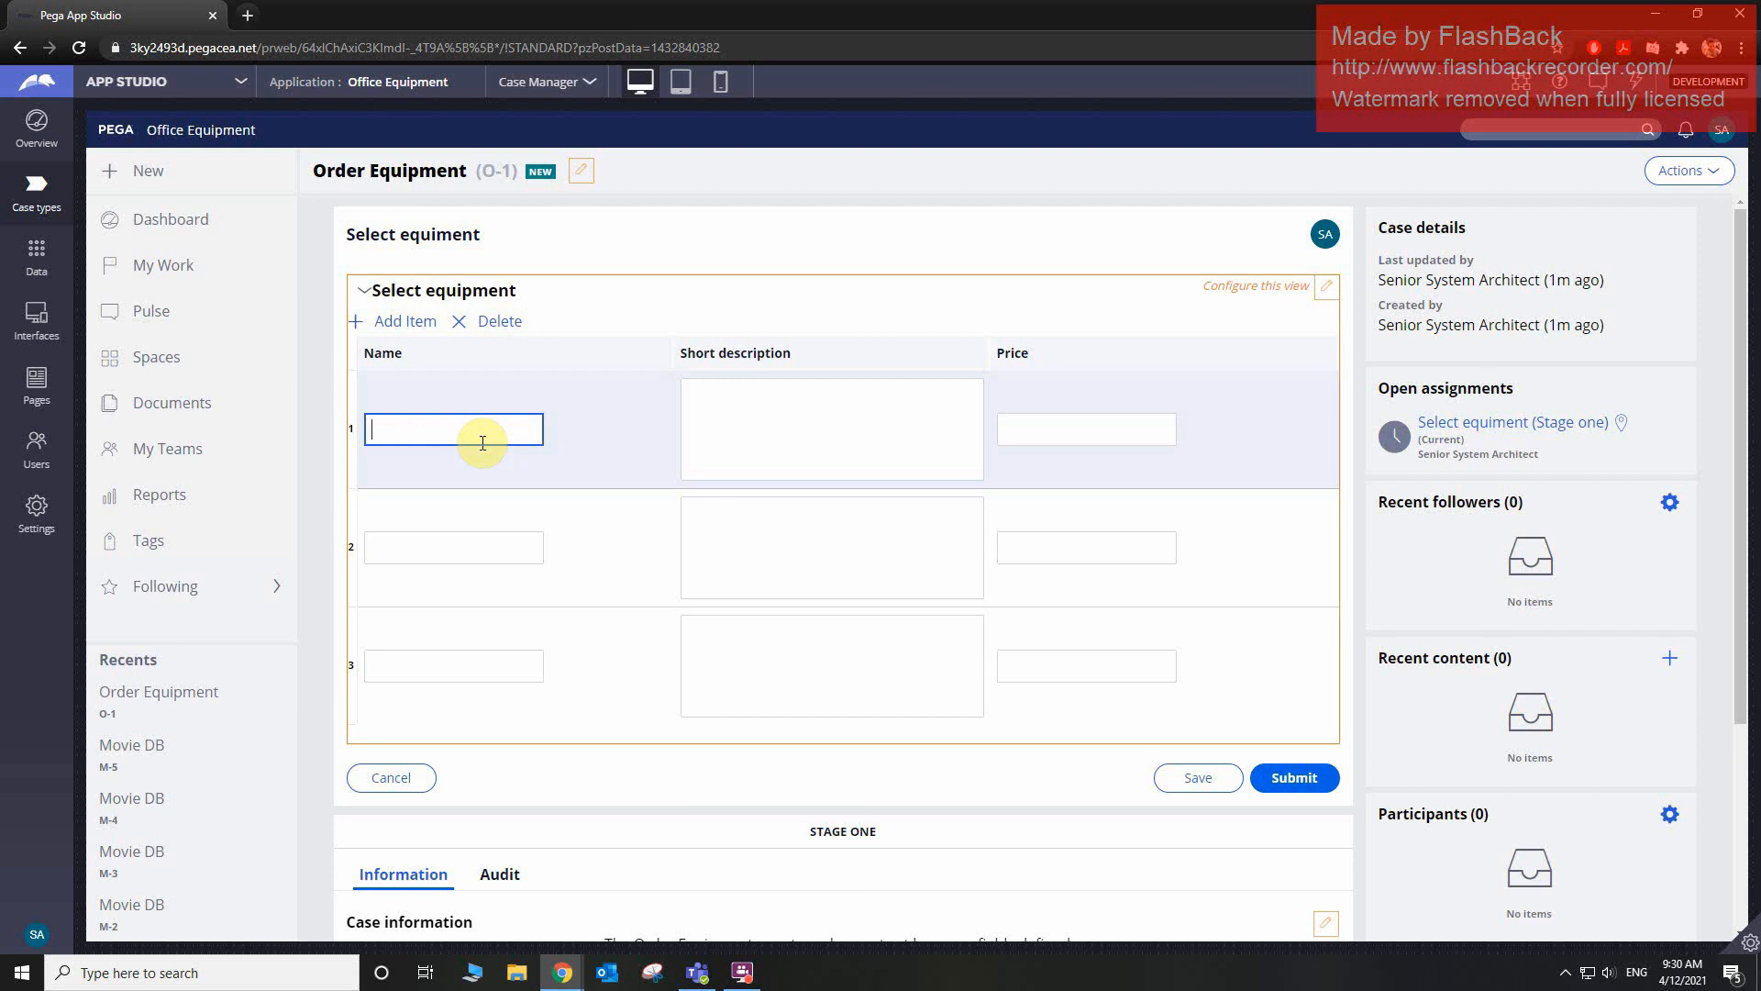
- Select the Select equipment table section in the case preview and open it in Dev Studio
{"action": "left_click", "coordinate": [1328, 287]}
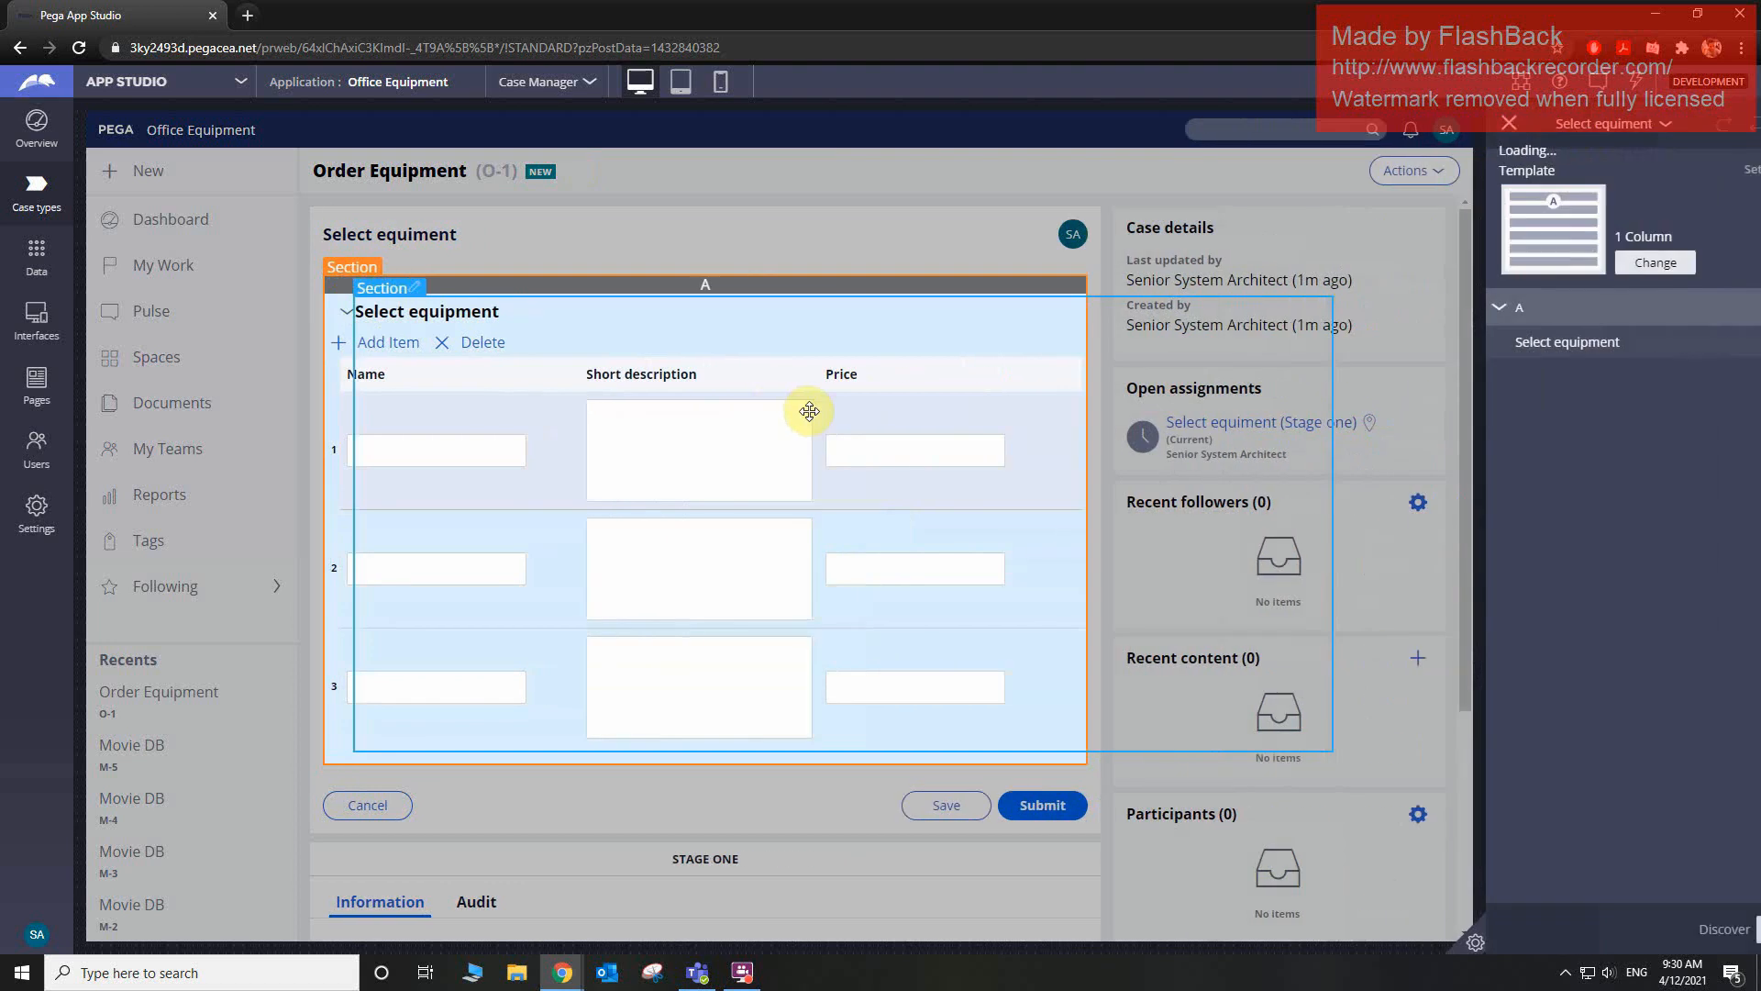
{"action": "left_click", "coordinate": [511, 445]}
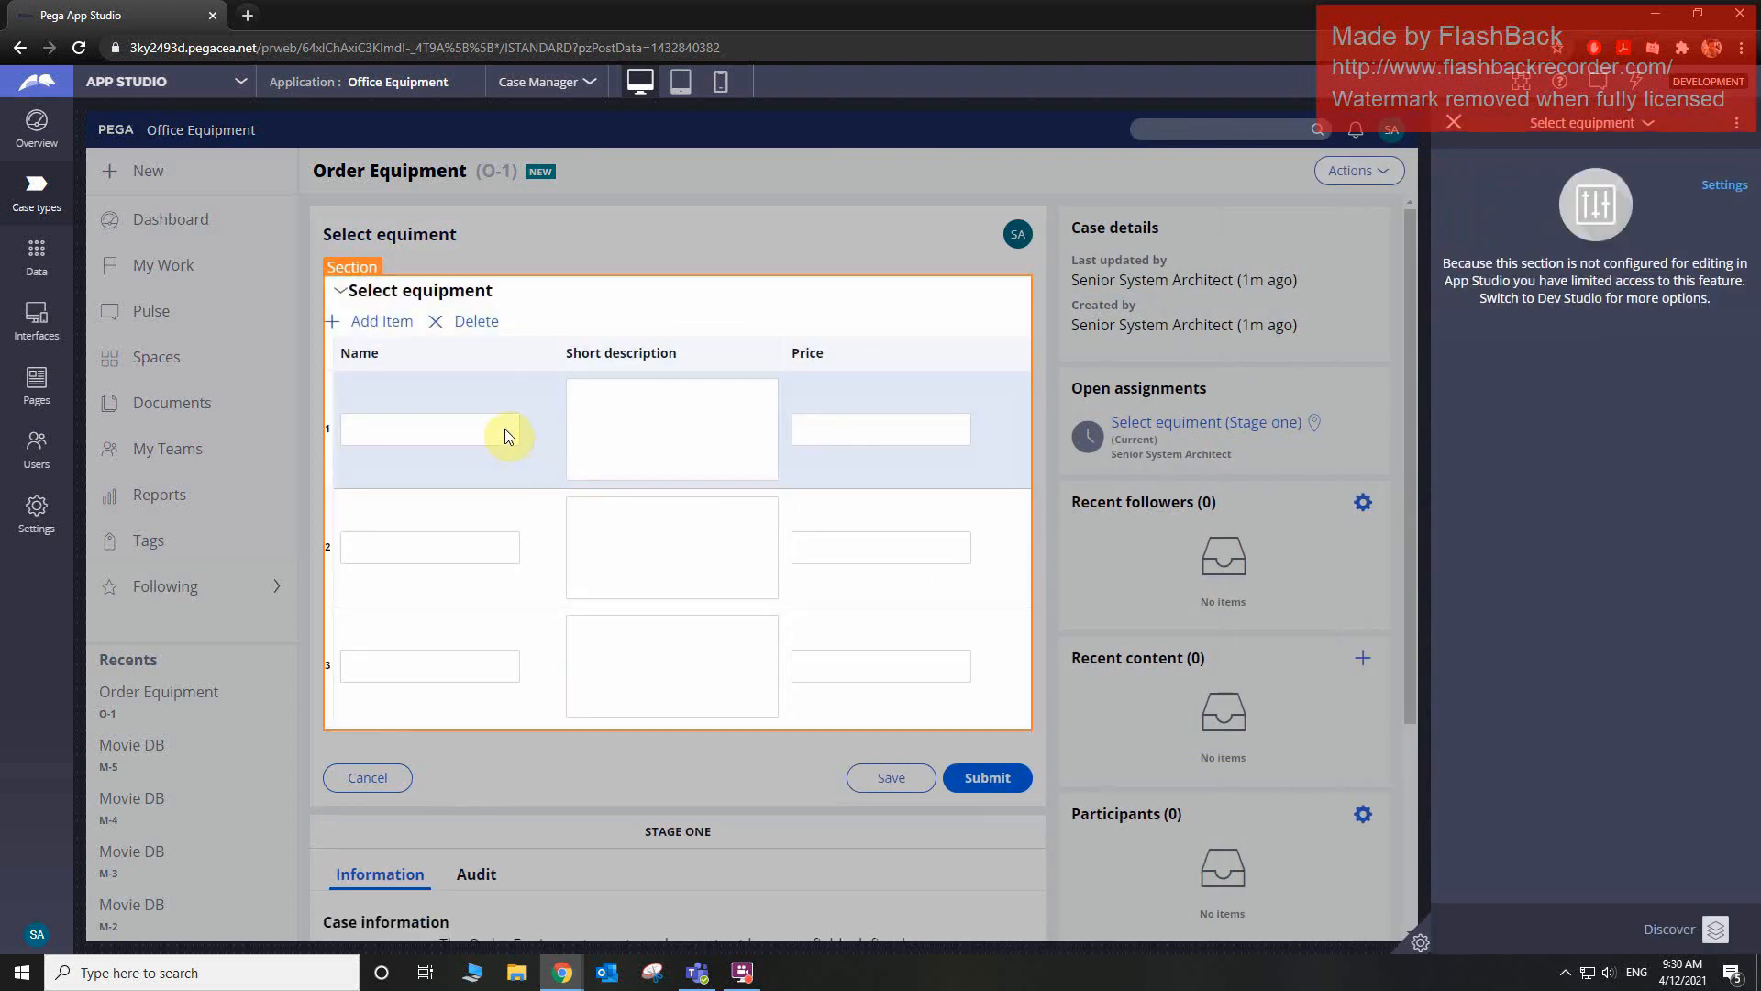
{"action": "left_click", "coordinate": [505, 429]}
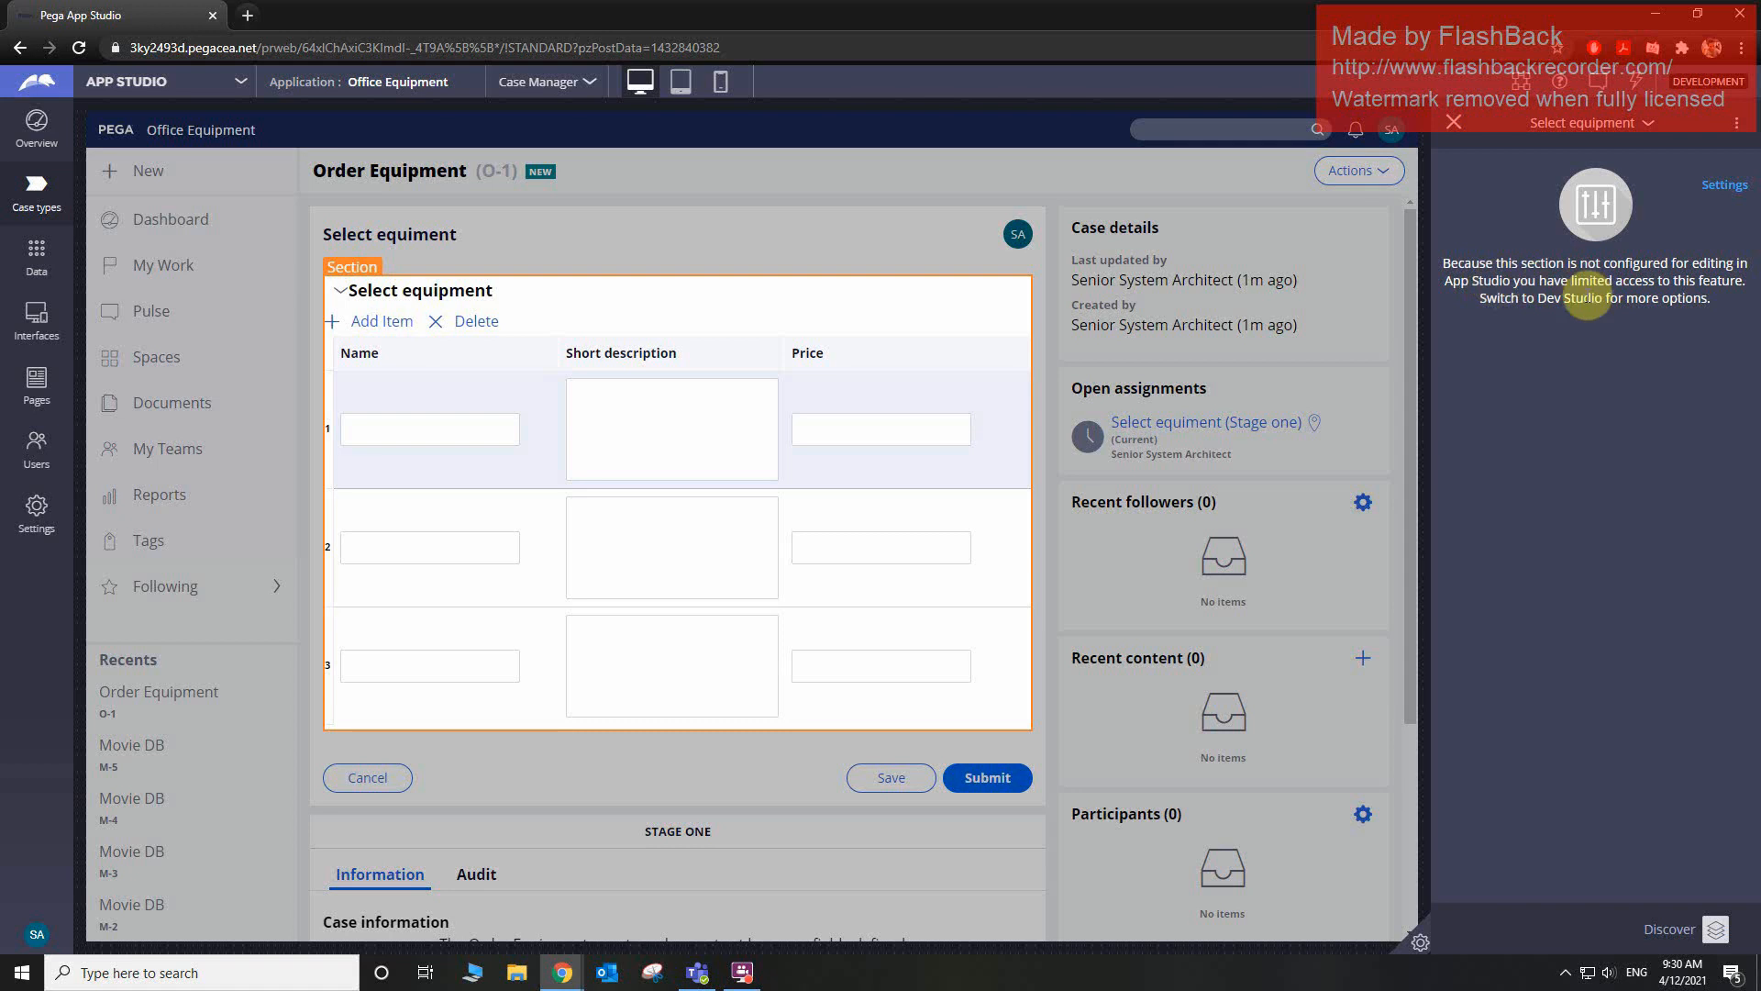
{"action": "left_click", "coordinate": [1741, 128]}
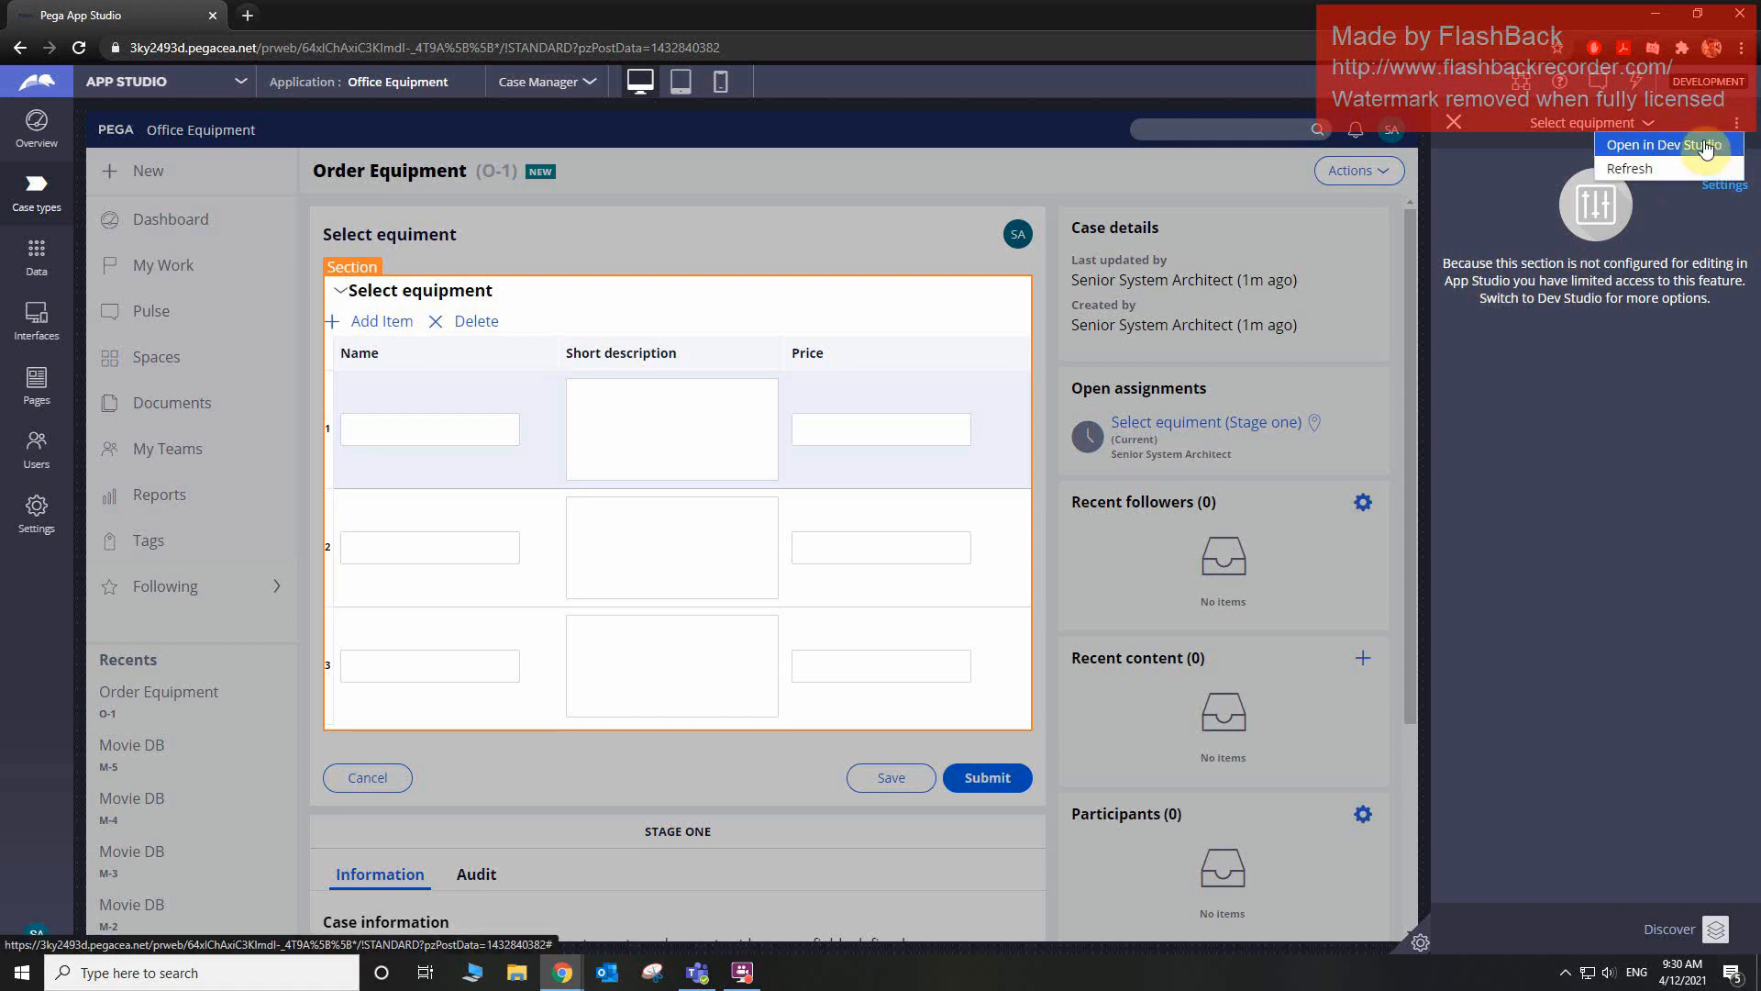
{"action": "left_click", "coordinate": [1705, 147]}
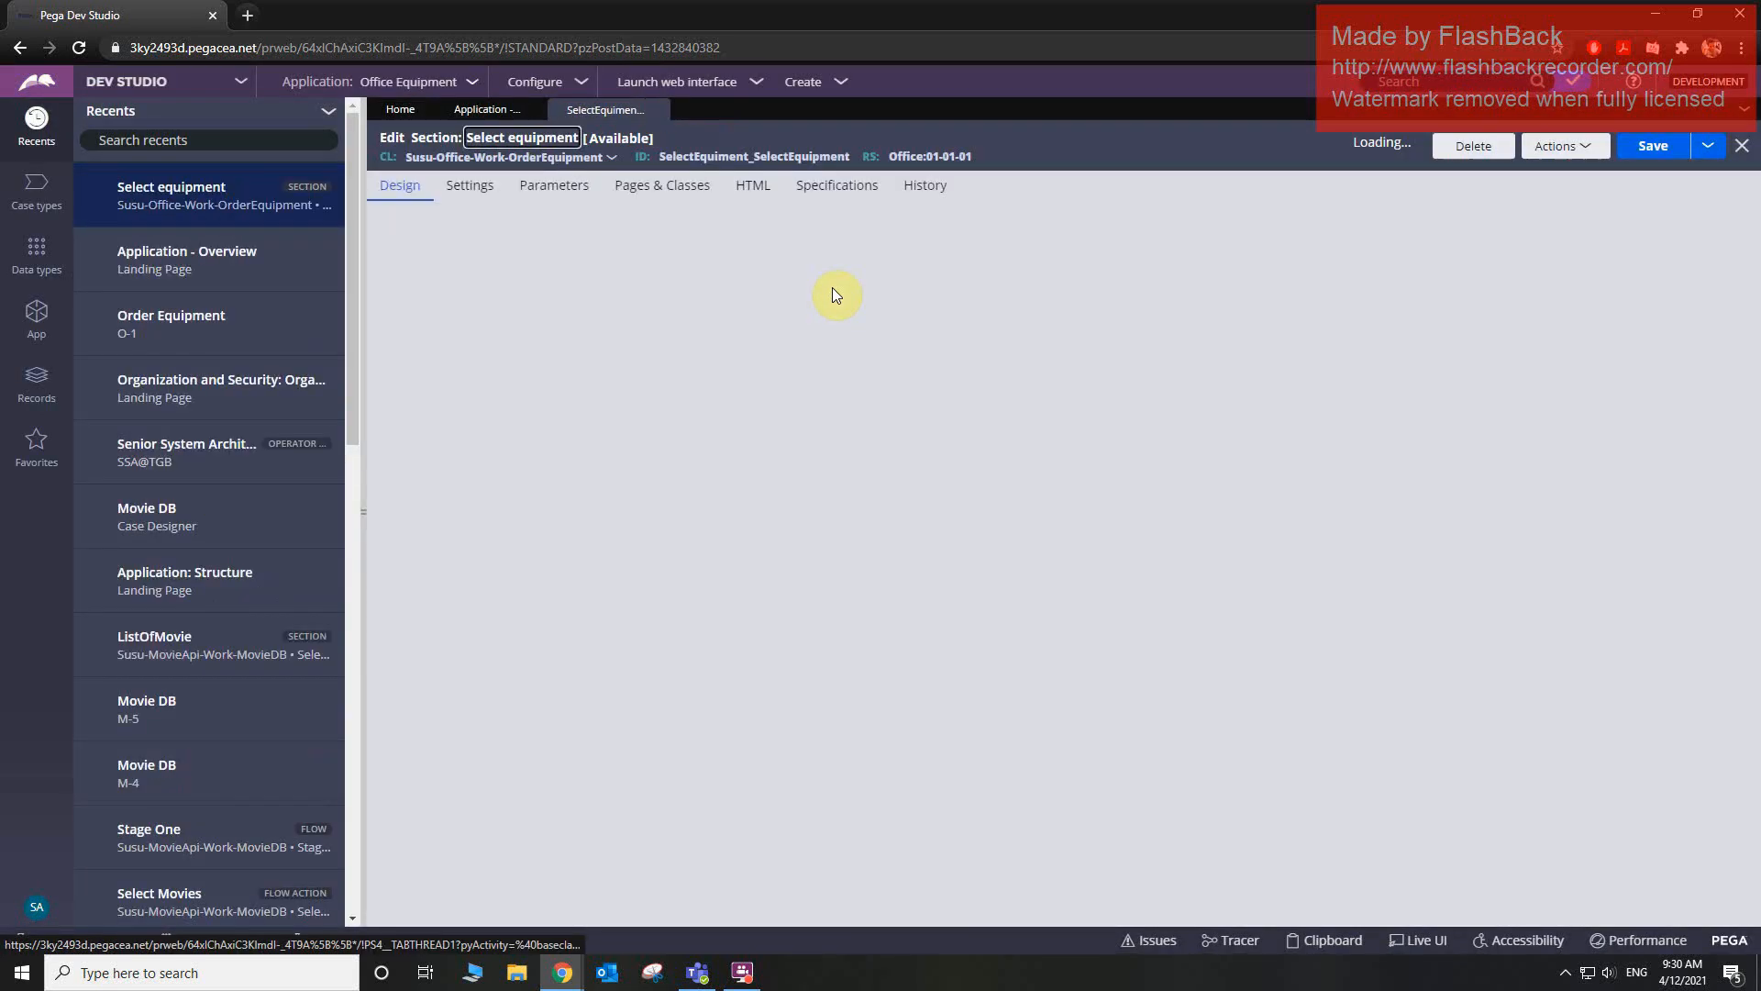
{"action": "left_click", "coordinate": [41, 204]}
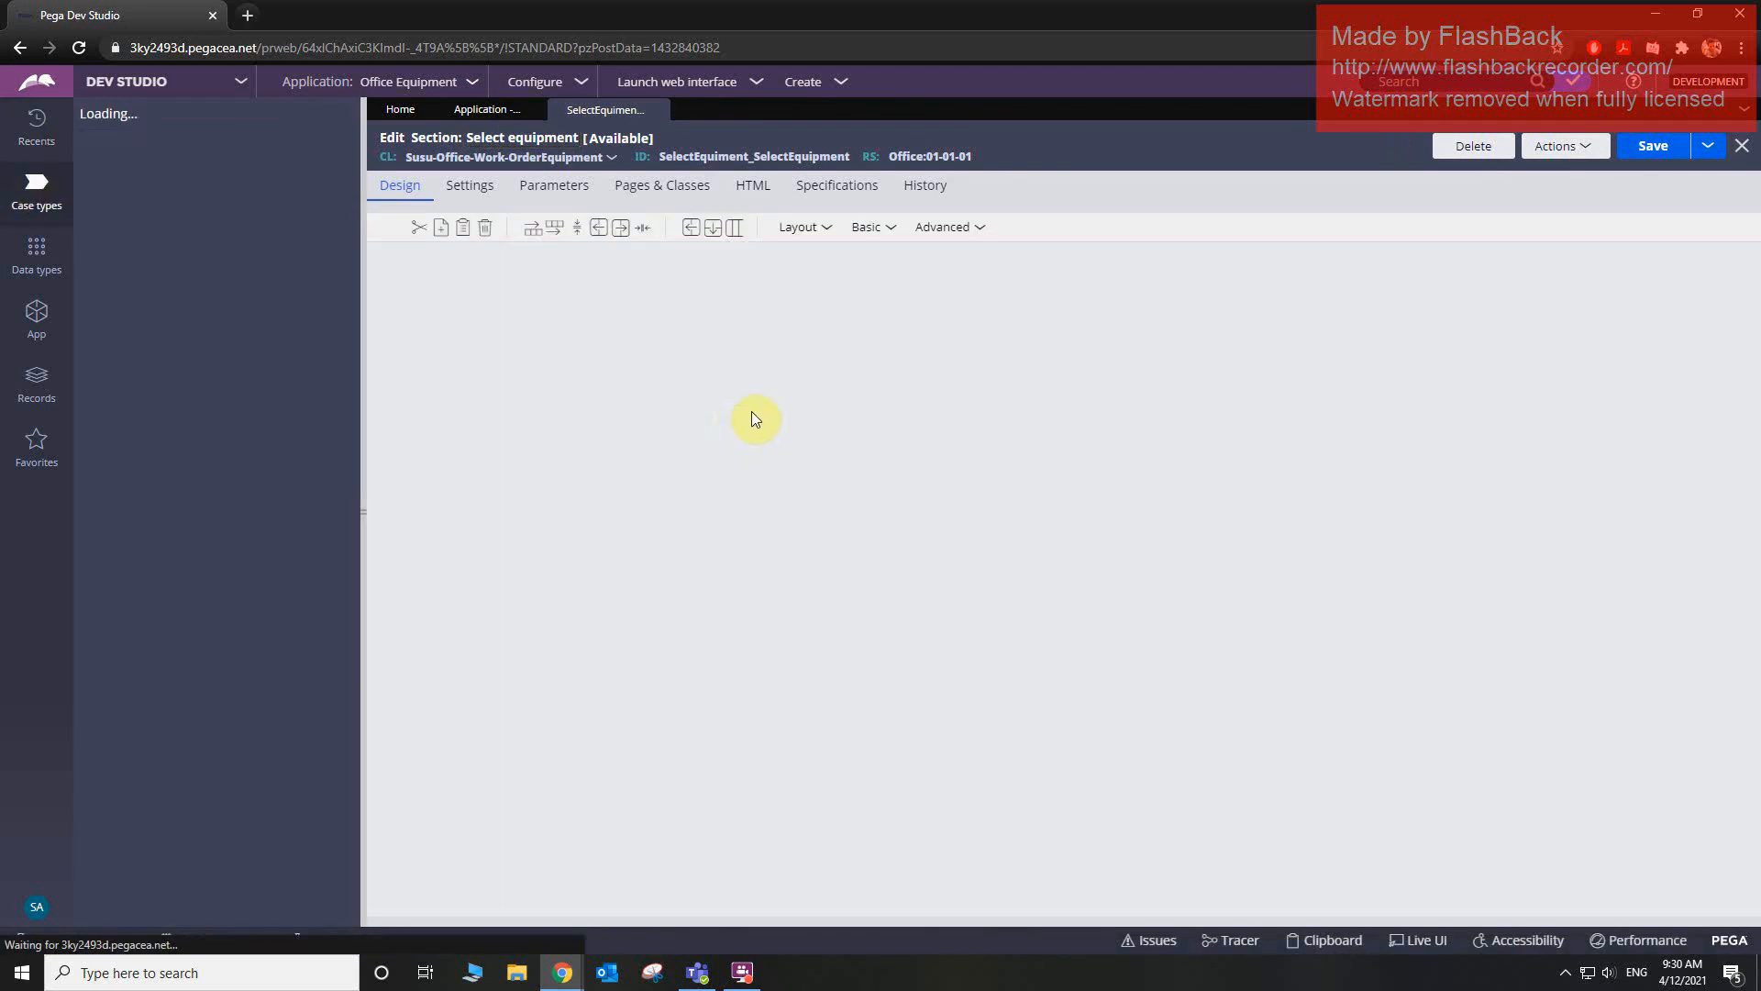
- Change the Name column's heading label to "Equipment Name" in the Select equipment table
{"action": "left_click", "coordinate": [546, 517]}
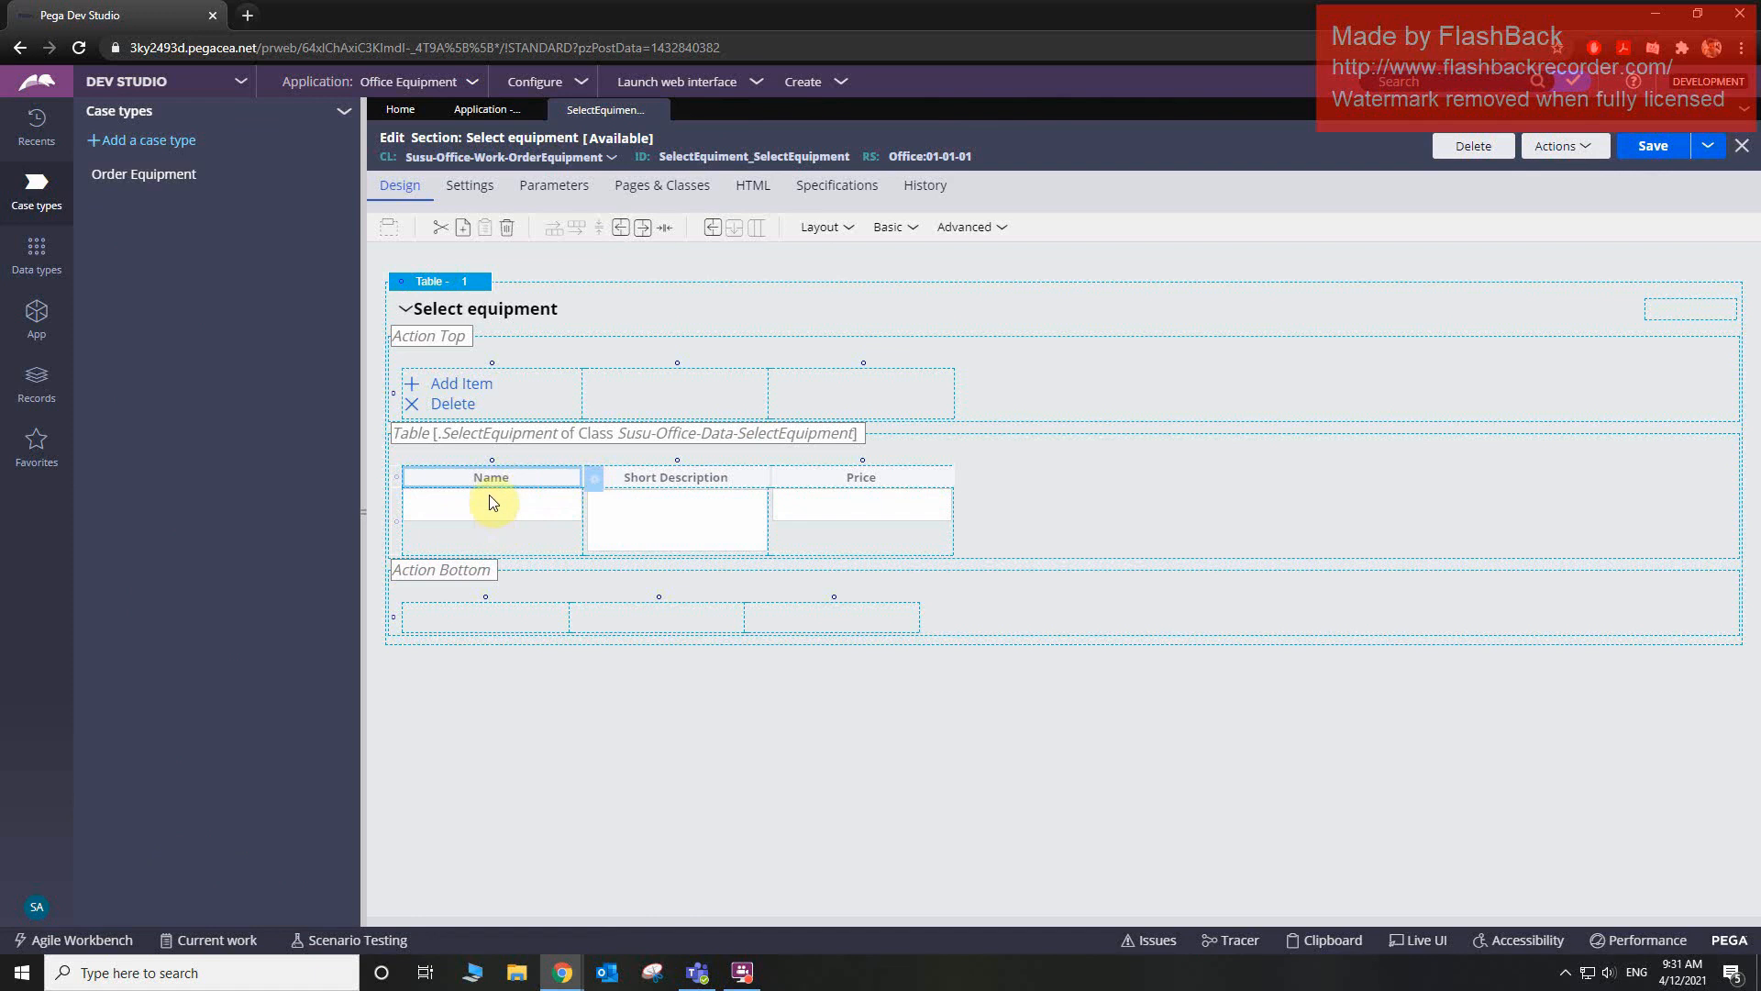
{"action": "left_click", "coordinate": [596, 478]}
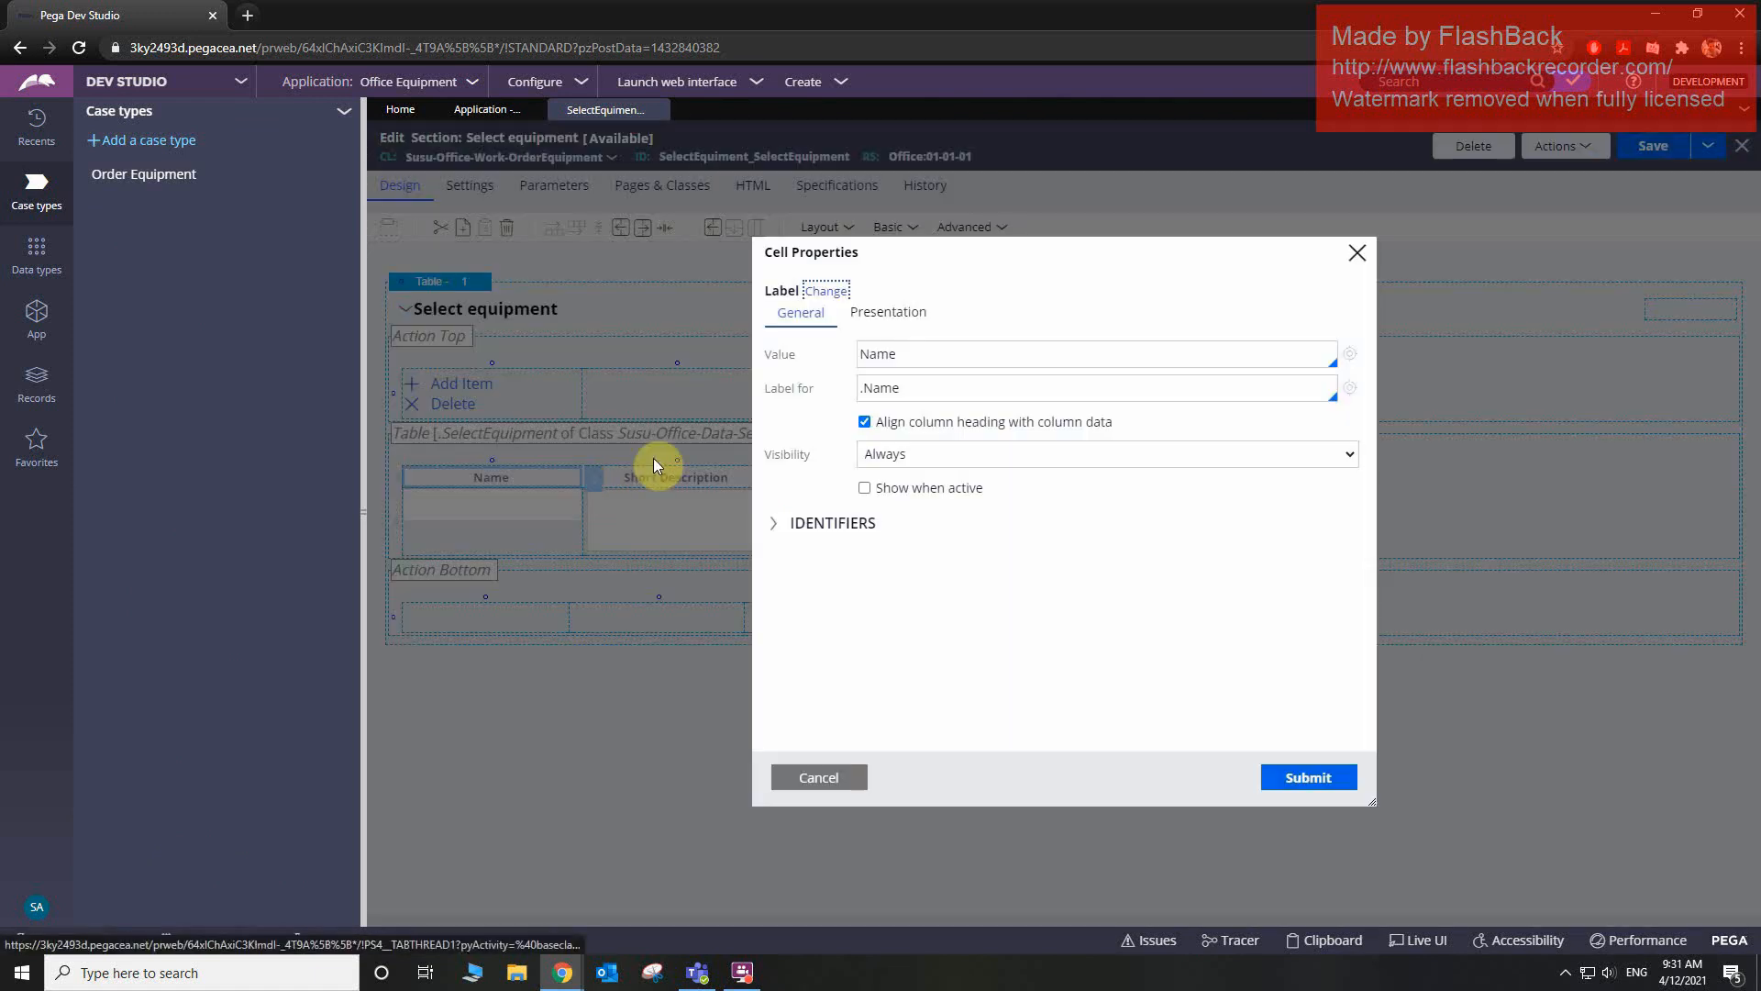
{"action": "double_click", "coordinate": [894, 354]}
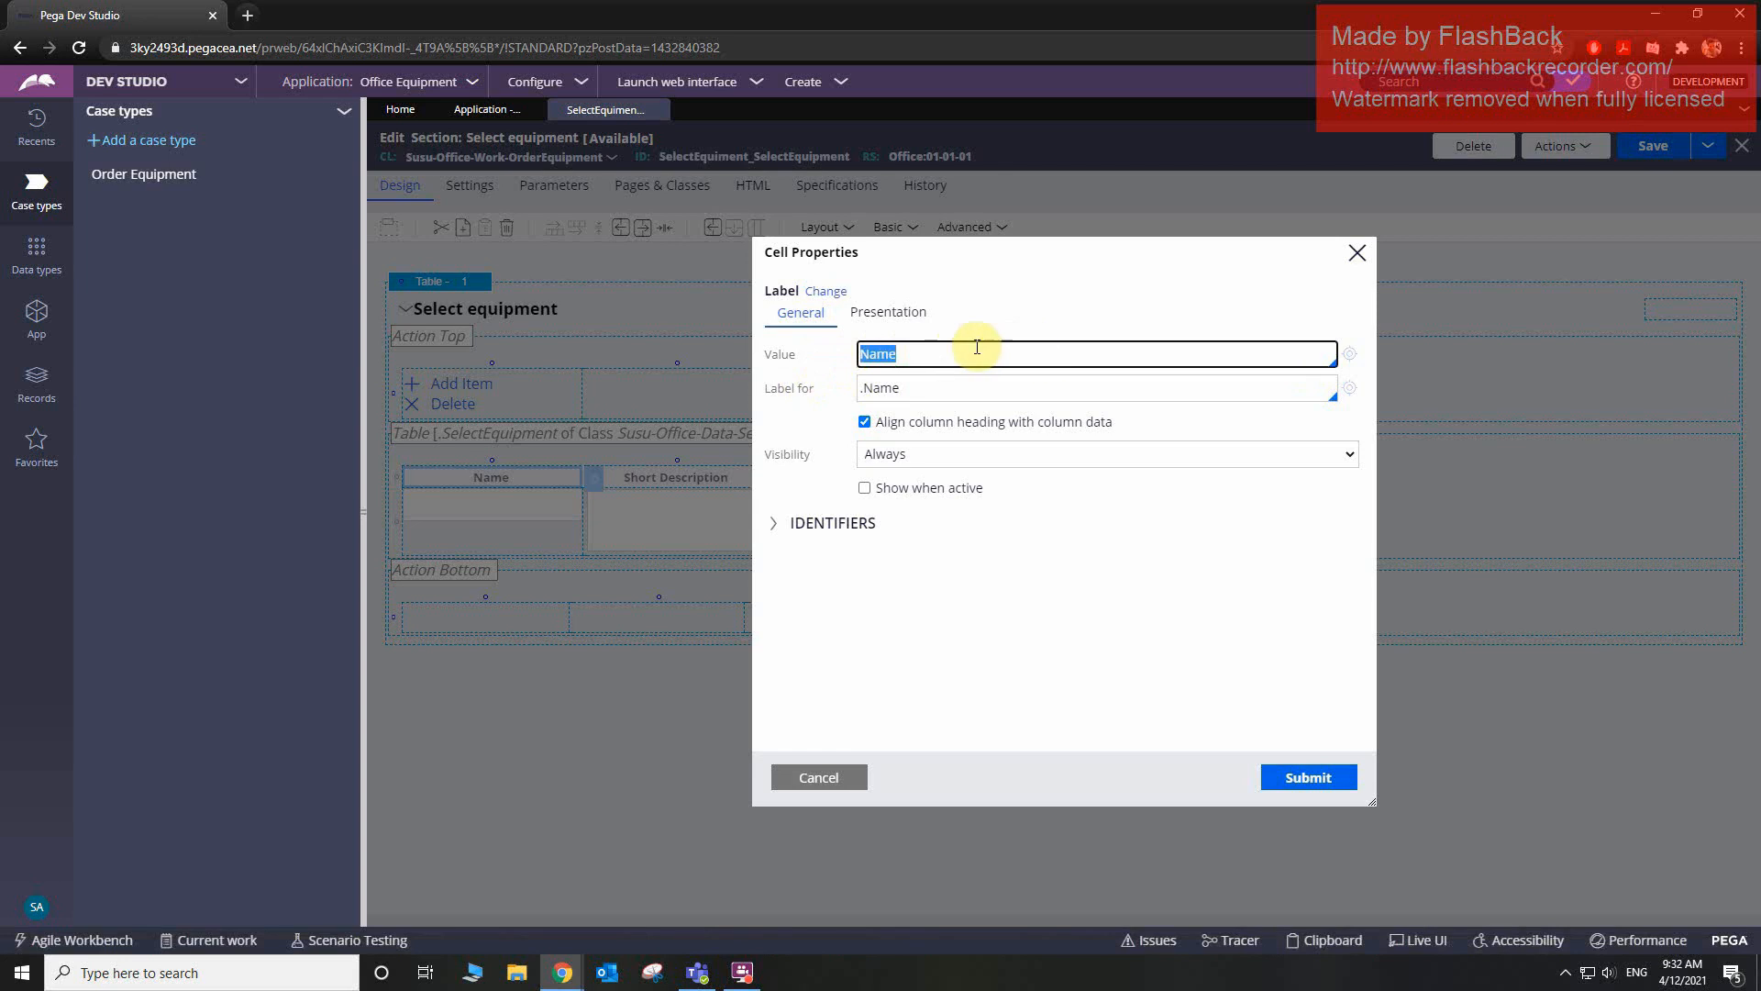
{"action": "left_click", "coordinate": [857, 354]}
{"action": "type", "text": "E"}
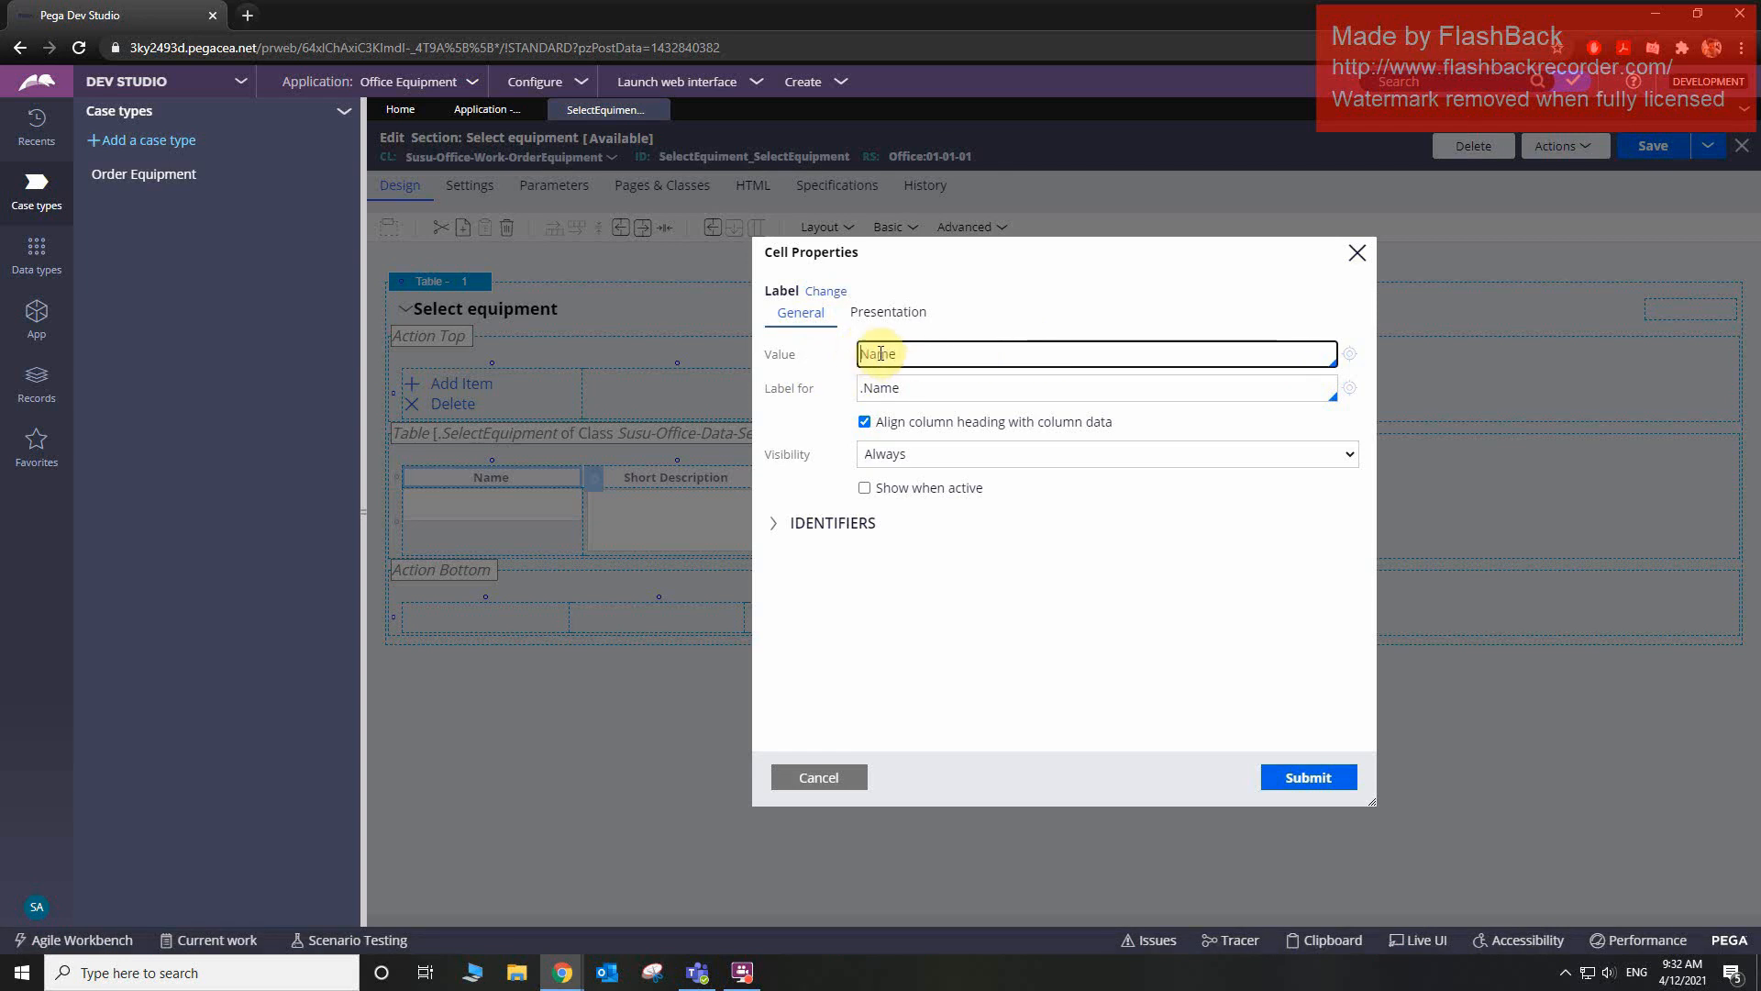
{"action": "type", "text": "quim"}
{"action": "key", "text": "BackSpace"}
{"action": "type", "text": "pment"}
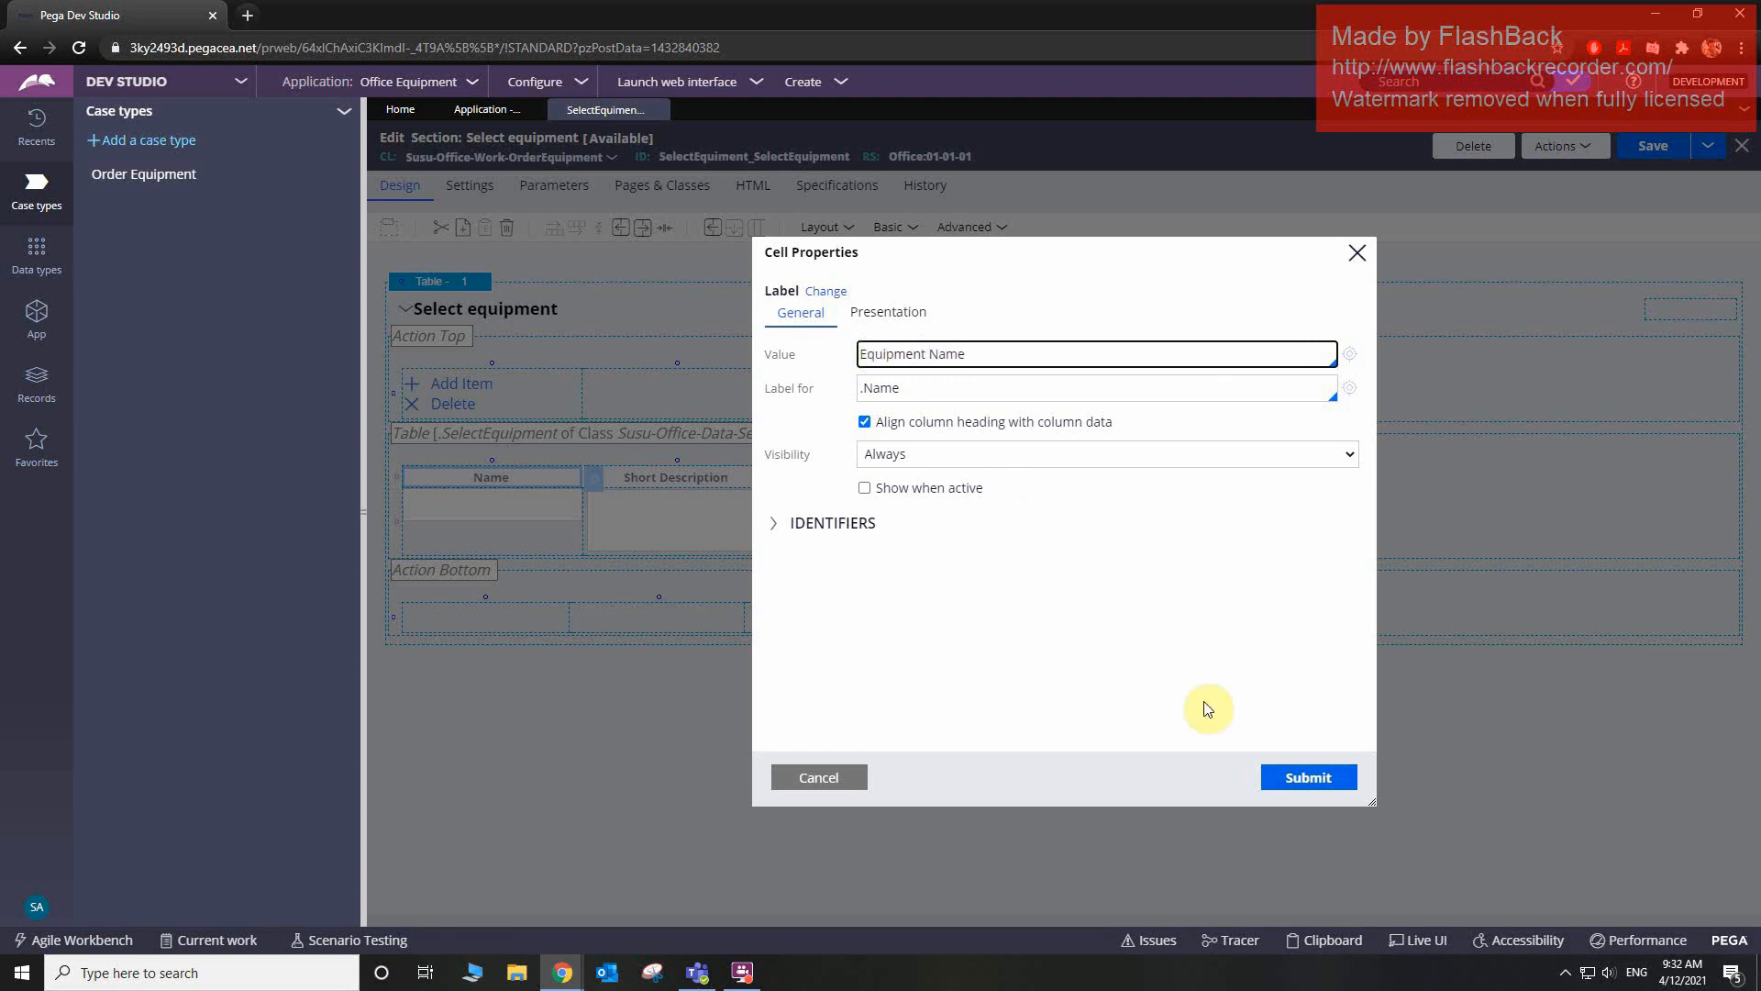
{"action": "left_click", "coordinate": [1323, 779]}
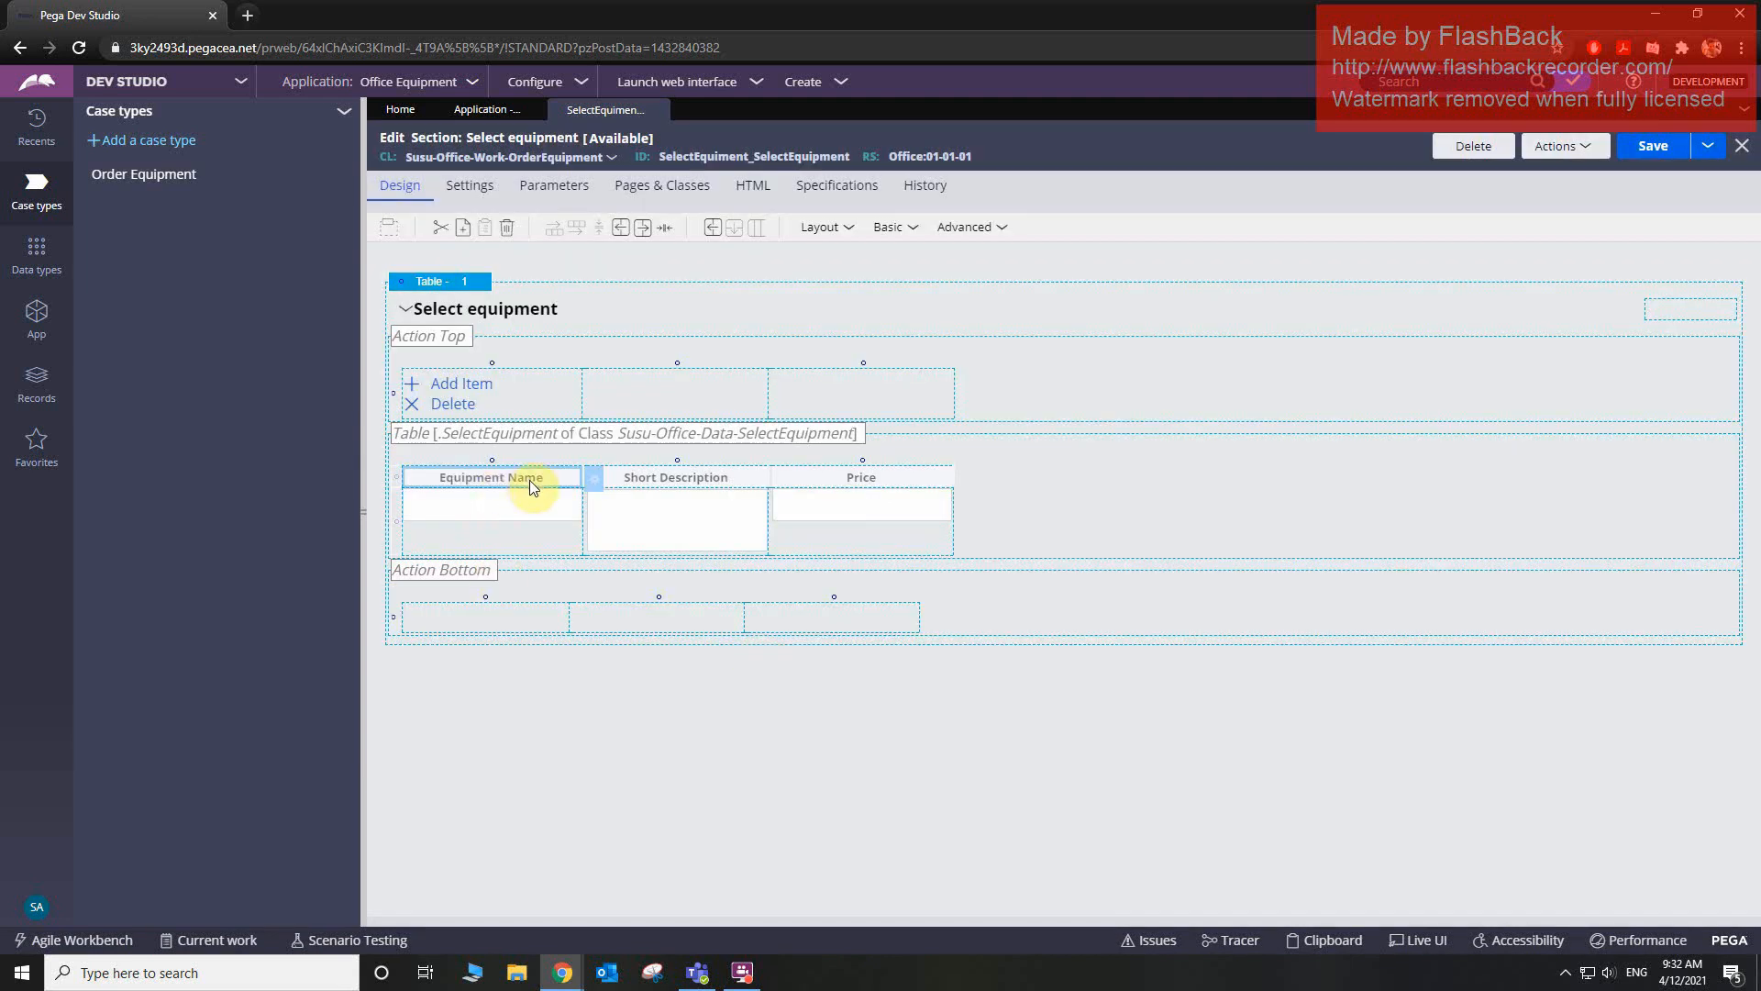
- Shorten the "Equipment Name" column heading of the Select equipment table to "Name" and submit the cell properties
{"action": "left_click", "coordinate": [590, 480]}
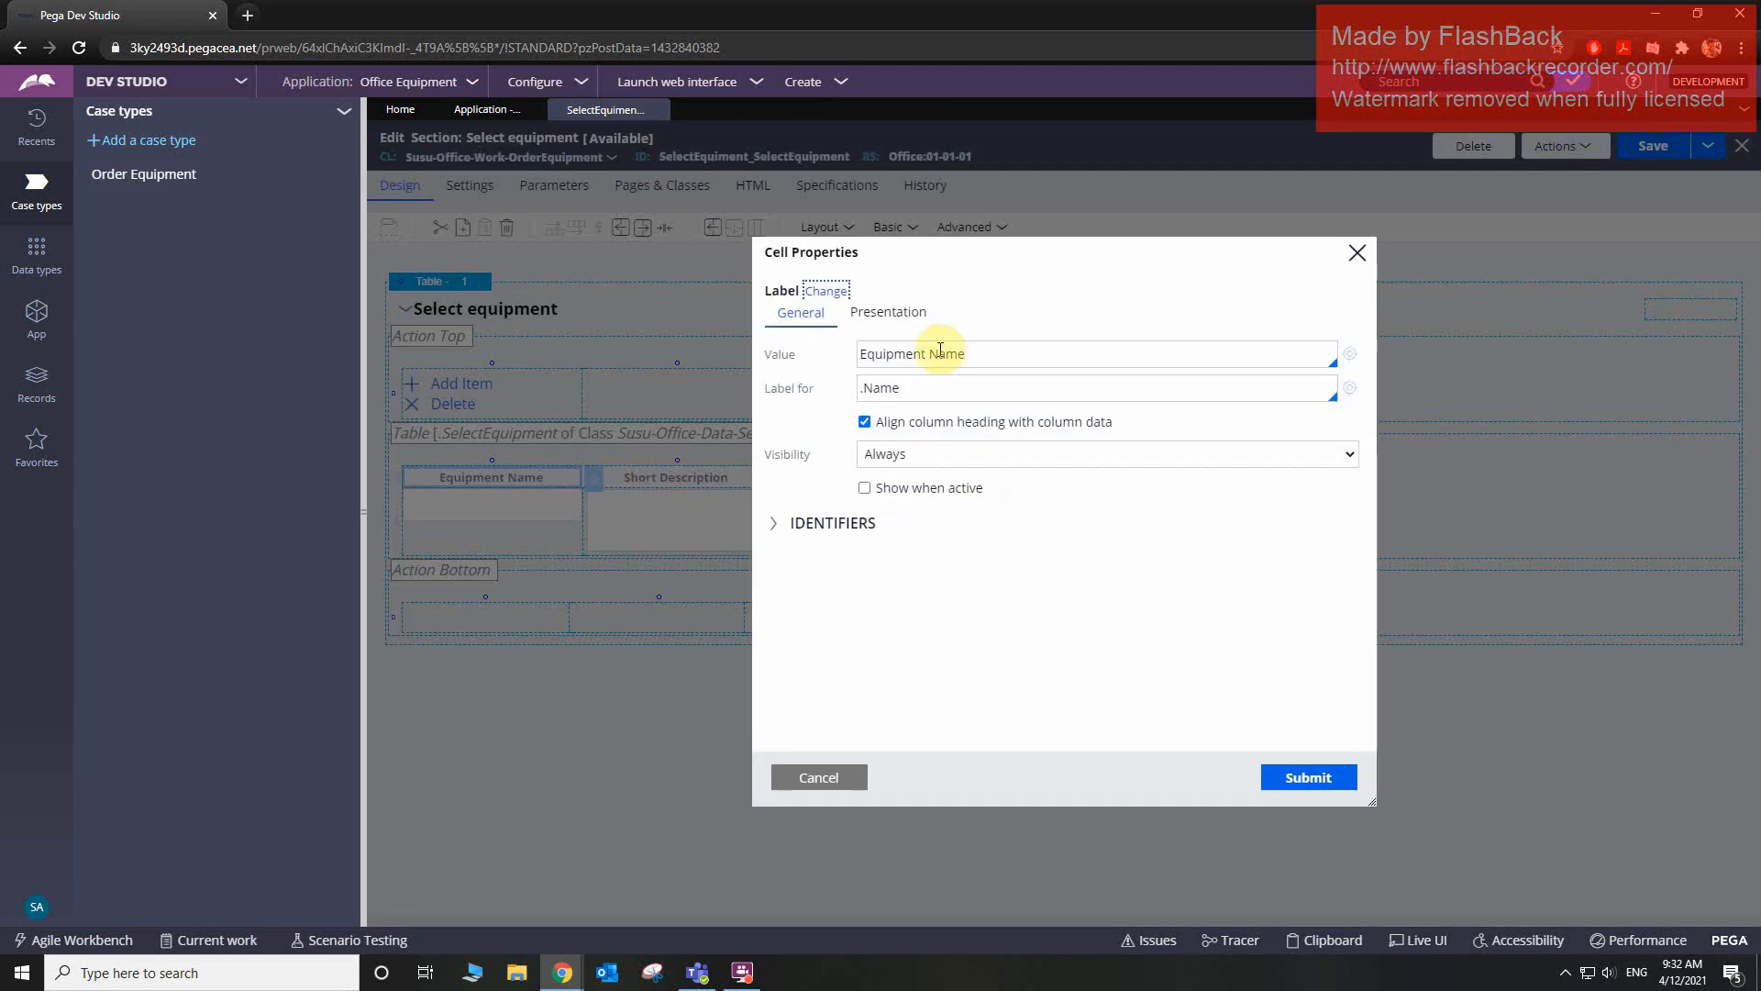
{"action": "left_click_drag", "start_coordinate": [929, 354], "coordinate": [841, 364]}
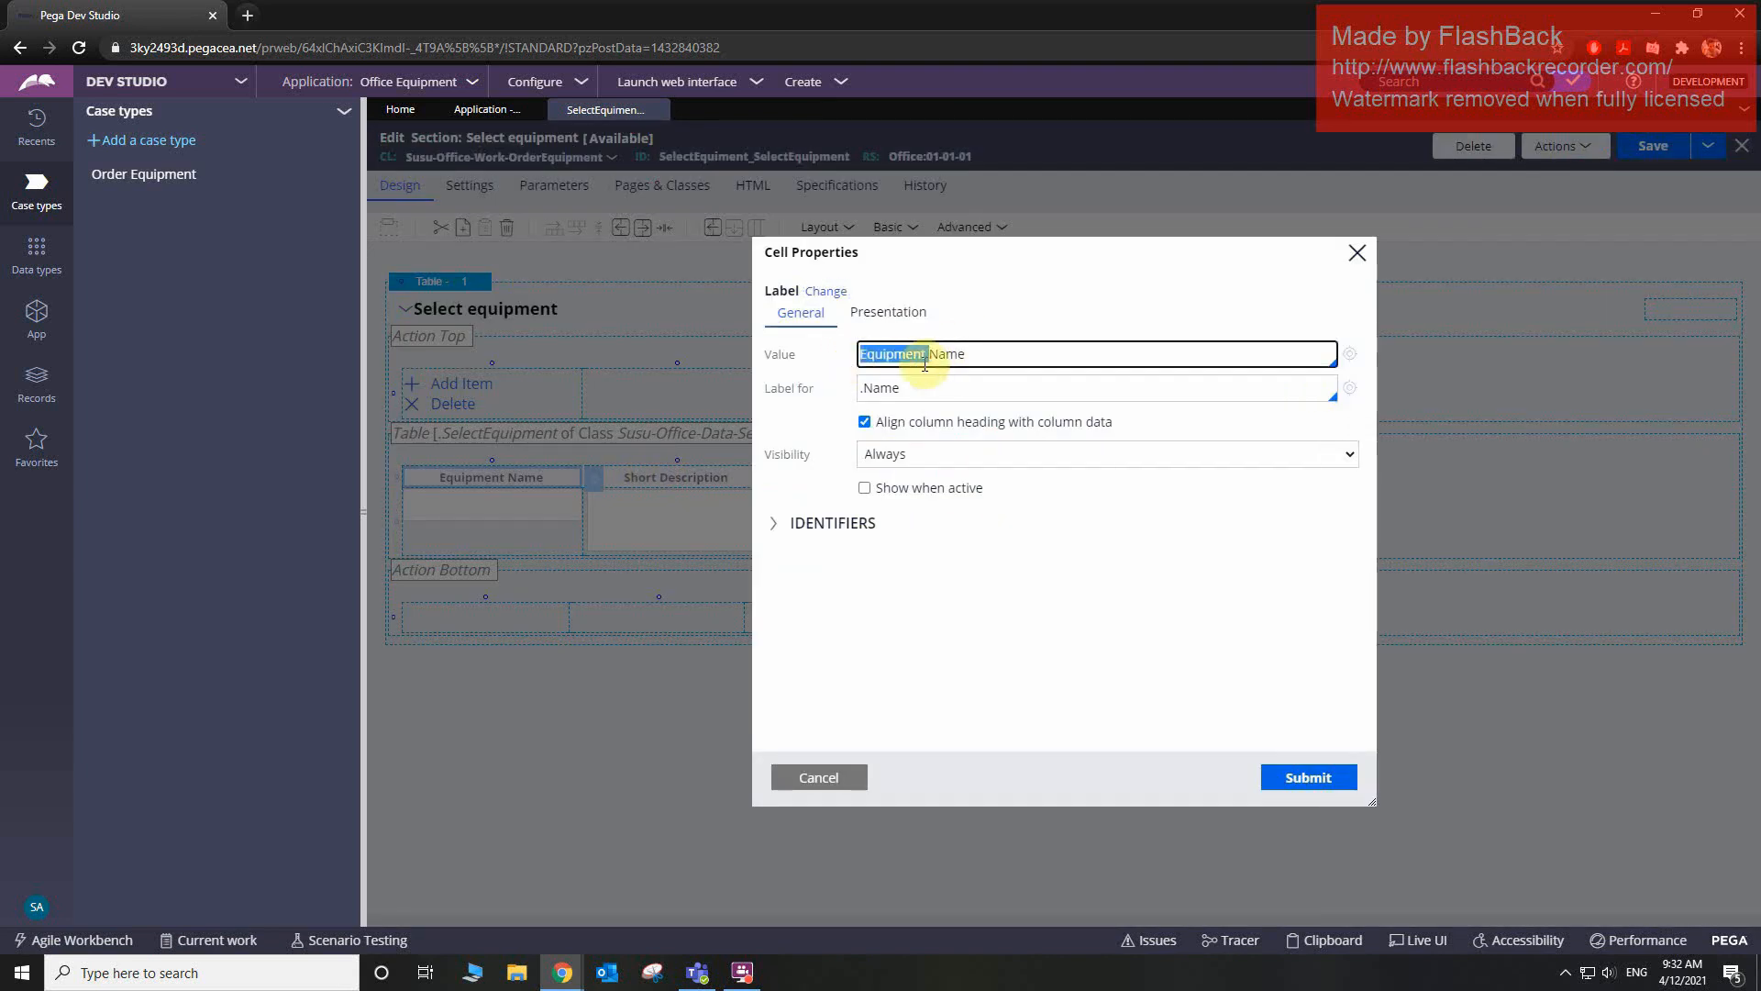
{"action": "key", "text": "BackSpace"}
{"action": "left_click", "coordinate": [1268, 777]}
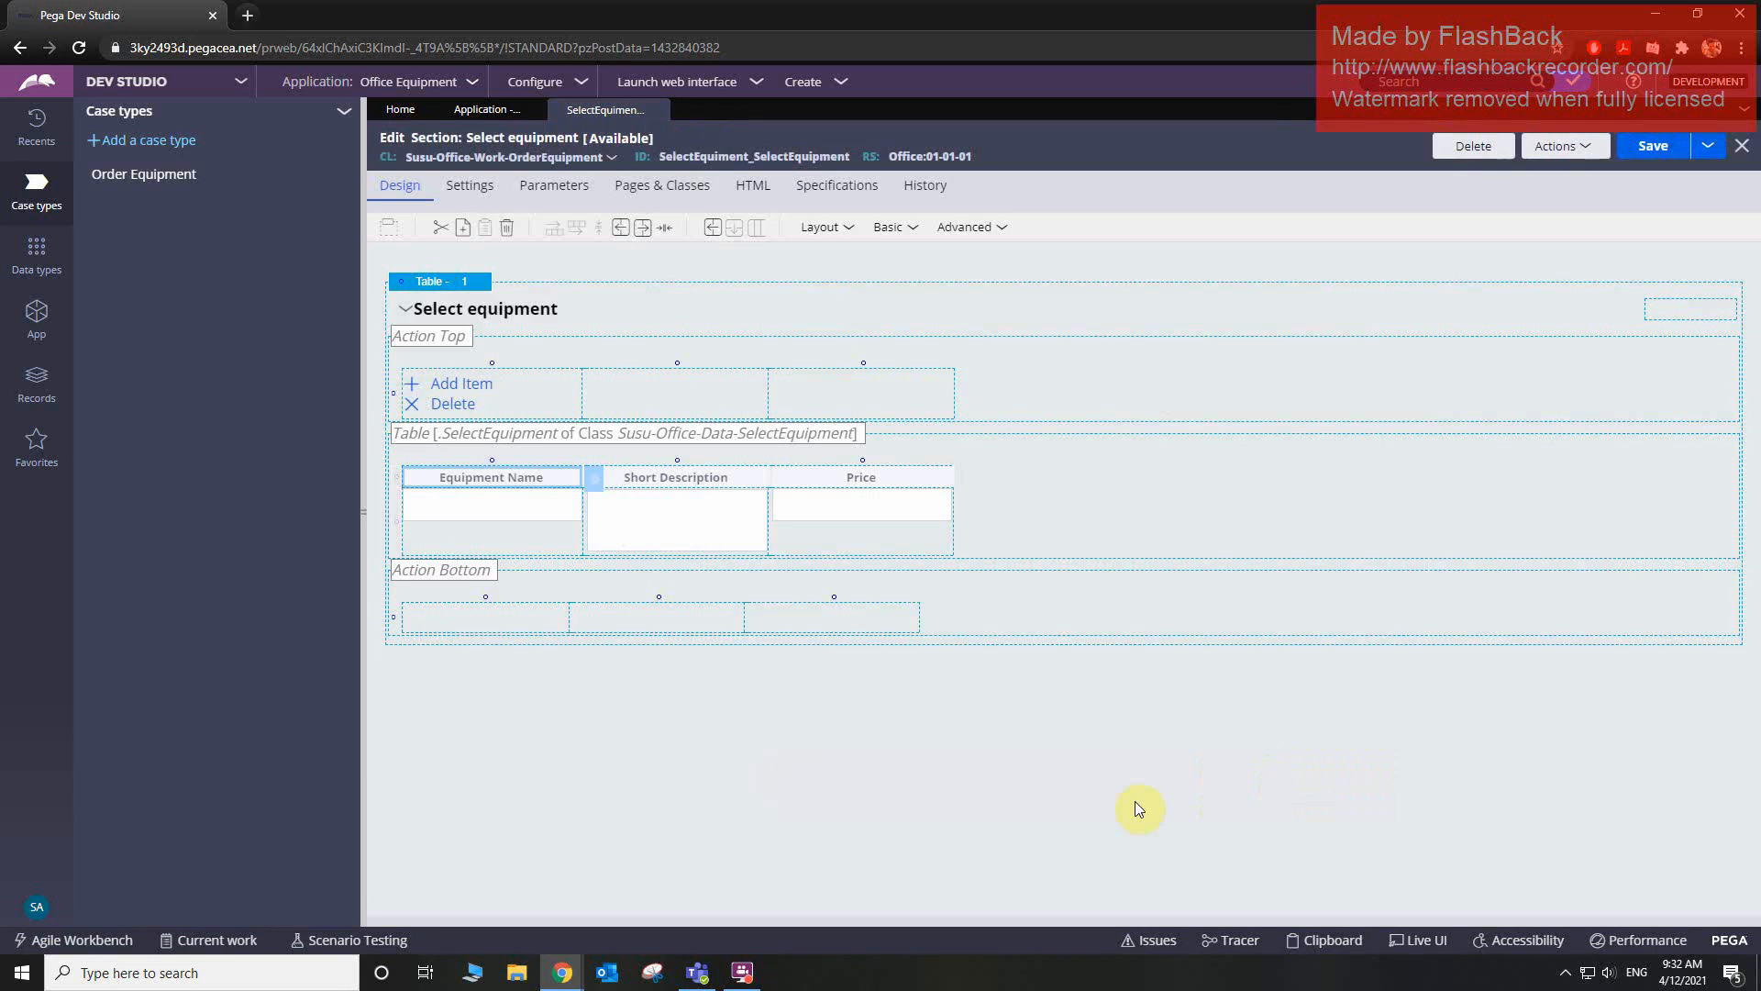
- Change the control of the cell below the Name heading from Text input to Dropdown
{"action": "left_click", "coordinate": [519, 512]}
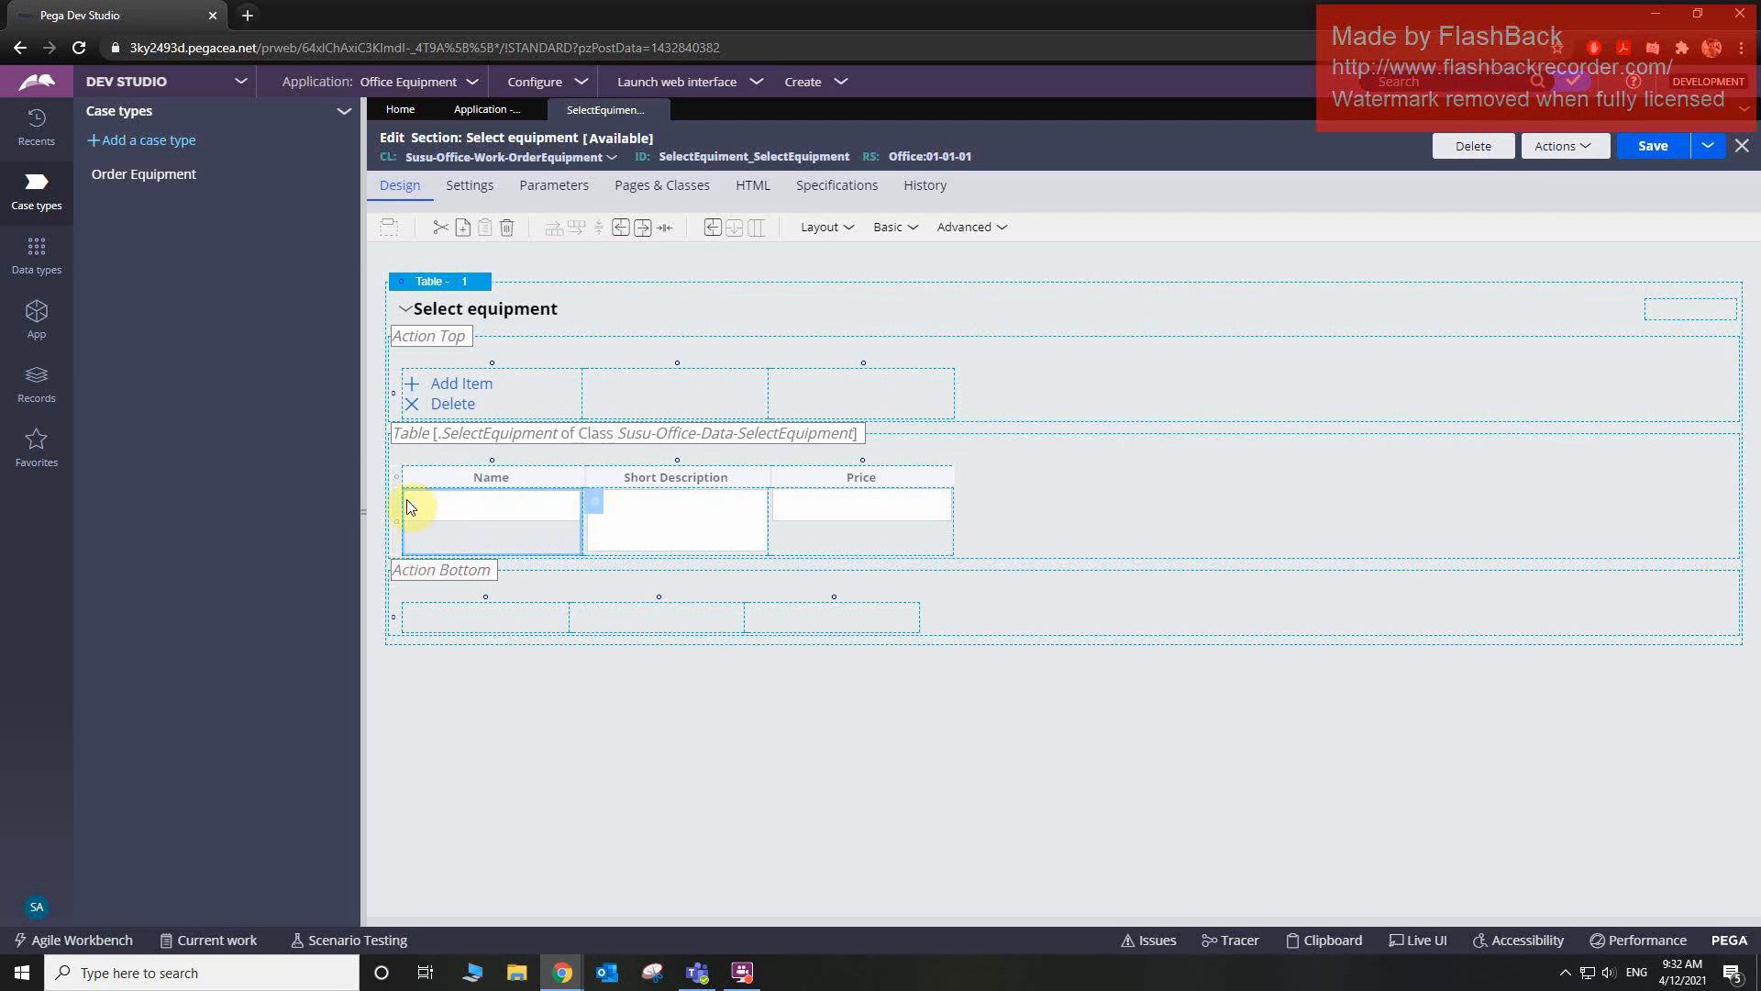
{"action": "left_click", "coordinate": [590, 505]}
{"action": "double_click", "coordinate": [592, 507]}
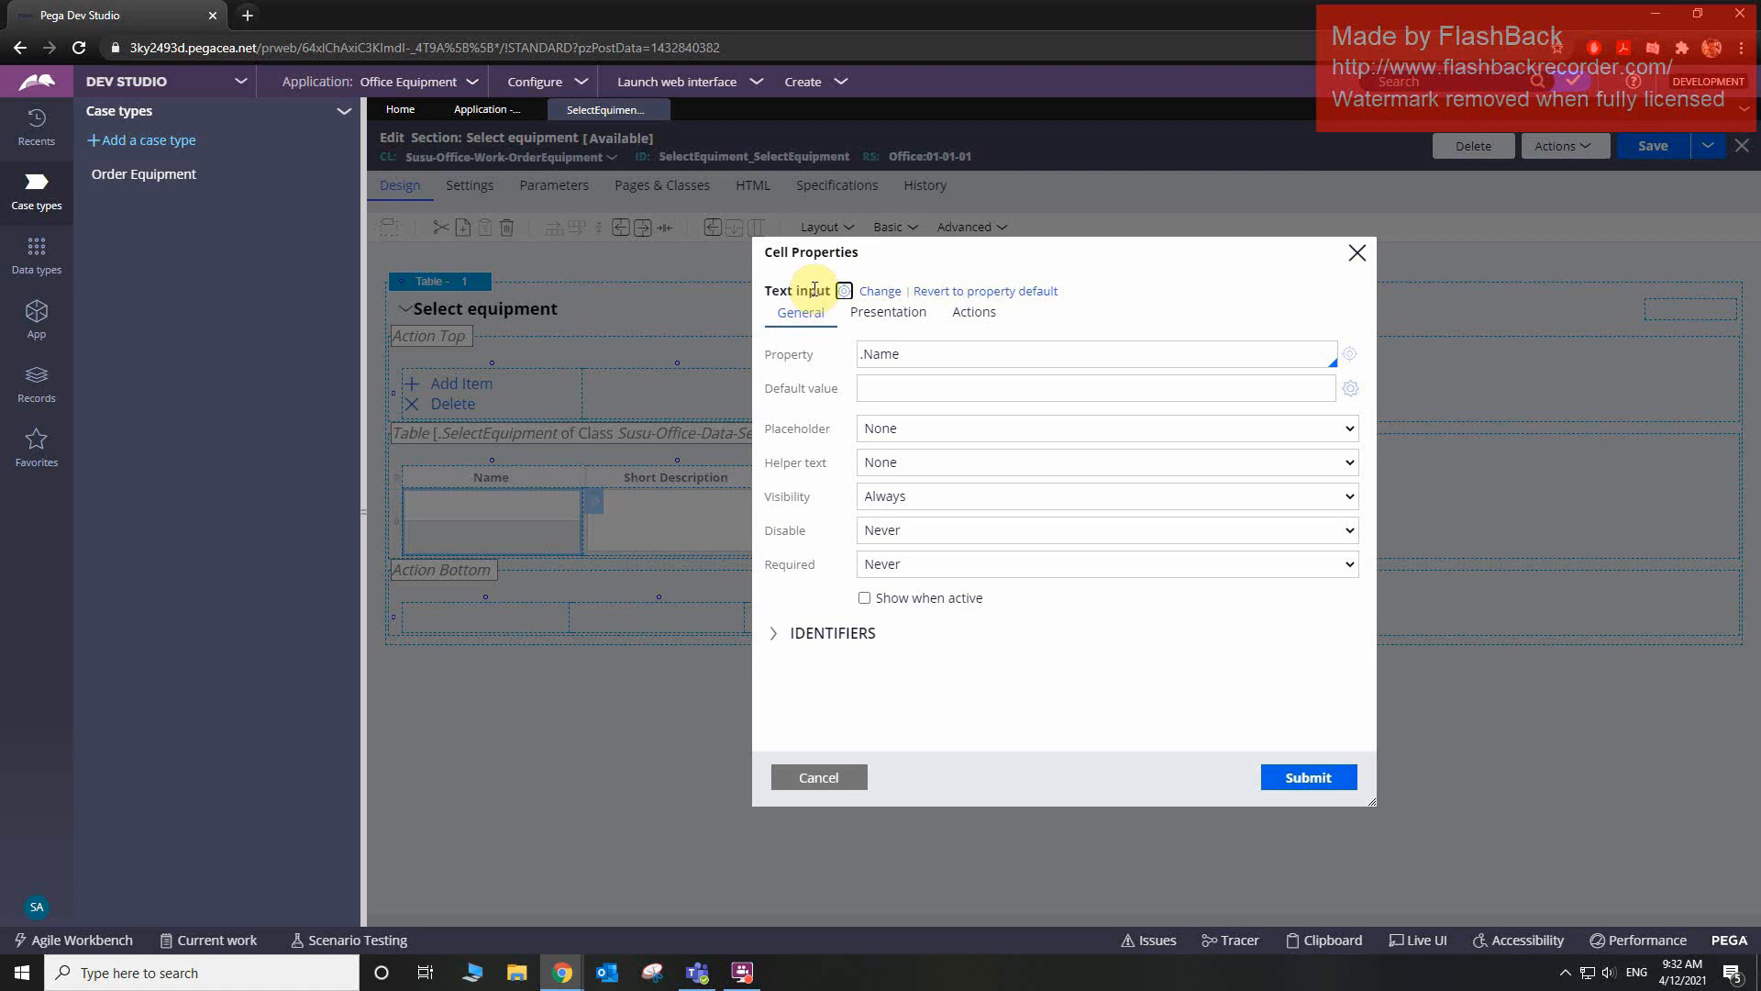
{"action": "left_click", "coordinate": [893, 296]}
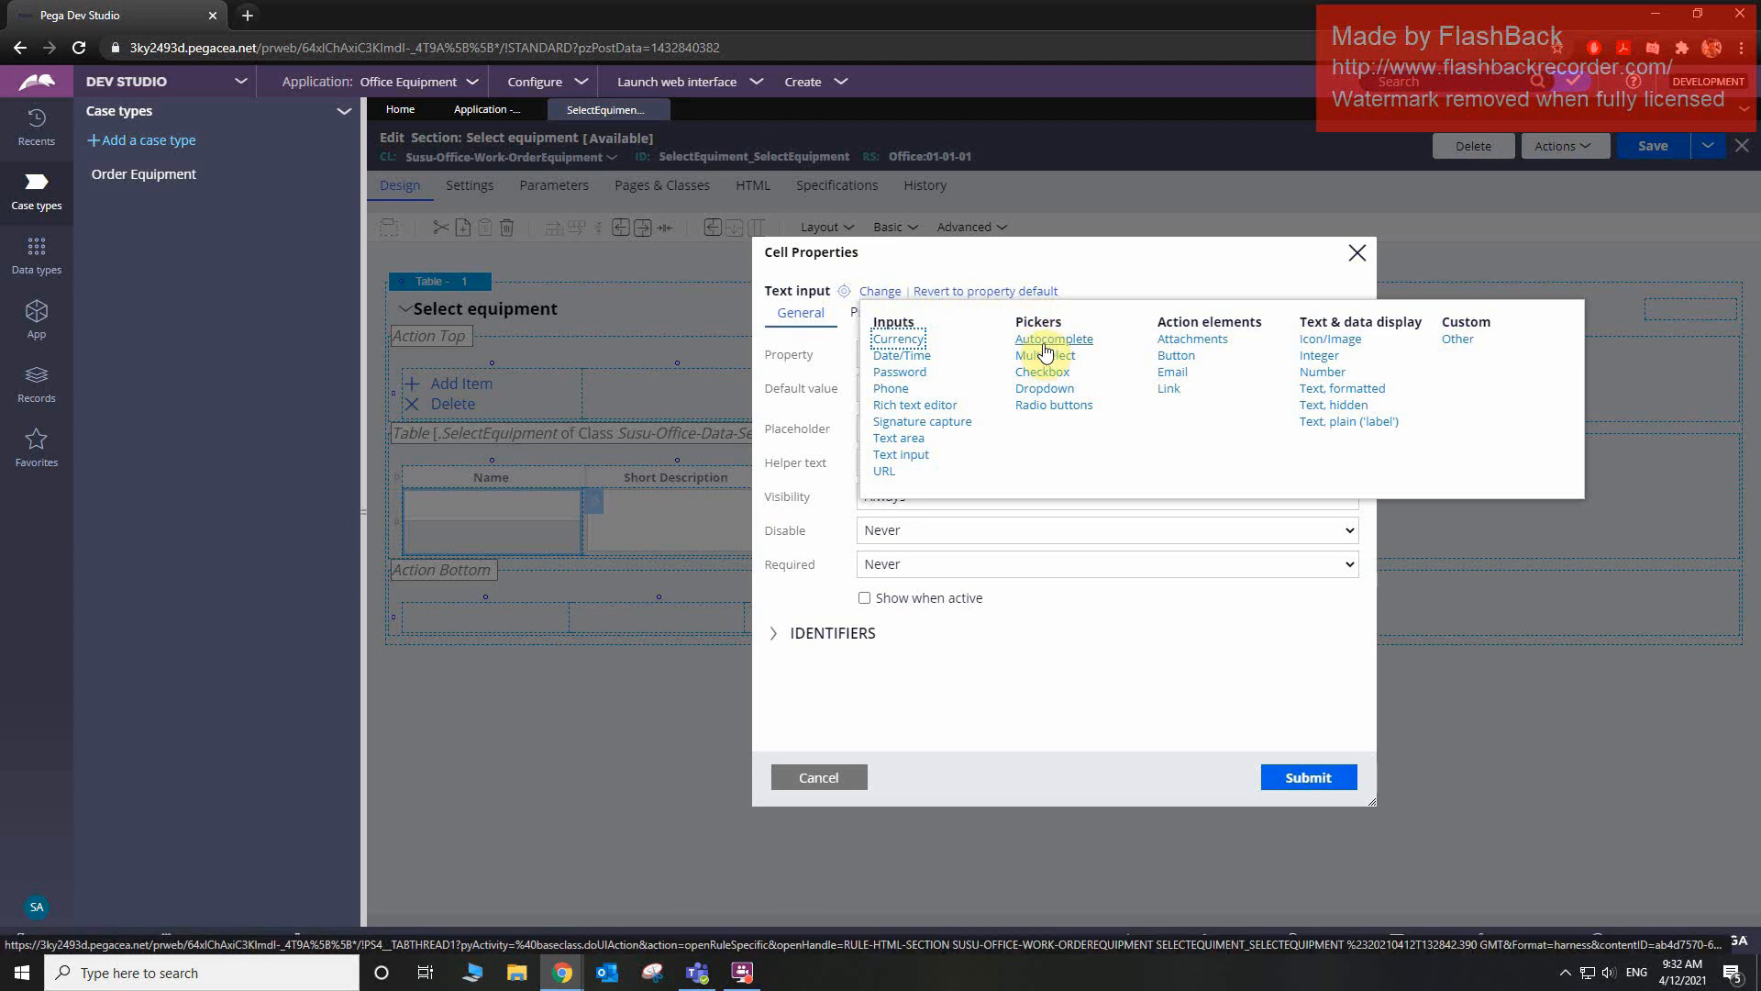
{"action": "left_click", "coordinate": [1067, 398]}
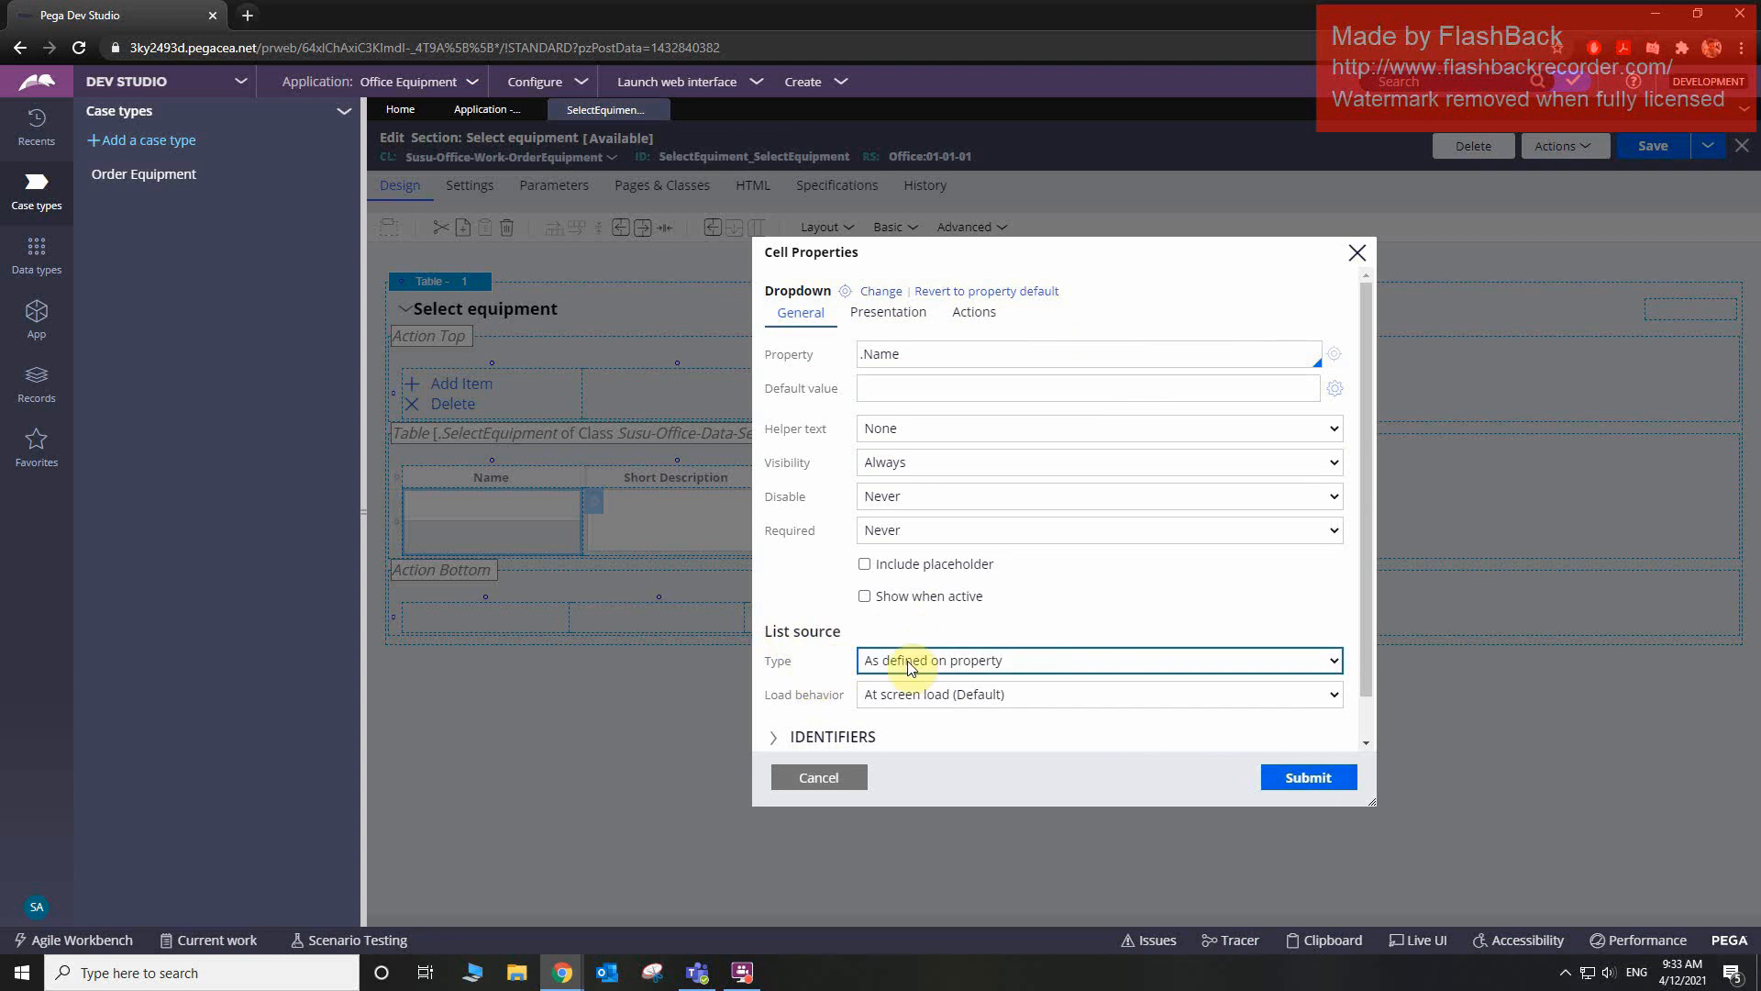
- Set the Name dropdown's list source type to Data page and enter D_EquipmentList, checking the Equipment data type's data pages
{"action": "left_click", "coordinate": [1088, 660]}
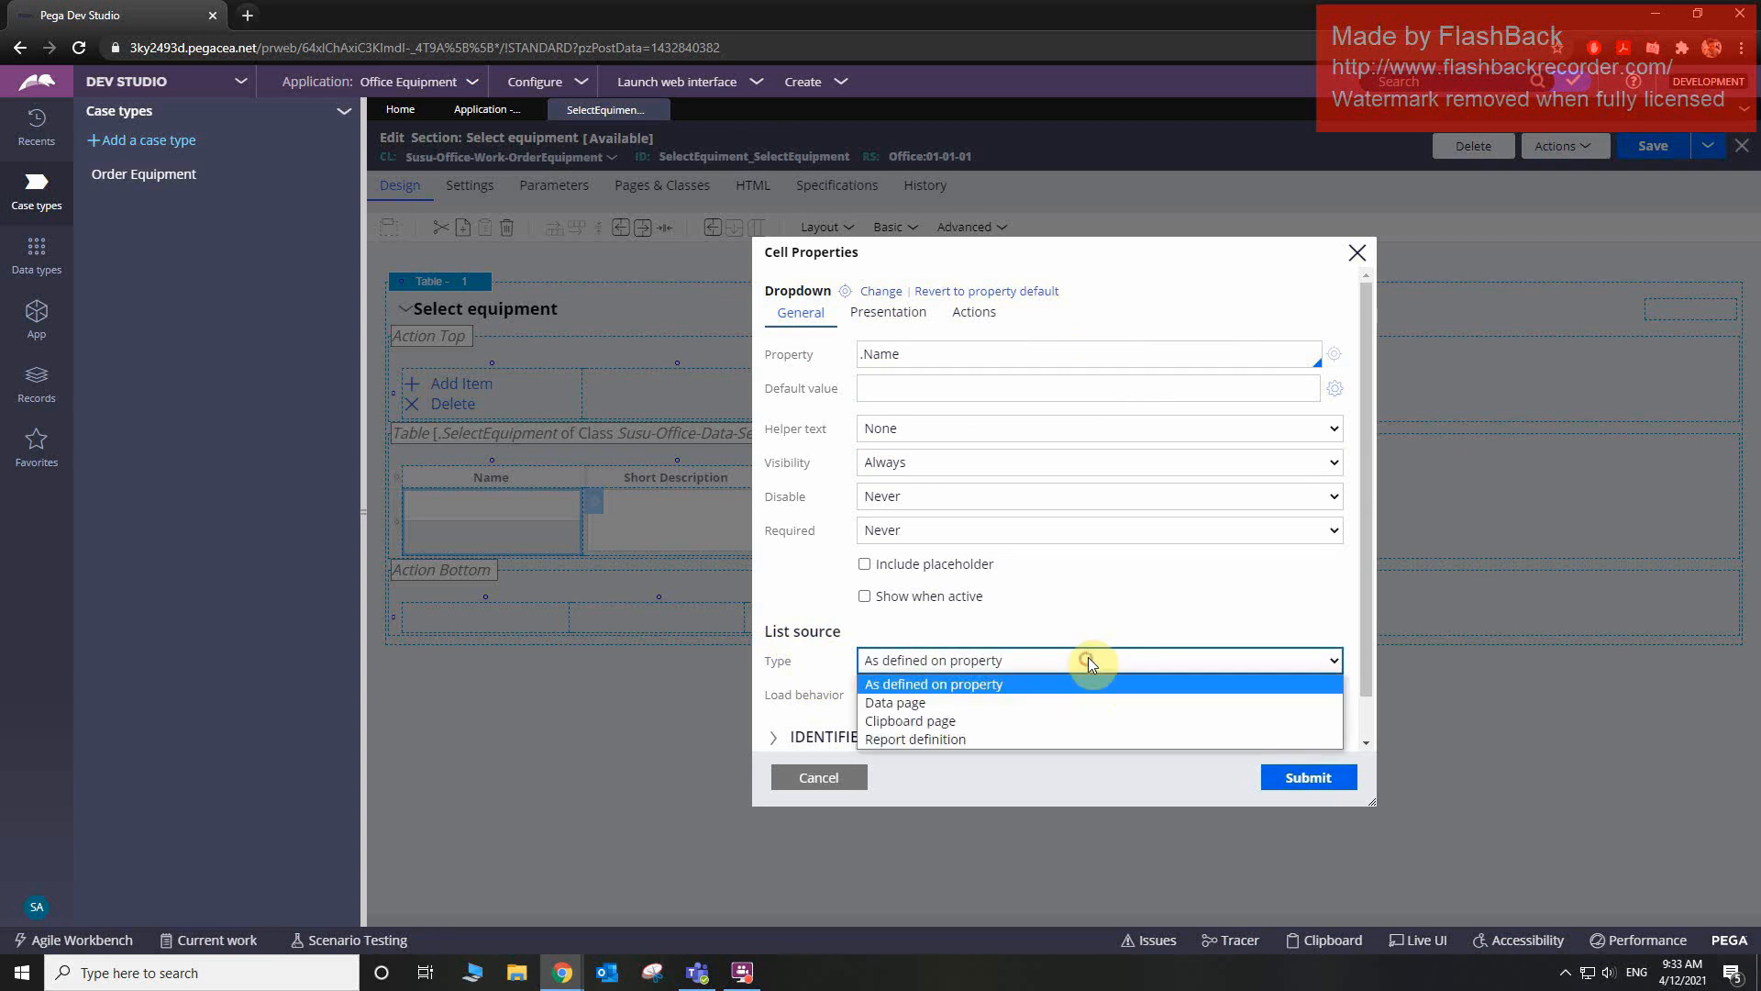
{"action": "left_click", "coordinate": [1058, 700]}
{"action": "left_click", "coordinate": [1056, 697]}
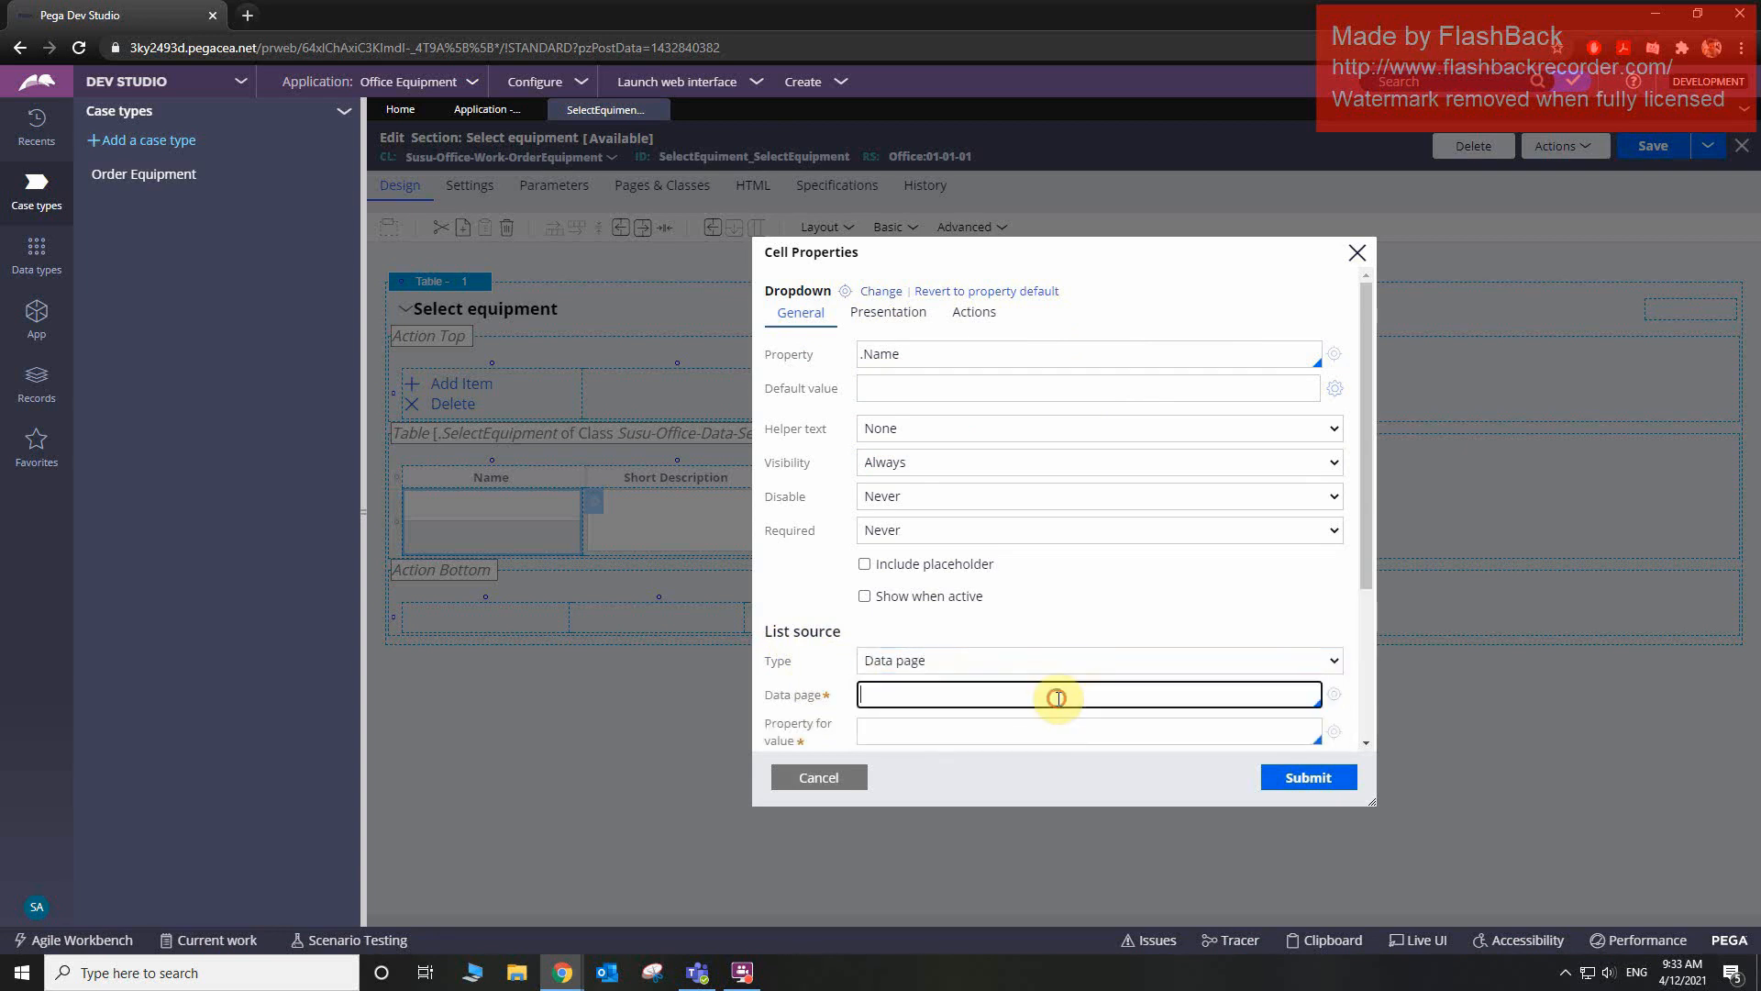
{"action": "scroll", "coordinate": [1137, 609], "scroll_direction": "down", "scroll_amount": 1}
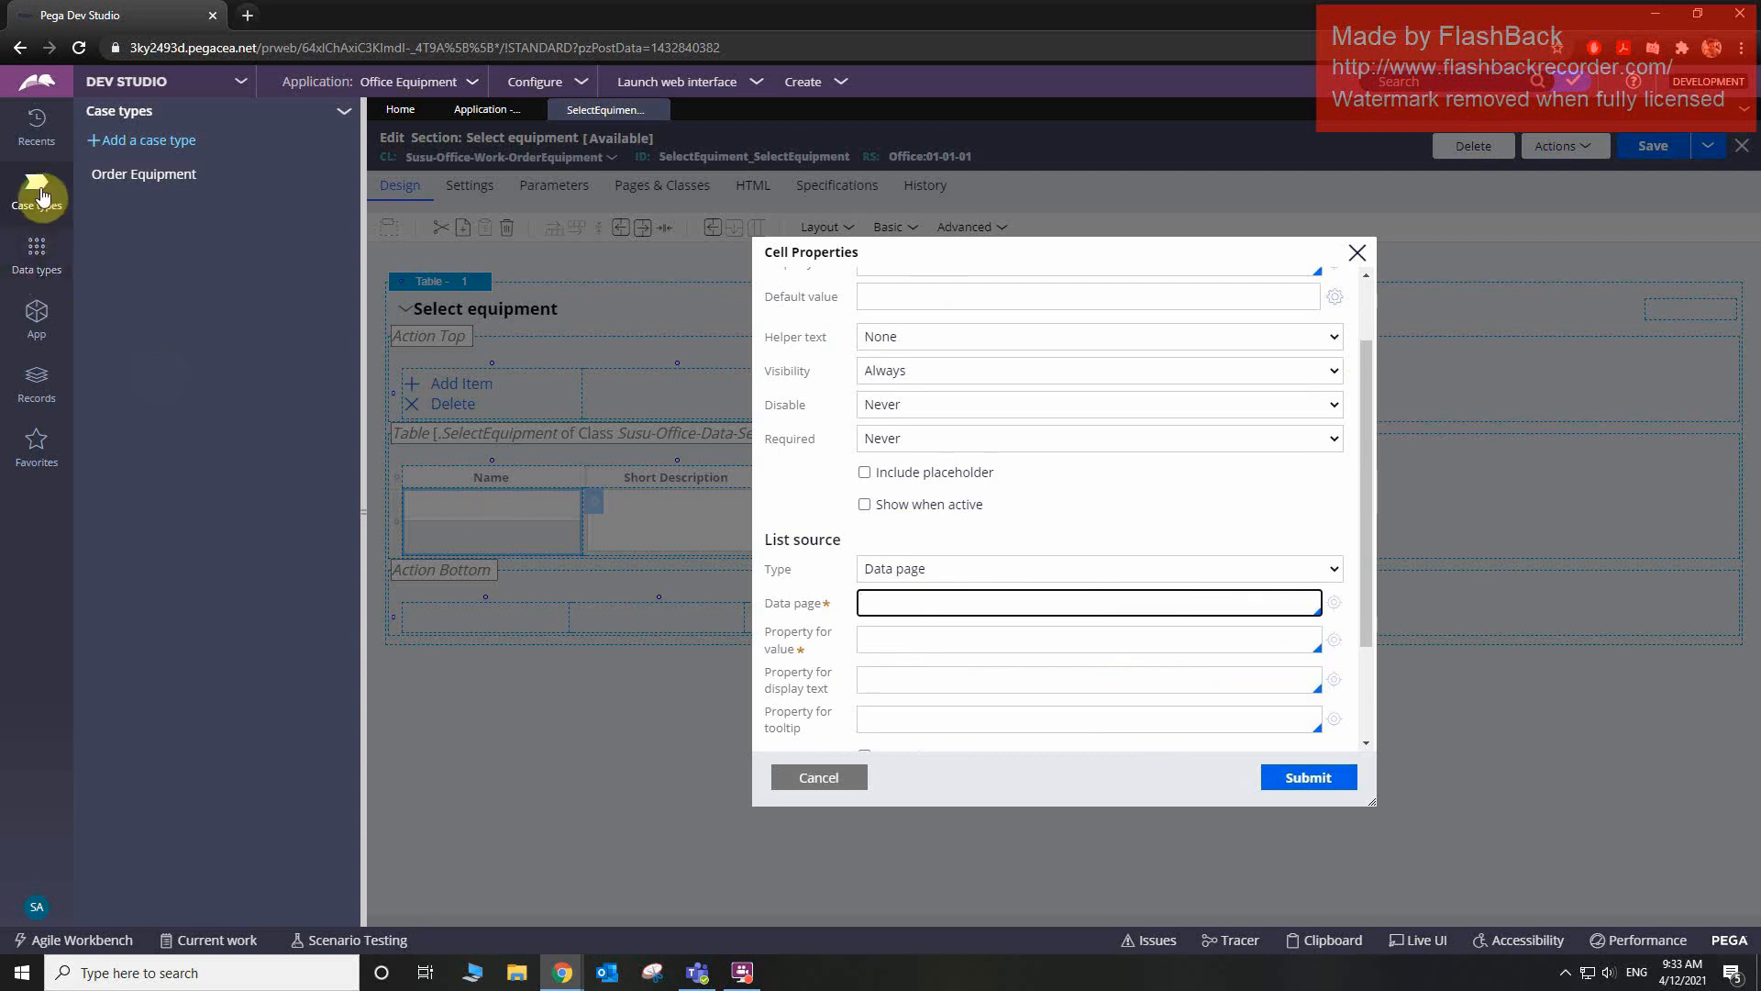
{"action": "left_click", "coordinate": [39, 257]}
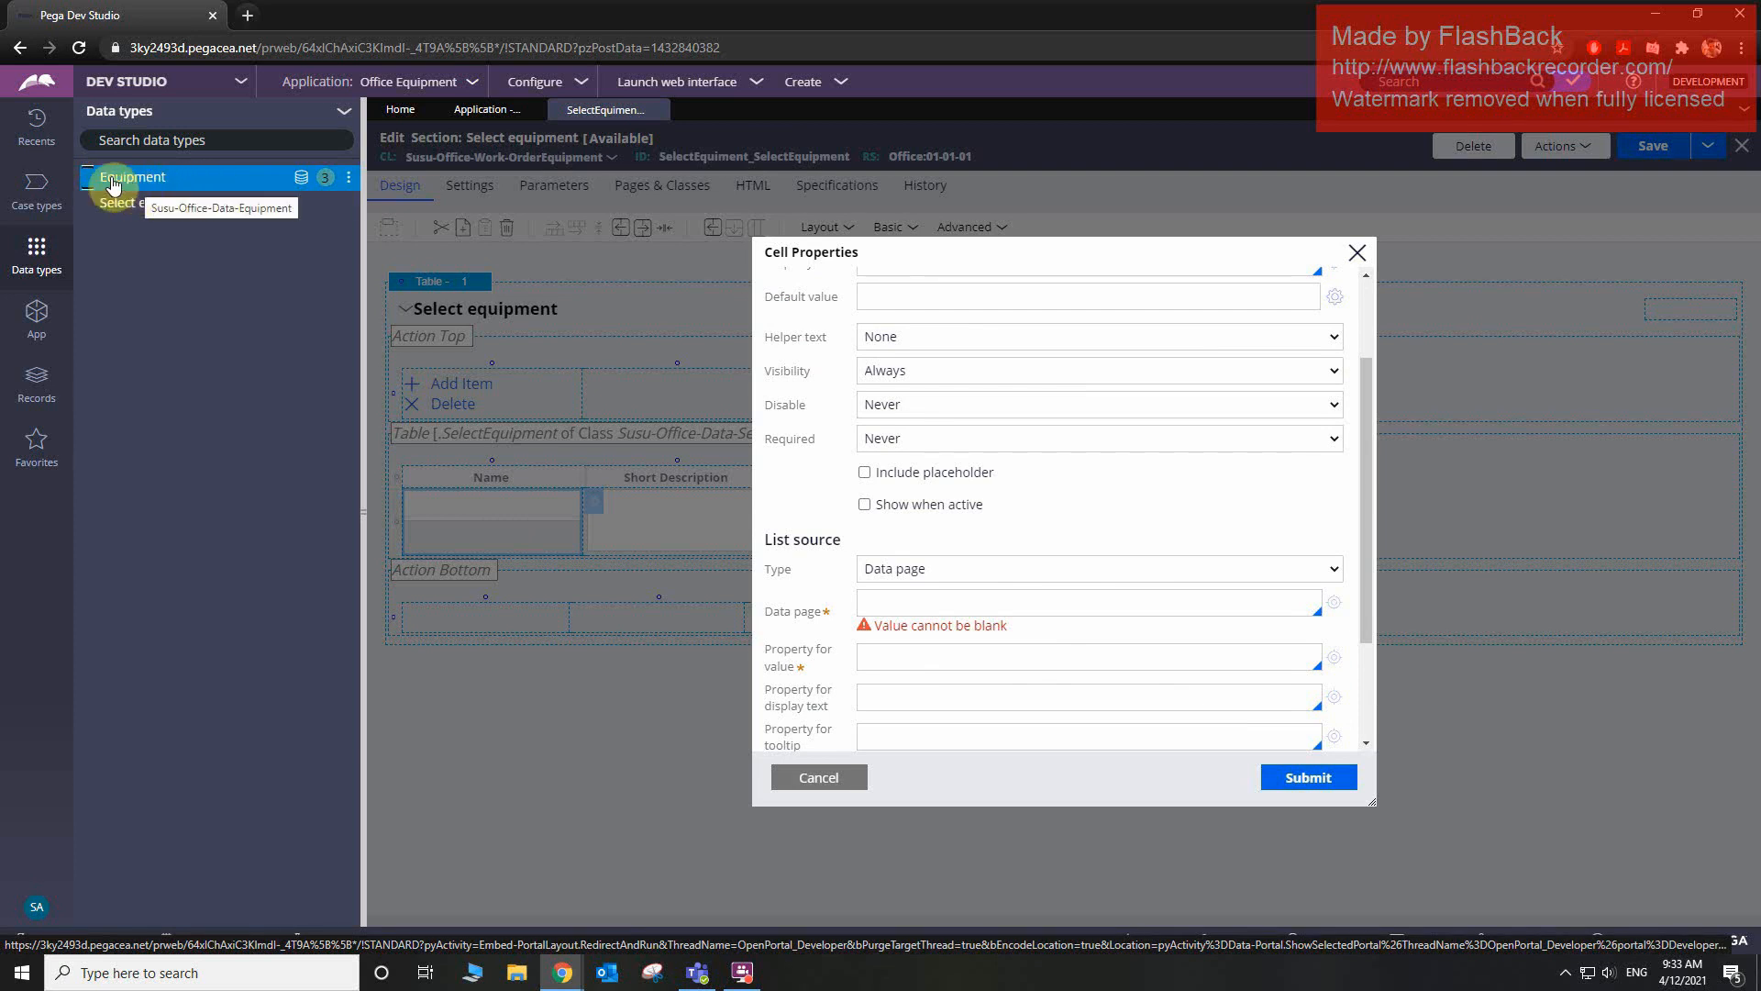
{"action": "left_click", "coordinate": [341, 116]}
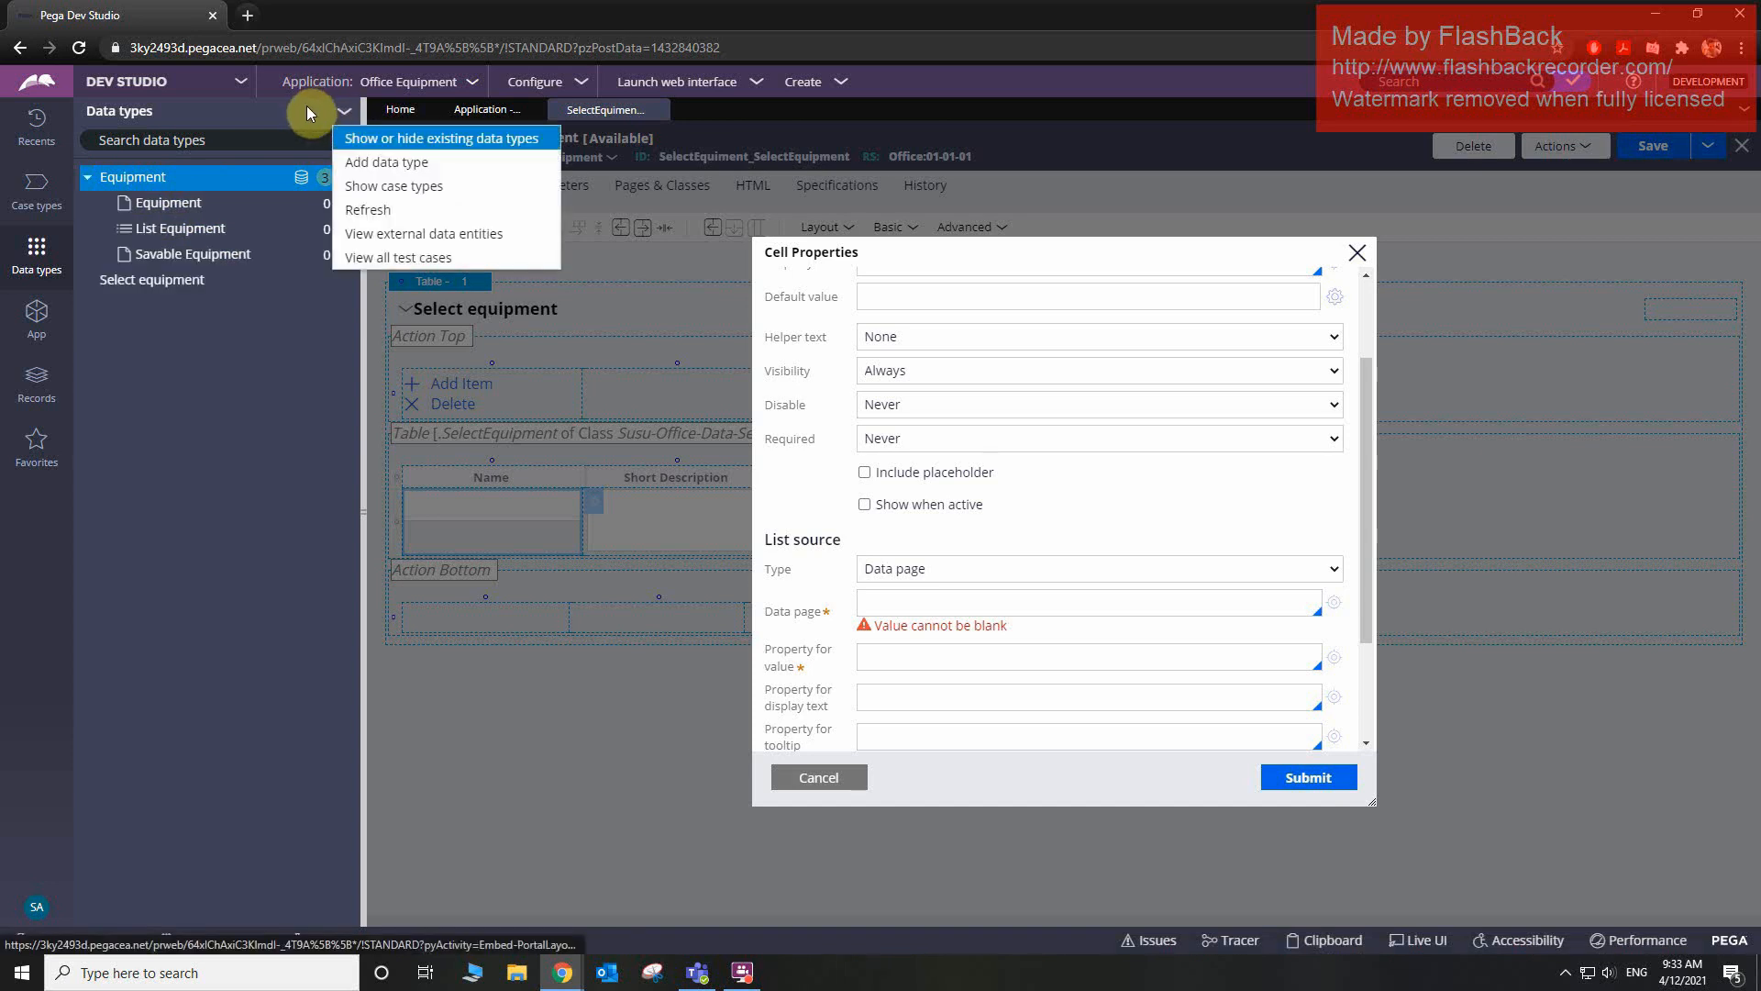
{"action": "left_click", "coordinate": [306, 106]}
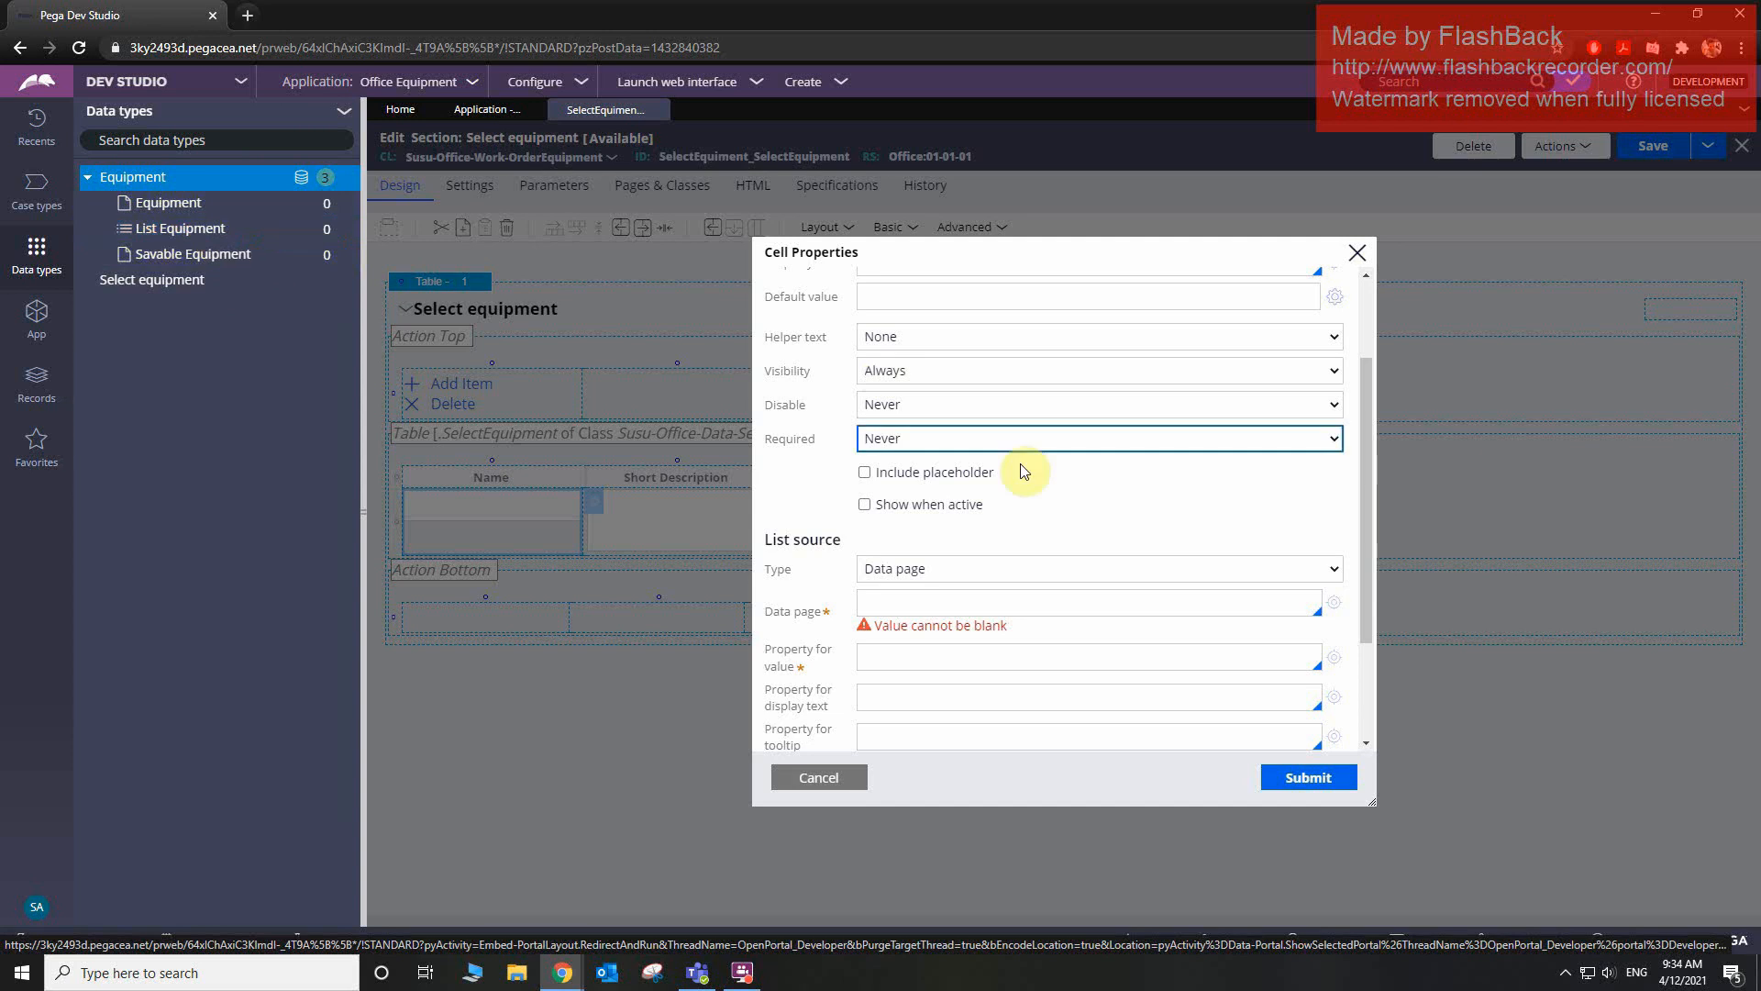
{"action": "left_click", "coordinate": [955, 600]}
{"action": "type", "text": "D"}
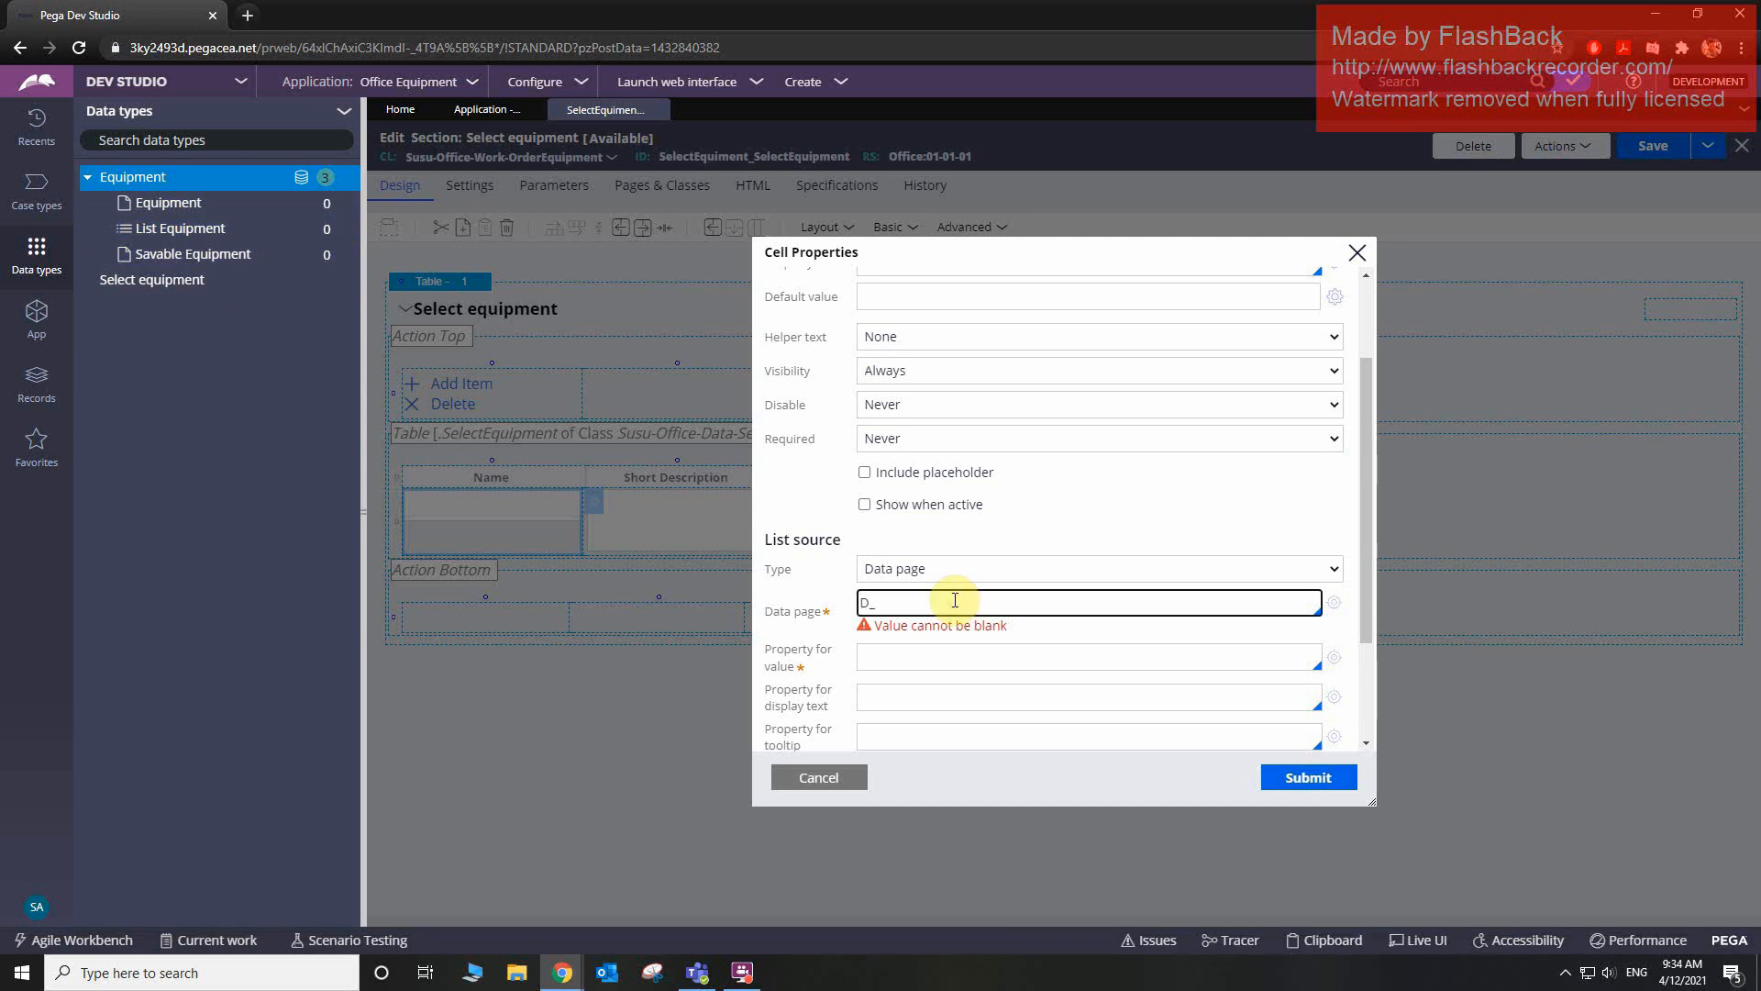
{"action": "type", "text": "_EquipmentList"}
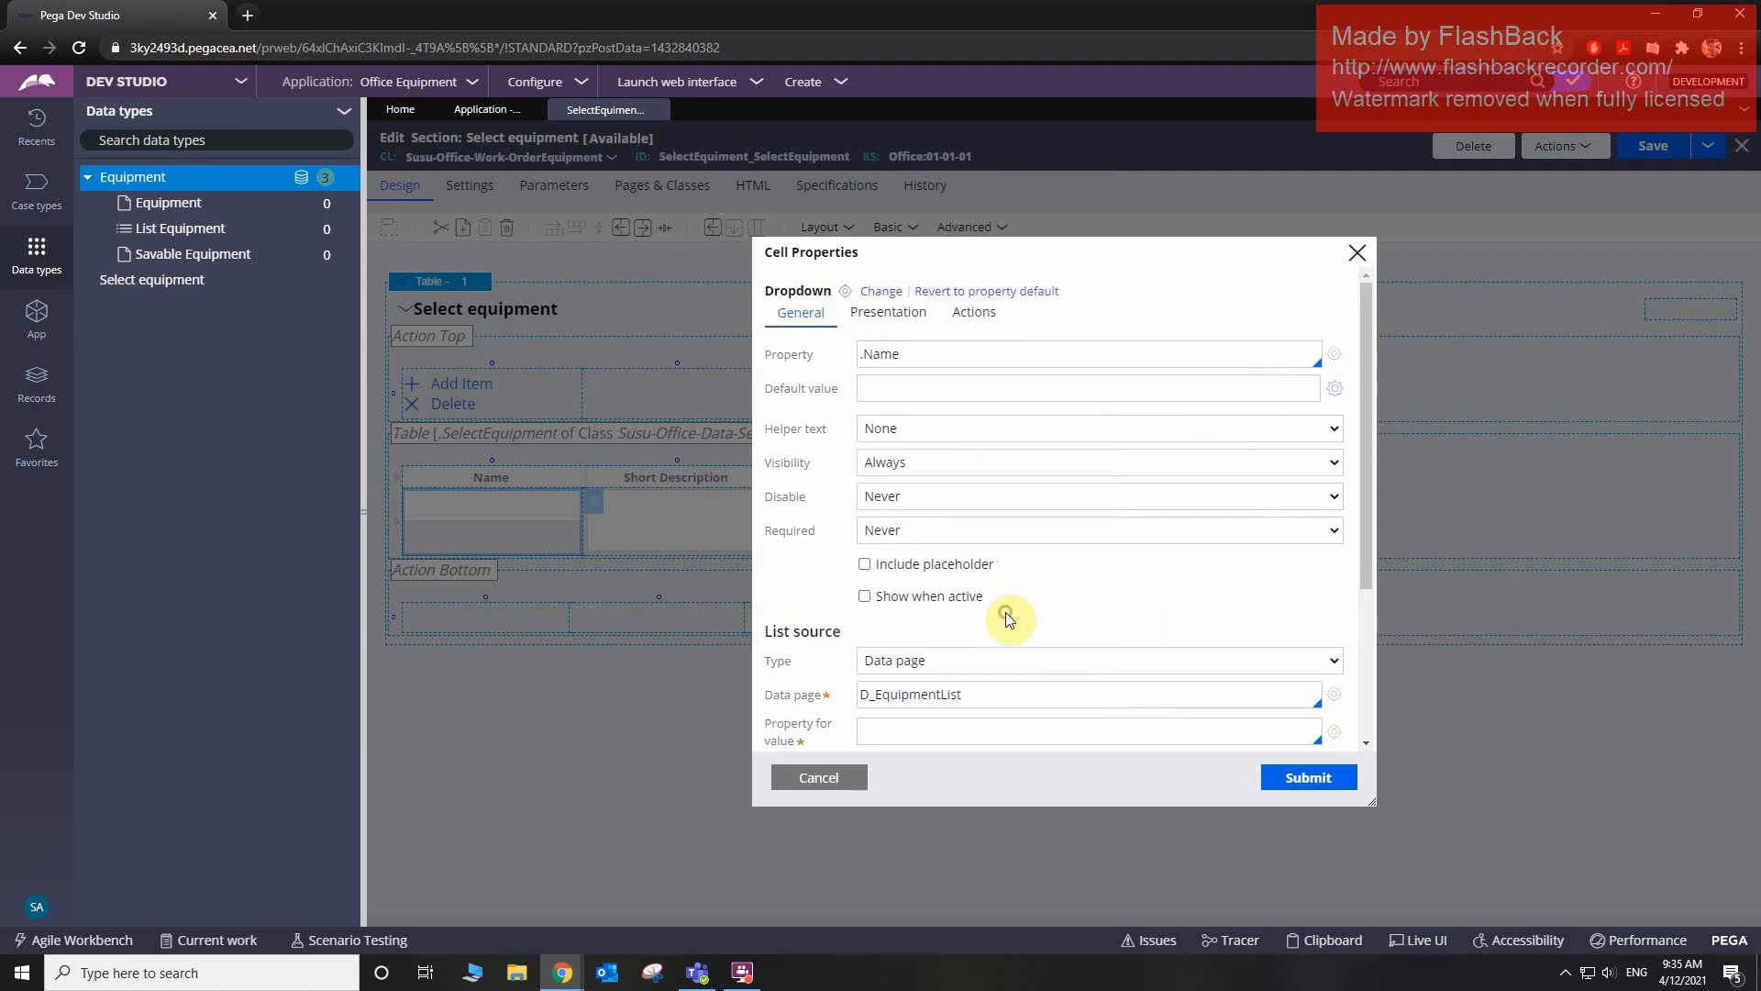
- Set the dropdown's property for value to pyGUID and its display text to .Name, submit, and save the section
{"action": "scroll", "coordinate": [1006, 613], "scroll_direction": "down", "scroll_amount": 1}
{"action": "left_click", "coordinate": [981, 642]}
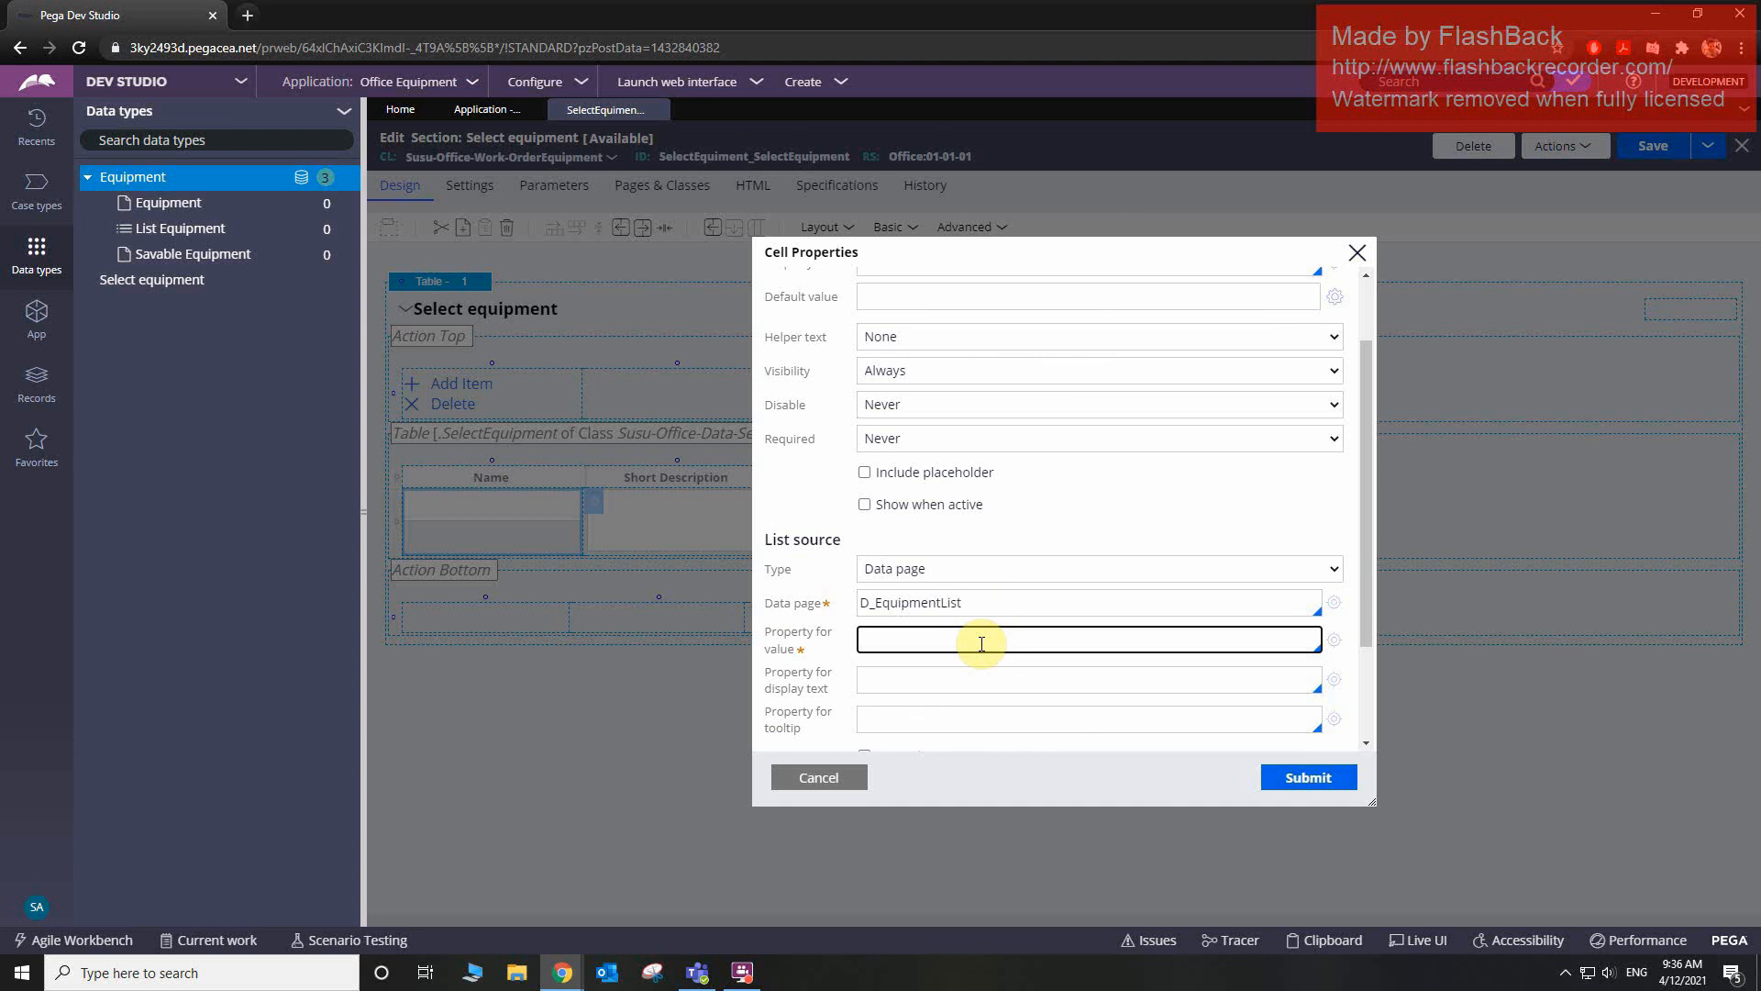
{"action": "type", "text": "pyGUID"}
{"action": "left_click", "coordinate": [970, 683]}
{"action": "type", "text": "pyGUID"}
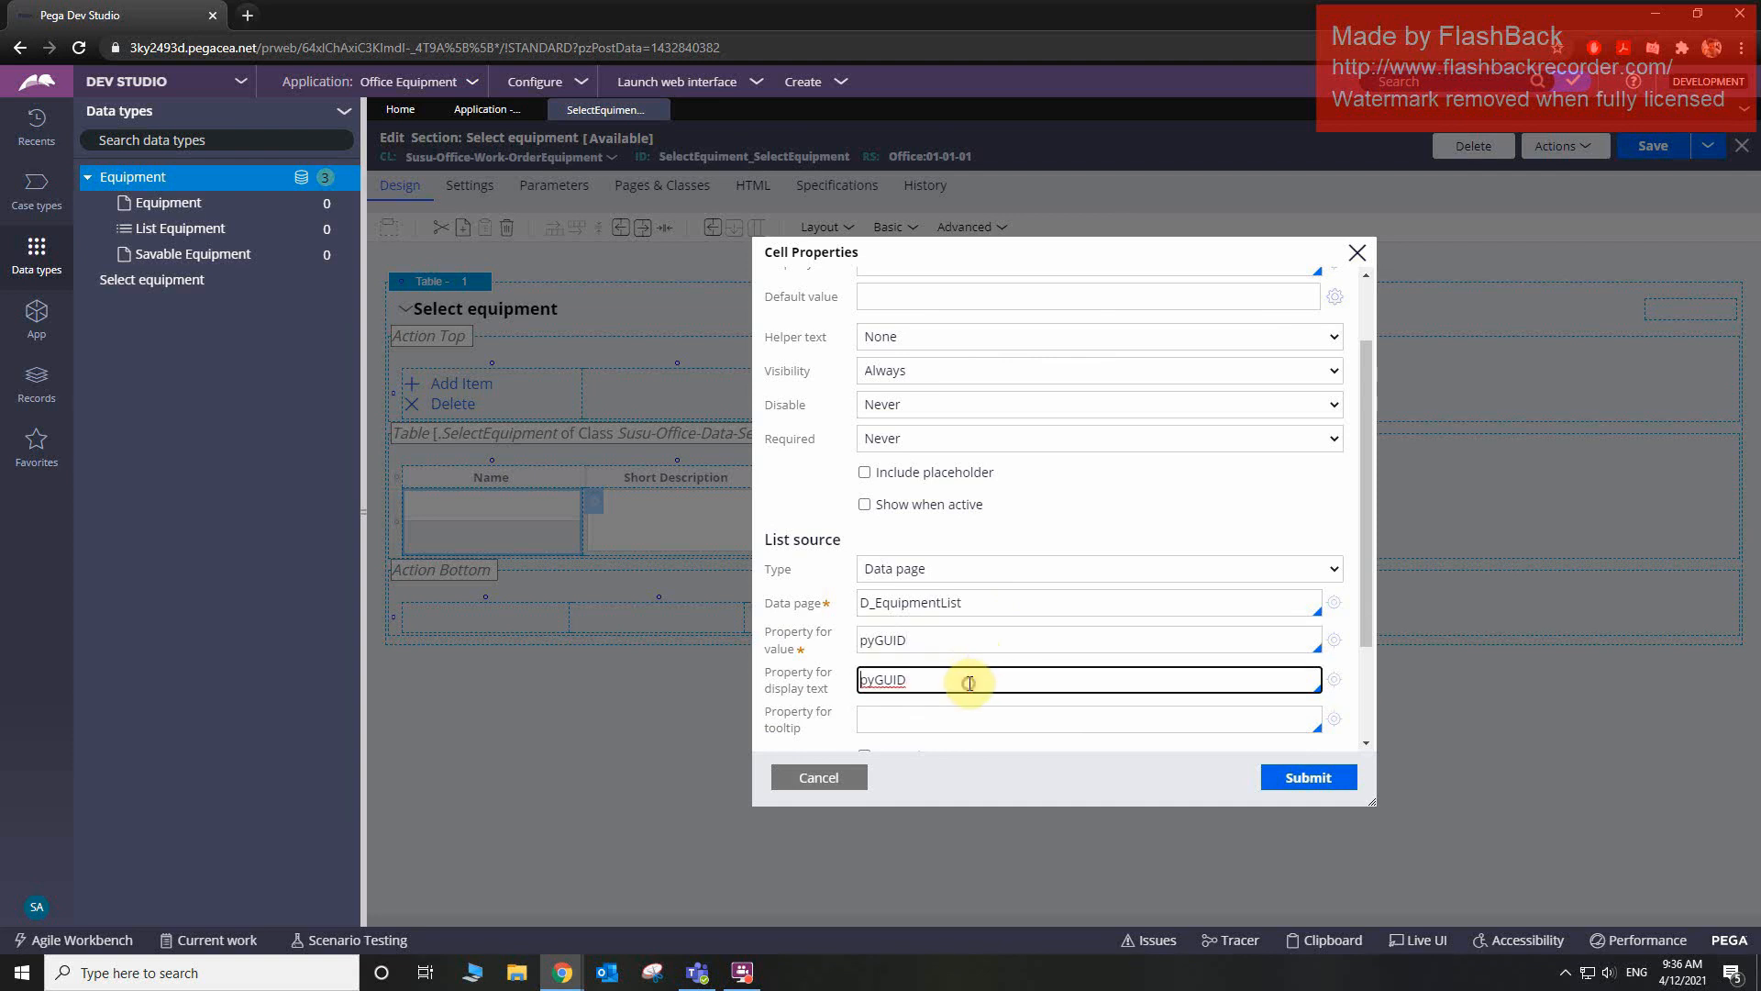
{"action": "double_click", "coordinate": [971, 681]}
{"action": "key", "text": "BackSpace"}
{"action": "left_click", "coordinate": [970, 675]}
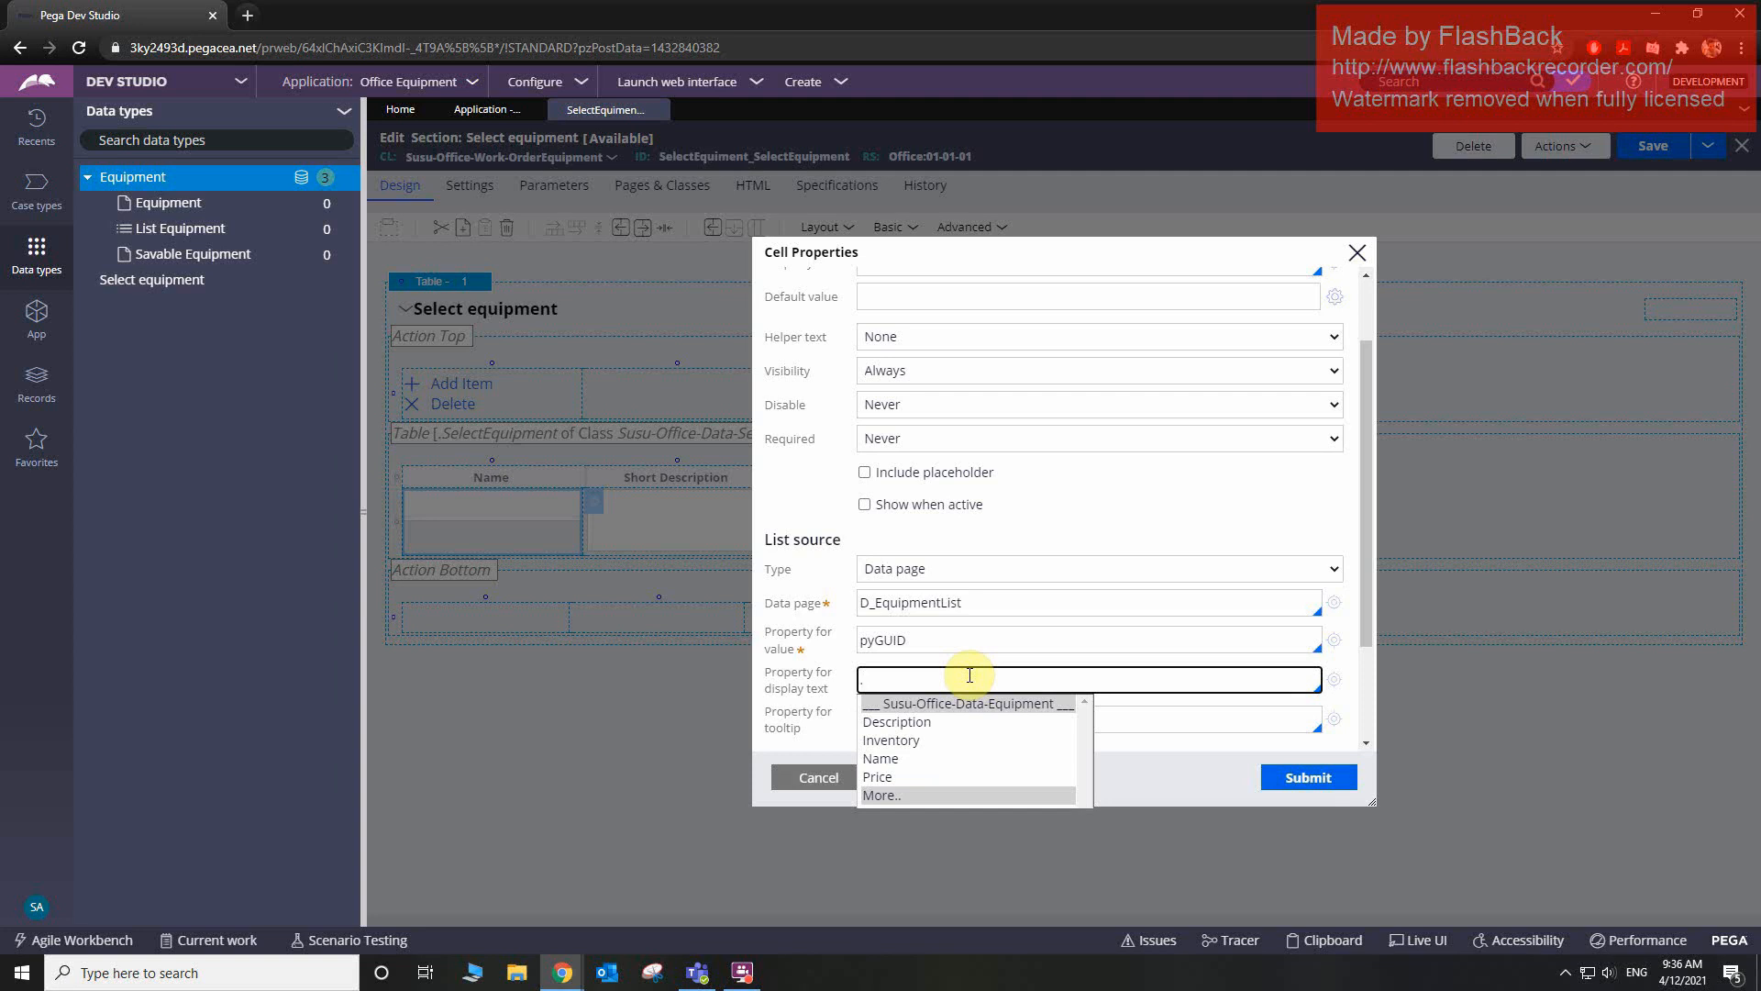
{"action": "type", "text": "."}
{"action": "left_click", "coordinate": [880, 758]}
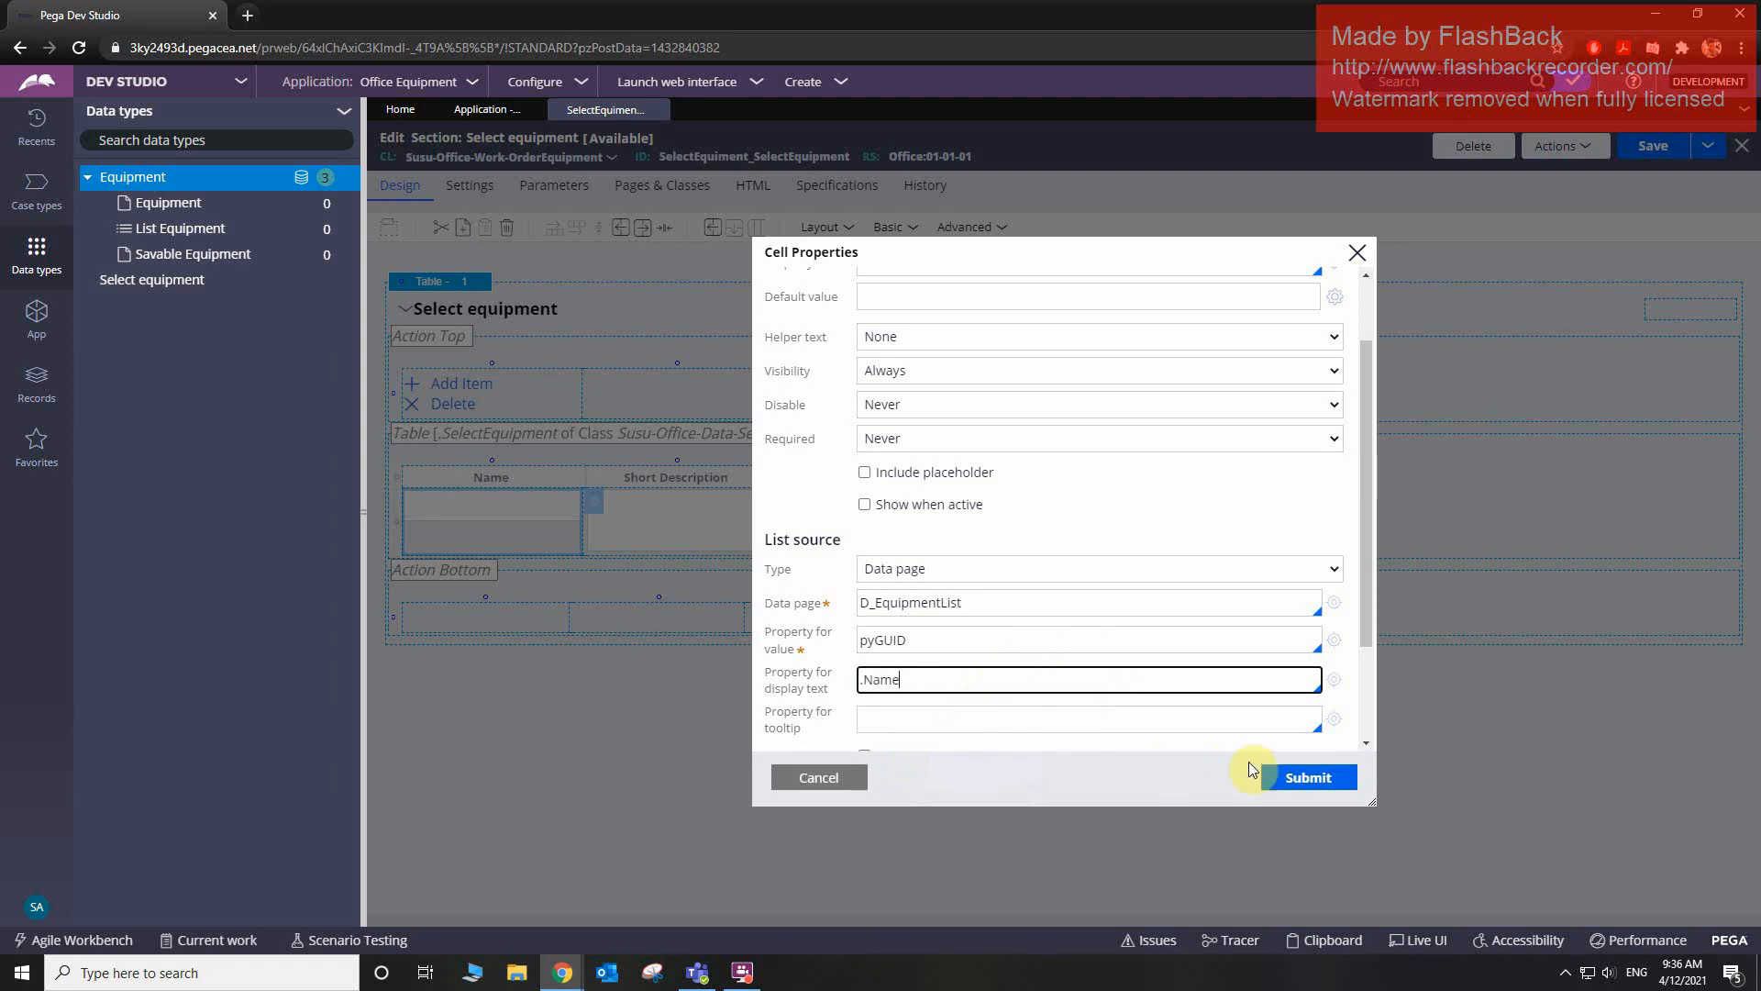
{"action": "left_click", "coordinate": [1281, 775]}
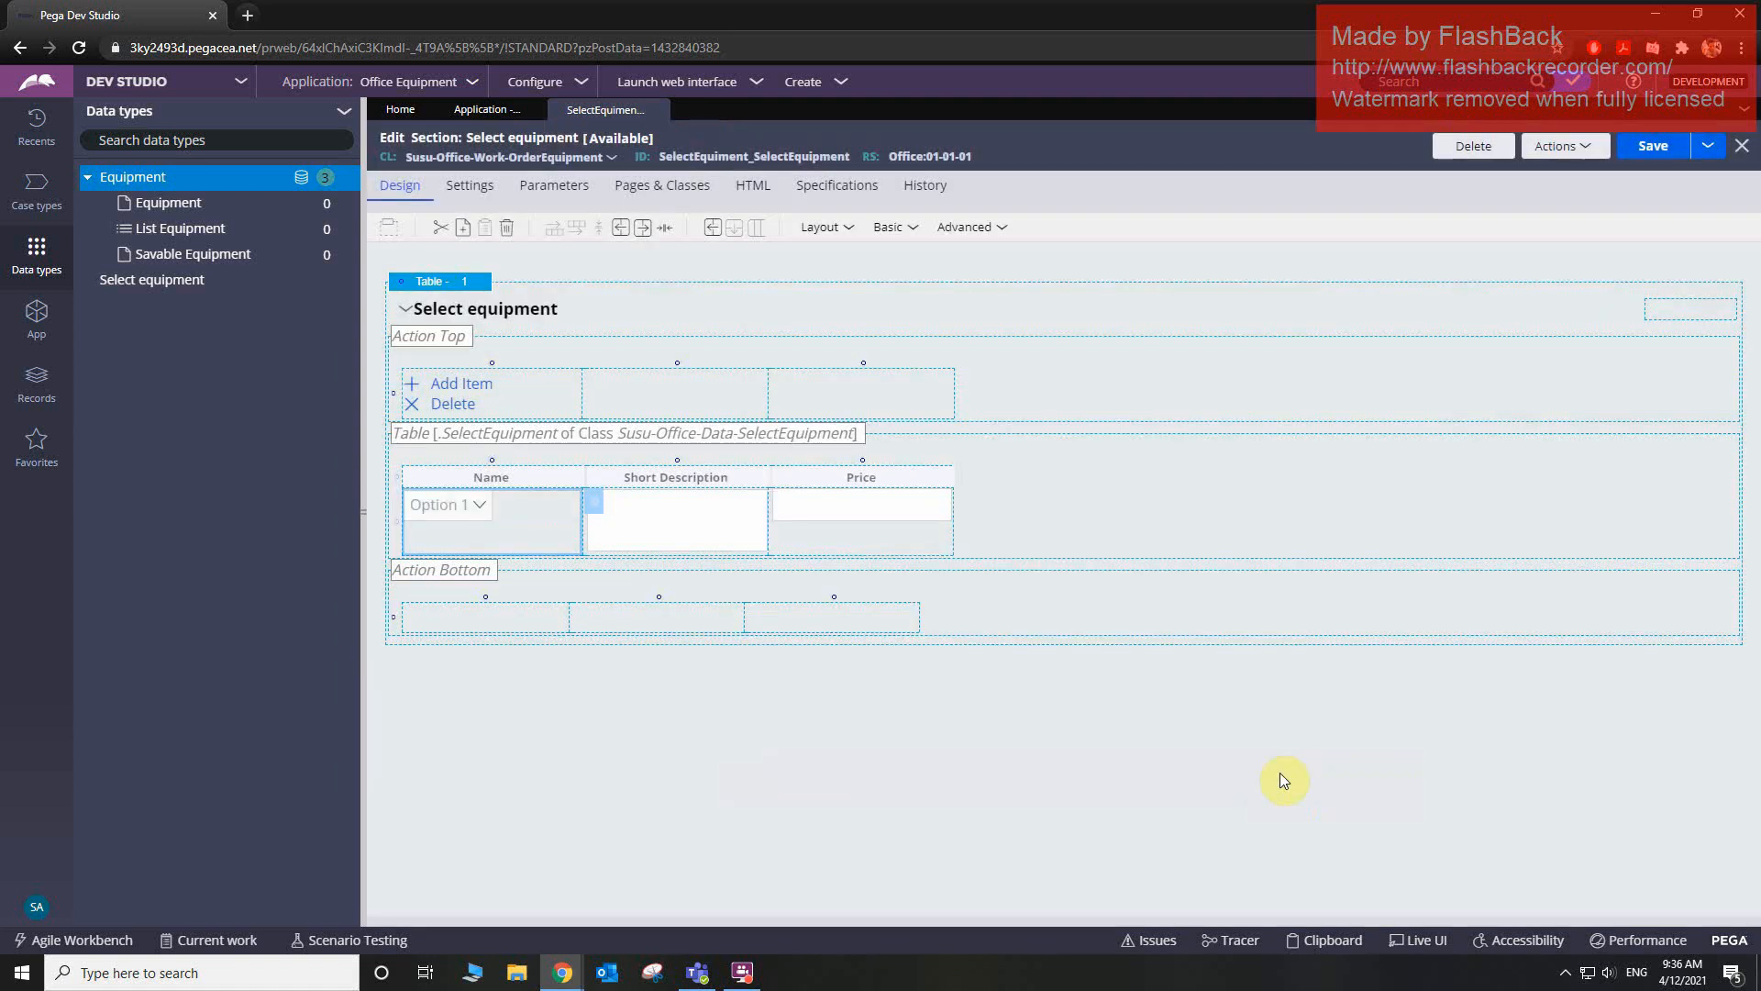
{"action": "left_click", "coordinate": [1655, 148]}
- Reopen the recent Order Equipment case and begin its Stage one assignment
{"action": "left_click", "coordinate": [37, 124]}
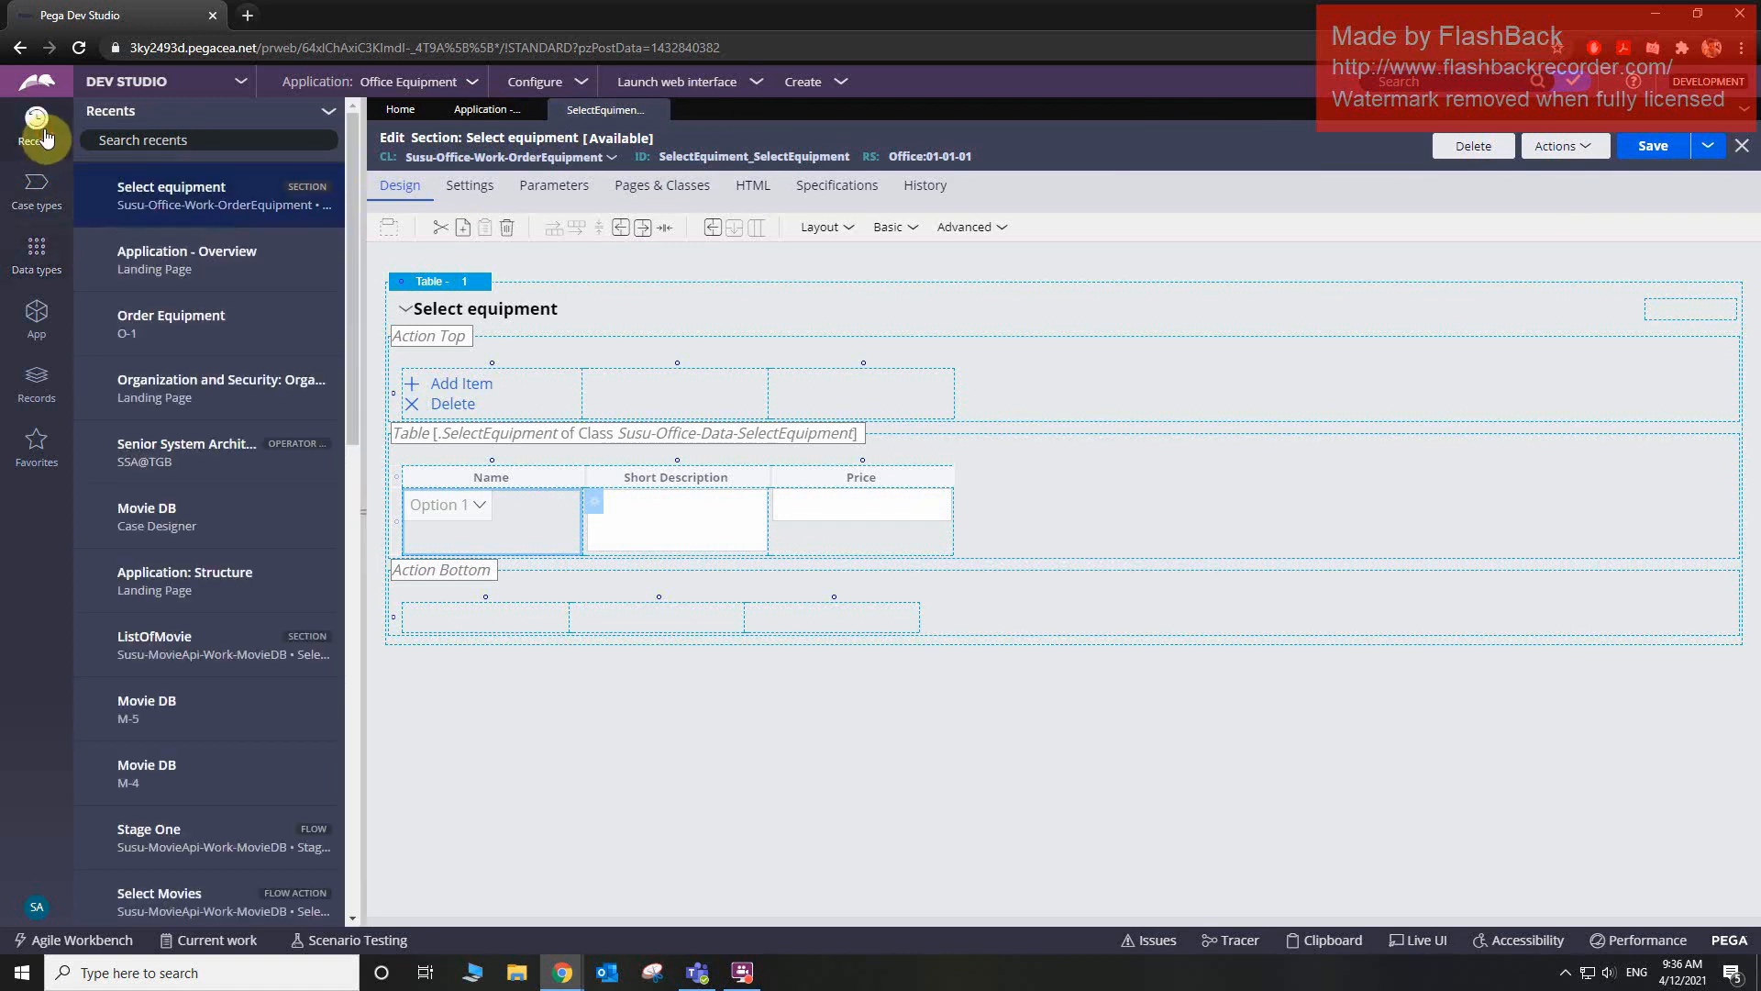
{"action": "left_click", "coordinate": [236, 322]}
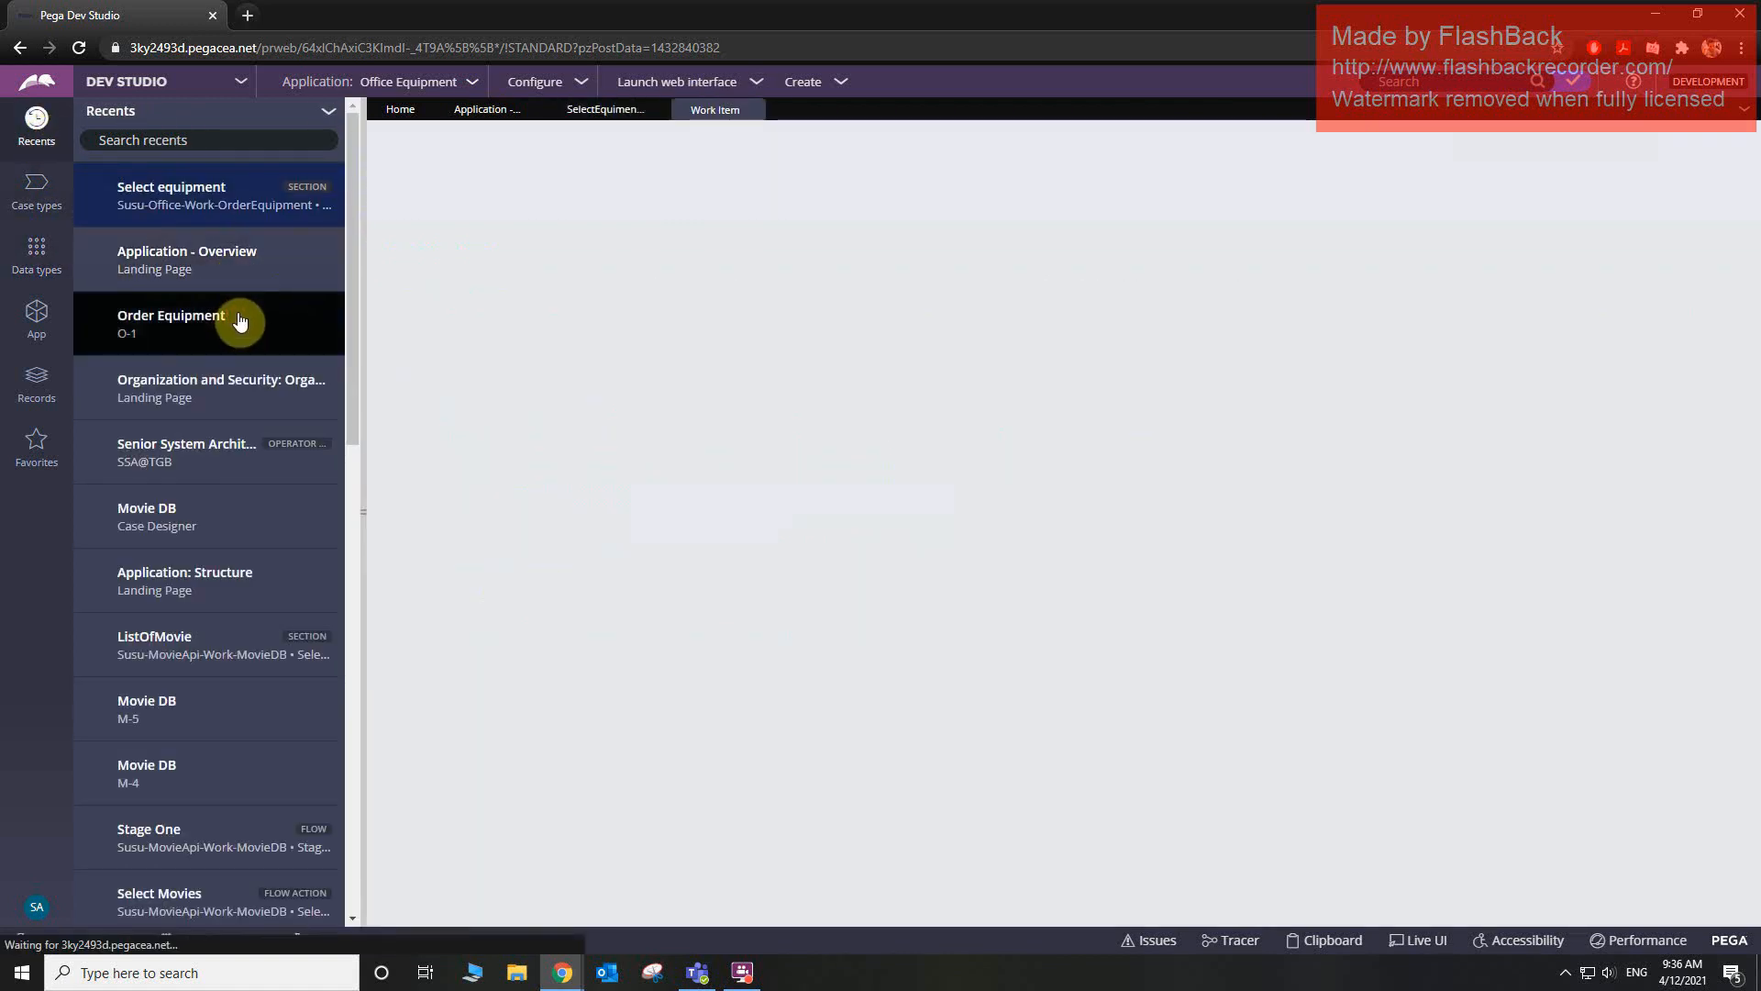
{"action": "left_click", "coordinate": [34, 193]}
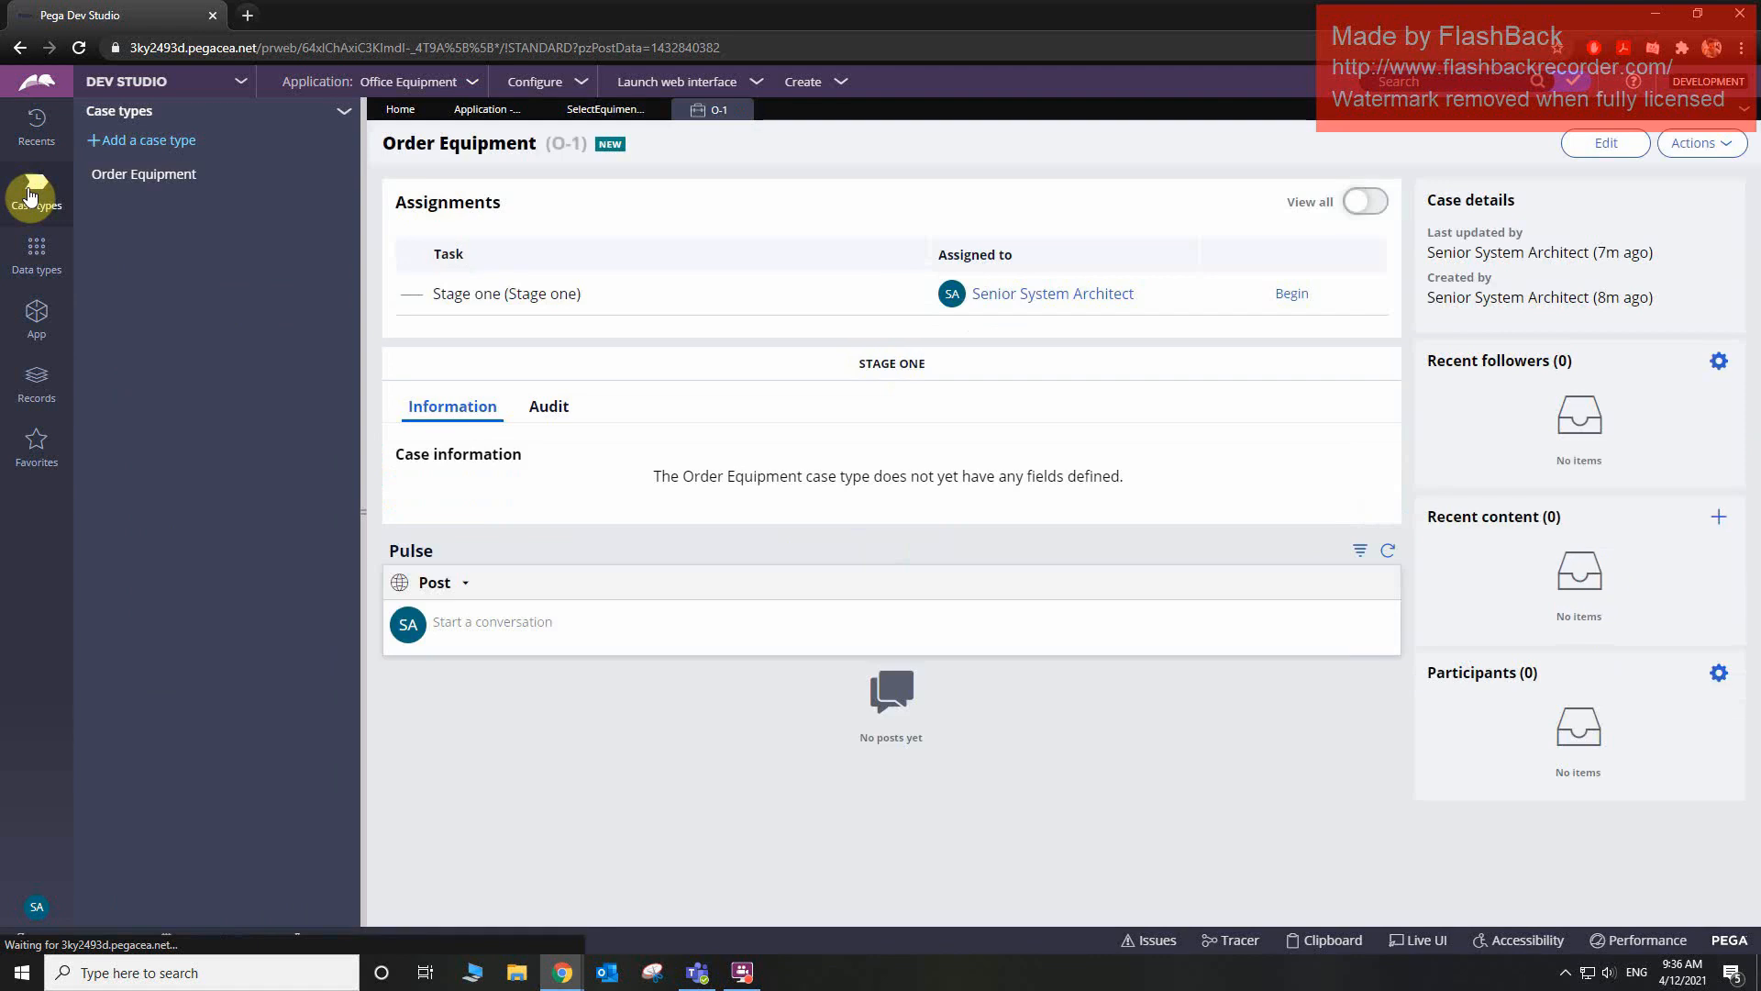
{"action": "left_click", "coordinate": [1293, 293]}
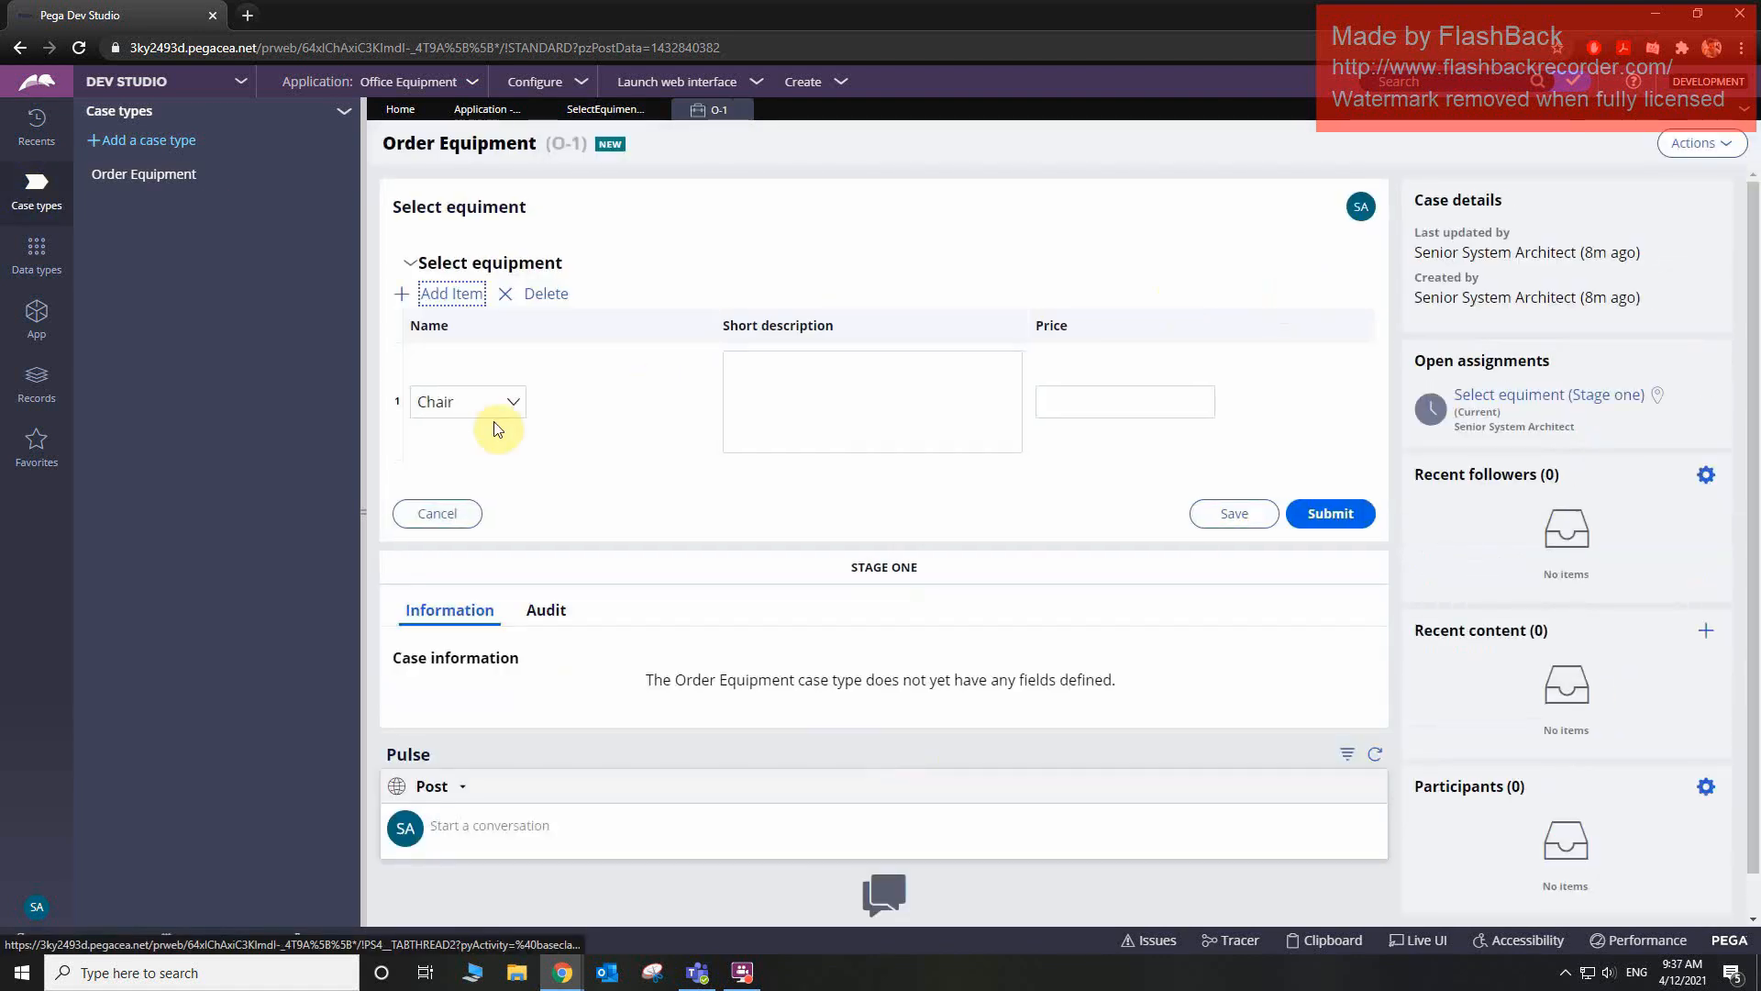
- Test the Name dropdown in the first equipment row by choosing Desk and switching it to MacBook Air
{"action": "left_click", "coordinate": [504, 401]}
{"action": "left_click", "coordinate": [494, 451]}
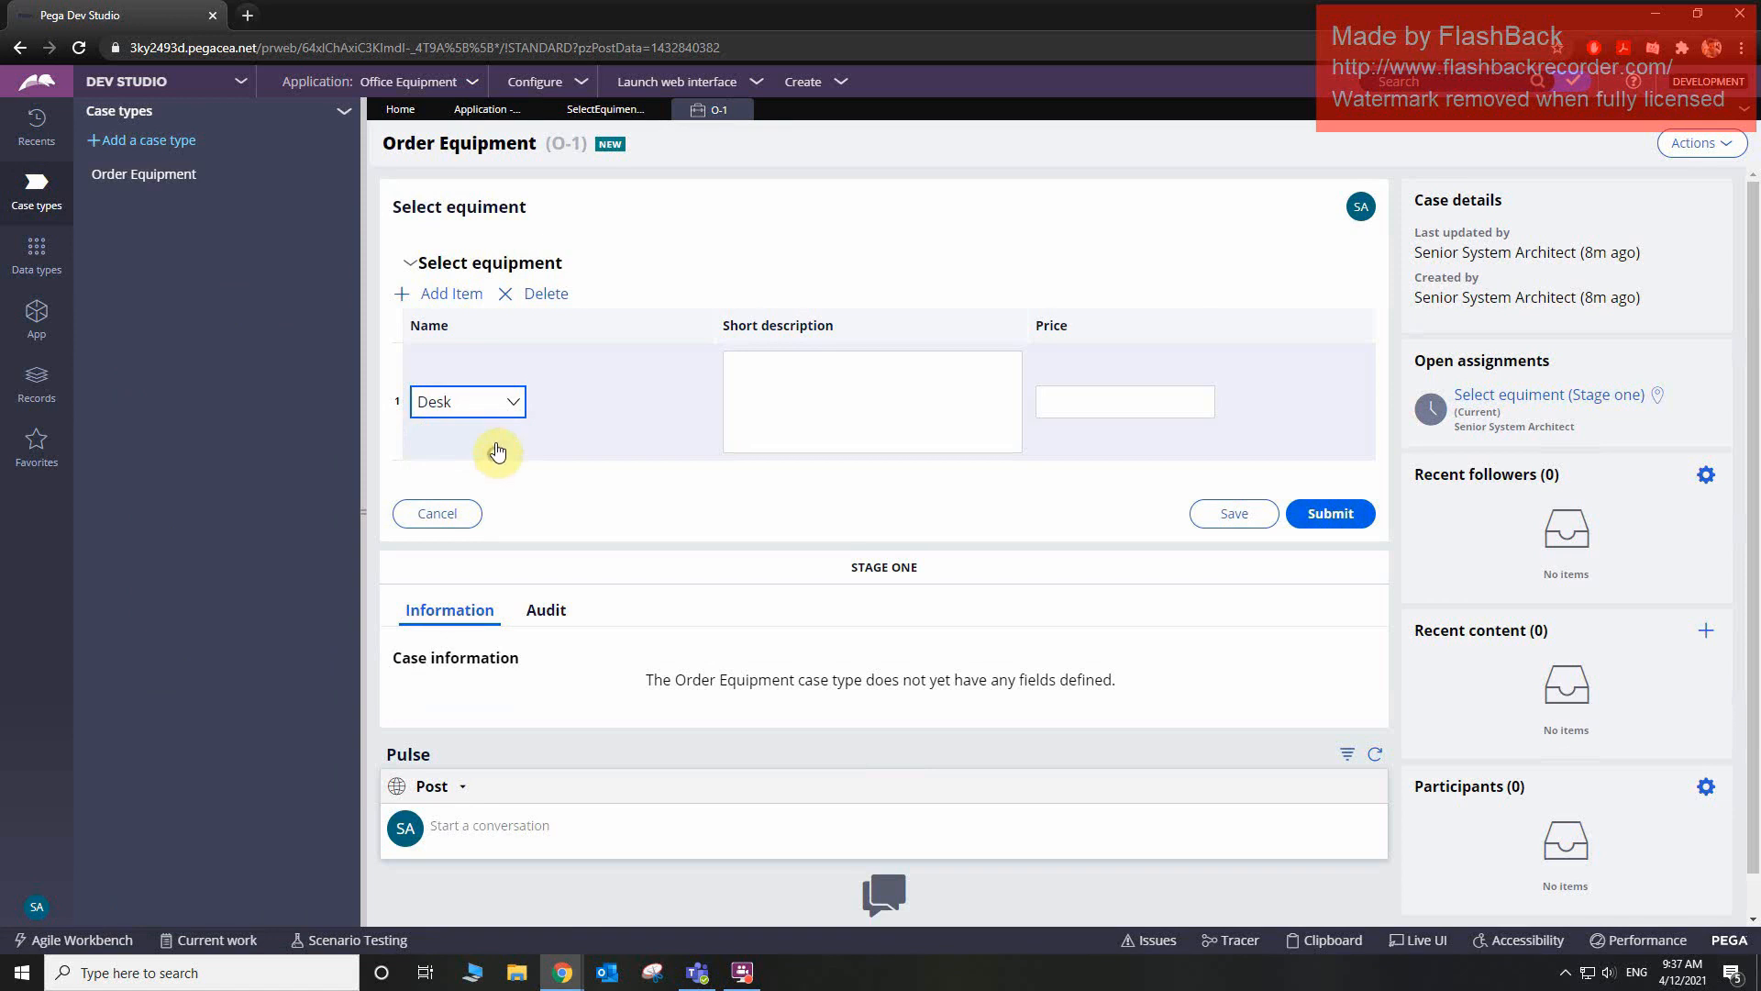
{"action": "left_click", "coordinate": [510, 411]}
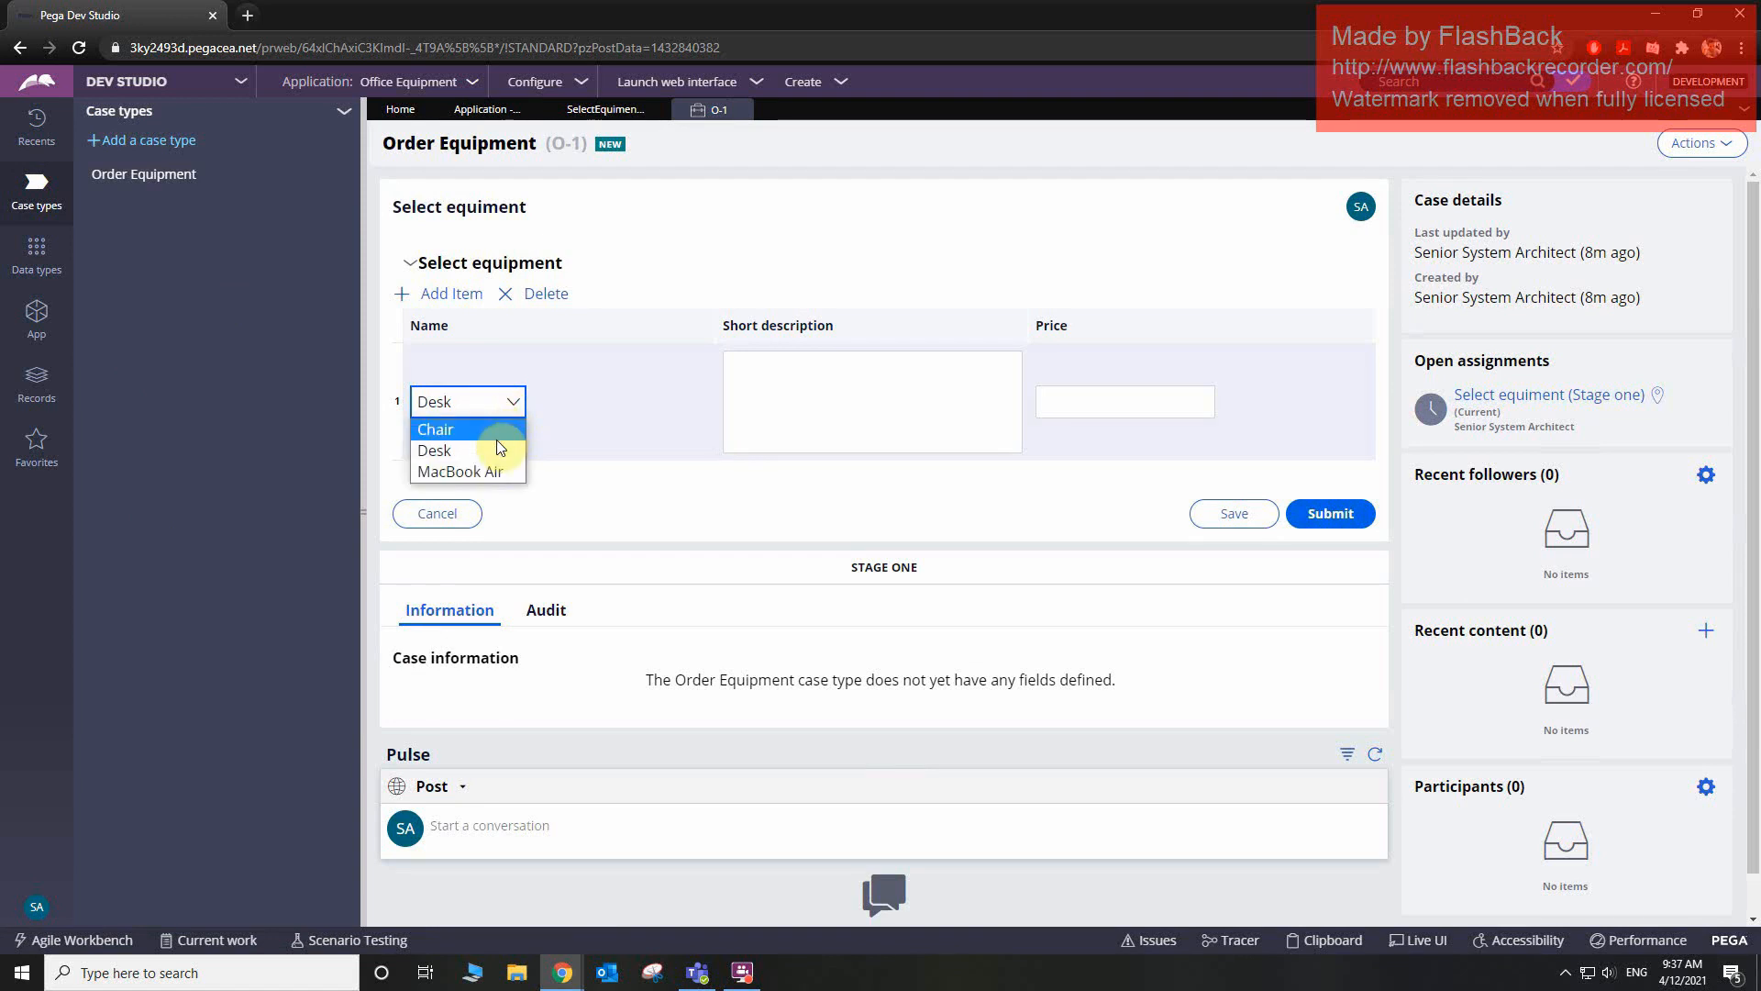
{"action": "left_click", "coordinate": [493, 470]}
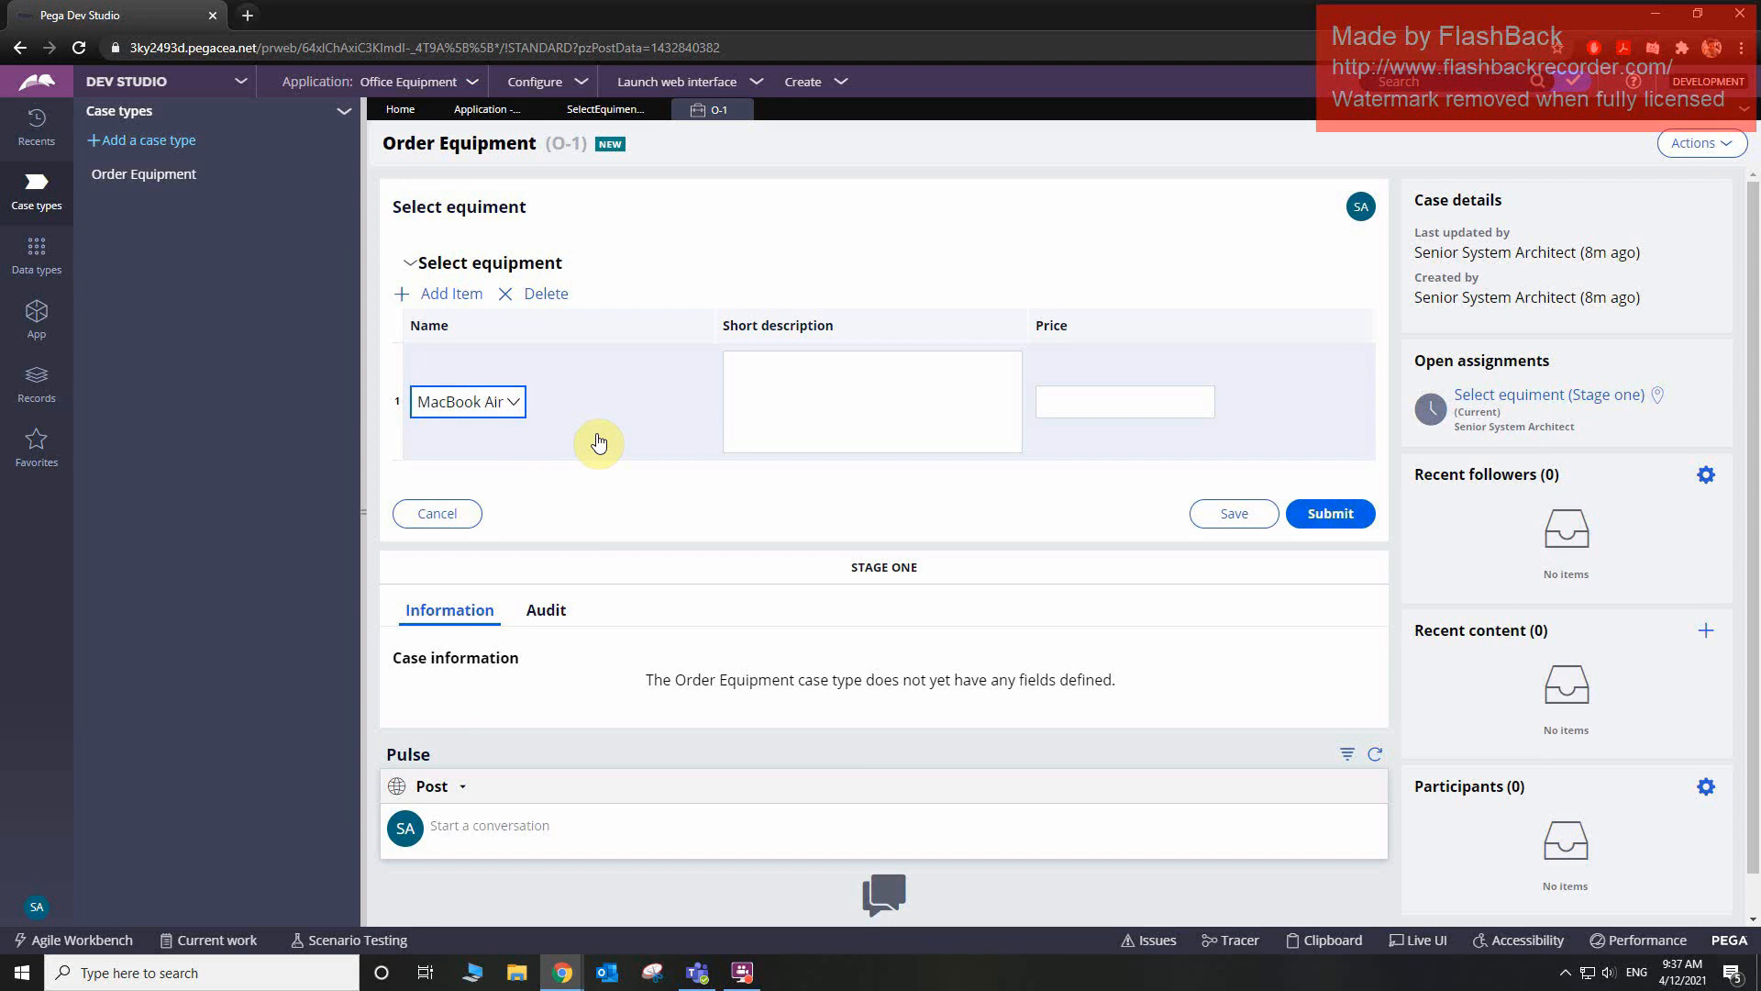
{"action": "left_click", "coordinate": [779, 386]}
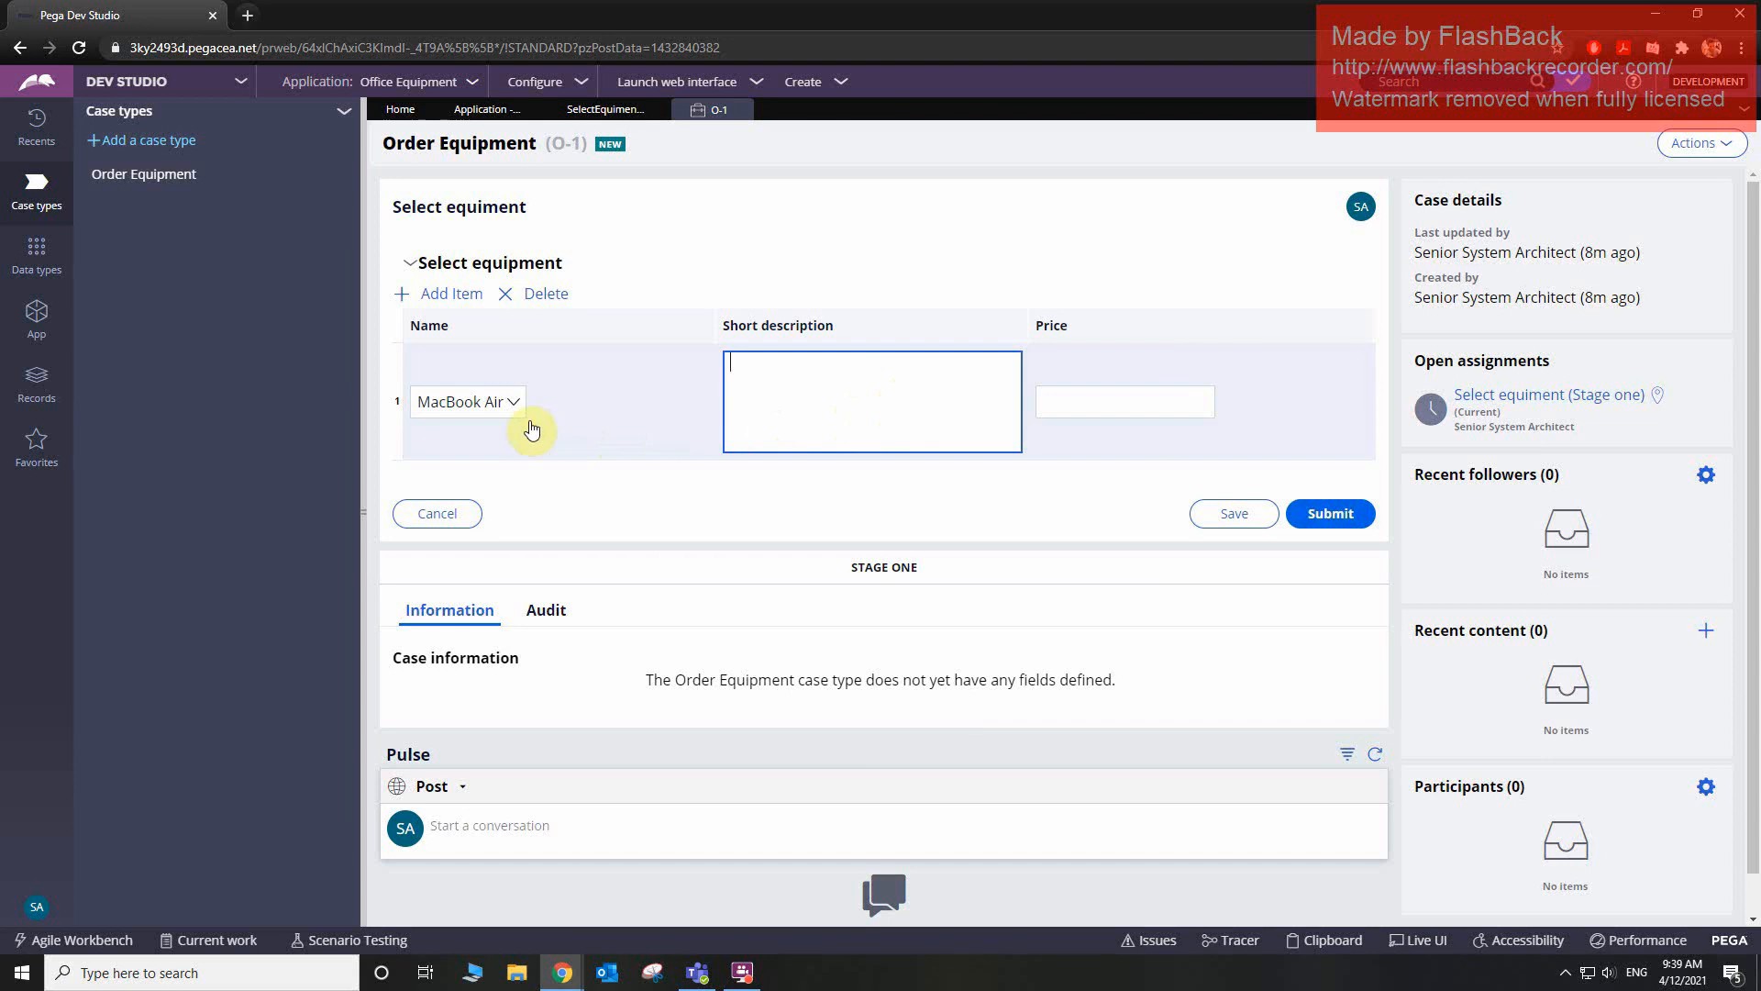
{"action": "left_click", "coordinate": [507, 405]}
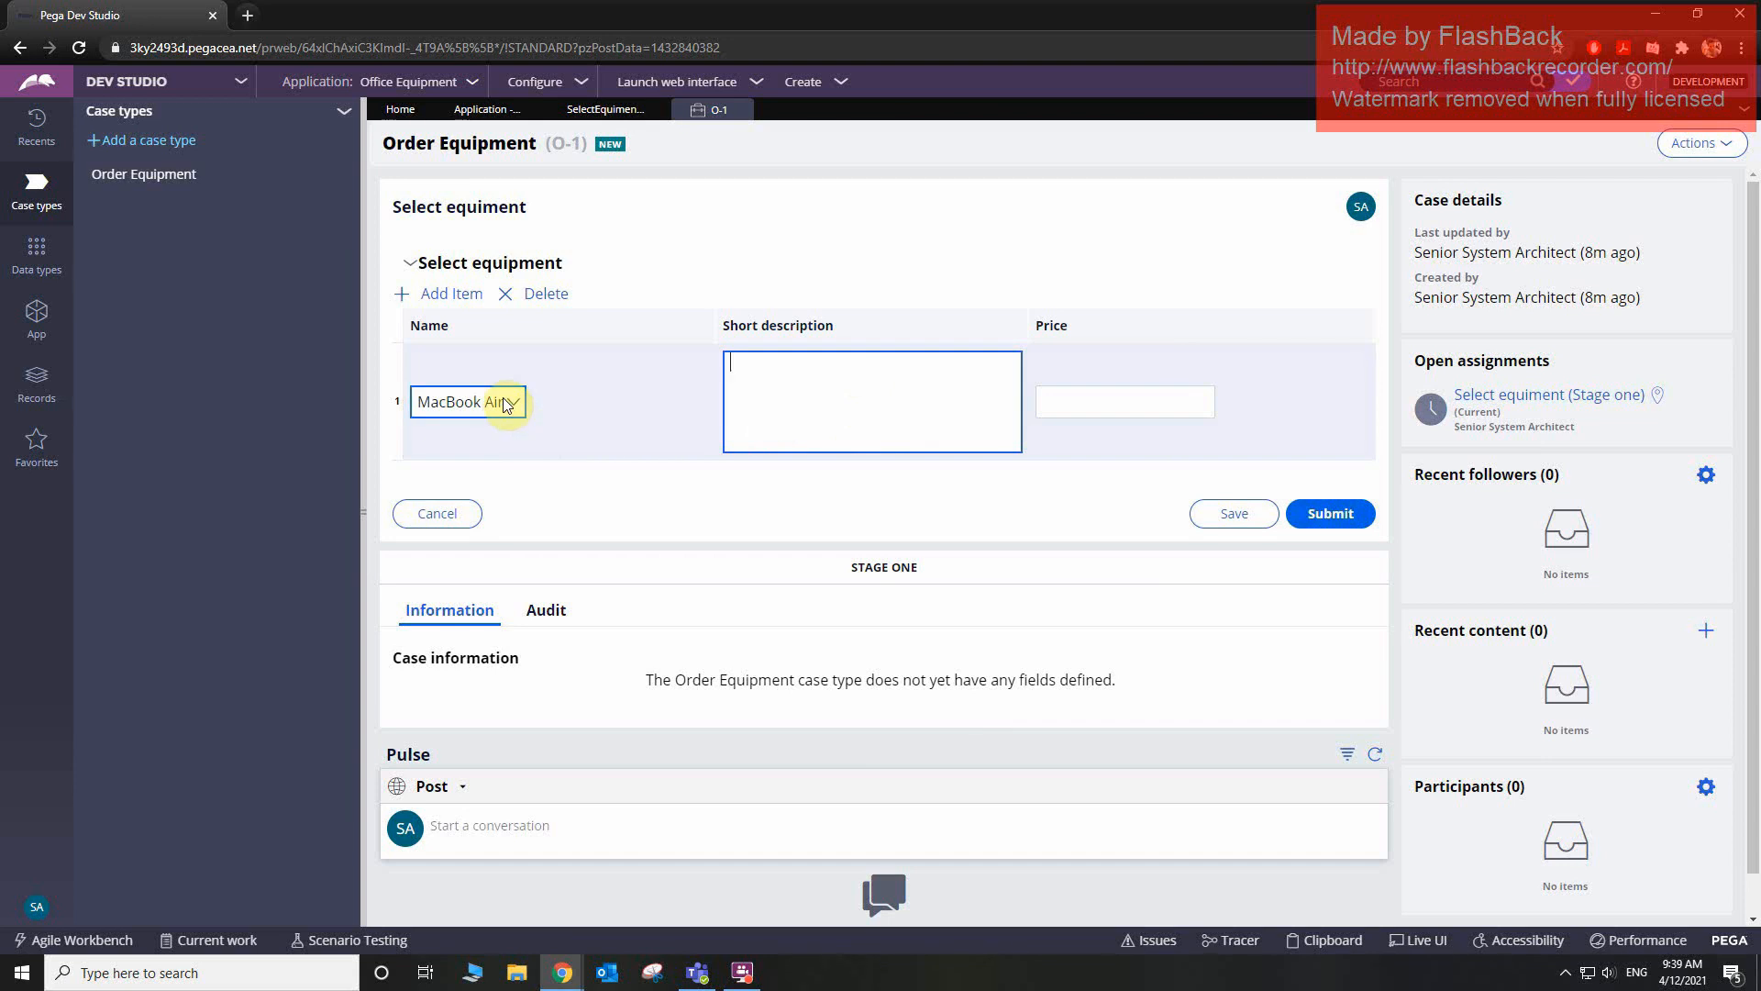
- Open the Equipment data type's records and examine the Chair record's description
{"action": "left_click", "coordinate": [38, 252]}
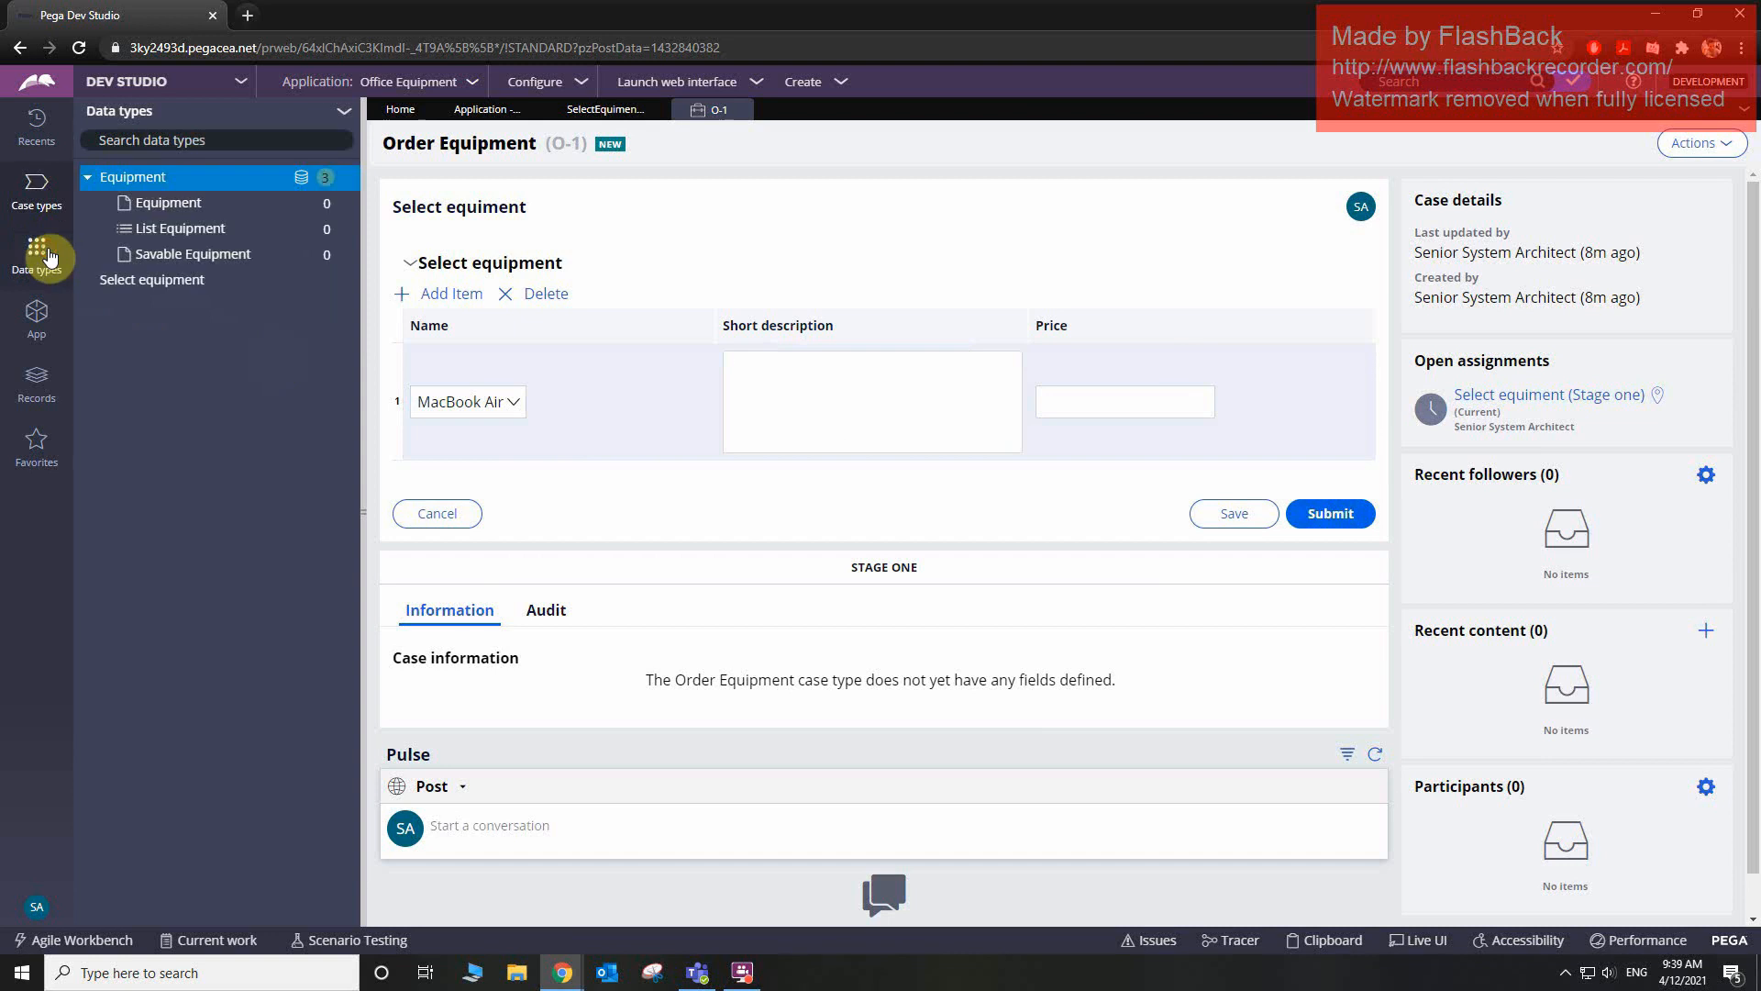
{"action": "left_click", "coordinate": [302, 183]}
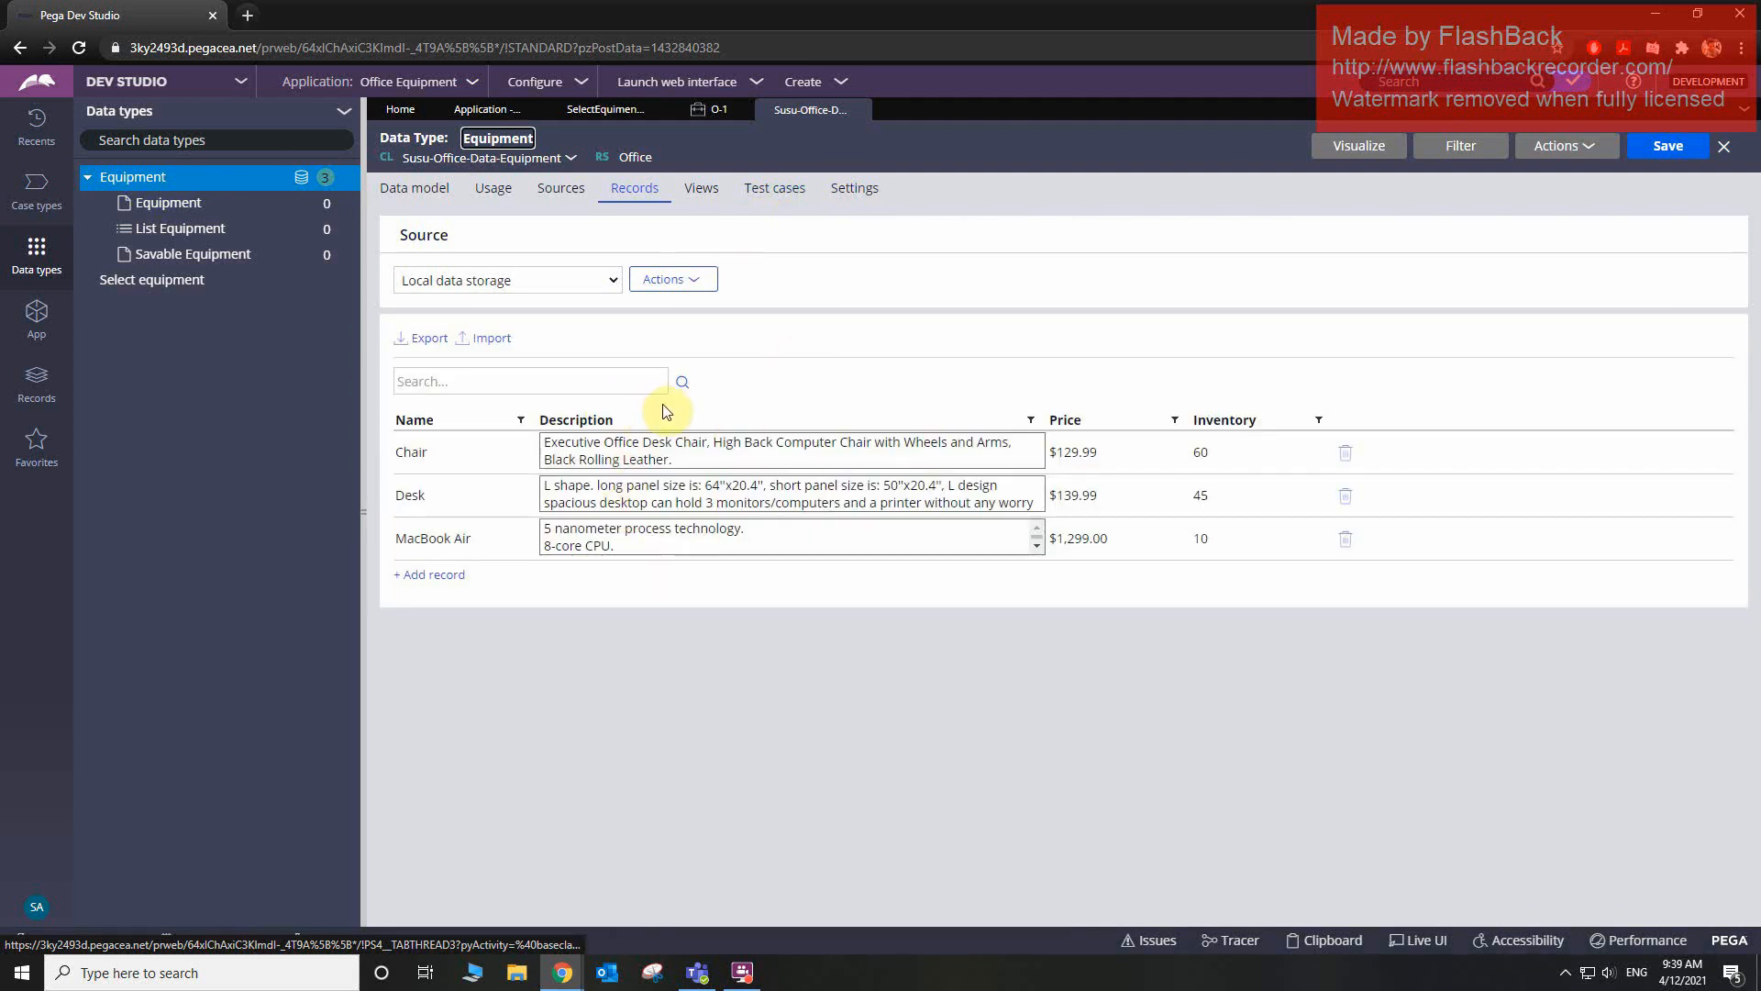
{"action": "left_click", "coordinate": [706, 447]}
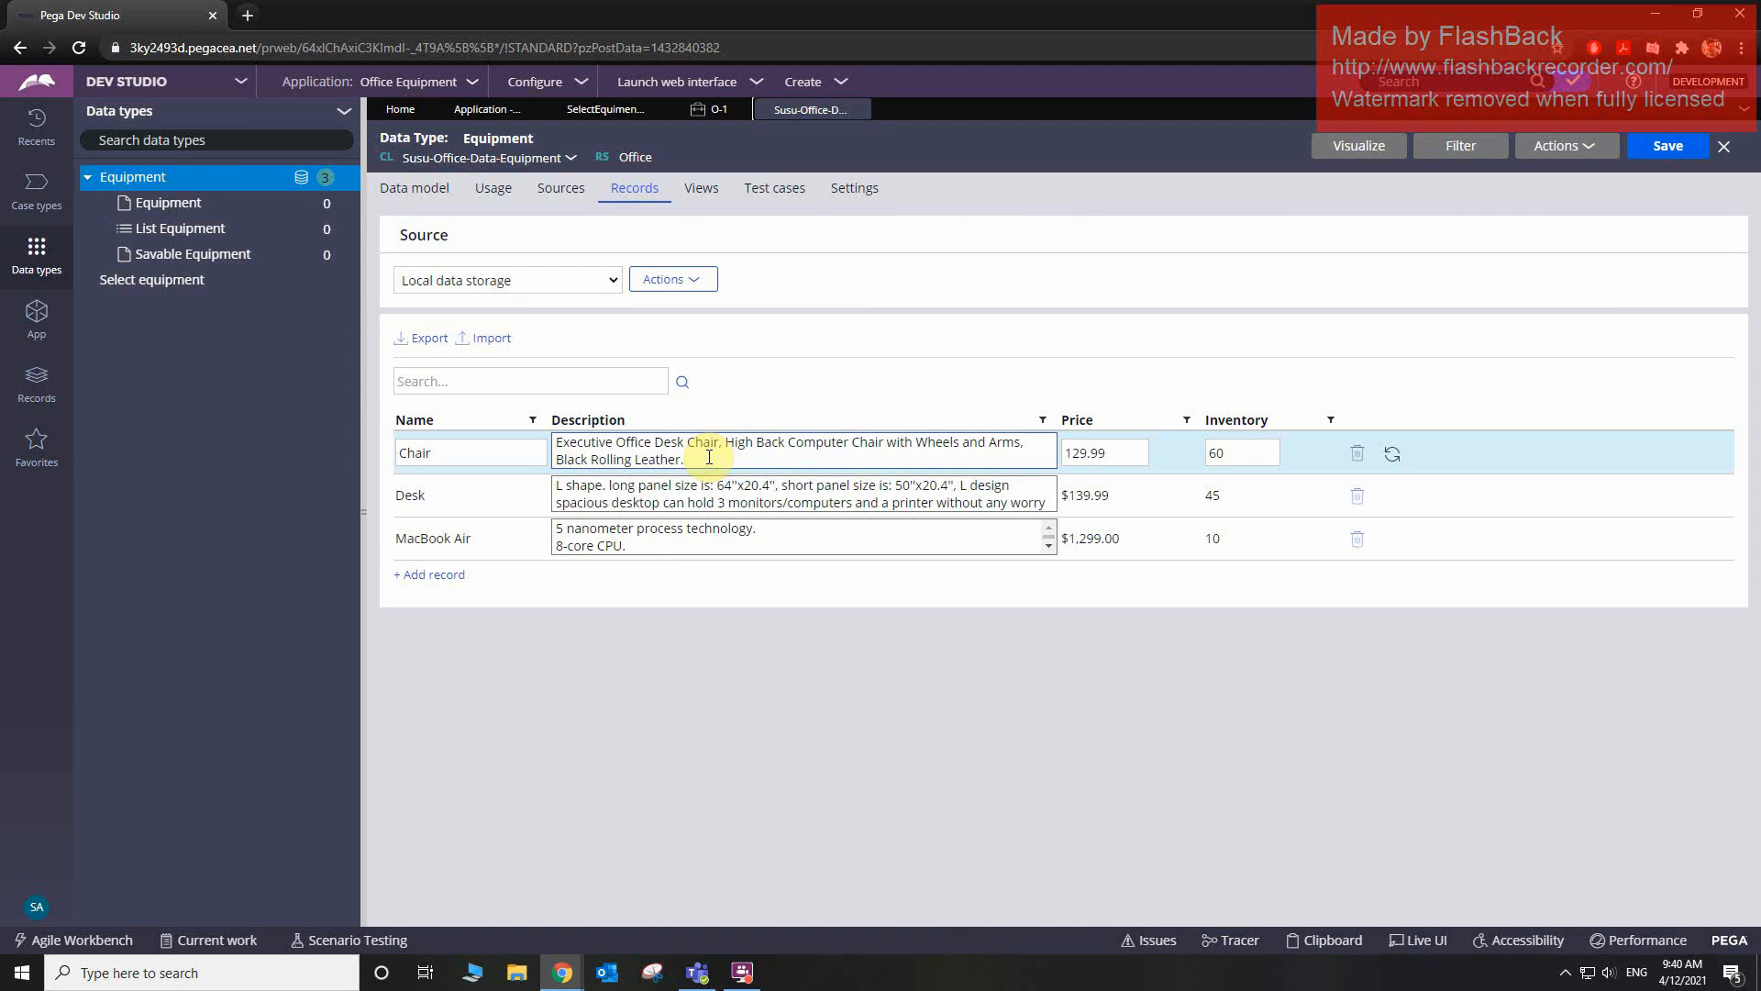
{"action": "triple_click", "coordinate": [710, 458]}
{"action": "mouse_move", "coordinate": [709, 458]}
{"action": "left_mouse_down"}
{"action": "mouse_move", "coordinate": [614, 461]}
{"action": "mouse_move", "coordinate": [695, 464]}
{"action": "mouse_move", "coordinate": [675, 458]}
{"action": "left_mouse_up"}
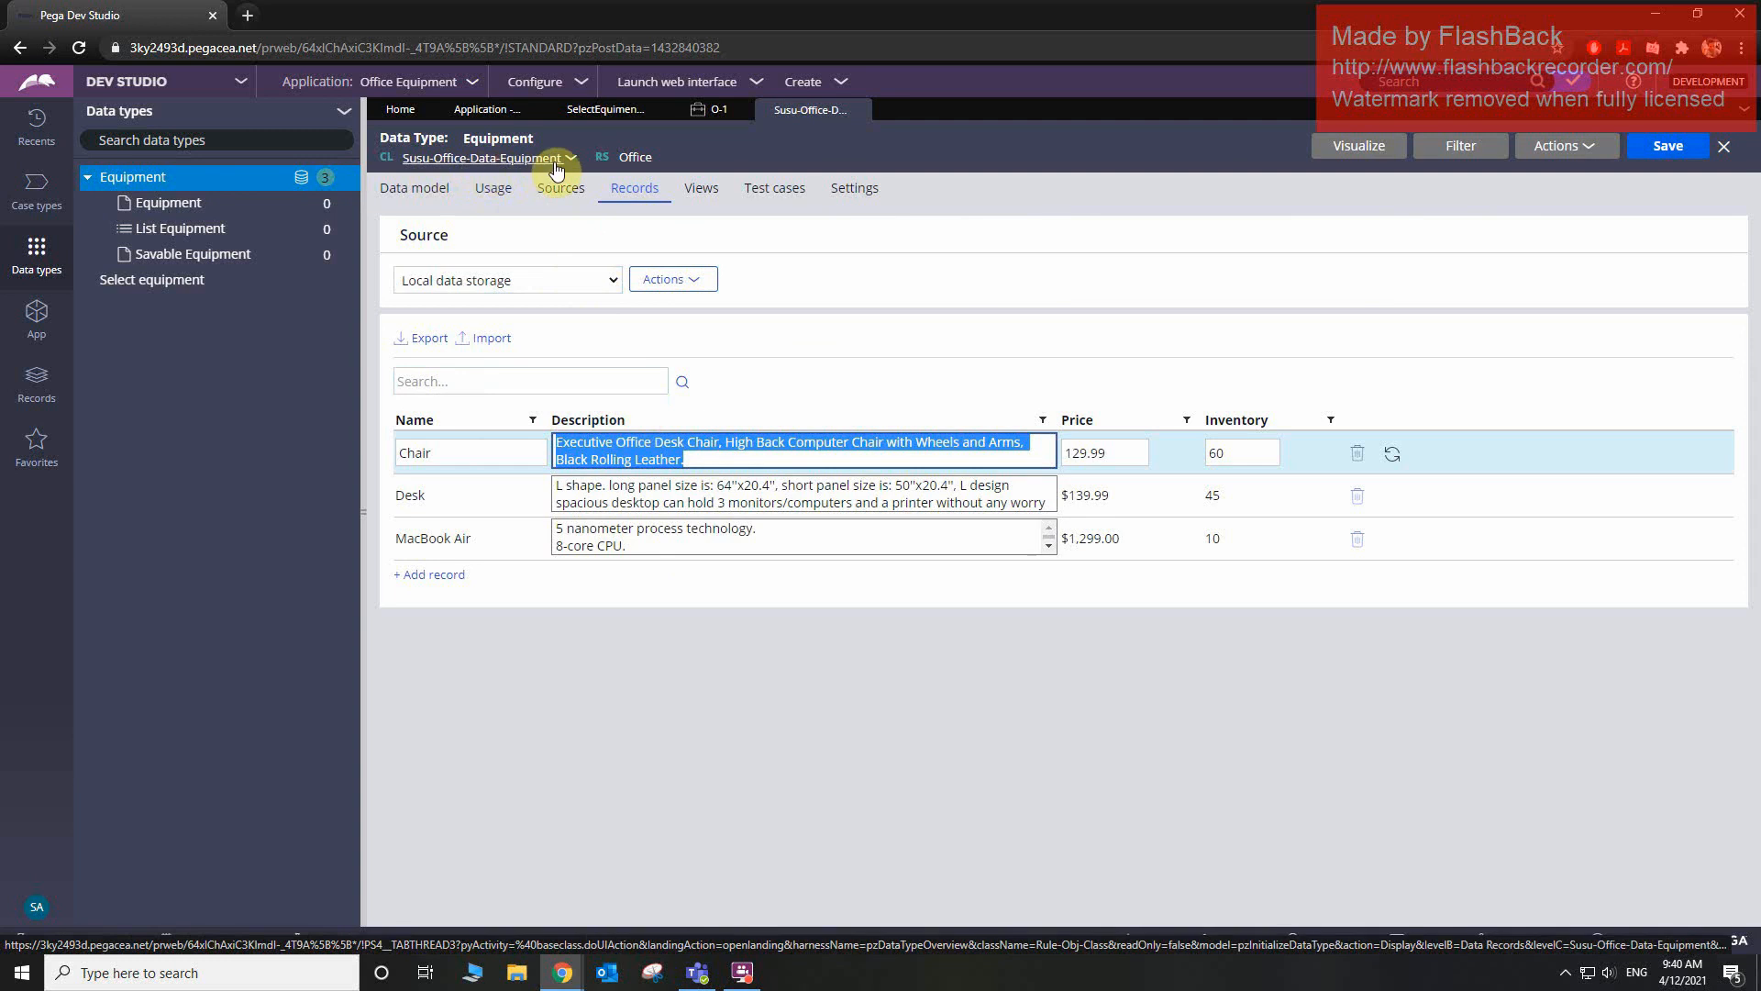
{"action": "left_click", "coordinate": [714, 109]}
{"action": "left_click", "coordinate": [787, 389]}
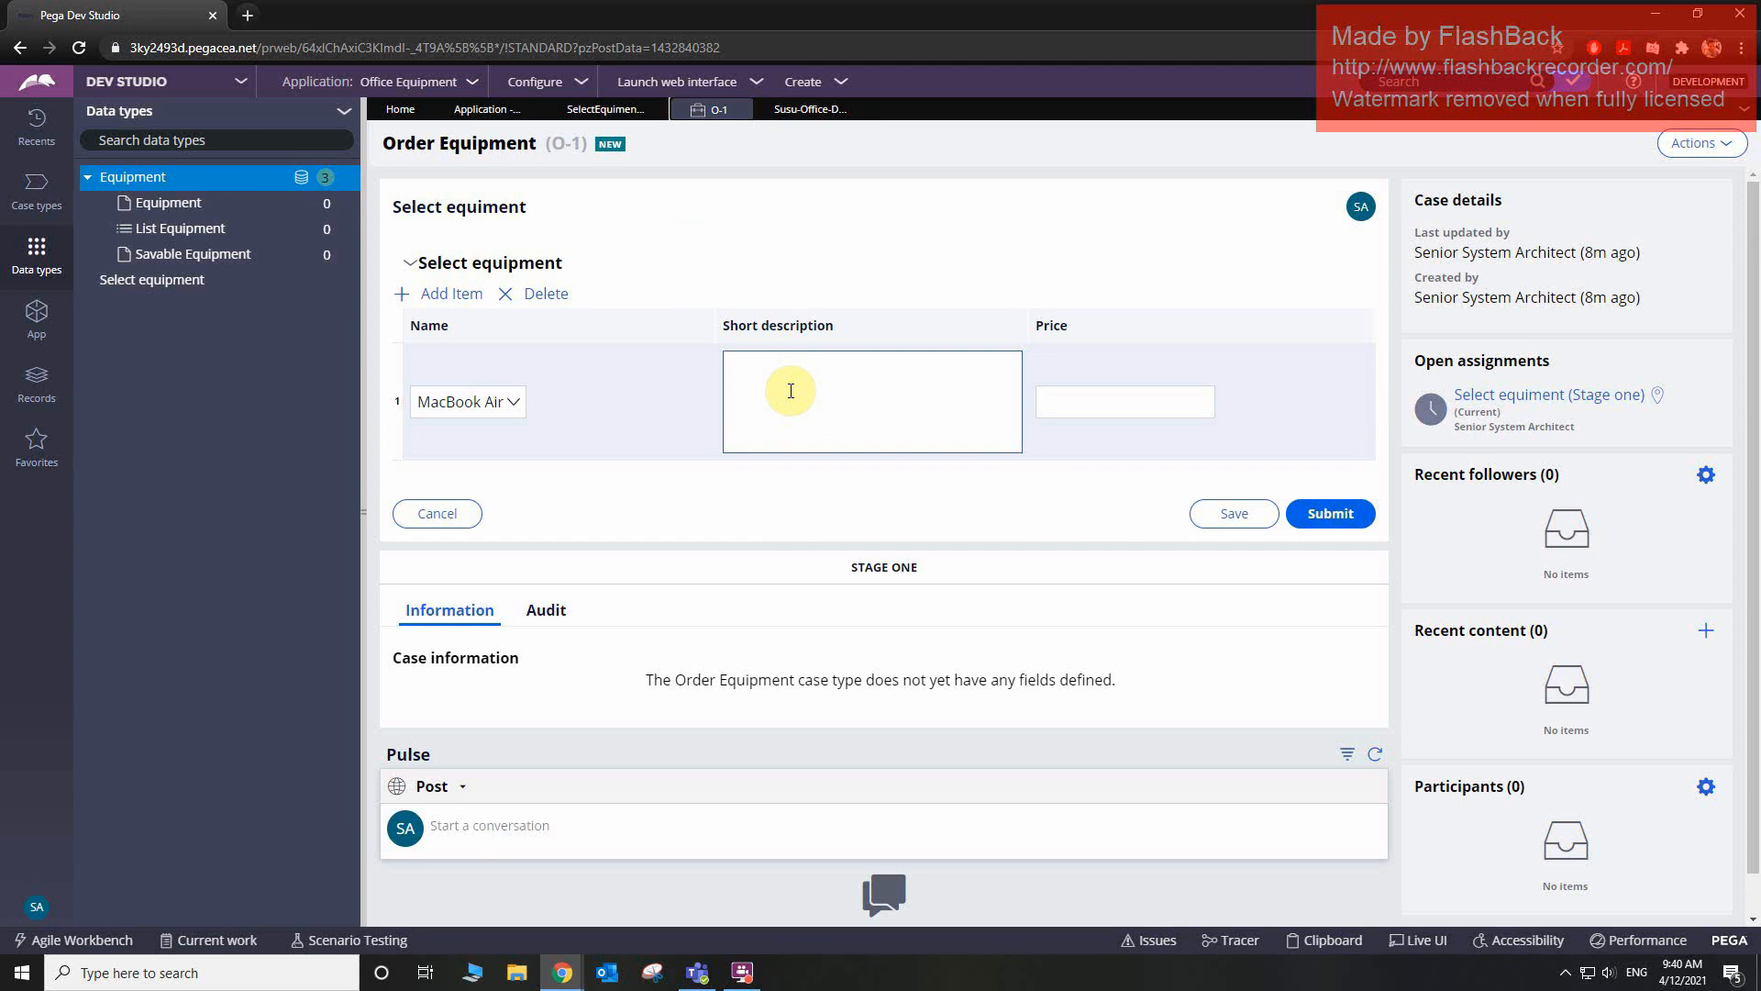
{"action": "left_click", "coordinate": [816, 74]}
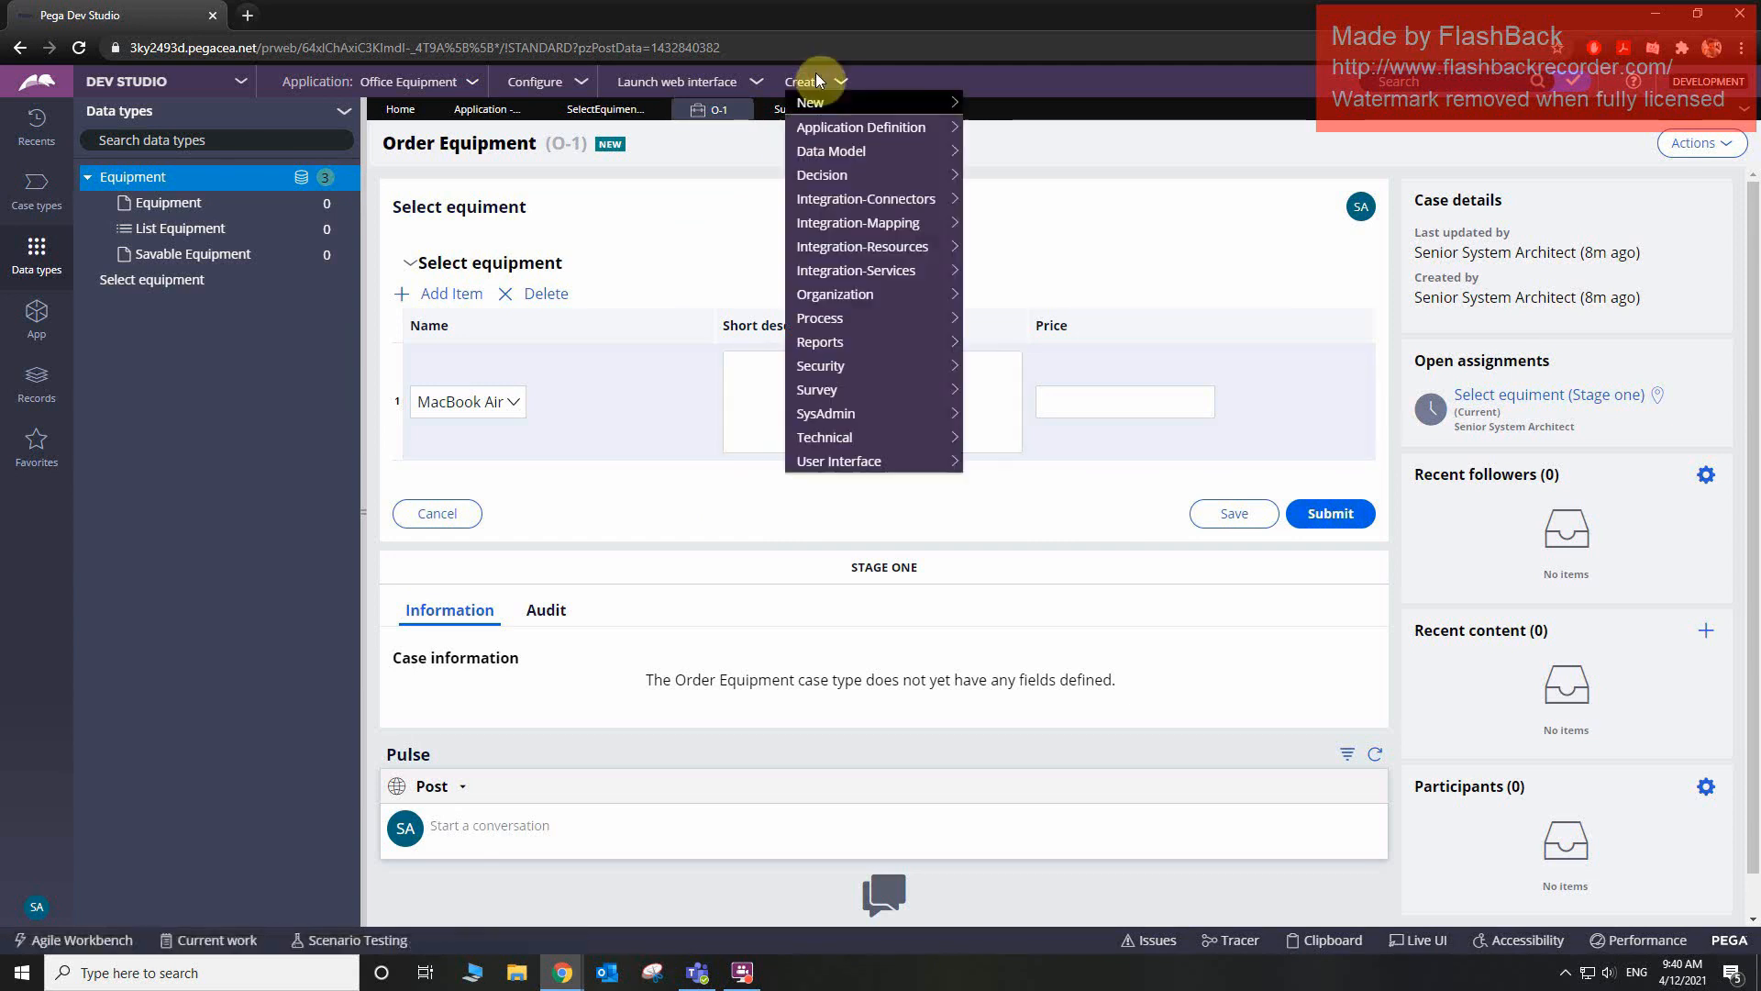
{"action": "mouse_move", "coordinate": [829, 108]}
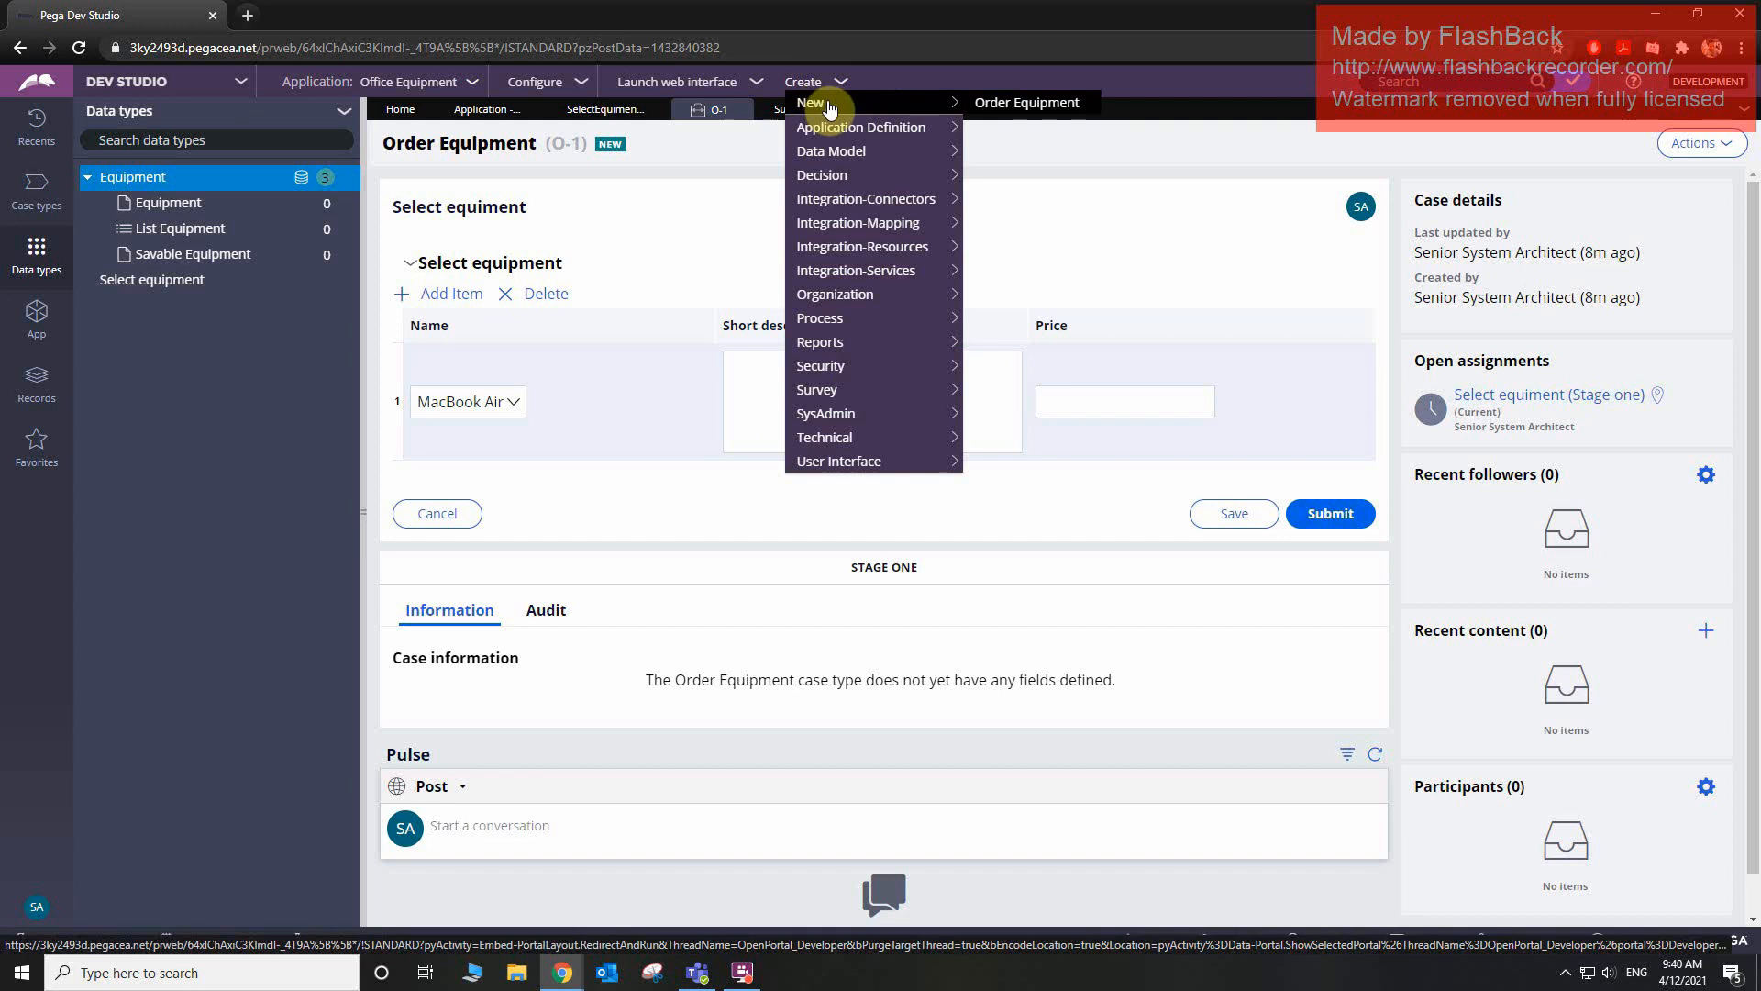
{"action": "mouse_move", "coordinate": [835, 152]}
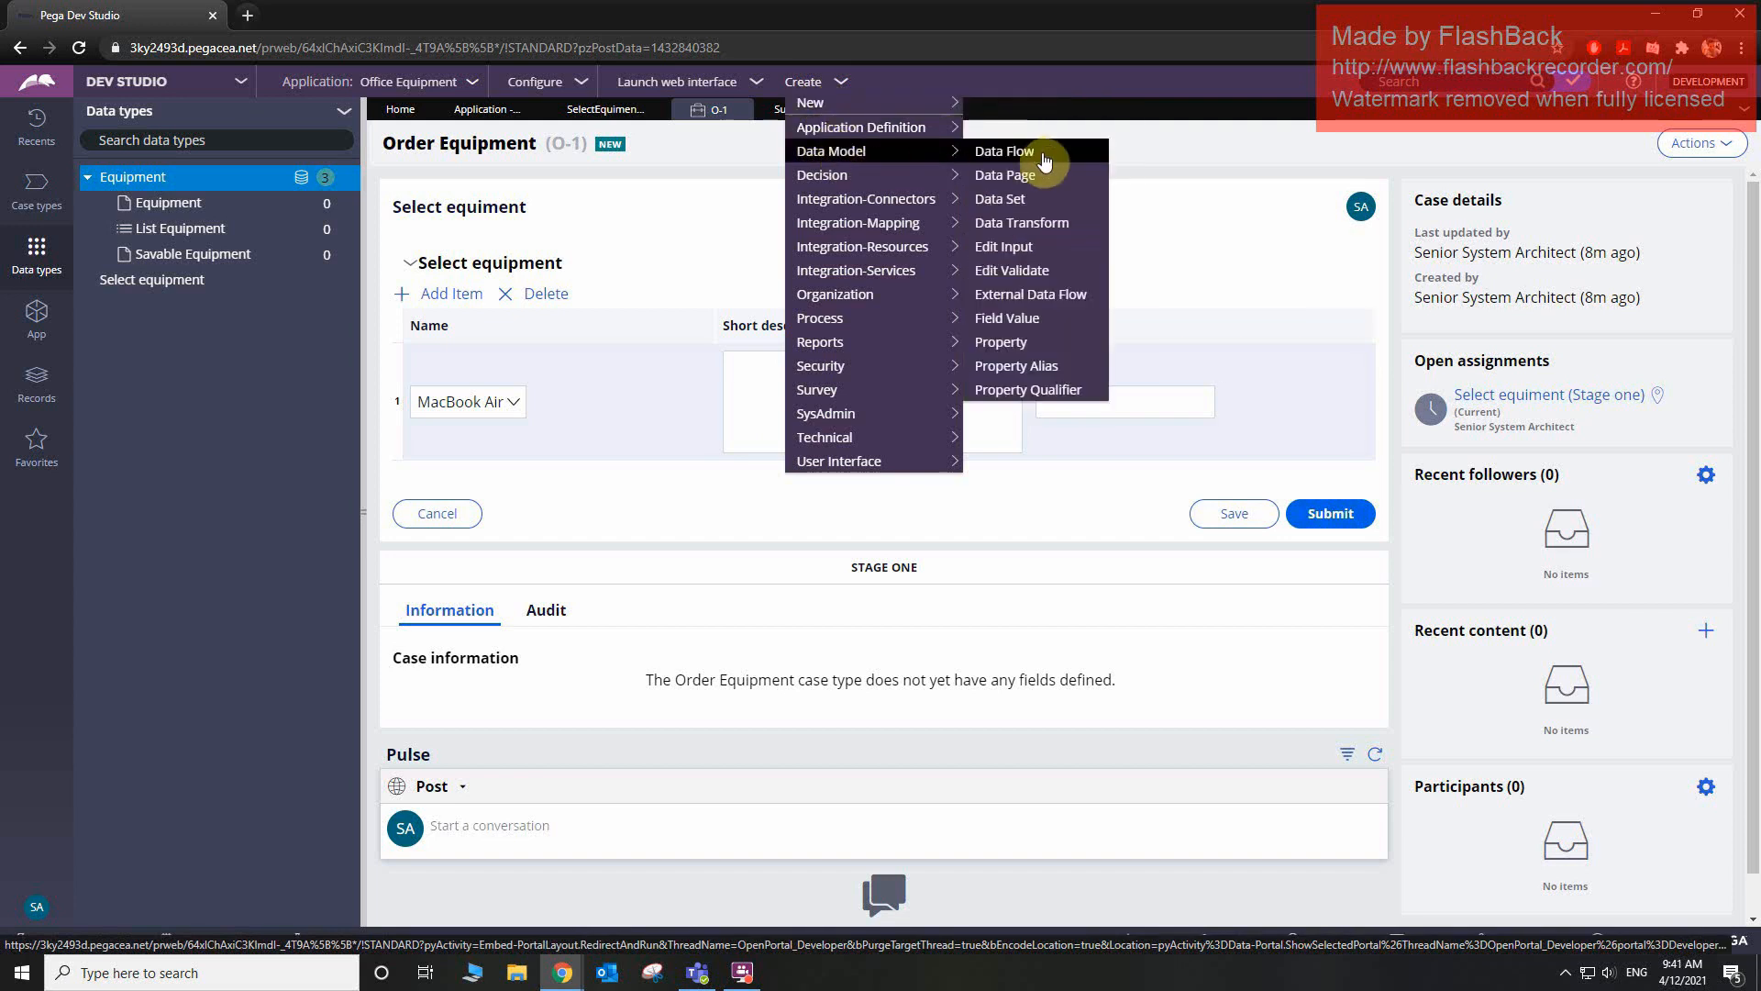
{"action": "left_click", "coordinate": [1047, 227]}
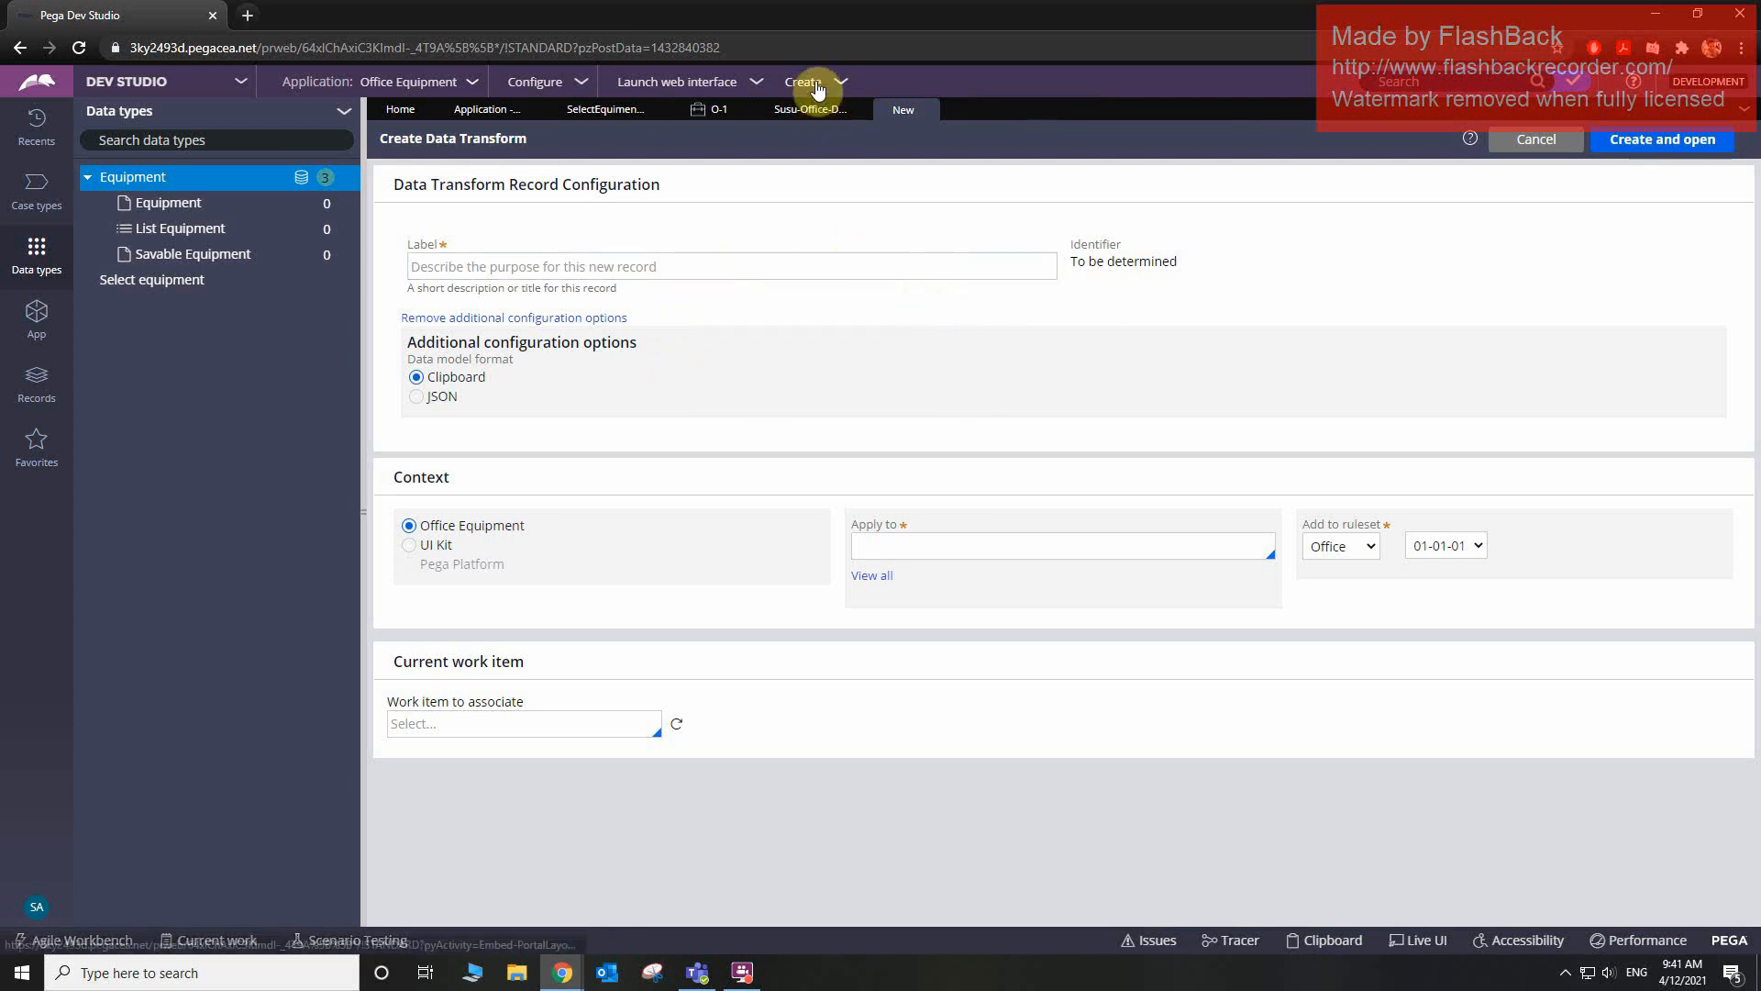
{"action": "left_click", "coordinate": [916, 546]}
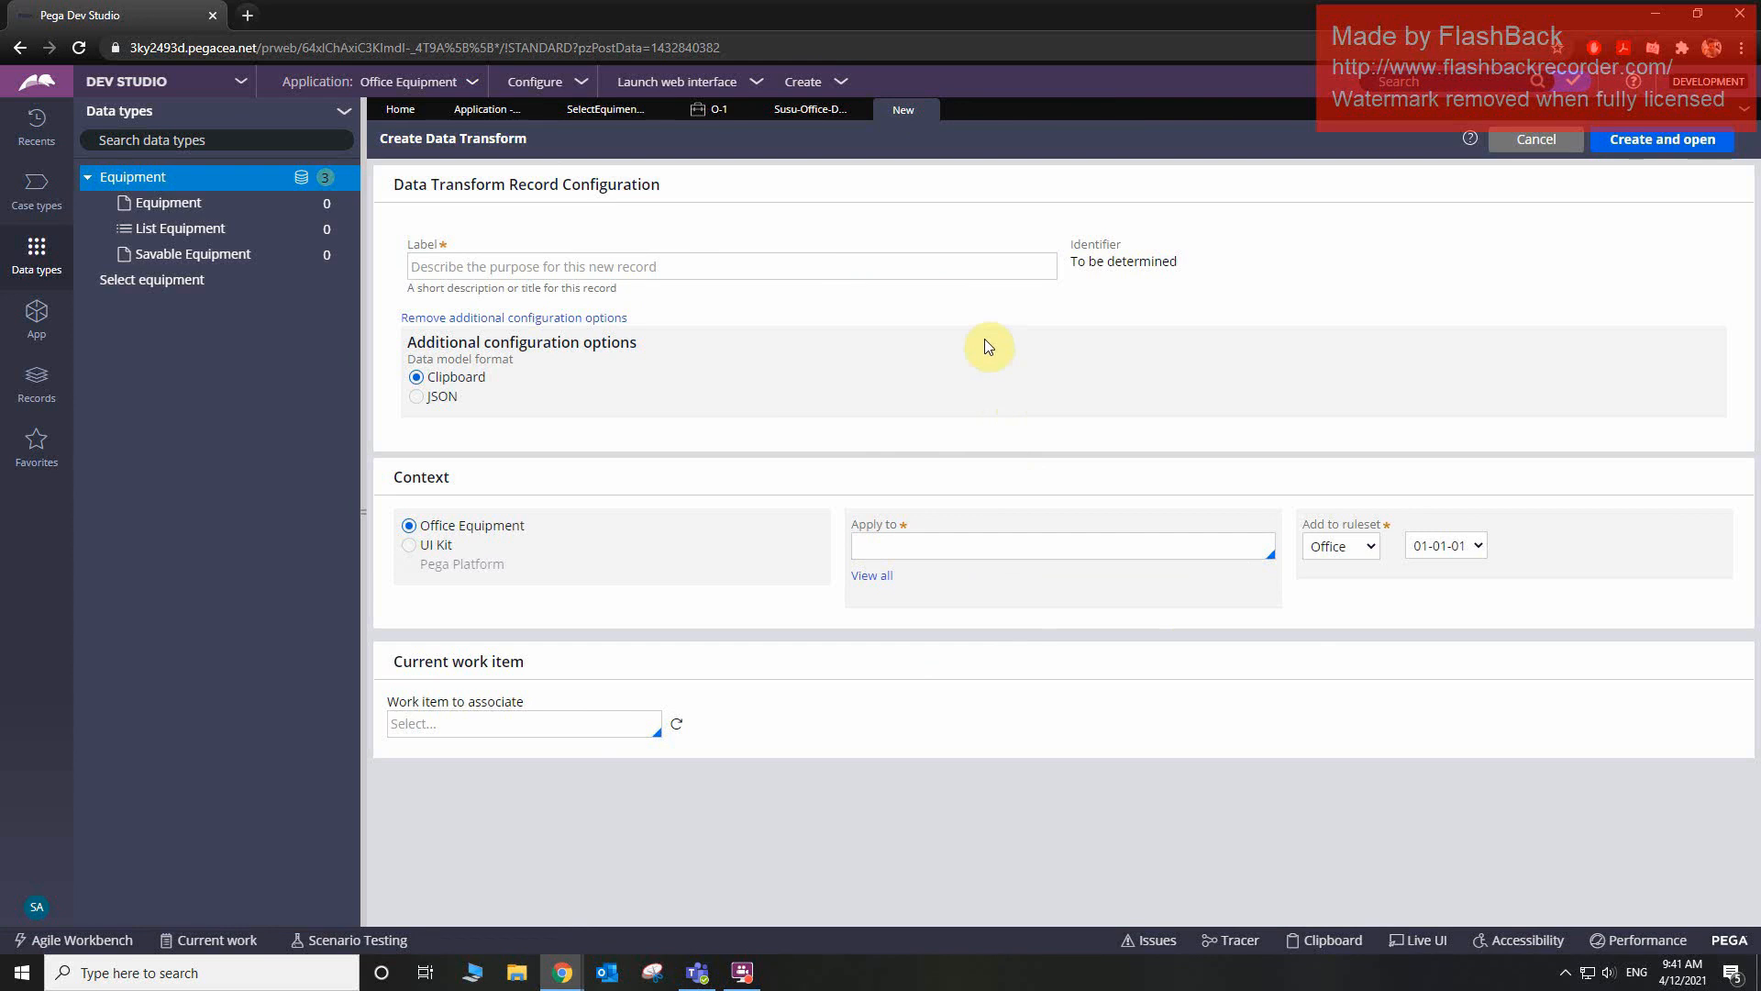
{"action": "left_click", "coordinate": [931, 110]}
- Review the section's Name and Short Description cells, and test the Name dropdown in the O-1 case by choosing Desk and Chair
{"action": "left_click", "coordinate": [578, 113]}
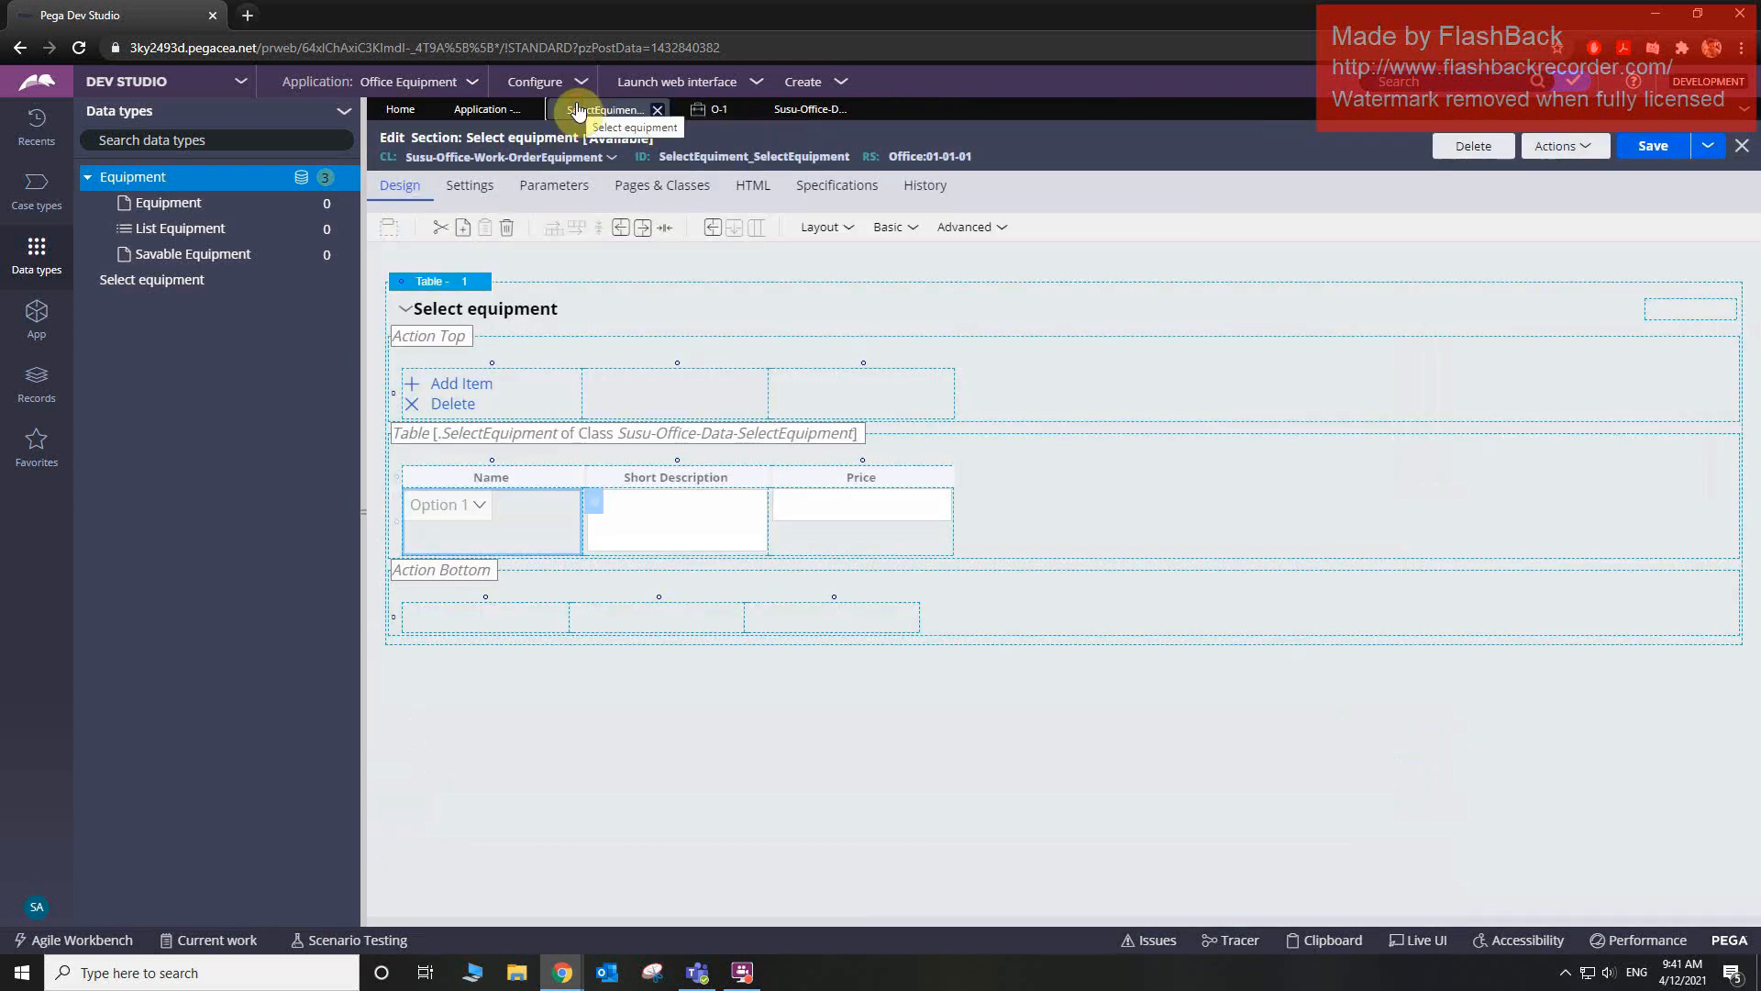
{"action": "left_click", "coordinate": [717, 521]}
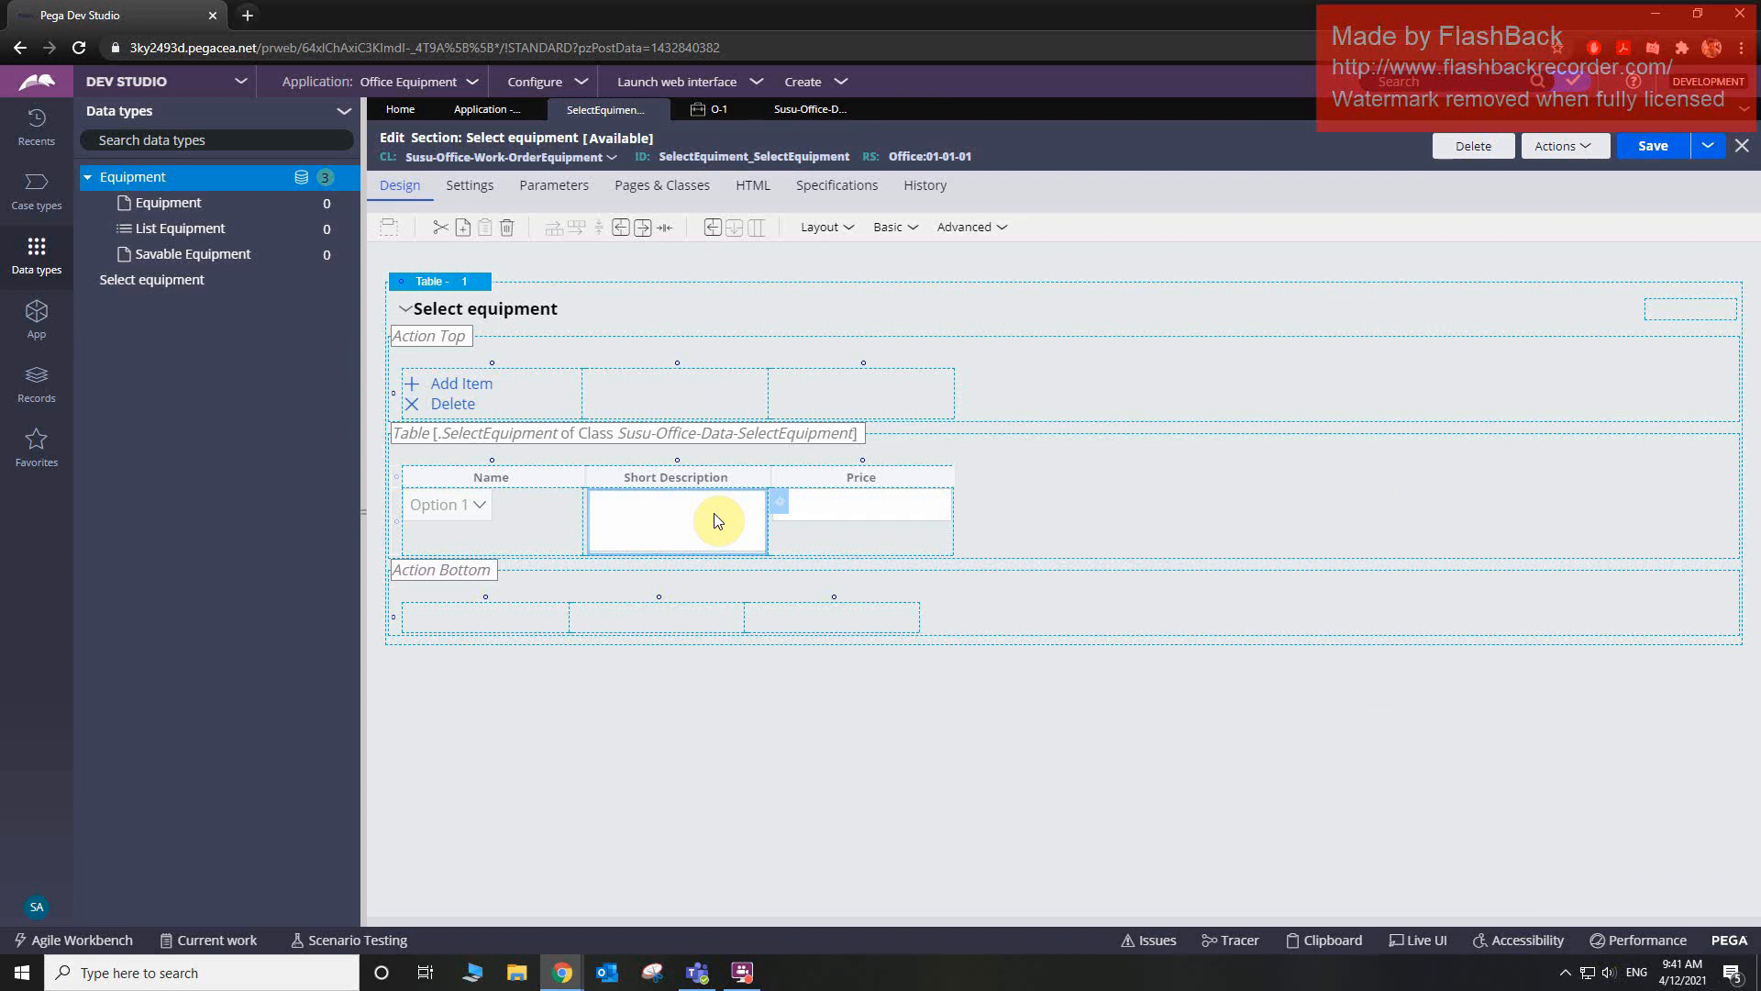
{"action": "left_click", "coordinate": [476, 531]}
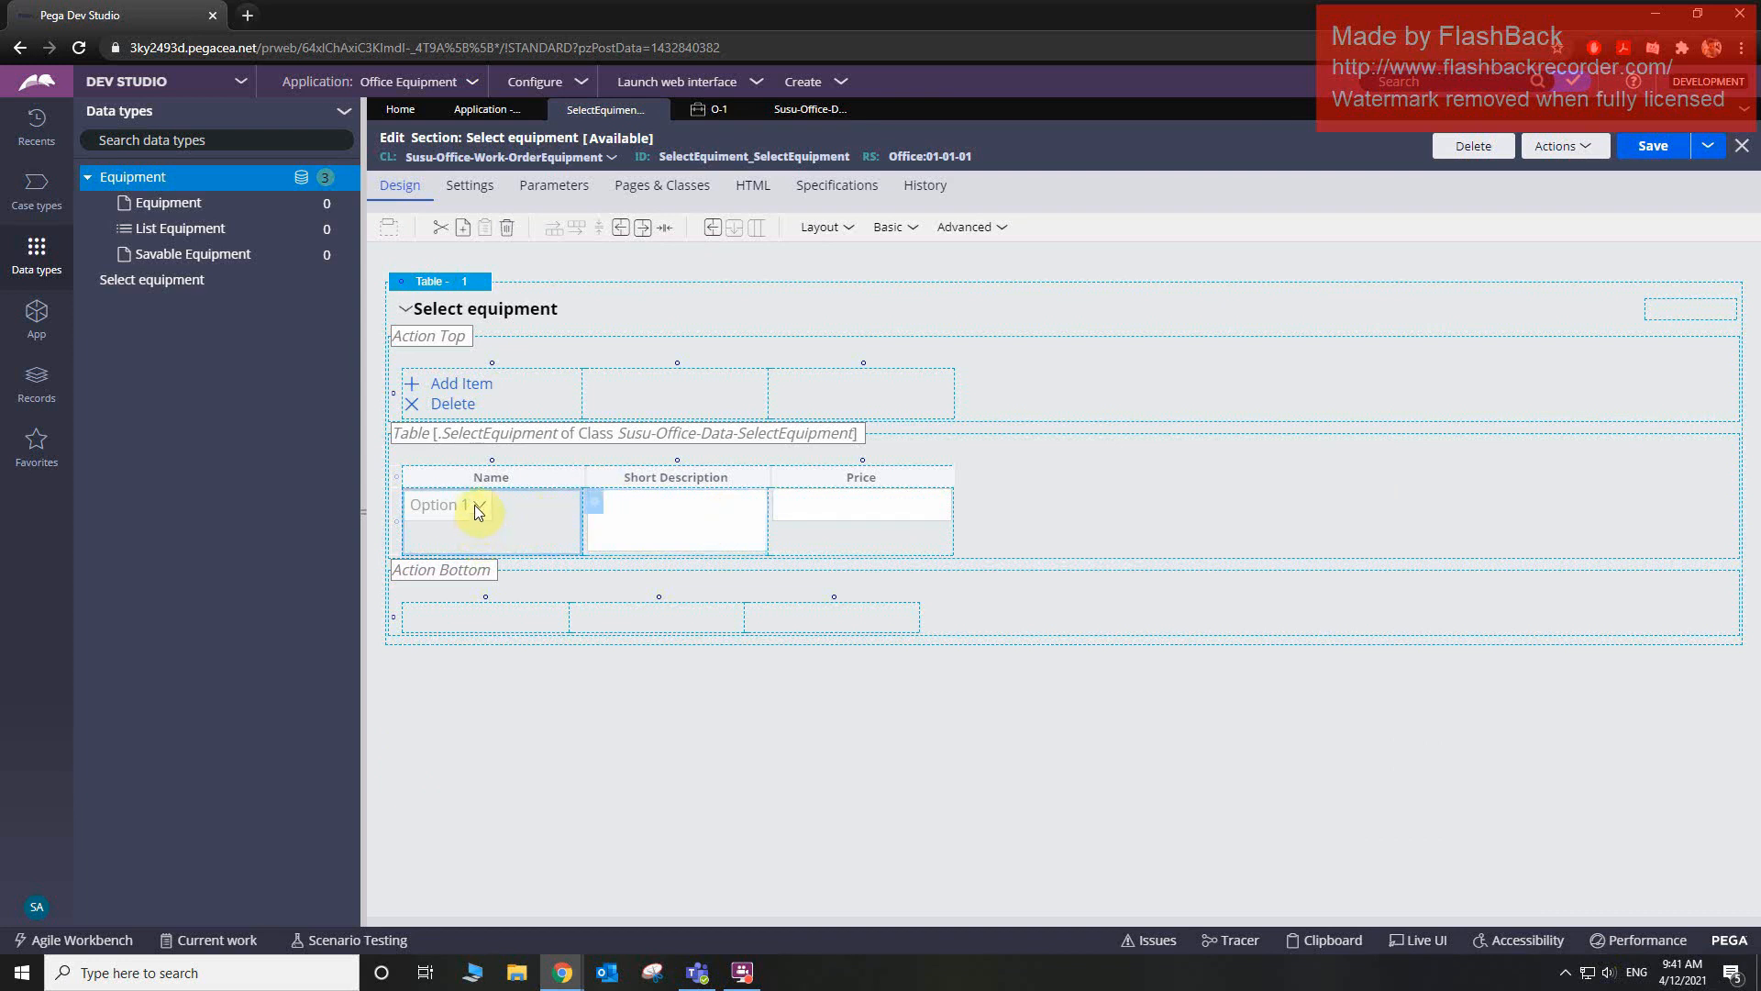
{"action": "left_click", "coordinate": [734, 113]}
{"action": "left_click", "coordinate": [521, 402]}
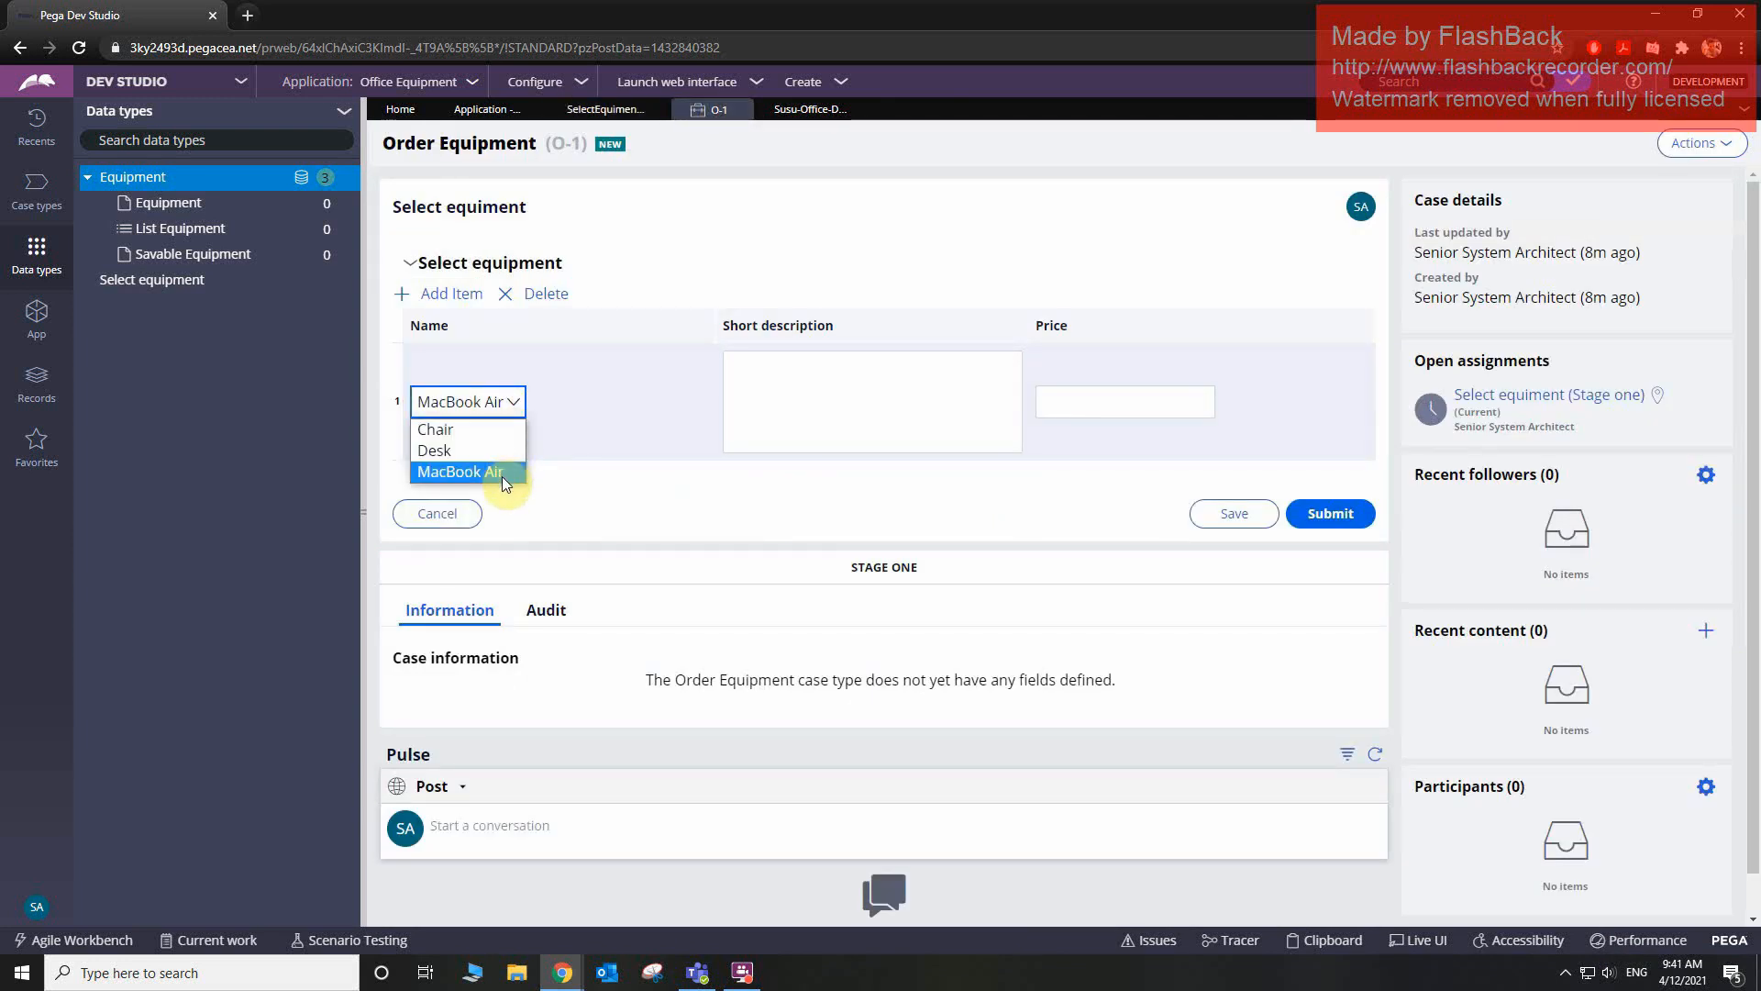
{"action": "left_click", "coordinate": [507, 449]}
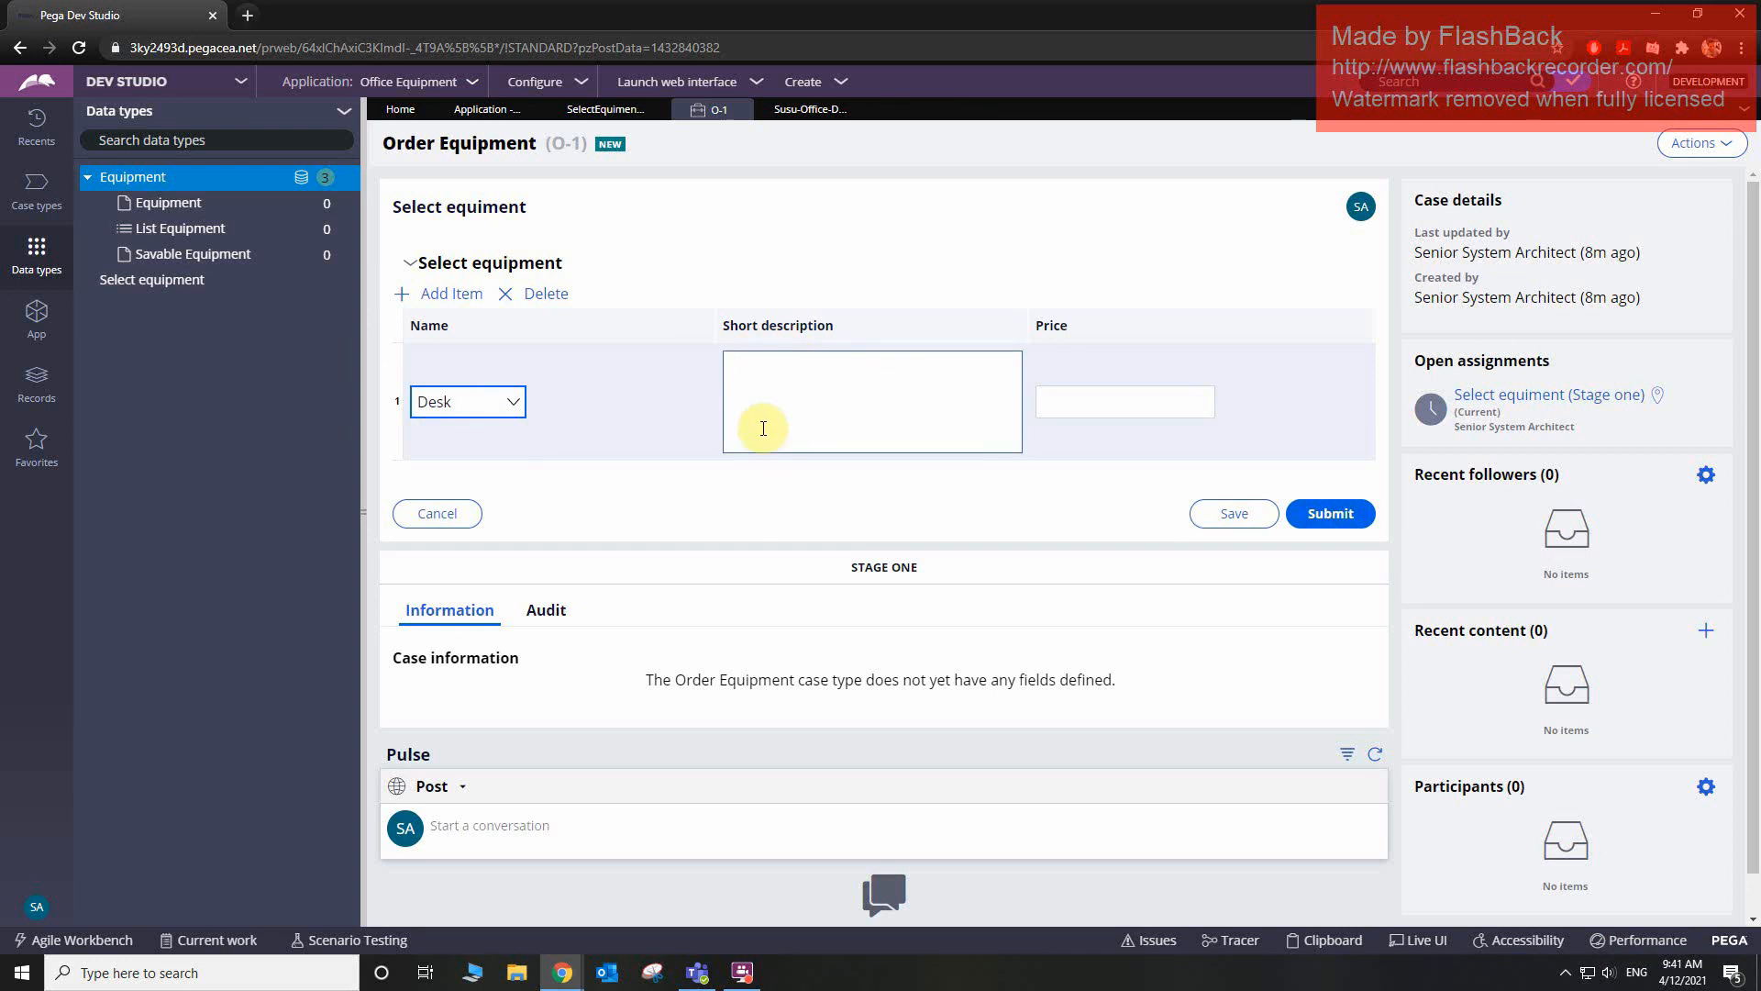
{"action": "left_click", "coordinate": [502, 411]}
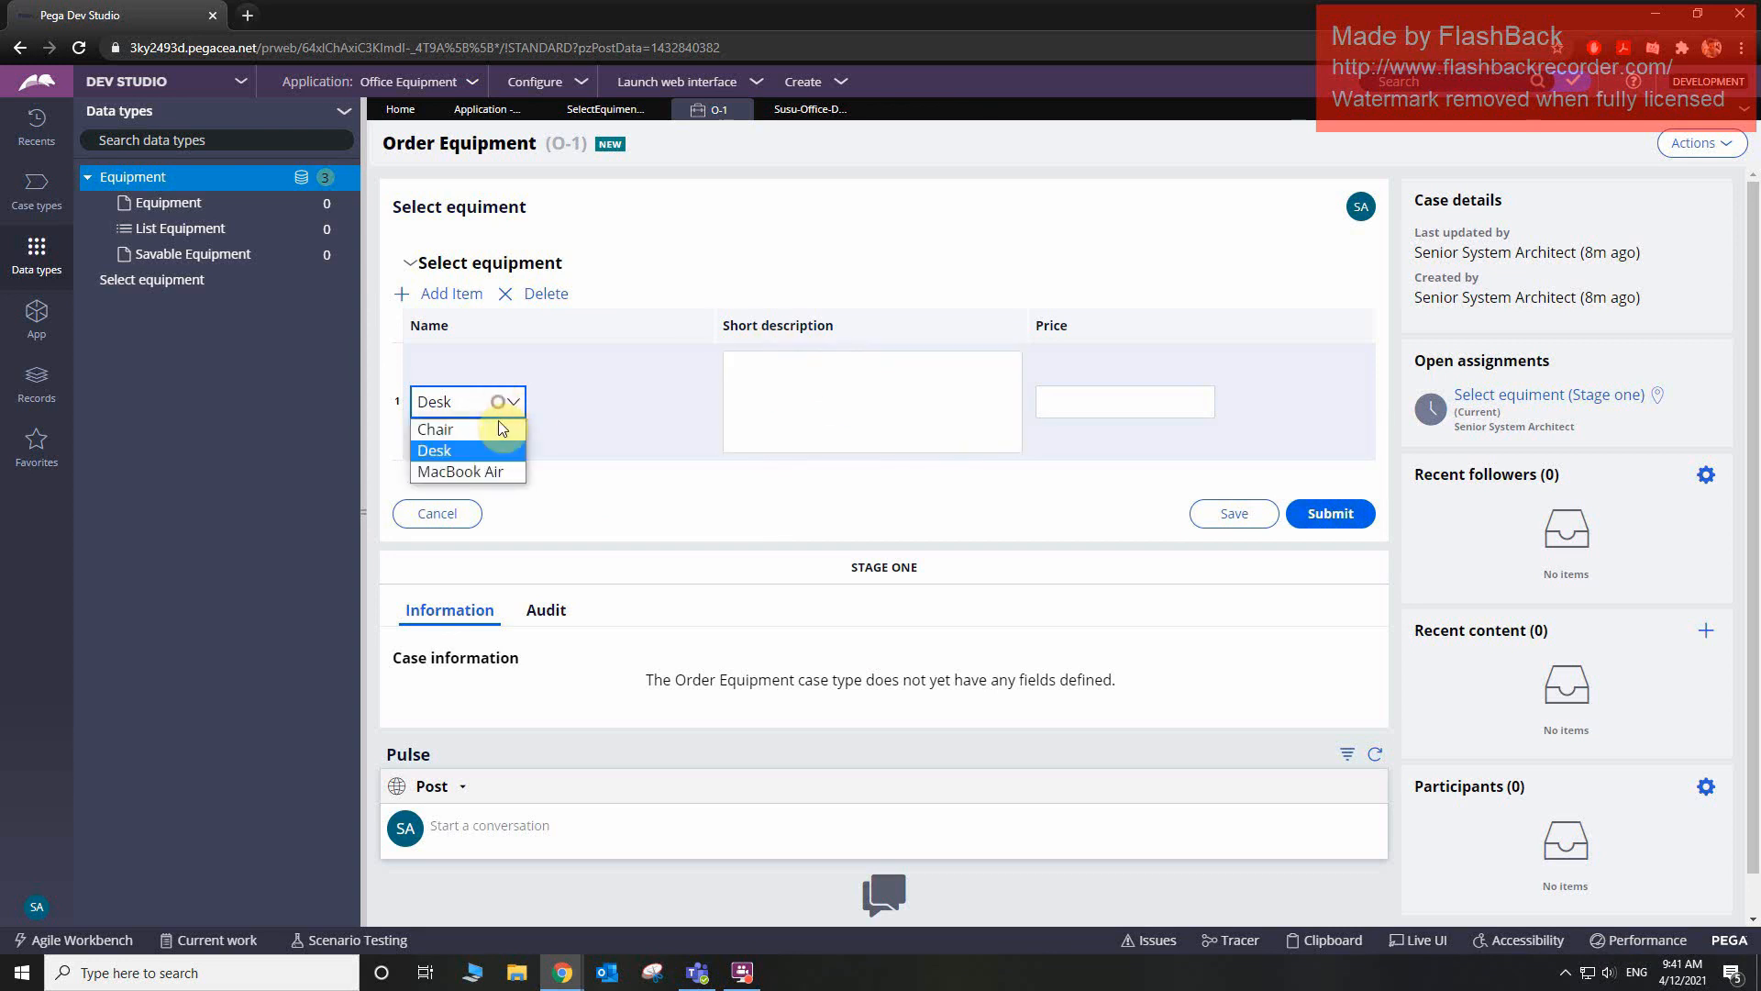
{"action": "left_click", "coordinate": [477, 429]}
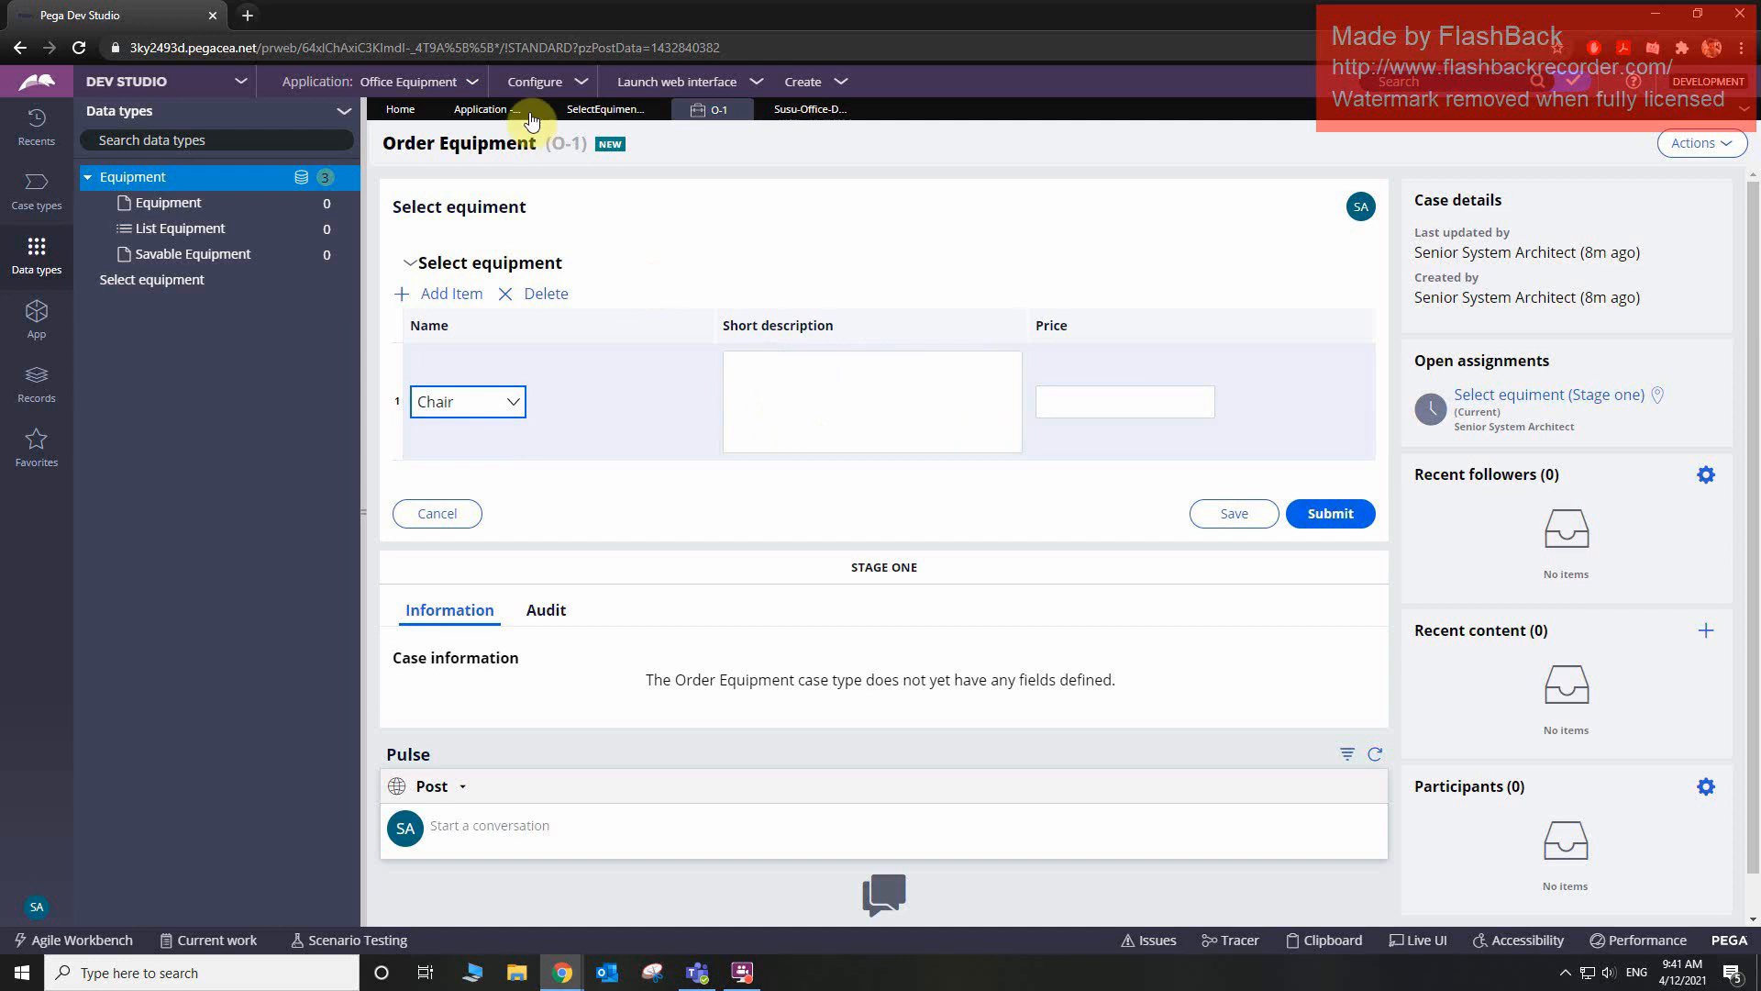
- Open the Name dropdown's cell properties in the Select equipment section and create an action set with a Change event
{"action": "left_click", "coordinate": [605, 109]}
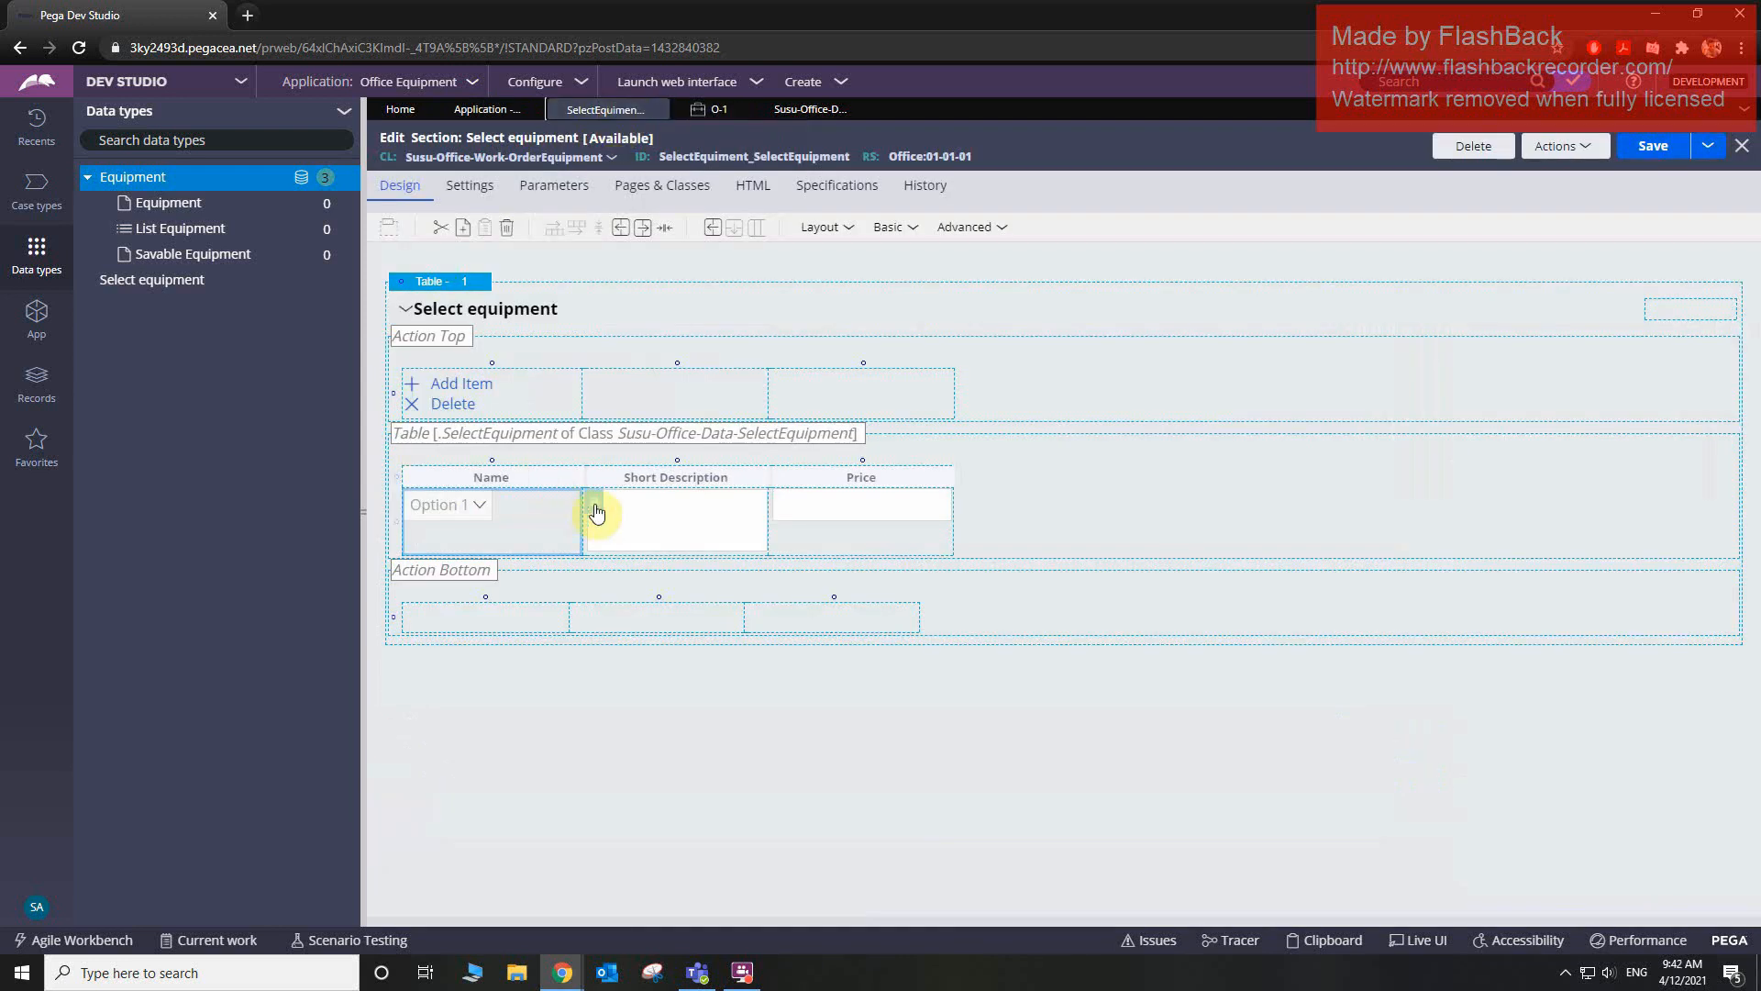
{"action": "left_click", "coordinate": [593, 503]}
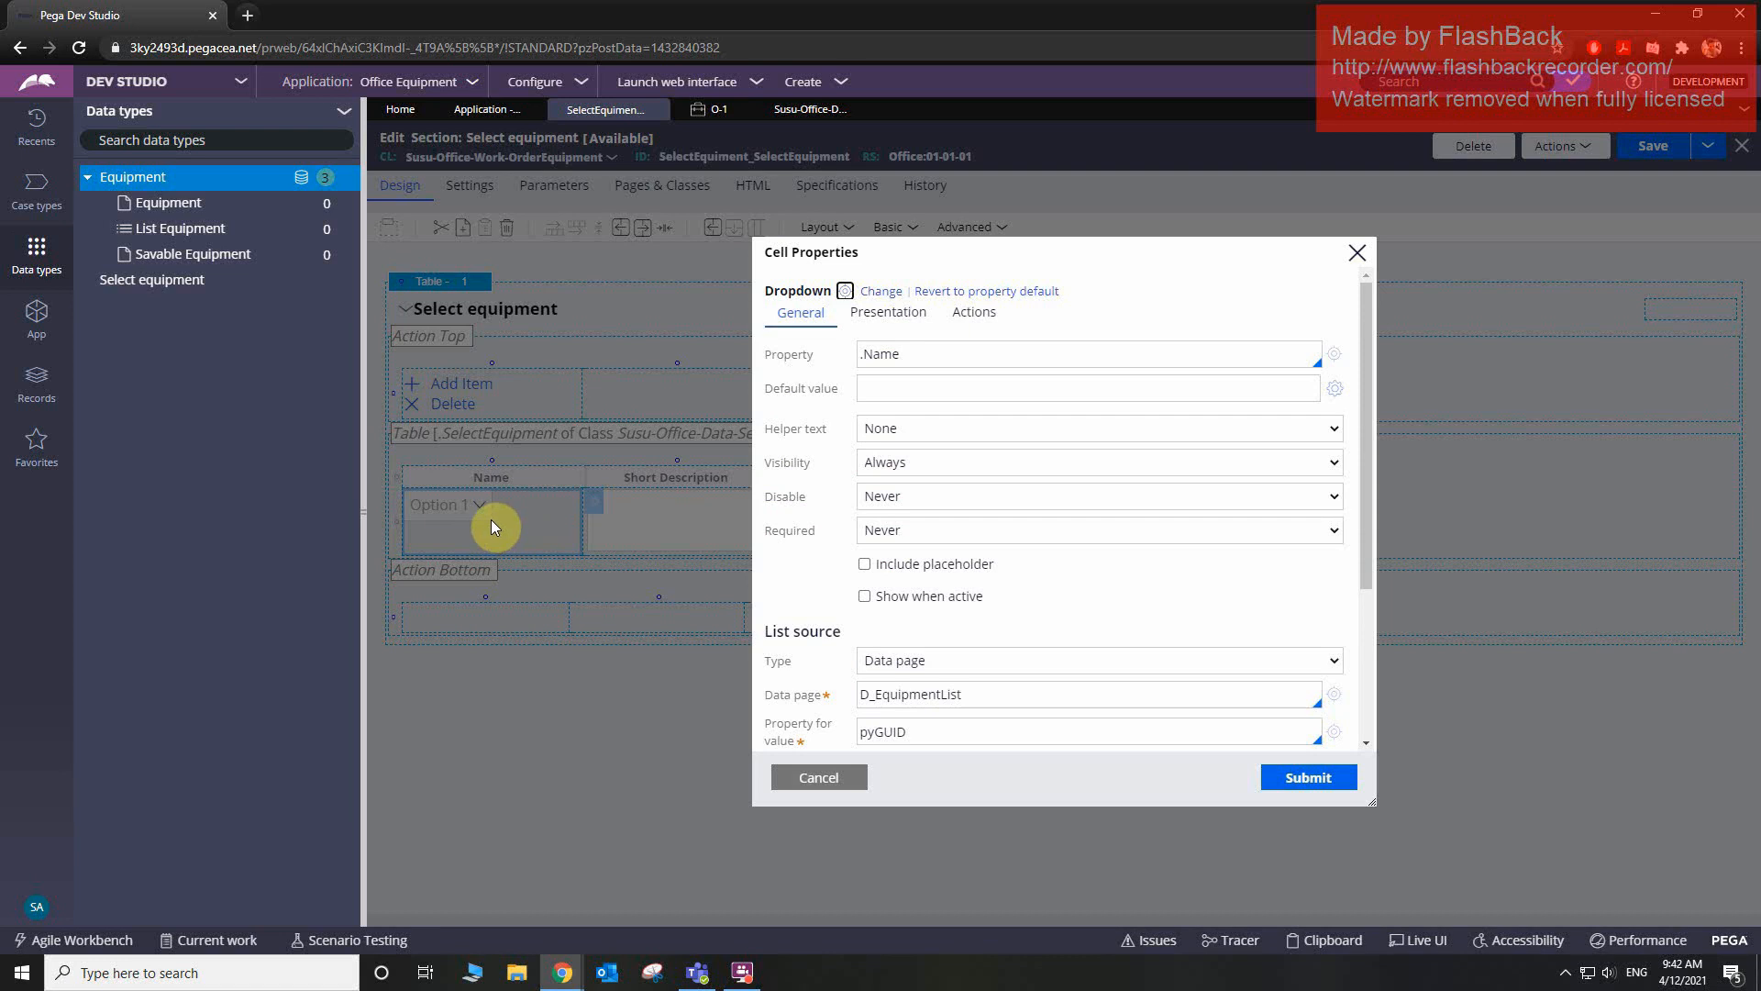
{"action": "left_click", "coordinate": [998, 326]}
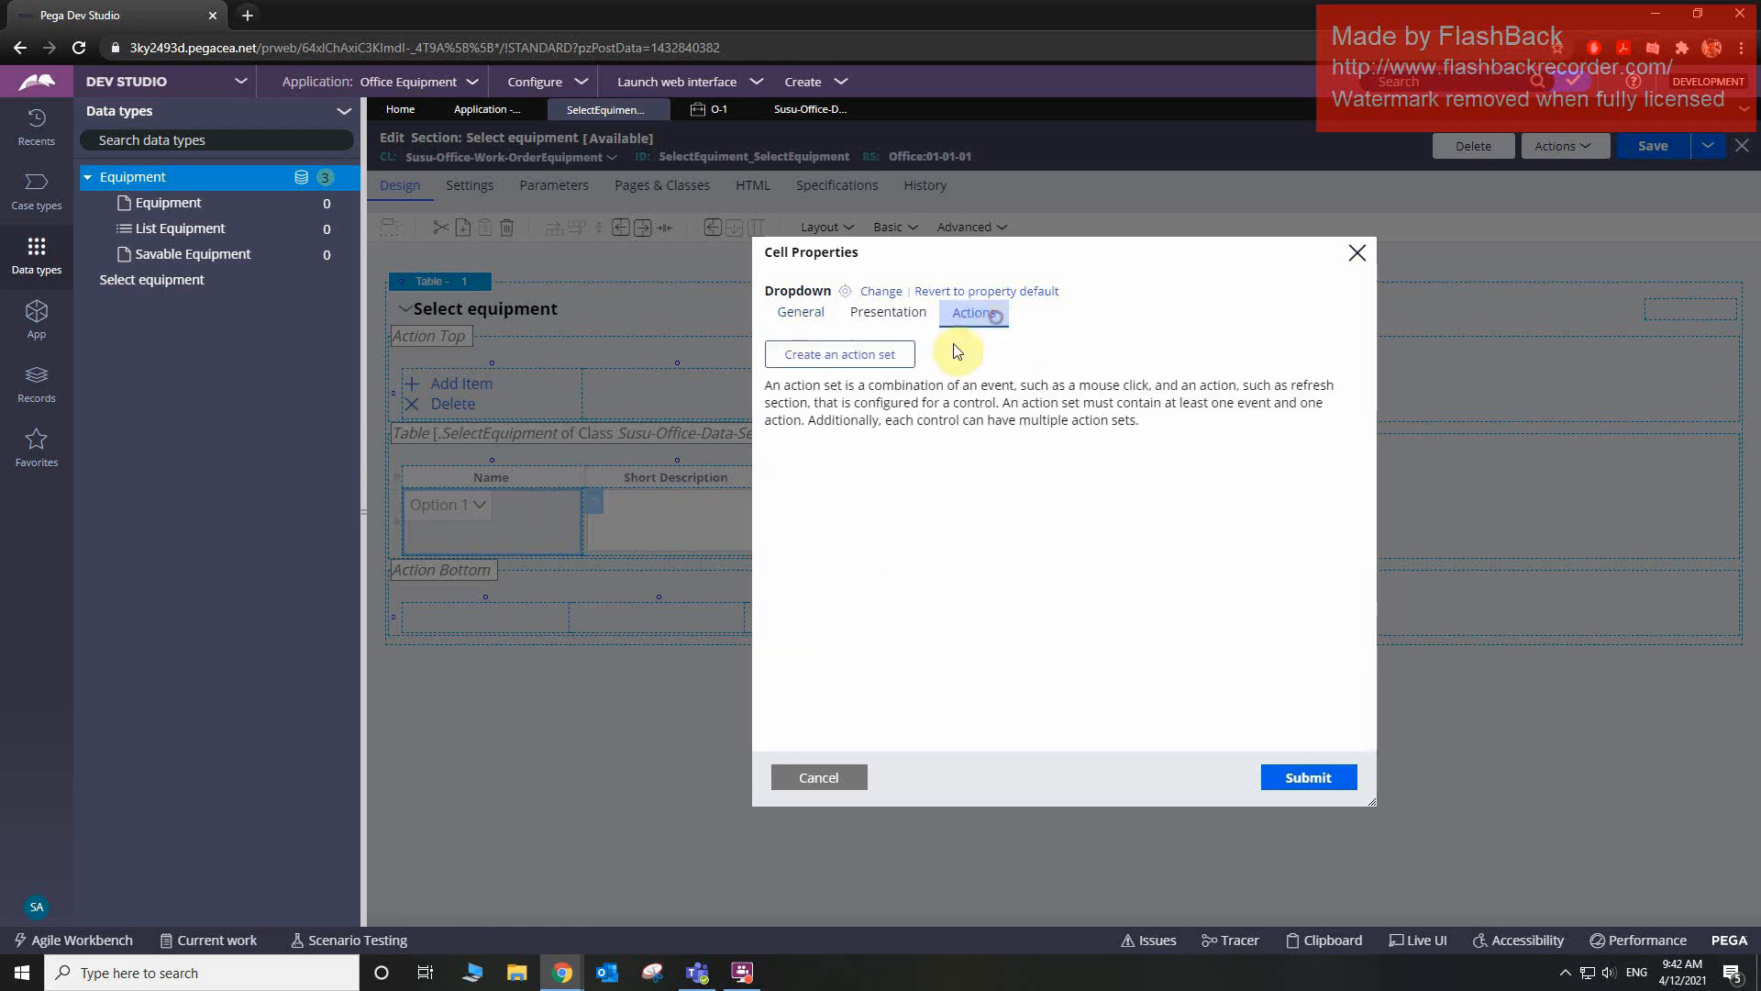
{"action": "left_click", "coordinate": [846, 365]}
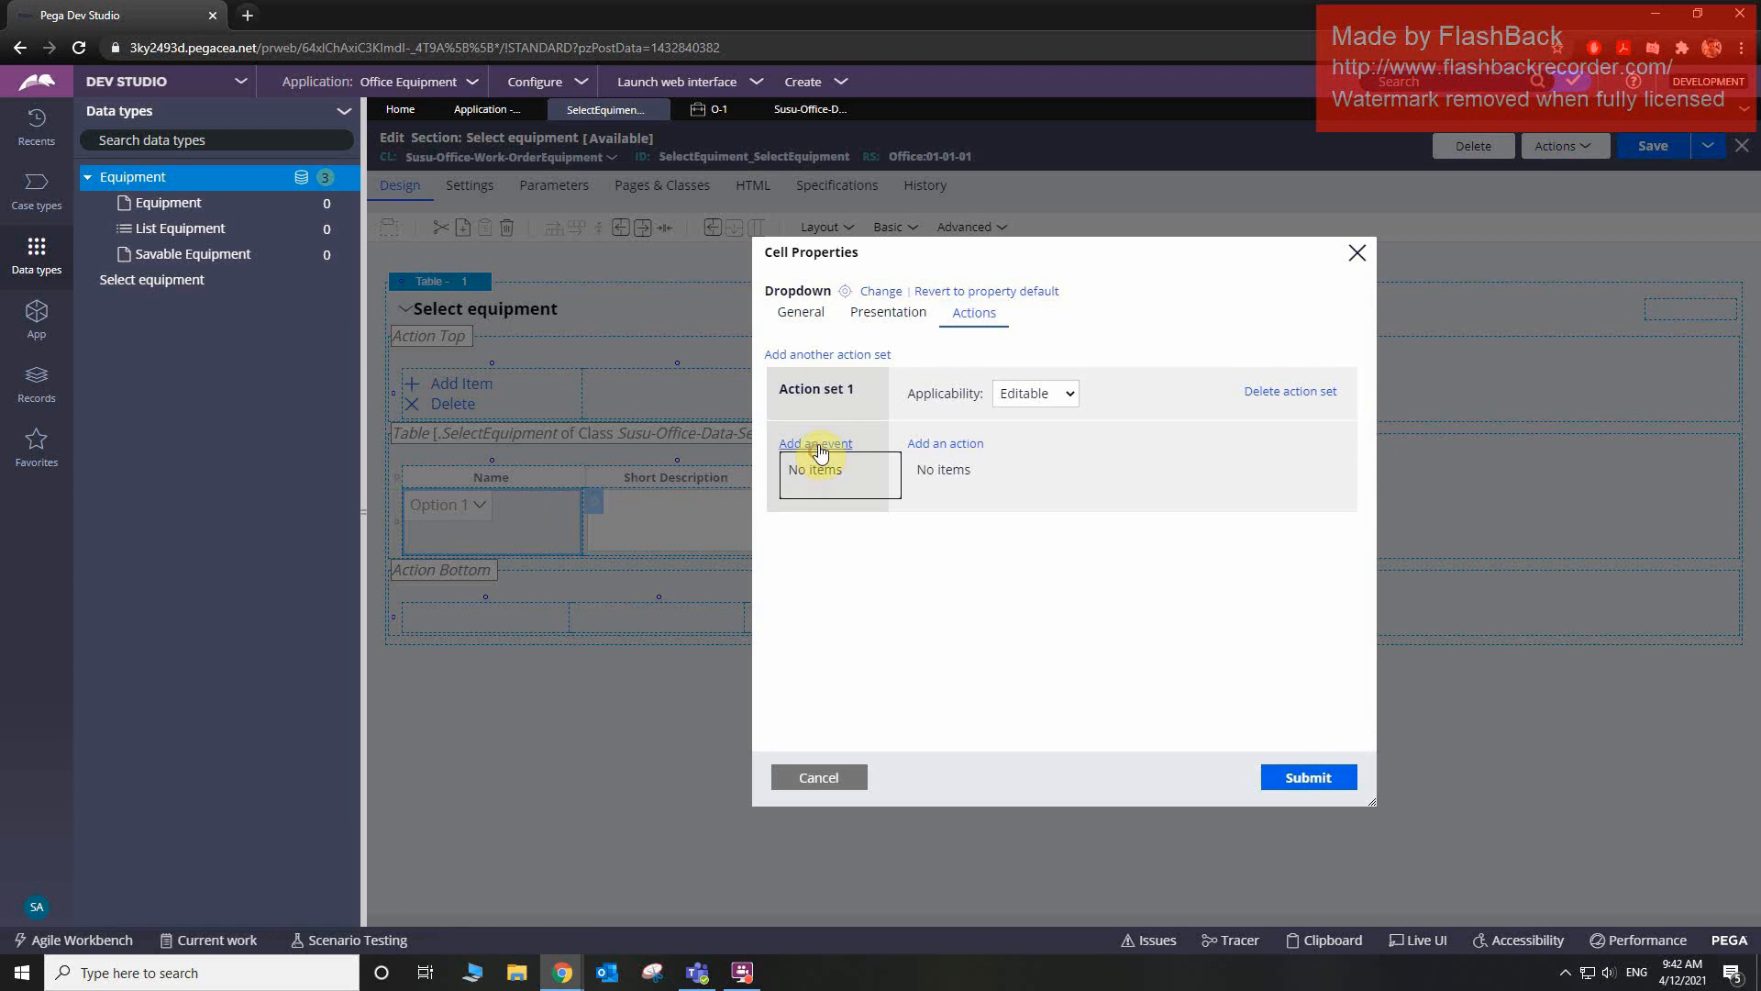
{"action": "left_click", "coordinate": [819, 449]}
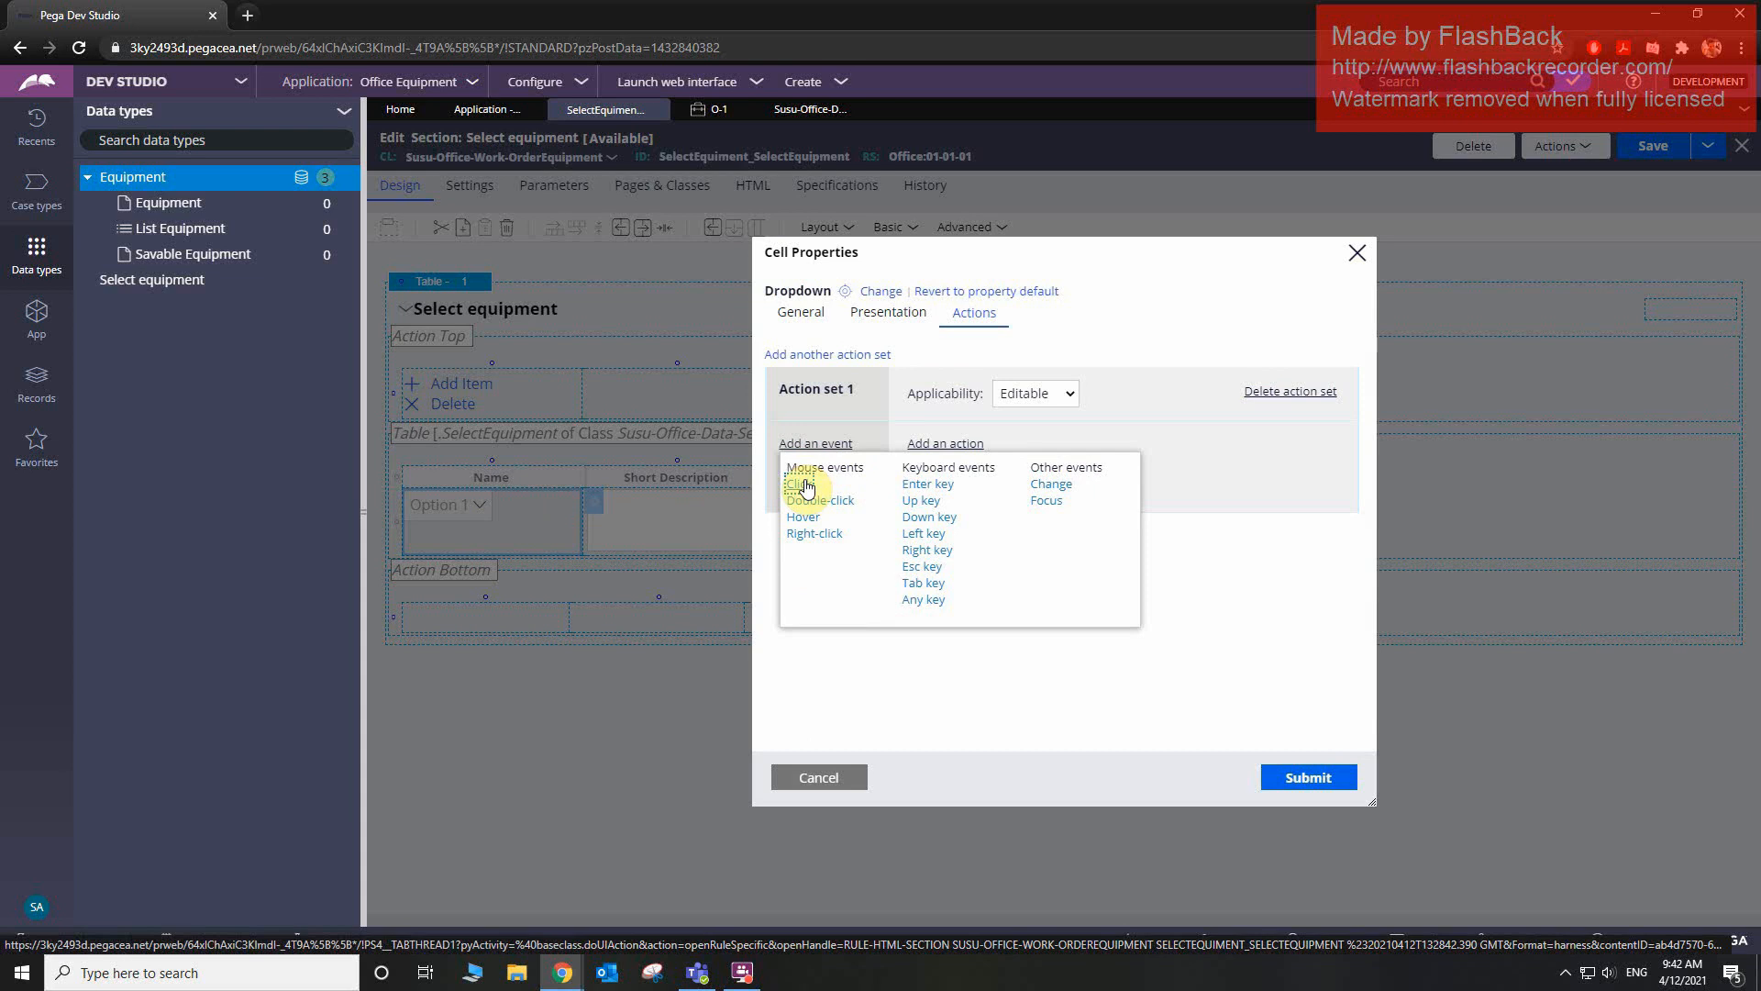
{"action": "left_click", "coordinate": [1070, 489]}
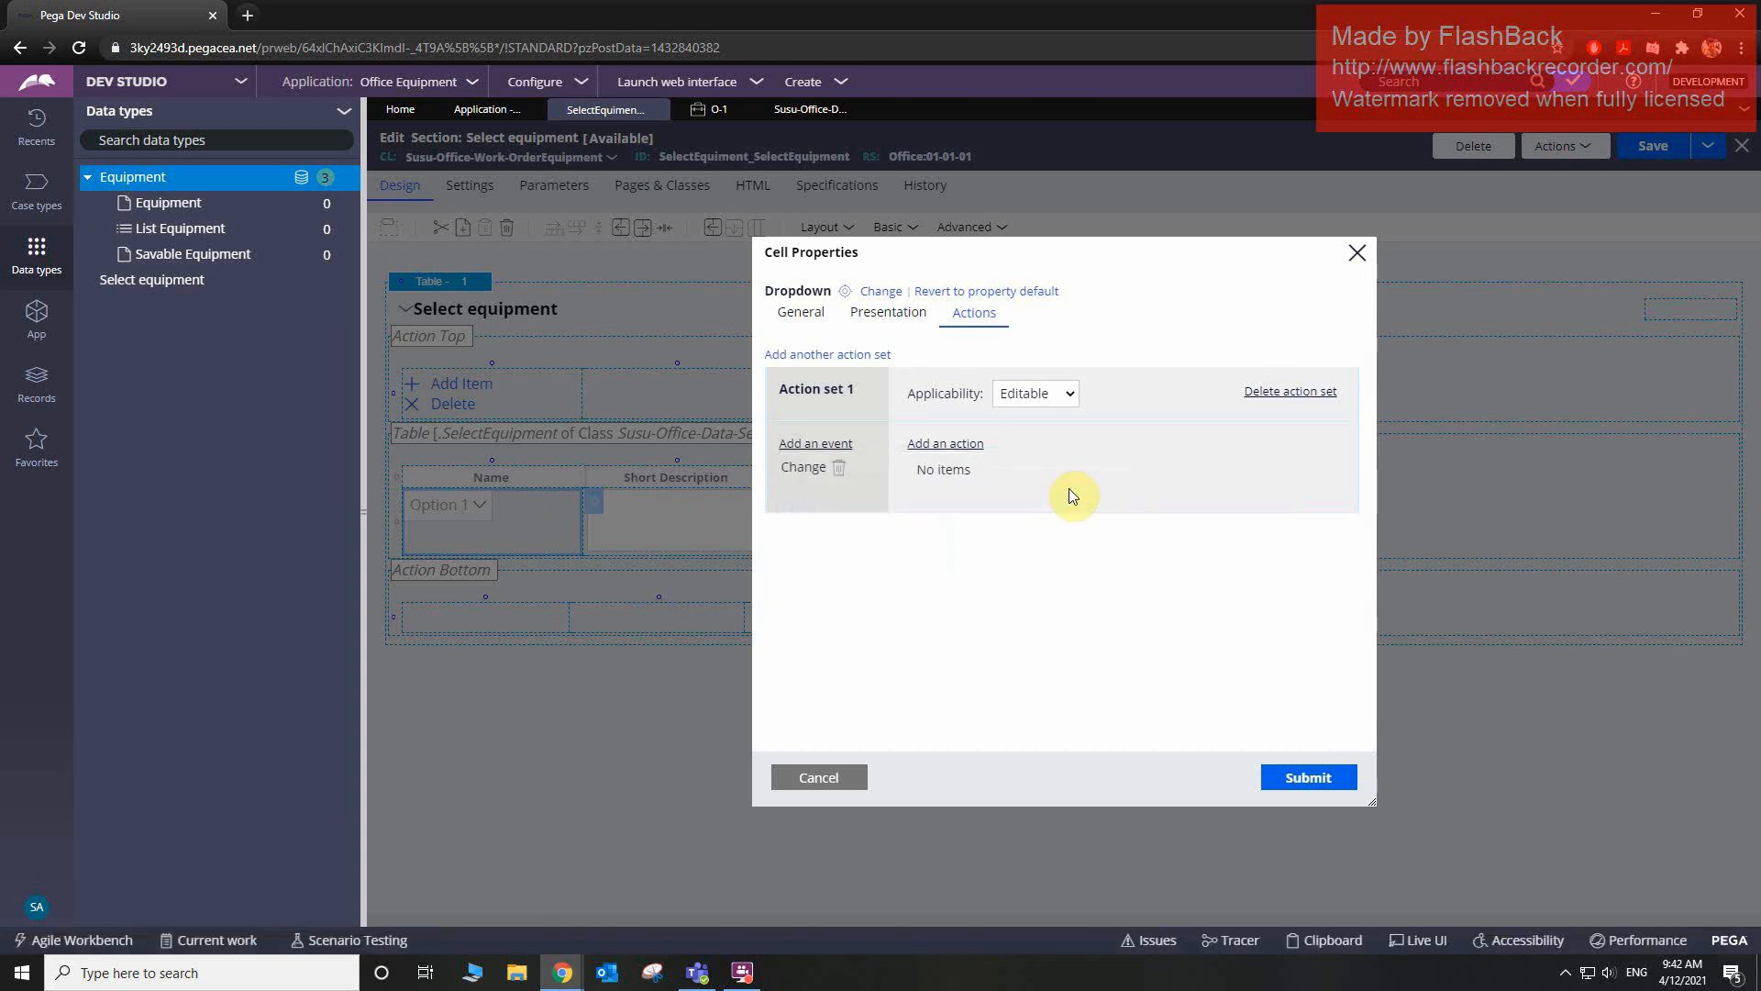
- Add a Run data transform action using GetDetails, and create that data transform in class Susu-Office-Data-SelectEquipment with ruleset Office 01-01-01
{"action": "left_click", "coordinate": [935, 445]}
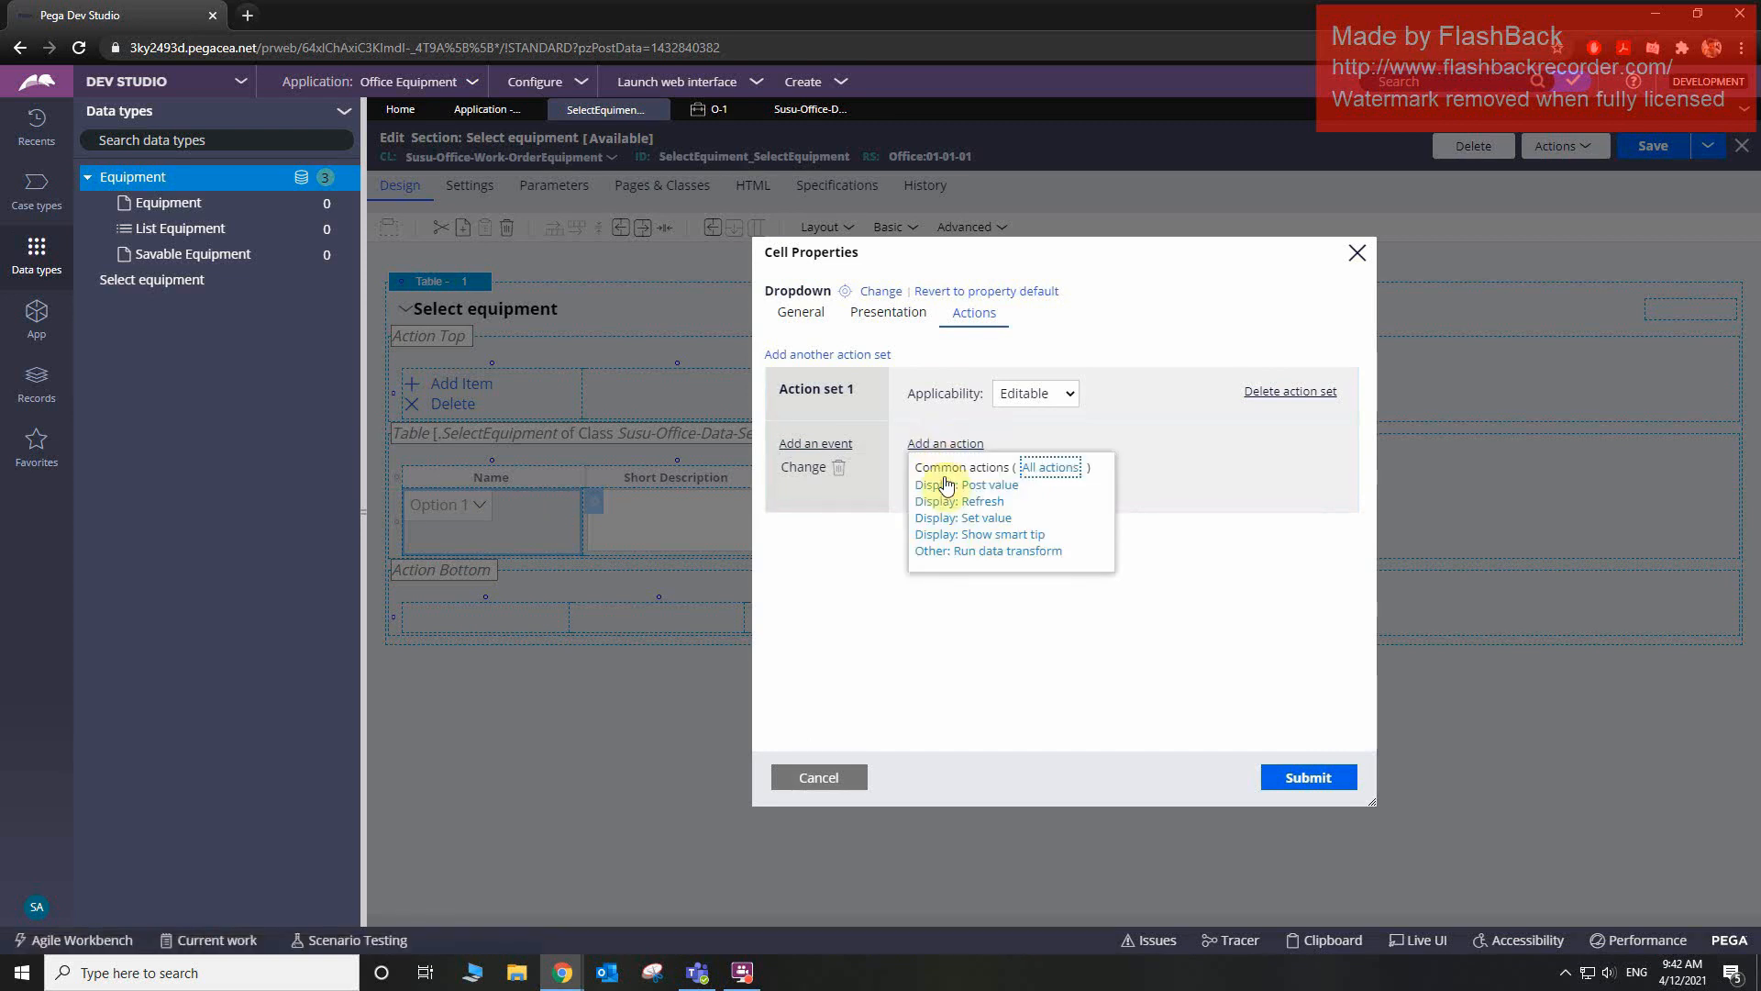
{"action": "left_click", "coordinate": [949, 551]}
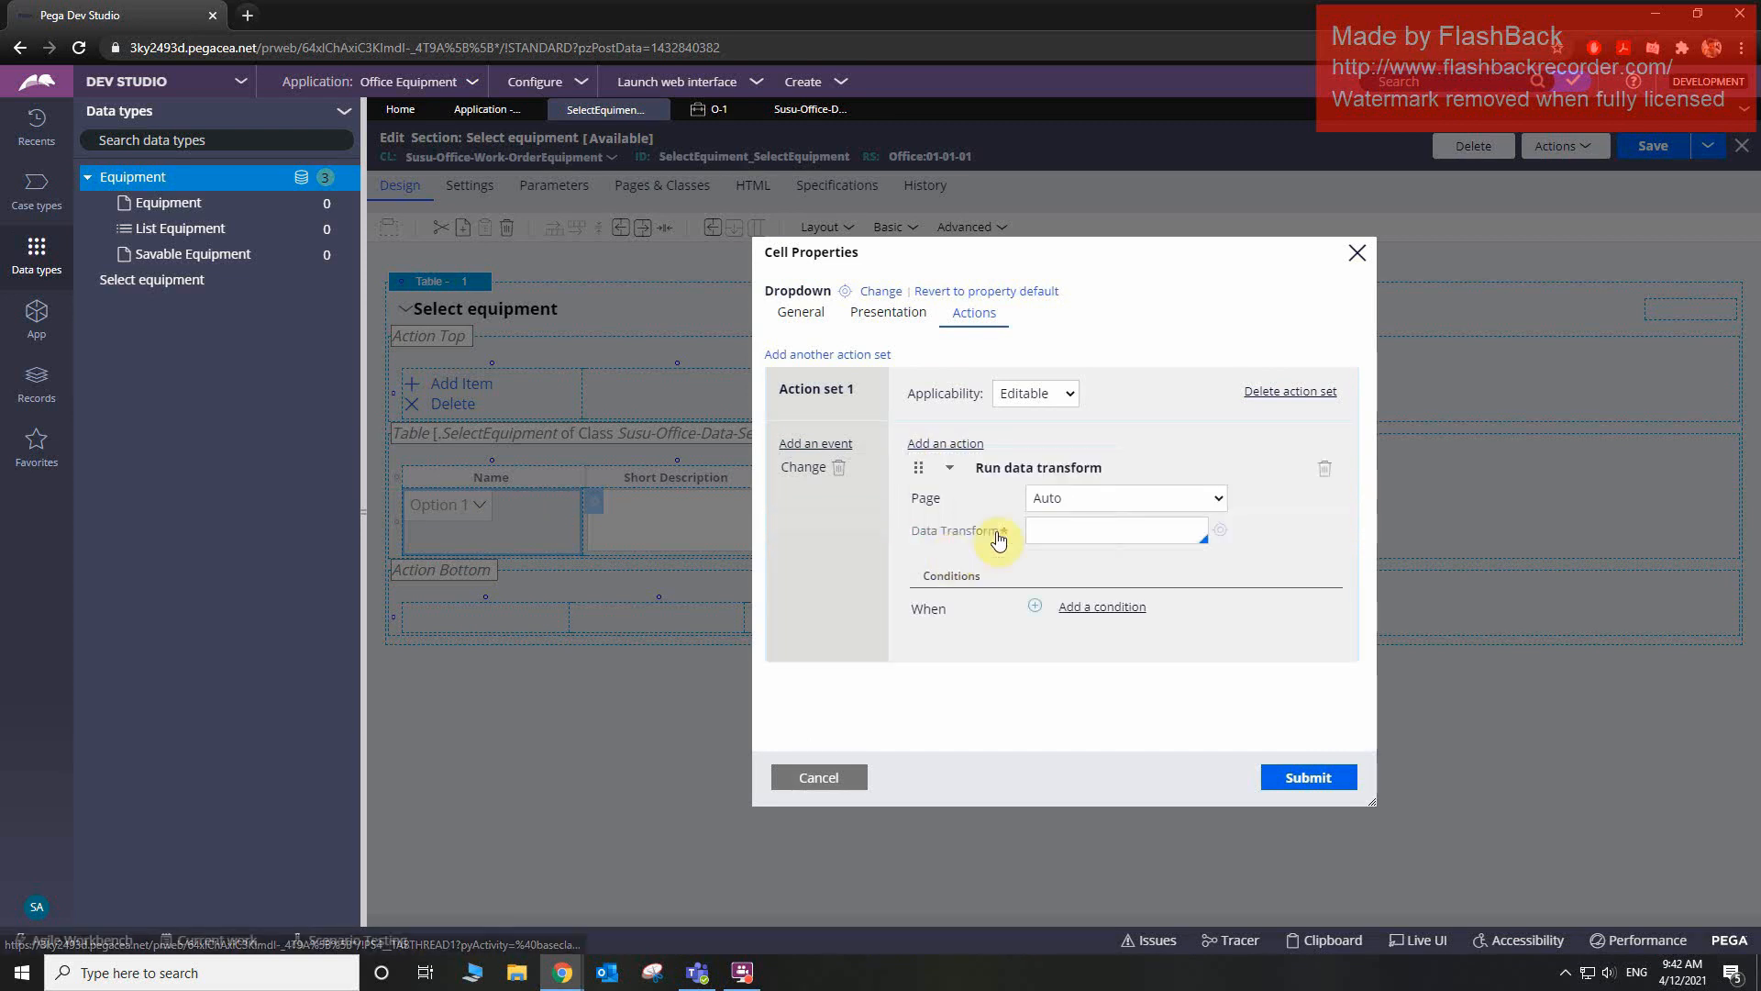
{"action": "left_click", "coordinate": [1097, 532]}
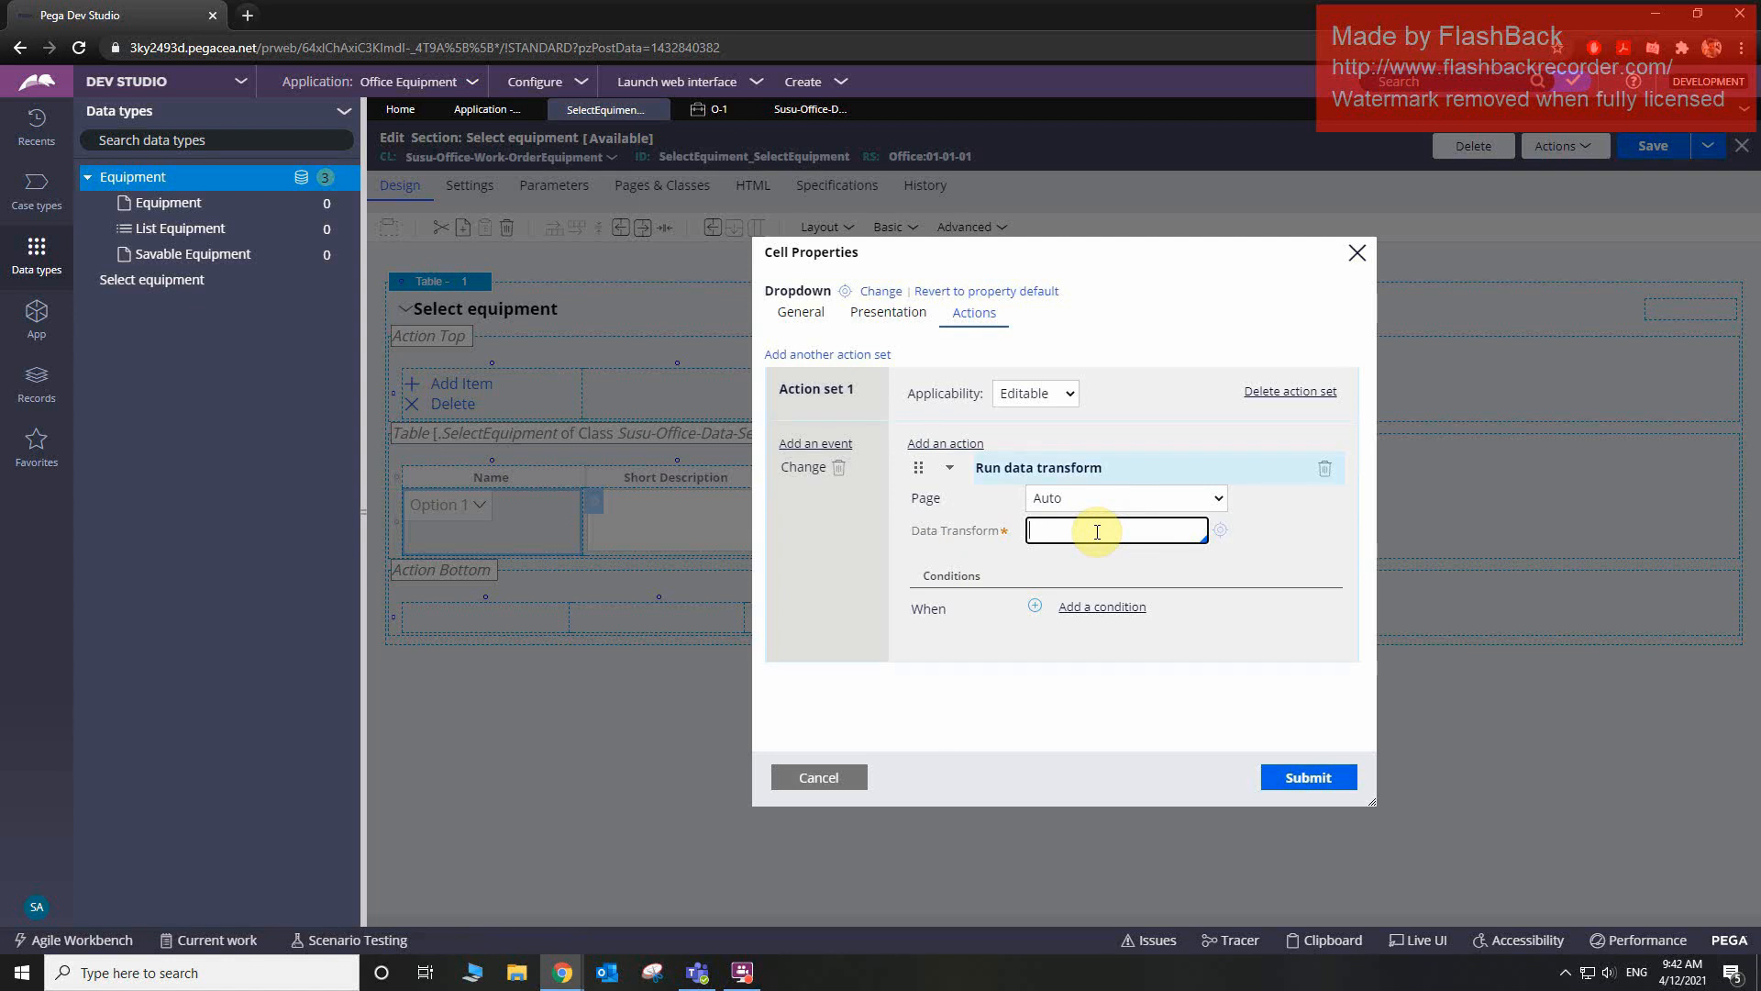
{"action": "type", "text": "GetDetails"}
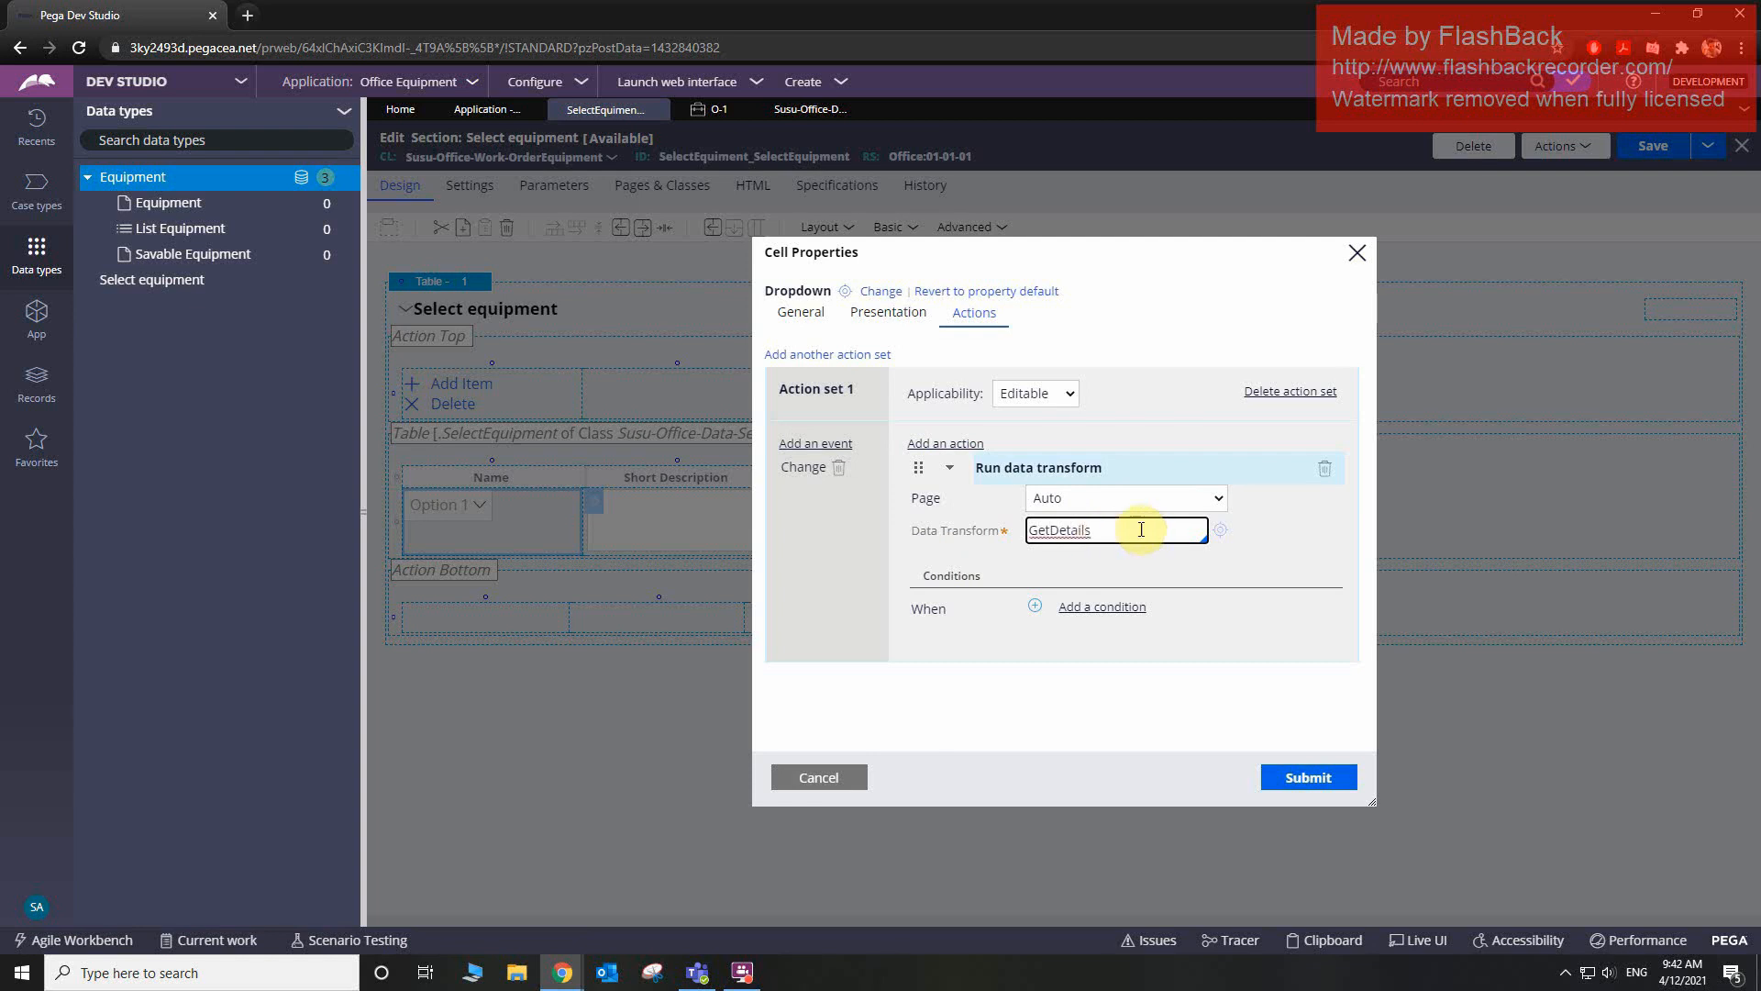
{"action": "left_click", "coordinate": [1219, 532]}
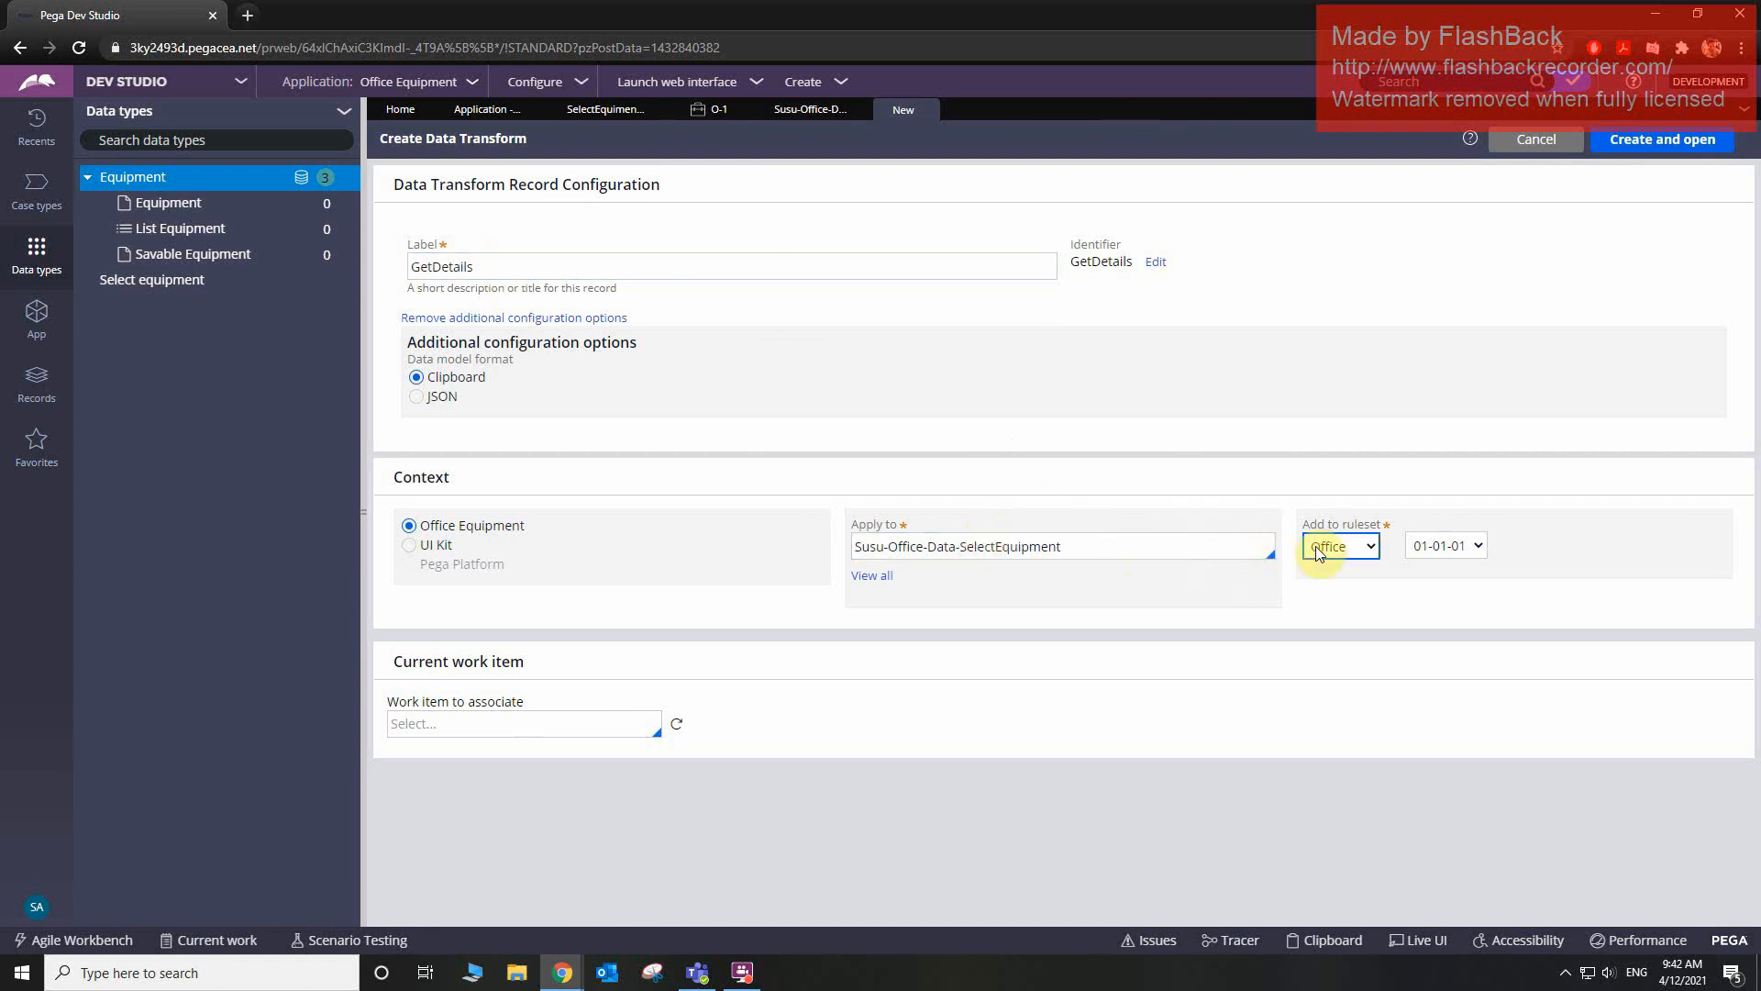
{"action": "left_click", "coordinate": [1625, 156]}
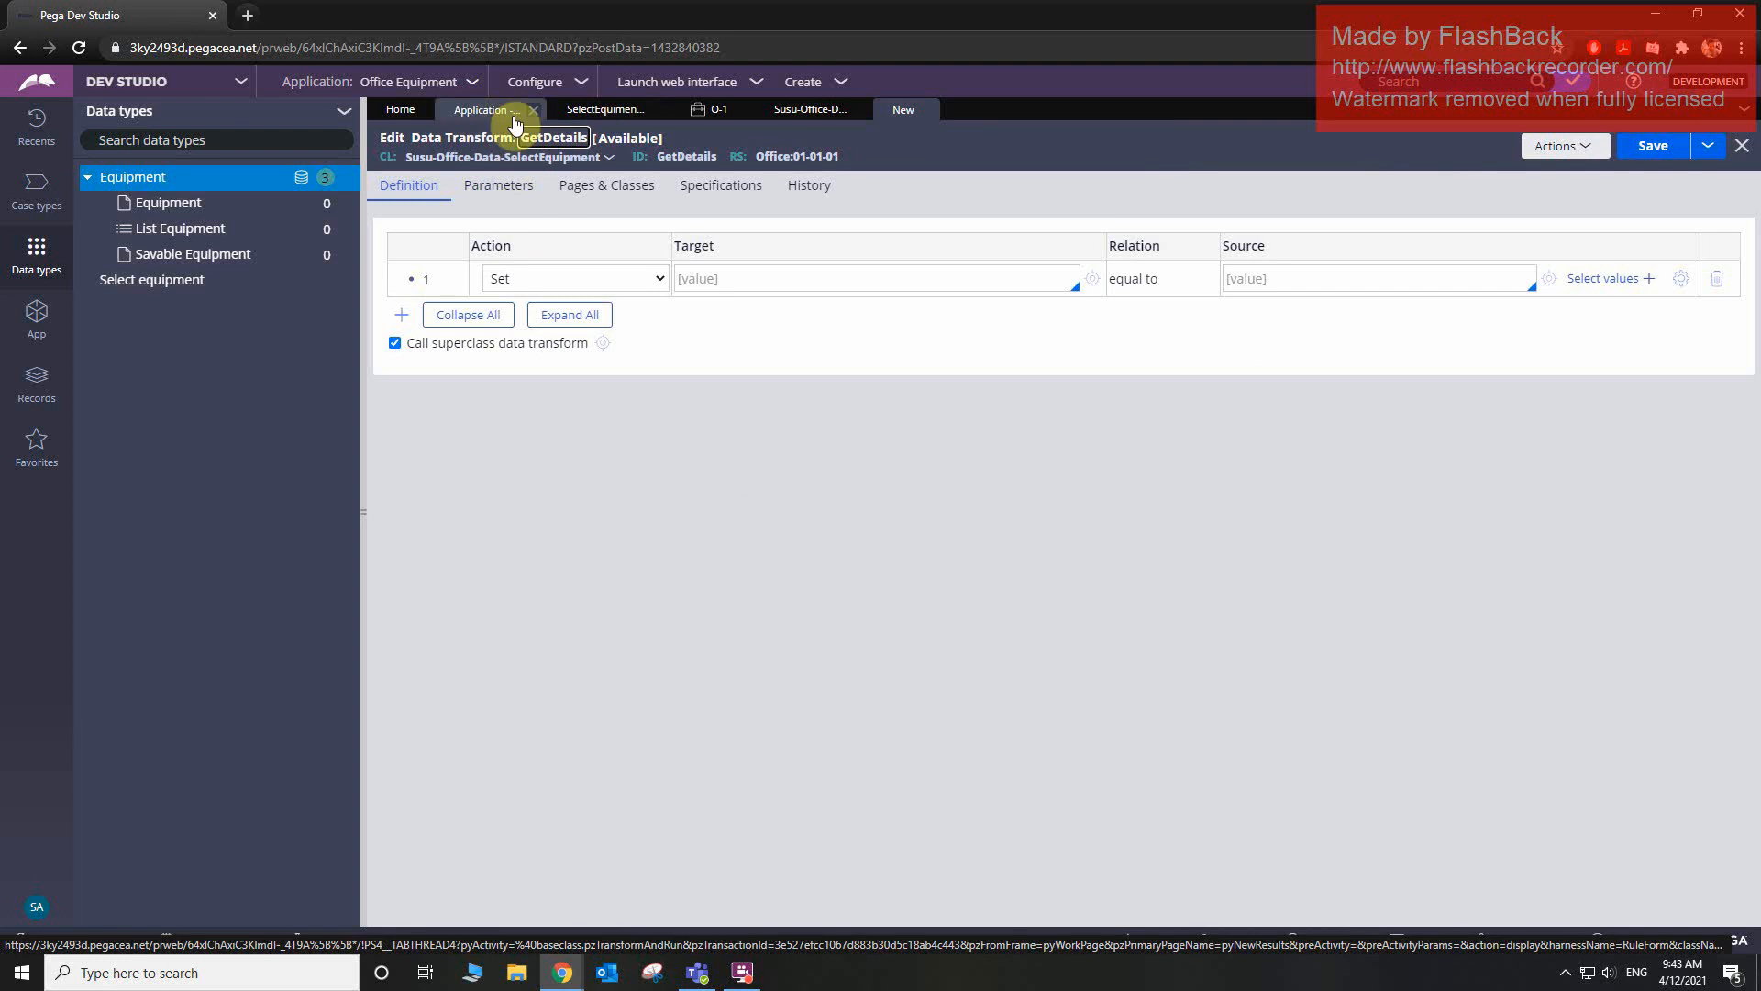
- Copy the class name Susu-Office-Data-Equipment from the Equipment data type
{"action": "left_click", "coordinate": [480, 112]}
{"action": "left_click", "coordinate": [601, 111]}
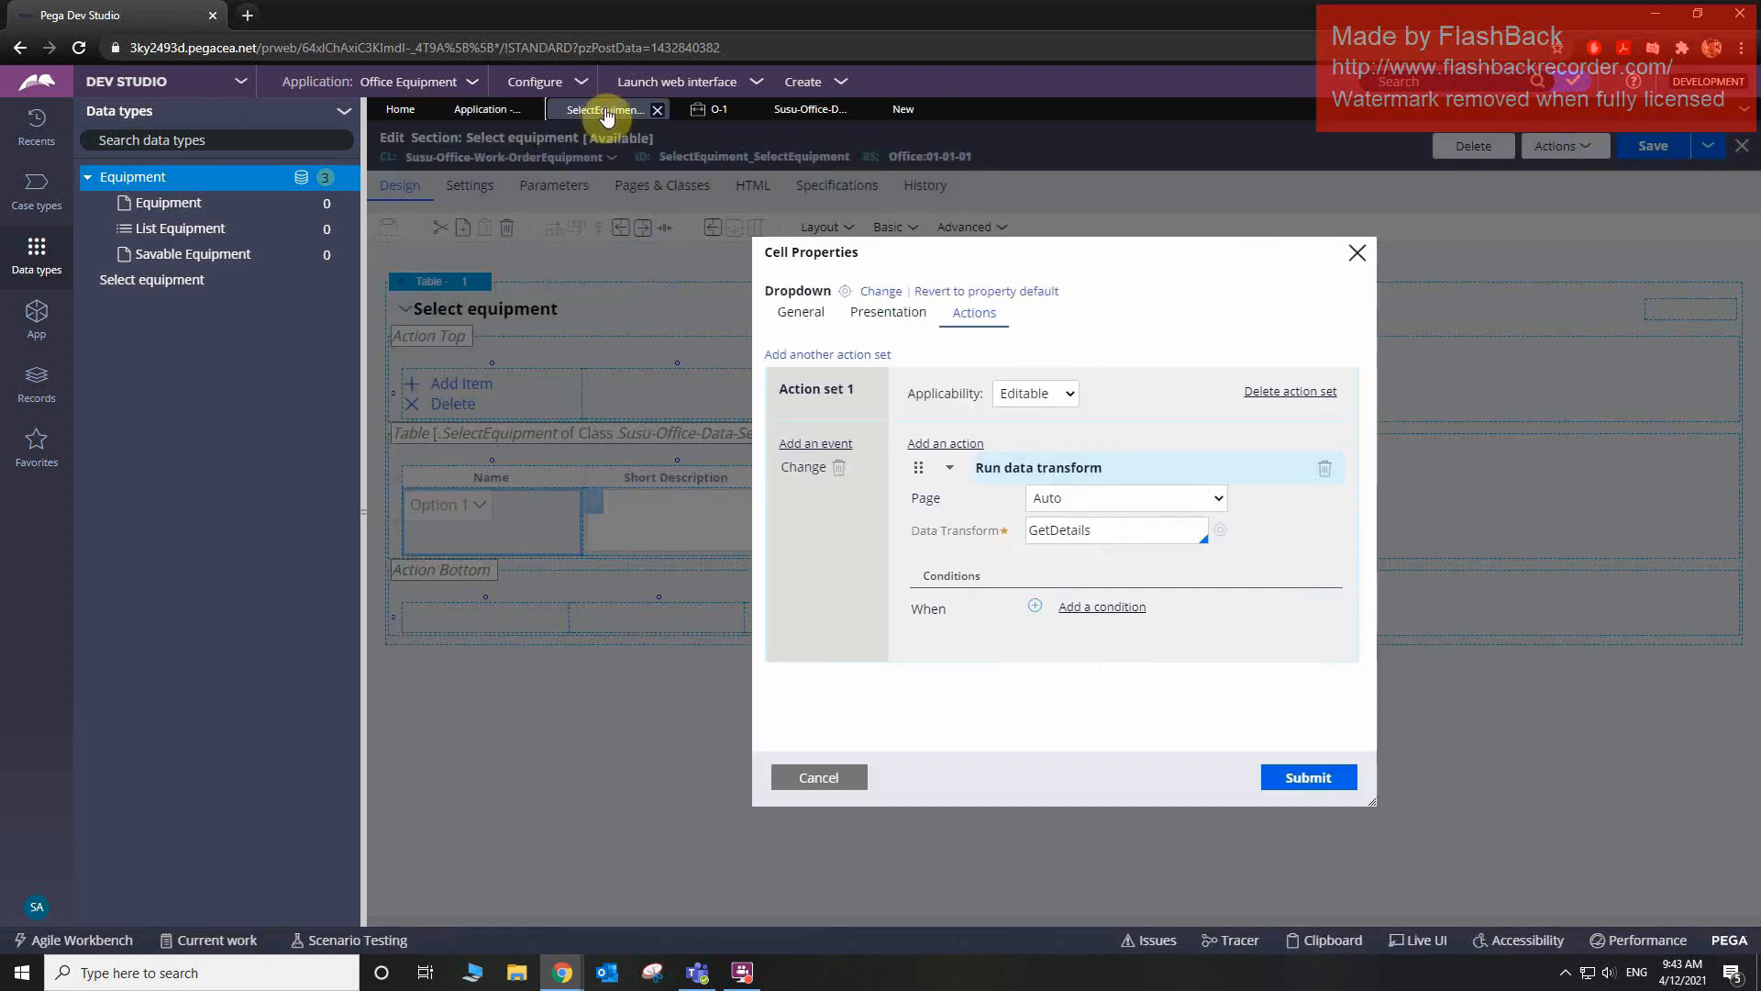
{"action": "left_click", "coordinate": [811, 110]}
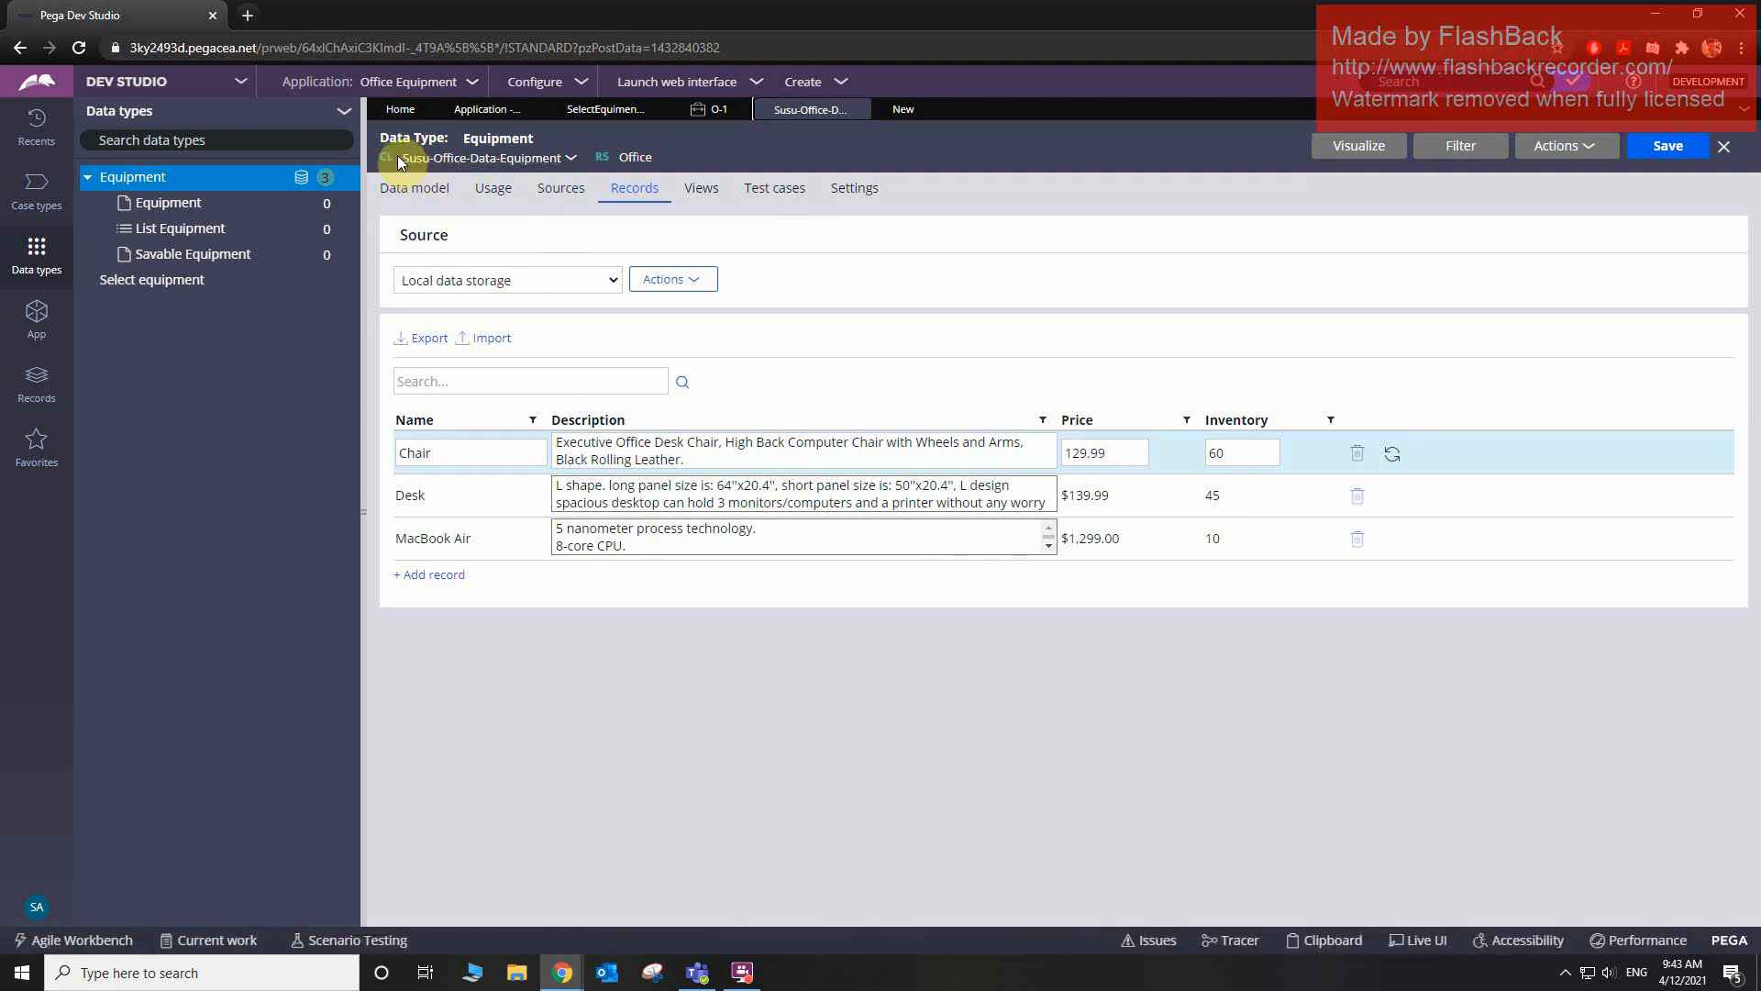
{"action": "left_click_drag", "start_coordinate": [404, 160], "coordinate": [564, 168]}
{"action": "key", "text": "ctrl+c"}
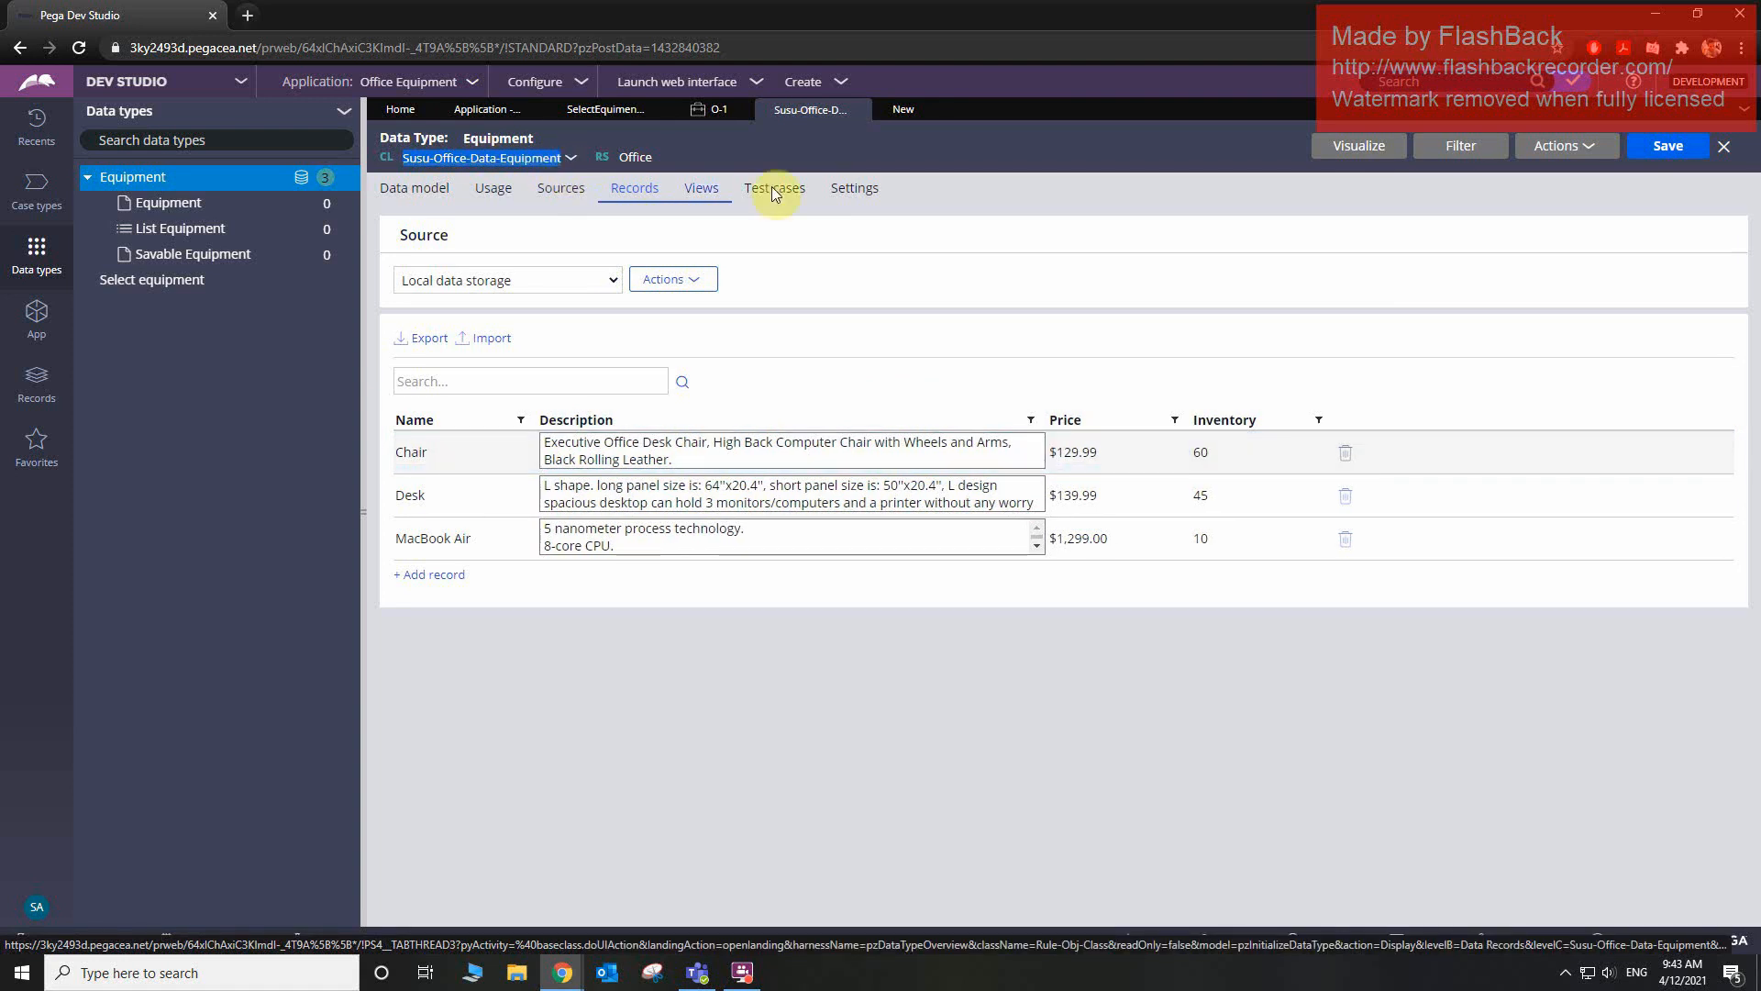
- Enter Susu-Office-Data-Equipment as the class in the GetDetails data transform's pages and classes, without leading spaces
{"action": "left_click", "coordinate": [882, 111]}
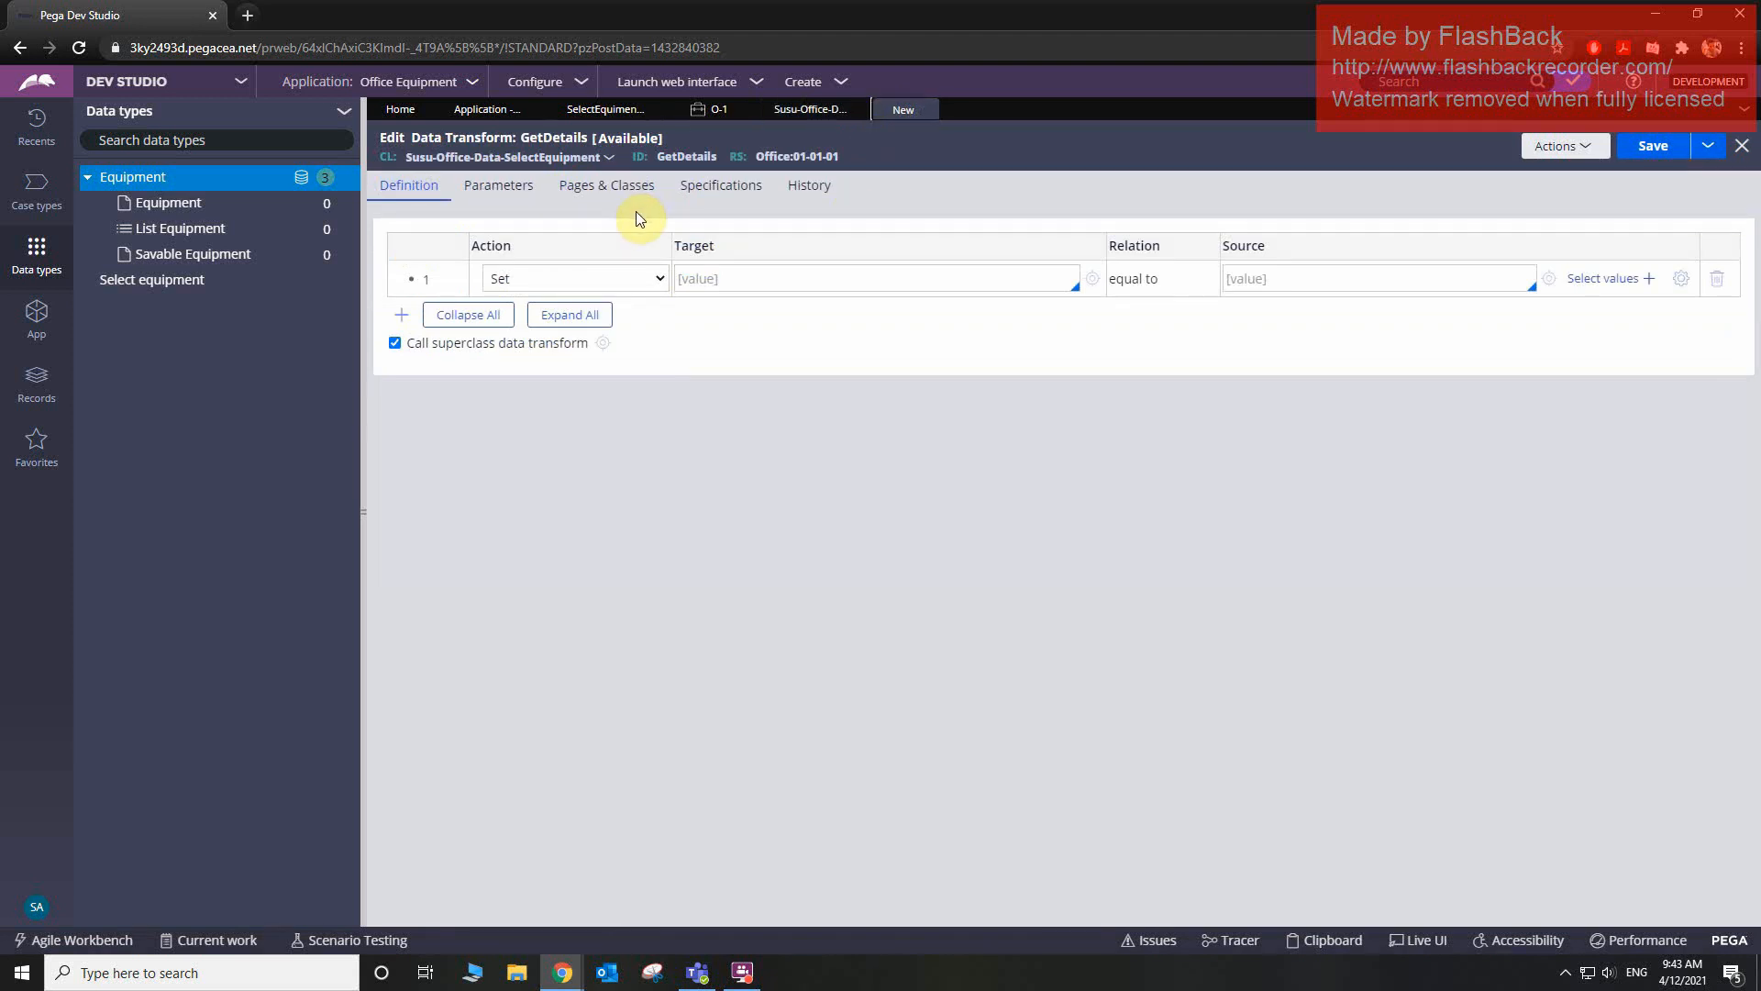
{"action": "left_click", "coordinate": [616, 185]}
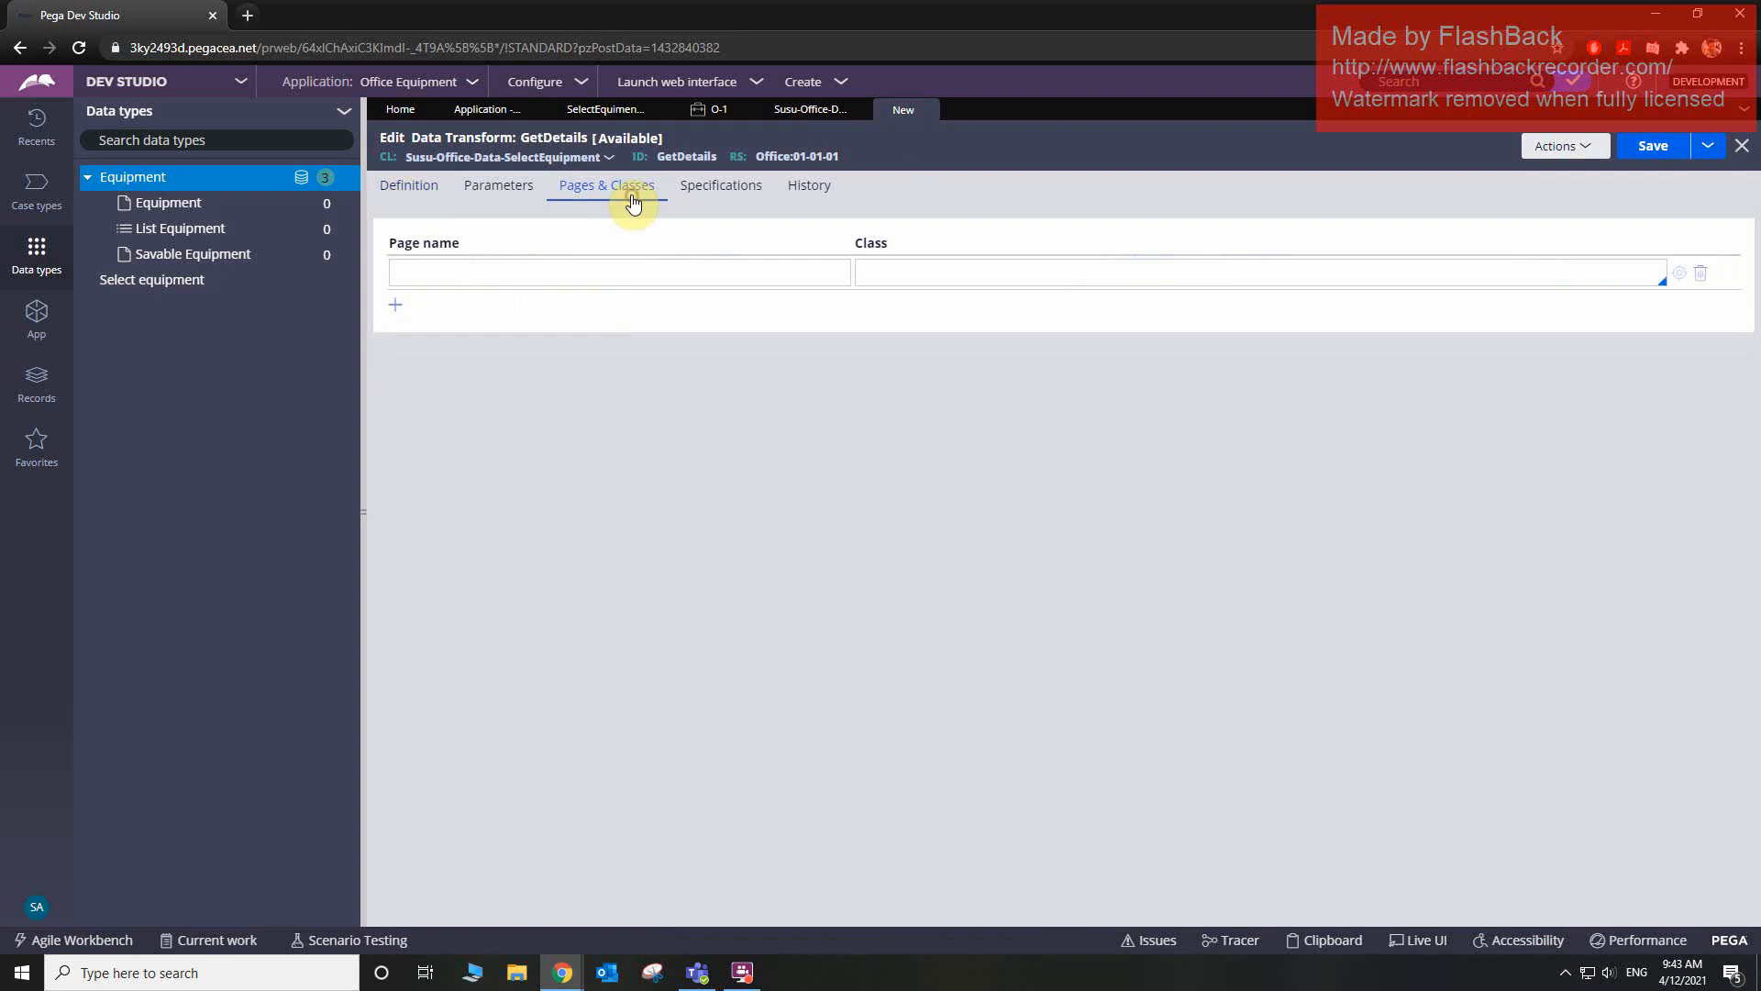
{"action": "left_click", "coordinate": [609, 275]}
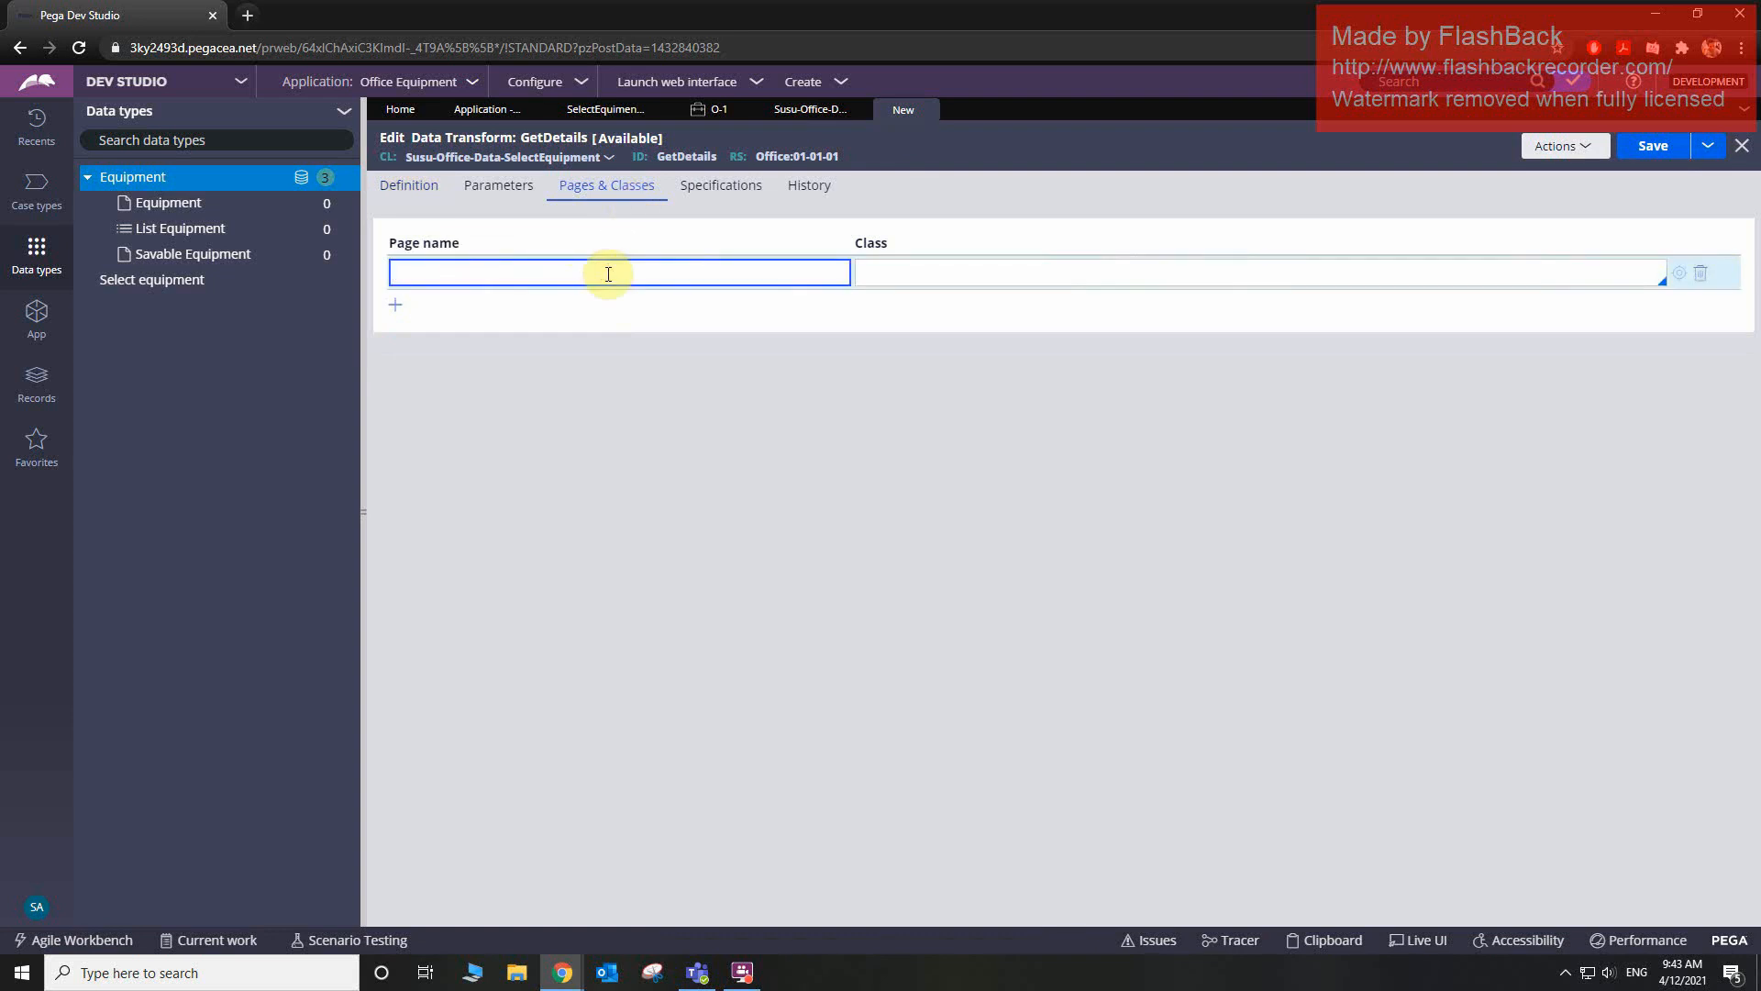
{"action": "left_click", "coordinate": [900, 276]}
{"action": "key", "text": "ctrl+v"}
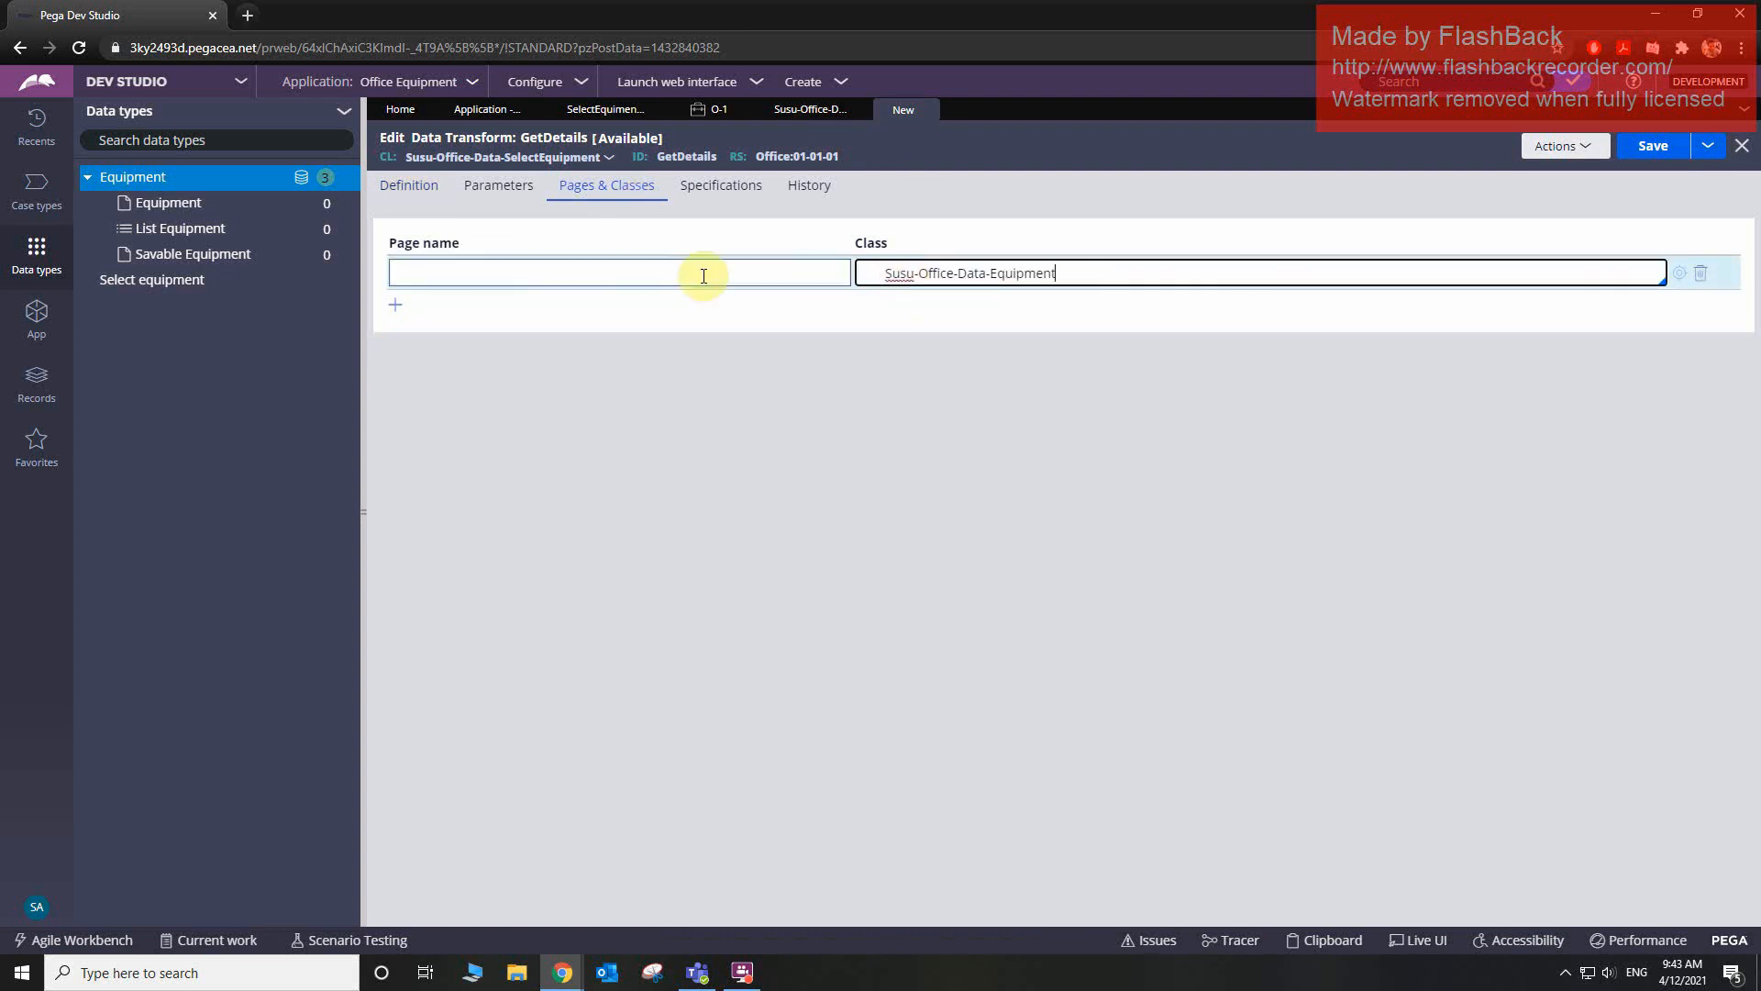
{"action": "left_click", "coordinate": [703, 276]}
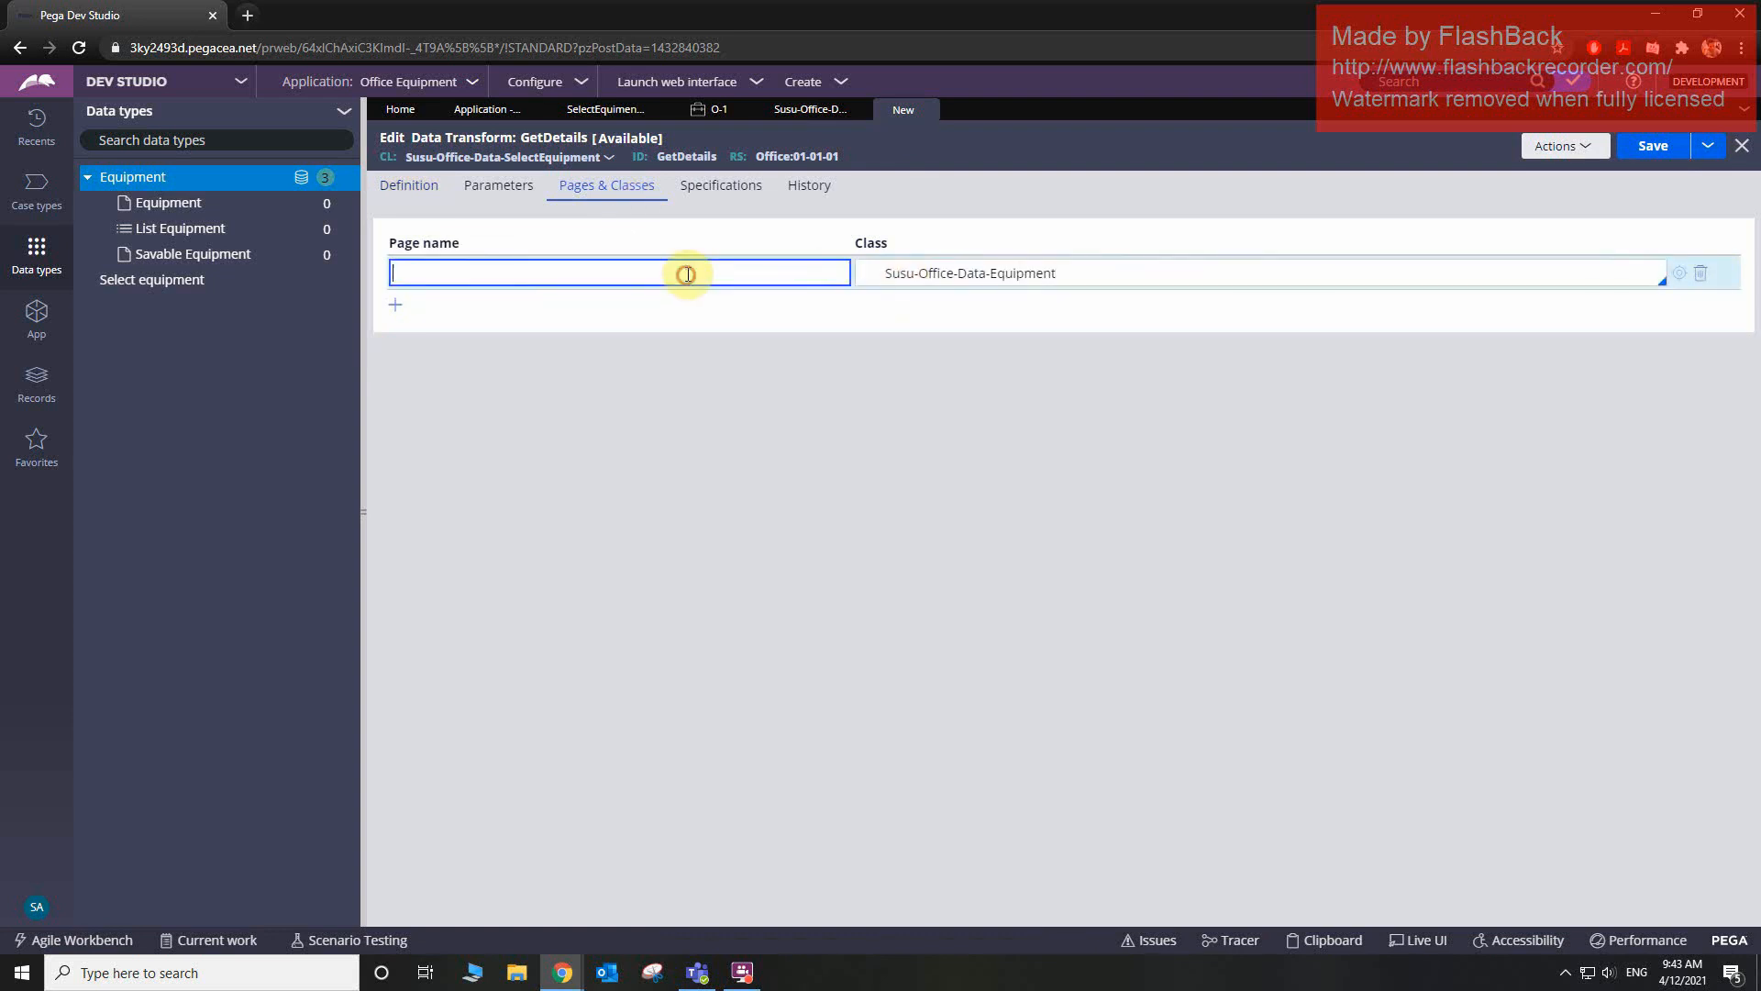
{"action": "left_click", "coordinate": [886, 274]}
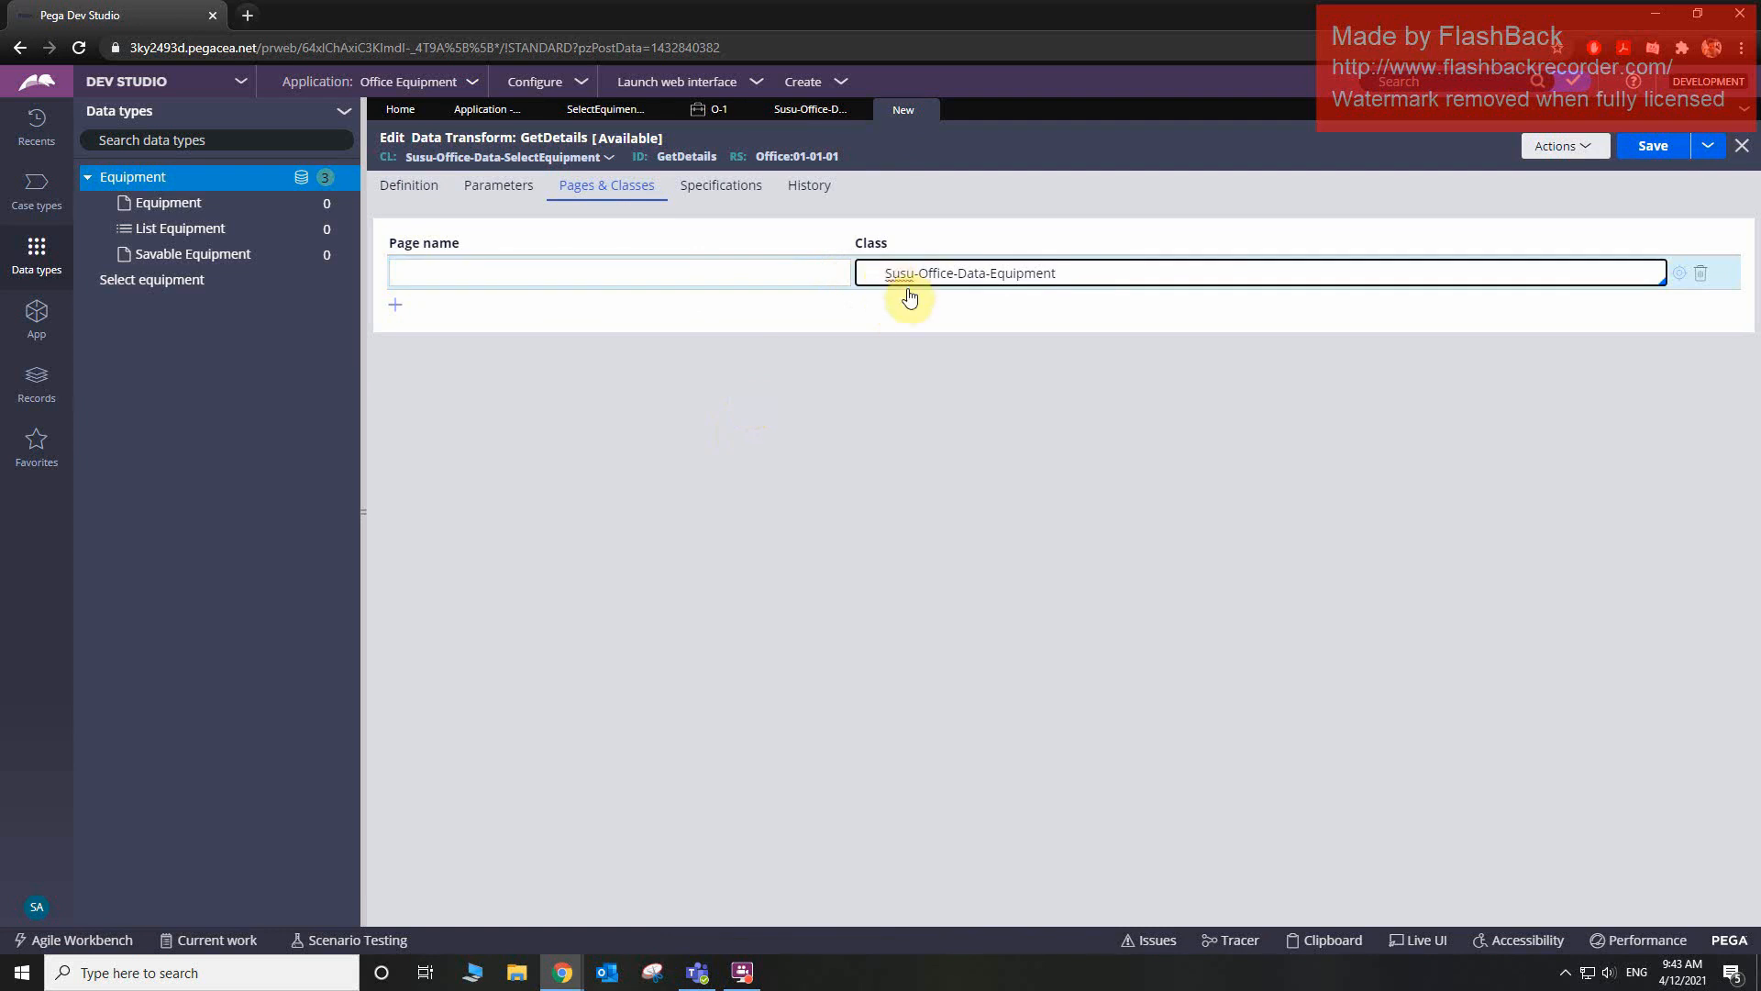
{"action": "key", "text": "BackSpace"}
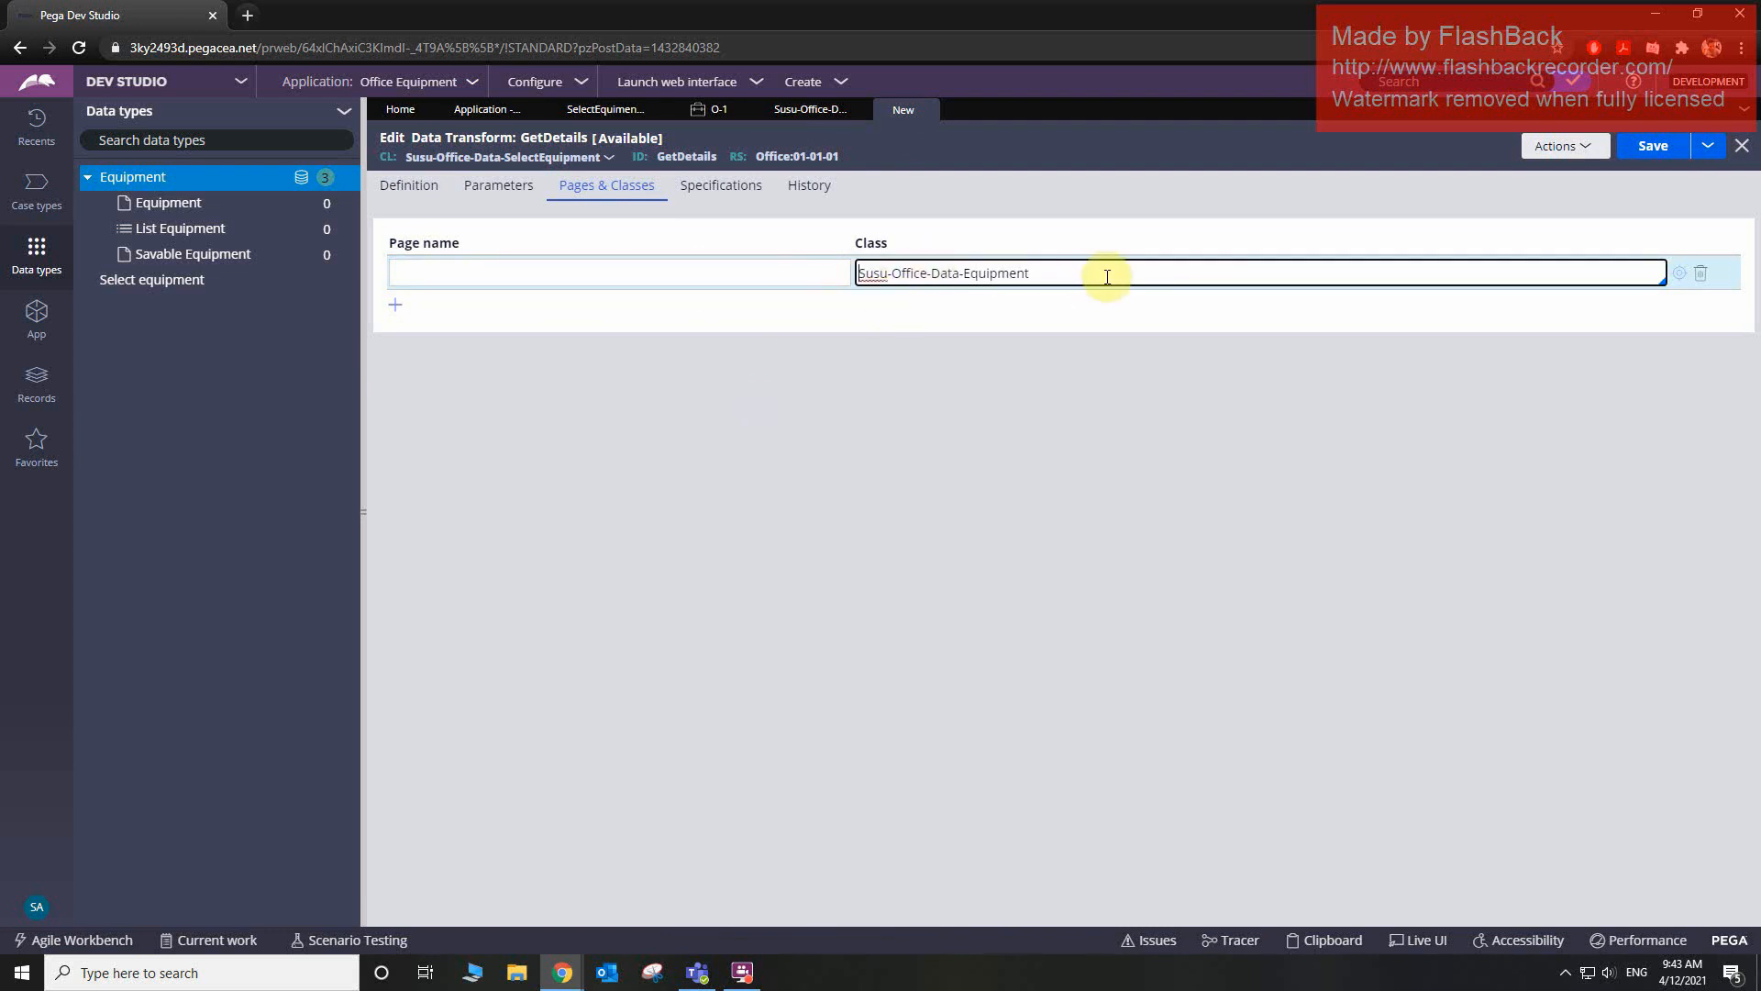
- Name the page D_Equipment for the Susu-Office-Data-Equipment class in the GetDetails data transform
{"action": "left_click", "coordinate": [617, 275]}
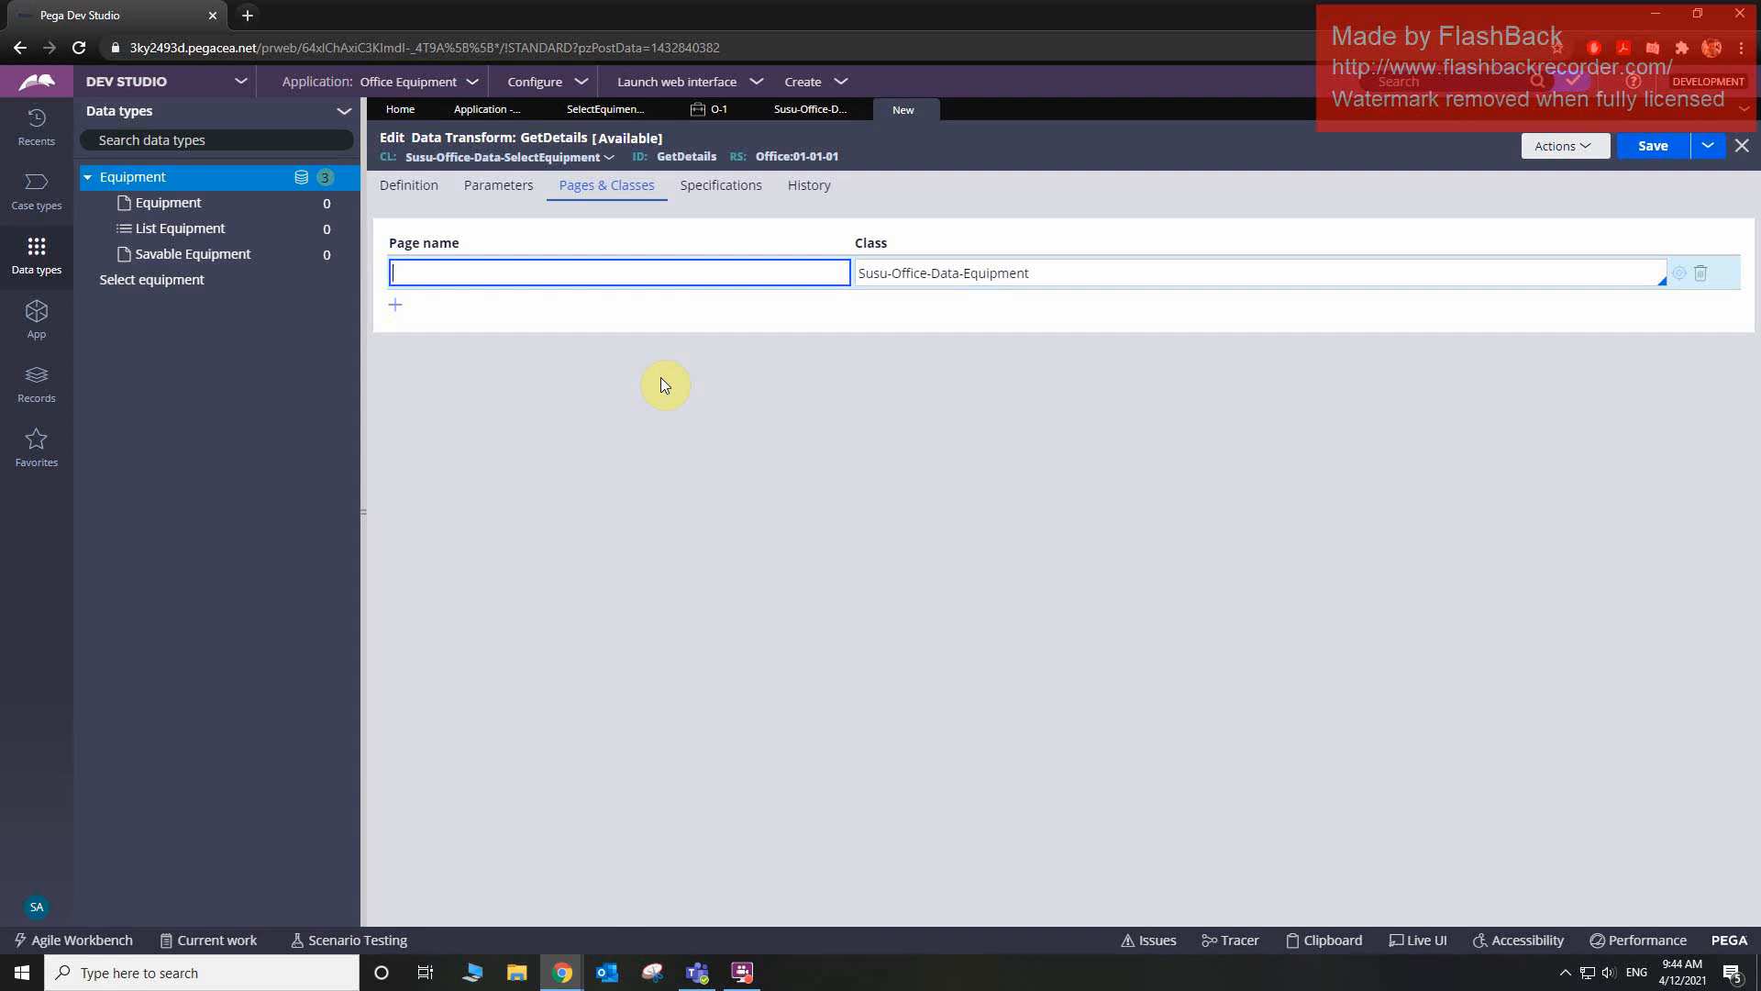
{"action": "type", "text": "D_Equipment"}
- Define the first Set action in GetDetails with target Primary.ShortDescription and source D_Equipment.Description
{"action": "left_click", "coordinate": [415, 196]}
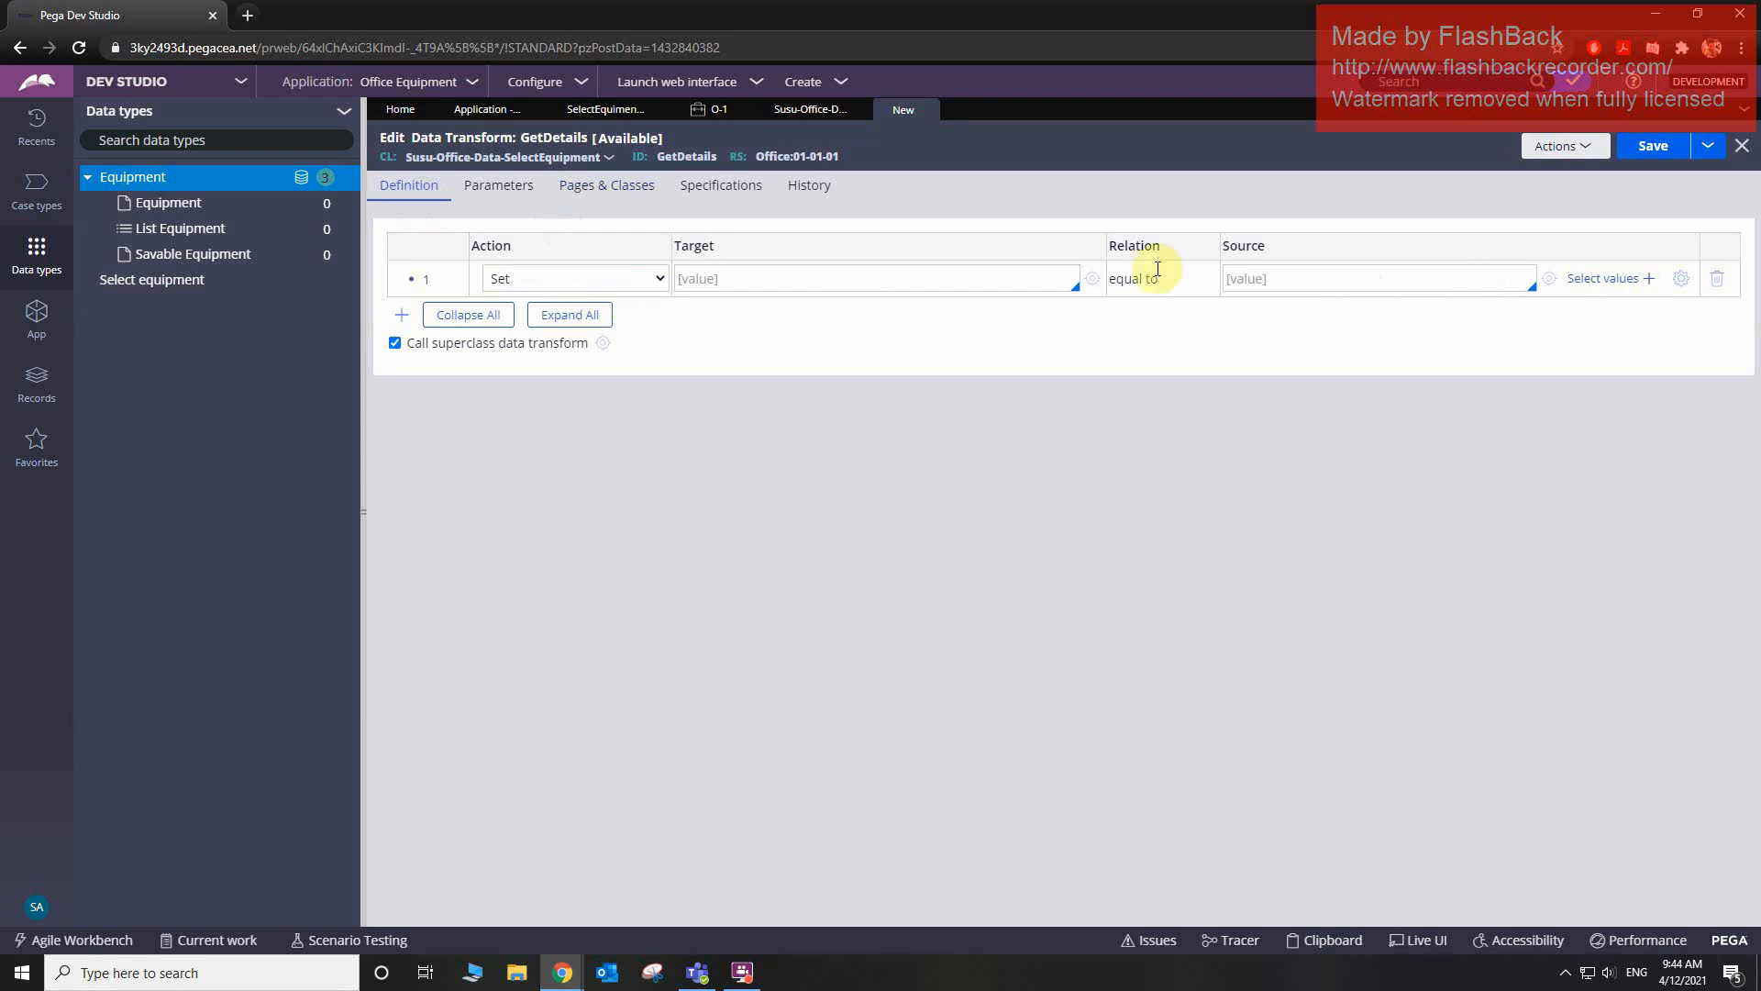
{"action": "left_click", "coordinate": [1278, 281]}
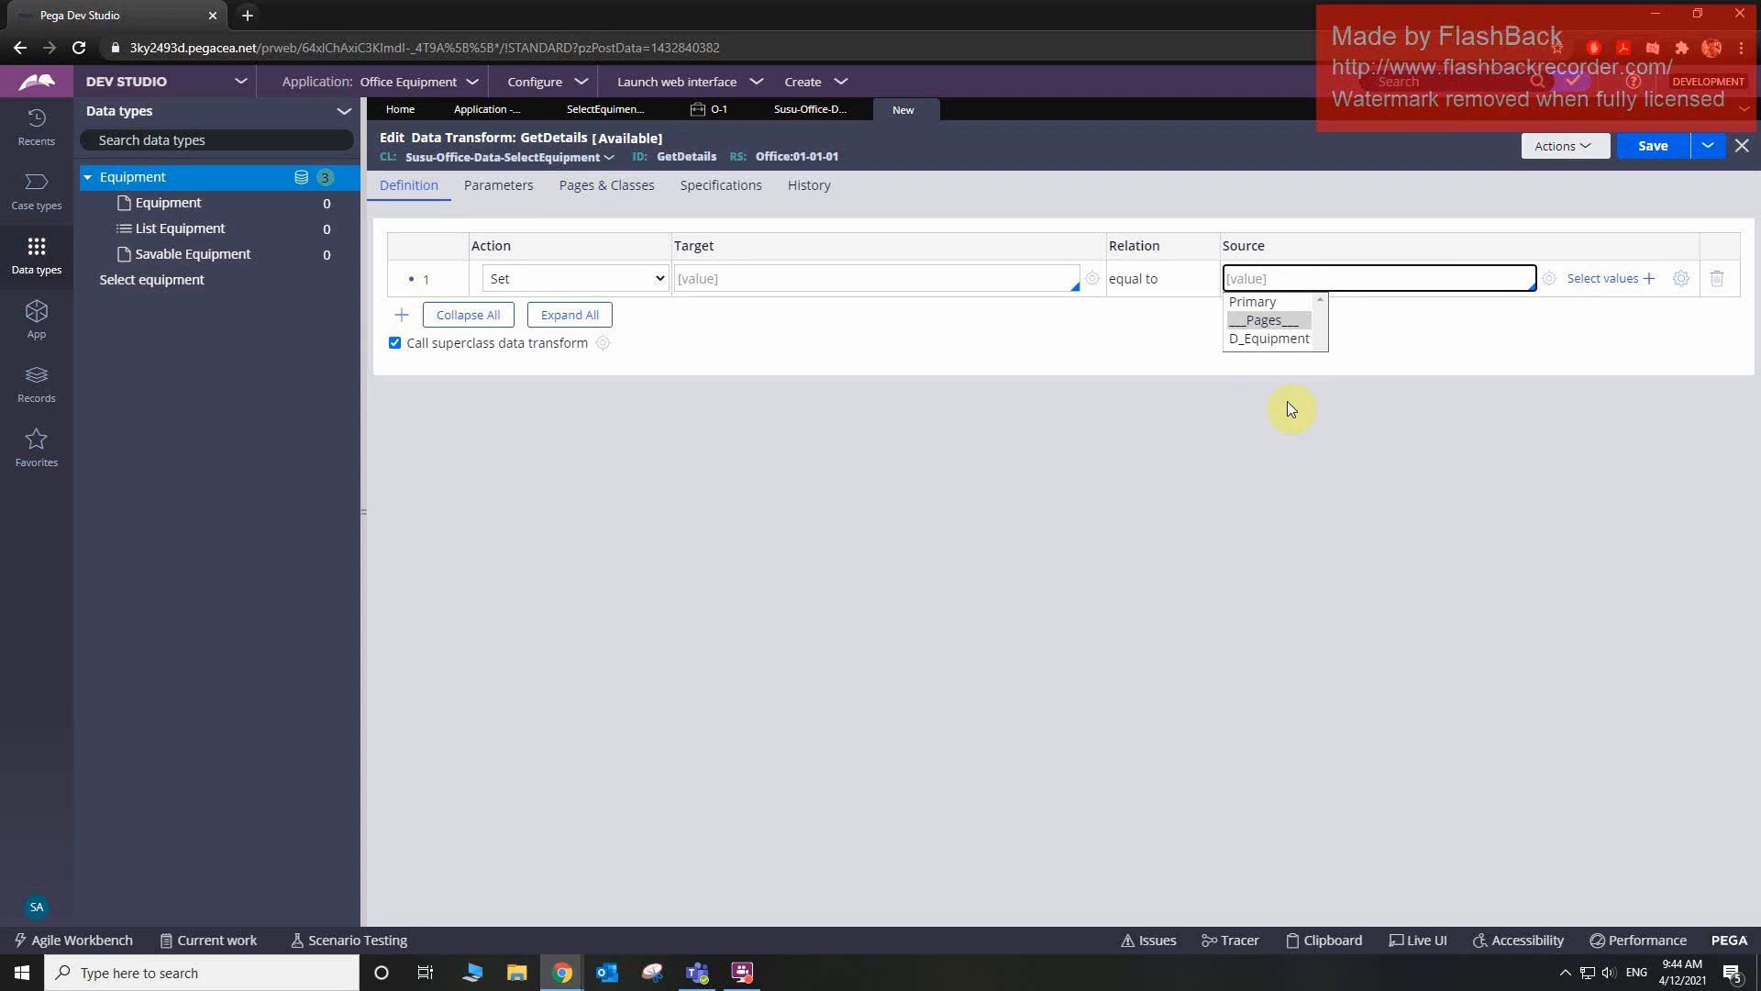
{"action": "left_click", "coordinate": [1272, 339]}
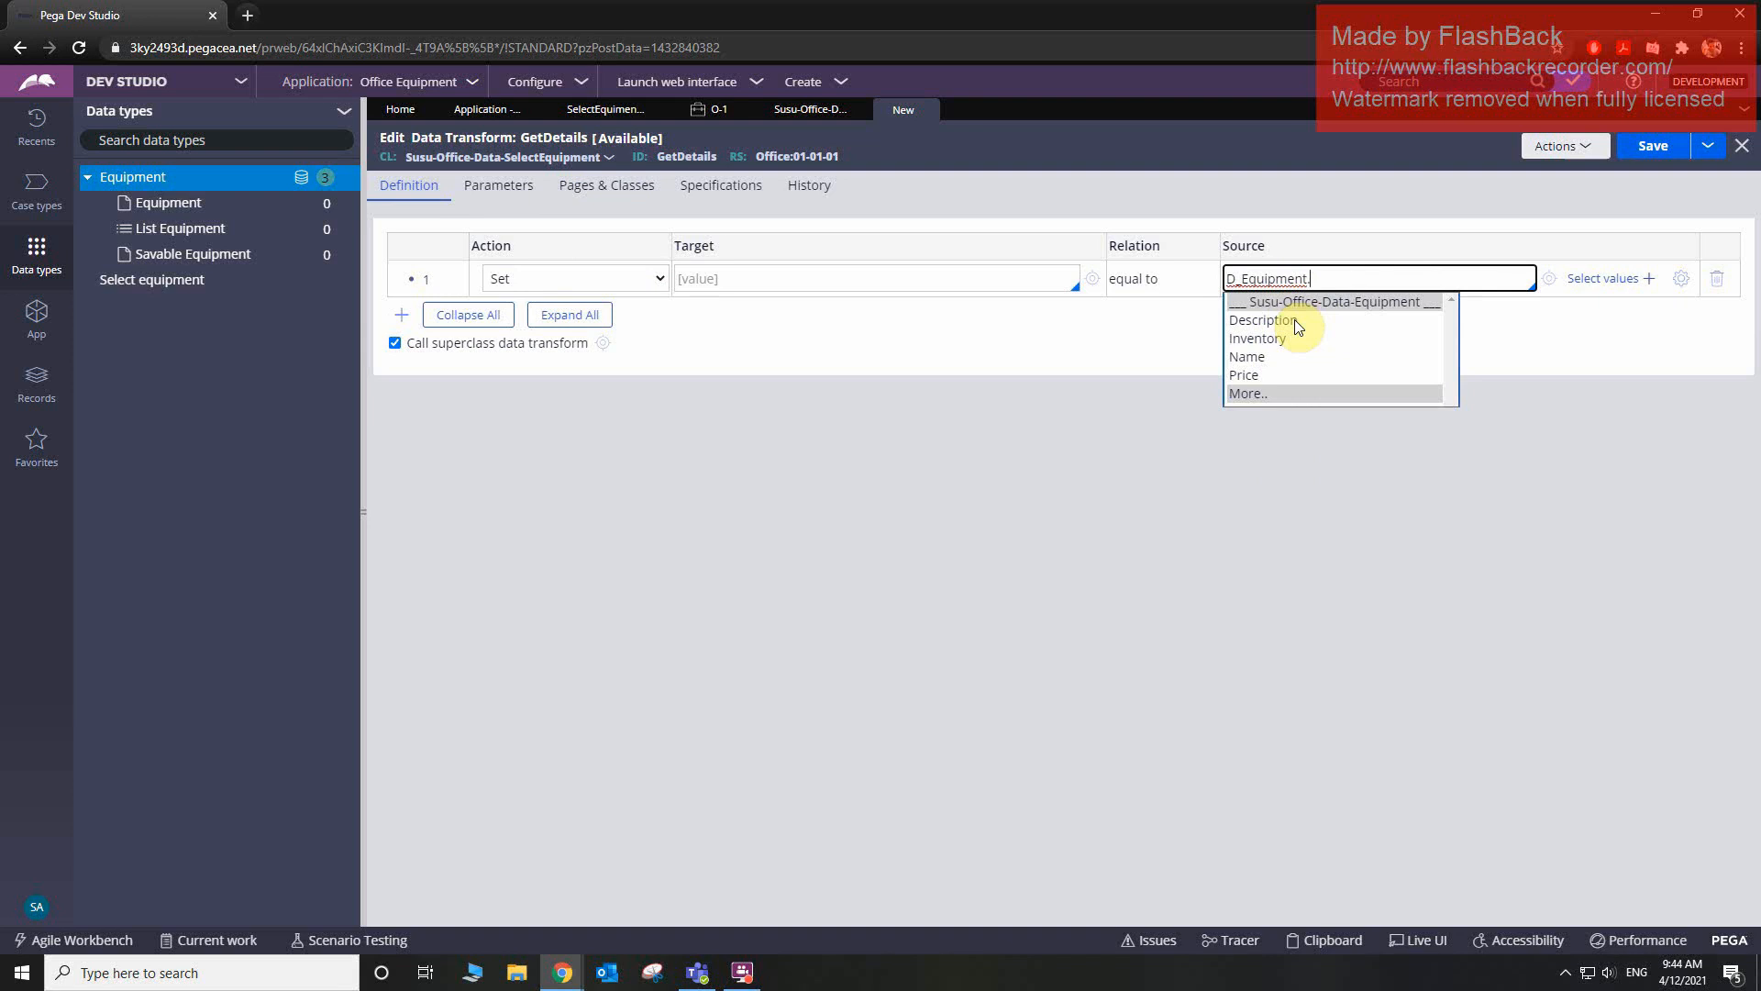
{"action": "left_click", "coordinate": [1297, 323]}
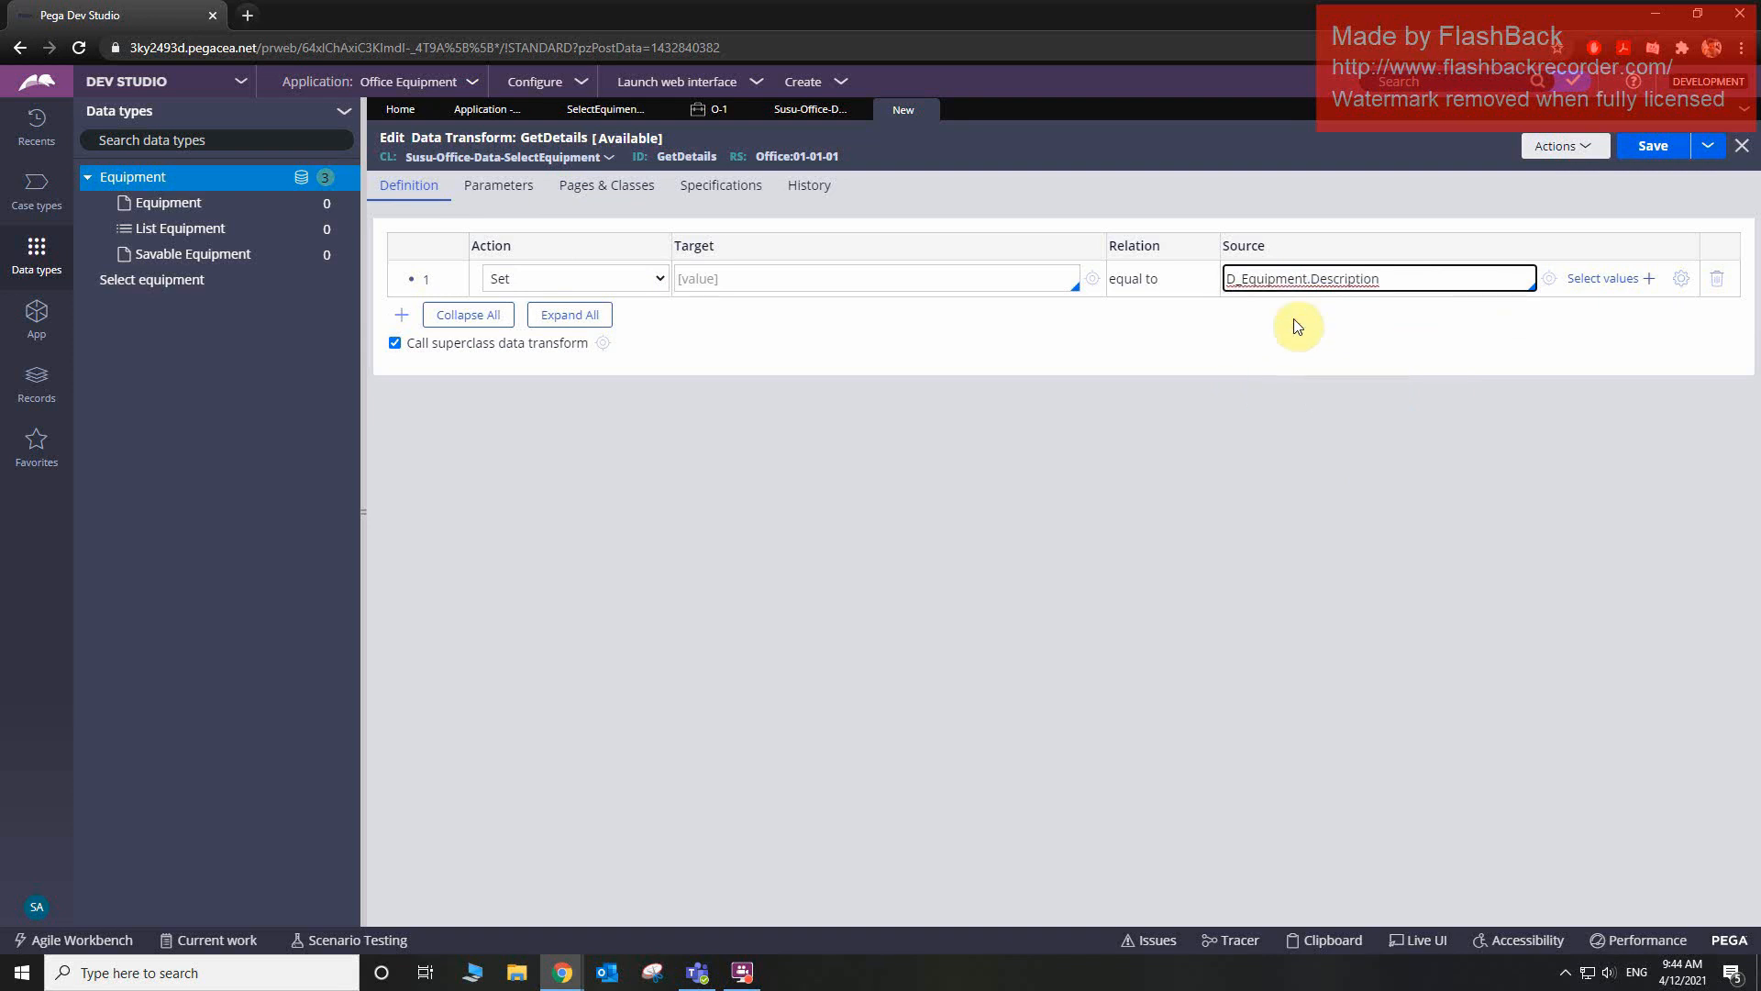
{"action": "left_click", "coordinate": [866, 279]}
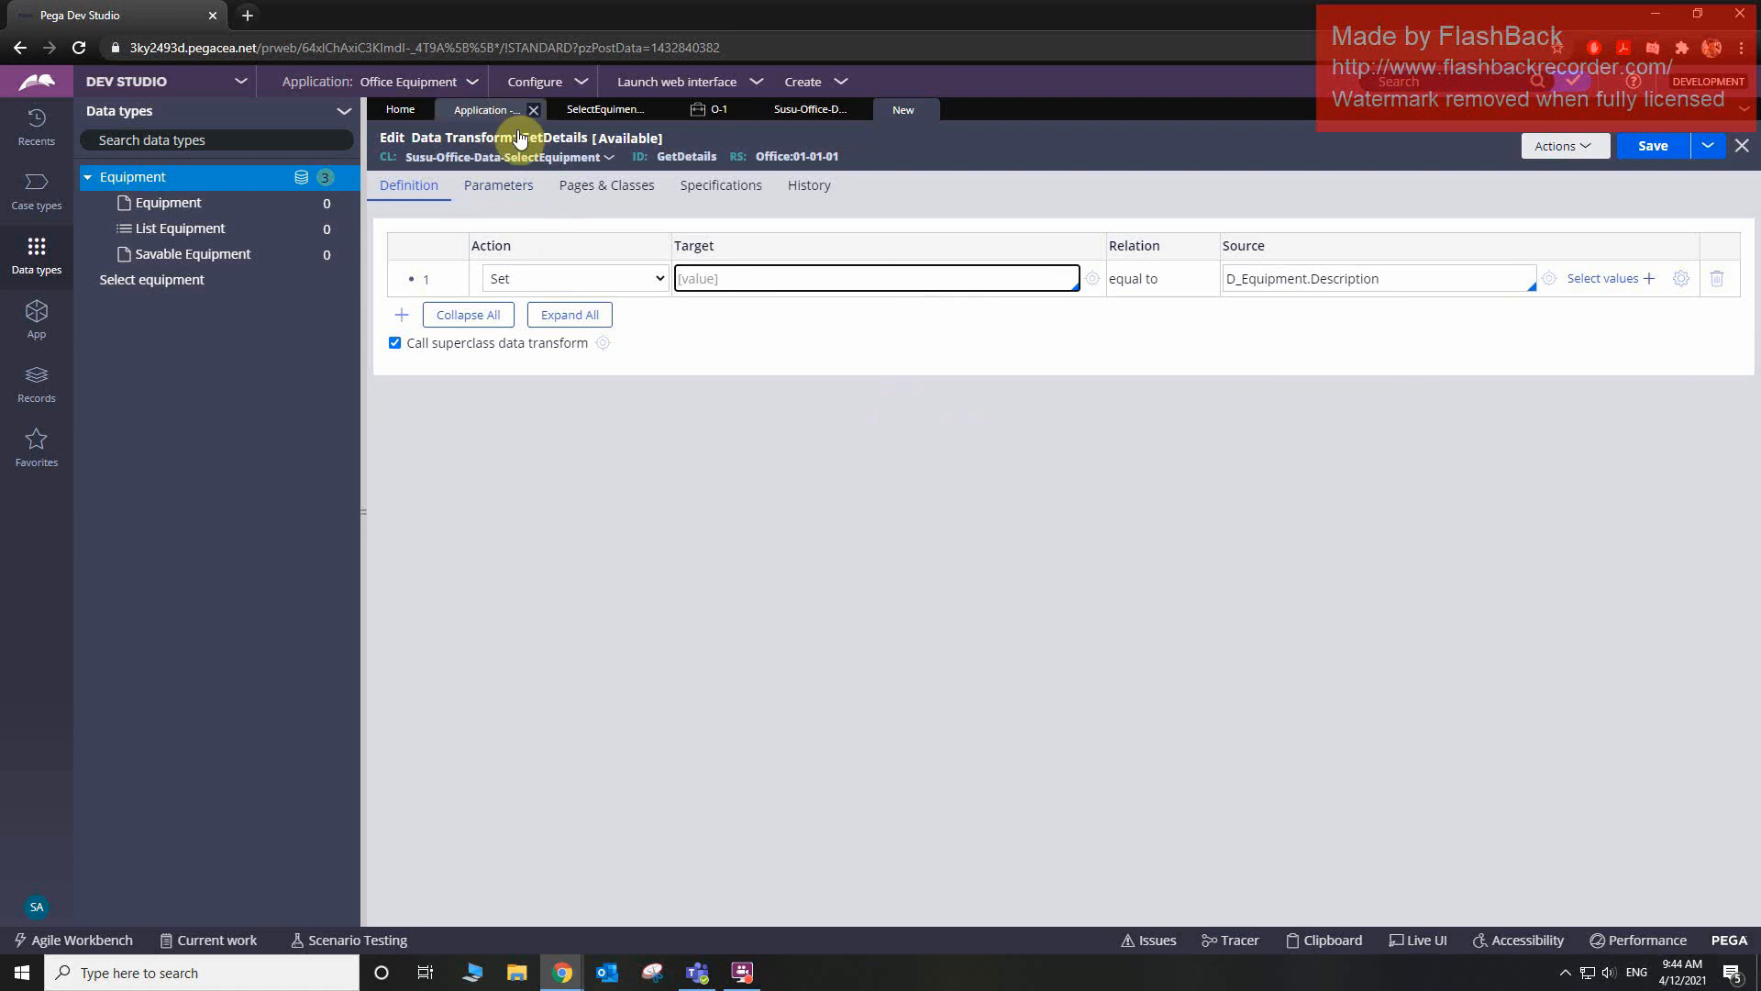
{"action": "left_click", "coordinate": [693, 279]}
{"action": "left_click", "coordinate": [725, 303]}
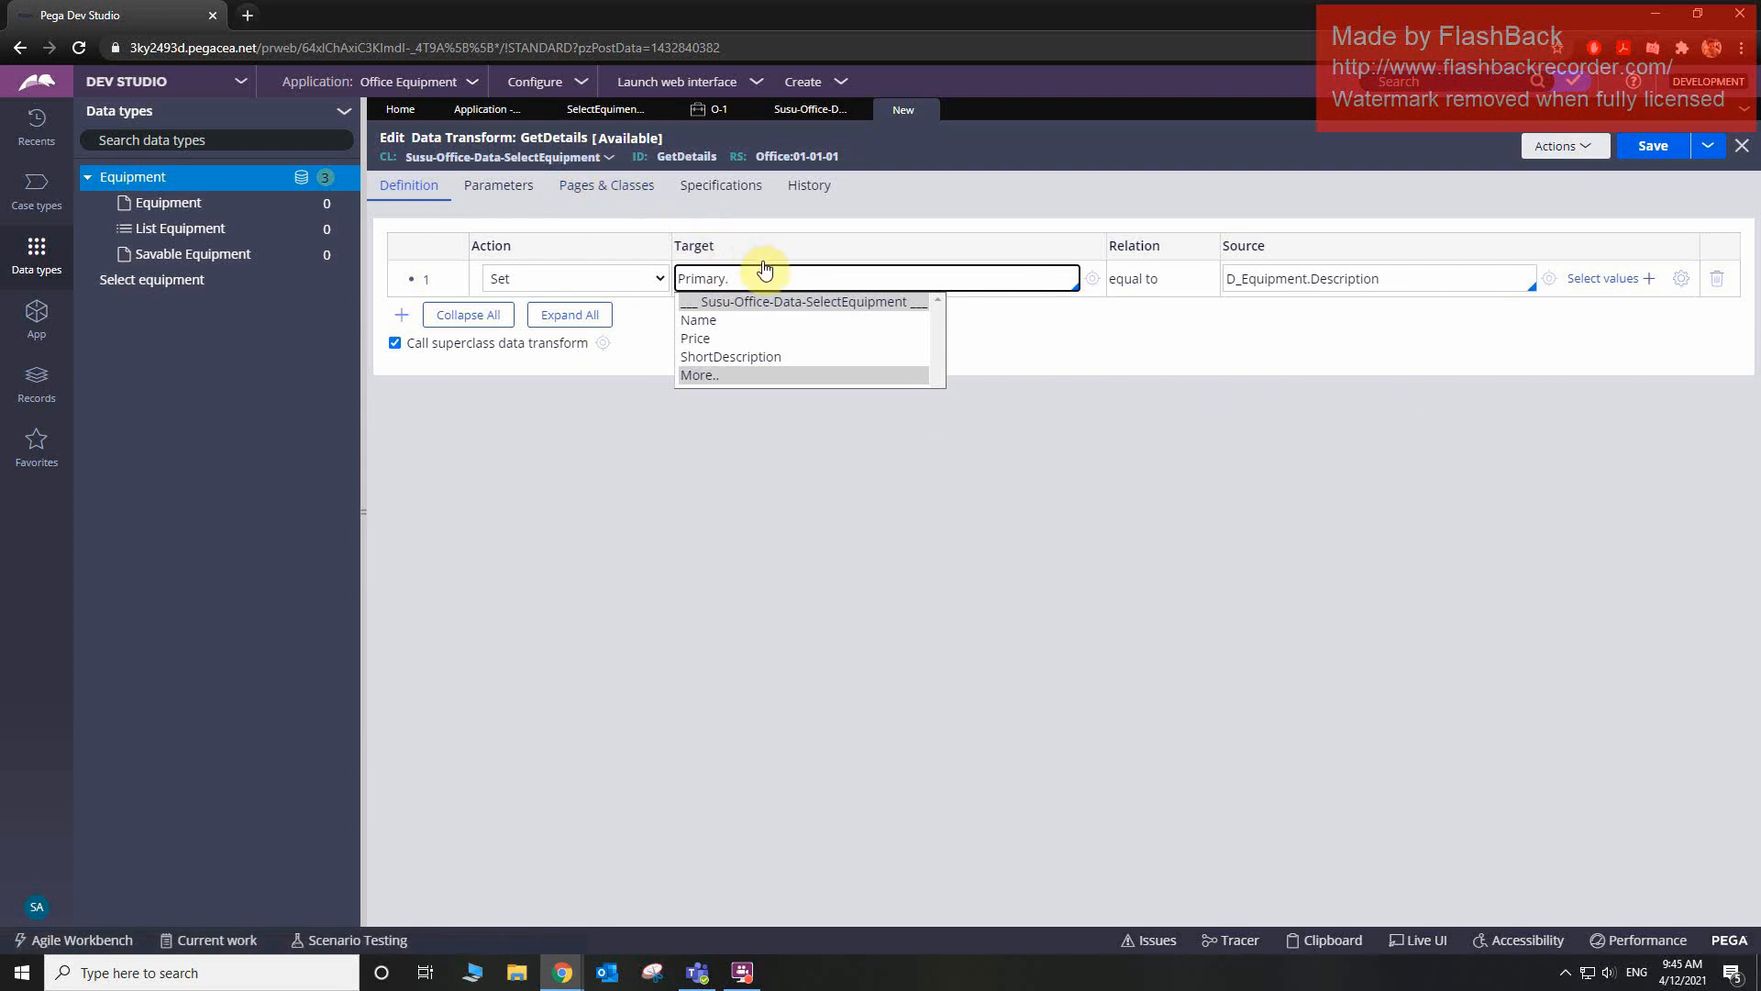
{"action": "left_click", "coordinate": [722, 358]}
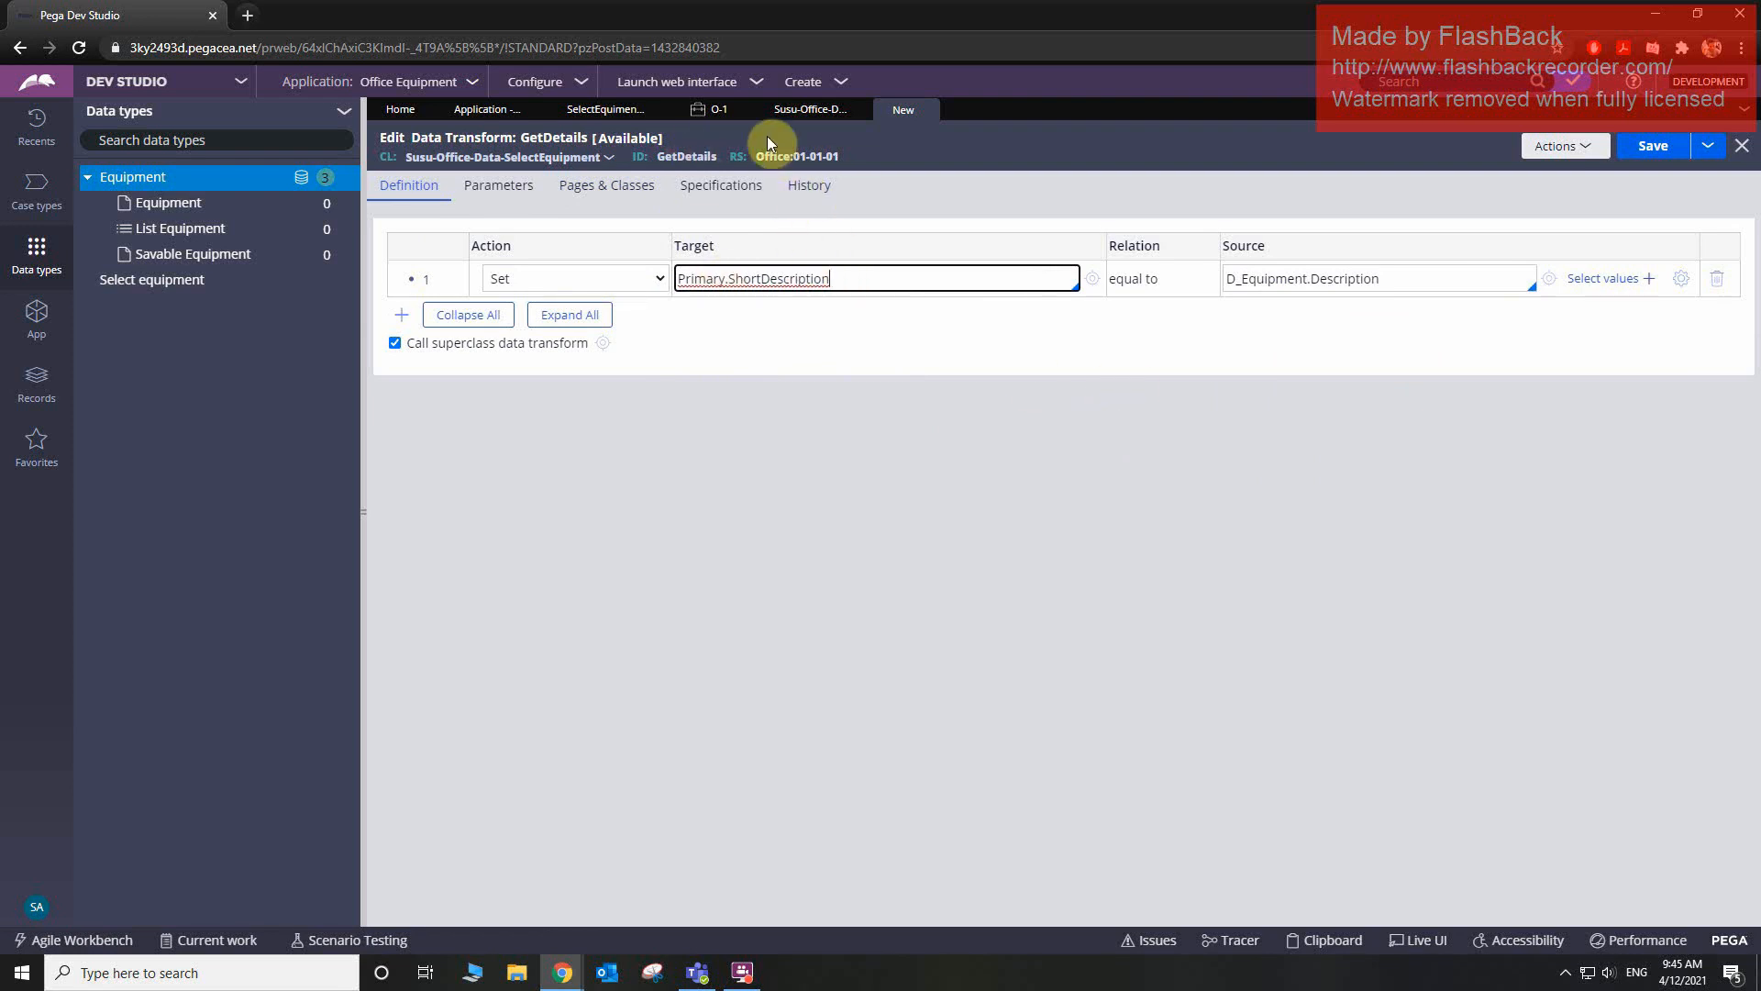
- Compare the Order Equipment case form with the Equipment data type's records, and save the GetDetails data transform
{"action": "left_click", "coordinate": [704, 112]}
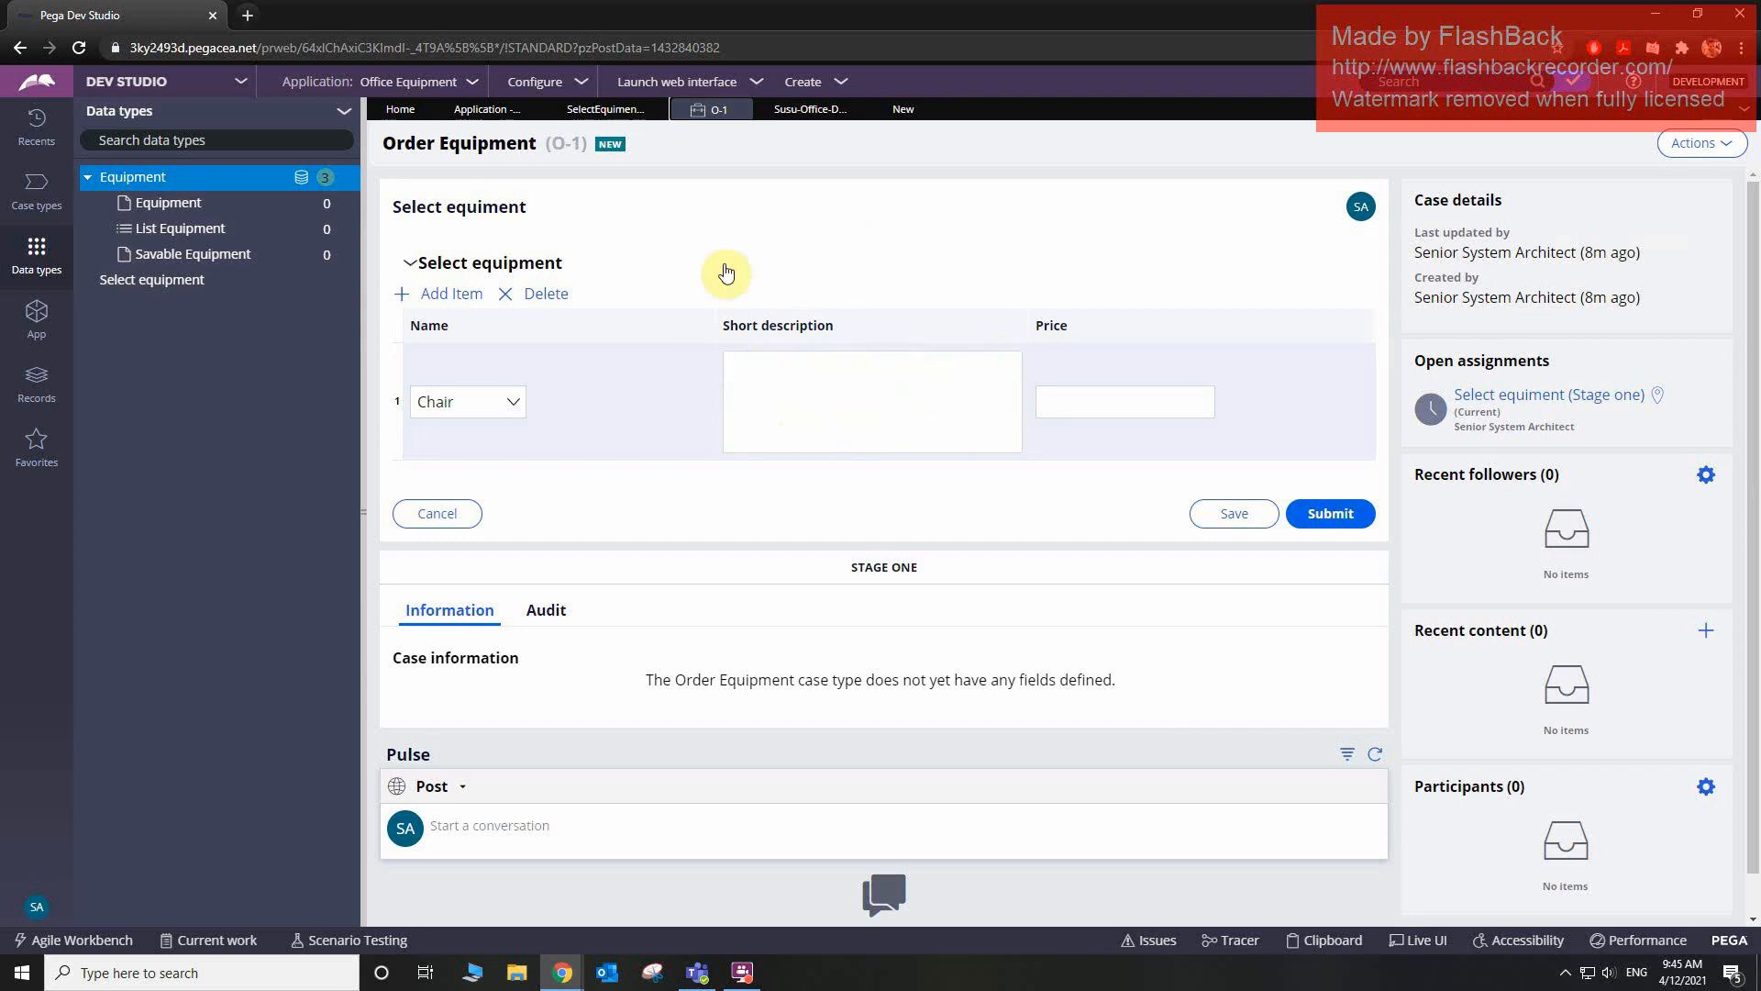
{"action": "left_click", "coordinate": [807, 109]}
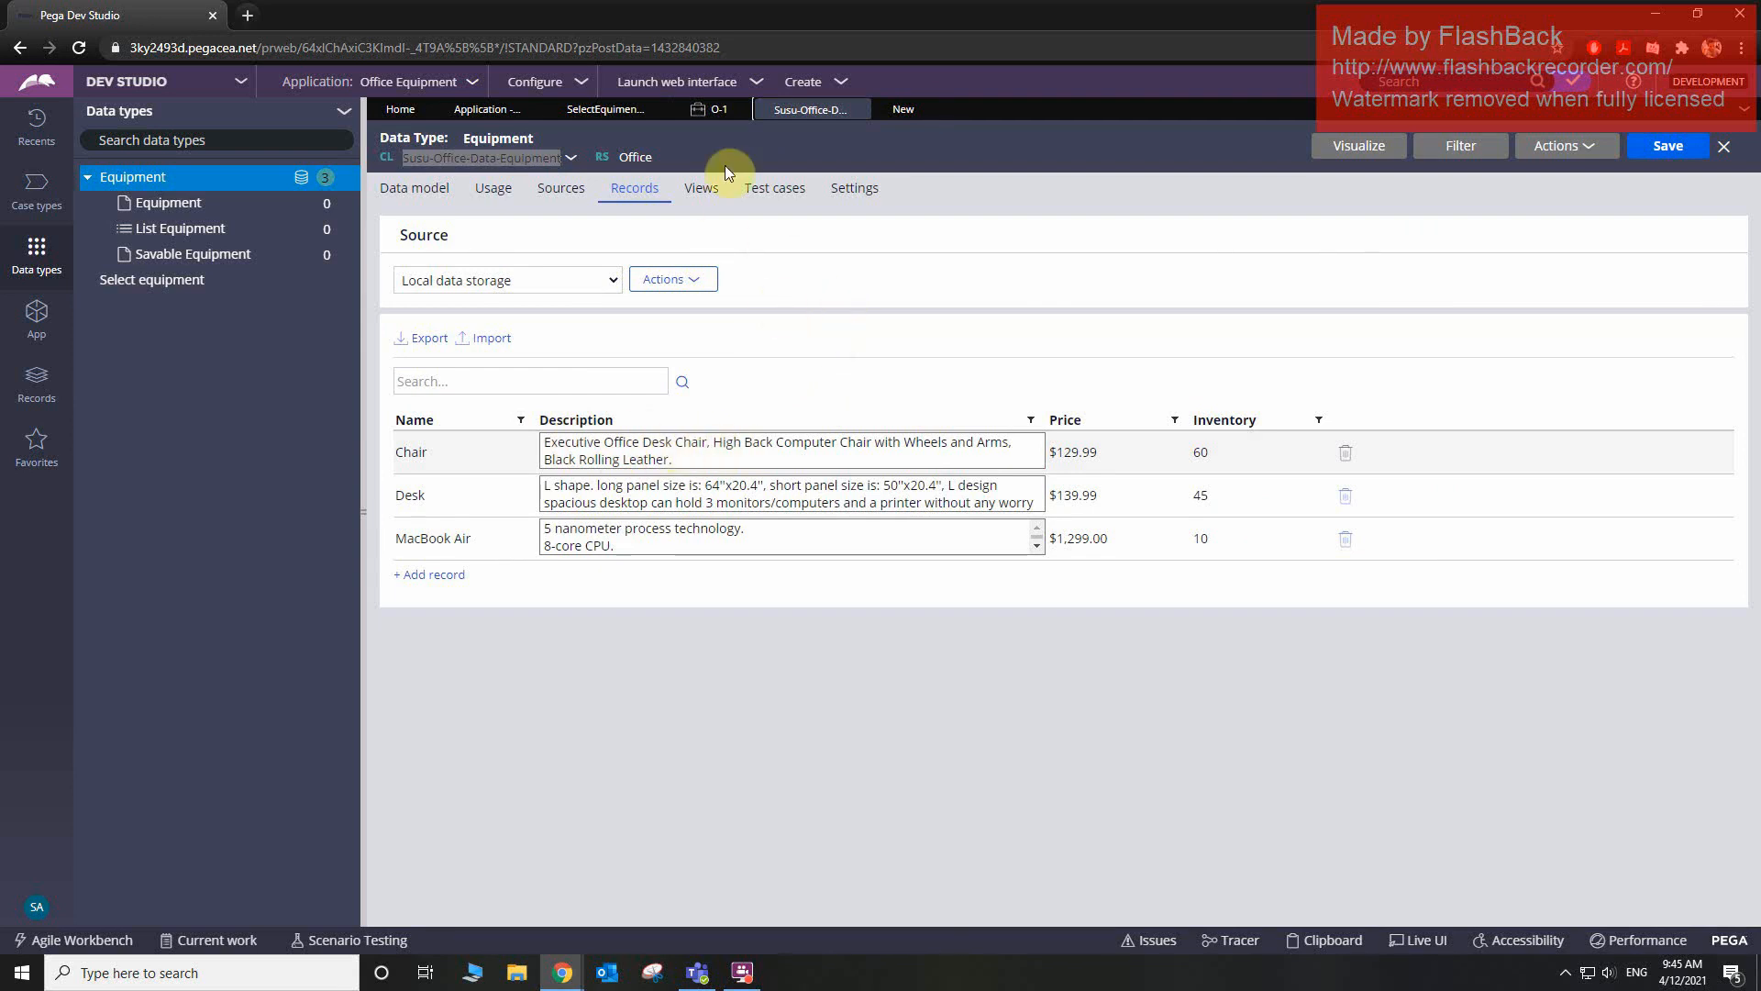
{"action": "left_click", "coordinate": [896, 111]}
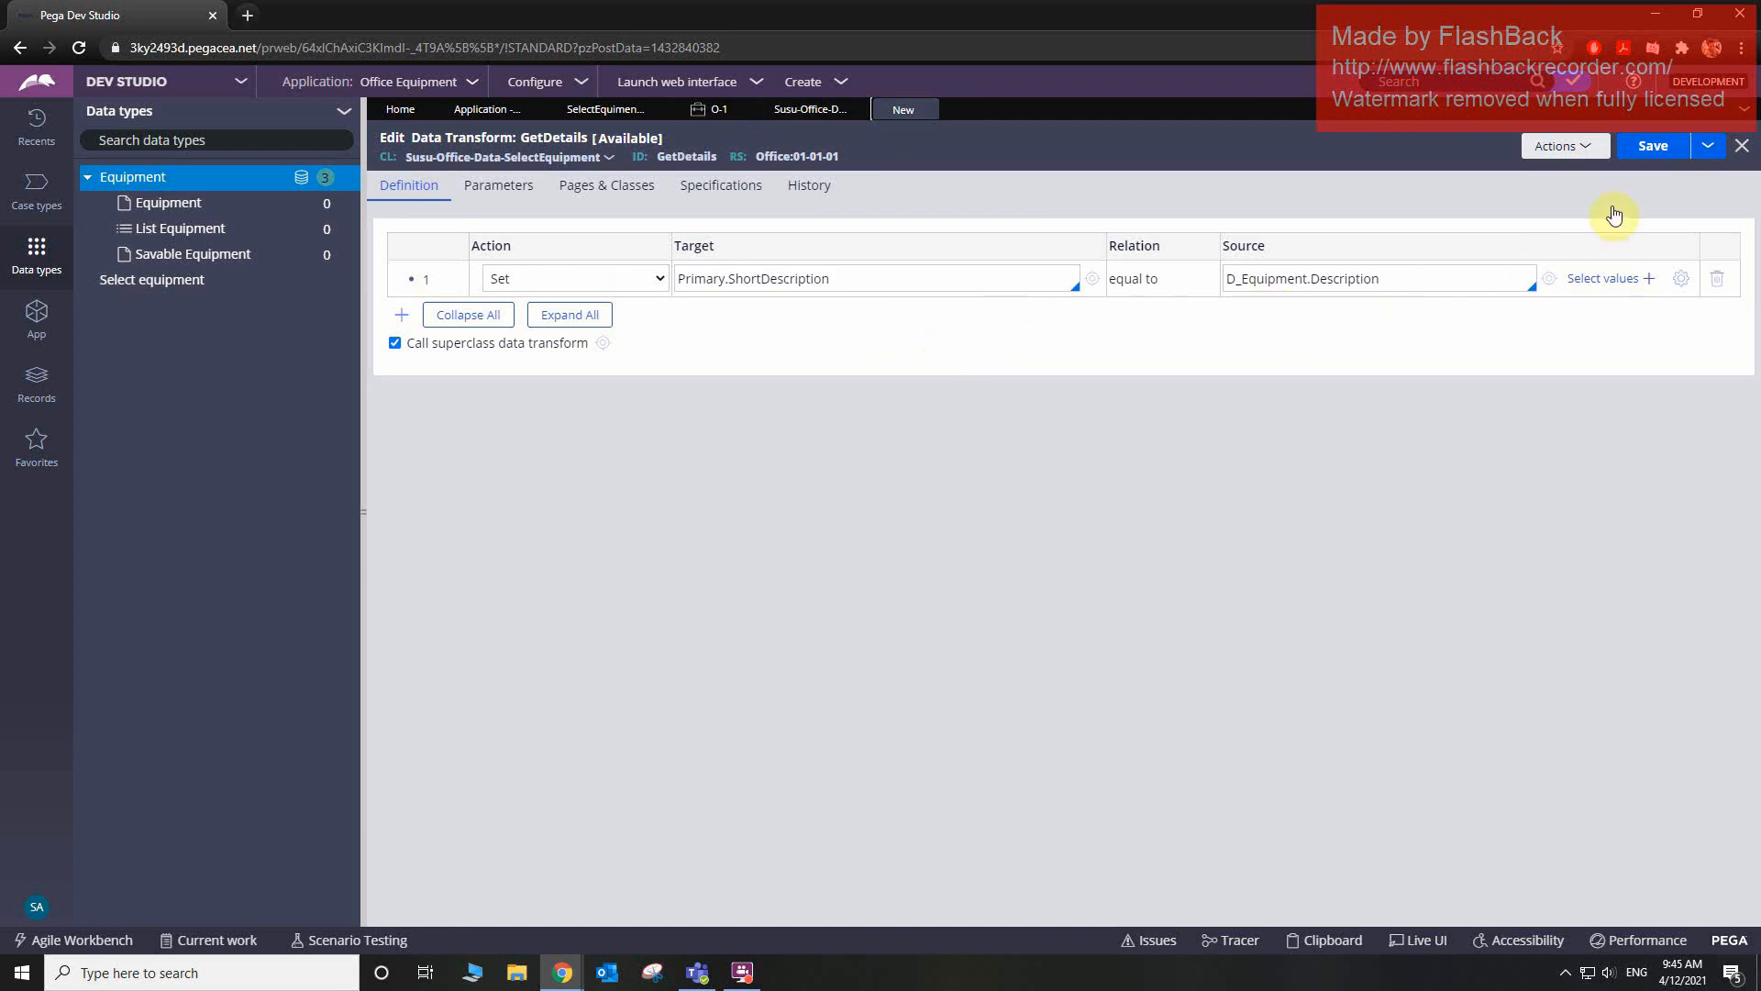
{"action": "left_click", "coordinate": [1646, 156]}
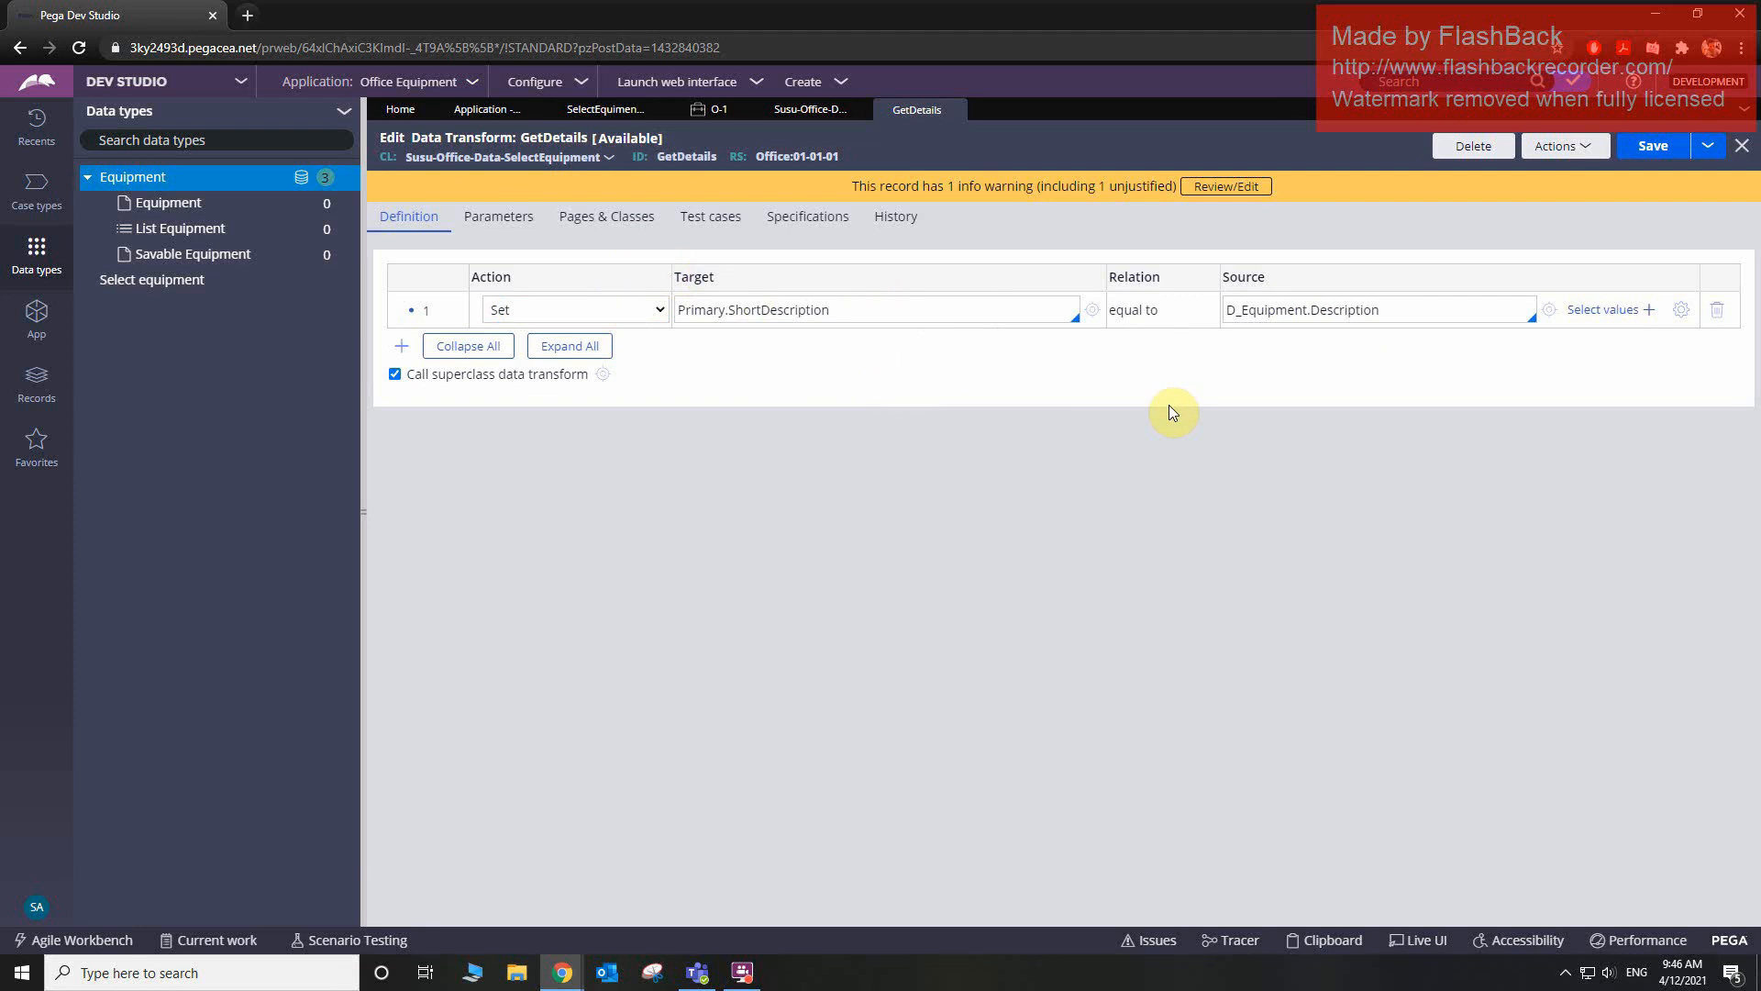
- Add a pyGUID parameter to the GetDetails data transform
{"action": "left_click", "coordinate": [520, 235]}
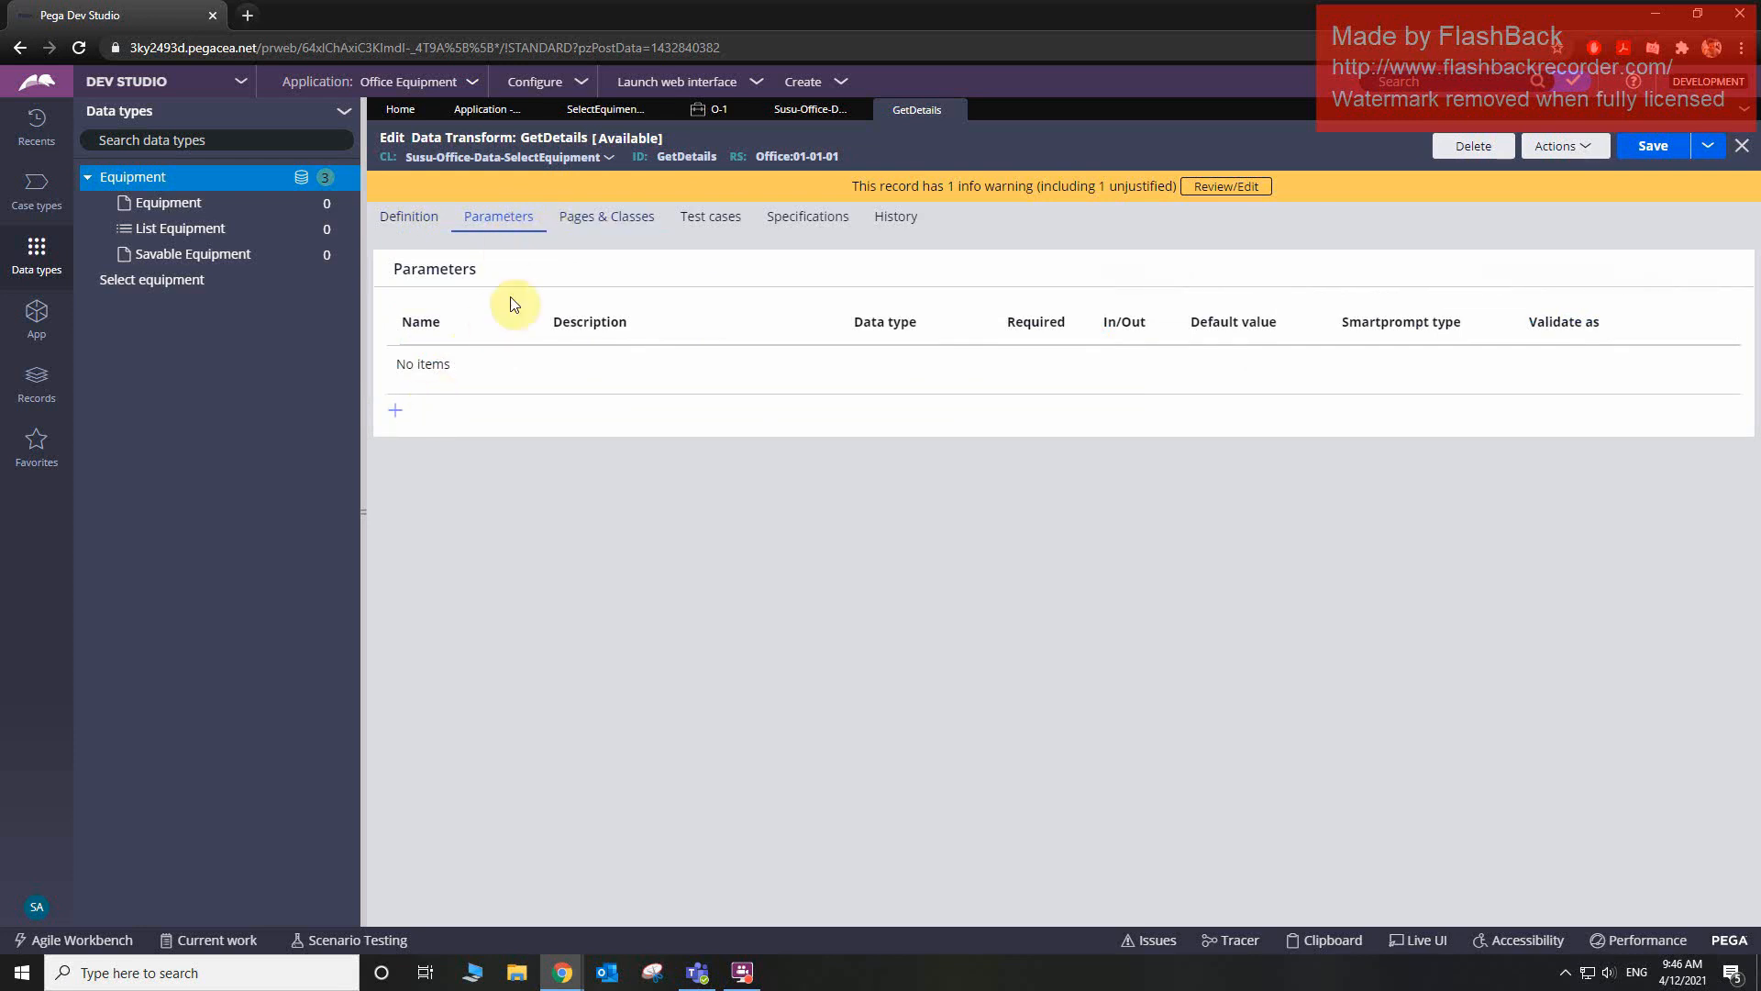
{"action": "left_click", "coordinate": [398, 415]}
{"action": "type", "text": "p"}
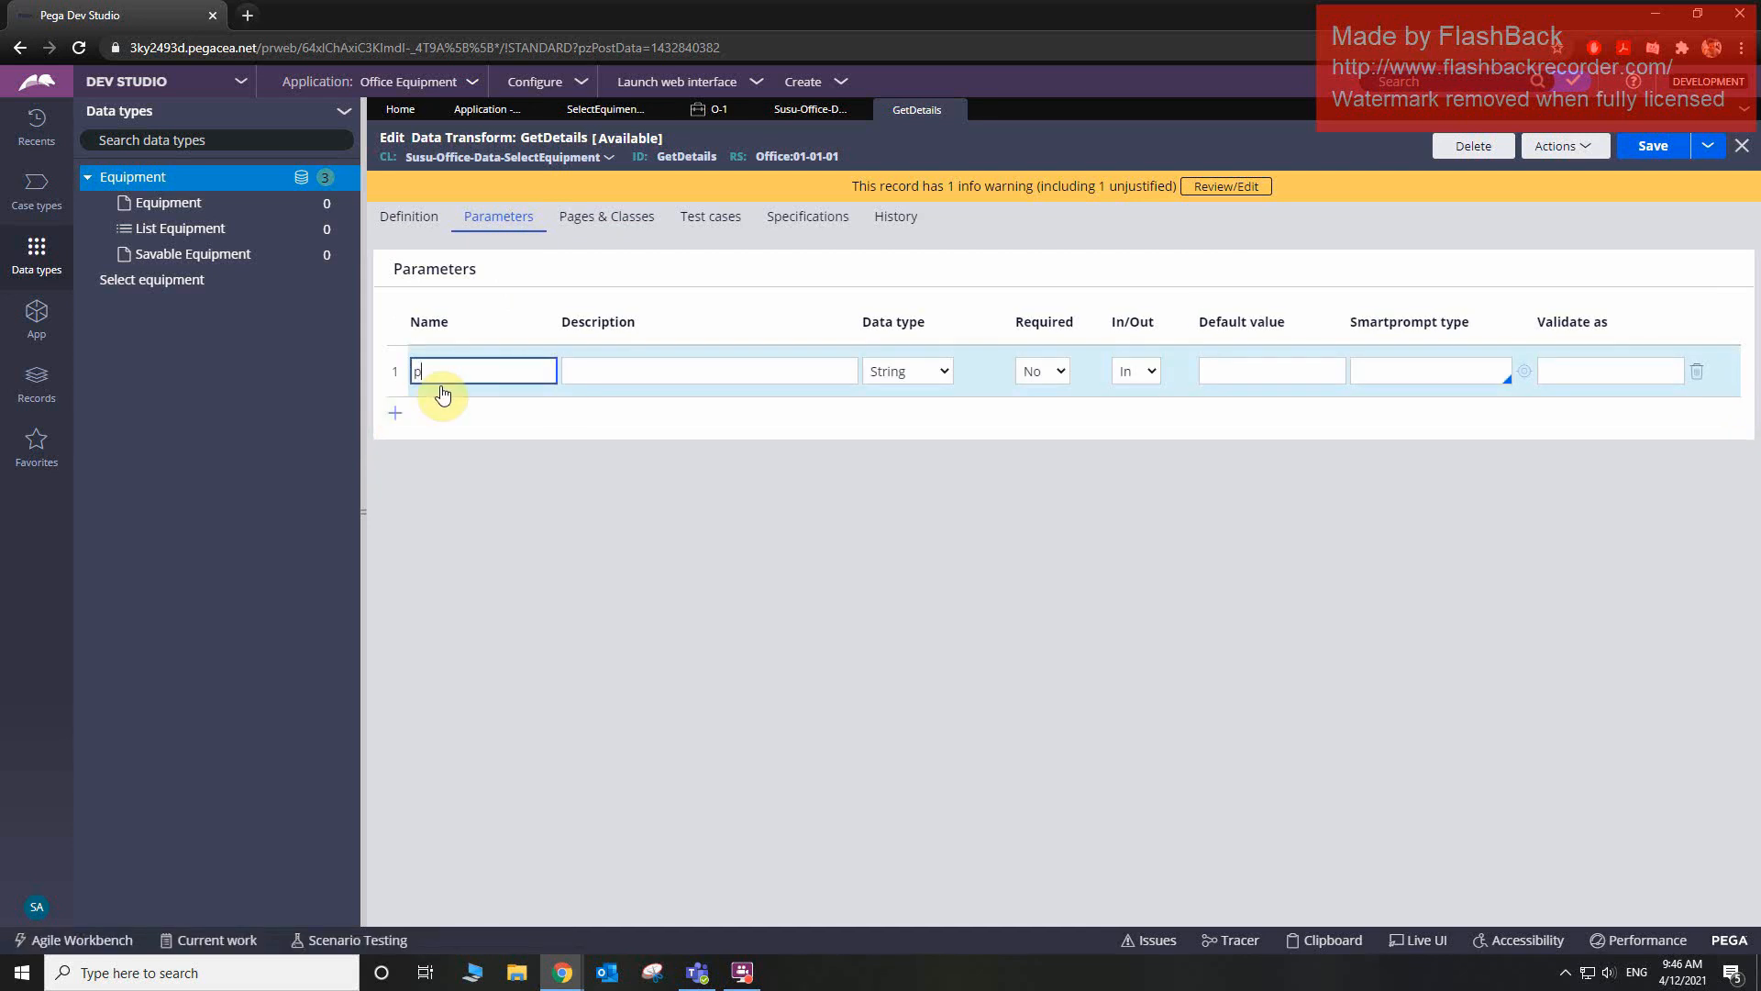
{"action": "type", "text": "yGUID"}
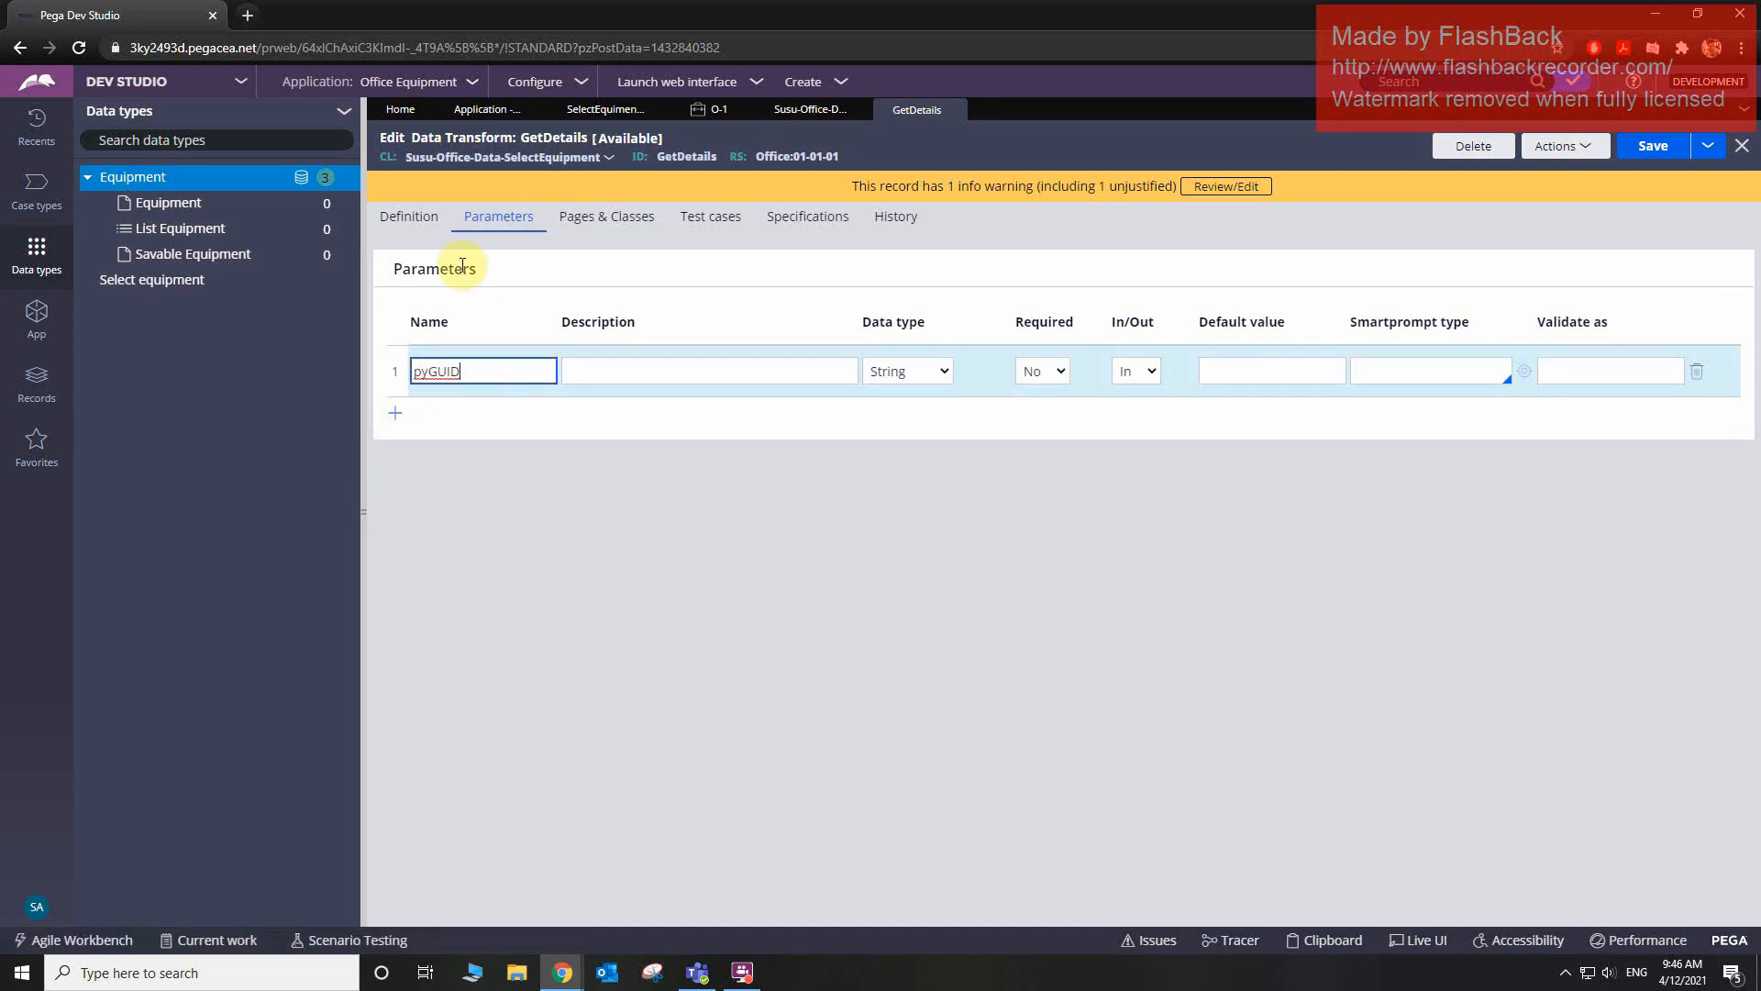
- Change the Set action's source to D_Equipment[pyGUID:Param.pyGUID].Description and save the GetDetails data transform
{"action": "left_click", "coordinate": [401, 225]}
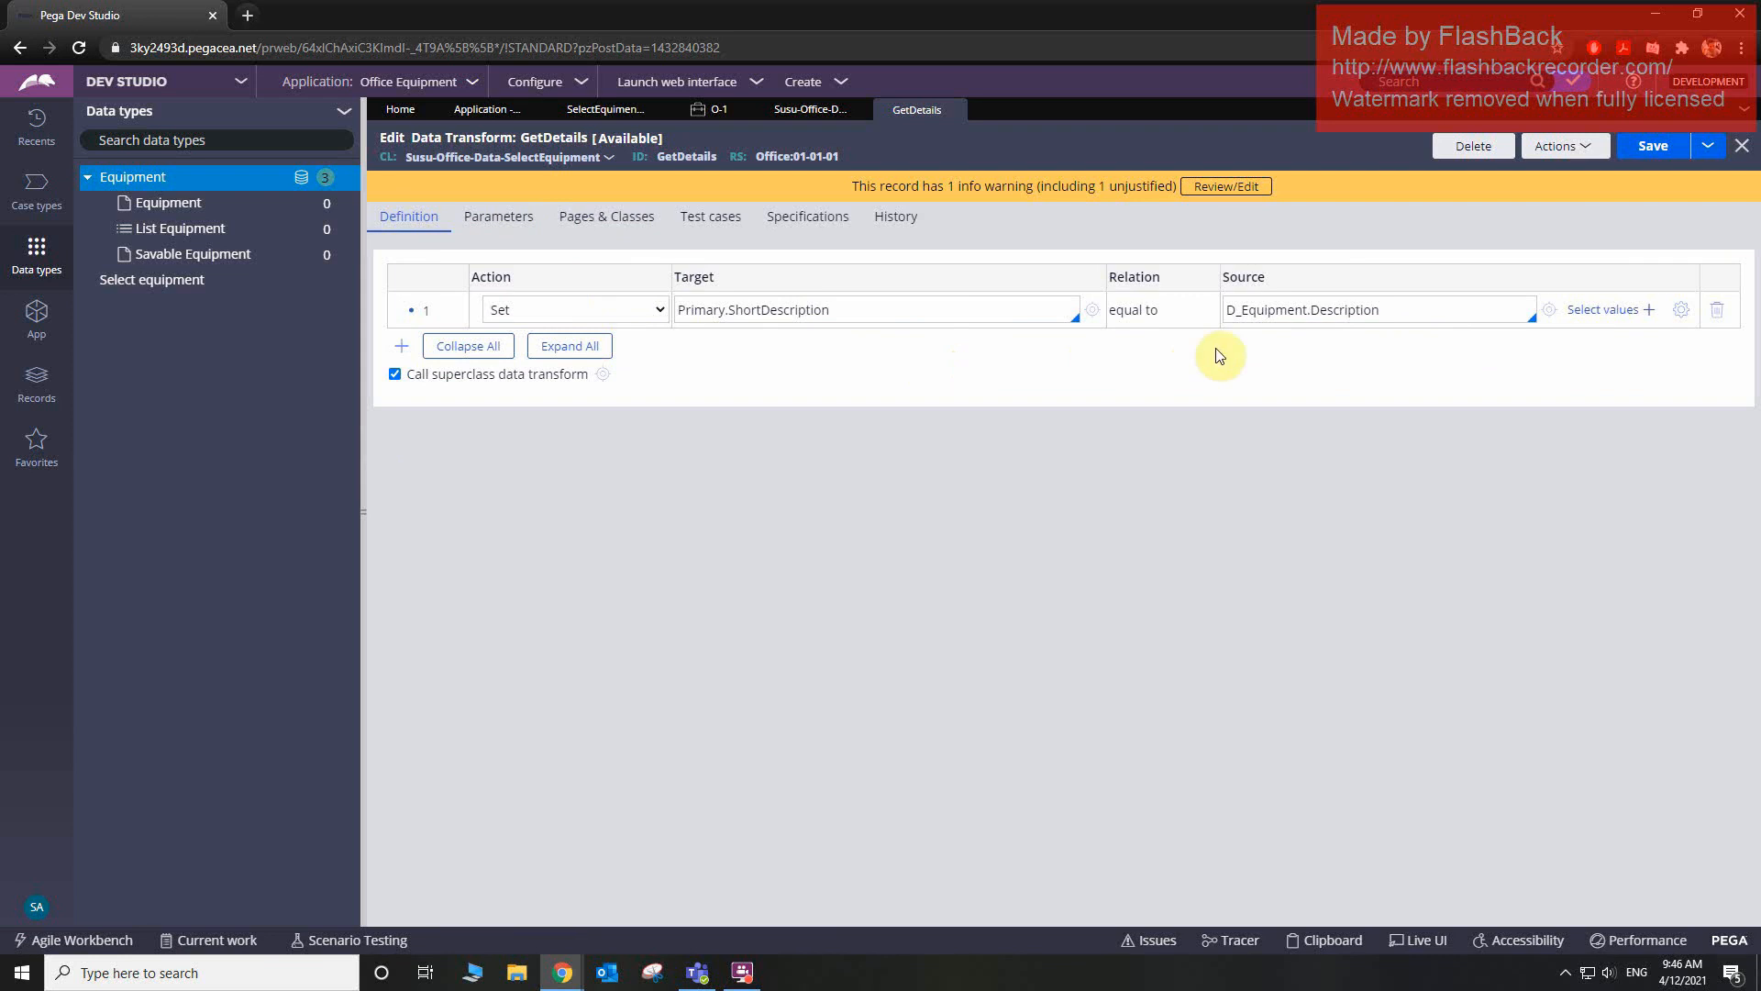
{"action": "left_click", "coordinate": [1306, 310]}
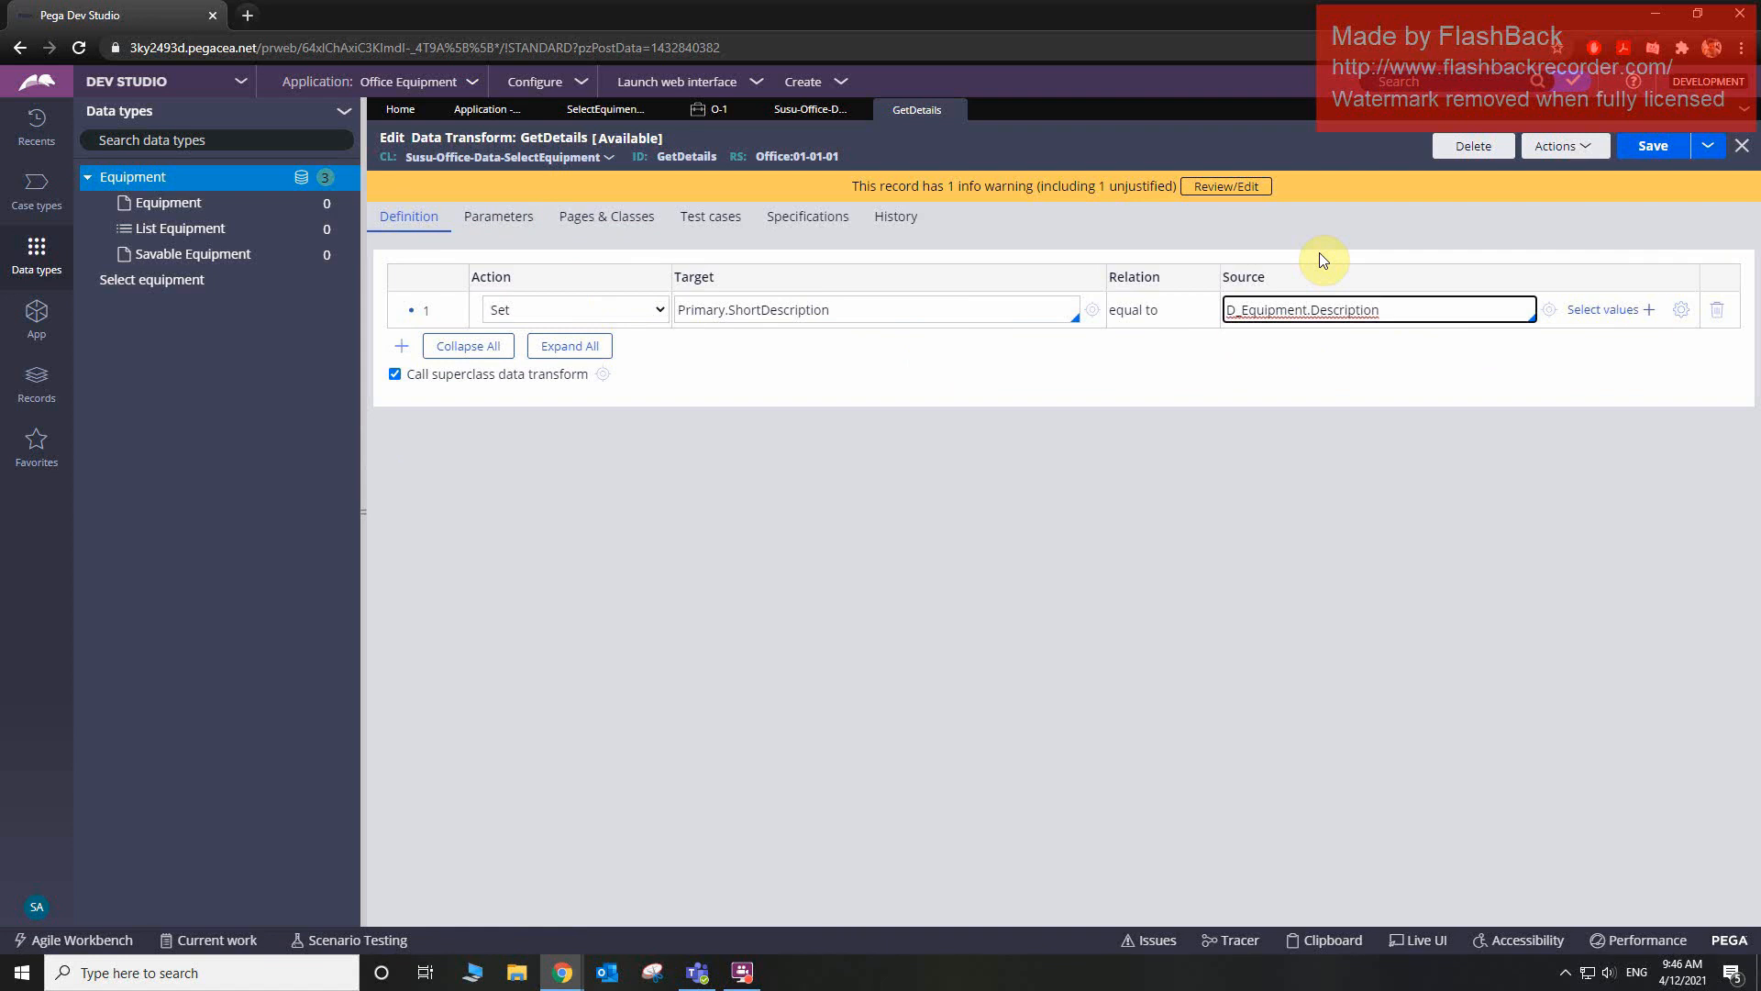
{"action": "type", "text": "[]PY"}
{"action": "key", "text": "BackSpace"}
{"action": "key", "text": "BackSpace"}
{"action": "type", "text": "pyGUID:"}
{"action": "type", "text": "pyGUID:P"}
{"action": "type", "text": "ar"}
{"action": "type", "text": "am"}
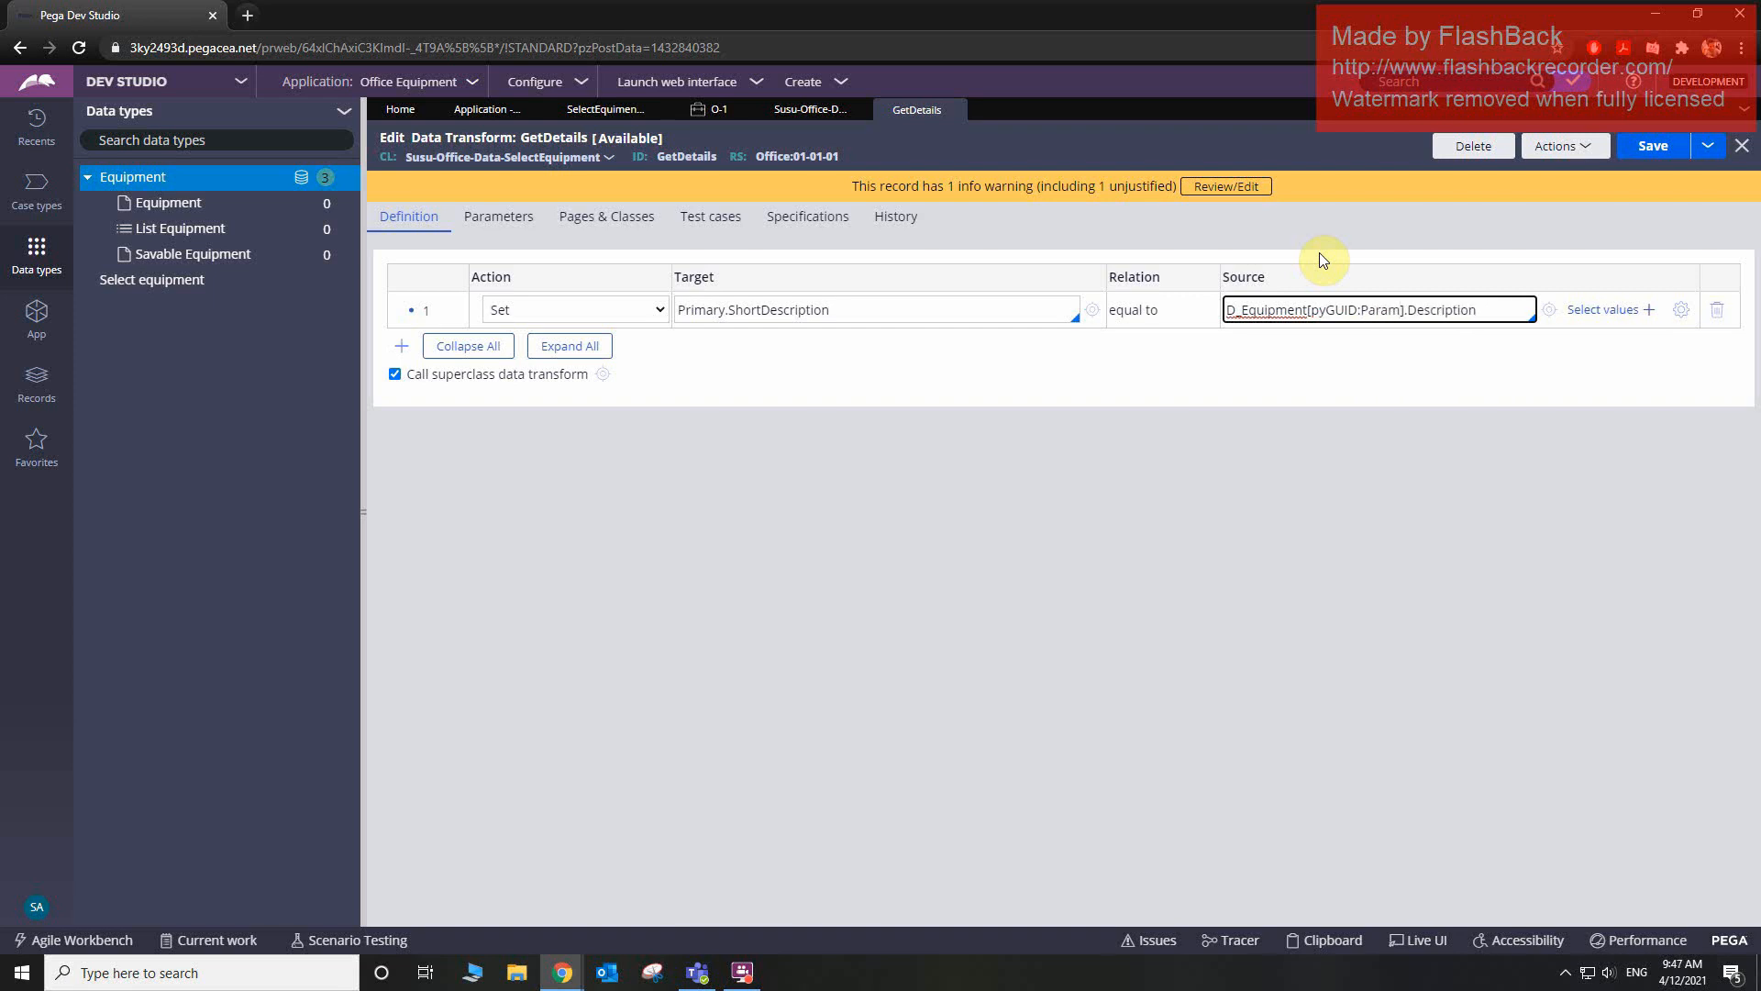
{"action": "type", "text": ".pyU"}
{"action": "key", "text": "BackSpace"}
{"action": "type", "text": "GUID"}
{"action": "left_click", "coordinate": [1314, 343]}
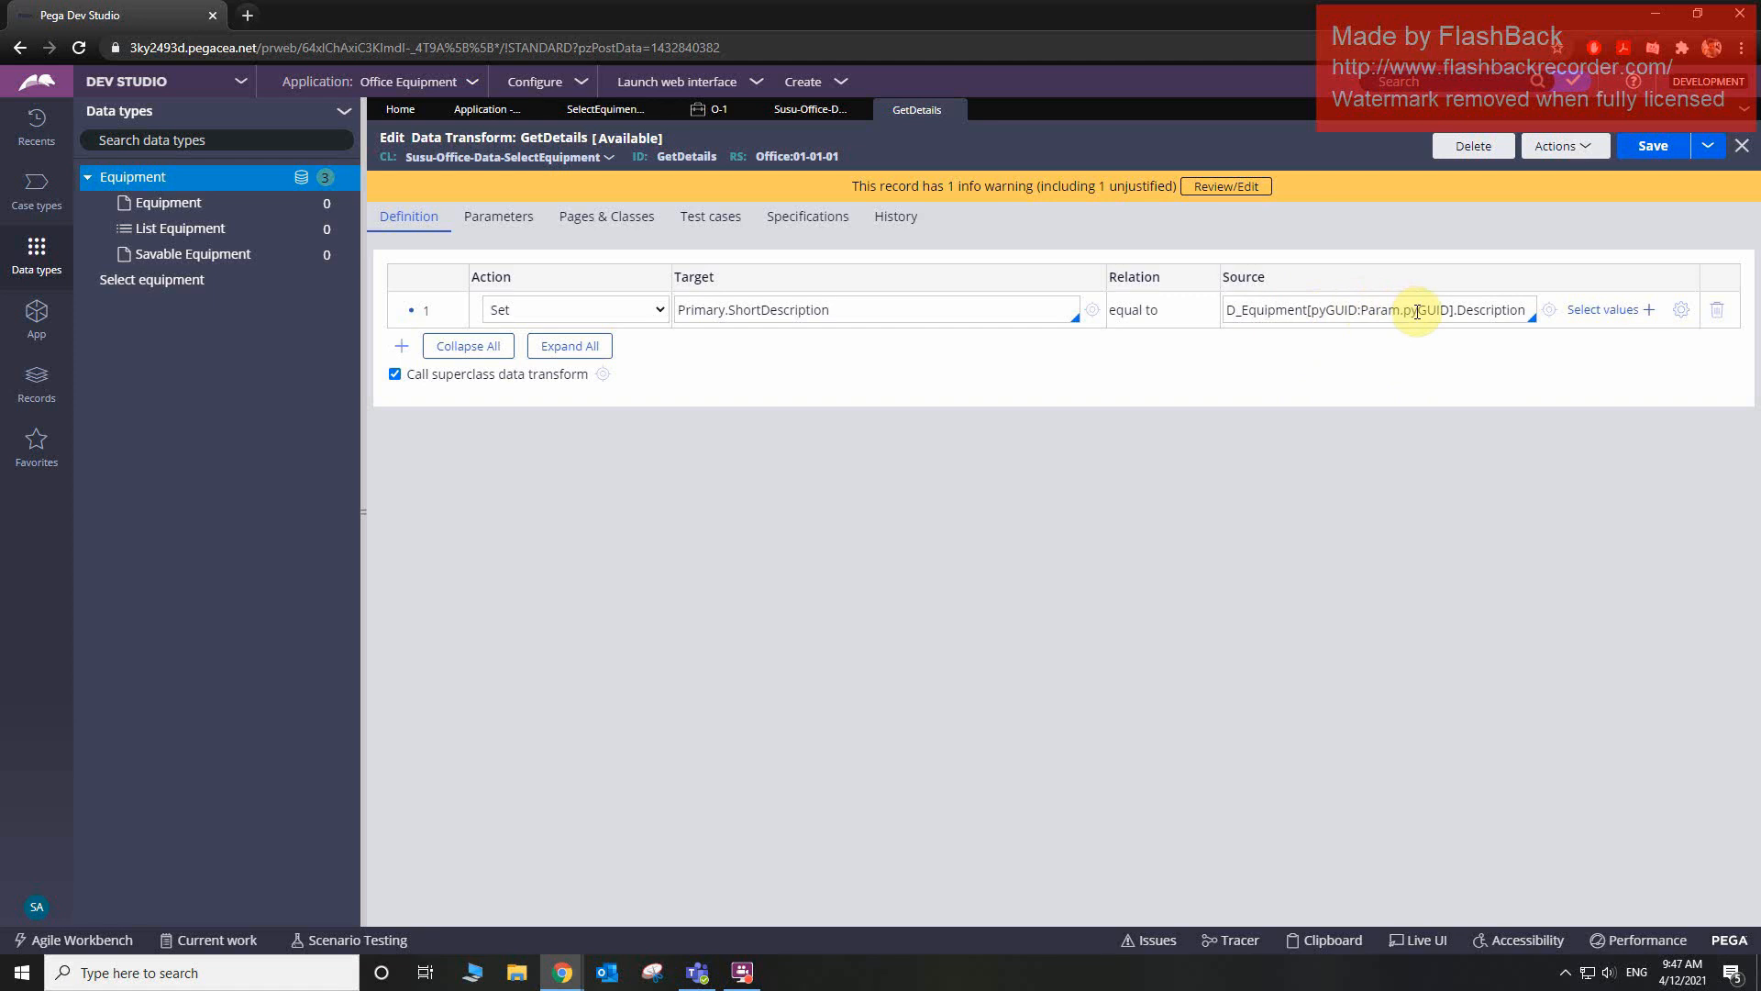
{"action": "left_click", "coordinate": [1631, 154]}
- Return to the Name dropdown's cell properties and reselect GetDetails in the Run data transform action to load its parameter
{"action": "left_click", "coordinate": [814, 114]}
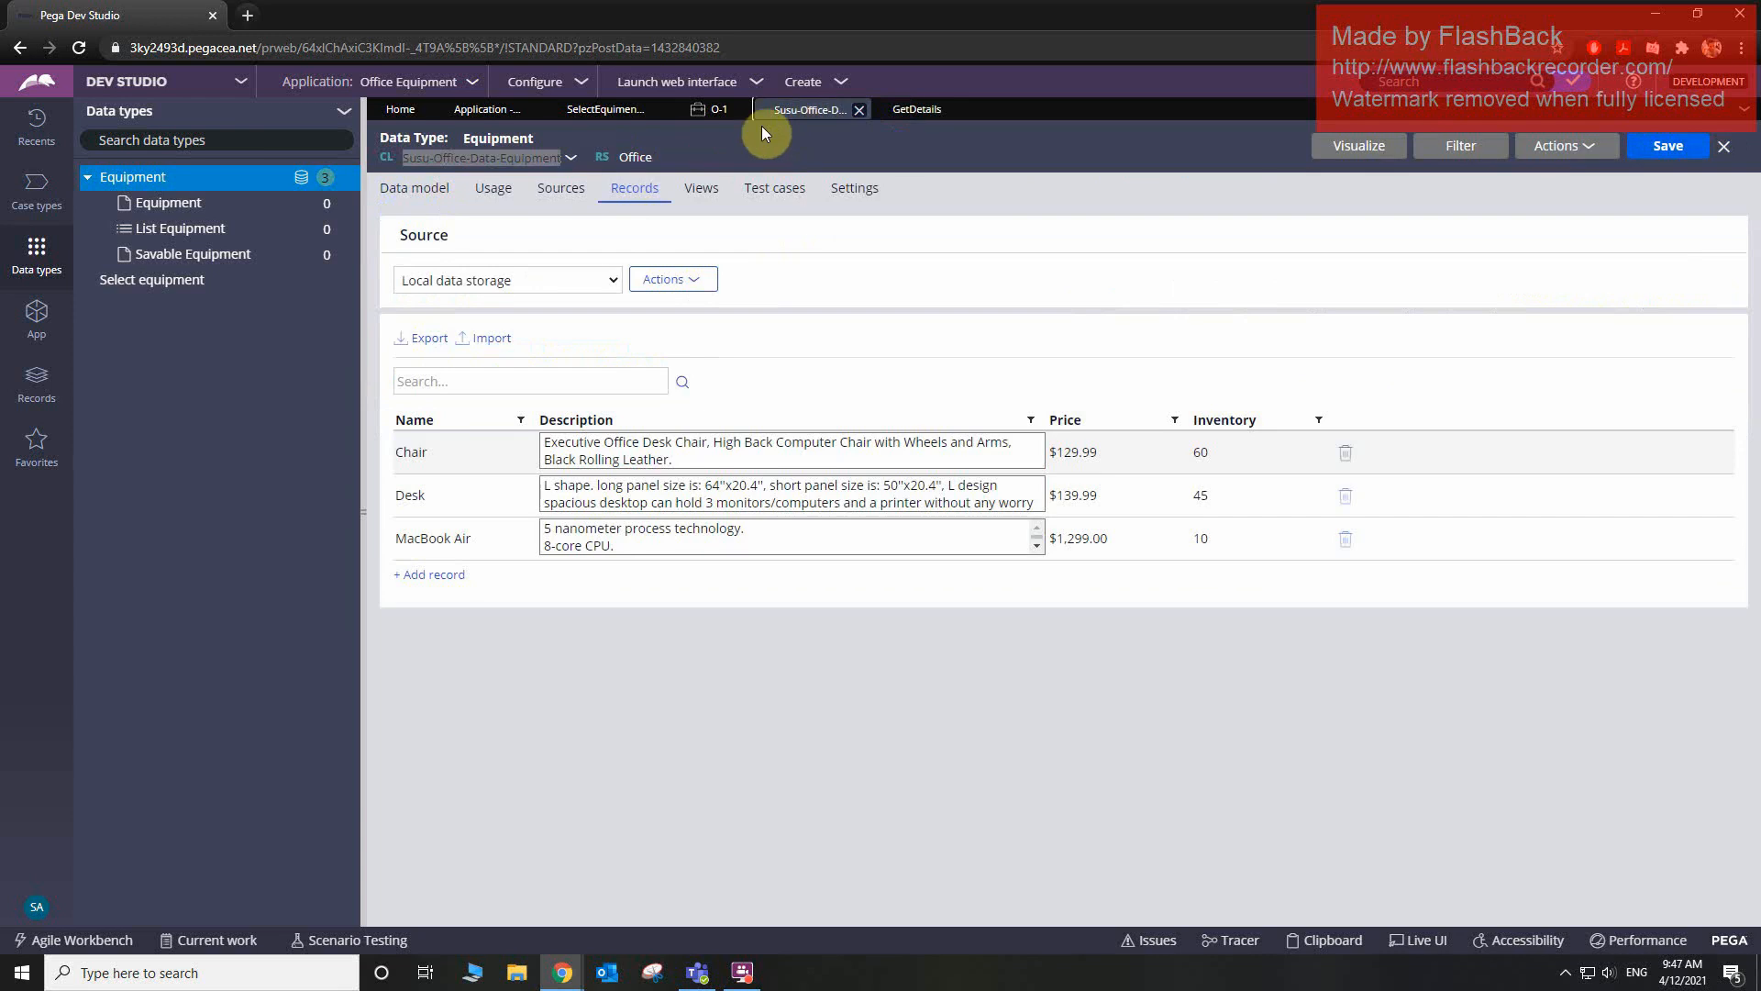
{"action": "left_click", "coordinate": [711, 112]}
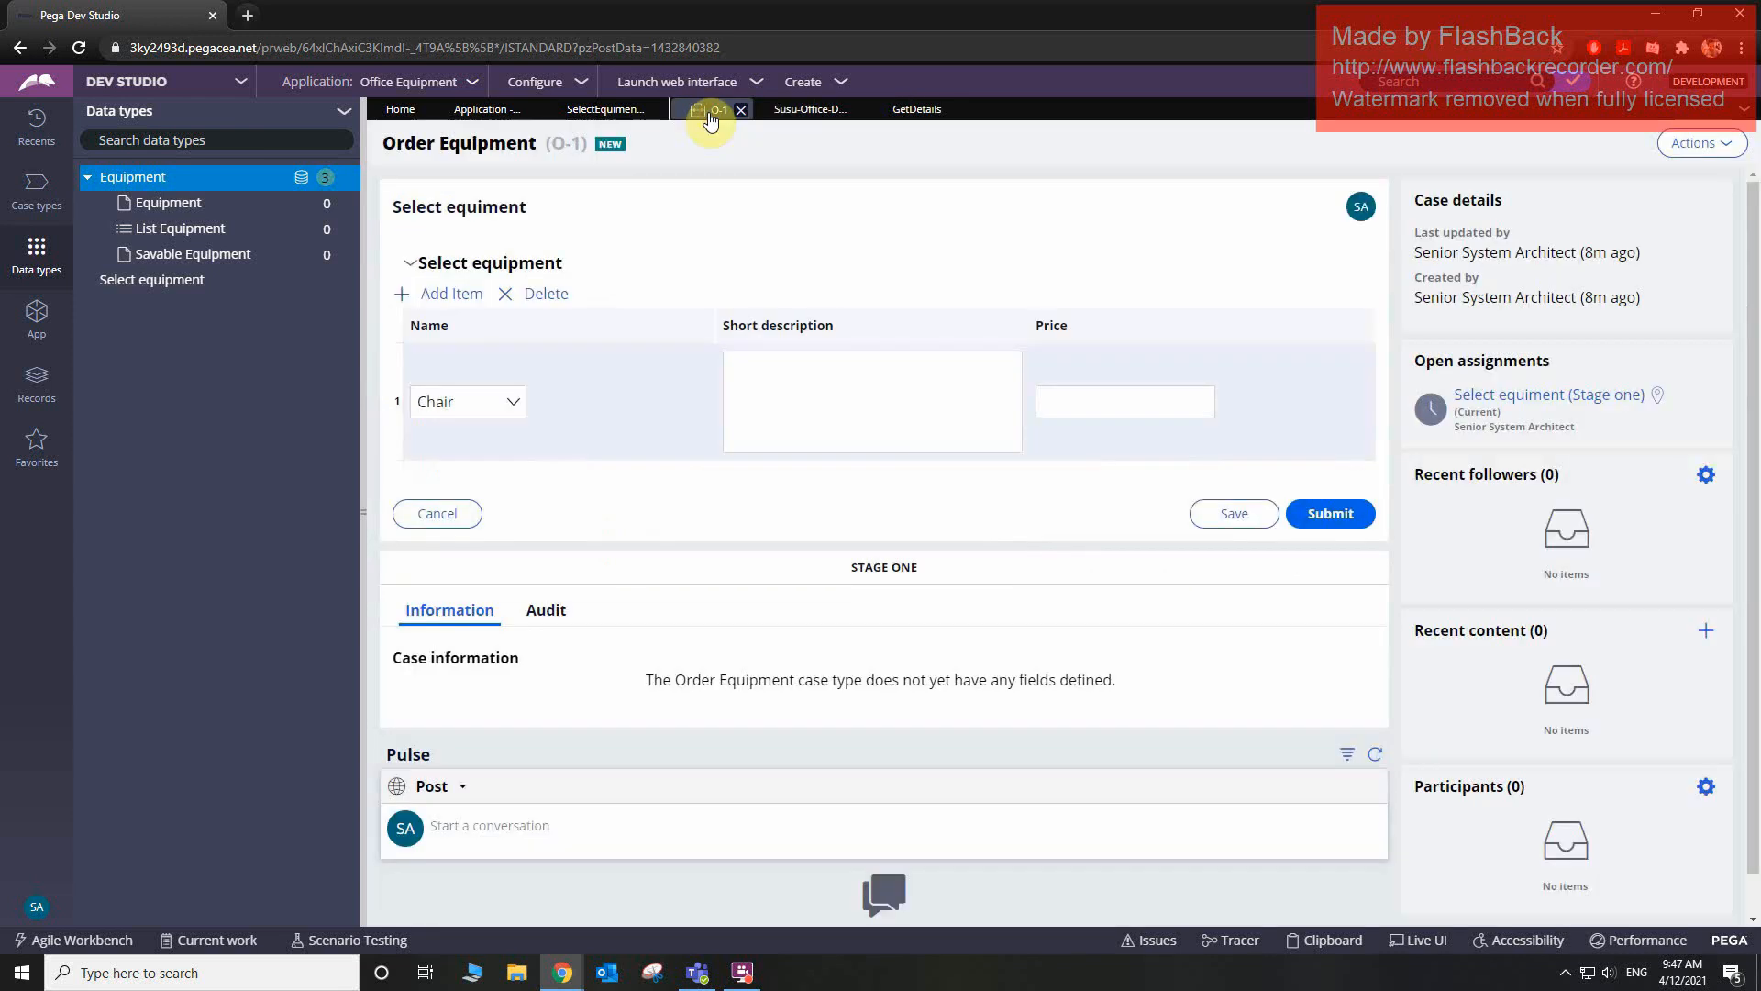
{"action": "left_click", "coordinate": [598, 112]}
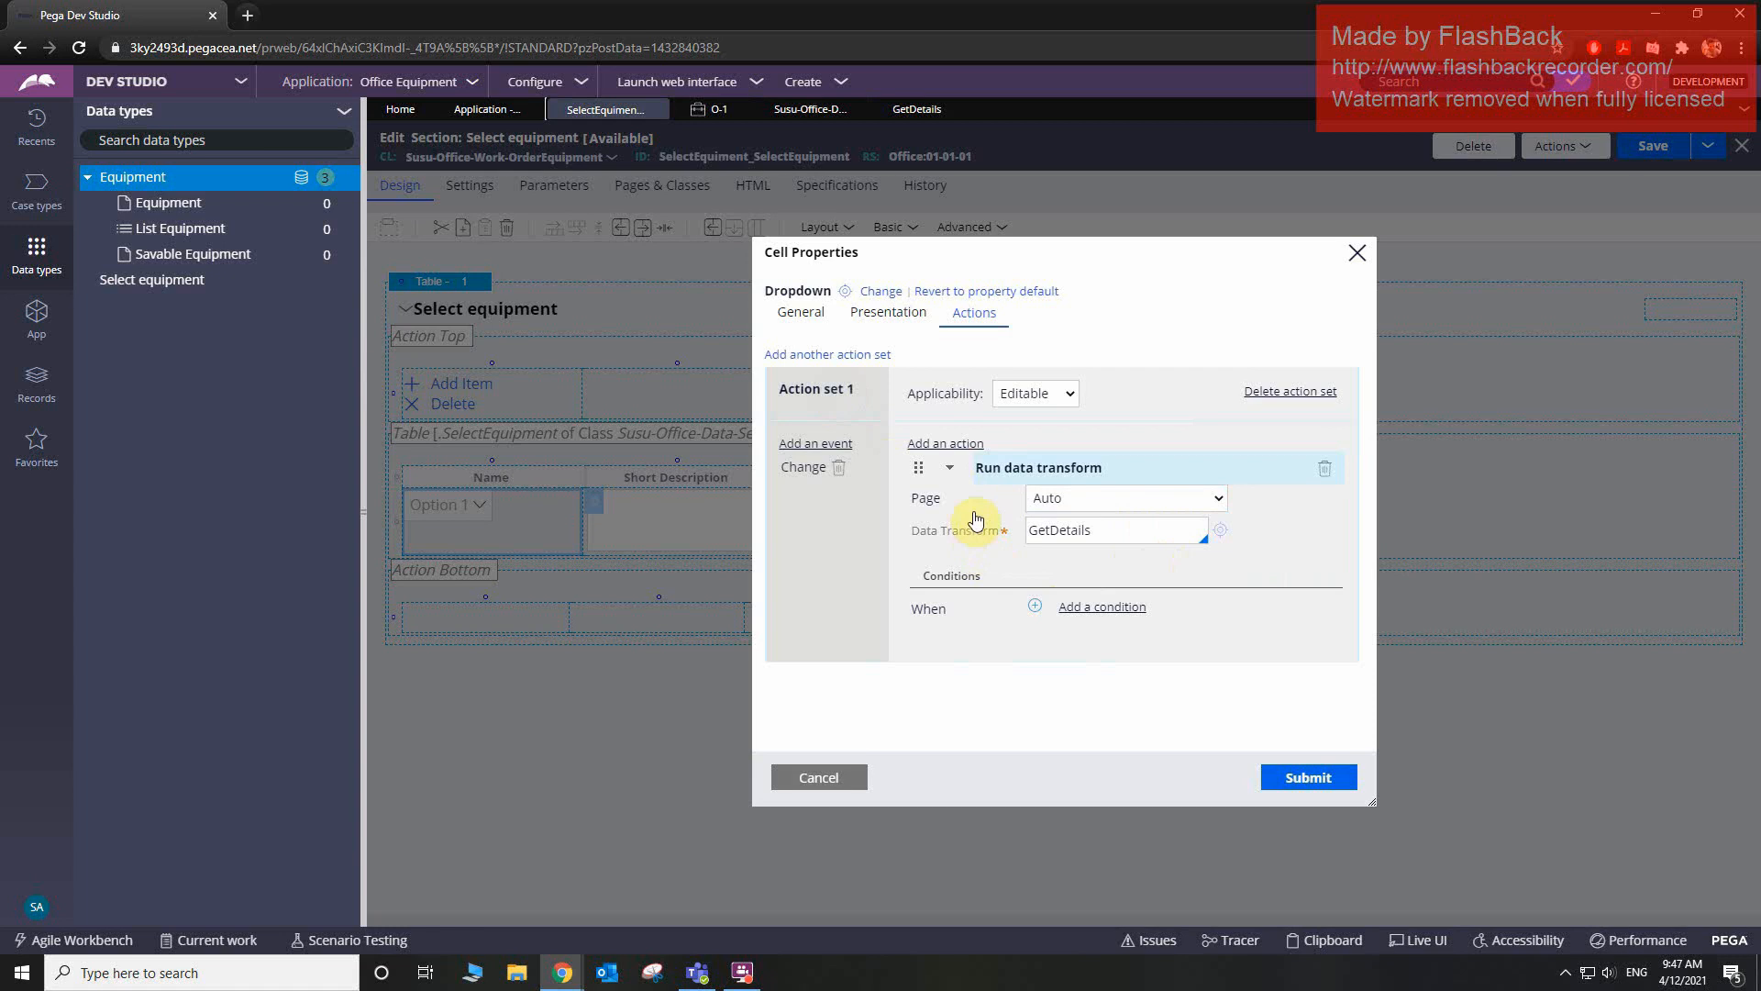
{"action": "left_click", "coordinate": [1159, 533]}
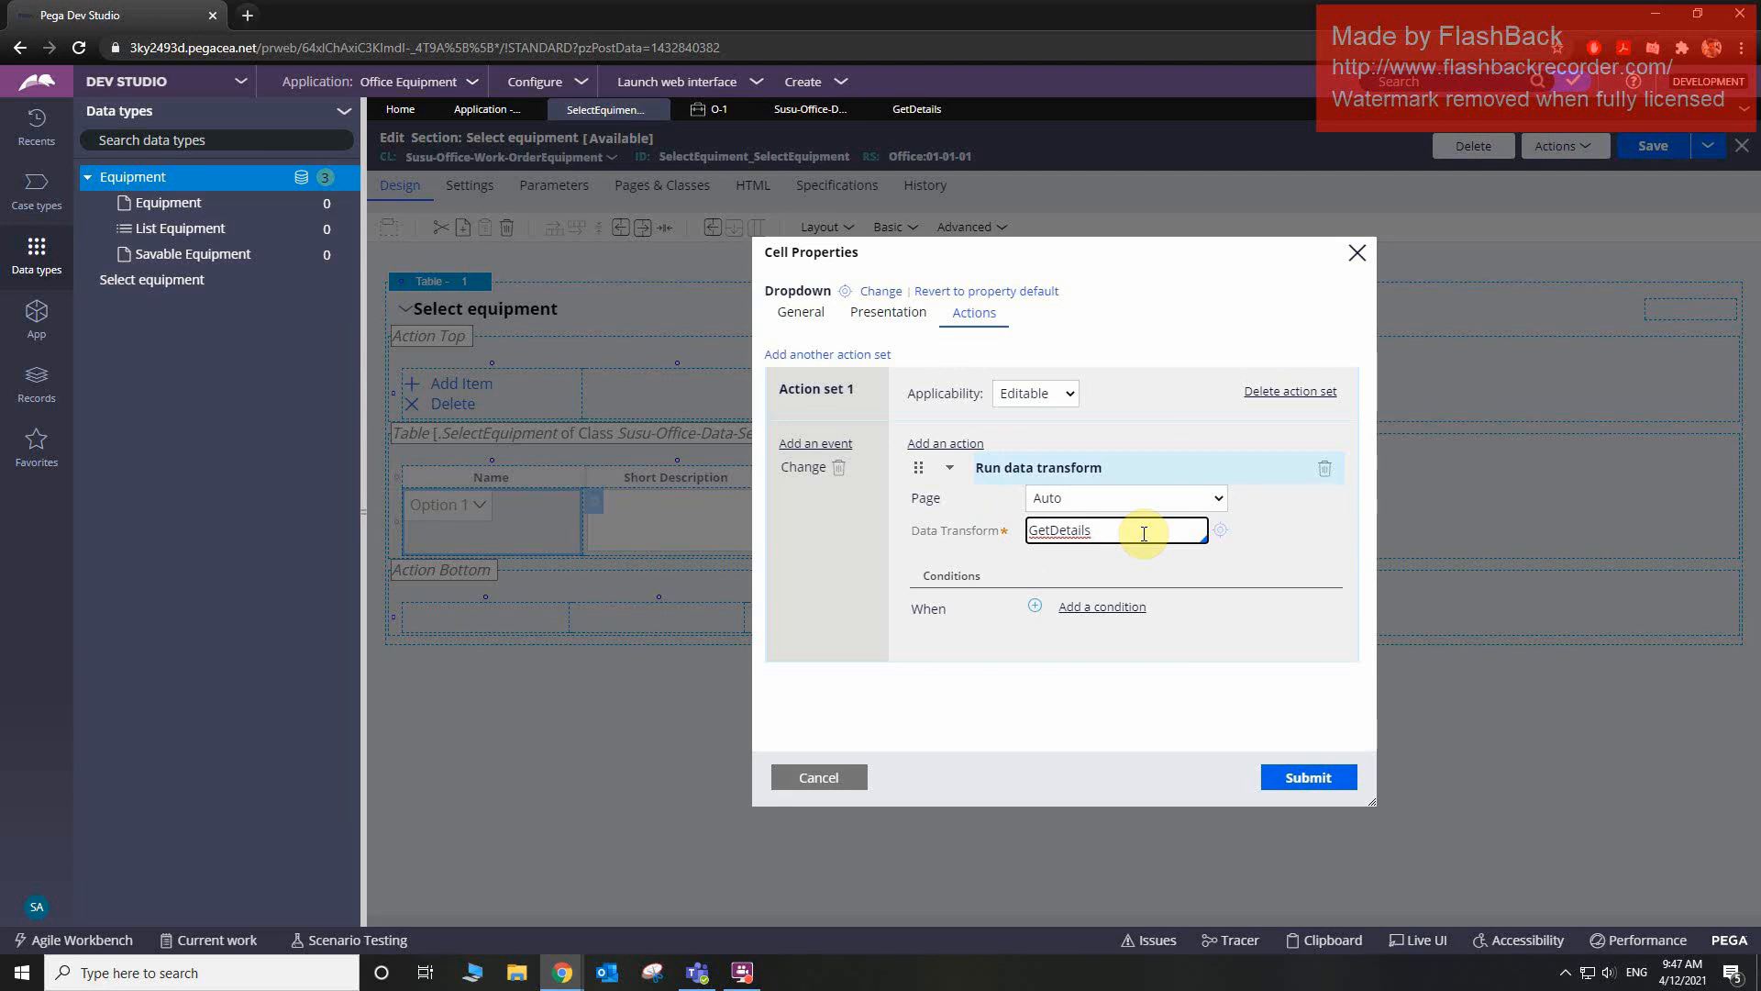
{"action": "key", "text": "Down"}
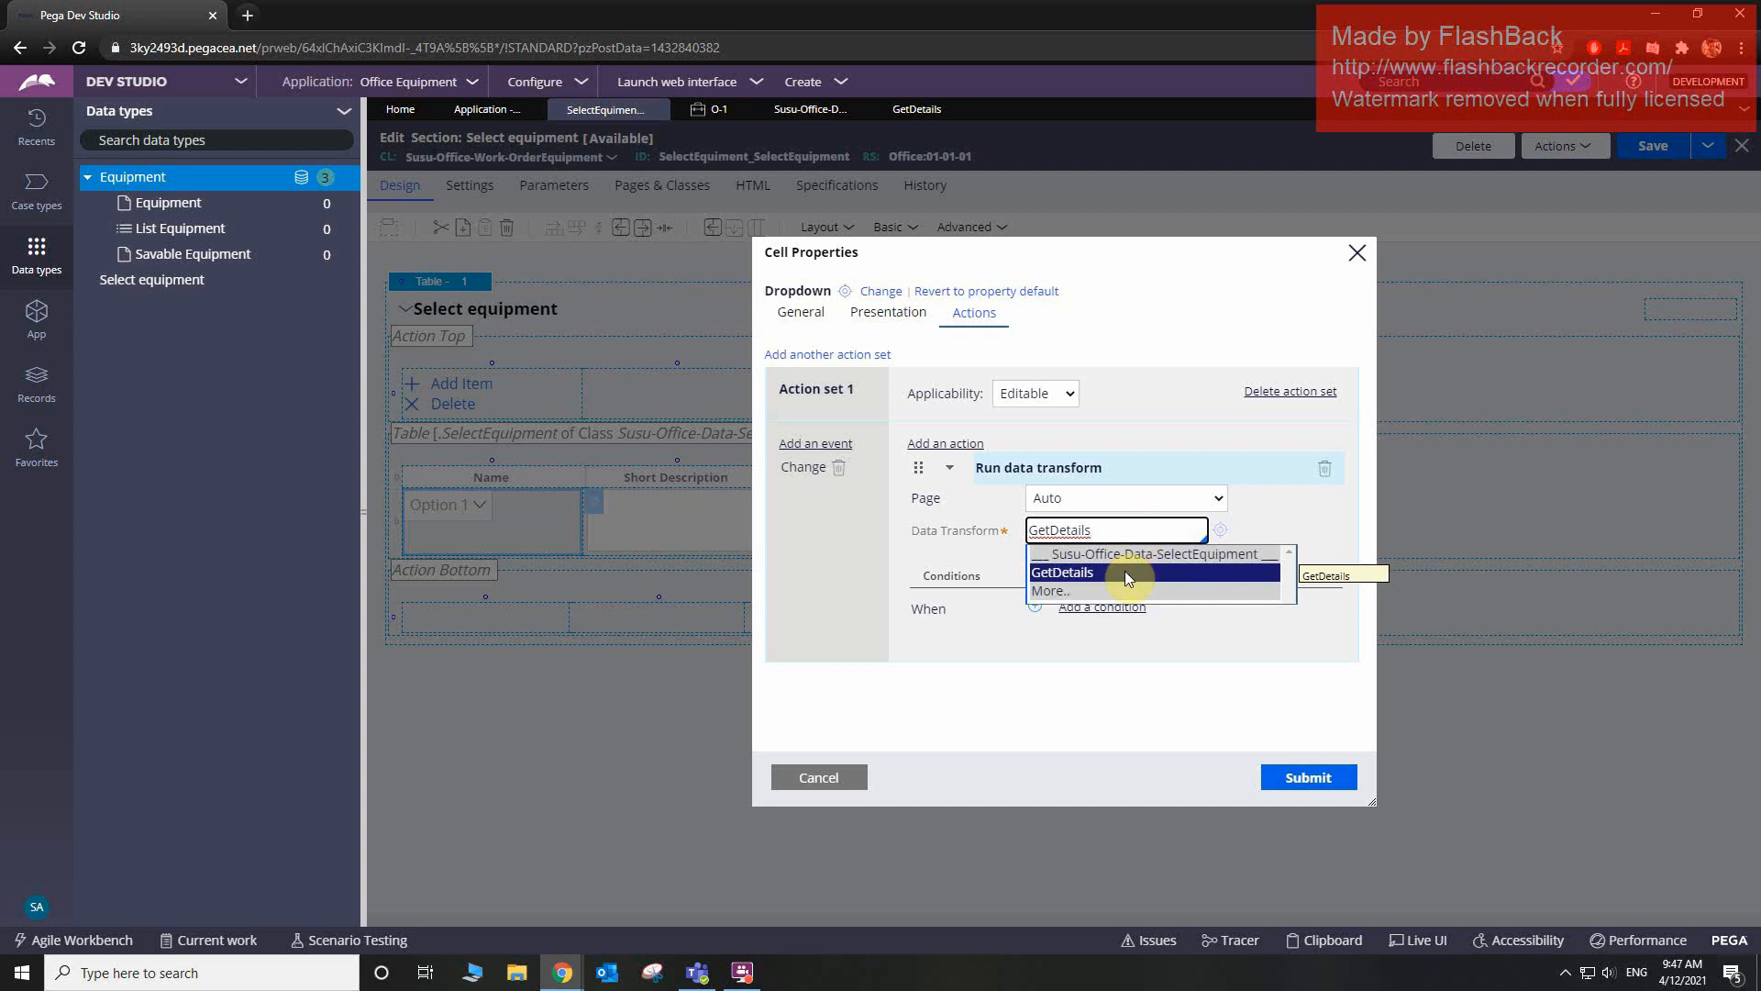
{"action": "left_click", "coordinate": [1125, 570]}
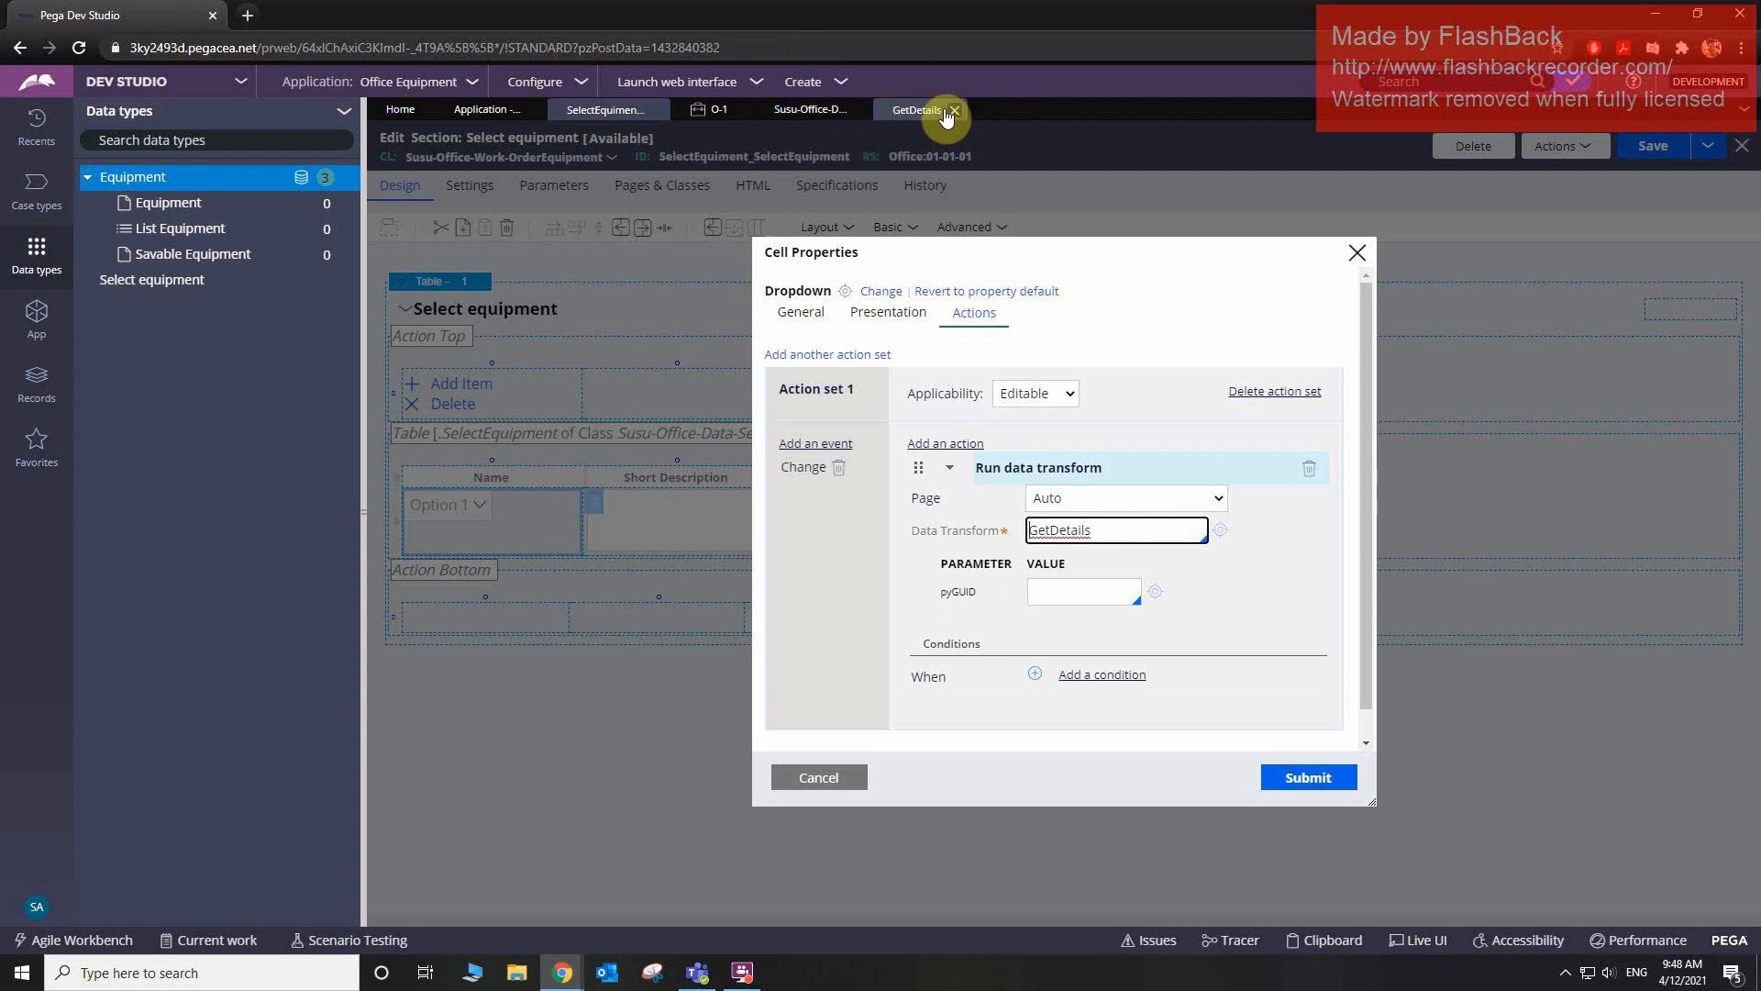
- Make the pyGUID parameter required in the GetDetails data transform and save it
{"action": "left_click", "coordinate": [916, 114]}
{"action": "left_click", "coordinate": [532, 224]}
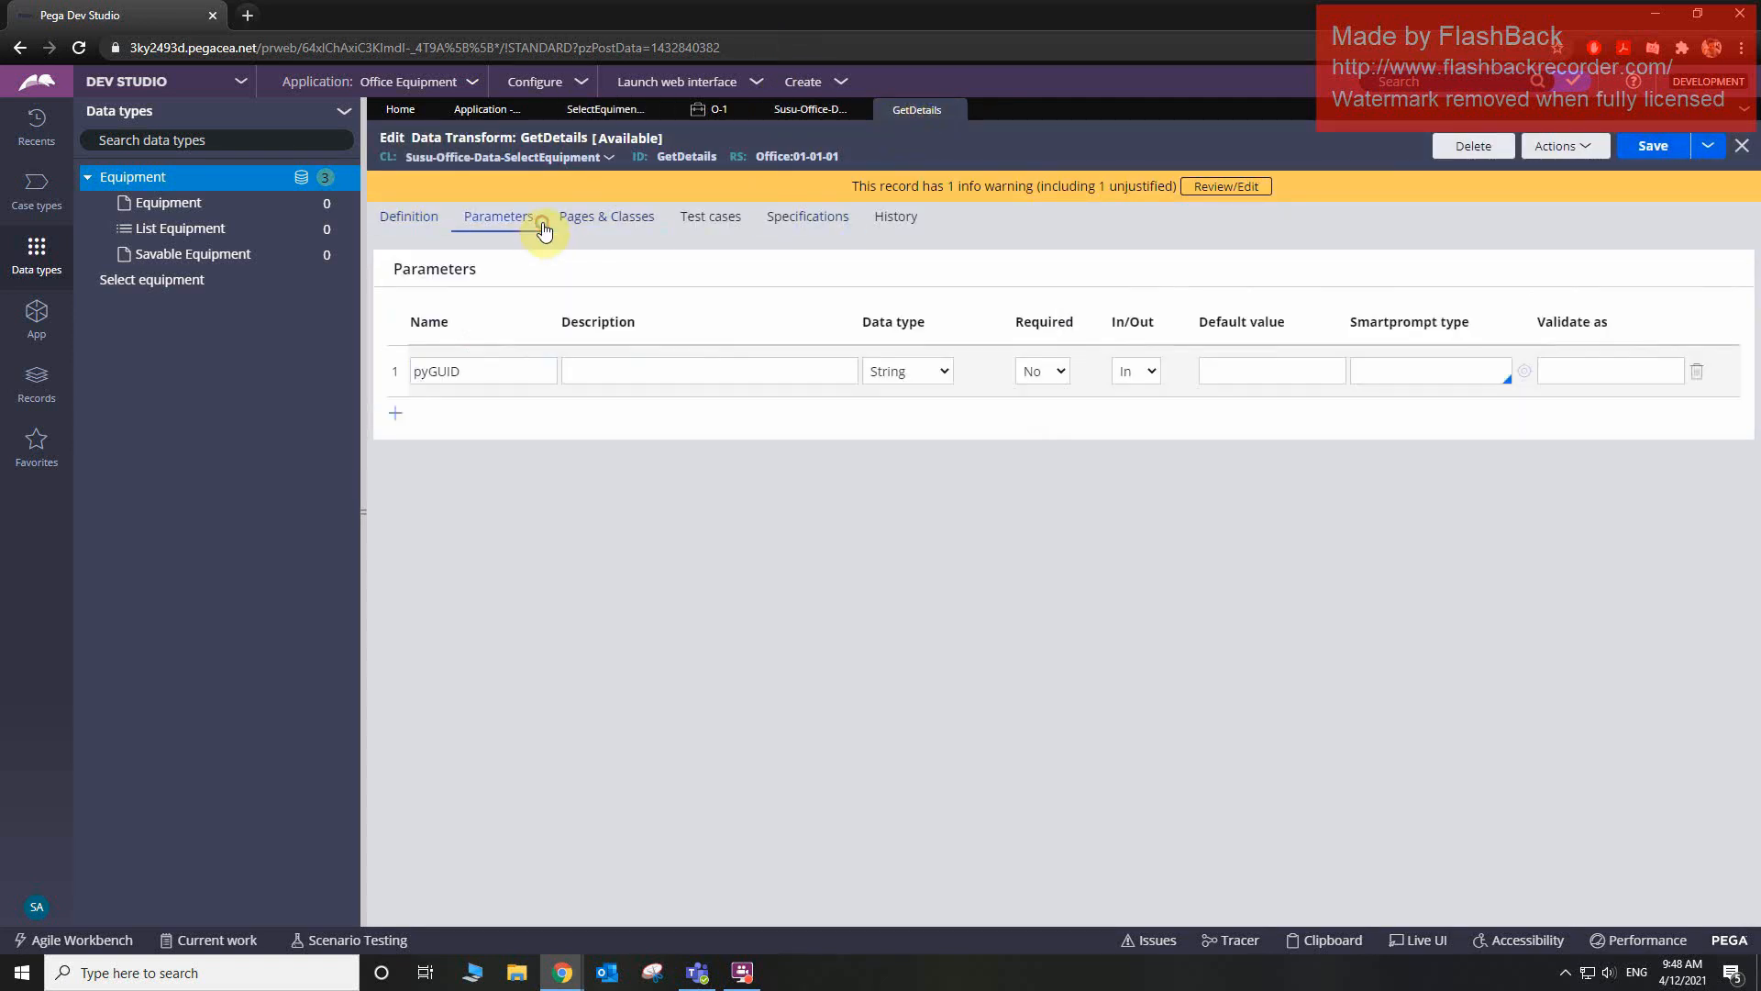
{"action": "left_click", "coordinate": [1042, 371]}
{"action": "left_click", "coordinate": [1036, 407]}
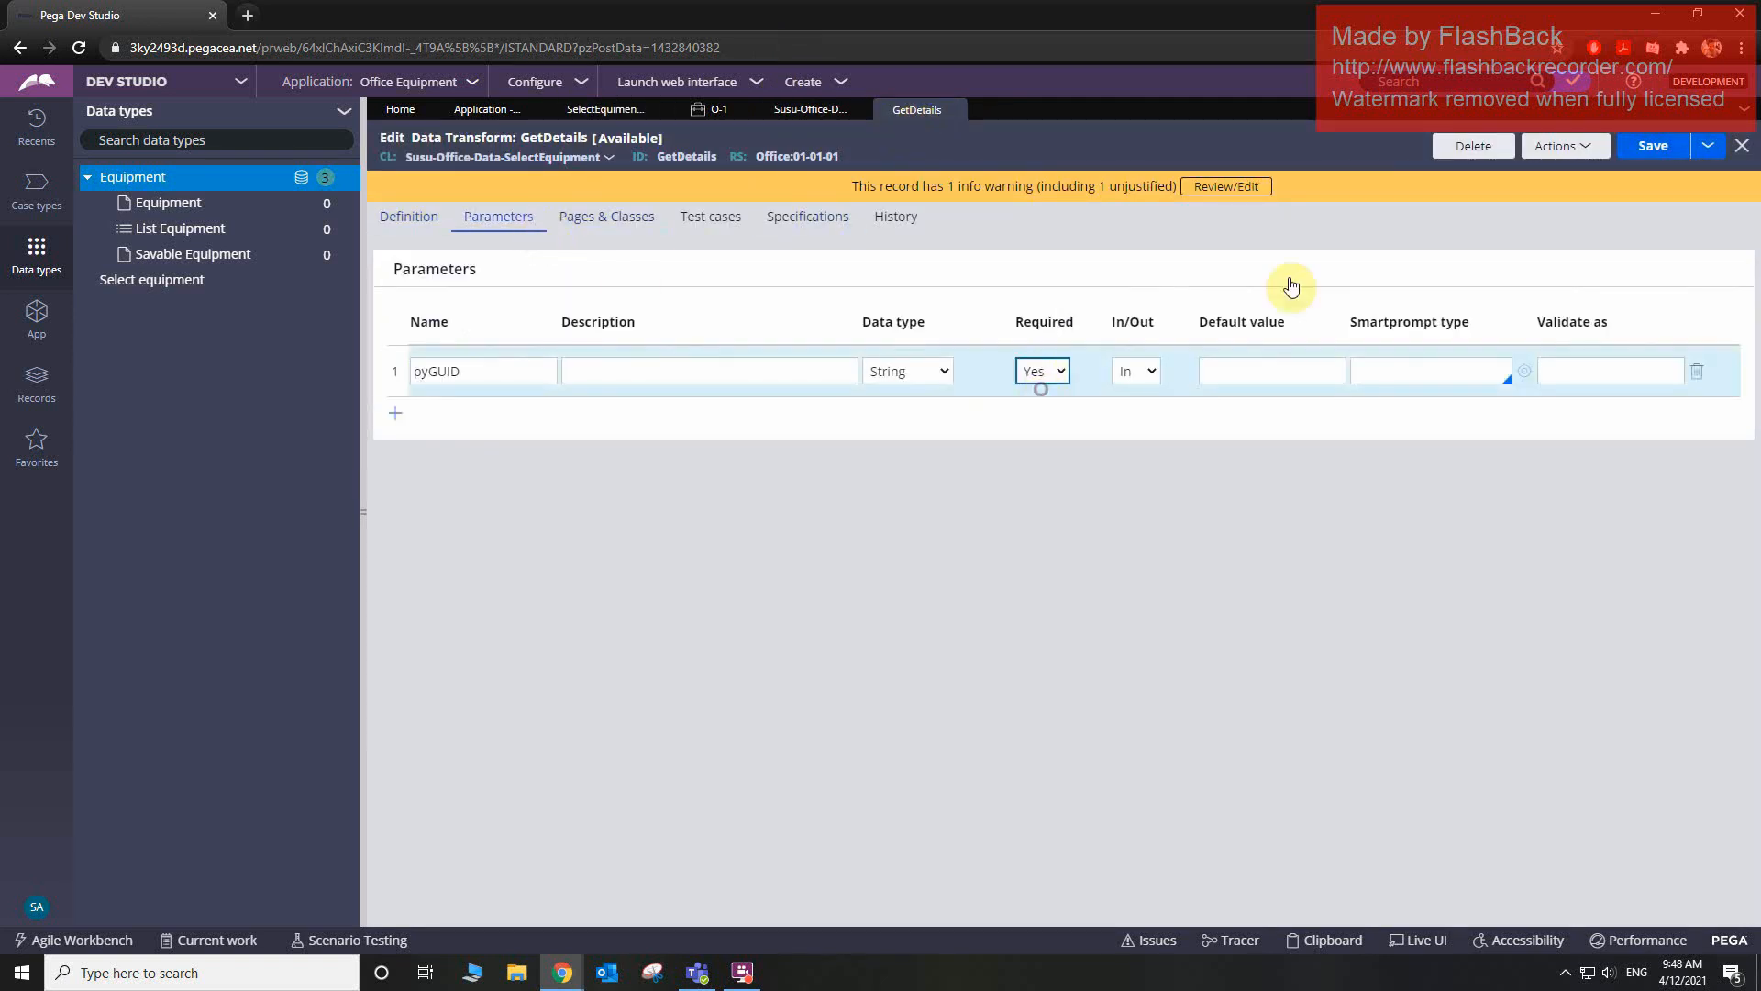
{"action": "left_click", "coordinate": [1656, 156]}
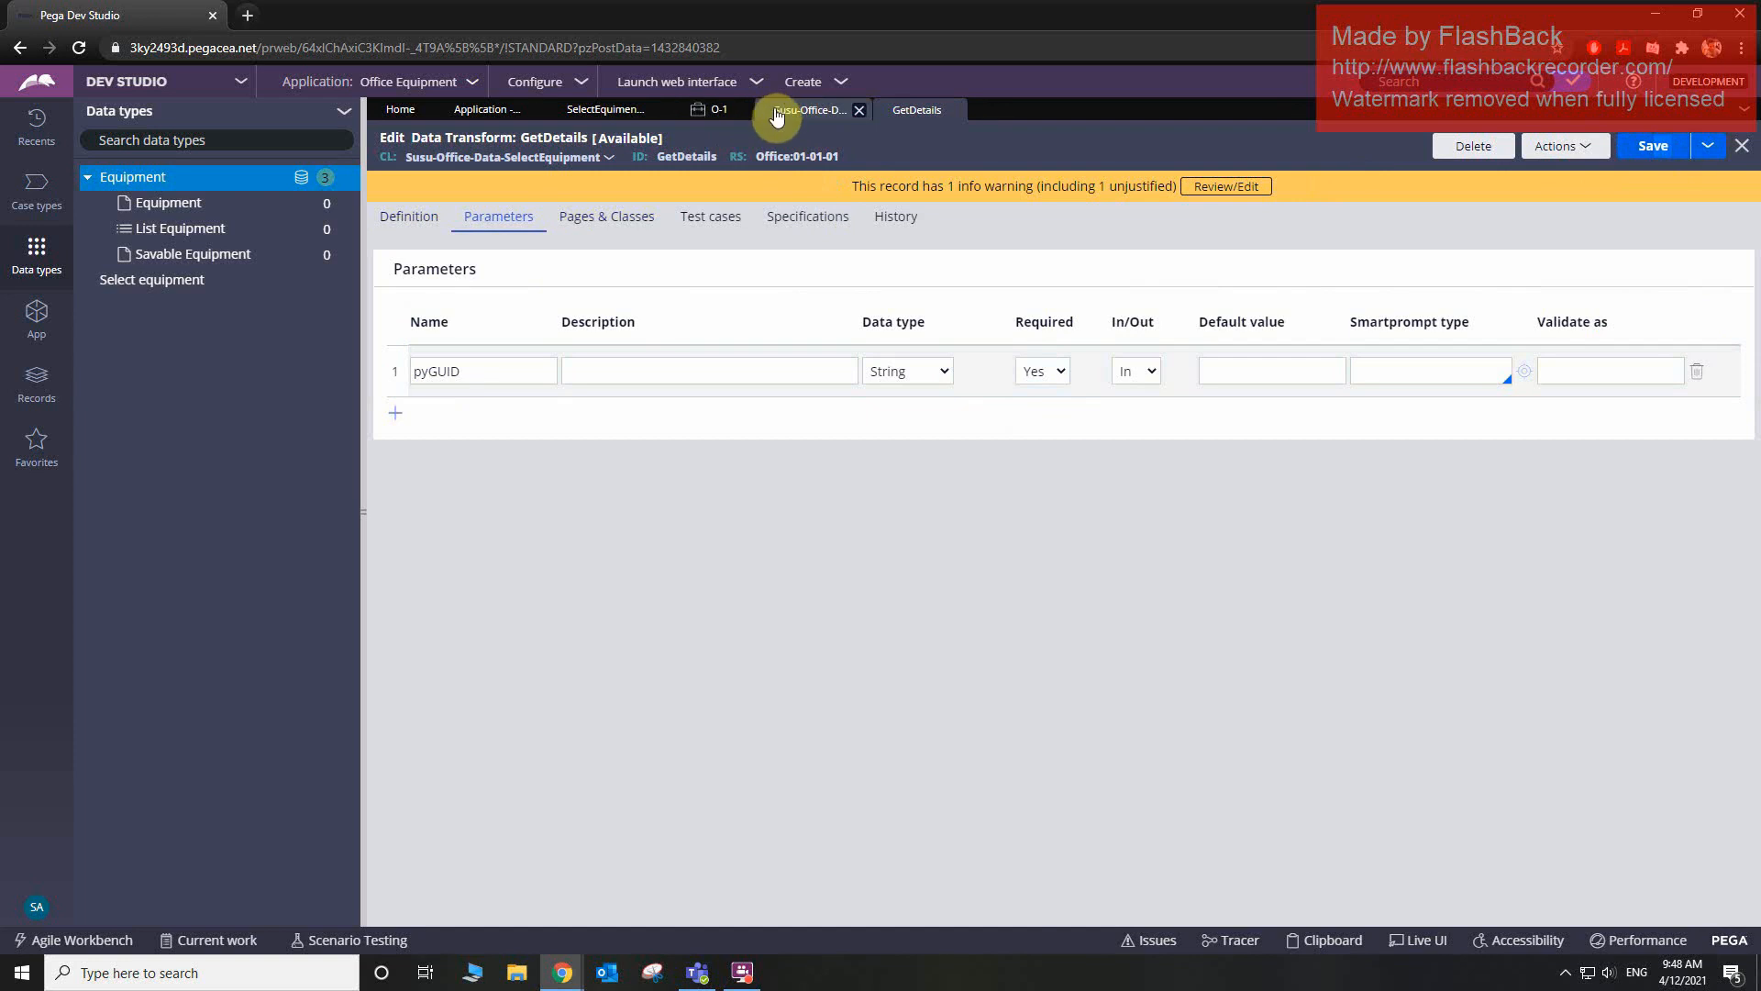
- Reselect GetDetails in the Name dropdown's Run data transform action, pass .Name as the pyGUID value, and submit the cell properties
{"action": "left_click", "coordinate": [720, 115]}
{"action": "left_click", "coordinate": [601, 110]}
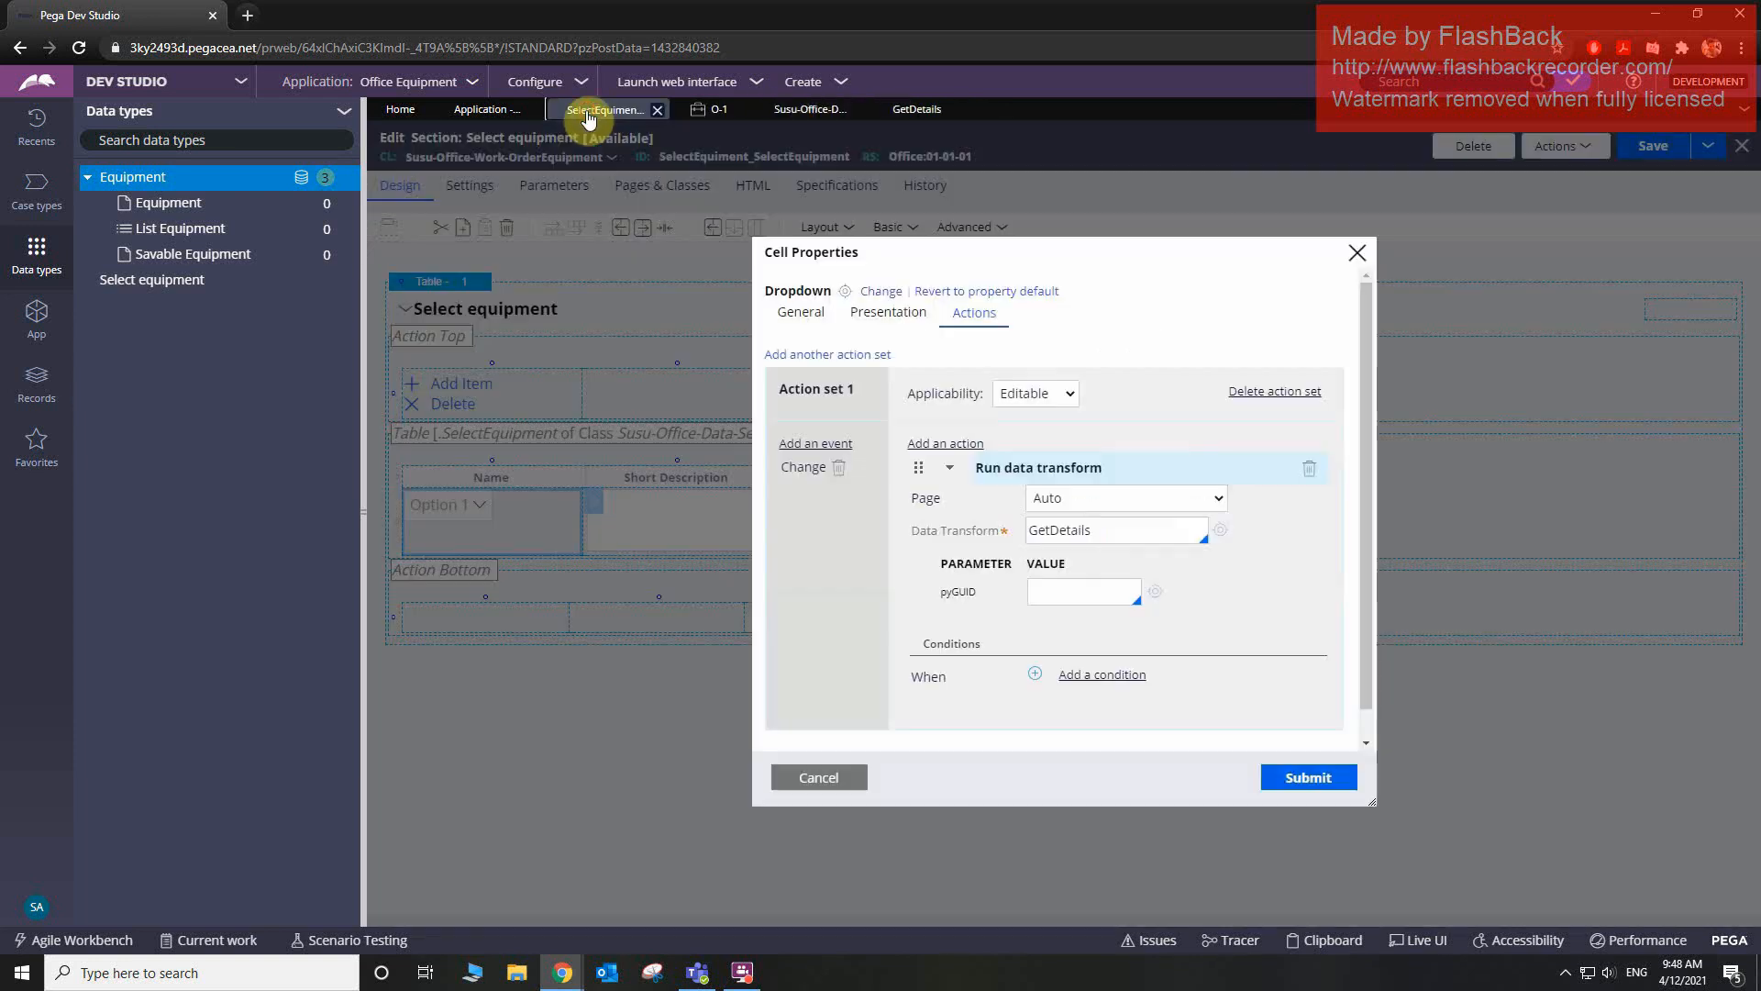
{"action": "left_click", "coordinate": [1174, 541]}
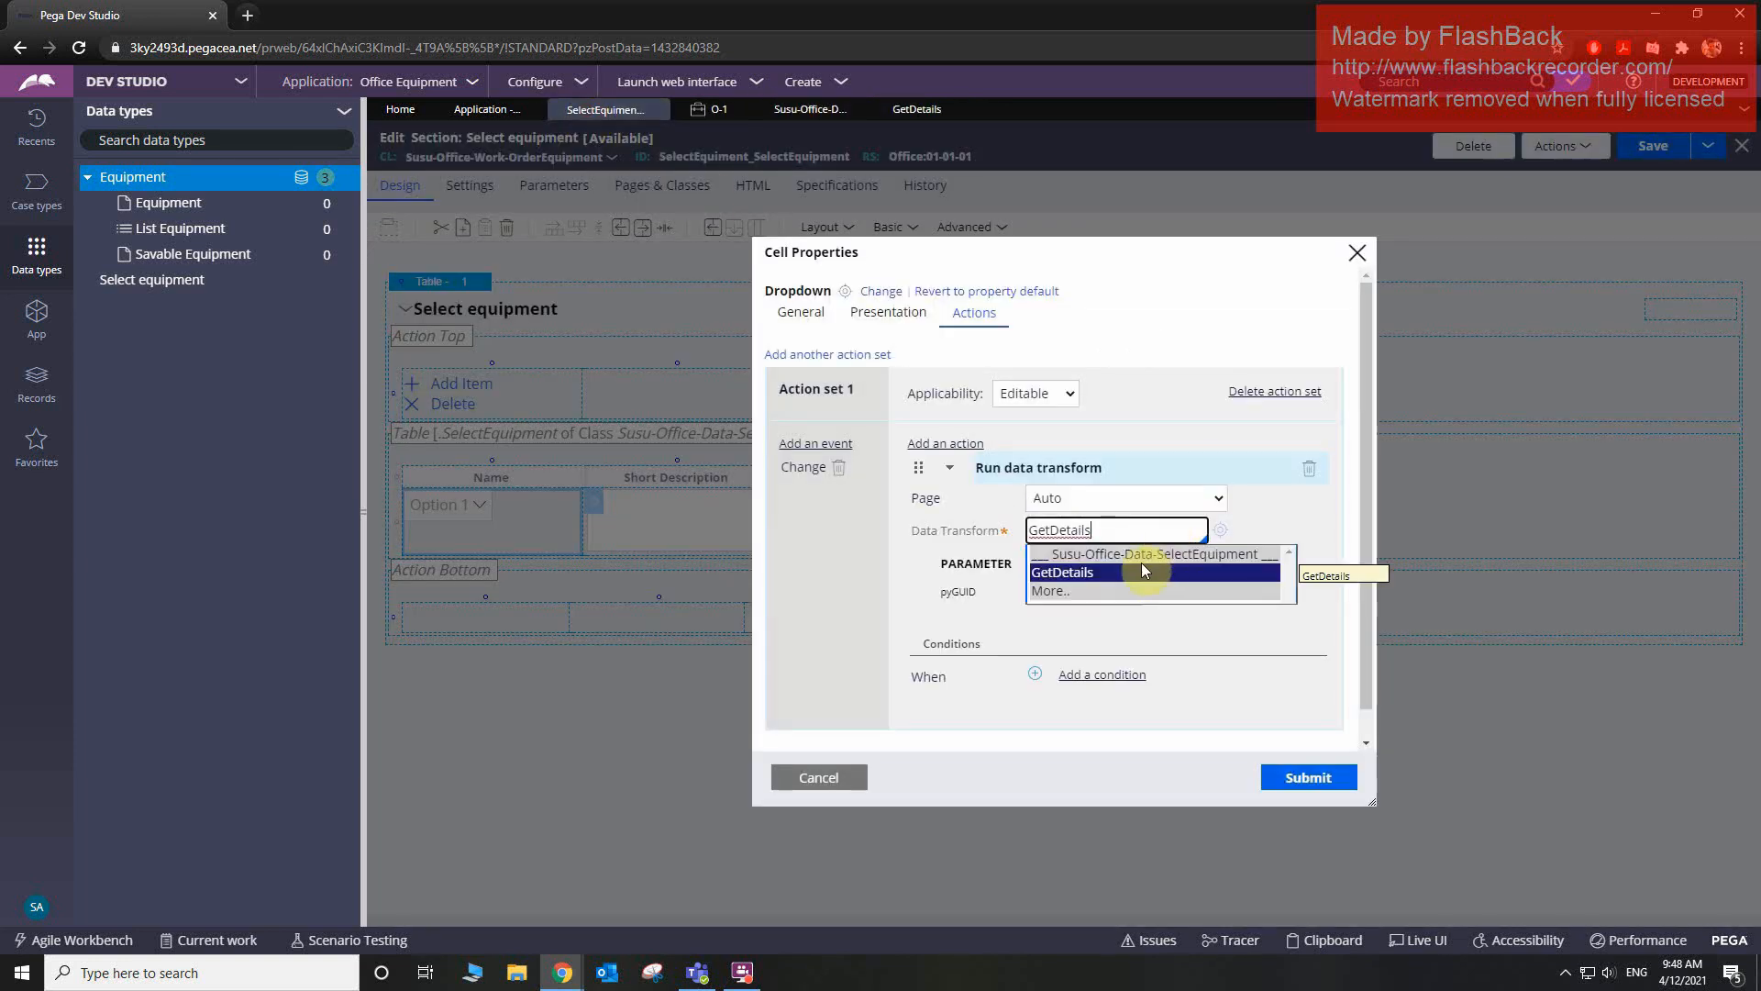
{"action": "left_click", "coordinate": [1134, 573]}
{"action": "left_click", "coordinate": [1053, 598]}
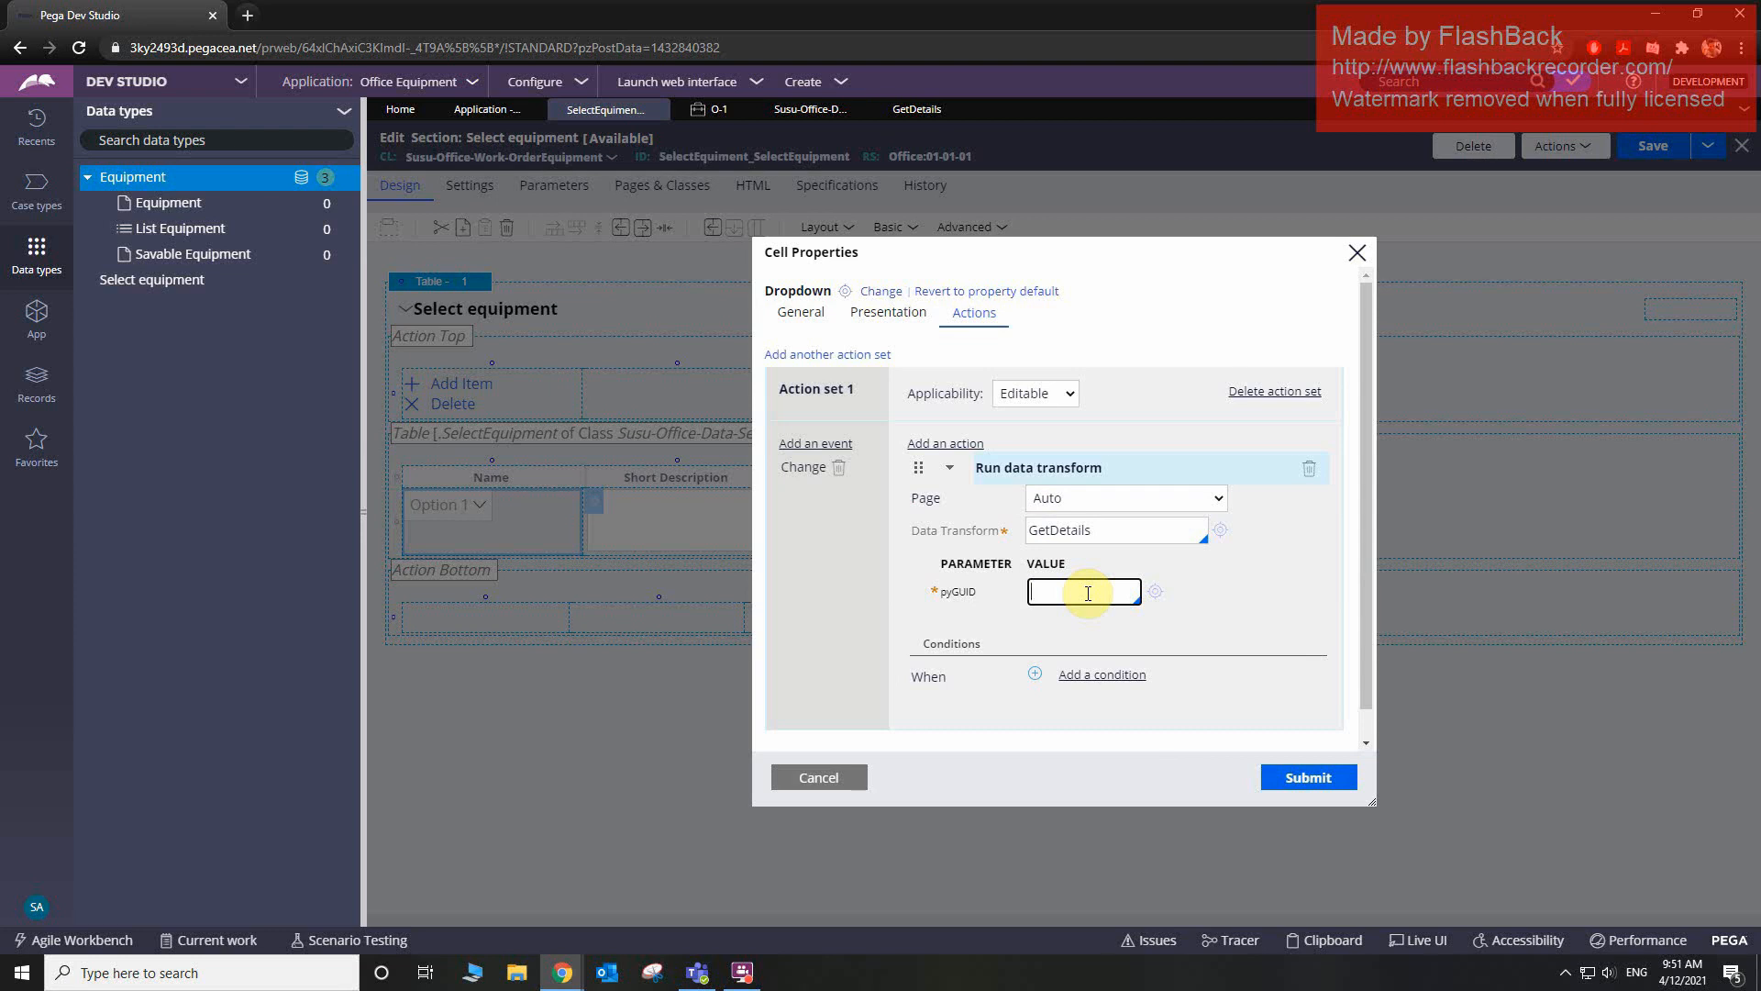
{"action": "type", "text": "."}
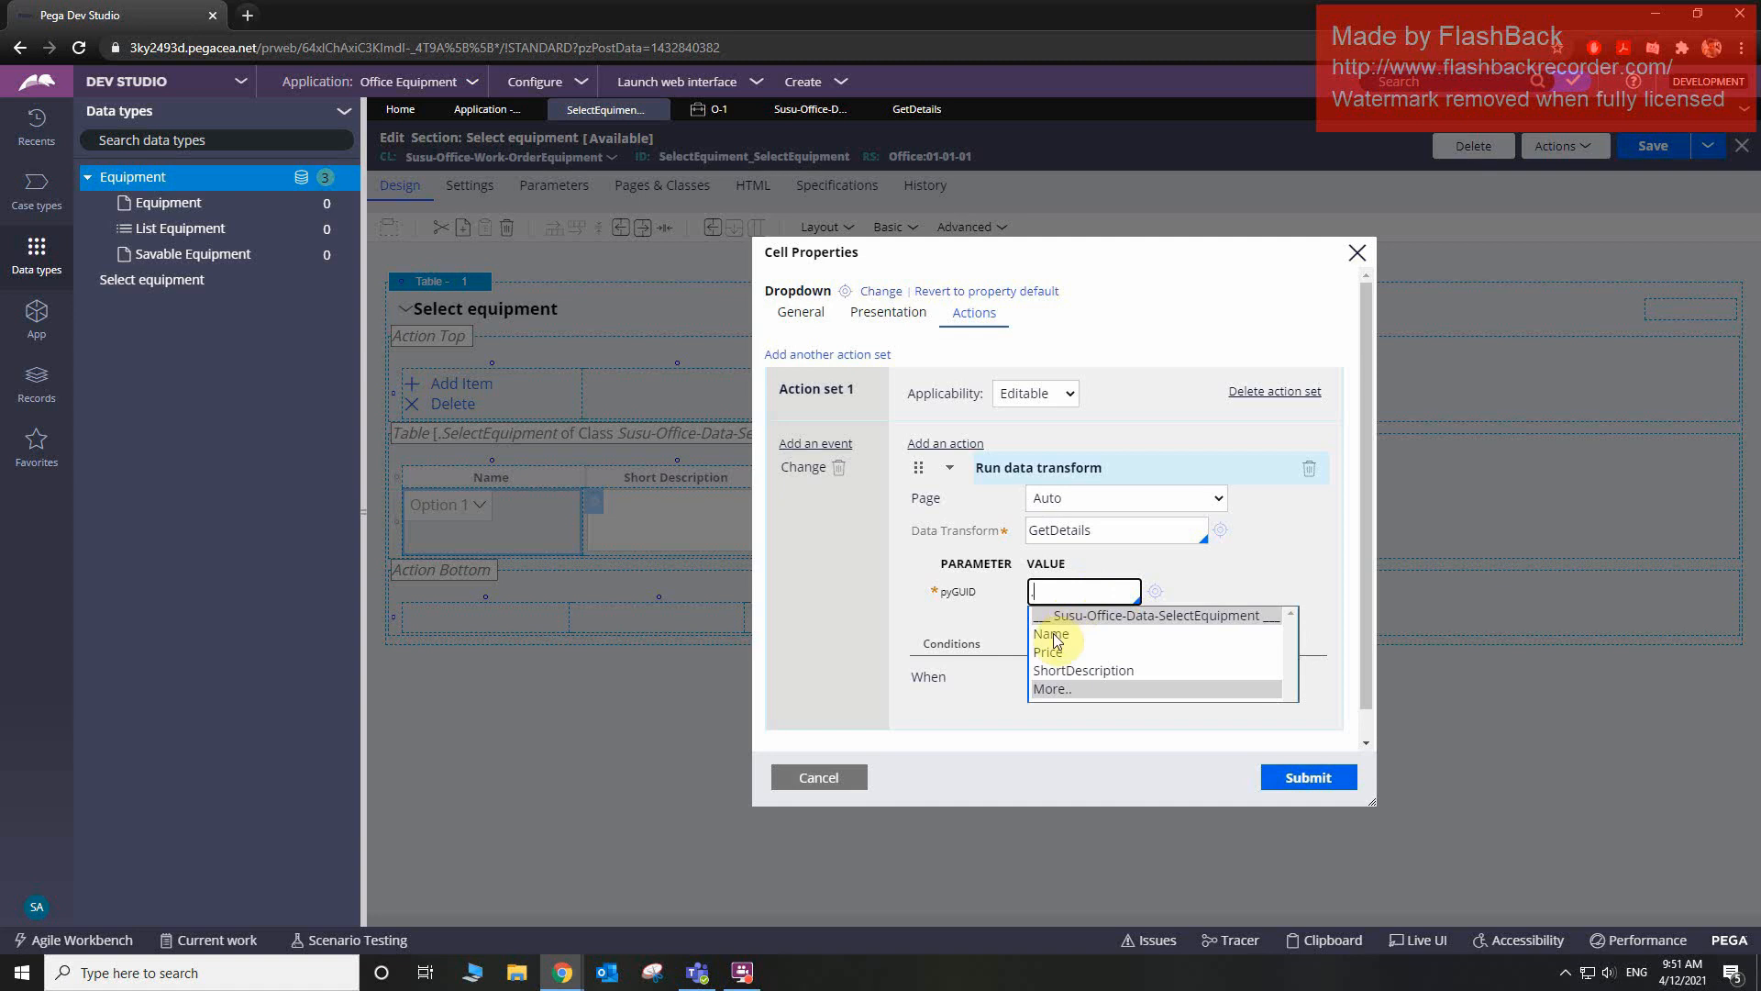
{"action": "left_click", "coordinate": [1053, 634]}
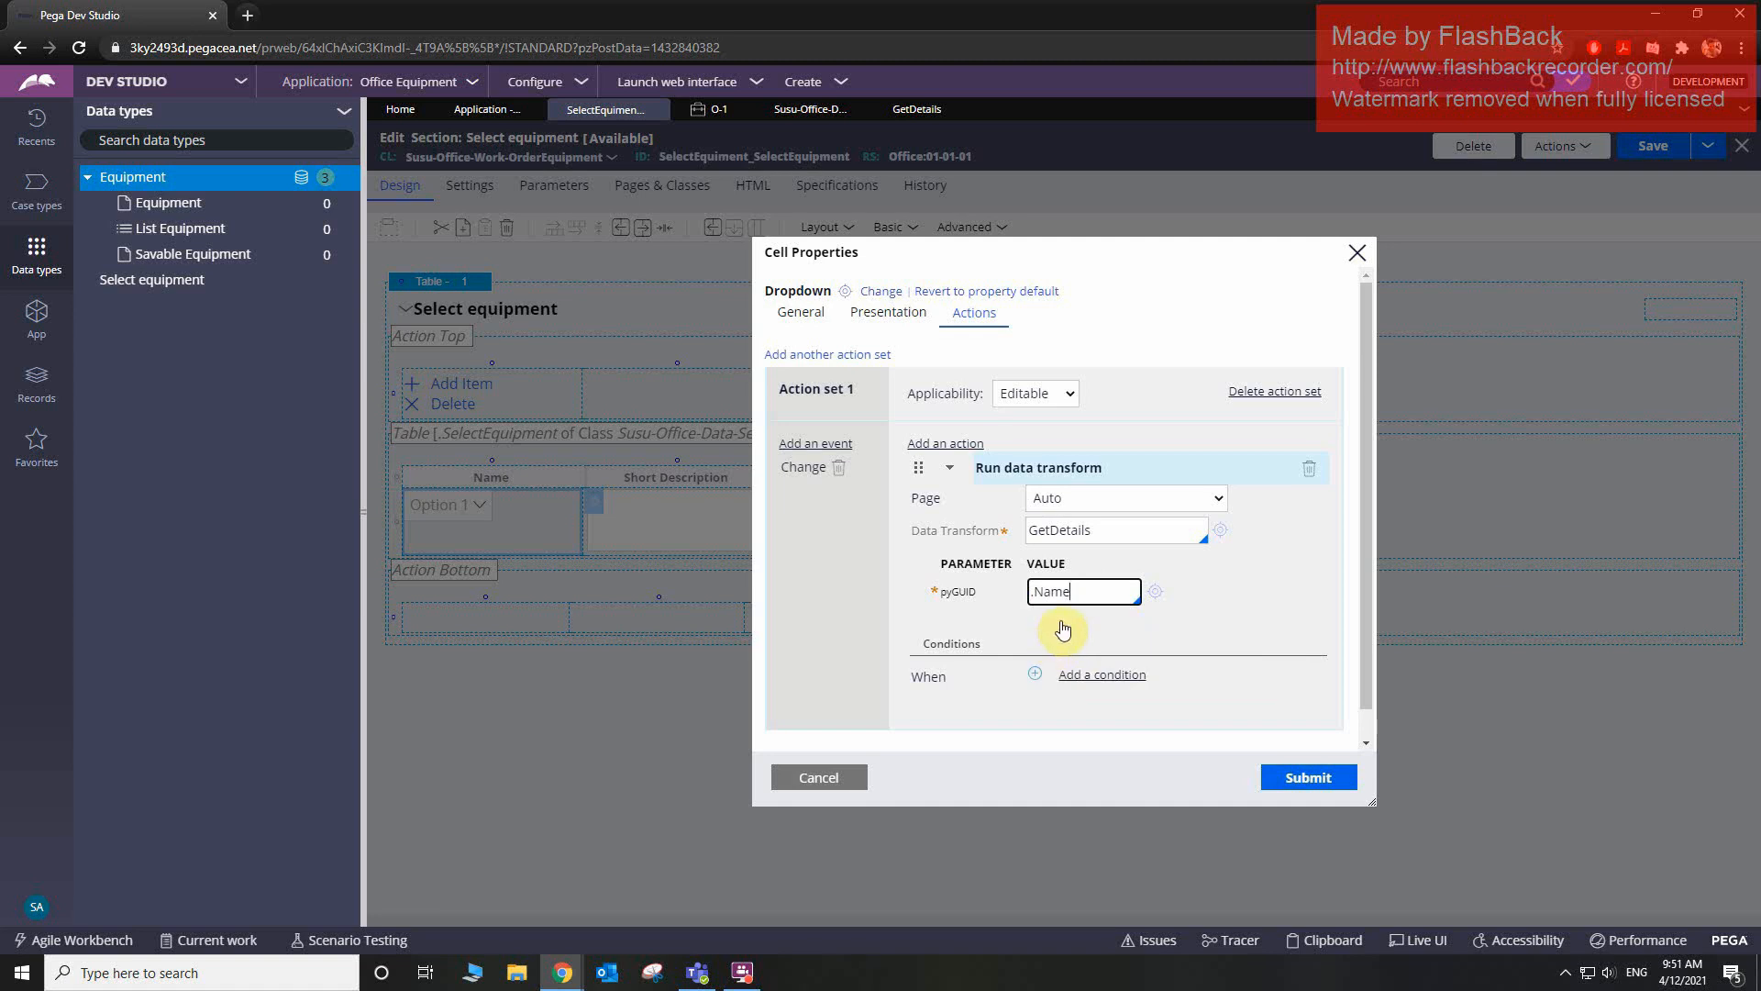
{"action": "left_click", "coordinate": [1321, 778]}
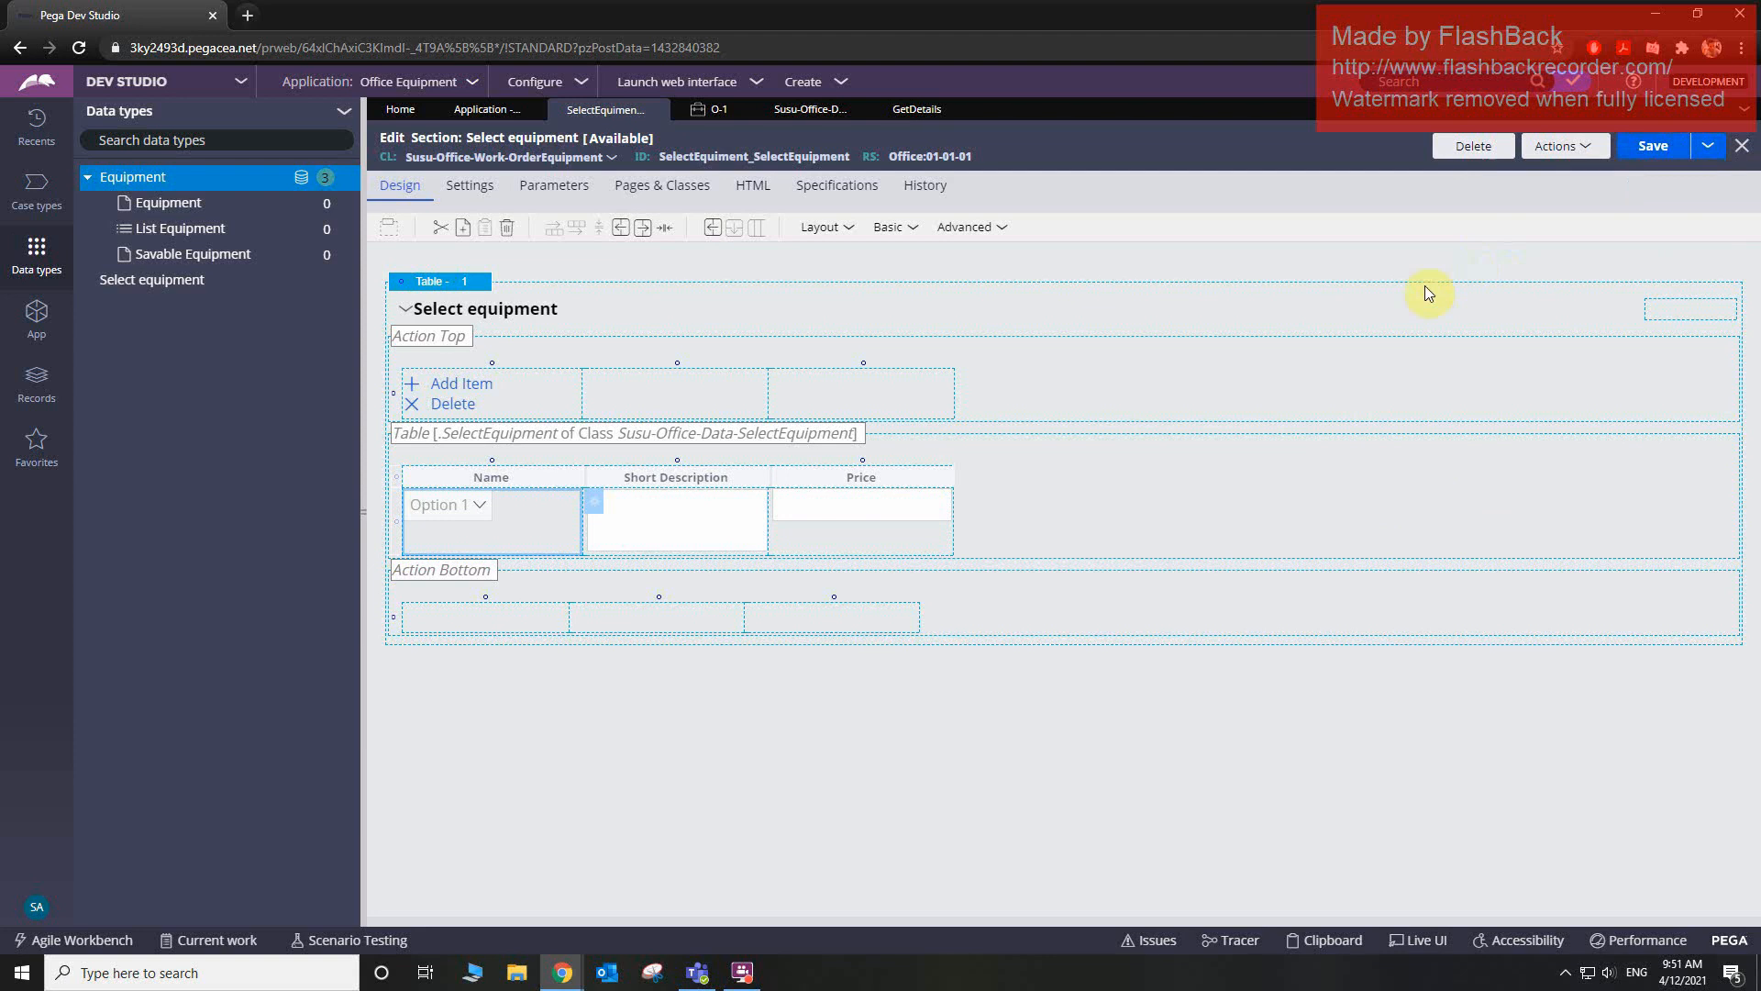
- Refresh the open Order Equipment case and test the Name dropdown by choosing Desk and MacBook Air
{"action": "left_click", "coordinate": [715, 110]}
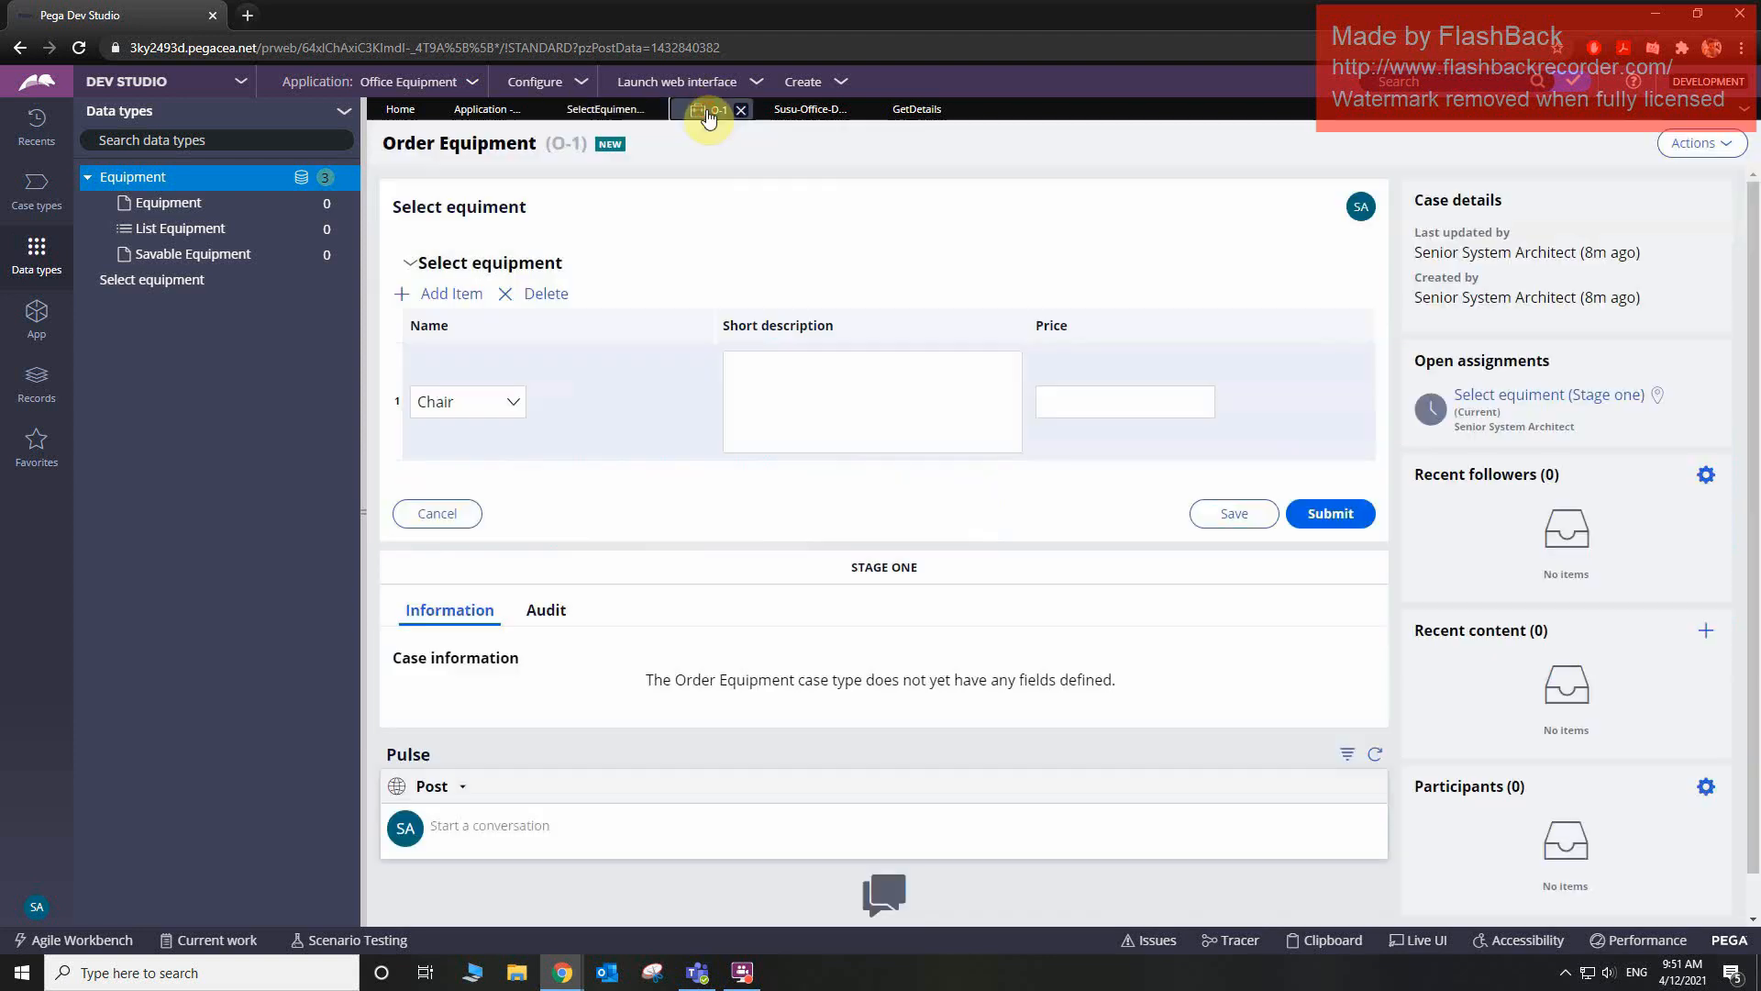
{"action": "left_click", "coordinate": [1677, 147]}
{"action": "left_click", "coordinate": [1666, 176]}
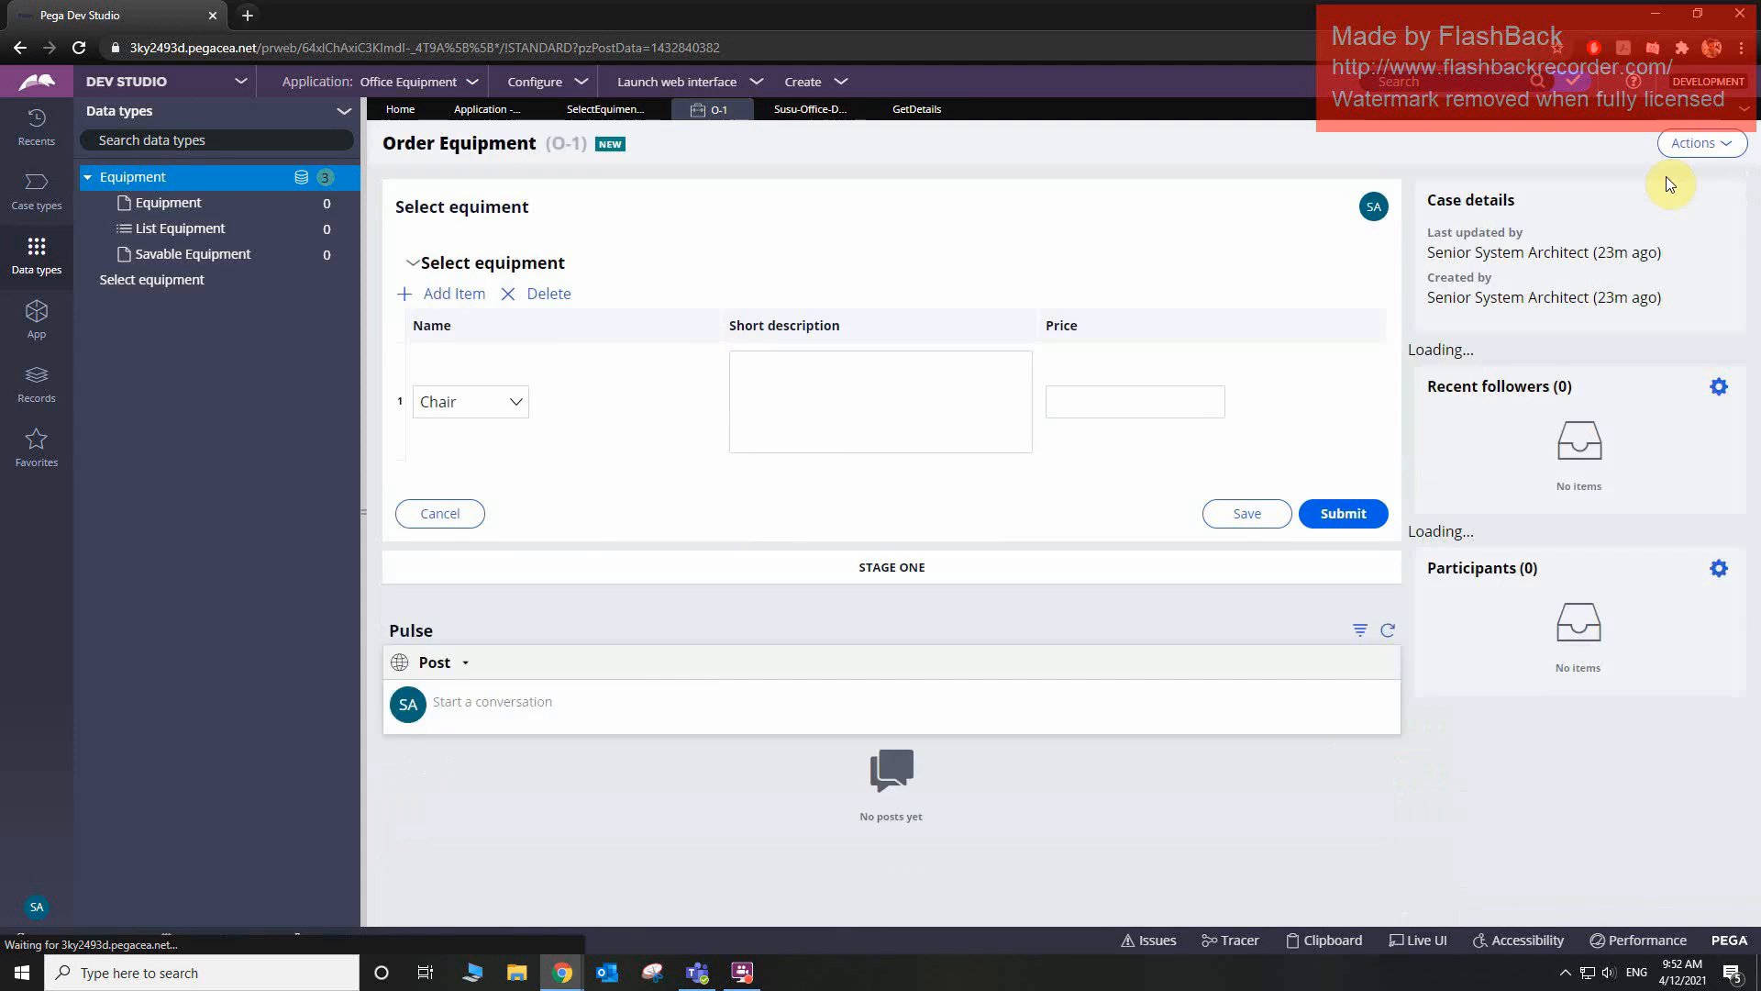
{"action": "left_click", "coordinate": [514, 404]}
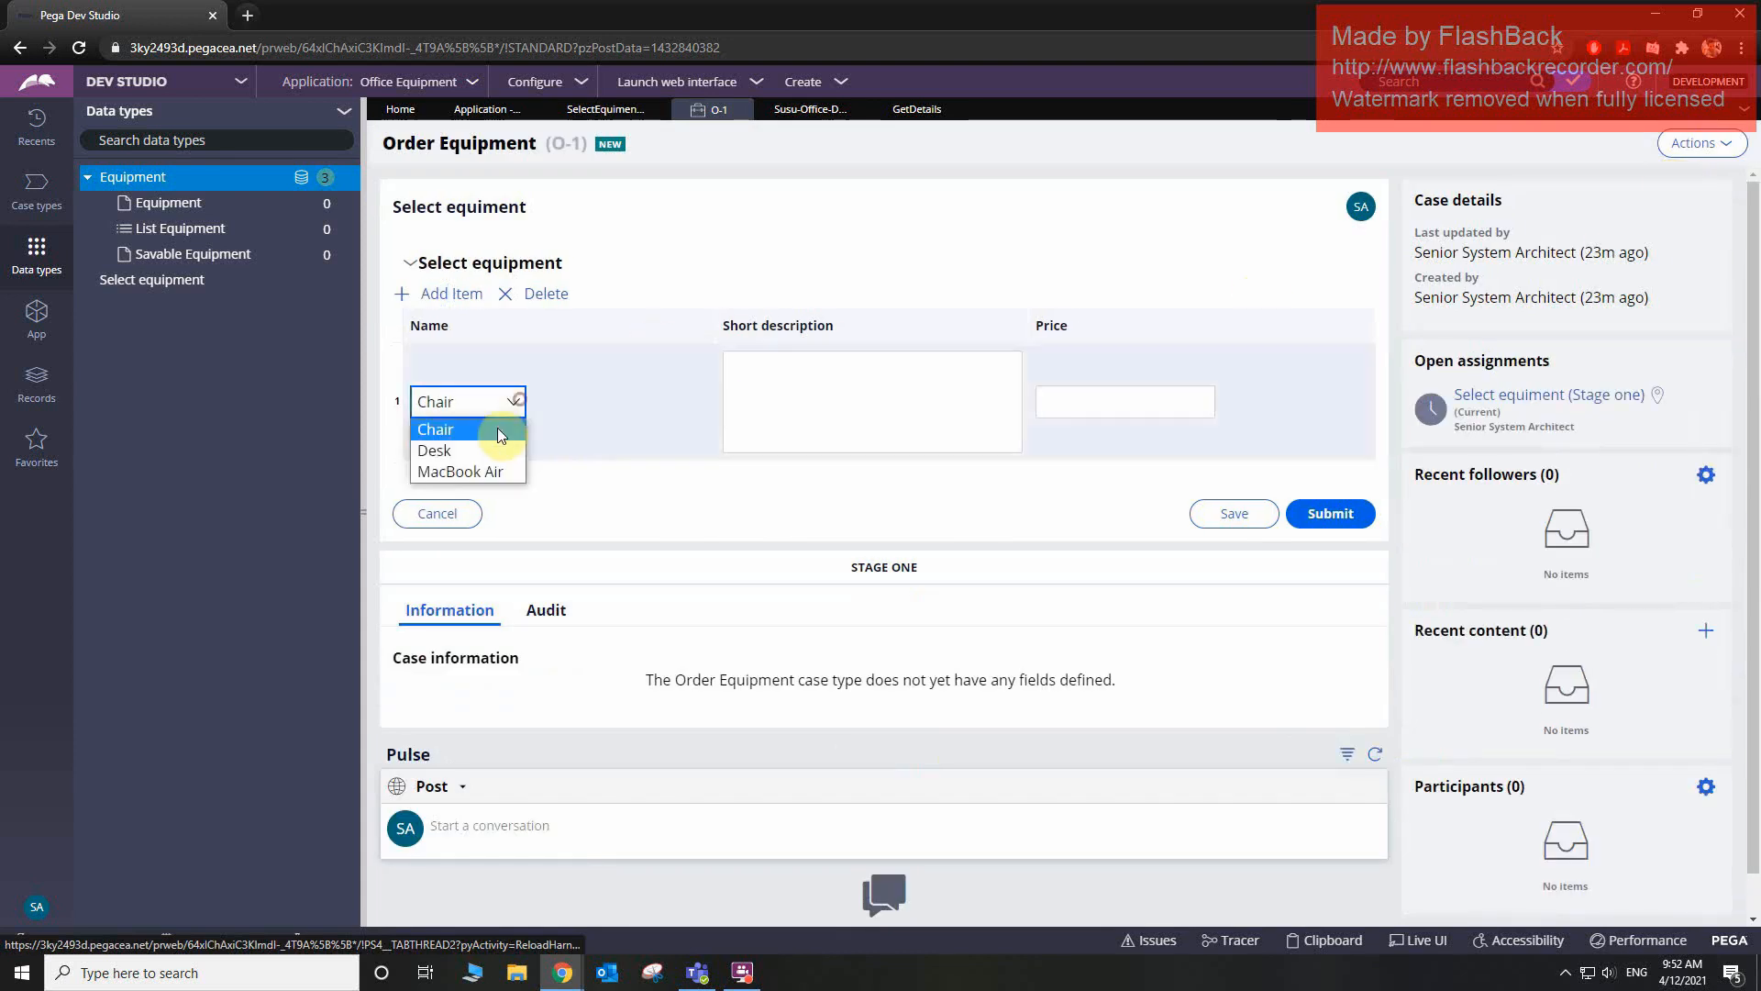
{"action": "left_click", "coordinate": [481, 450]}
{"action": "left_click", "coordinate": [503, 403]}
{"action": "left_click", "coordinate": [469, 450]}
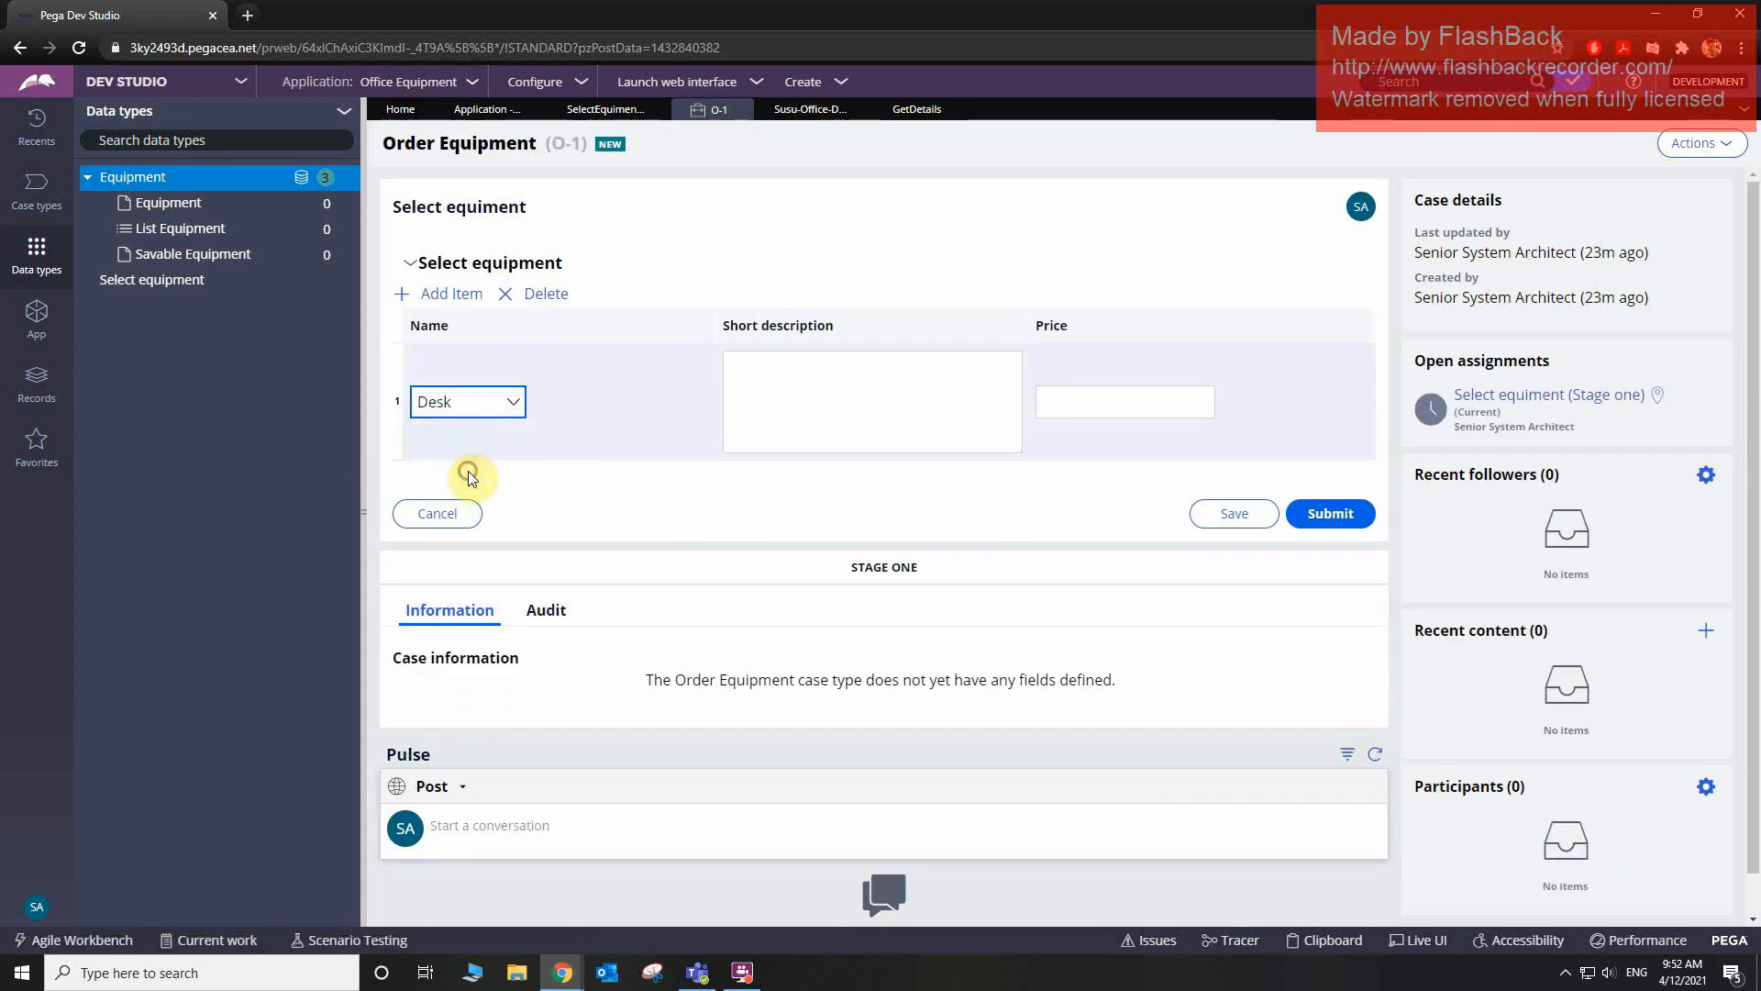
{"action": "left_click", "coordinate": [468, 477]}
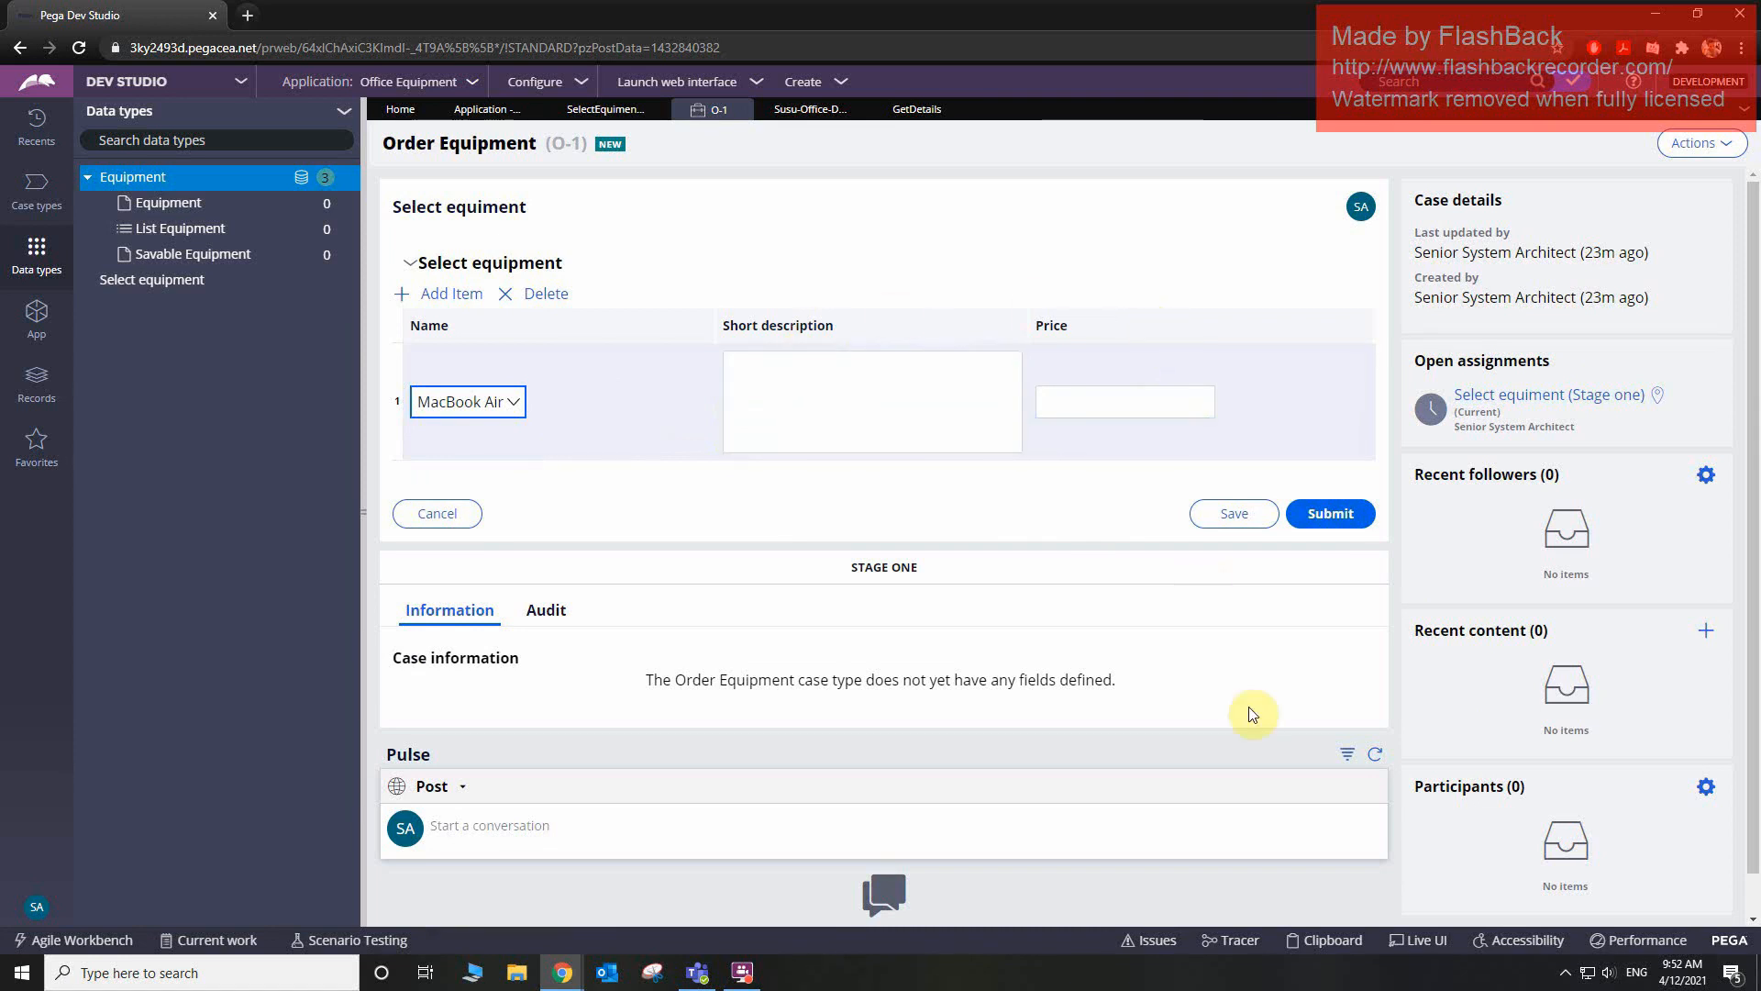
- Examine the SelectEquipment(1) page under pyWorkPage in the Clipboard and compare it with the case's Short description field
{"action": "left_click", "coordinate": [1333, 945]}
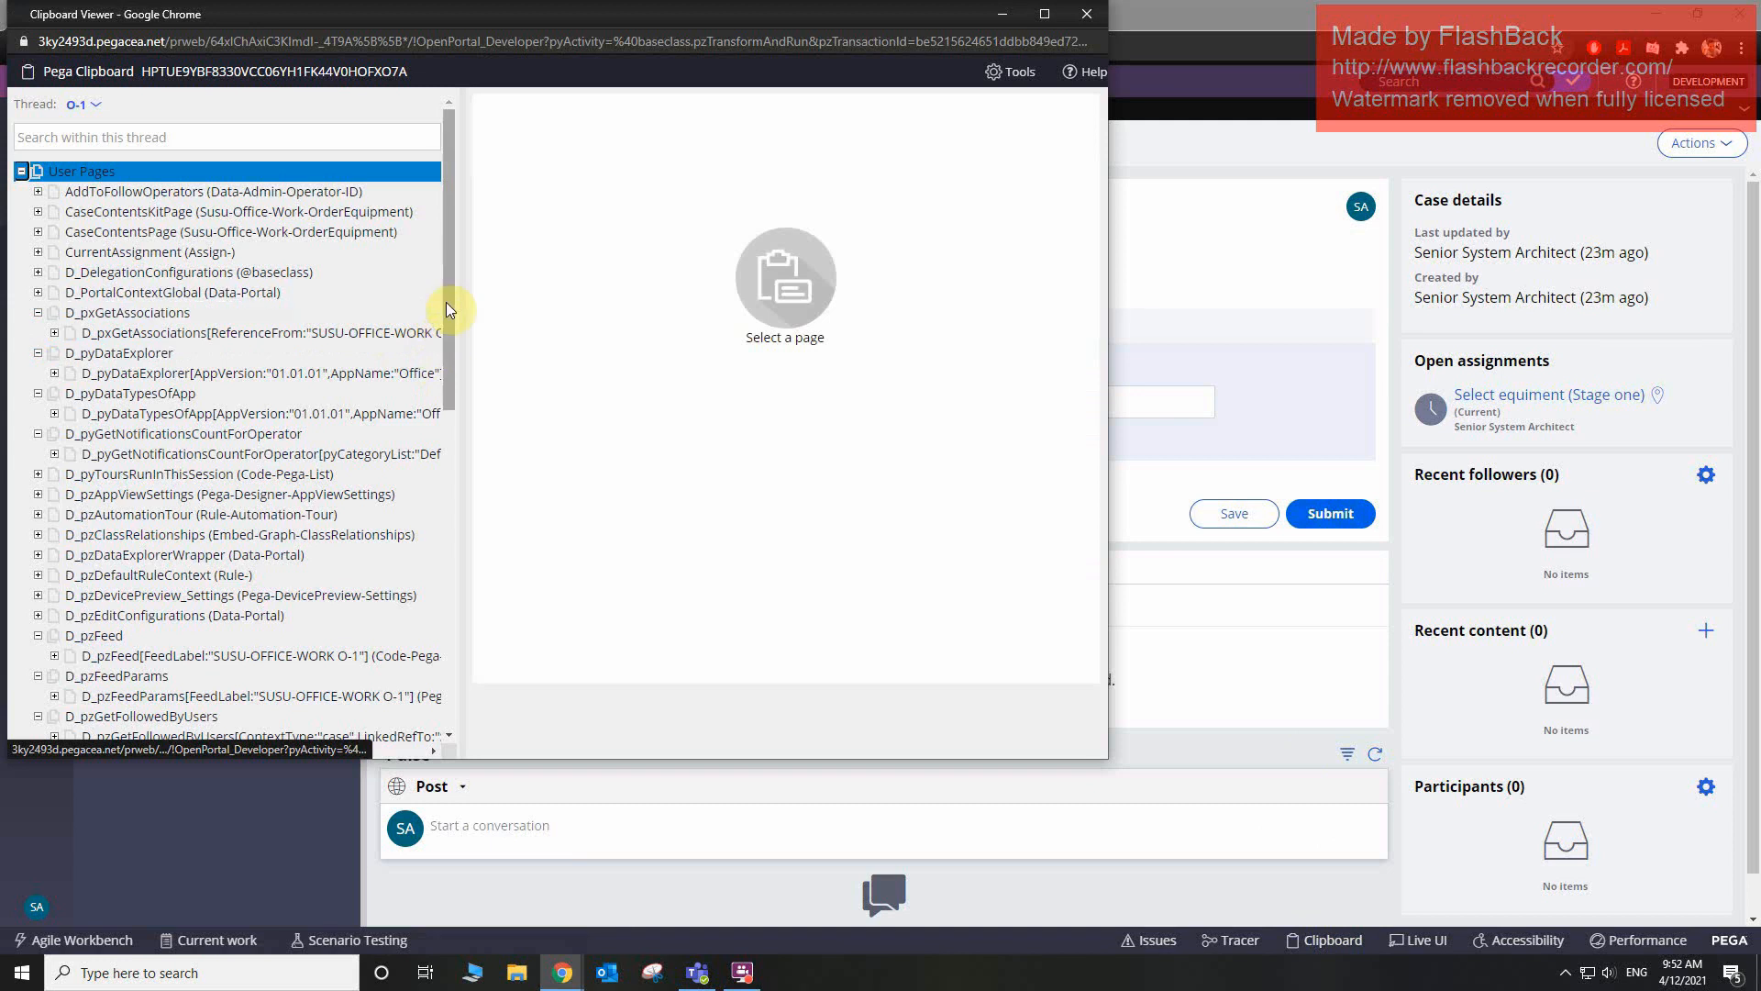
{"action": "scroll", "coordinate": [137, 345], "scroll_direction": "down", "scroll_amount": 10}
{"action": "left_click", "coordinate": [129, 392]}
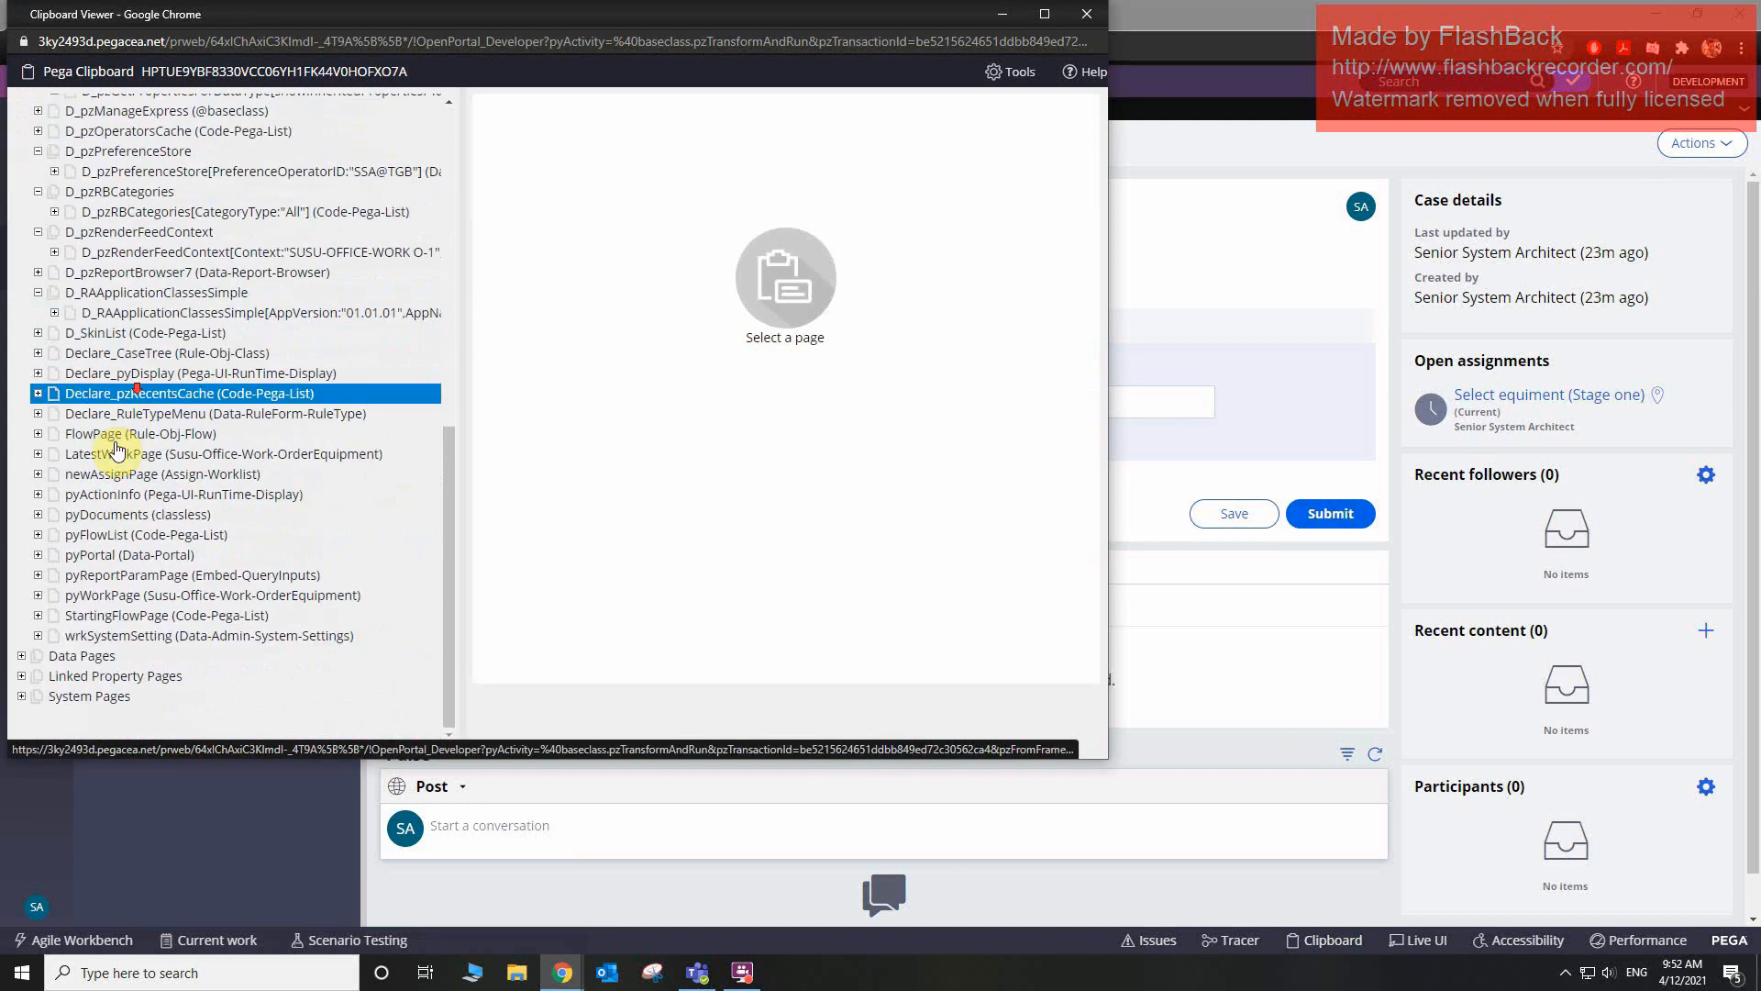
{"action": "left_click", "coordinate": [37, 596]}
{"action": "scroll", "coordinate": [85, 633], "scroll_direction": "down", "scroll_amount": 3}
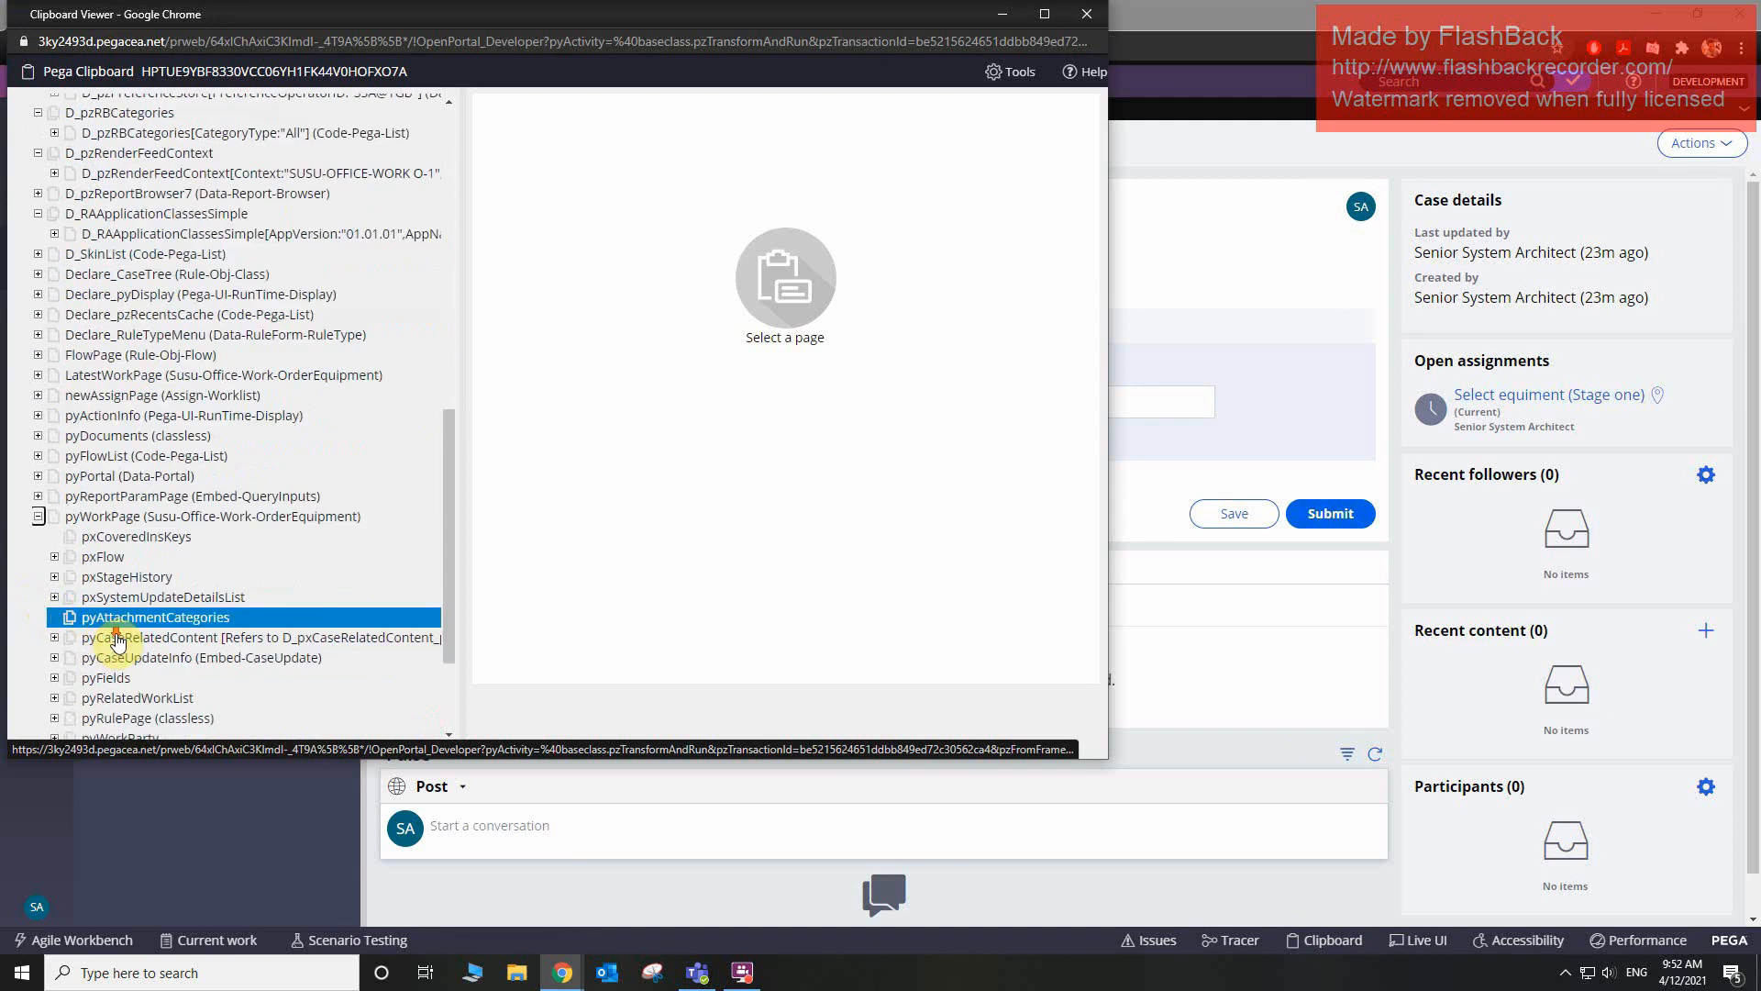
{"action": "left_click", "coordinate": [179, 644]}
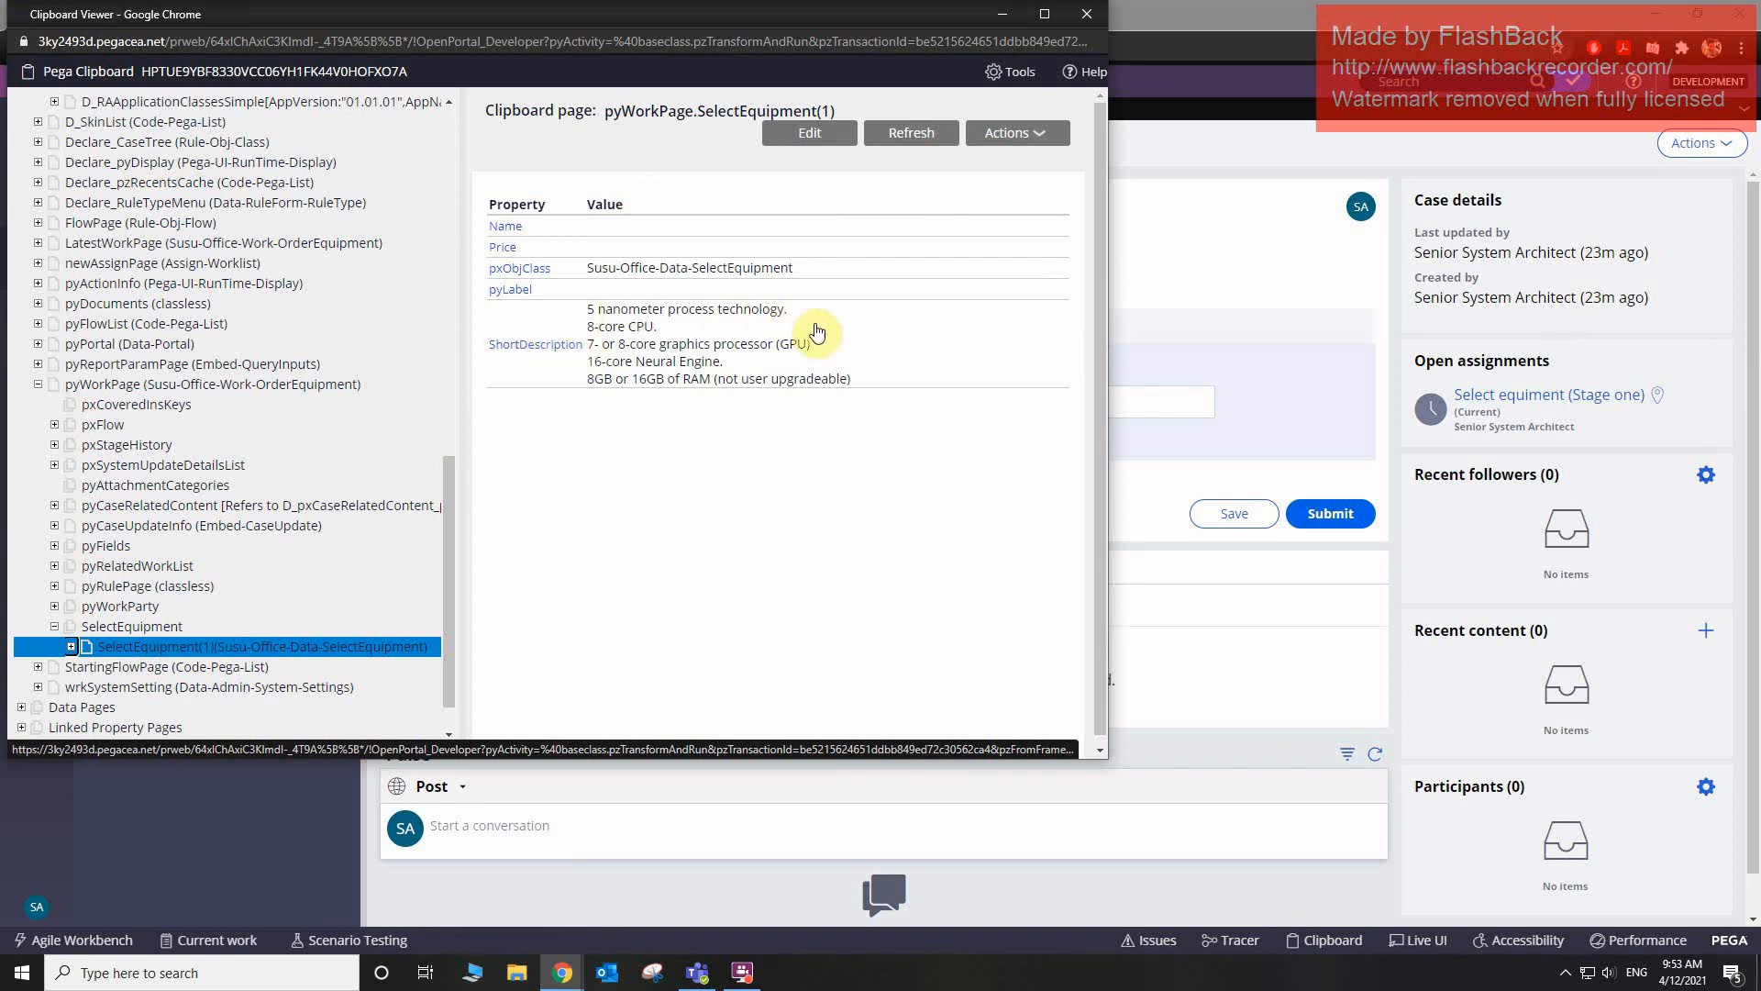
{"action": "left_click", "coordinate": [1184, 369]}
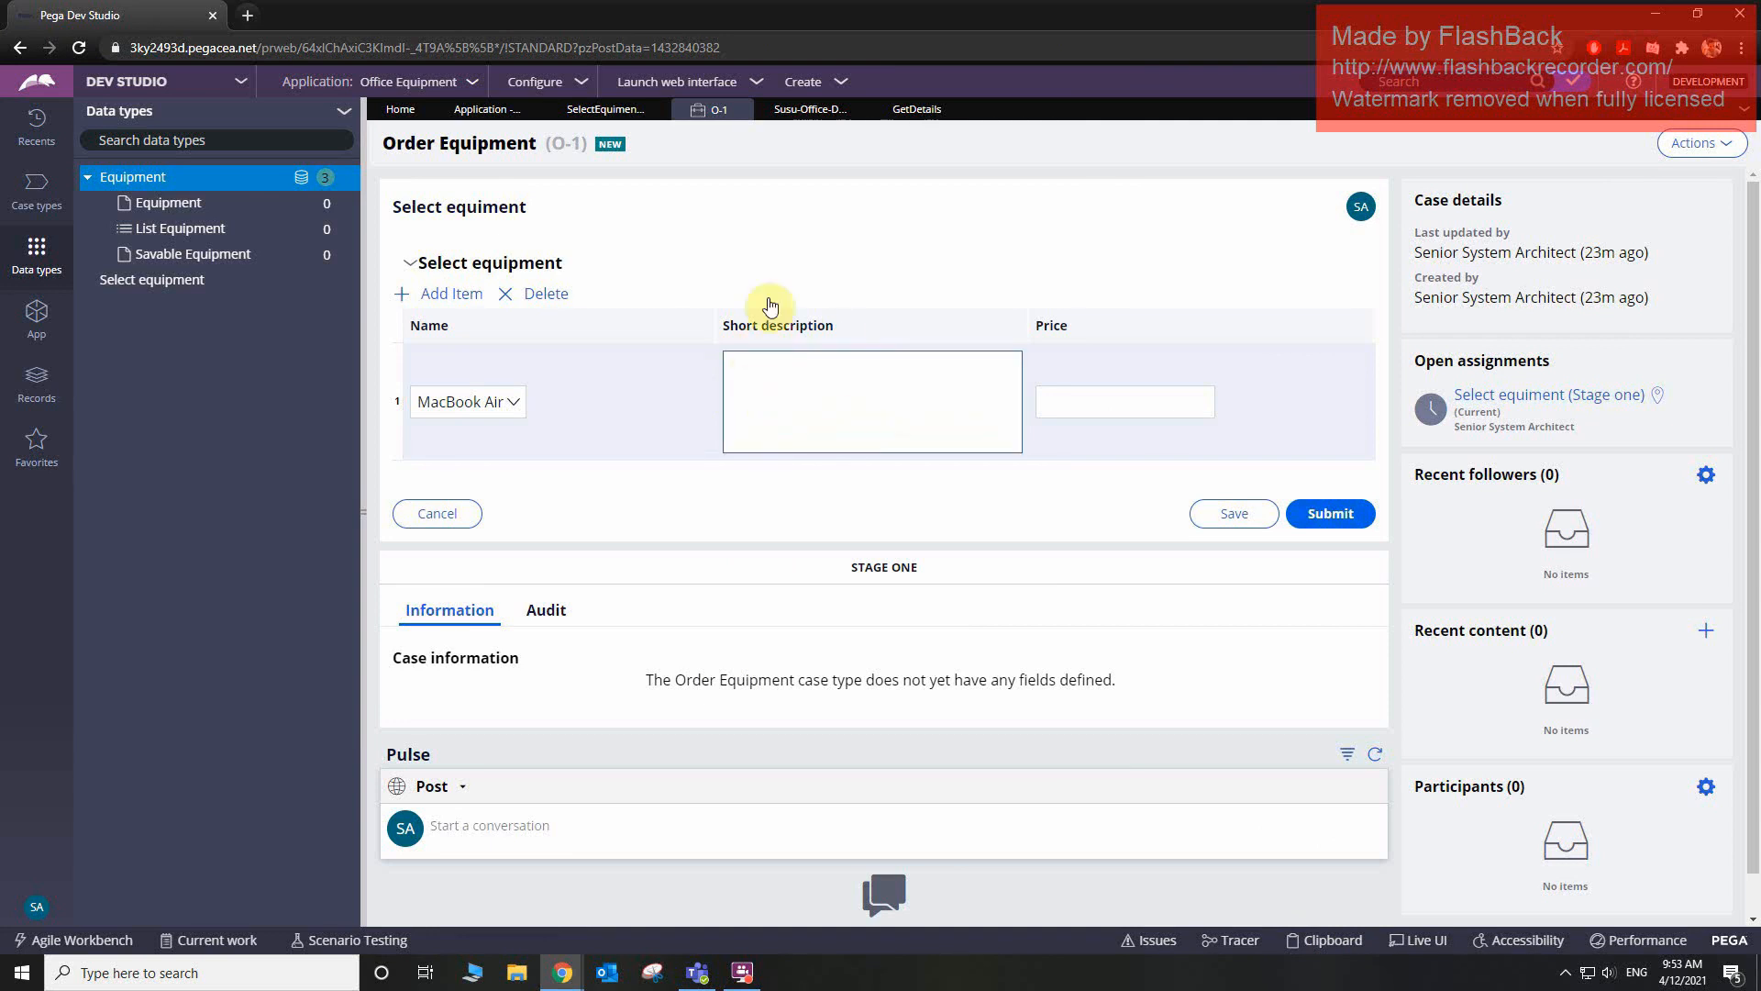
{"action": "left_click", "coordinate": [794, 383]}
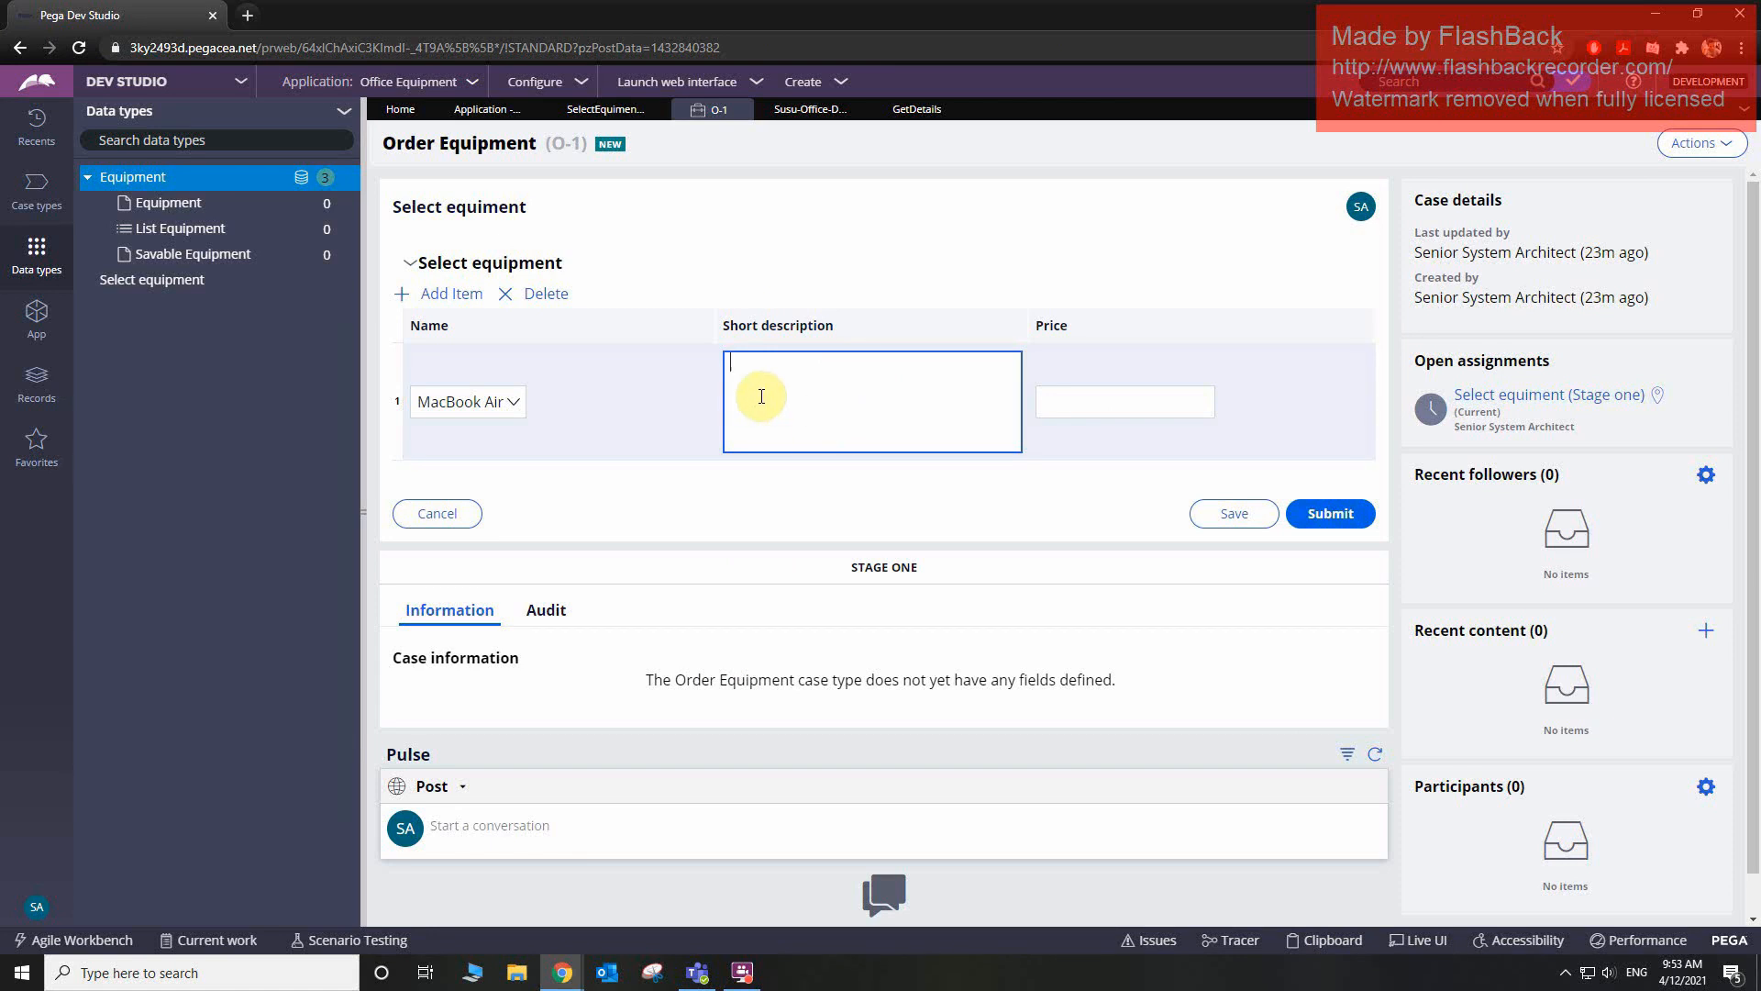
- Set the Short Description cell's edit options to Read-only (always) in the Select equipment section and save the section
{"action": "left_click", "coordinate": [806, 110]}
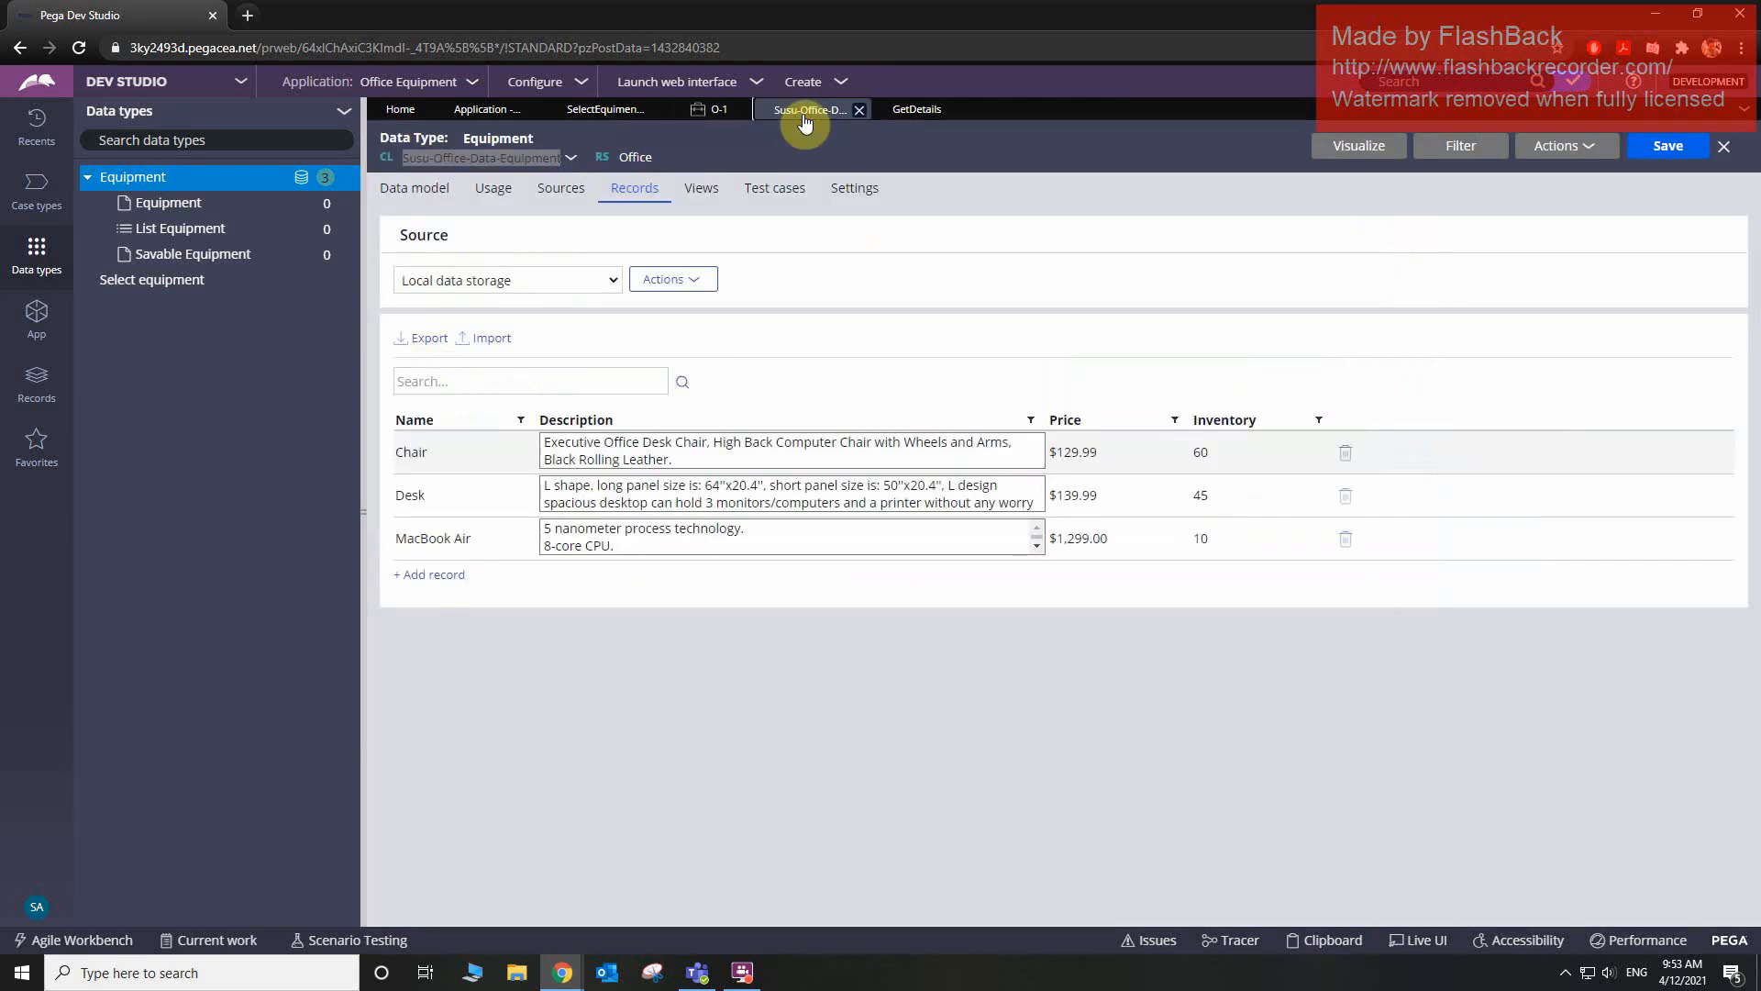
{"action": "left_click", "coordinate": [568, 109]}
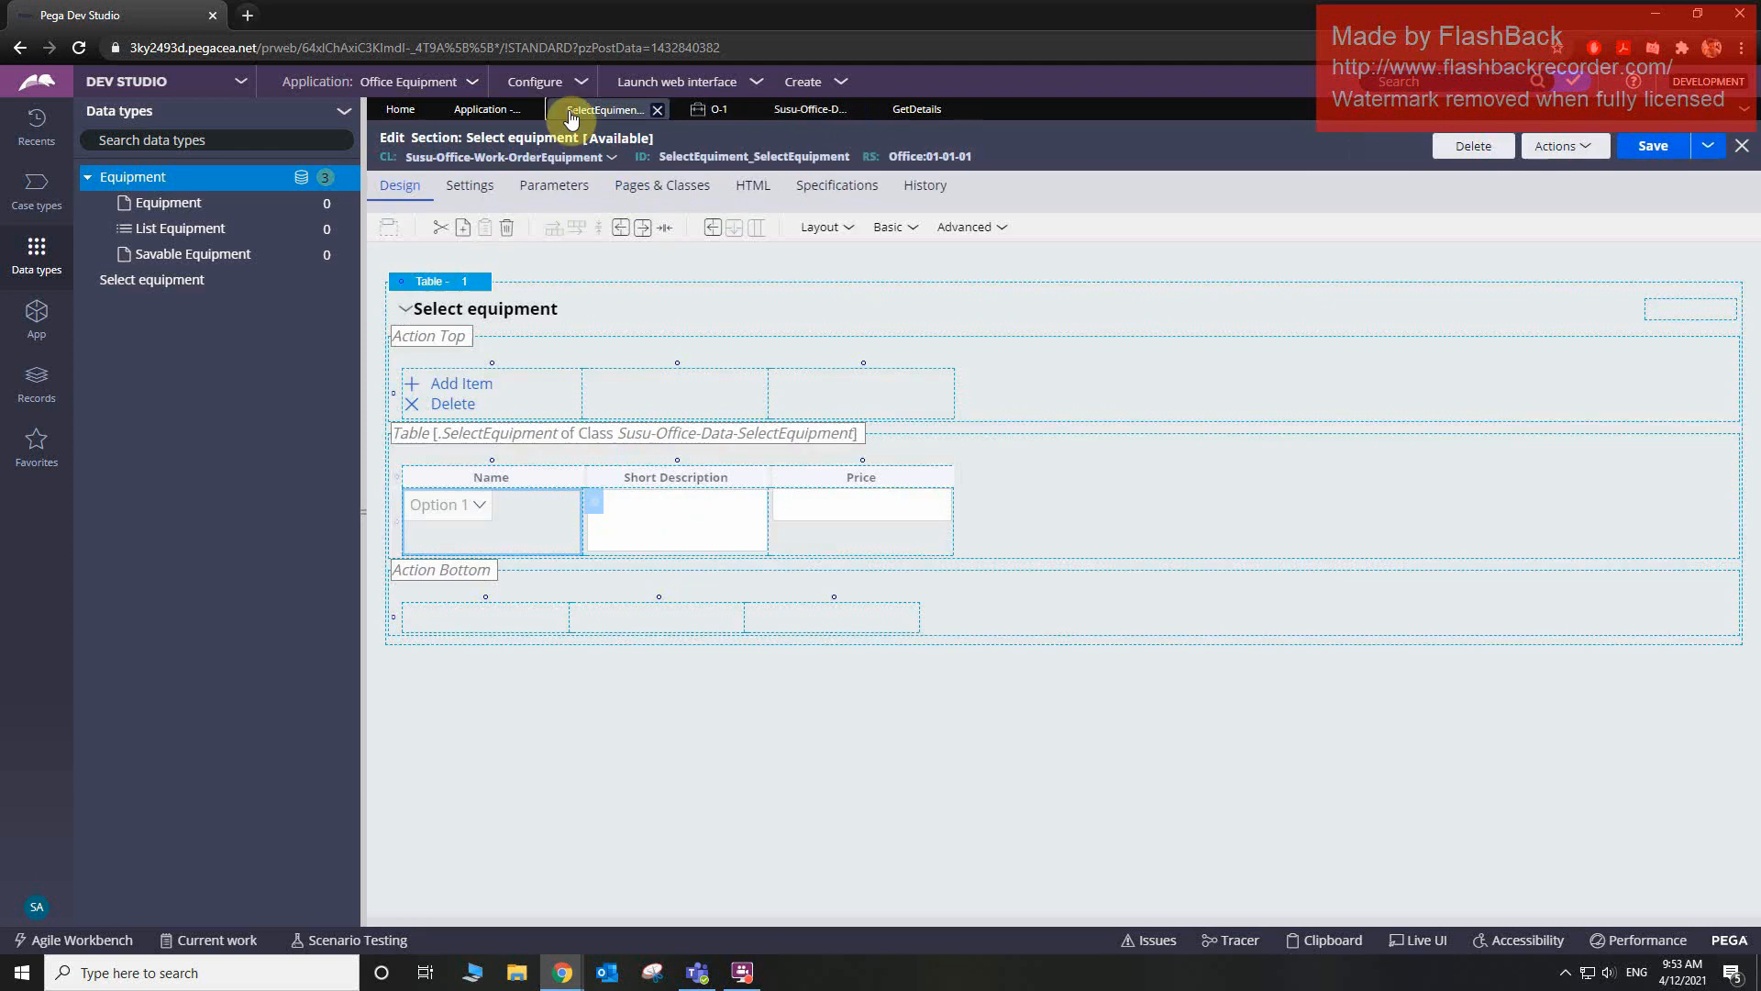
{"action": "left_click", "coordinate": [758, 520]}
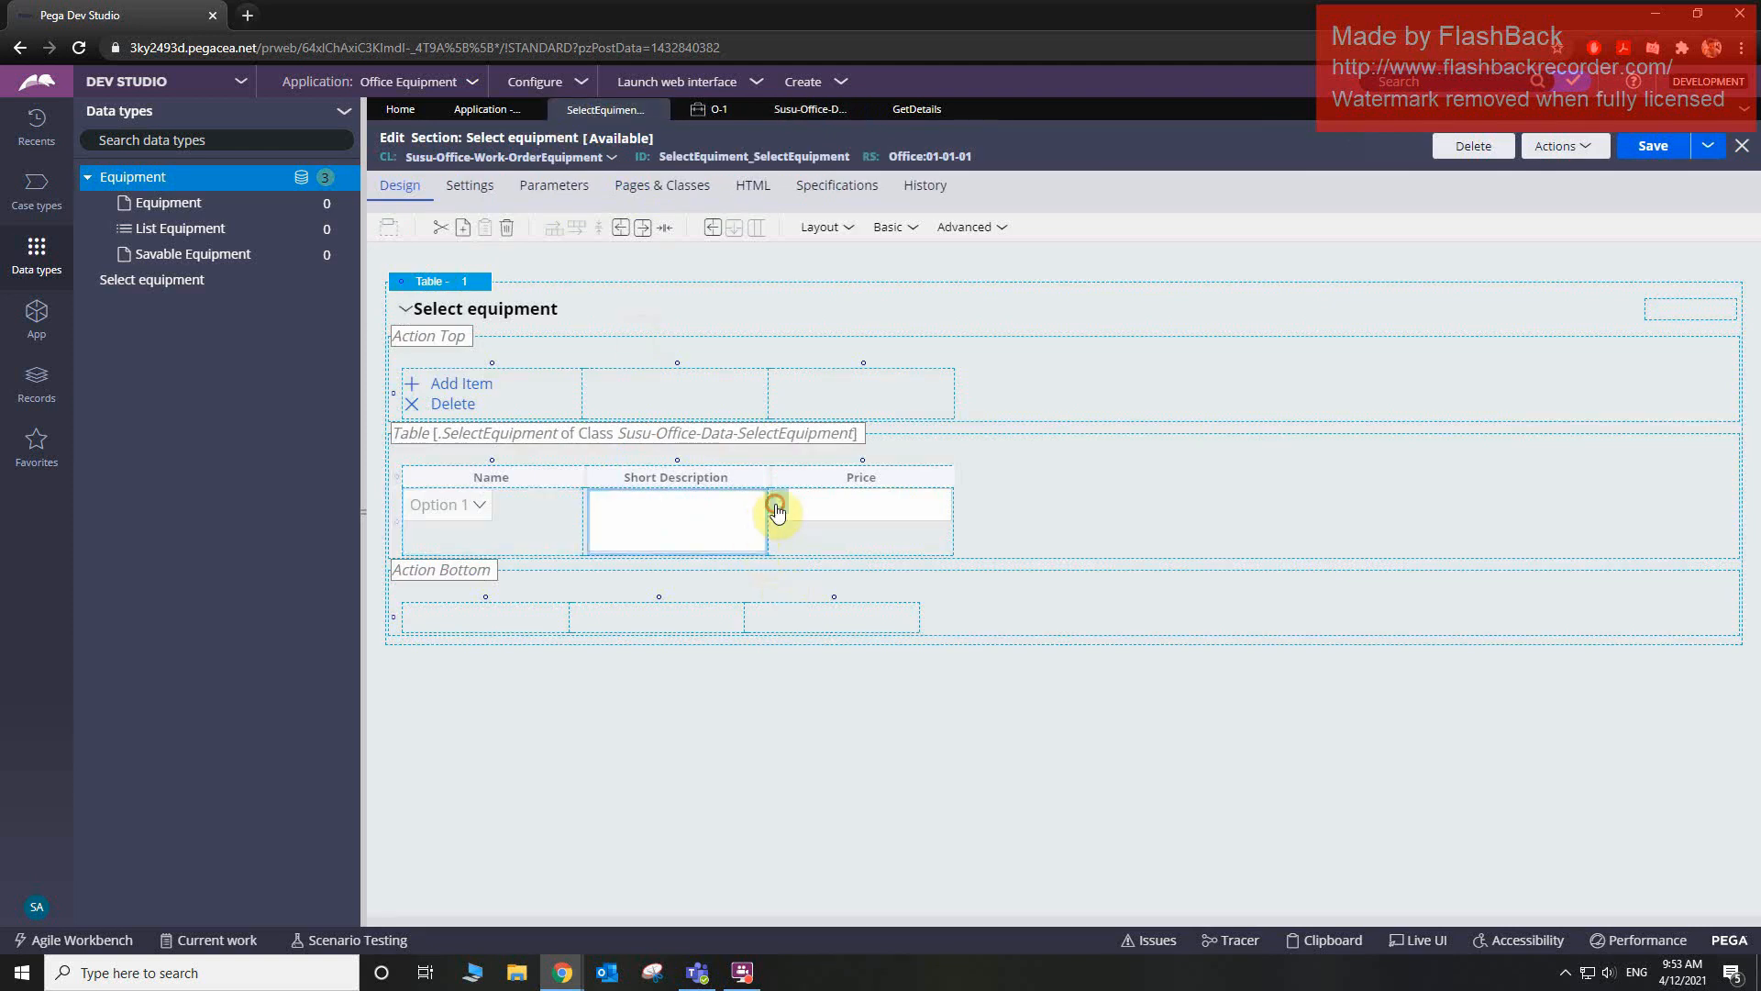
{"action": "double_click", "coordinate": [778, 511]}
{"action": "left_click", "coordinate": [911, 311]}
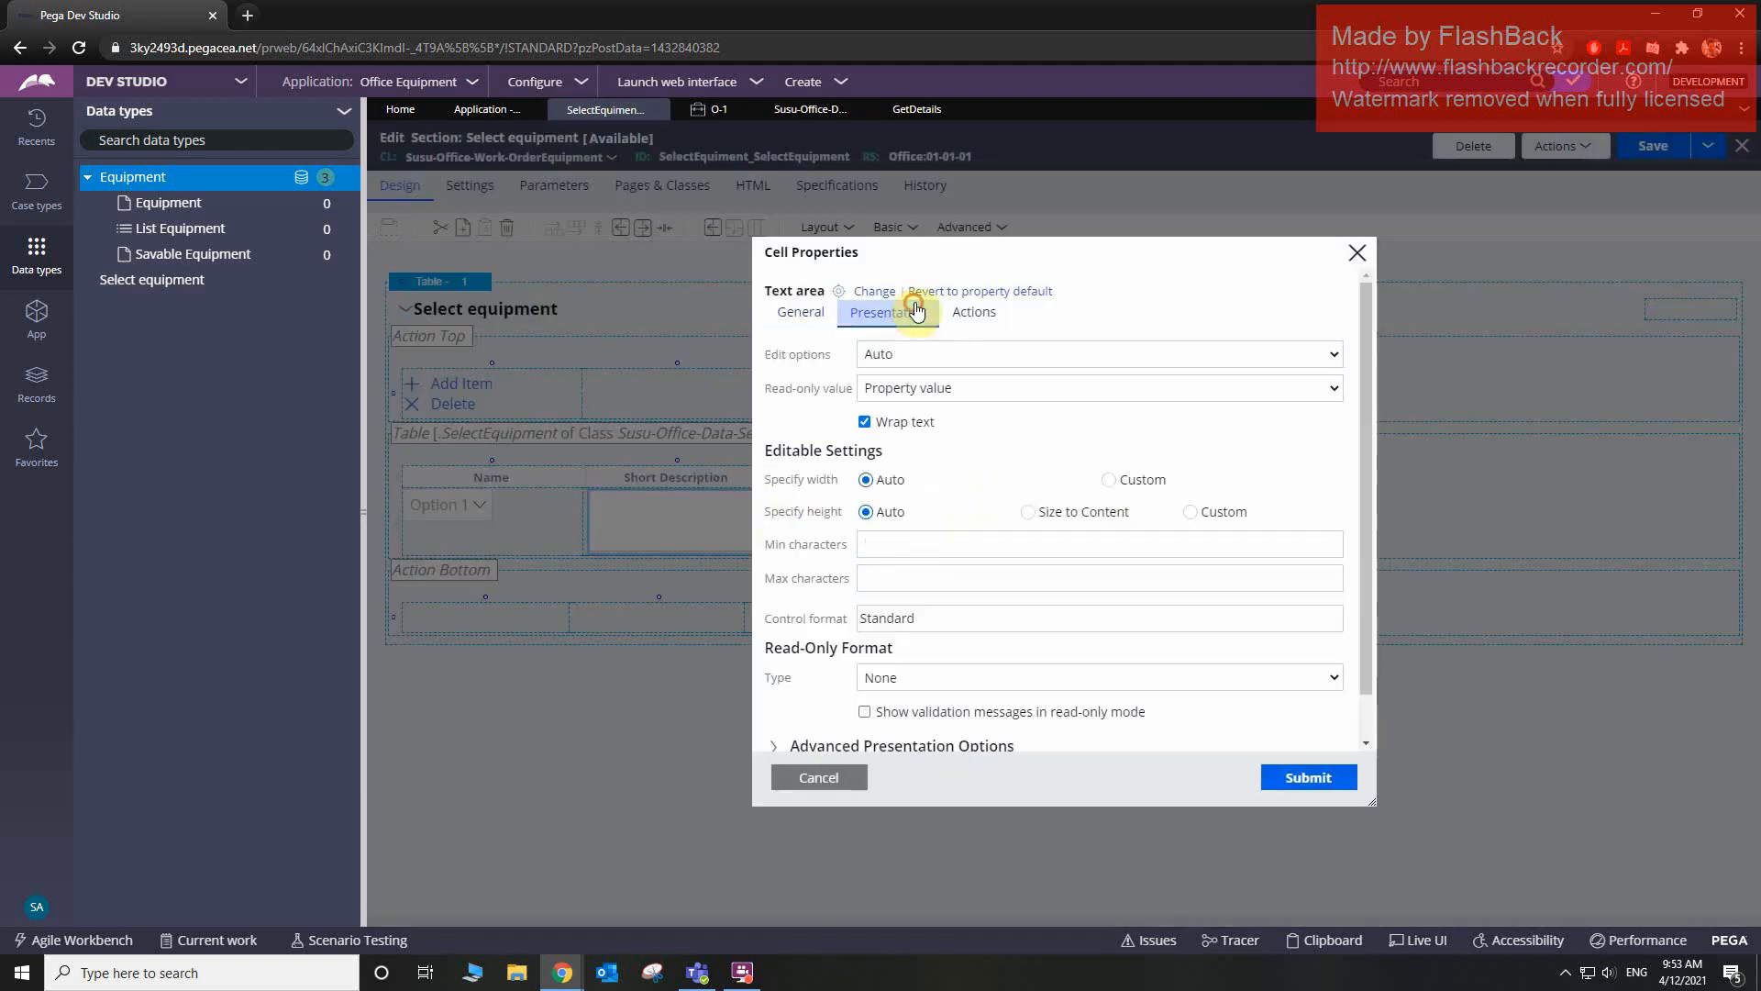
{"action": "left_click", "coordinate": [924, 354]}
{"action": "left_click", "coordinate": [926, 393]}
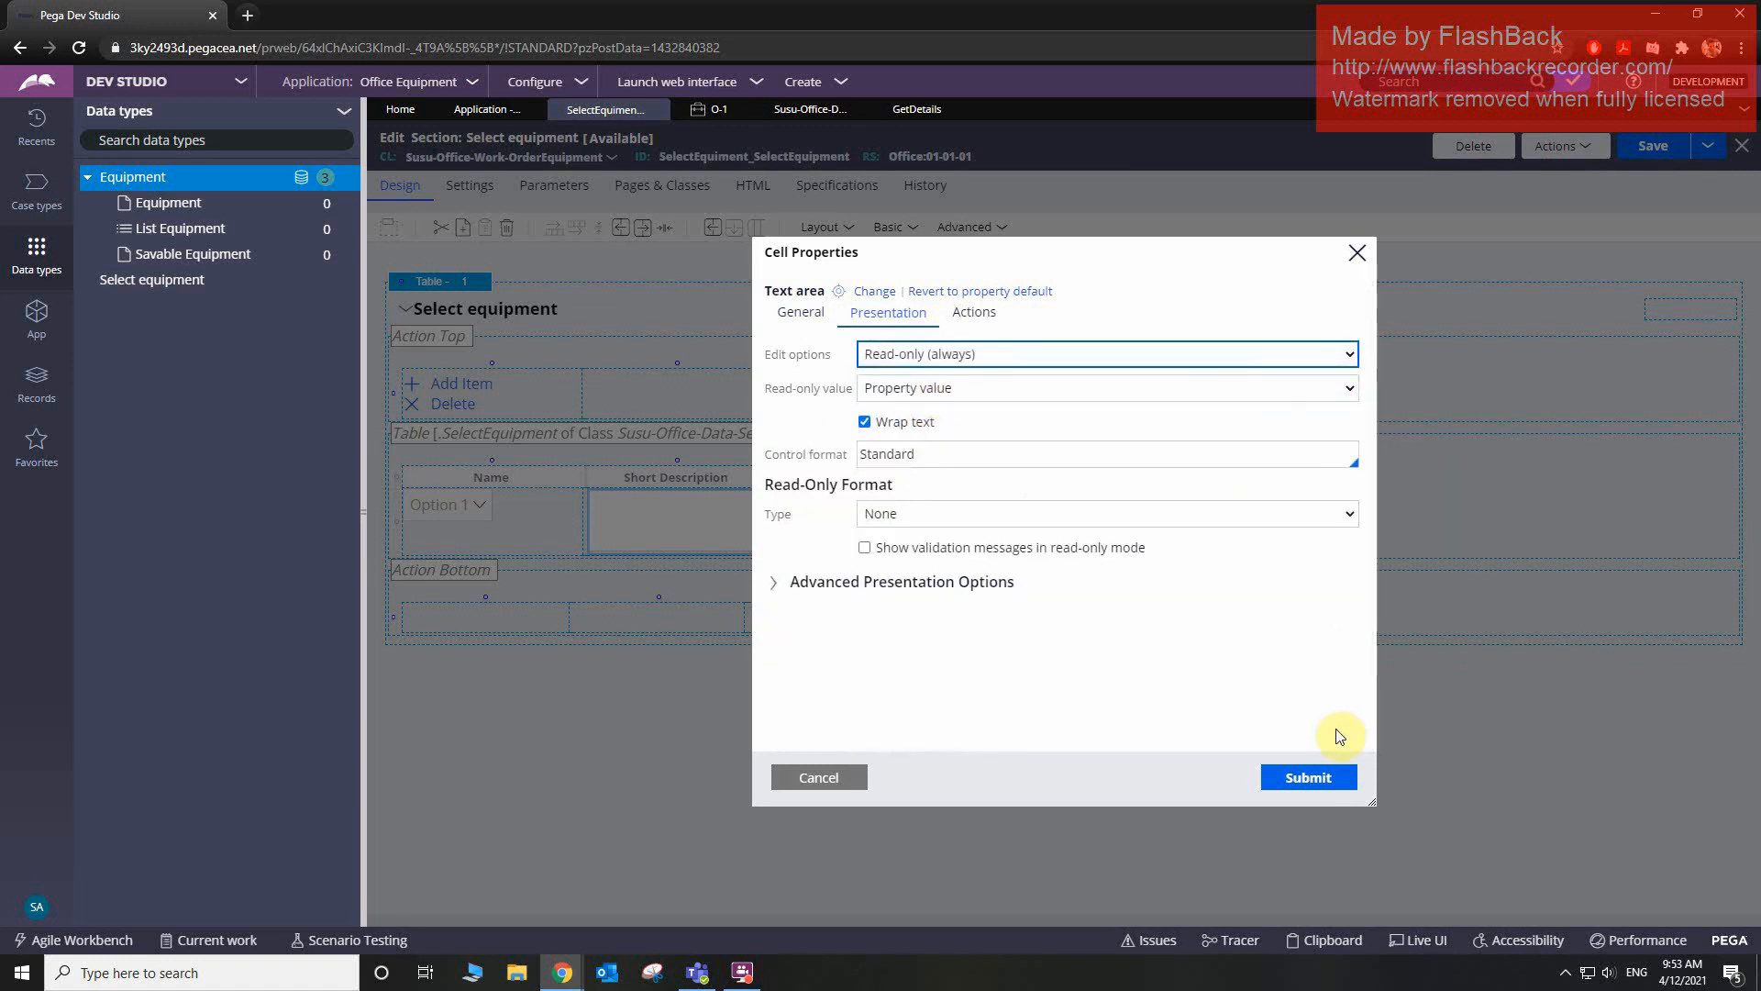
{"action": "left_click", "coordinate": [1338, 780]}
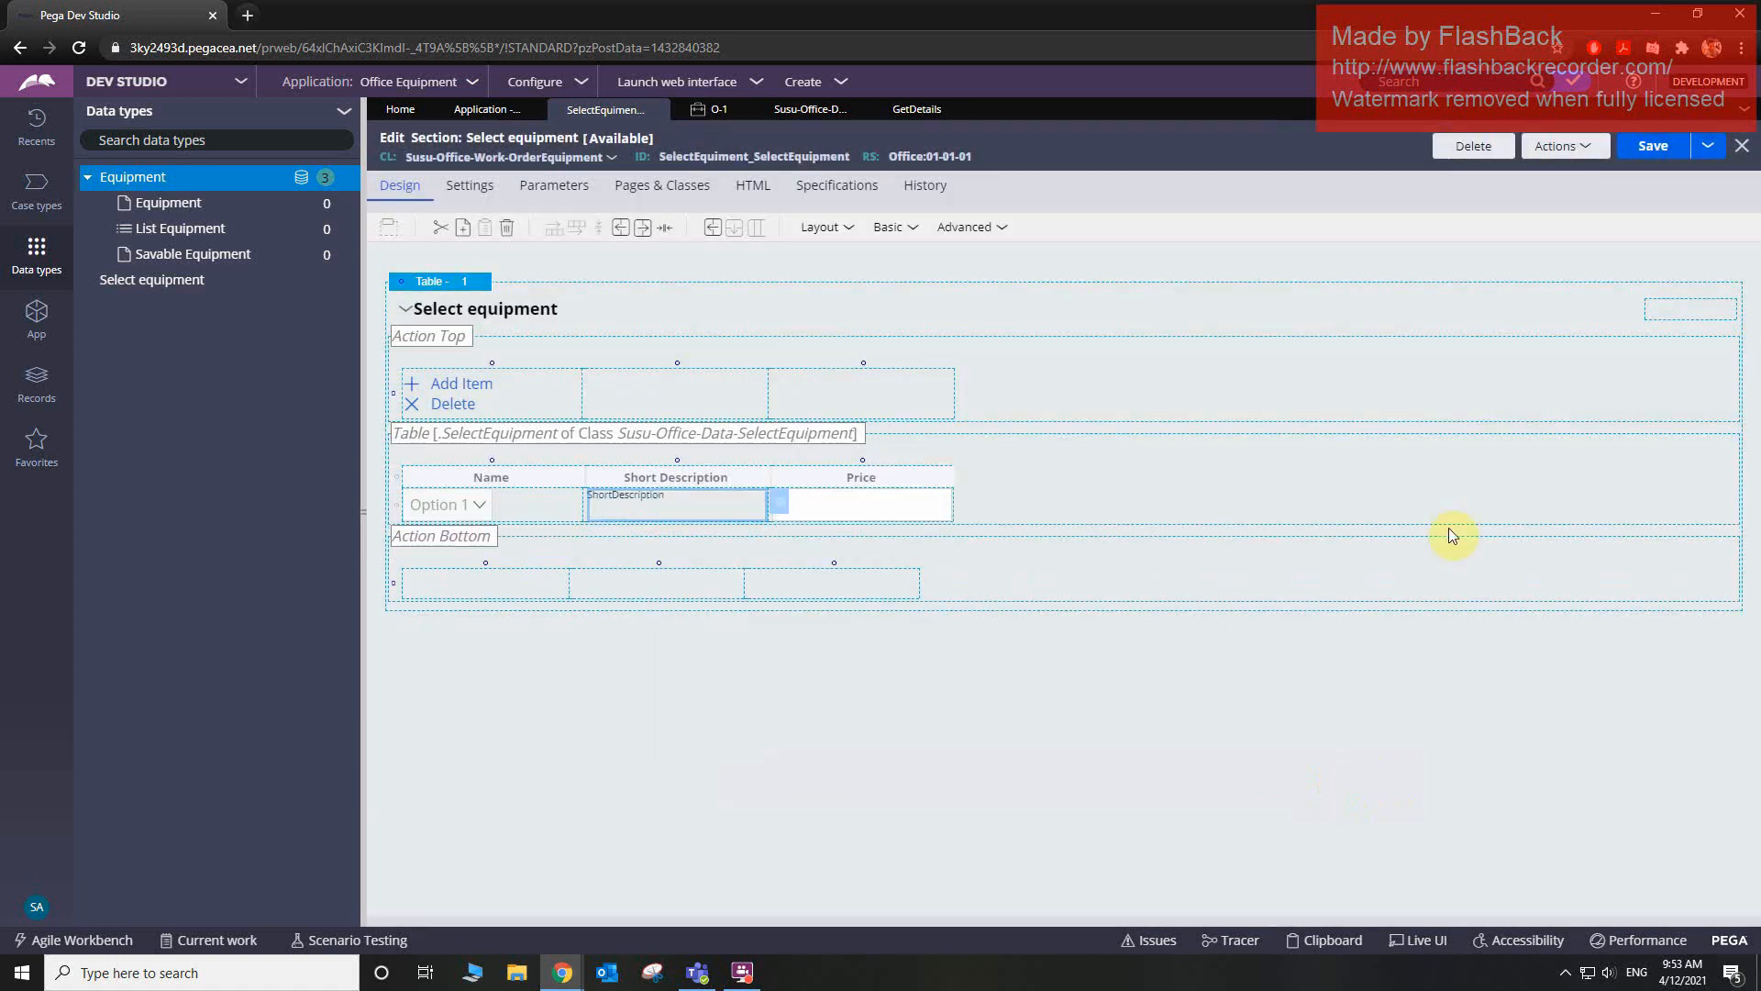
{"action": "left_click", "coordinate": [1649, 148]}
- Refresh the Order Equipment case and select Desk and MacBook Air in the Name dropdown to test the read-only description
{"action": "left_click", "coordinate": [719, 109]}
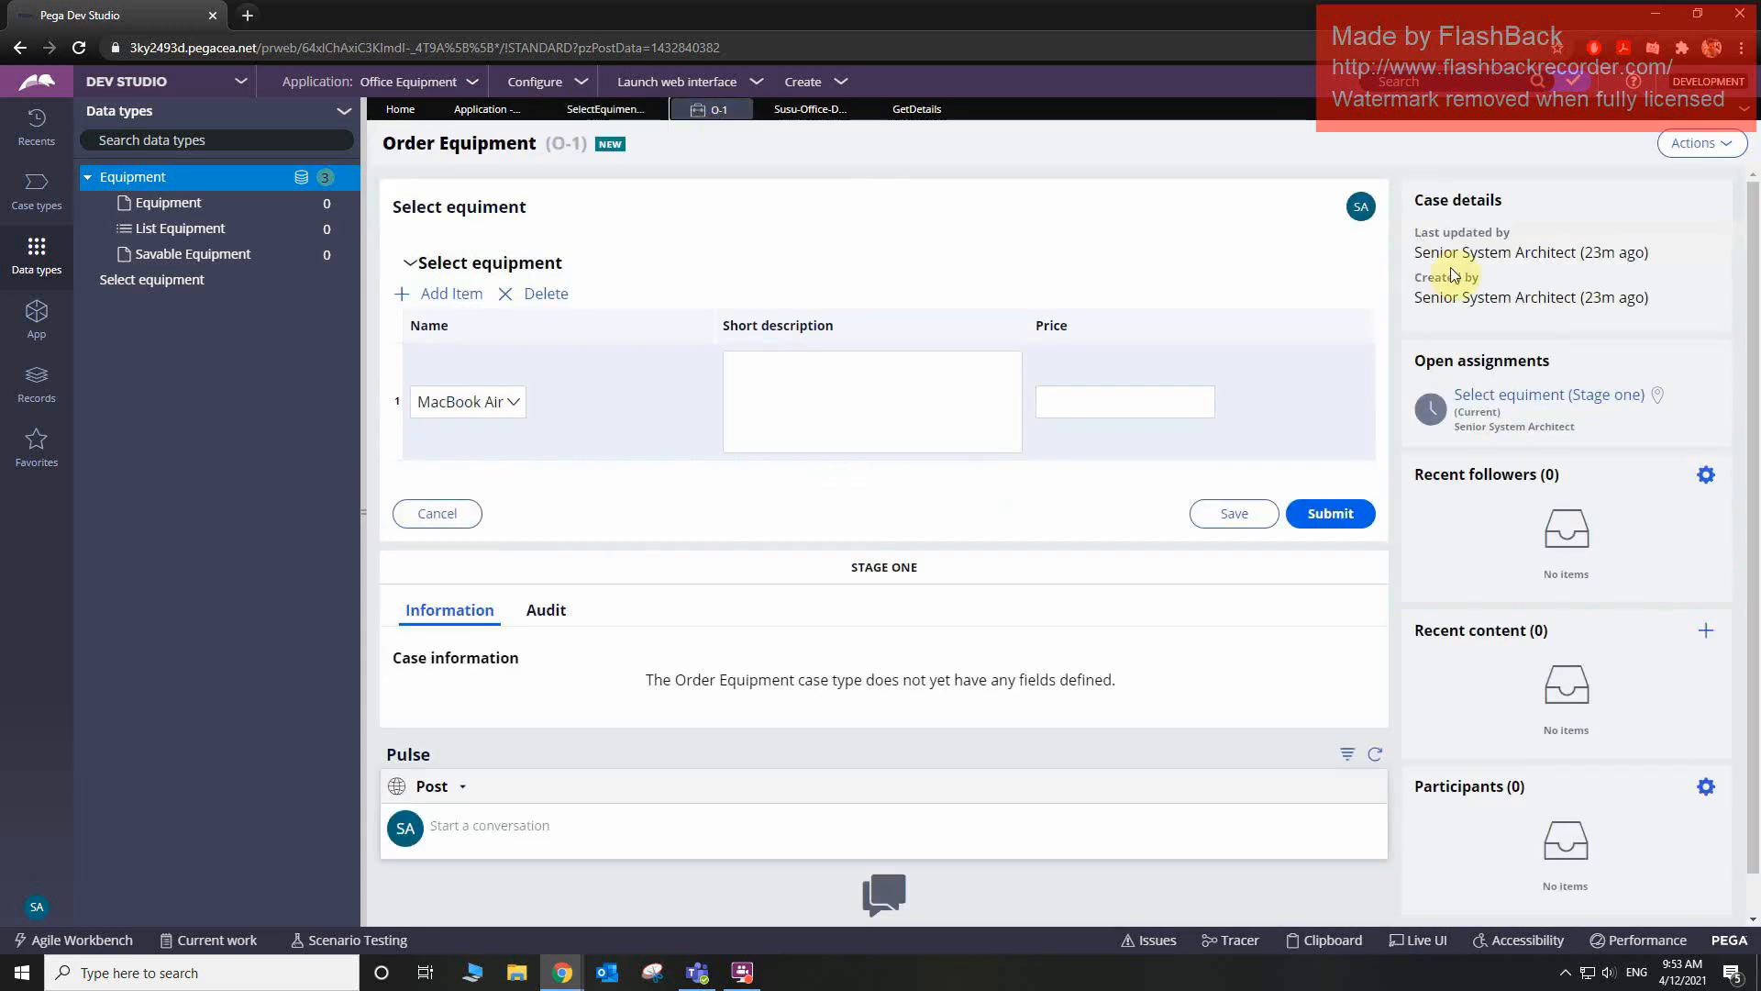
{"action": "left_click", "coordinate": [1706, 145]}
{"action": "left_click", "coordinate": [1689, 174]}
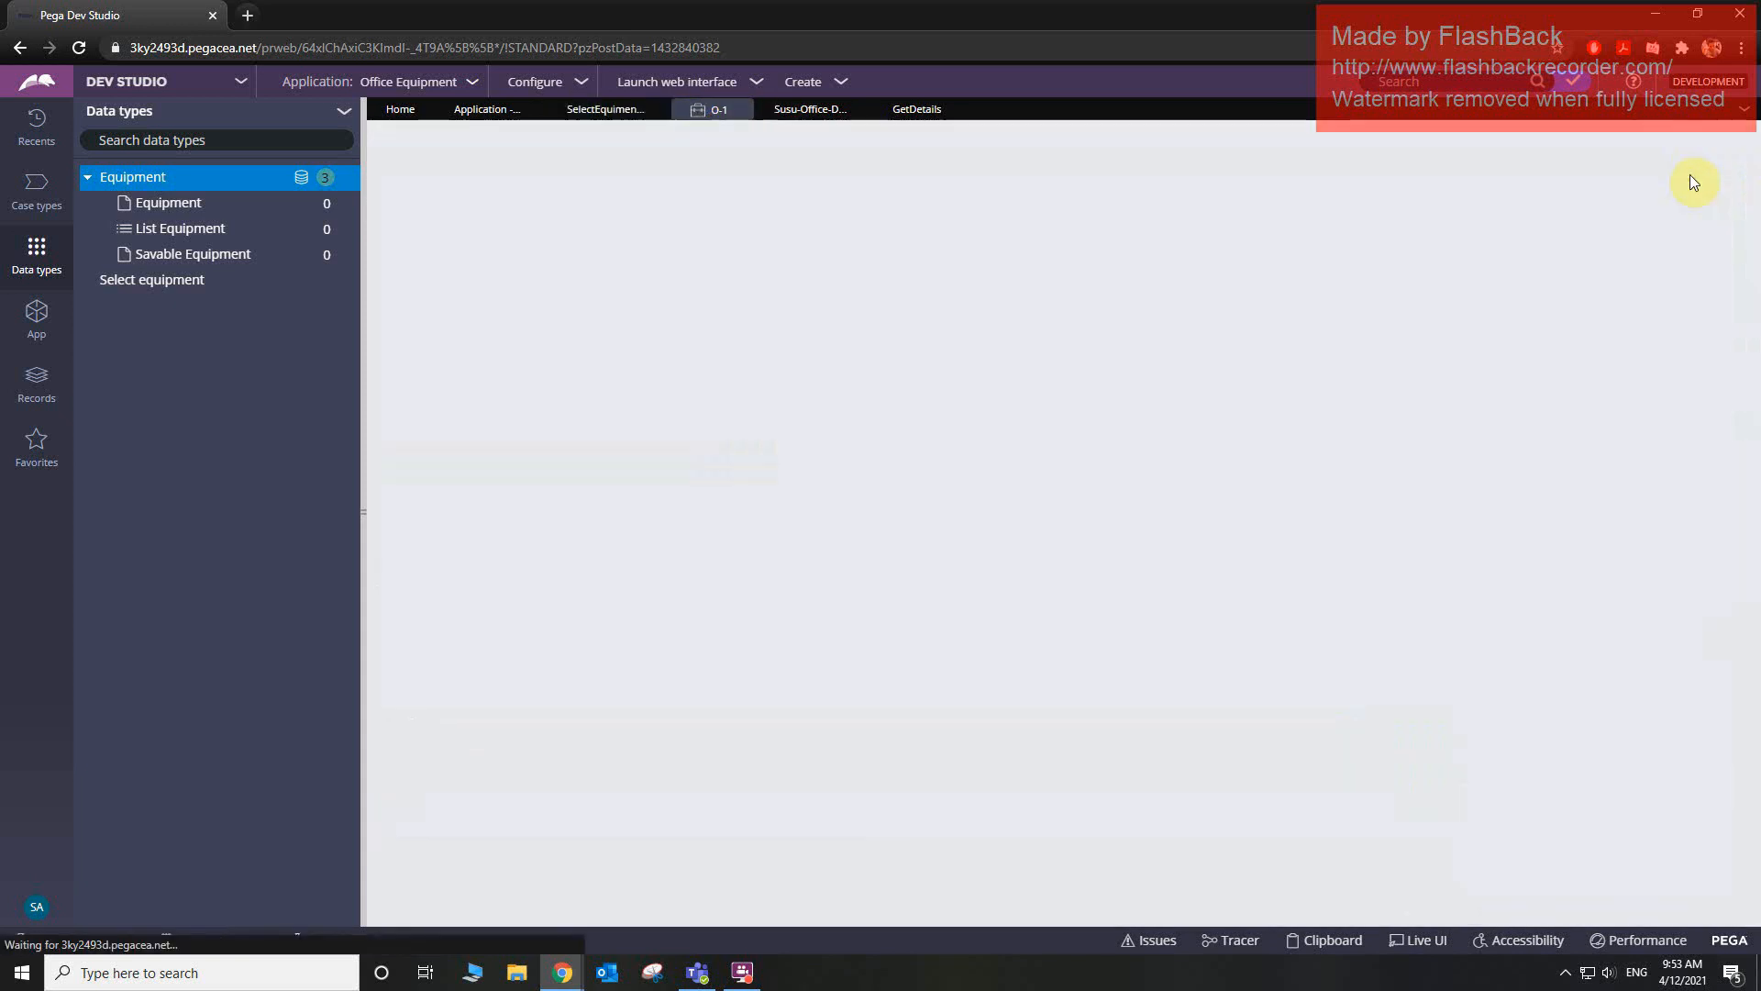
{"action": "left_click", "coordinate": [493, 363]}
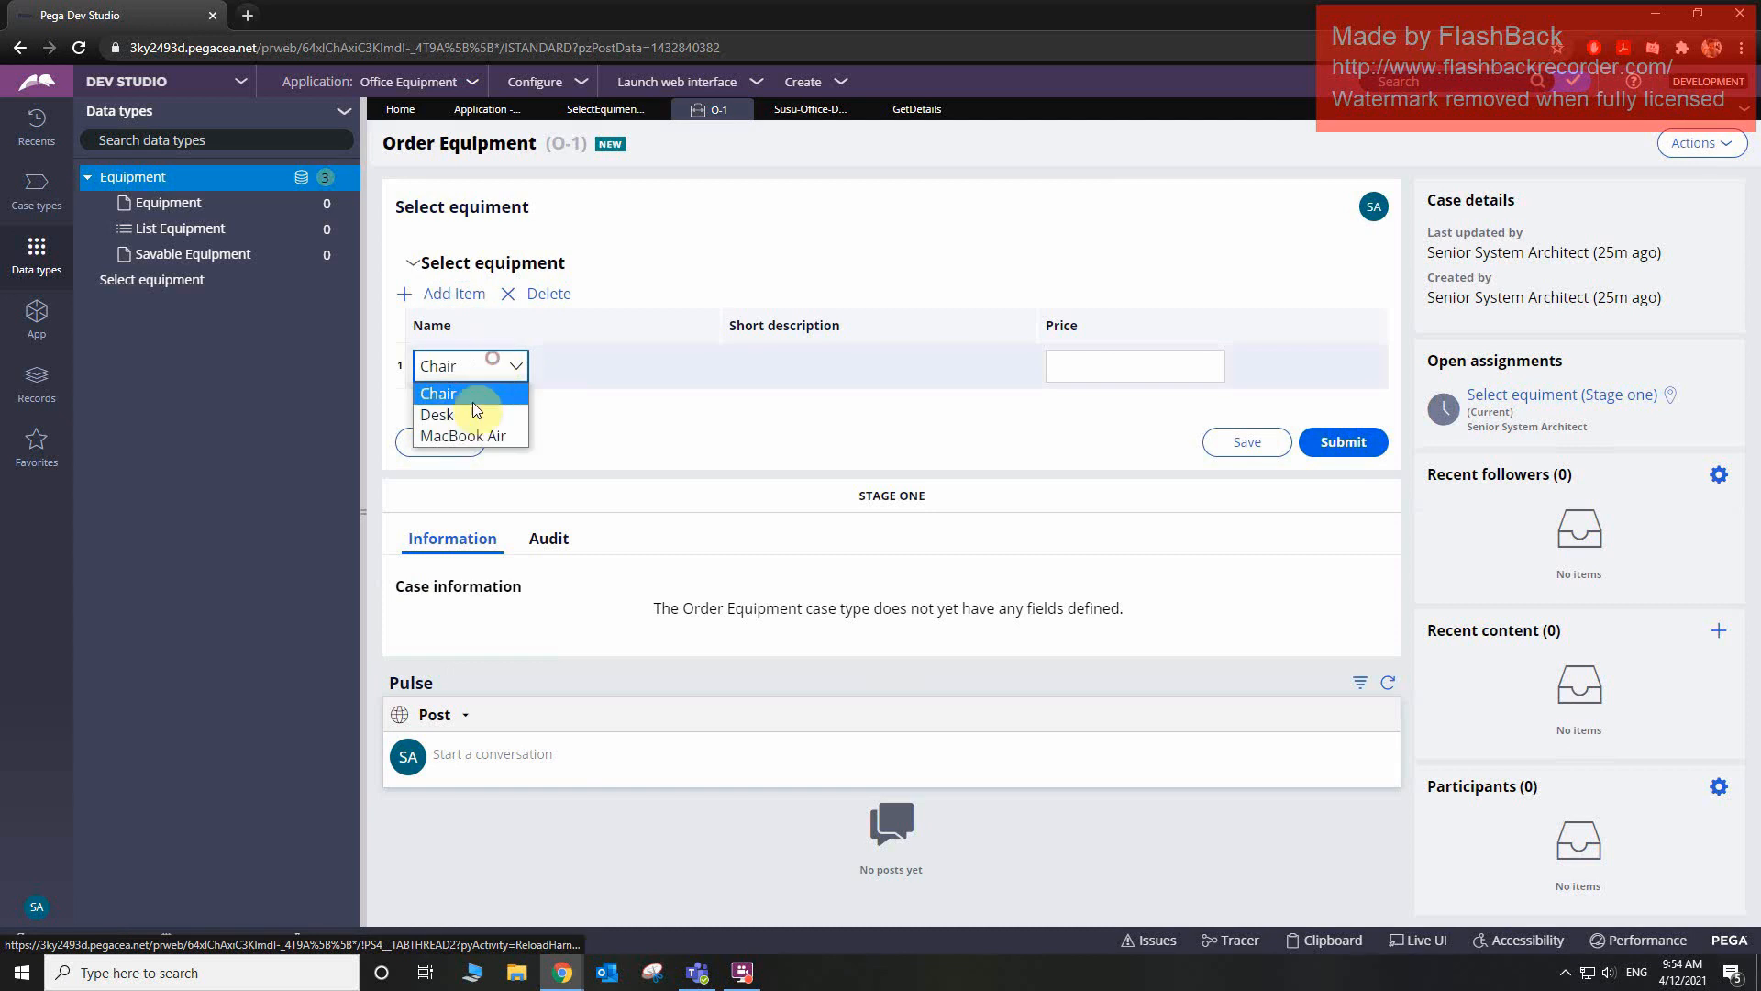
{"action": "left_click", "coordinate": [475, 404]}
{"action": "left_click", "coordinate": [486, 370]}
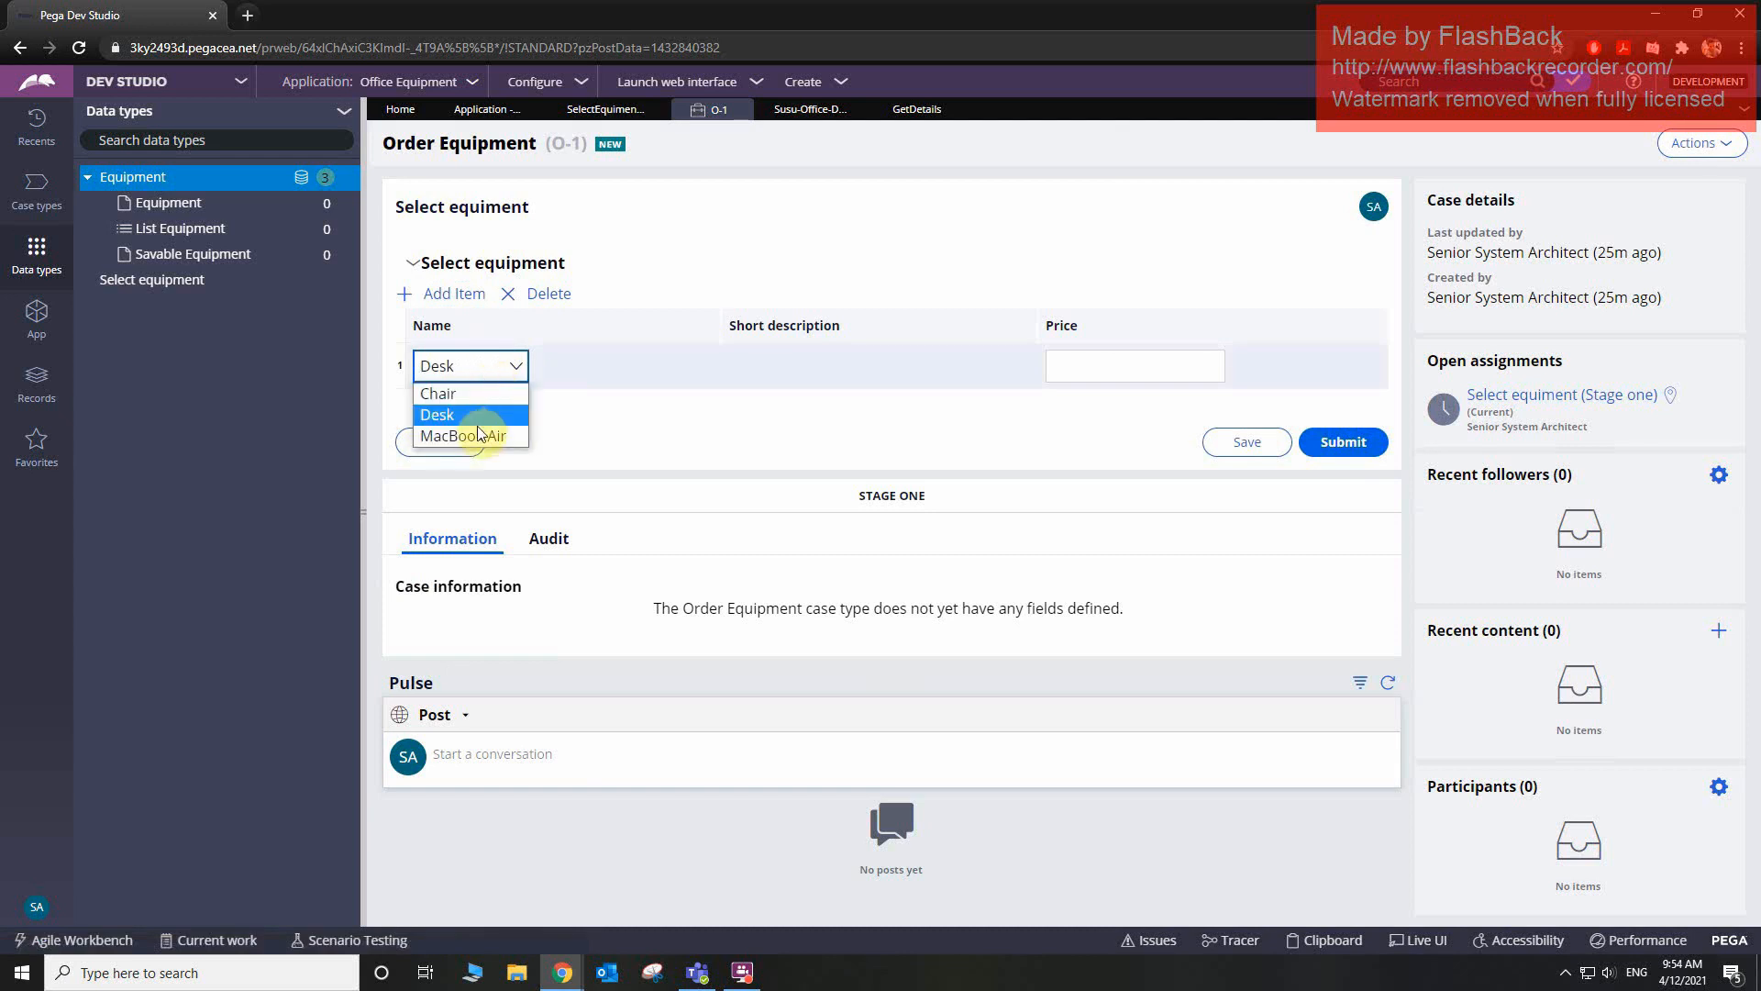
{"action": "left_click", "coordinate": [465, 429]}
- Inspect pyWorkPage.SelectEquipment(1) in the Clipboard beside the case form, and close the Clipboard viewer
{"action": "left_click", "coordinate": [1325, 940]}
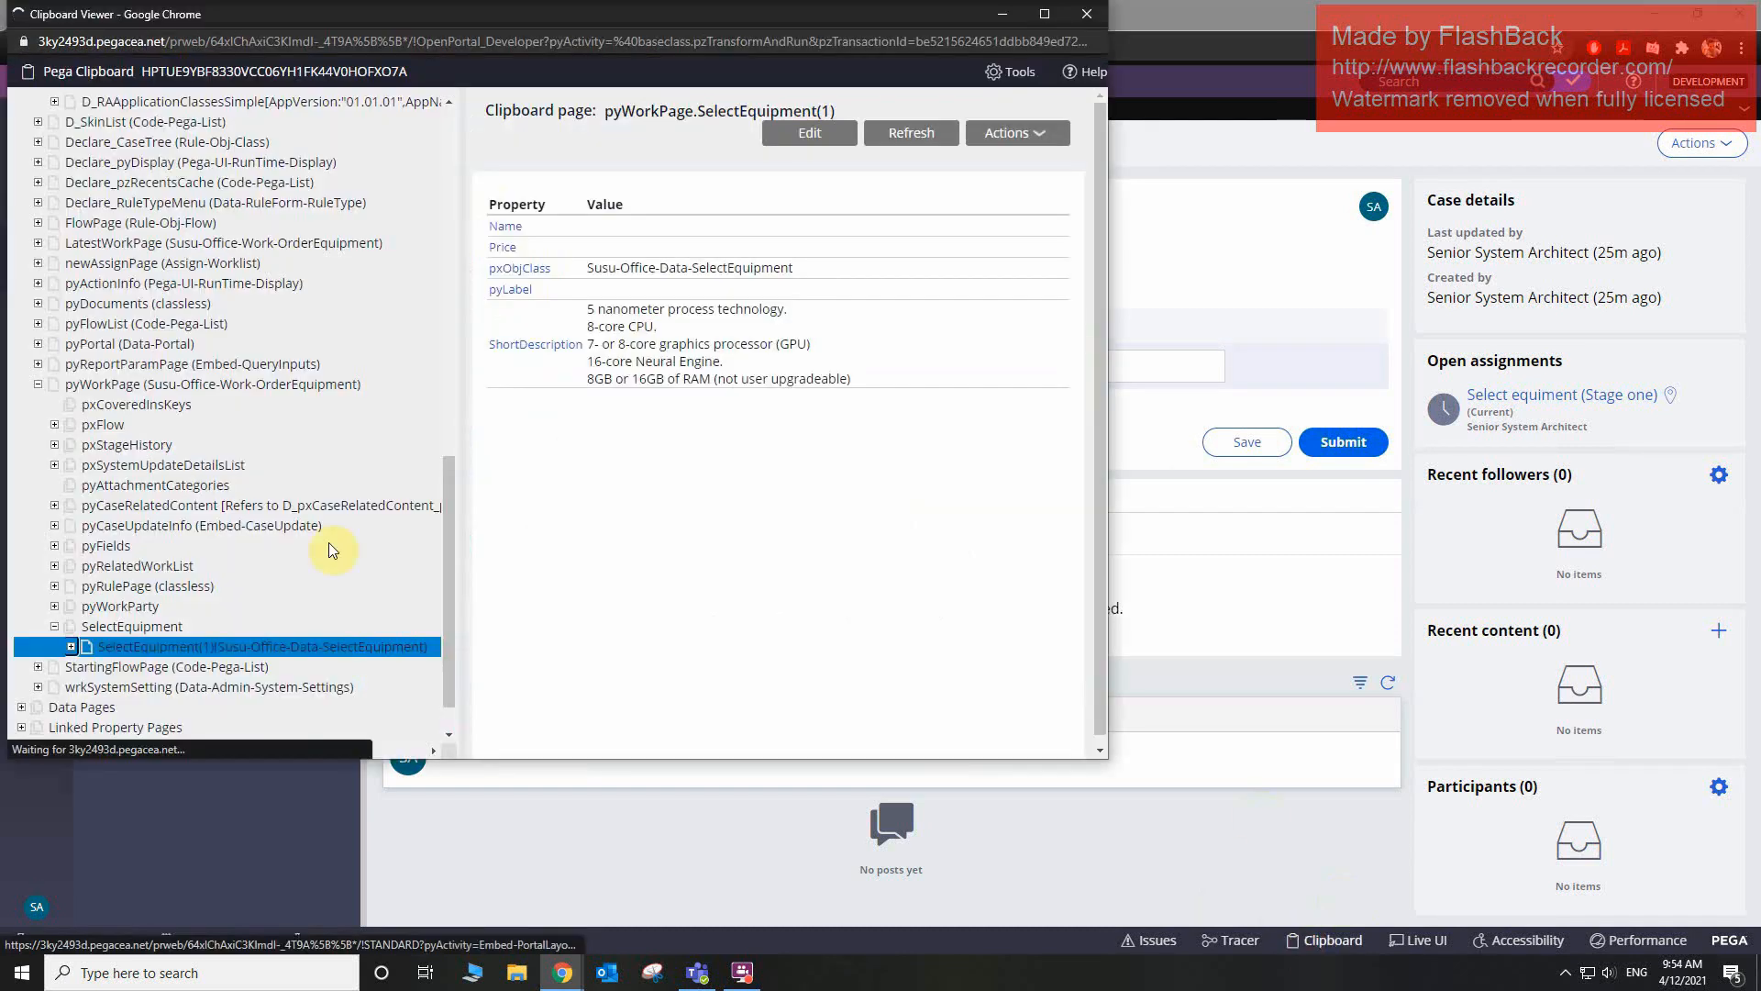
{"action": "left_click_drag", "start_coordinate": [444, 397], "coordinate": [452, 698]}
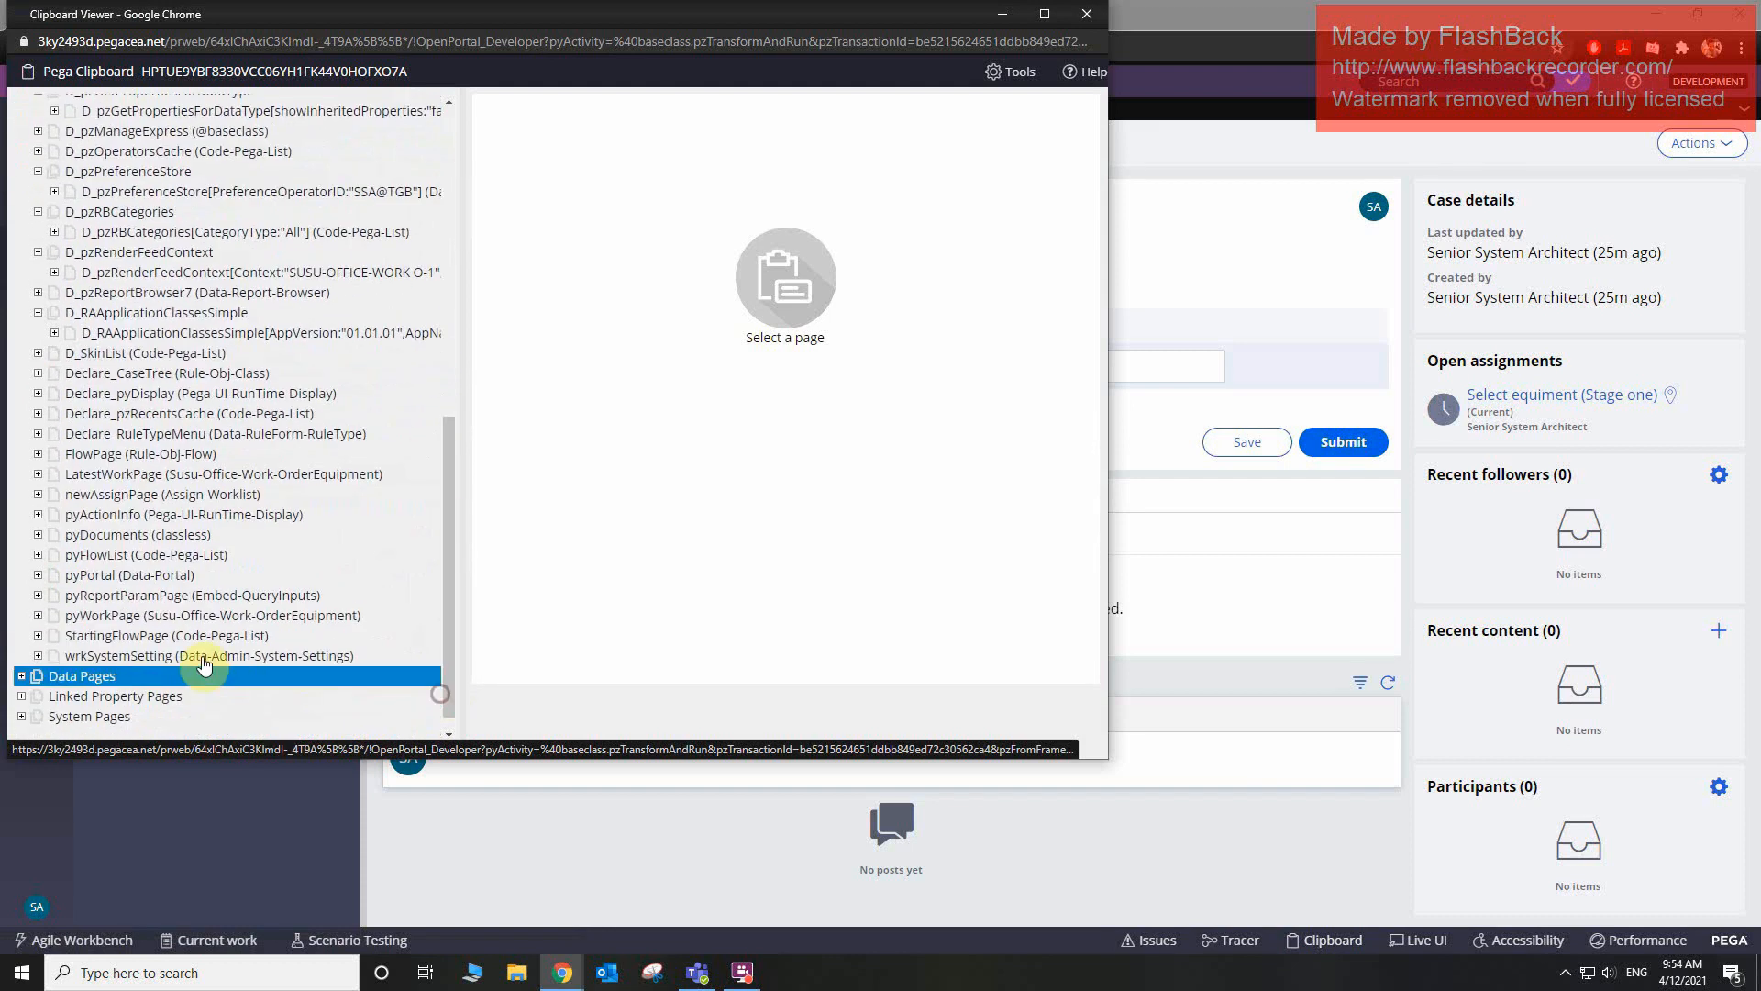
{"action": "left_click", "coordinate": [38, 614]}
{"action": "left_click", "coordinate": [103, 658]}
{"action": "scroll", "coordinate": [103, 661], "scroll_direction": "down", "scroll_amount": 3}
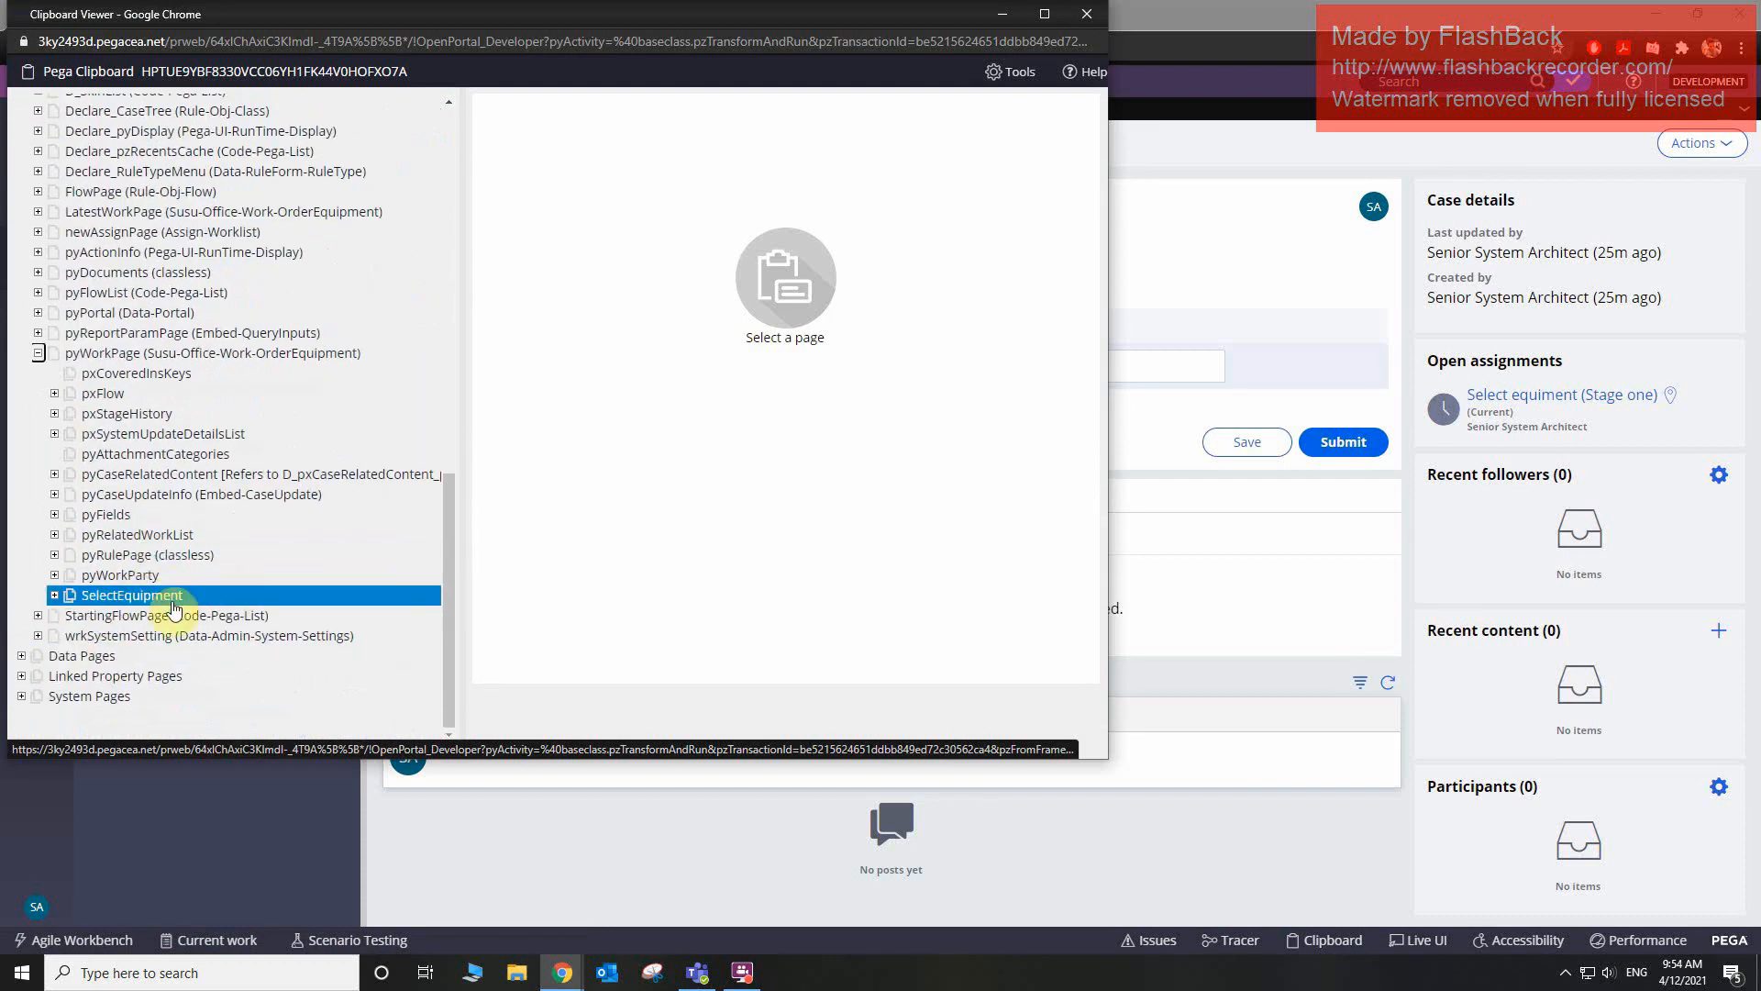
{"action": "left_click", "coordinate": [55, 596]}
{"action": "left_click", "coordinate": [103, 616]}
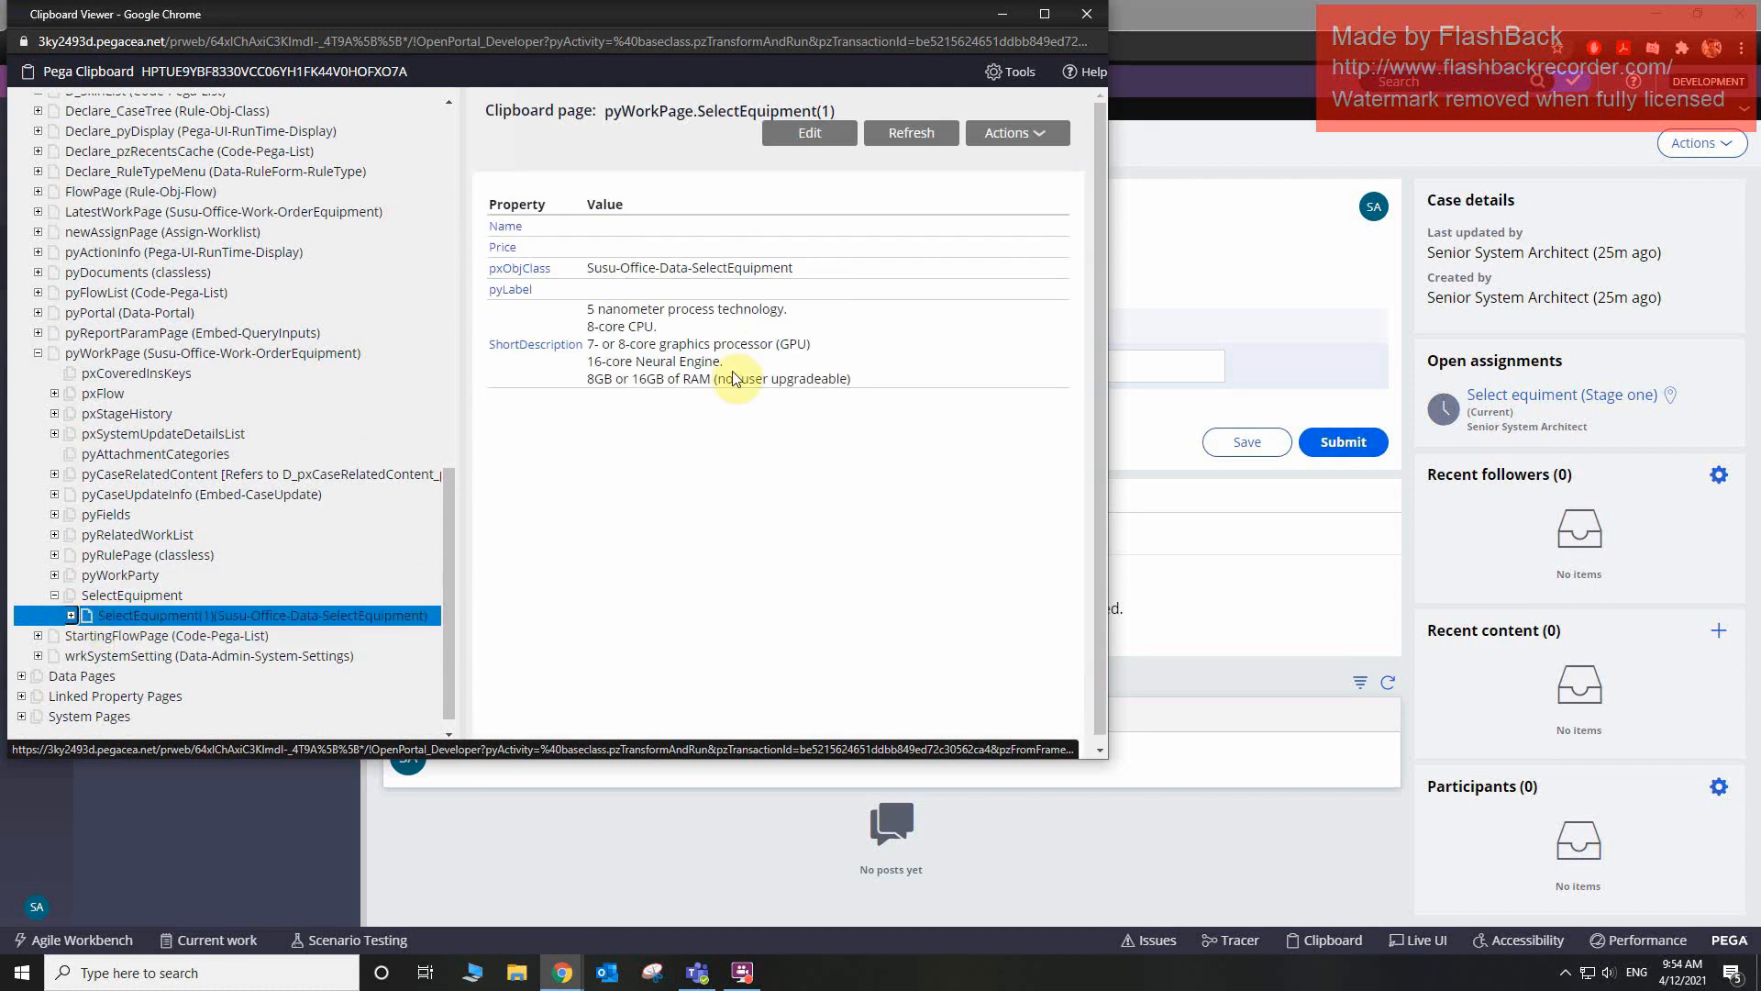
{"action": "left_click_drag", "start_coordinate": [714, 40], "coordinate": [1342, 118]}
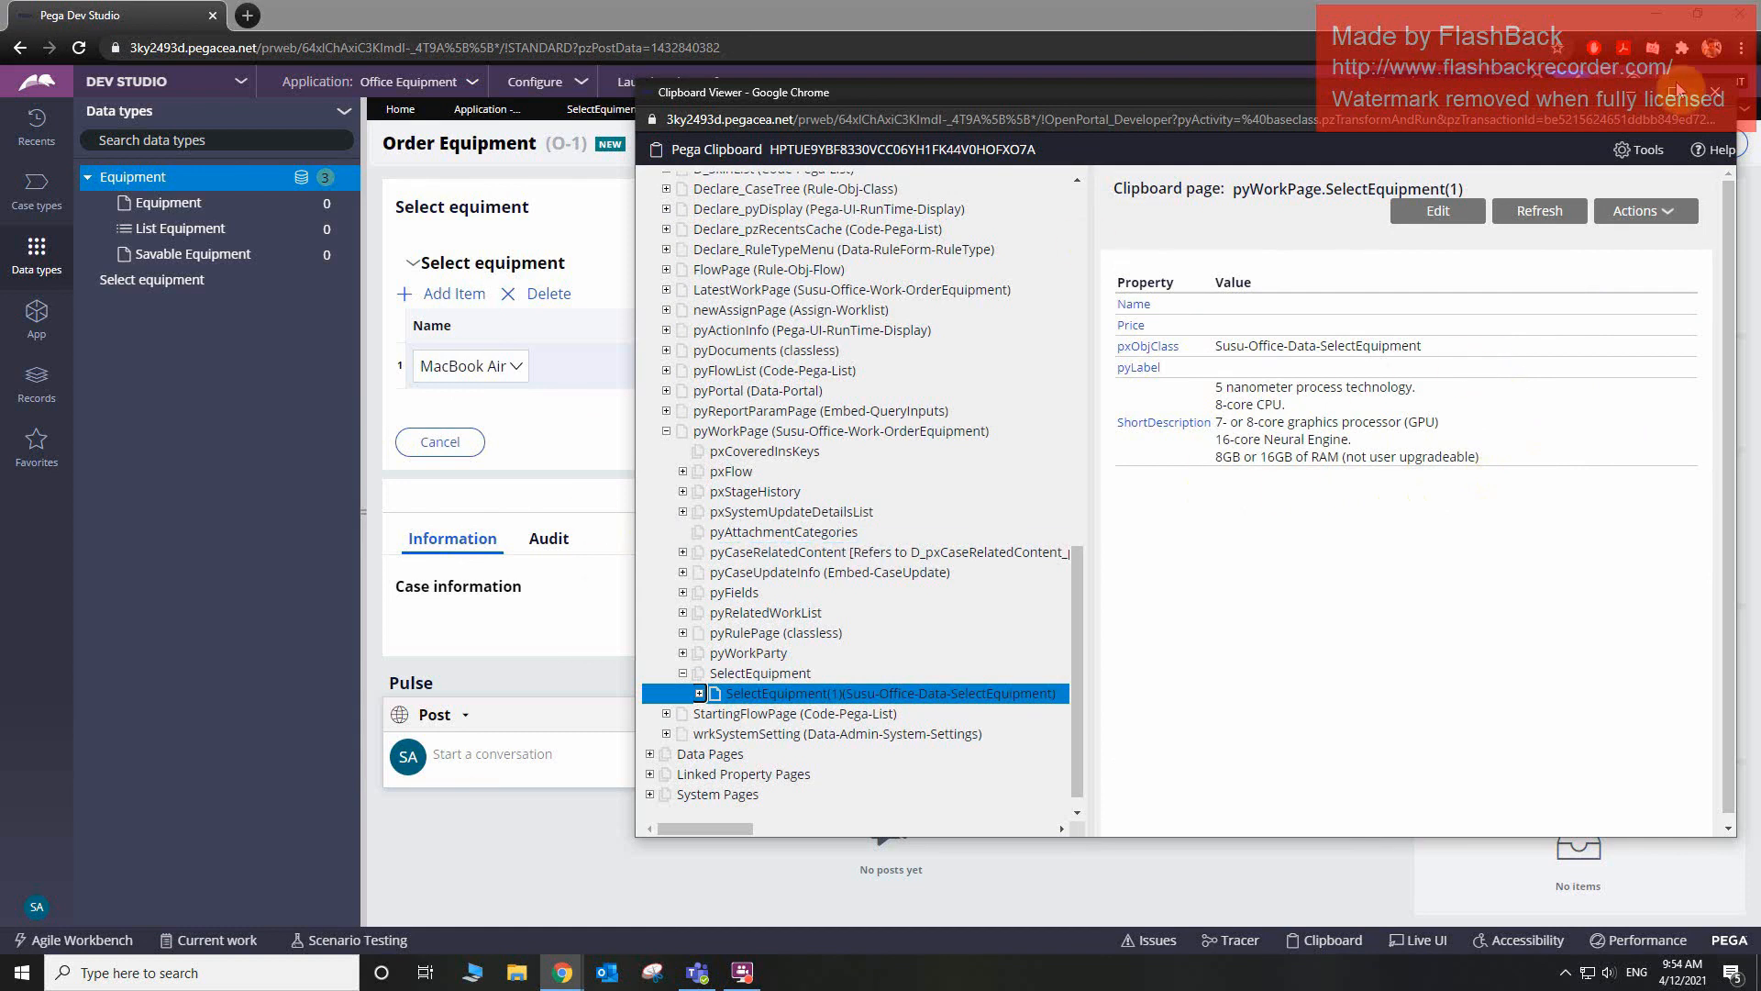
{"action": "left_click", "coordinate": [1713, 93]}
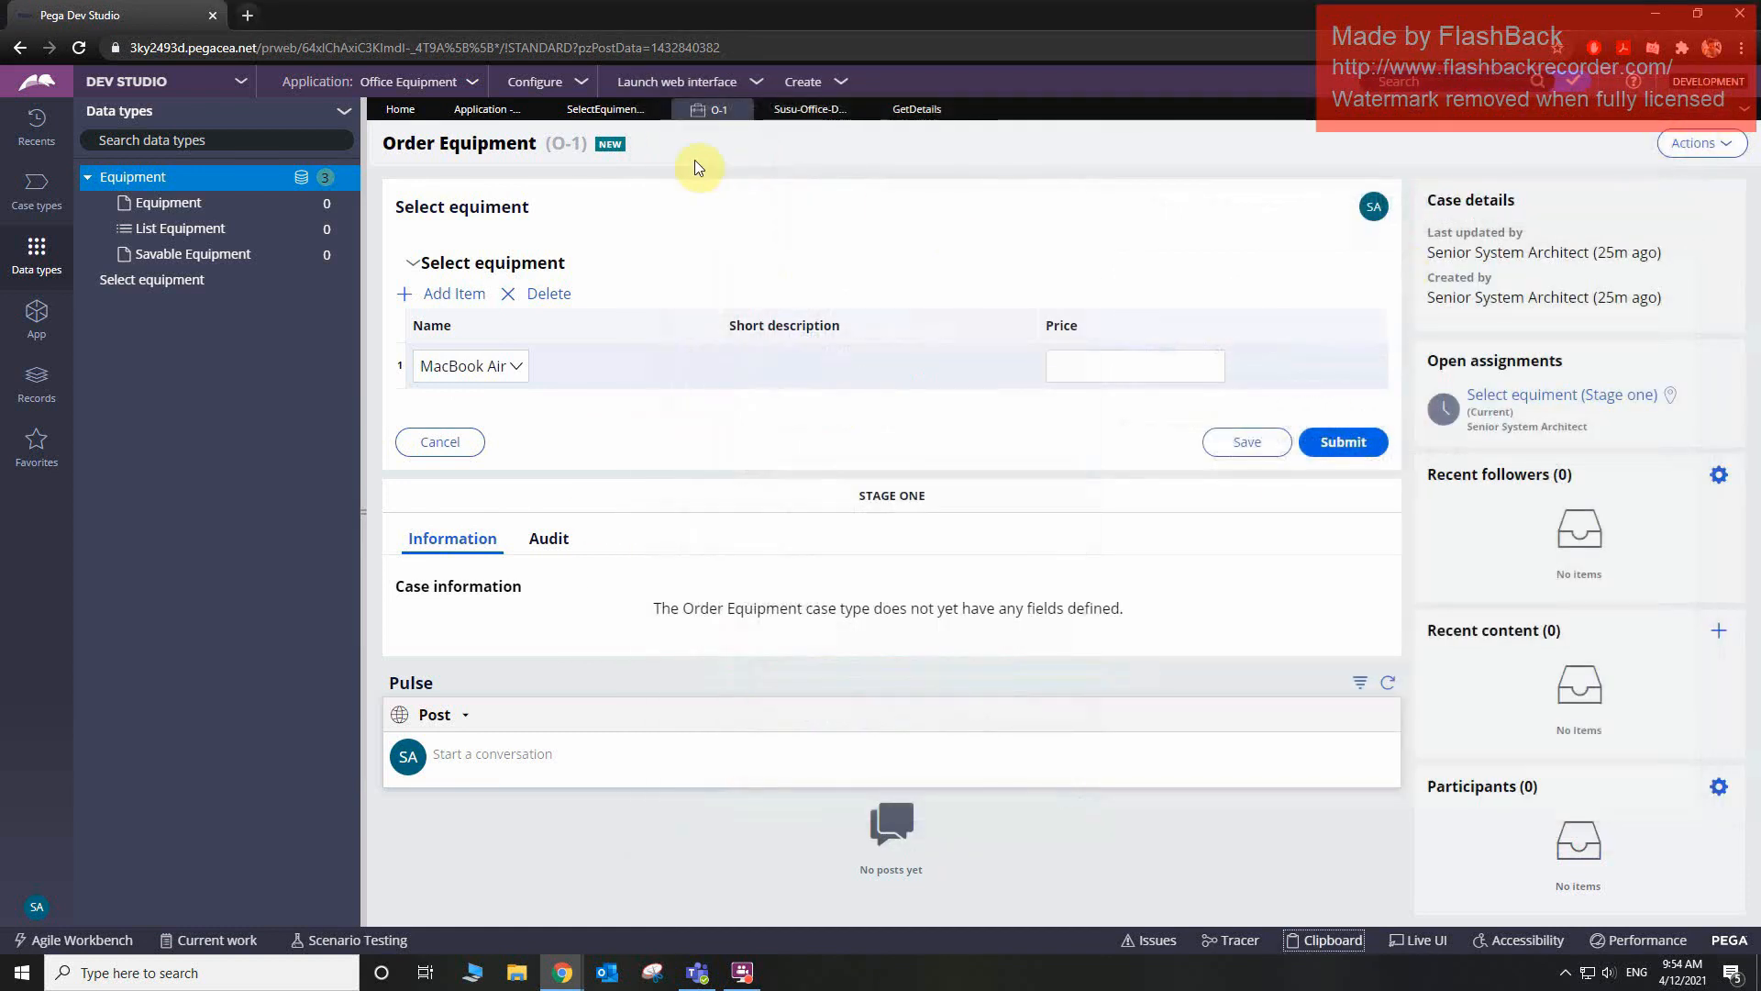
- Add a Refresh action targeting this section after the Name dropdown's Run data transform action, submit, and save the section
{"action": "left_click", "coordinate": [619, 115]}
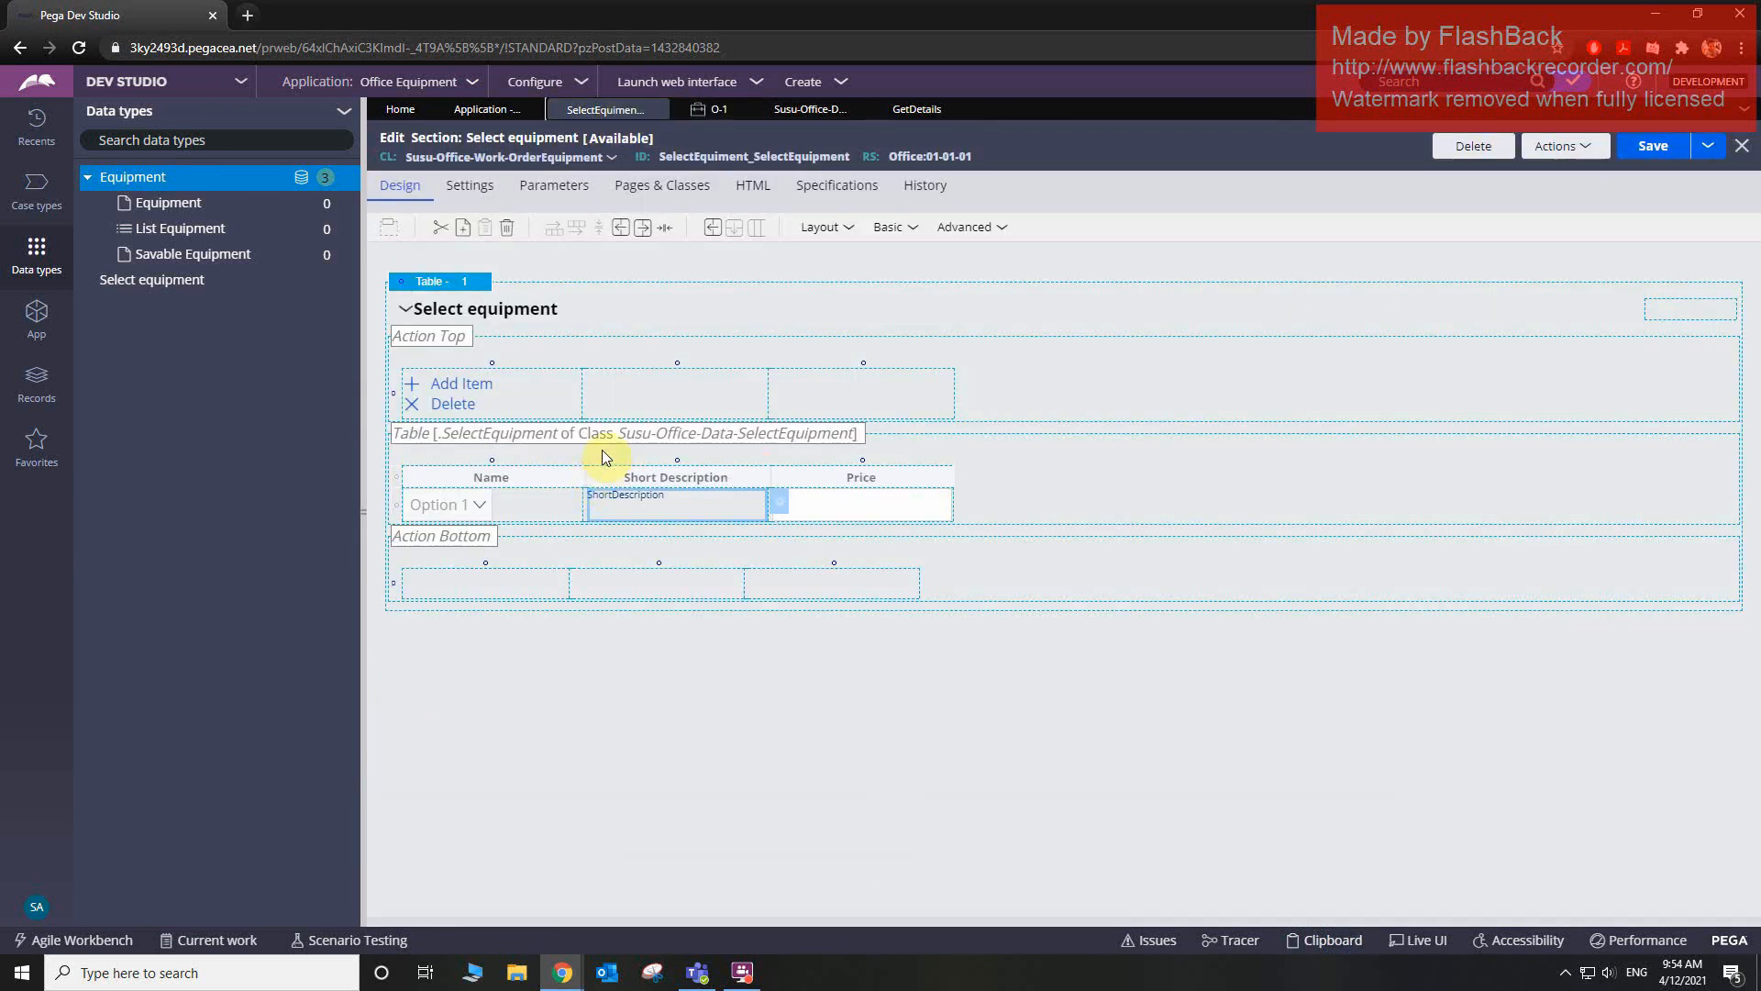
{"action": "left_click", "coordinate": [569, 510]}
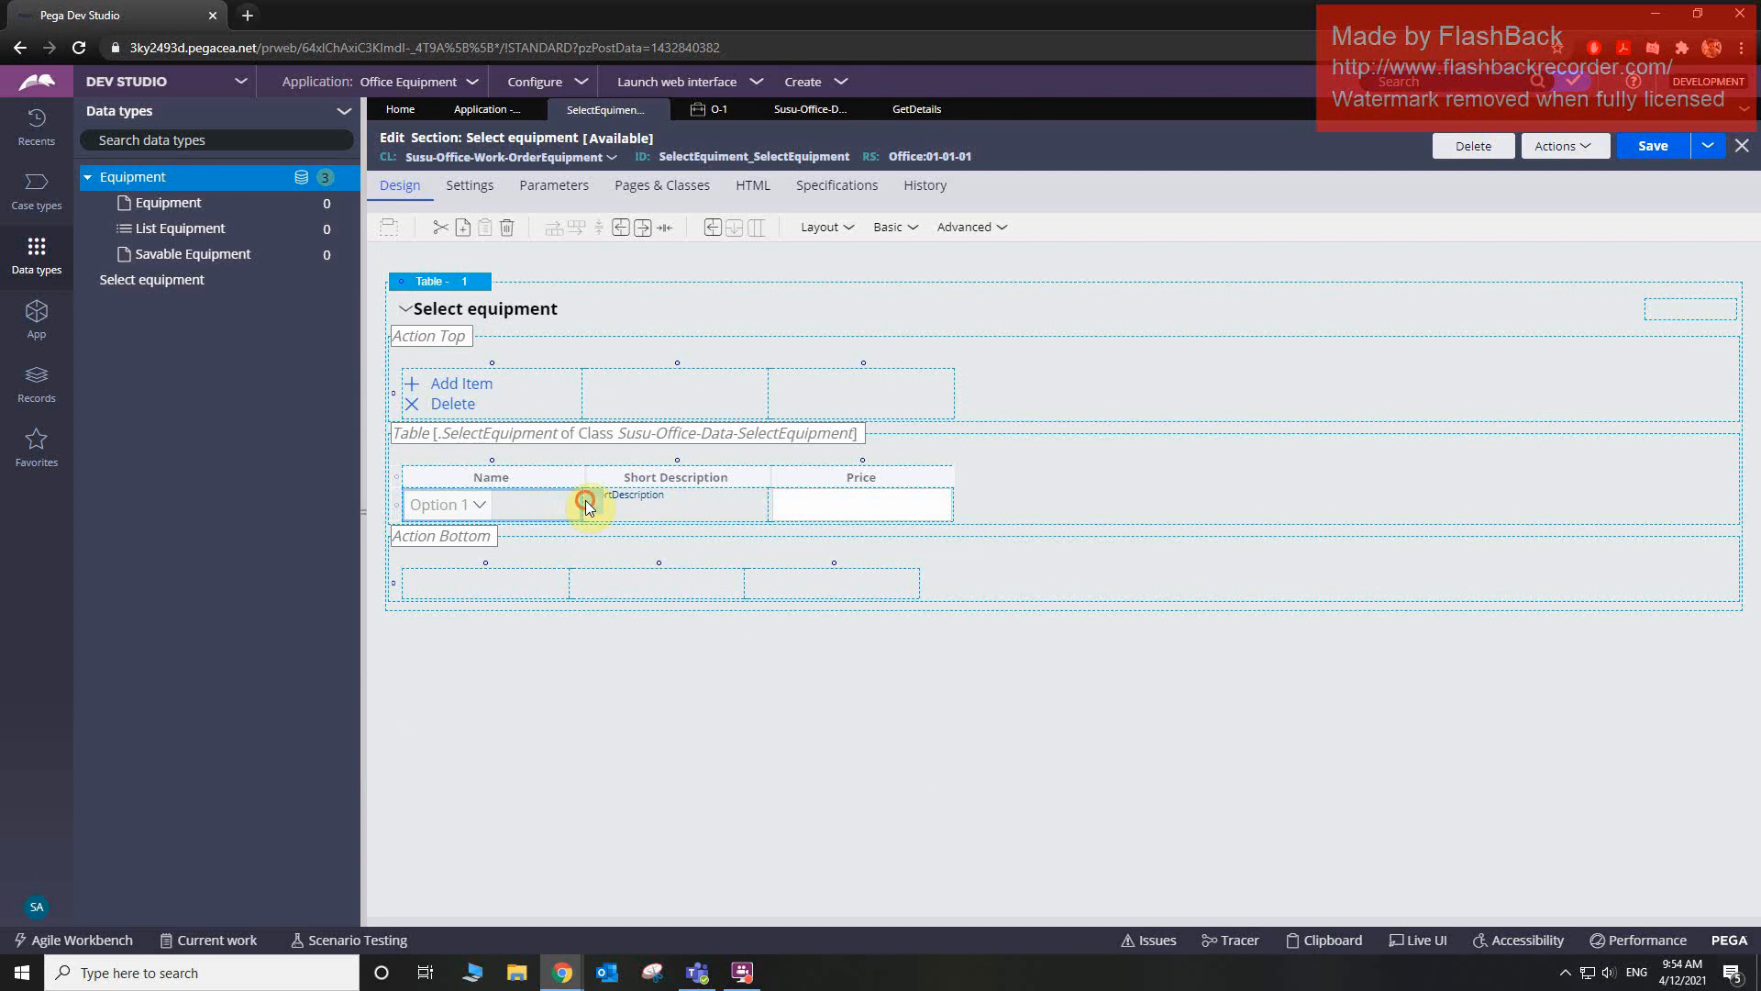
{"action": "left_click", "coordinate": [594, 505]}
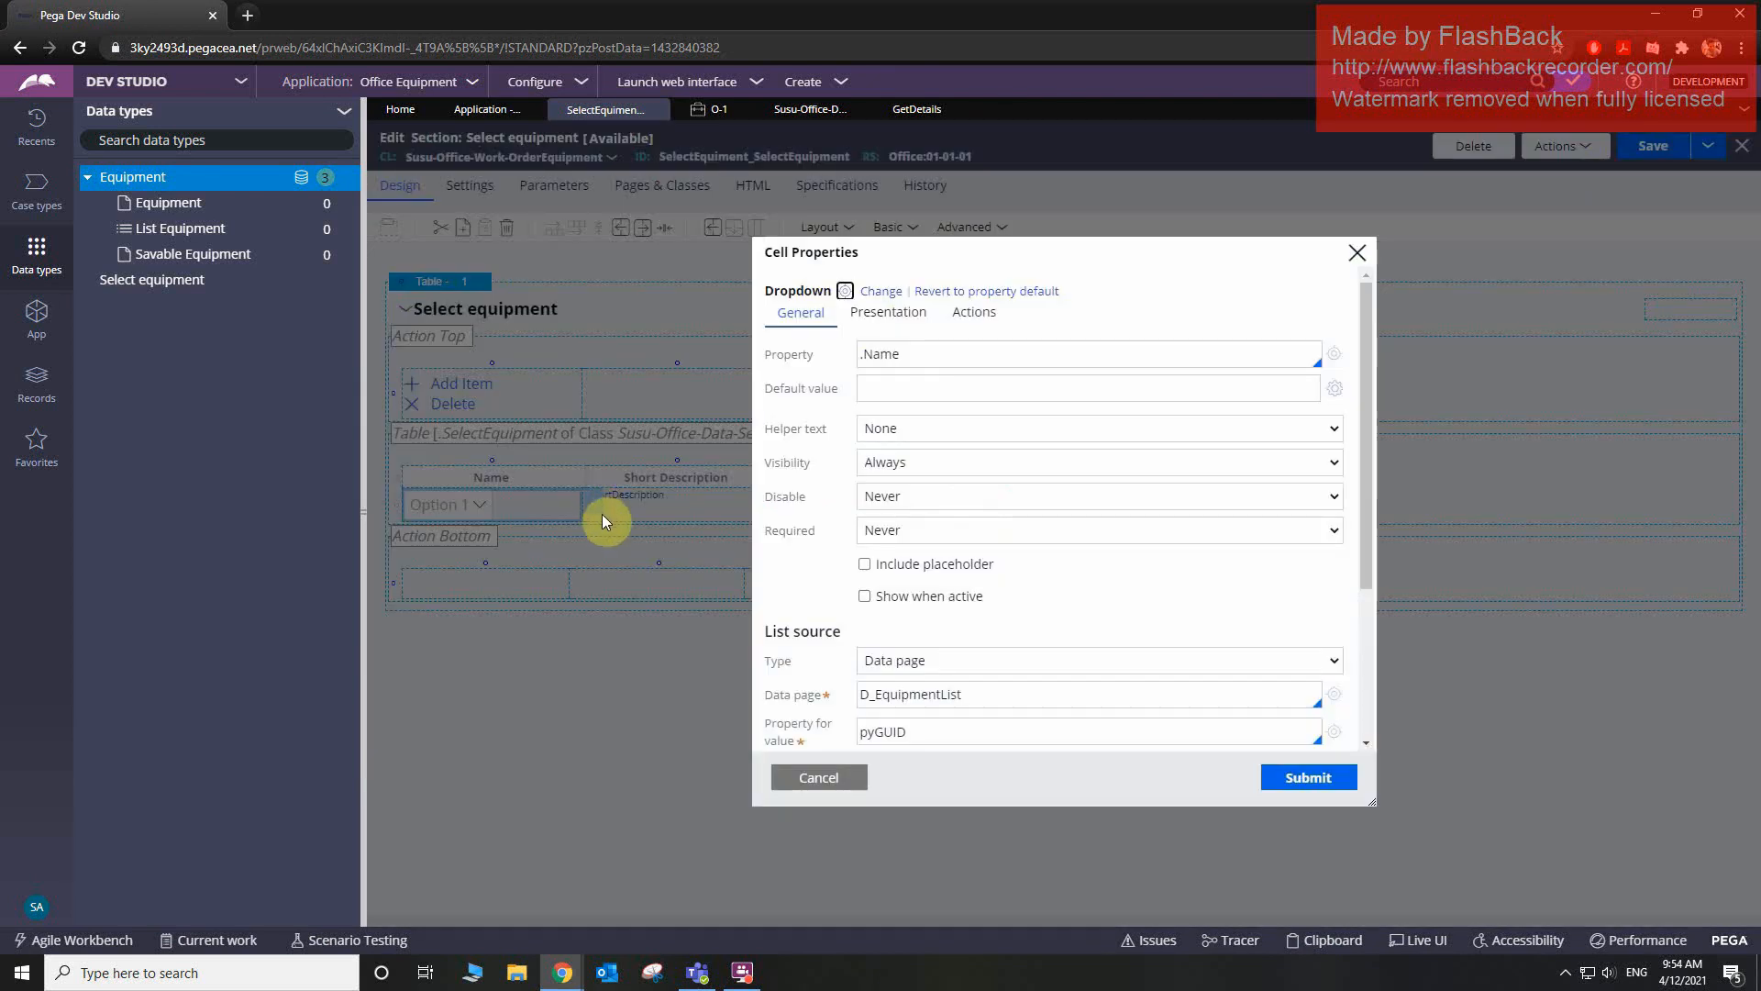
{"action": "left_click", "coordinate": [974, 313]}
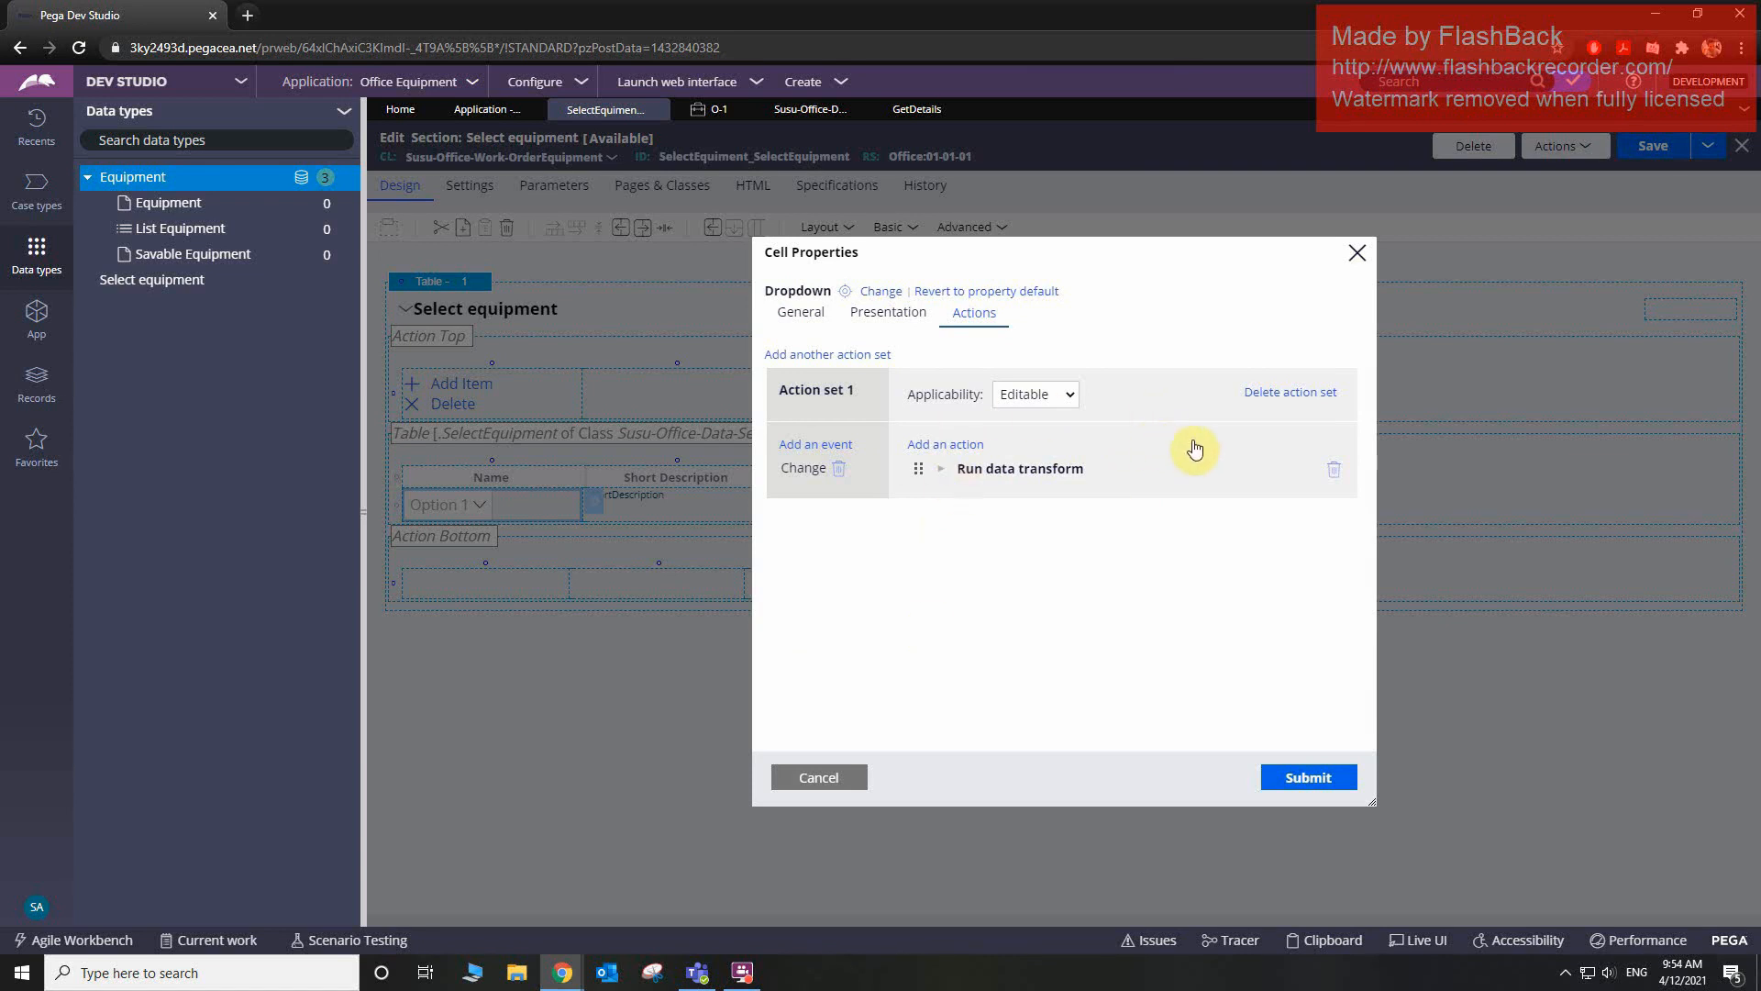
{"action": "left_click", "coordinate": [959, 446]}
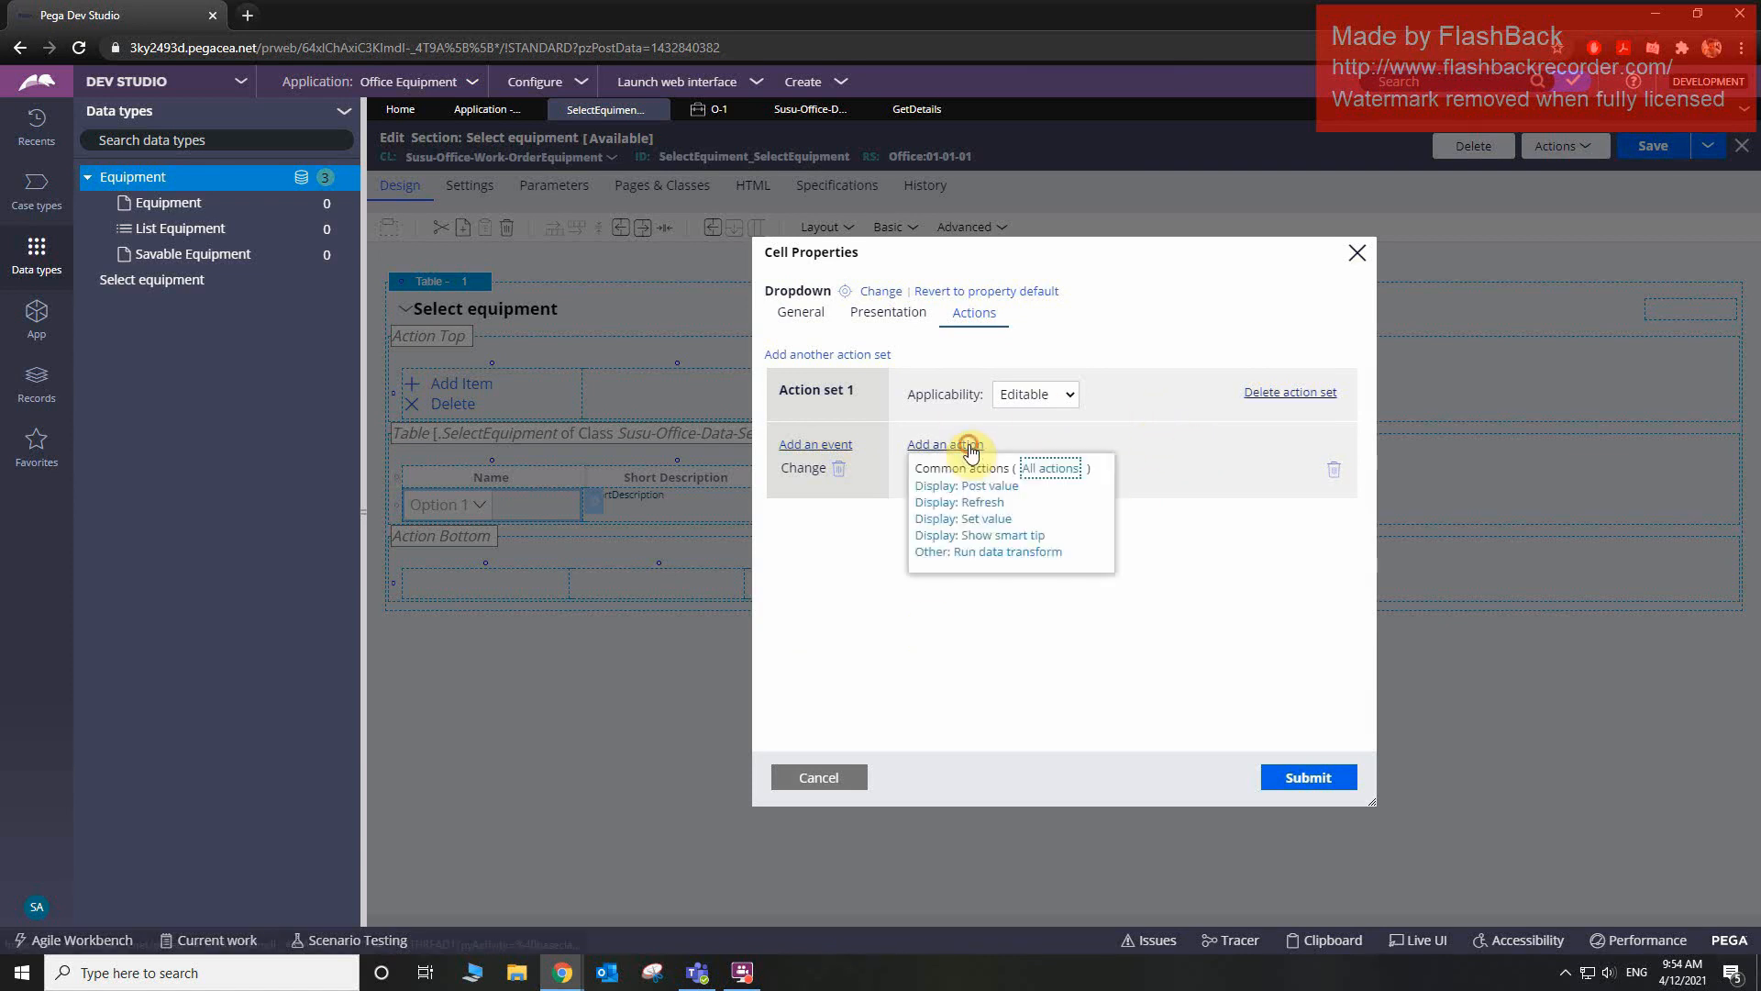
{"action": "left_click", "coordinate": [982, 506]}
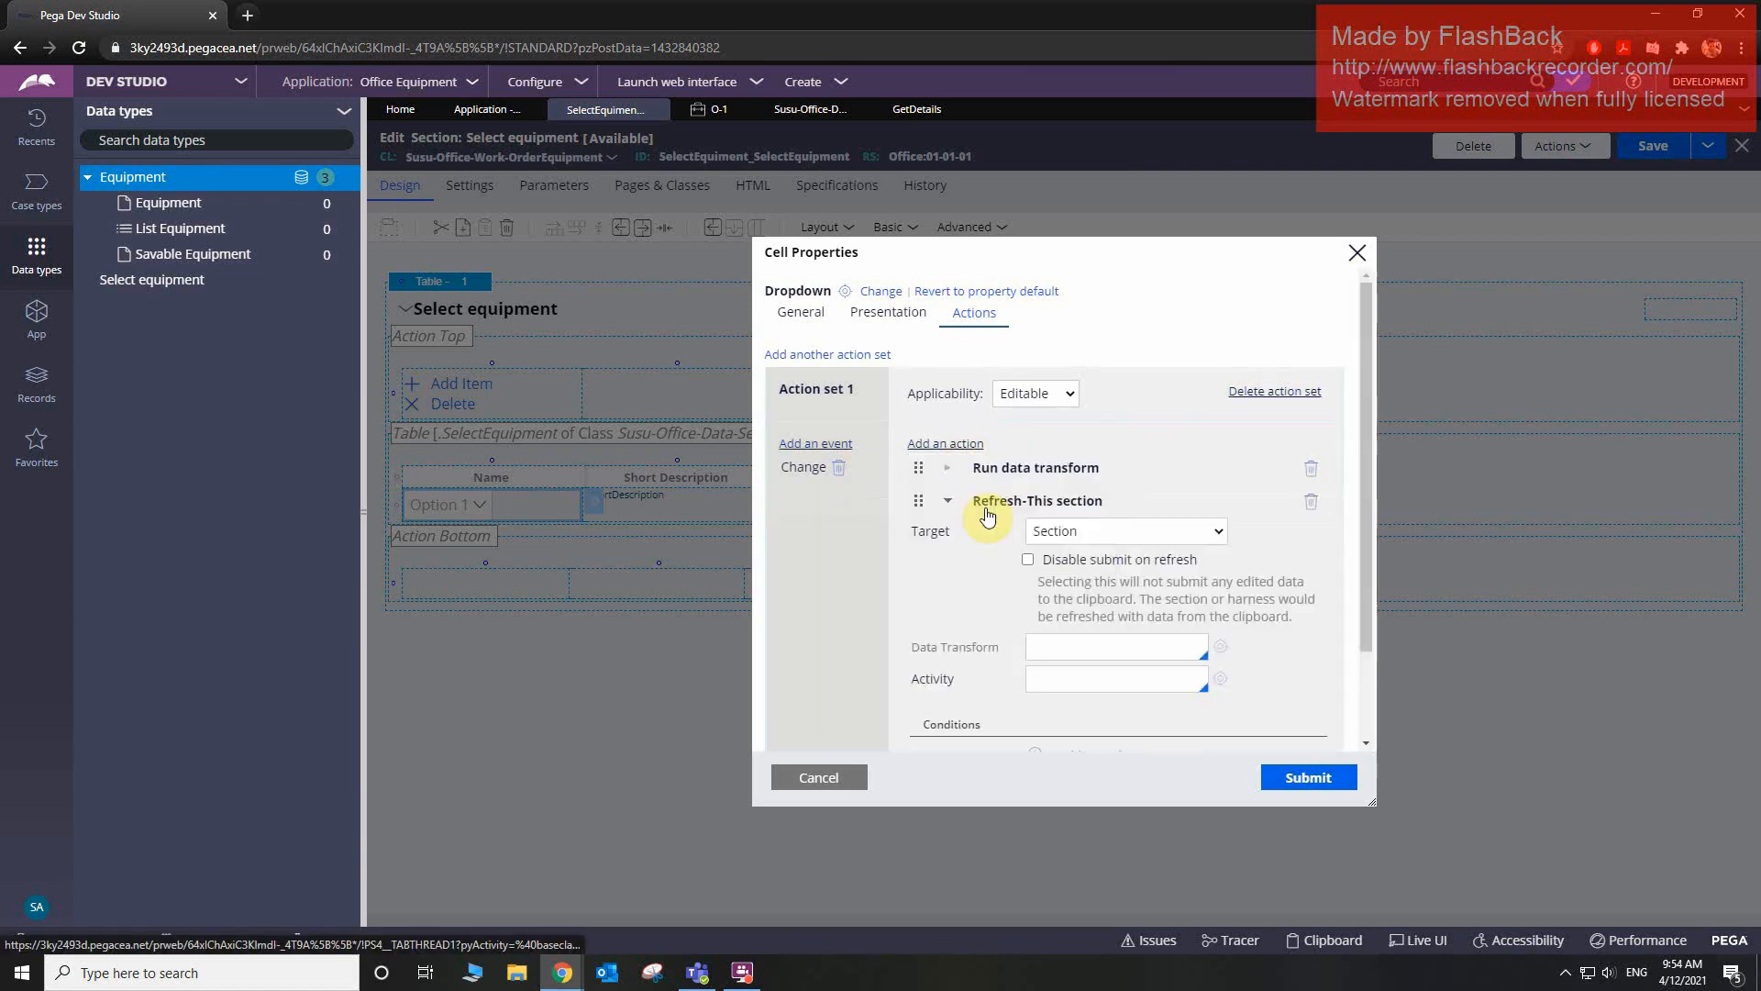
{"action": "left_click", "coordinate": [1284, 776]}
{"action": "left_click", "coordinate": [1656, 146]}
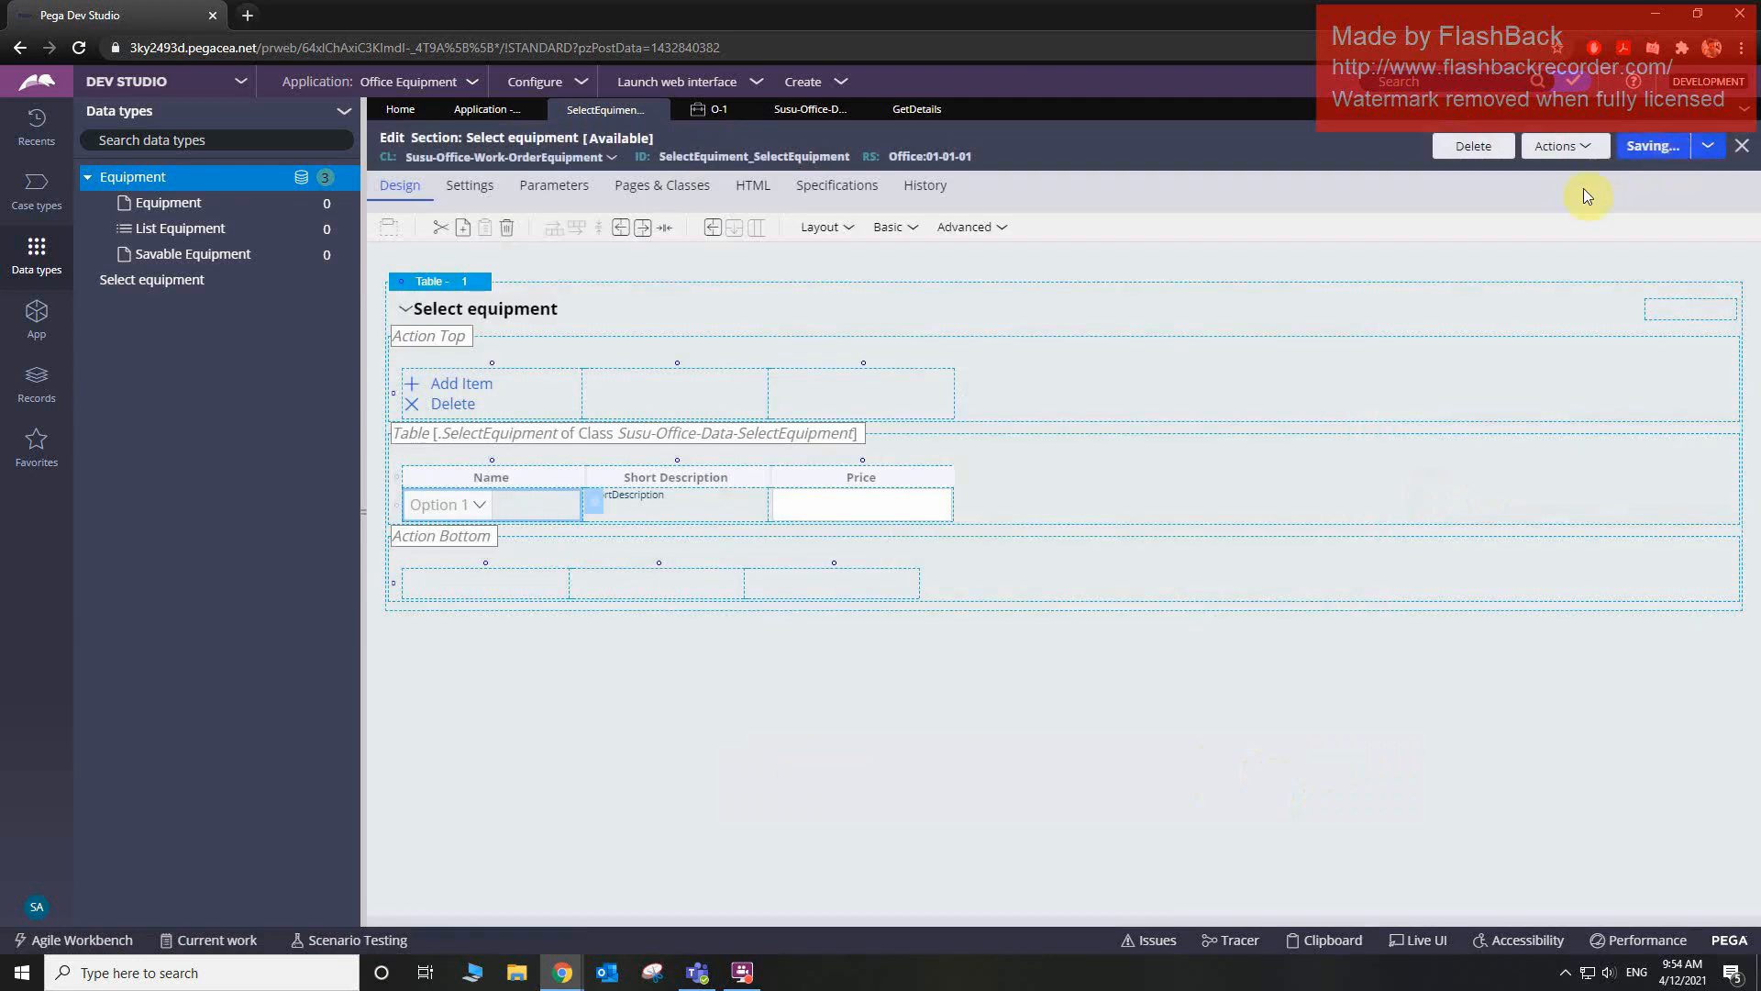
- Refresh the Order Equipment case and select Desk, MacBook Air and Chair in the Name dropdown to test the short description refresh
{"action": "left_click", "coordinate": [722, 112]}
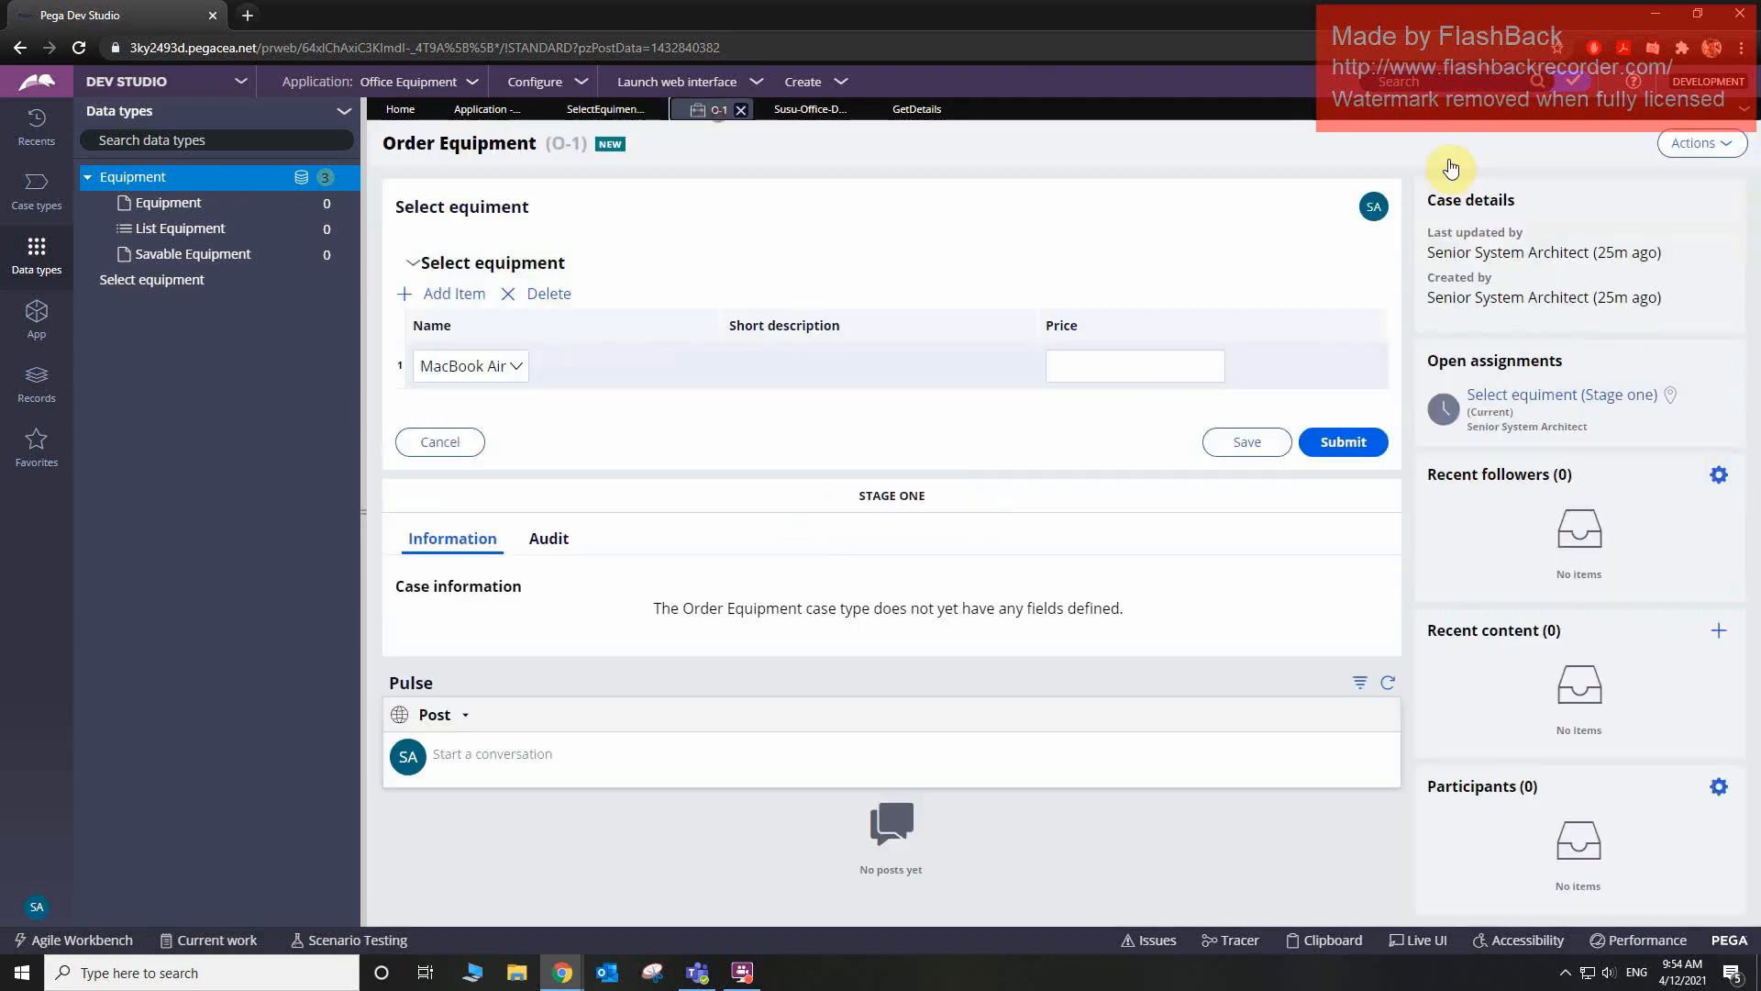
{"action": "left_click", "coordinate": [1710, 147]}
{"action": "left_click", "coordinate": [1699, 174]}
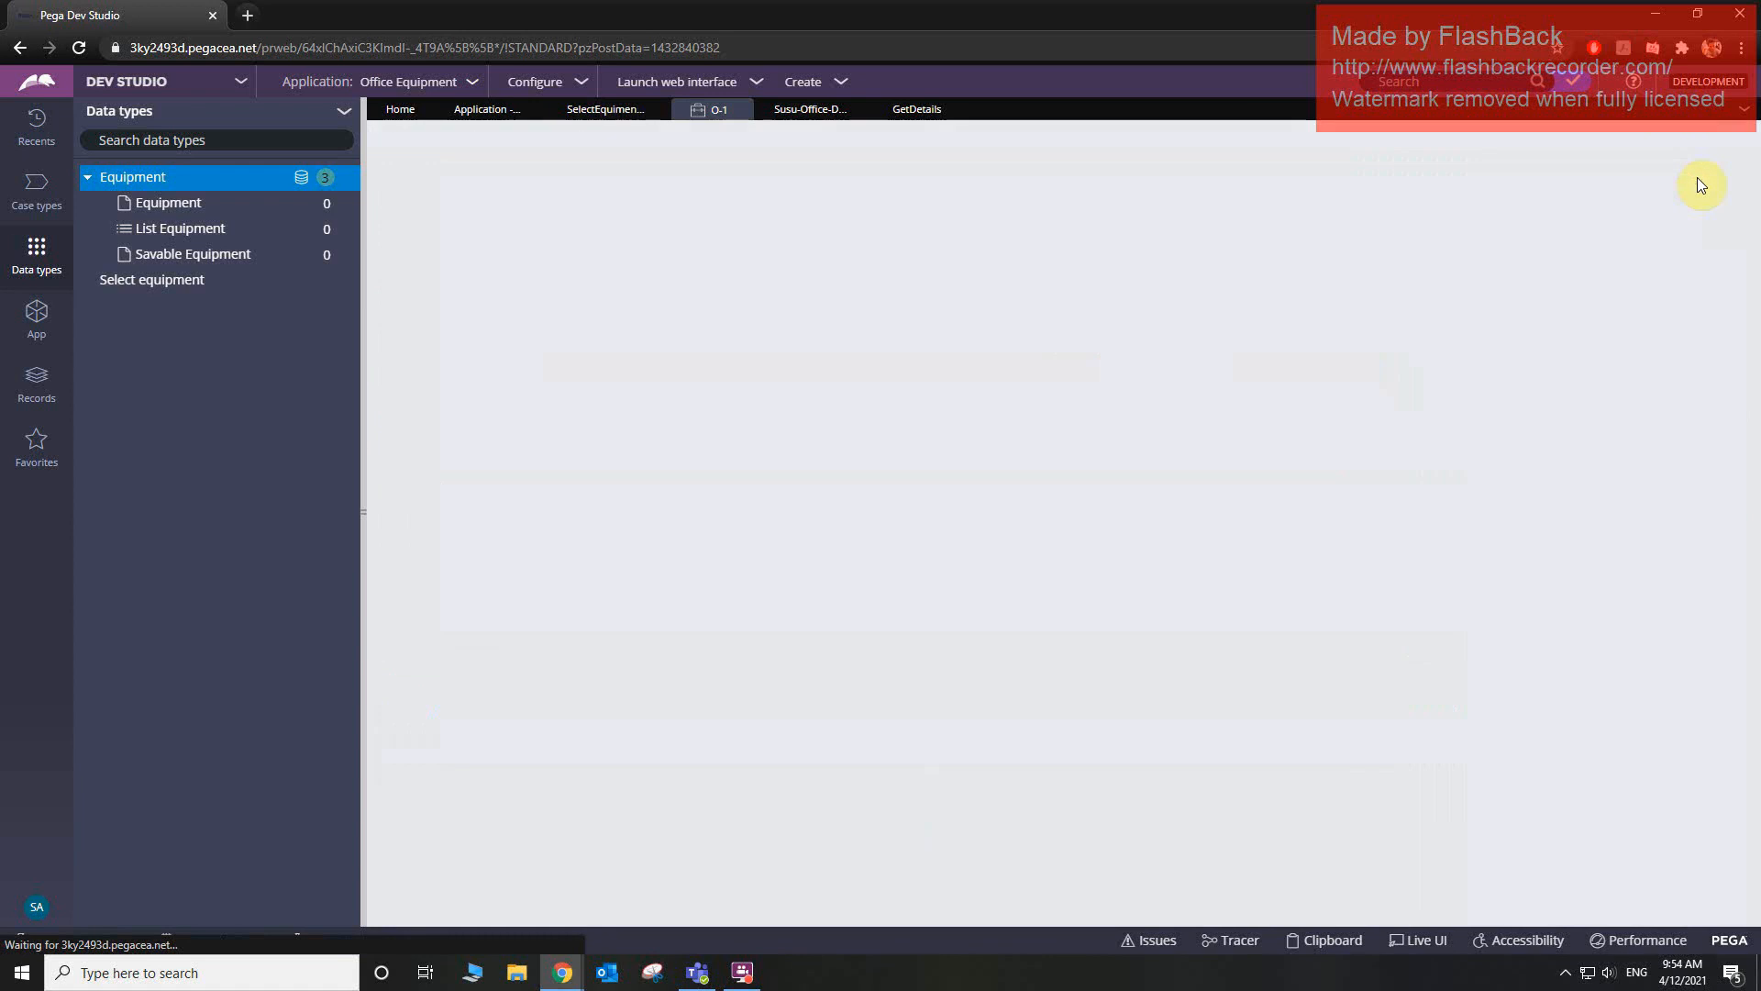
{"action": "left_click", "coordinate": [518, 369]}
{"action": "left_click", "coordinate": [494, 415]}
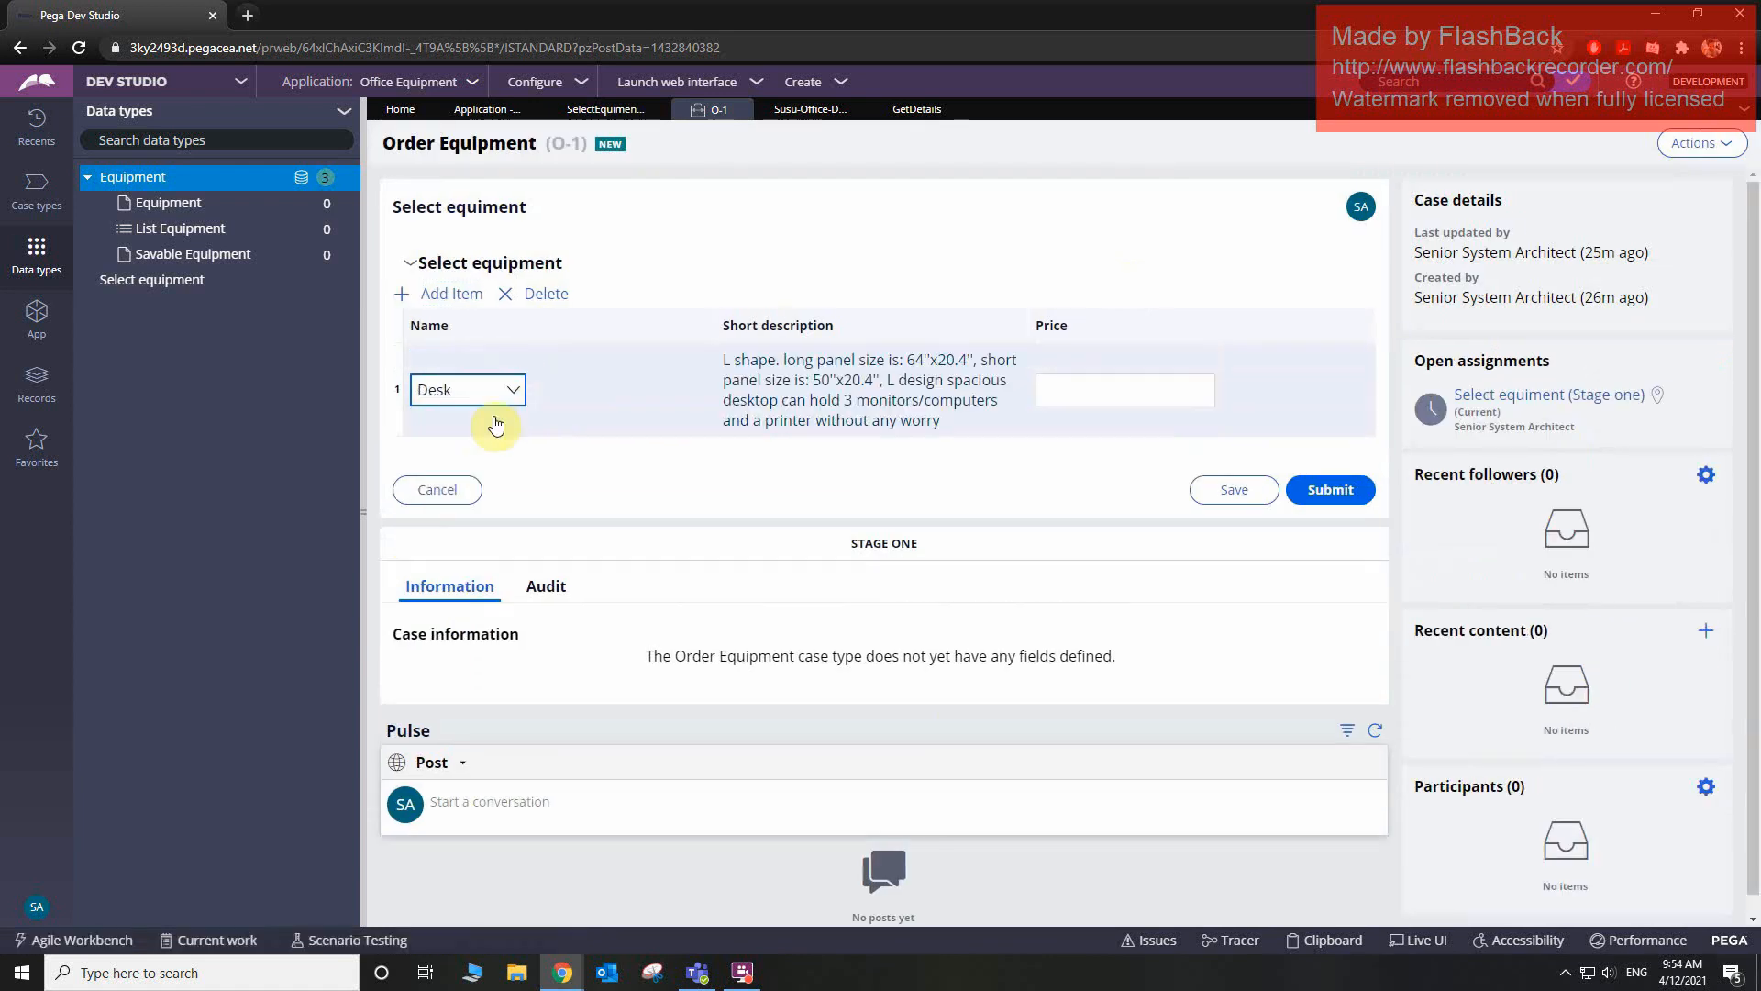
{"action": "left_click", "coordinate": [499, 397]}
{"action": "left_click", "coordinate": [465, 458]}
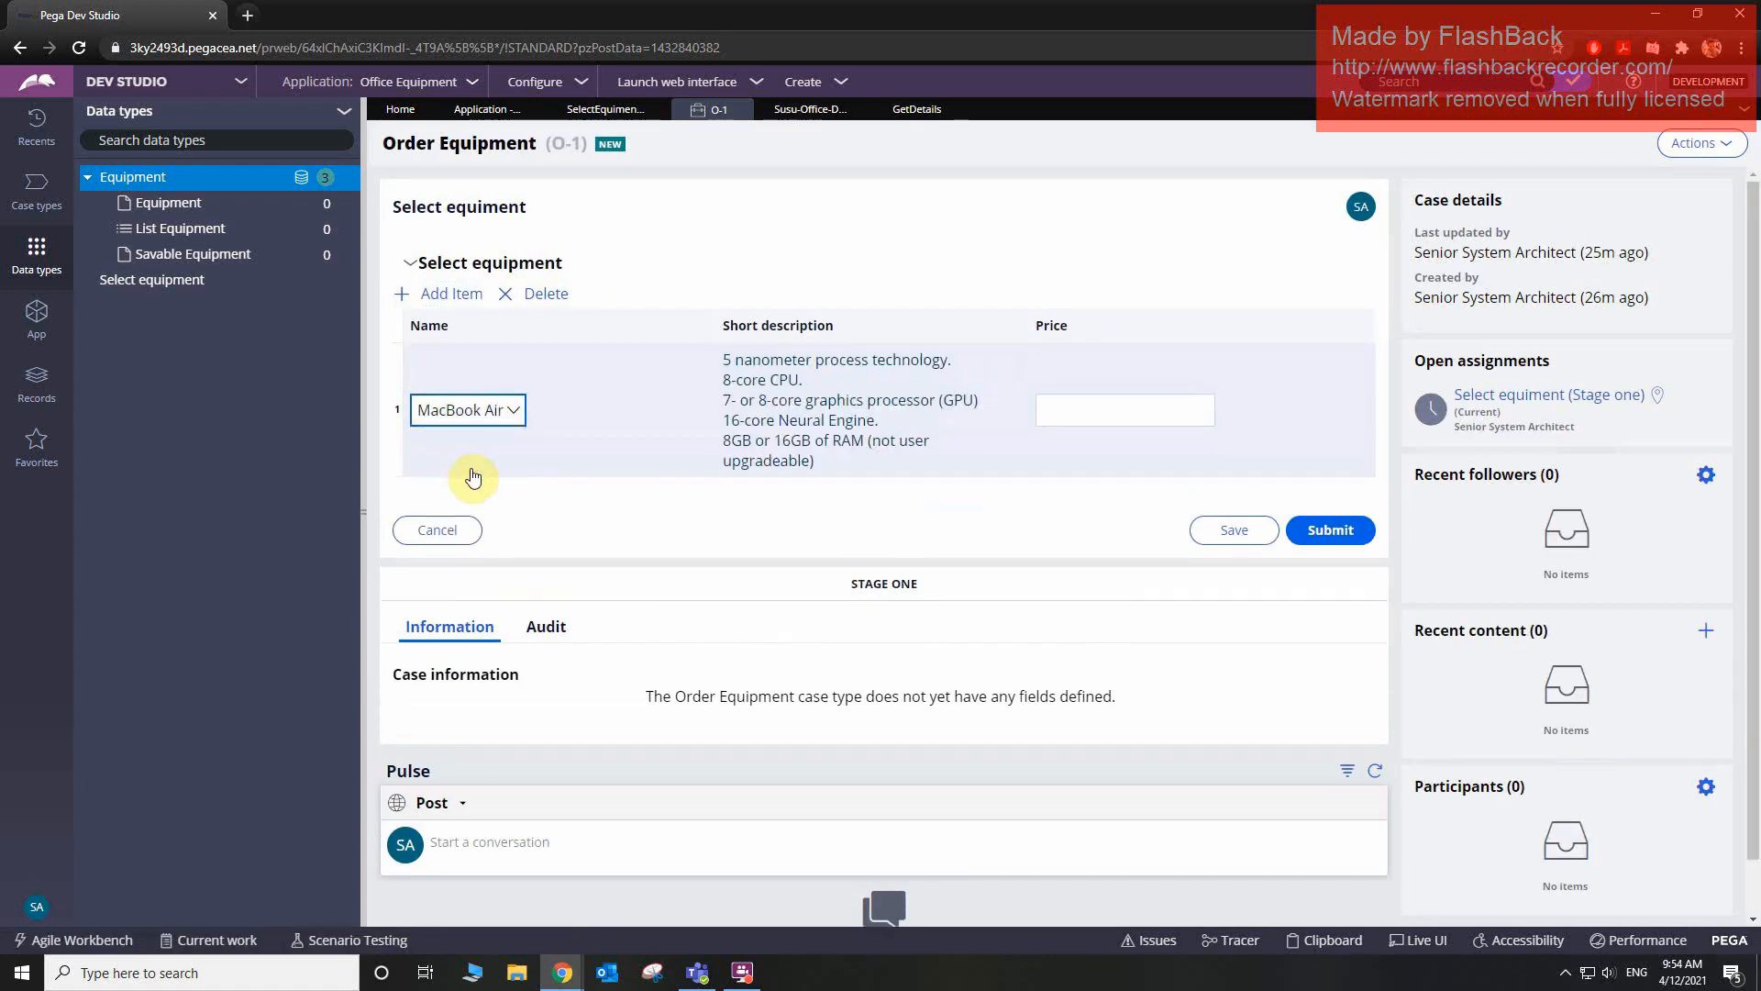
{"action": "left_click", "coordinate": [498, 408]}
{"action": "left_click", "coordinate": [496, 439]}
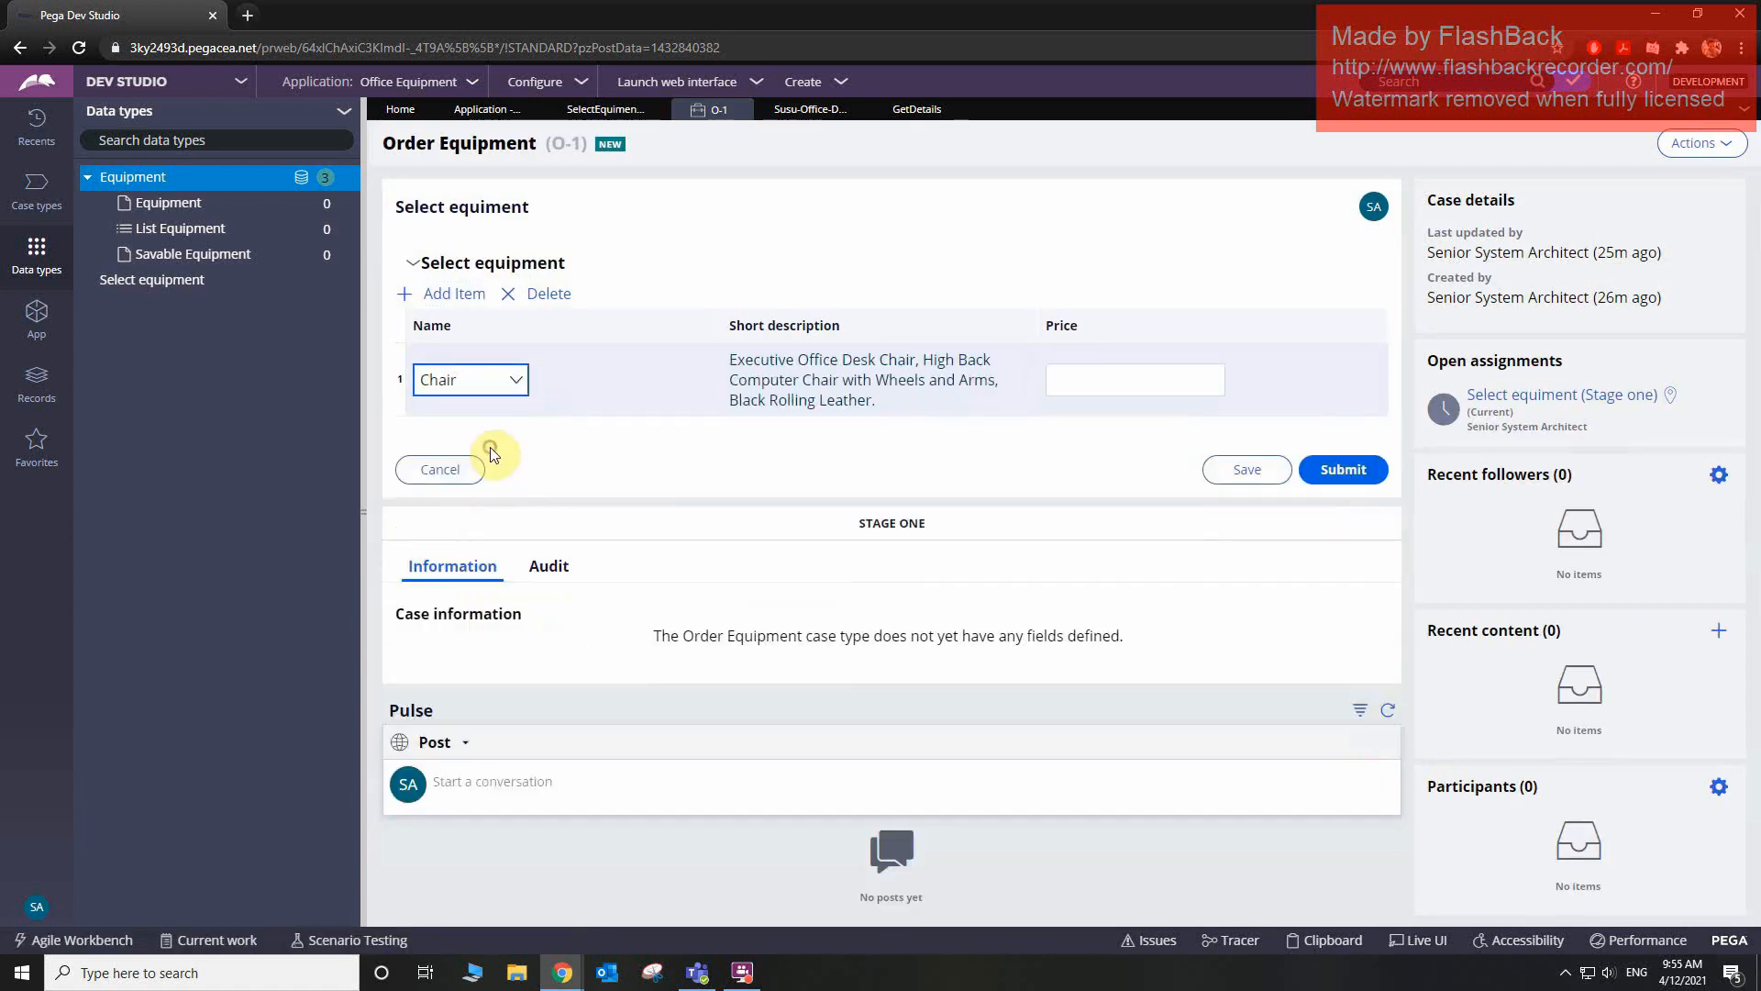
{"action": "left_click", "coordinate": [515, 381]}
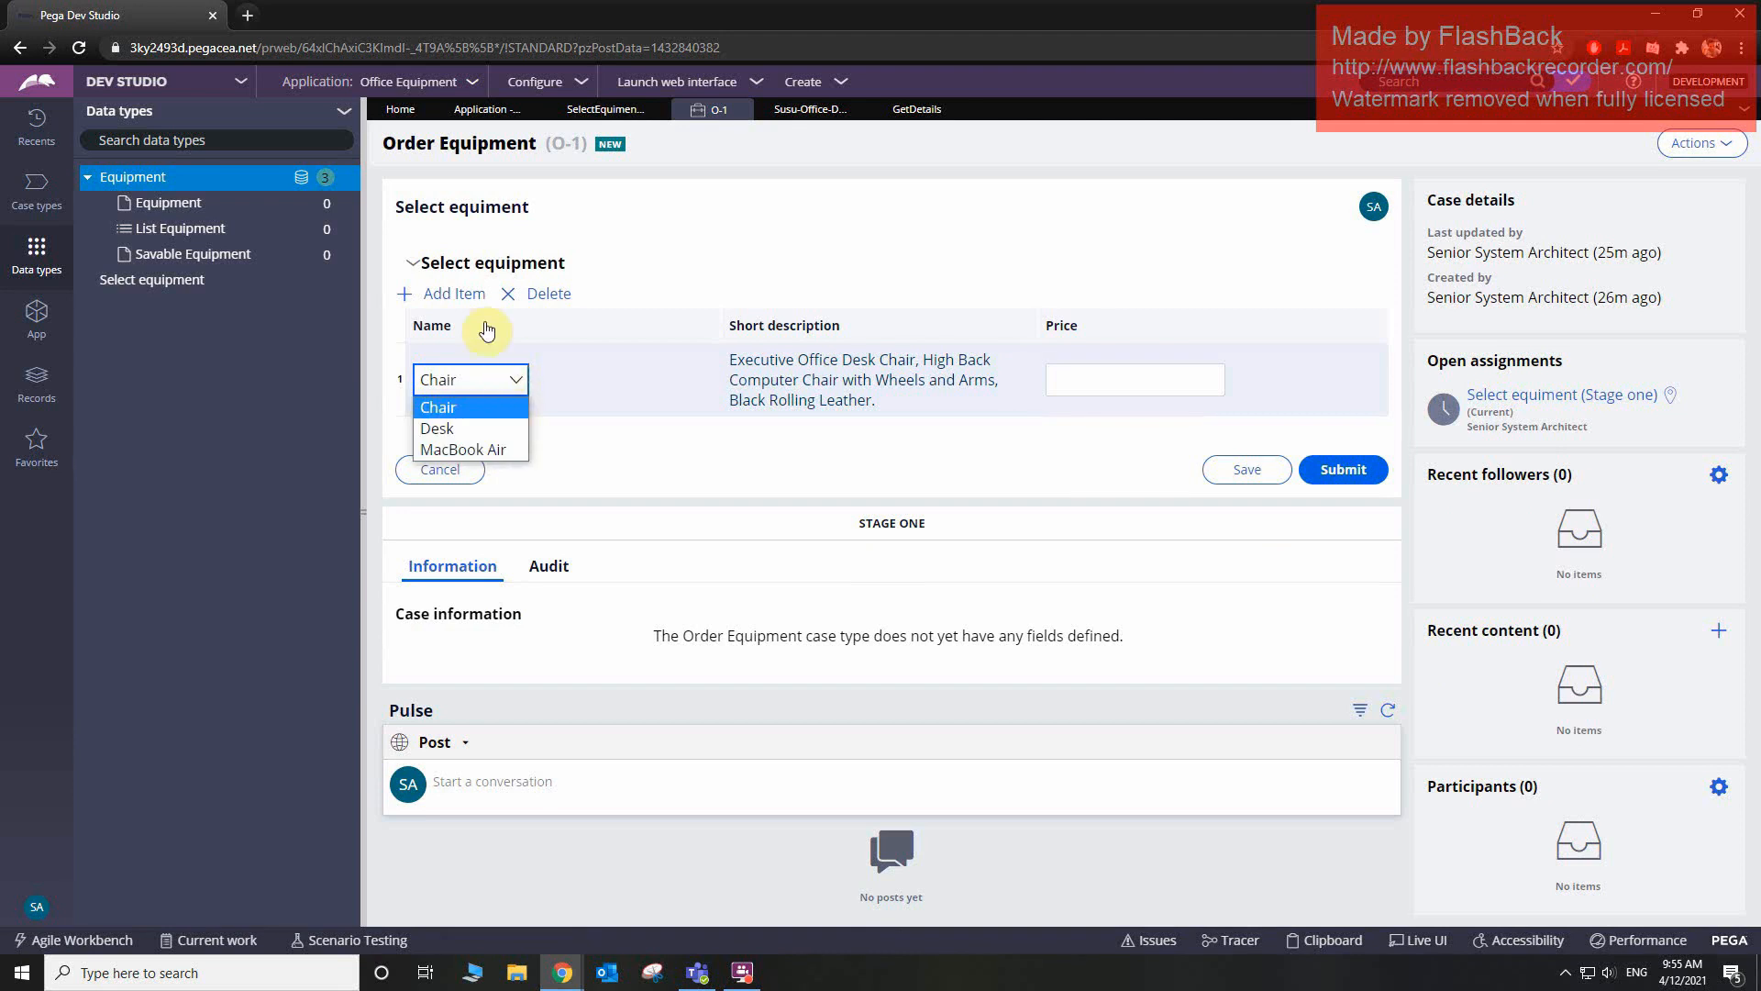
{"action": "key", "text": "Down"}
{"action": "key", "text": "Up"}
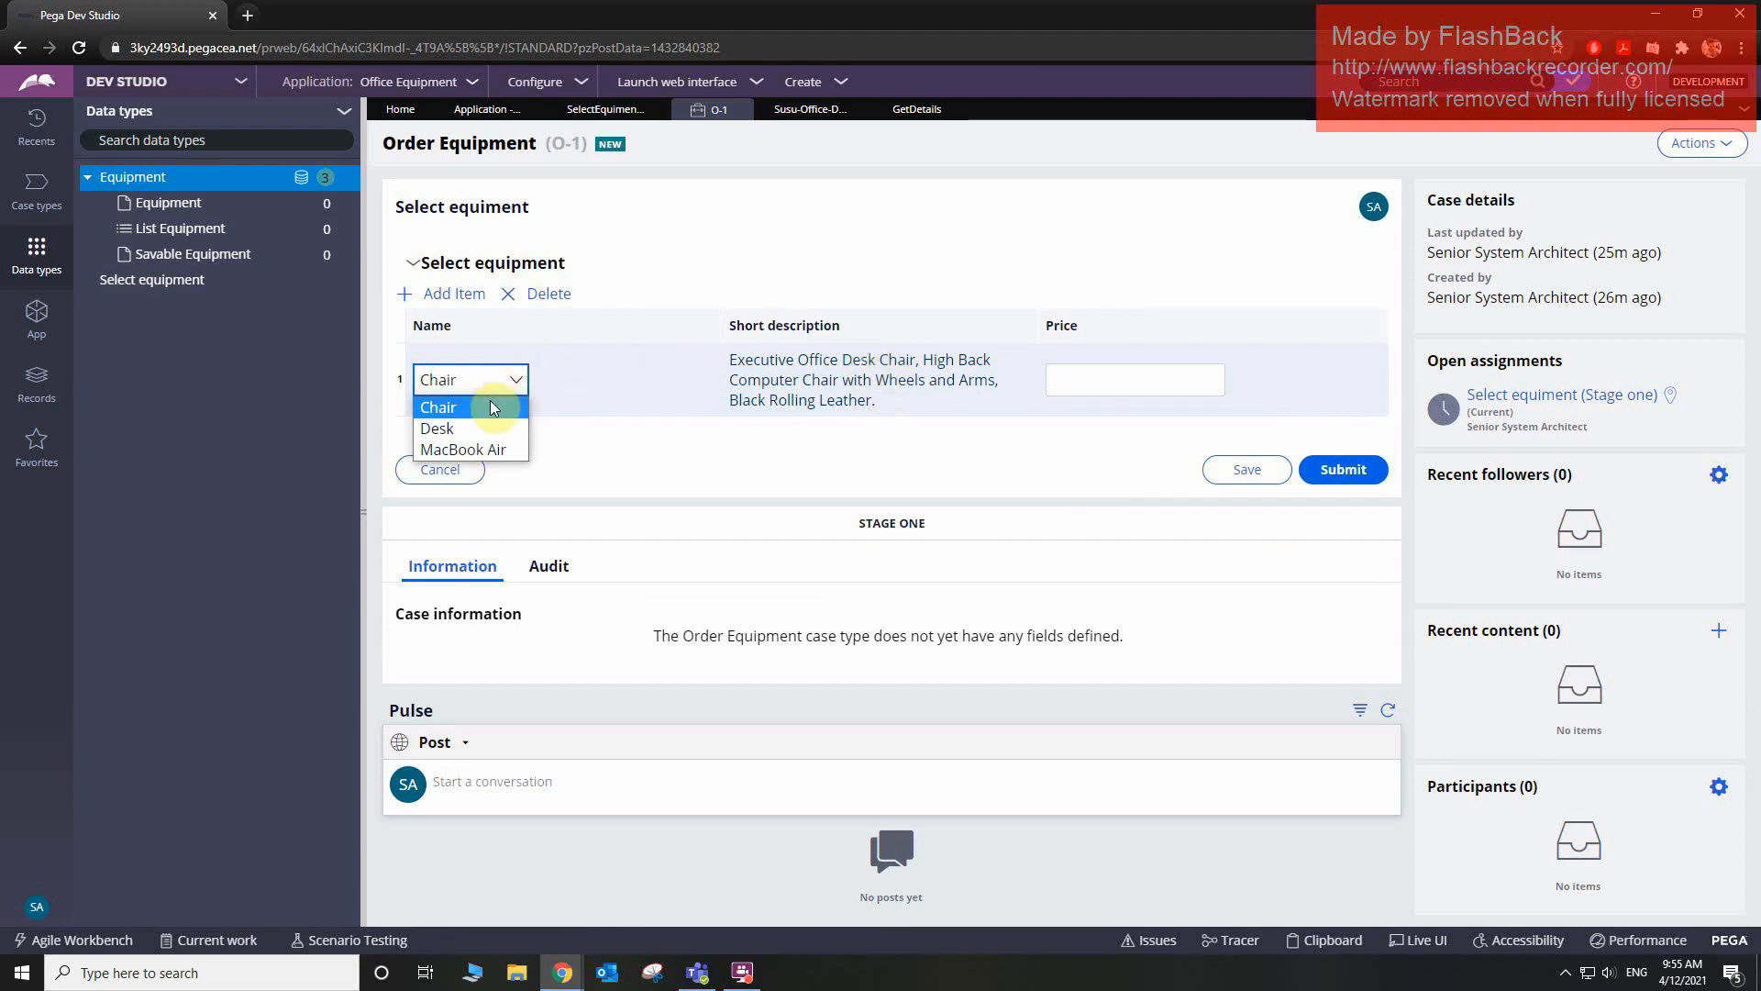
{"action": "left_click", "coordinate": [690, 448]}
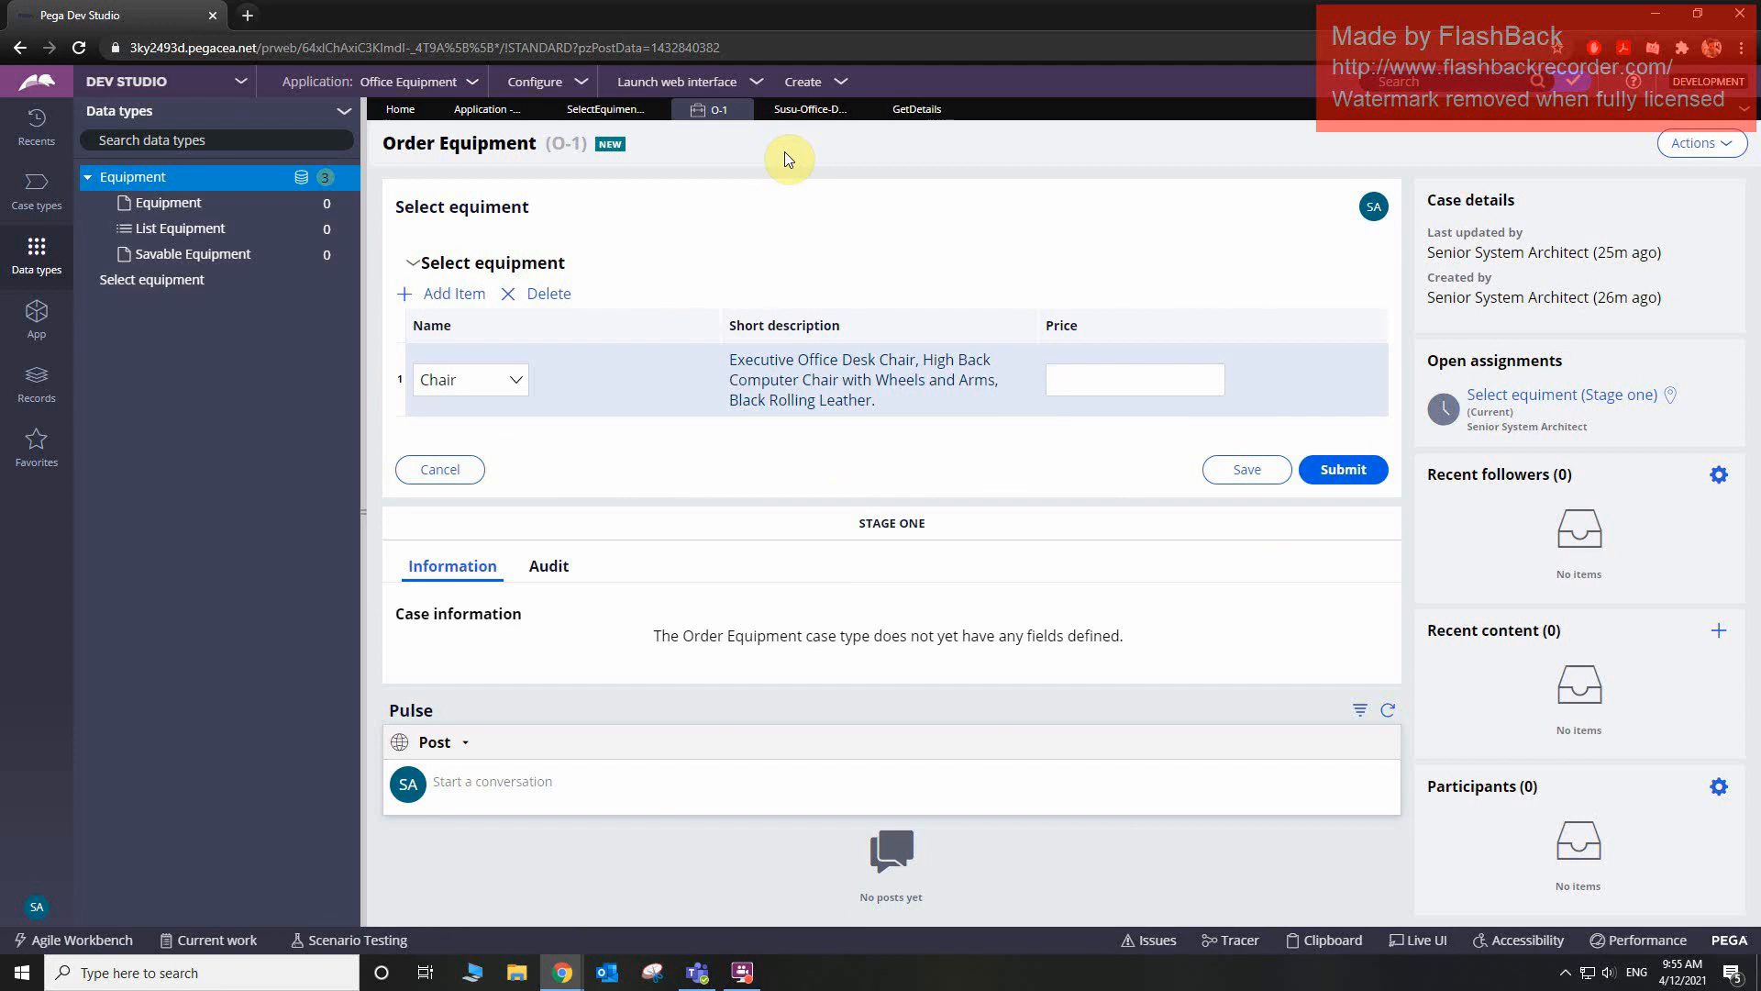
- Set the Price cell's edit options to Read-only (always) in the Select equipment section and submit the cell properties
{"action": "left_click", "coordinate": [806, 111]}
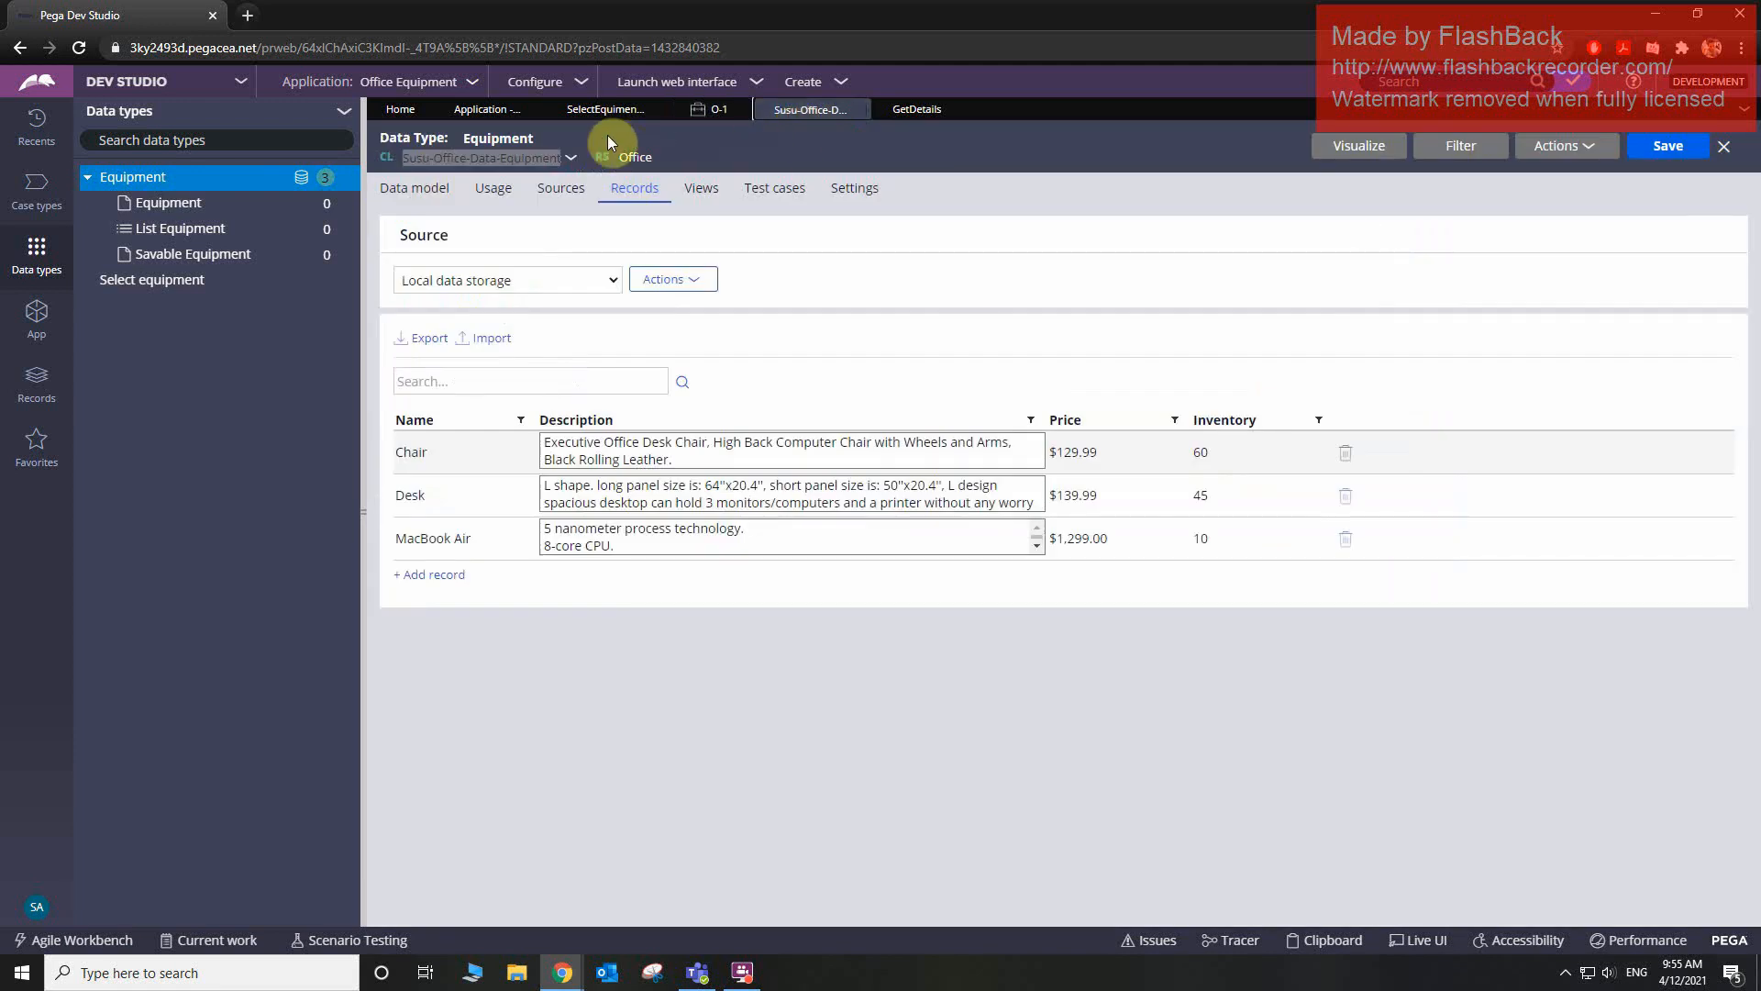
{"action": "left_click", "coordinate": [605, 110]}
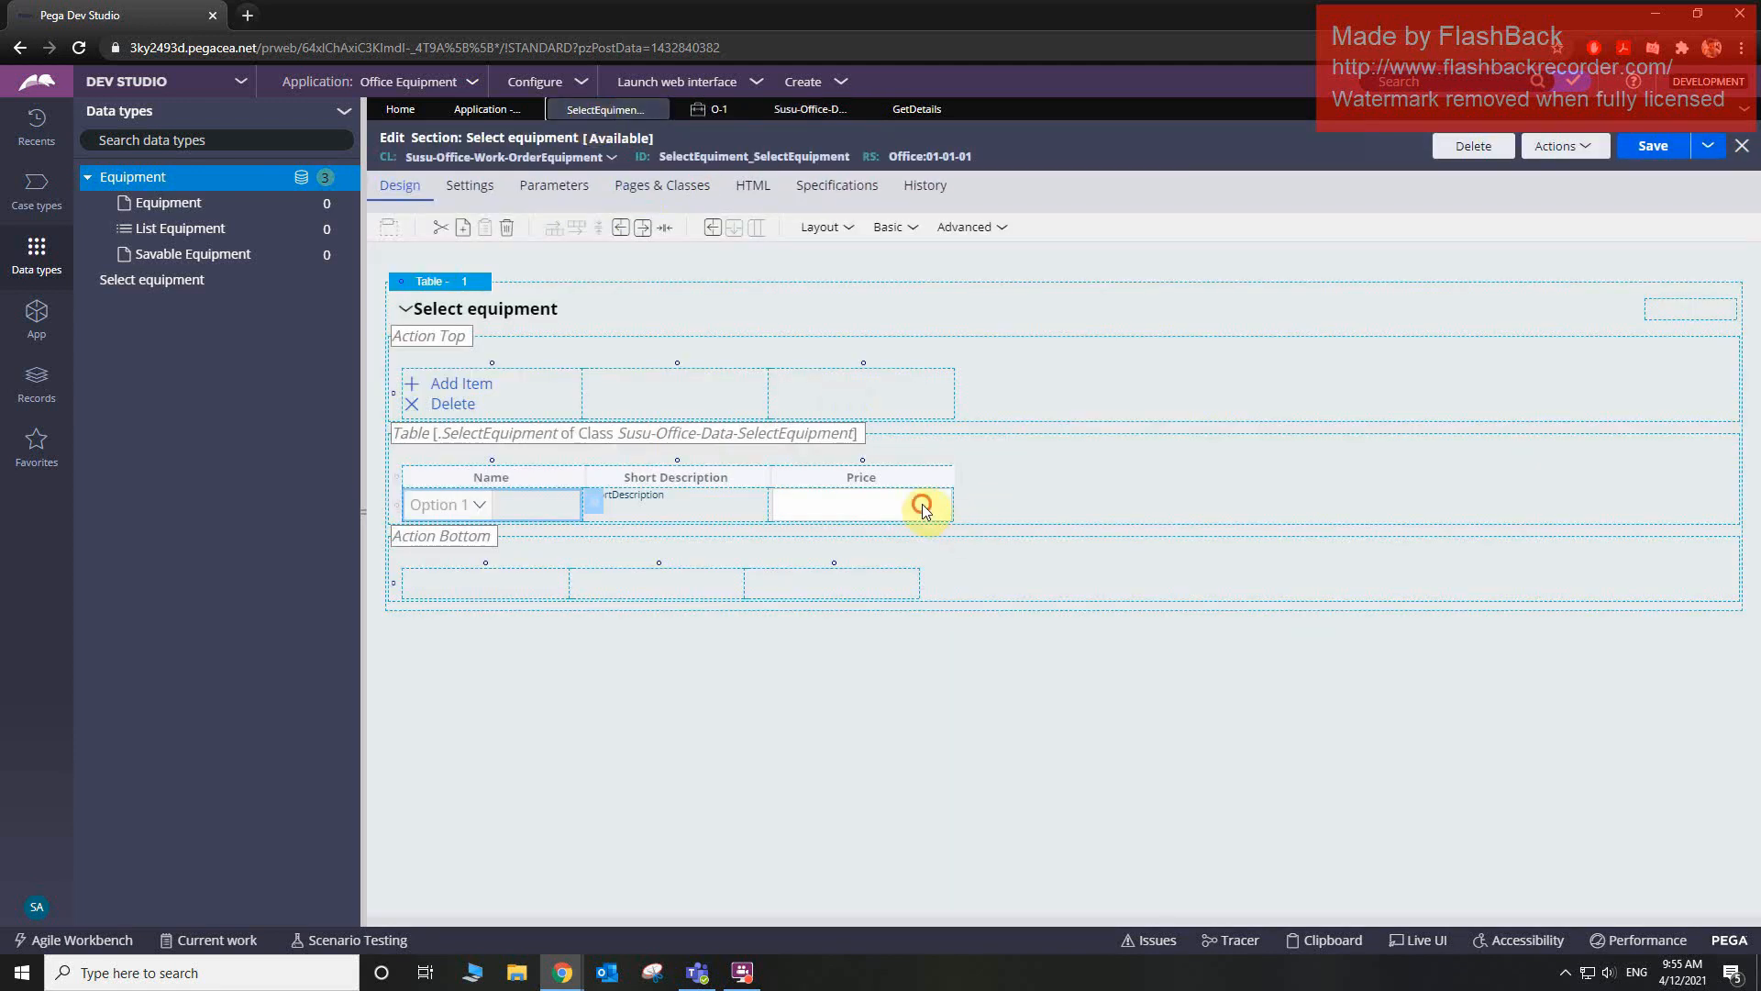
{"action": "left_click", "coordinate": [922, 504]}
{"action": "left_click", "coordinate": [965, 511]}
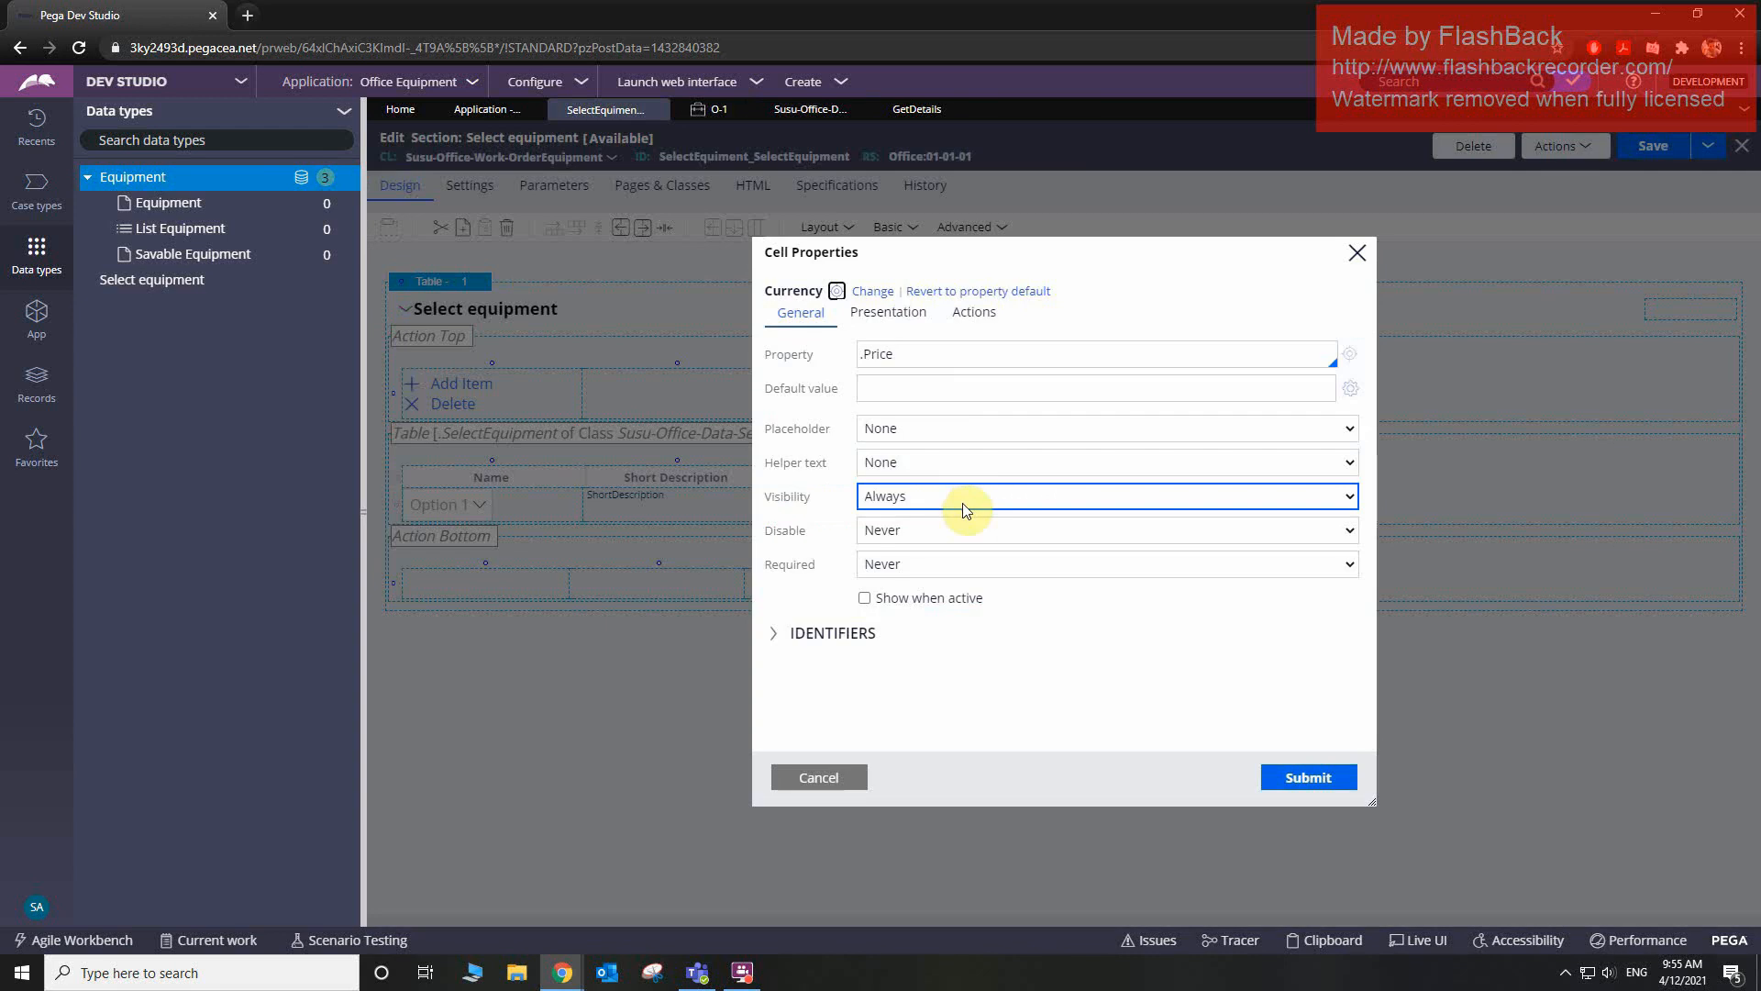
{"action": "left_click", "coordinate": [888, 312]}
{"action": "left_click", "coordinate": [909, 354]}
{"action": "left_click", "coordinate": [911, 393]}
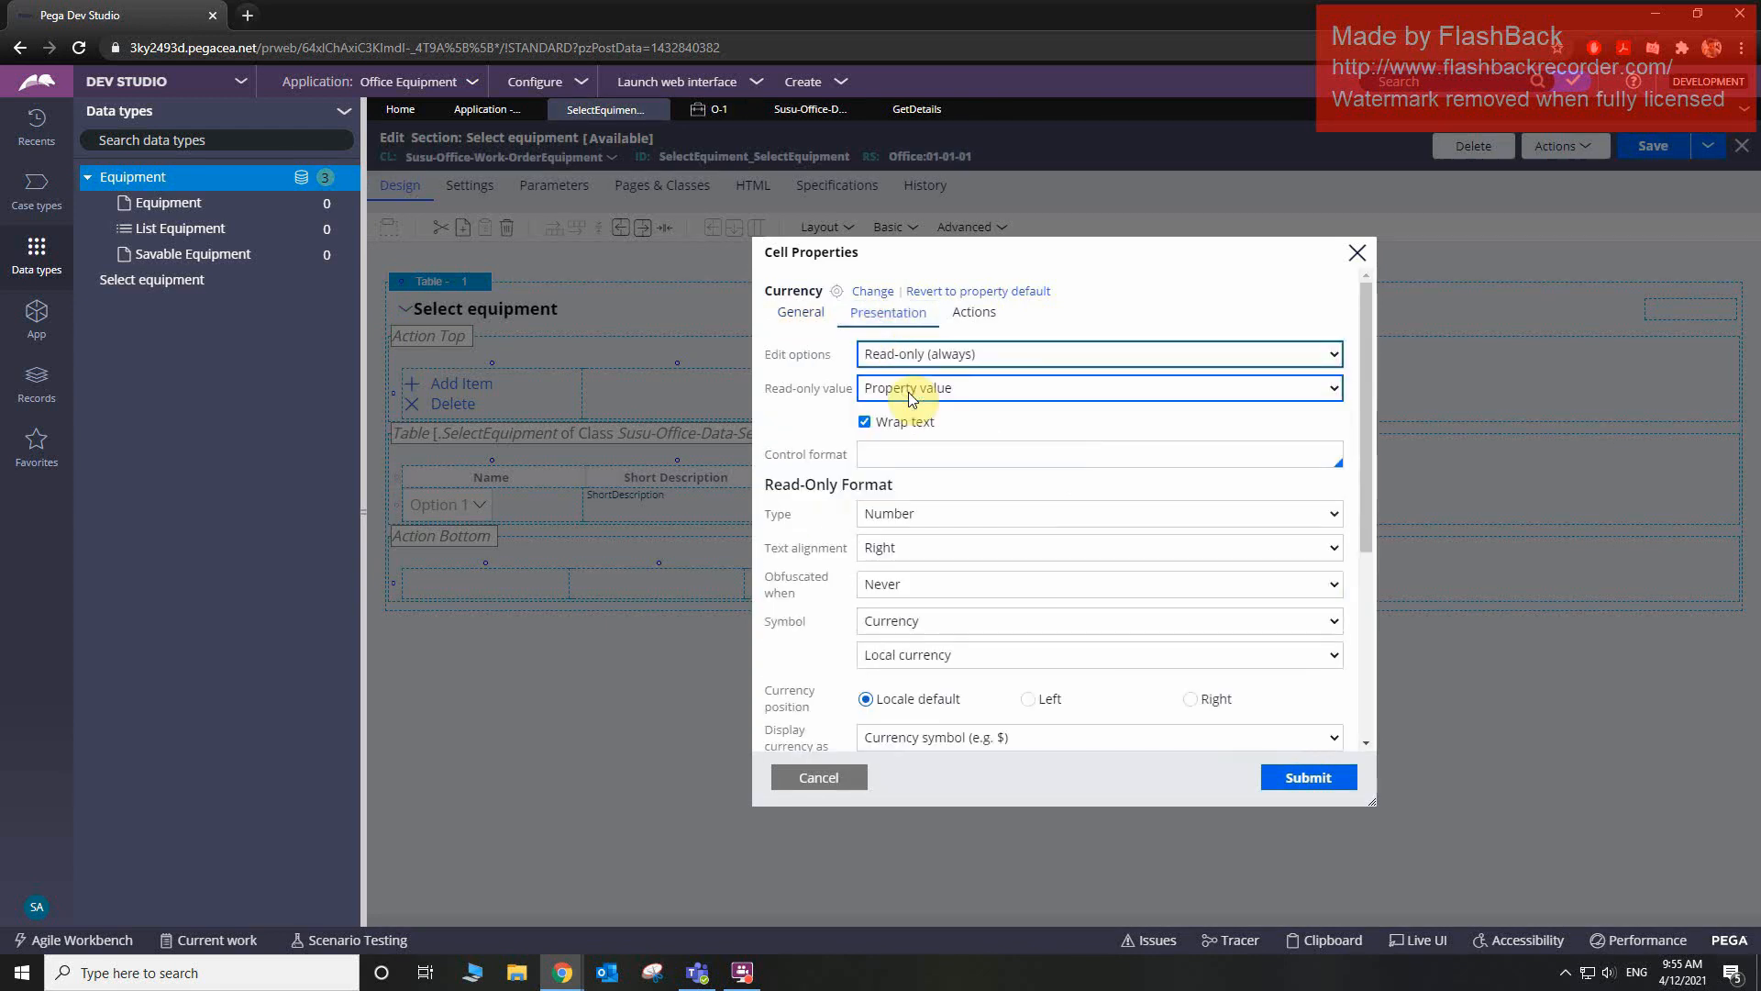
{"action": "left_click", "coordinate": [1303, 777]}
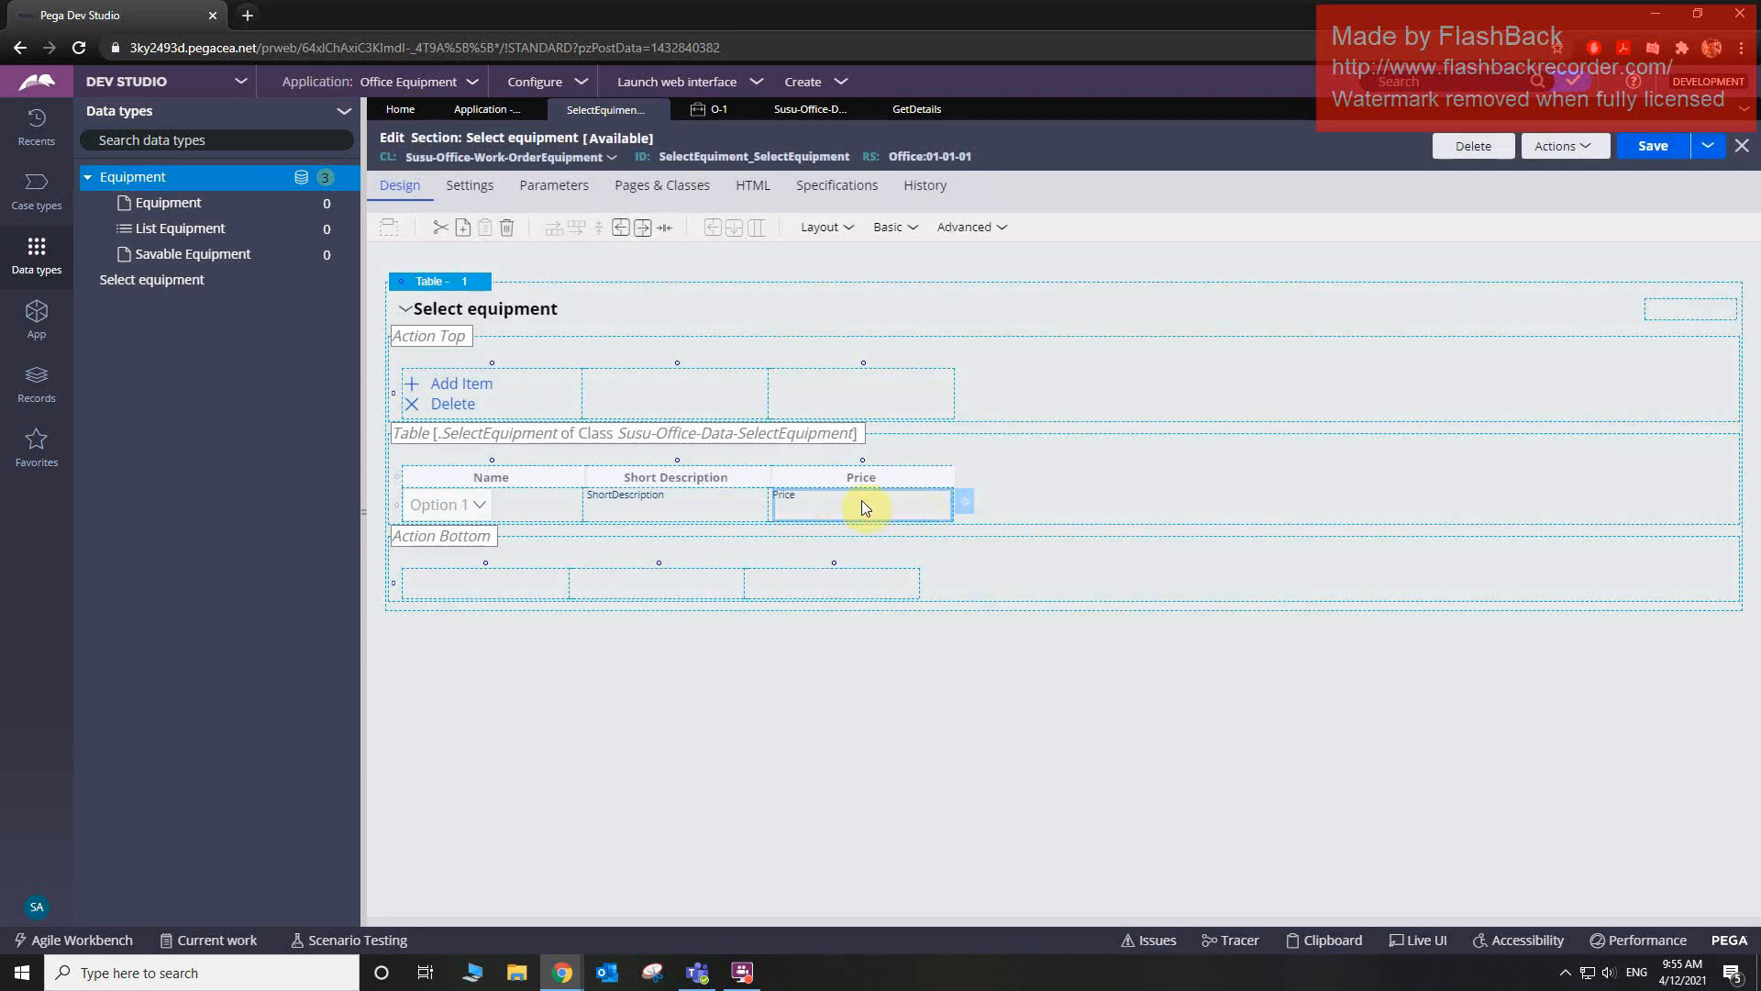
- Add a Set row to the GetDetails data transform mapping Primary.Price to D_Equipment[pyGUID:Param.pyGUID].Price, and save the data transform
{"action": "left_click", "coordinate": [925, 109]}
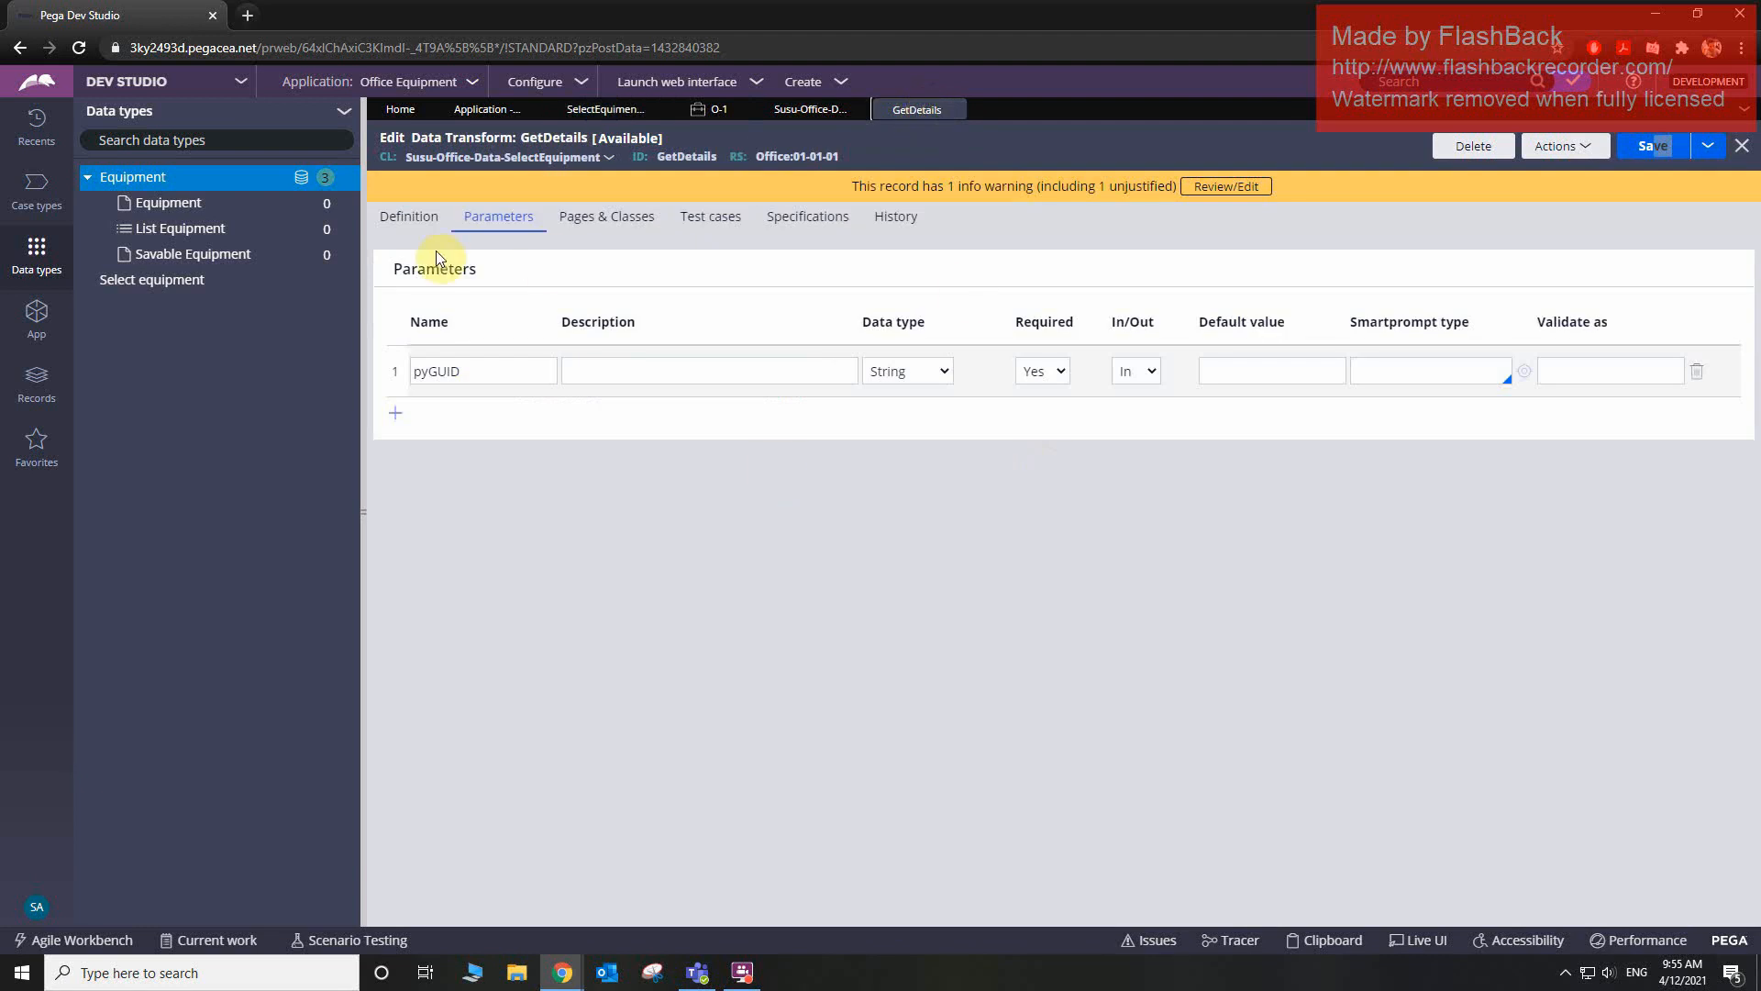
{"action": "left_click", "coordinate": [410, 219]}
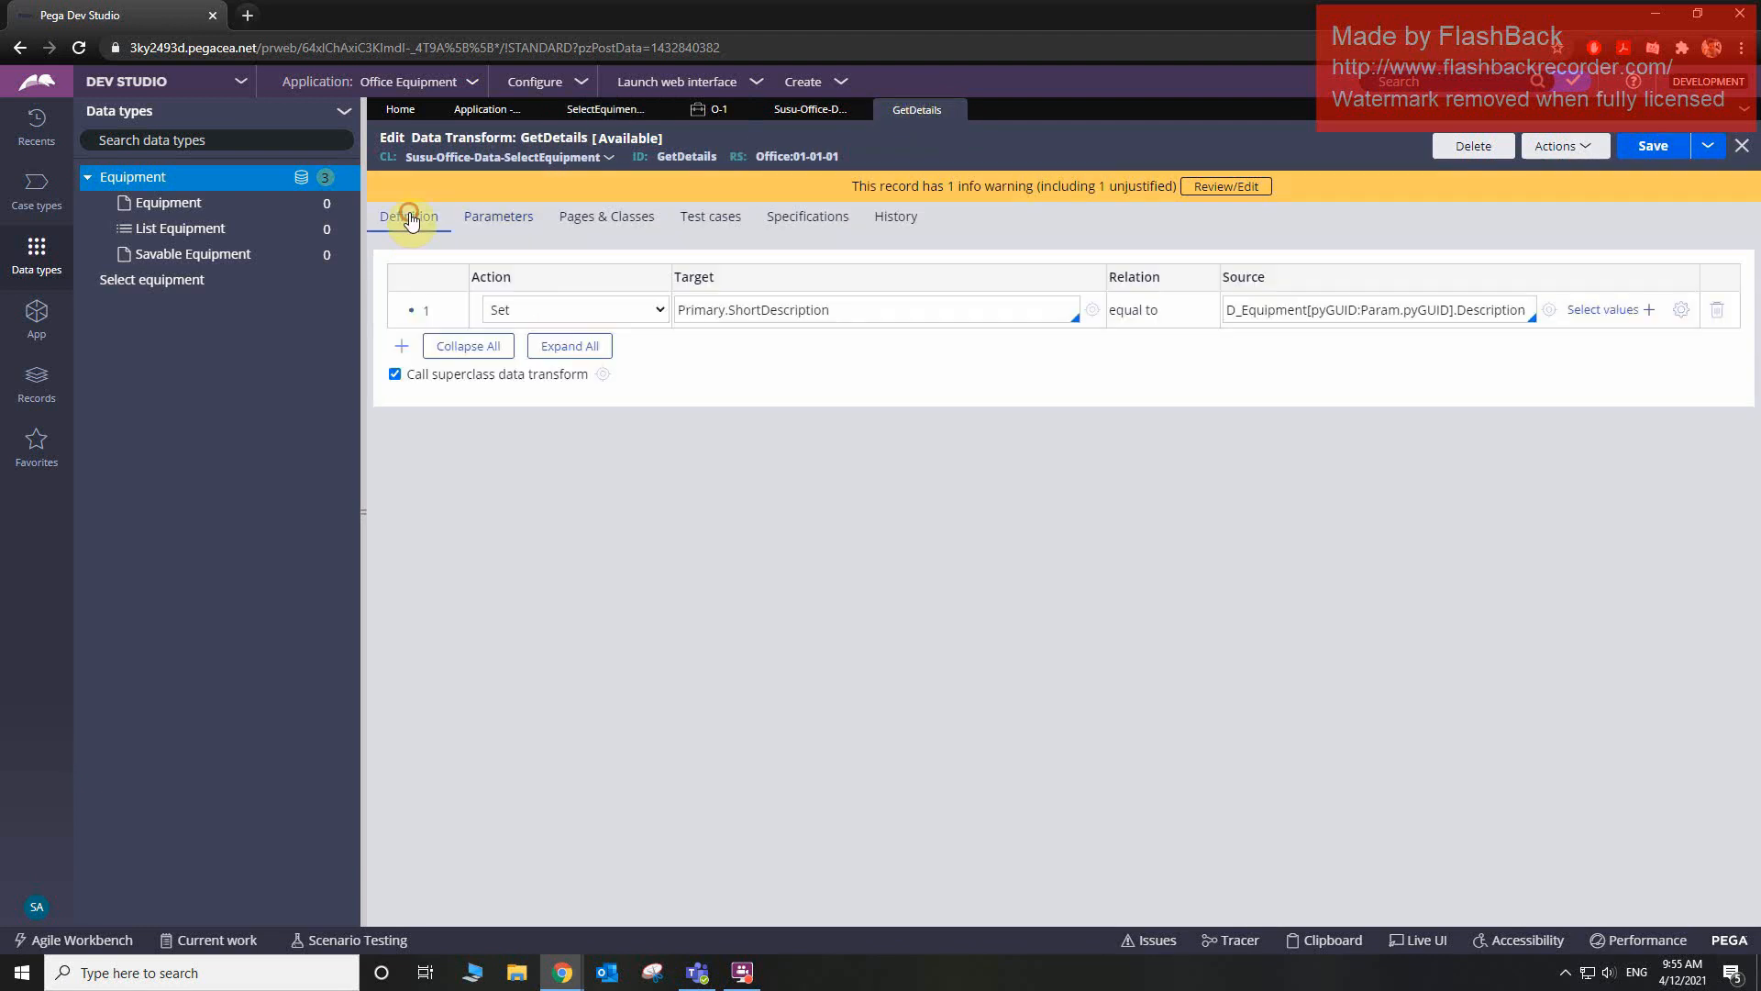
{"action": "left_click", "coordinate": [401, 345]}
{"action": "left_click", "coordinate": [783, 347]}
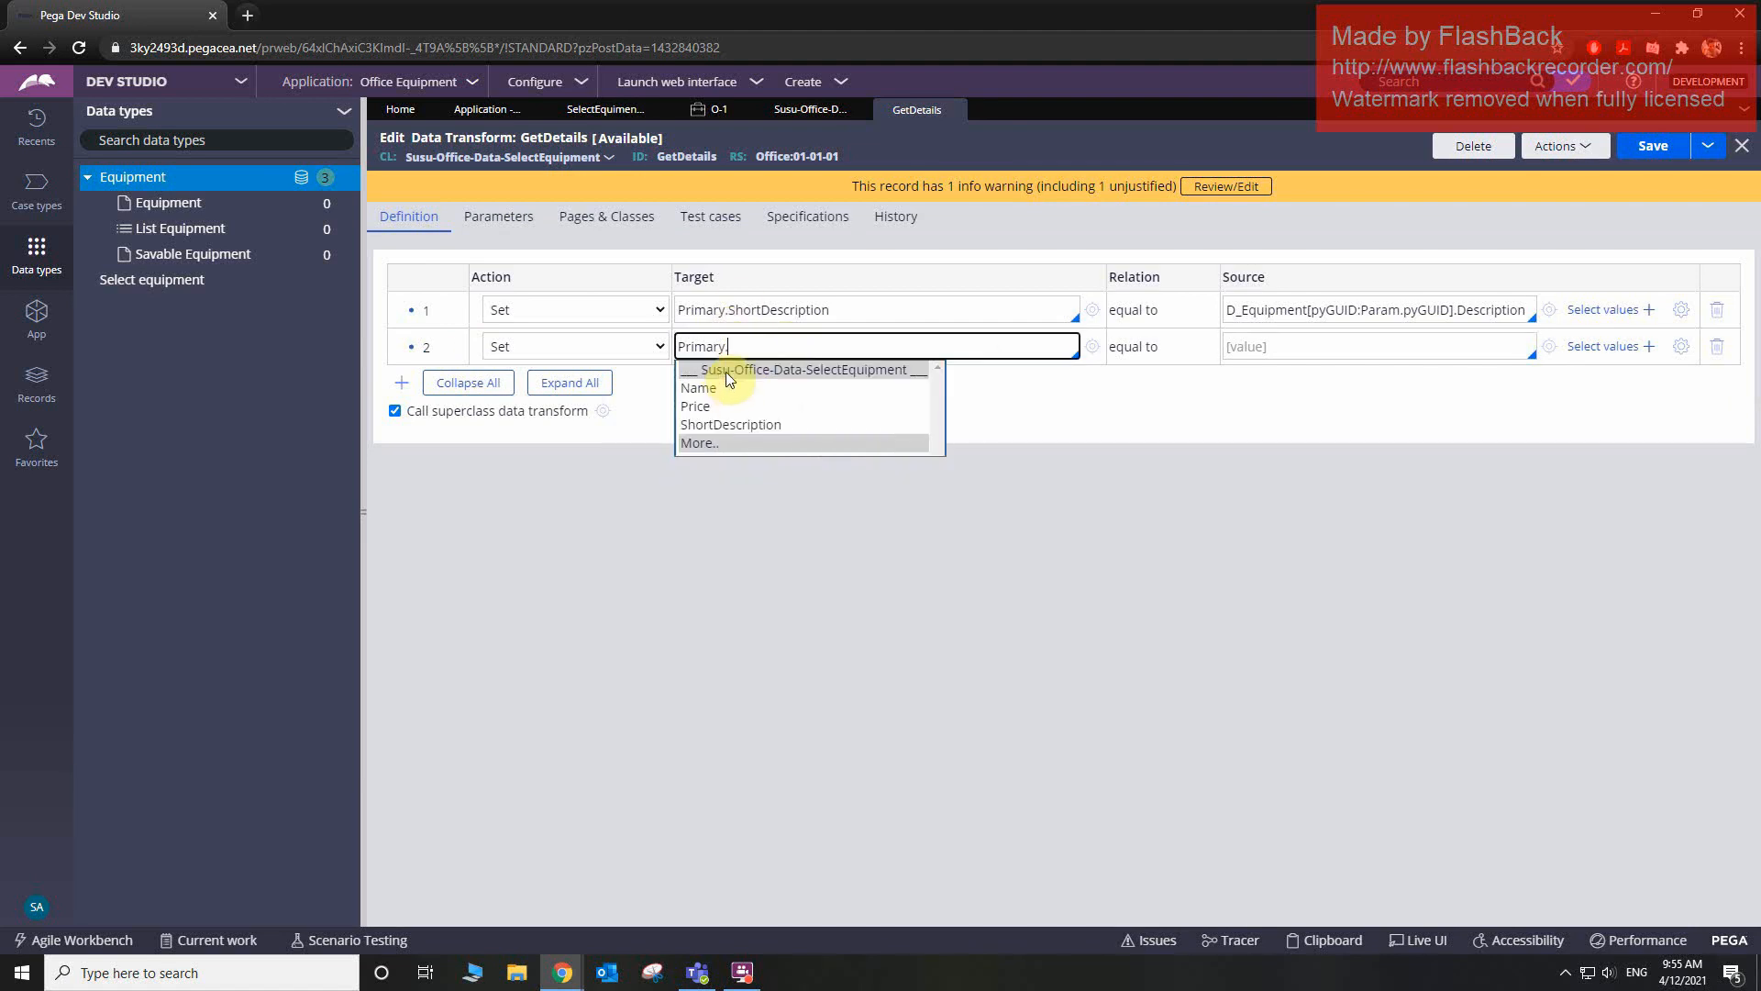
{"action": "left_click", "coordinate": [704, 406]}
{"action": "left_click", "coordinate": [1322, 348]}
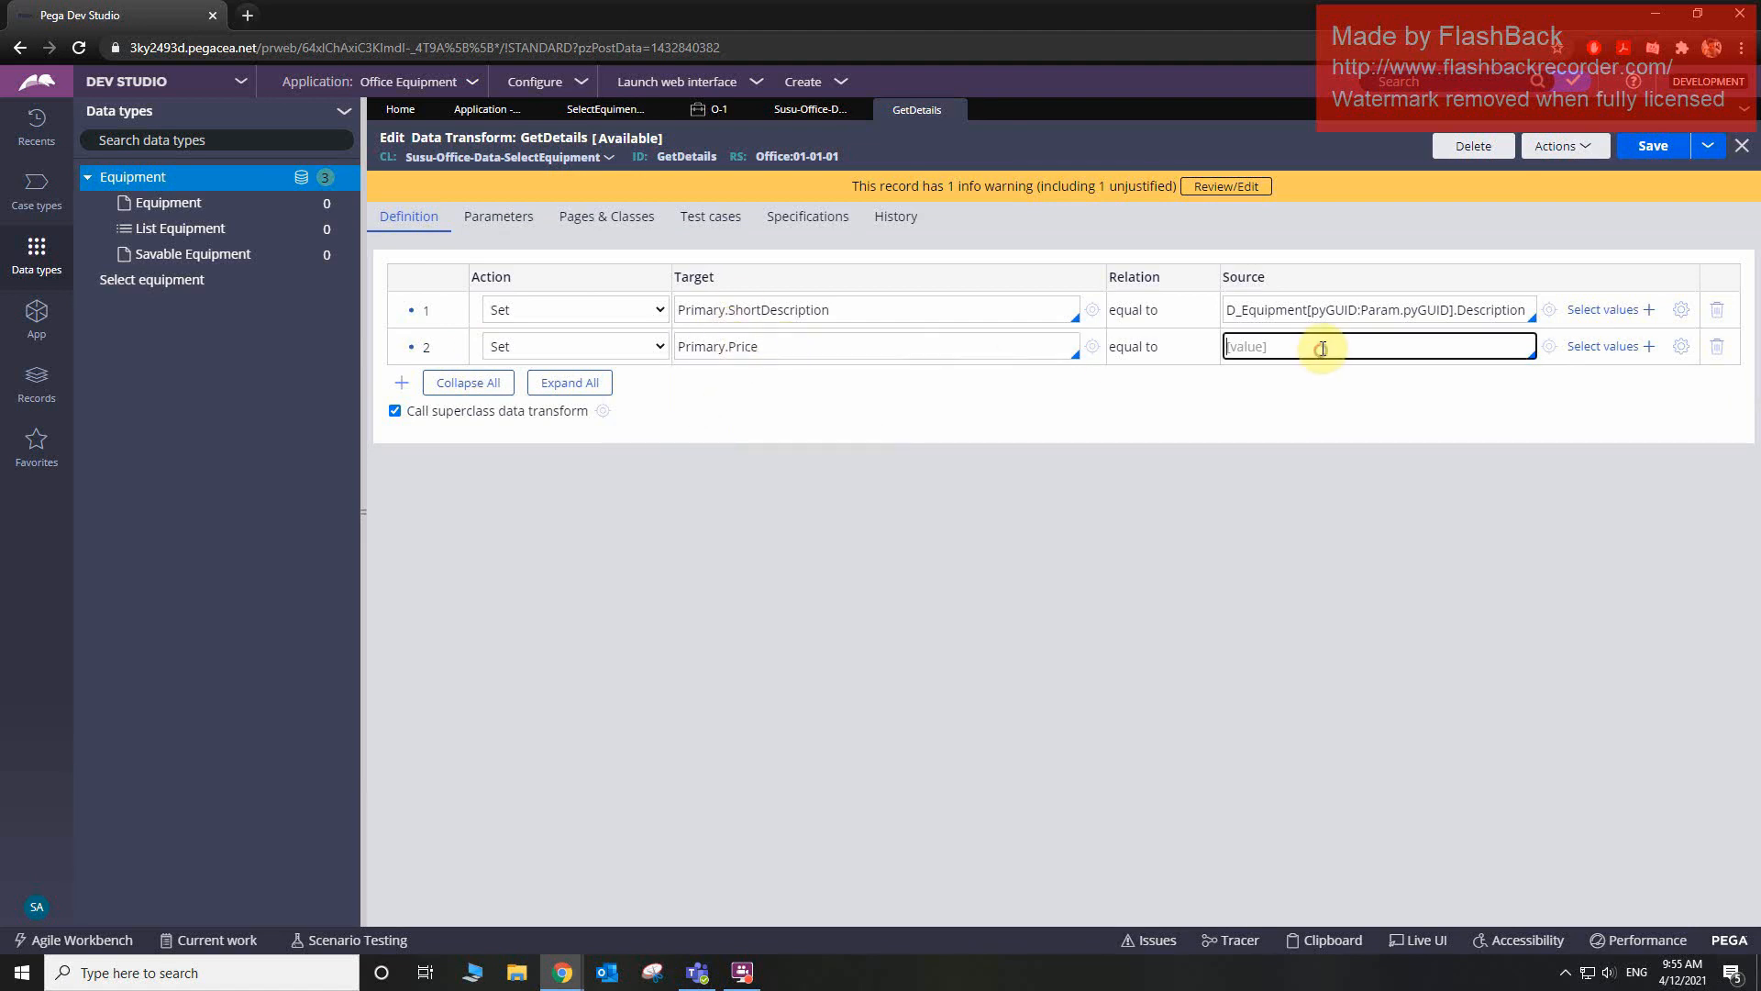
{"action": "type", "text": "D_Equipment[pyGUID:Param.p"}
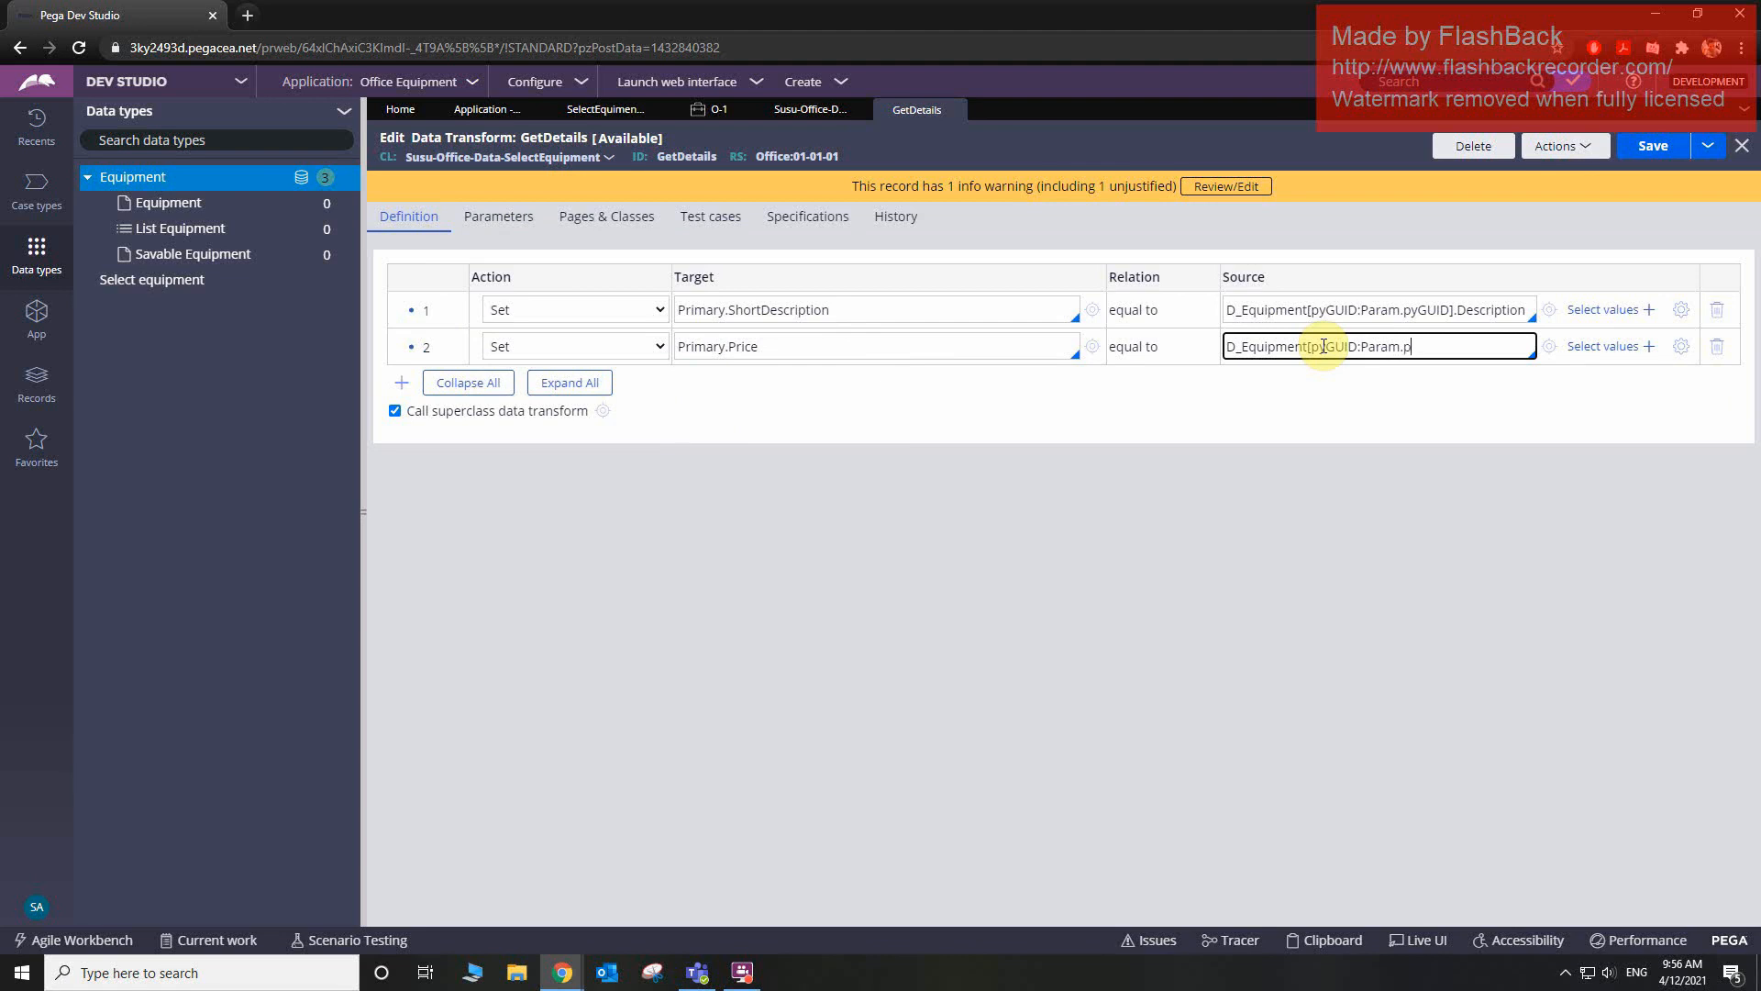
{"action": "type", "text": "yGUID]."}
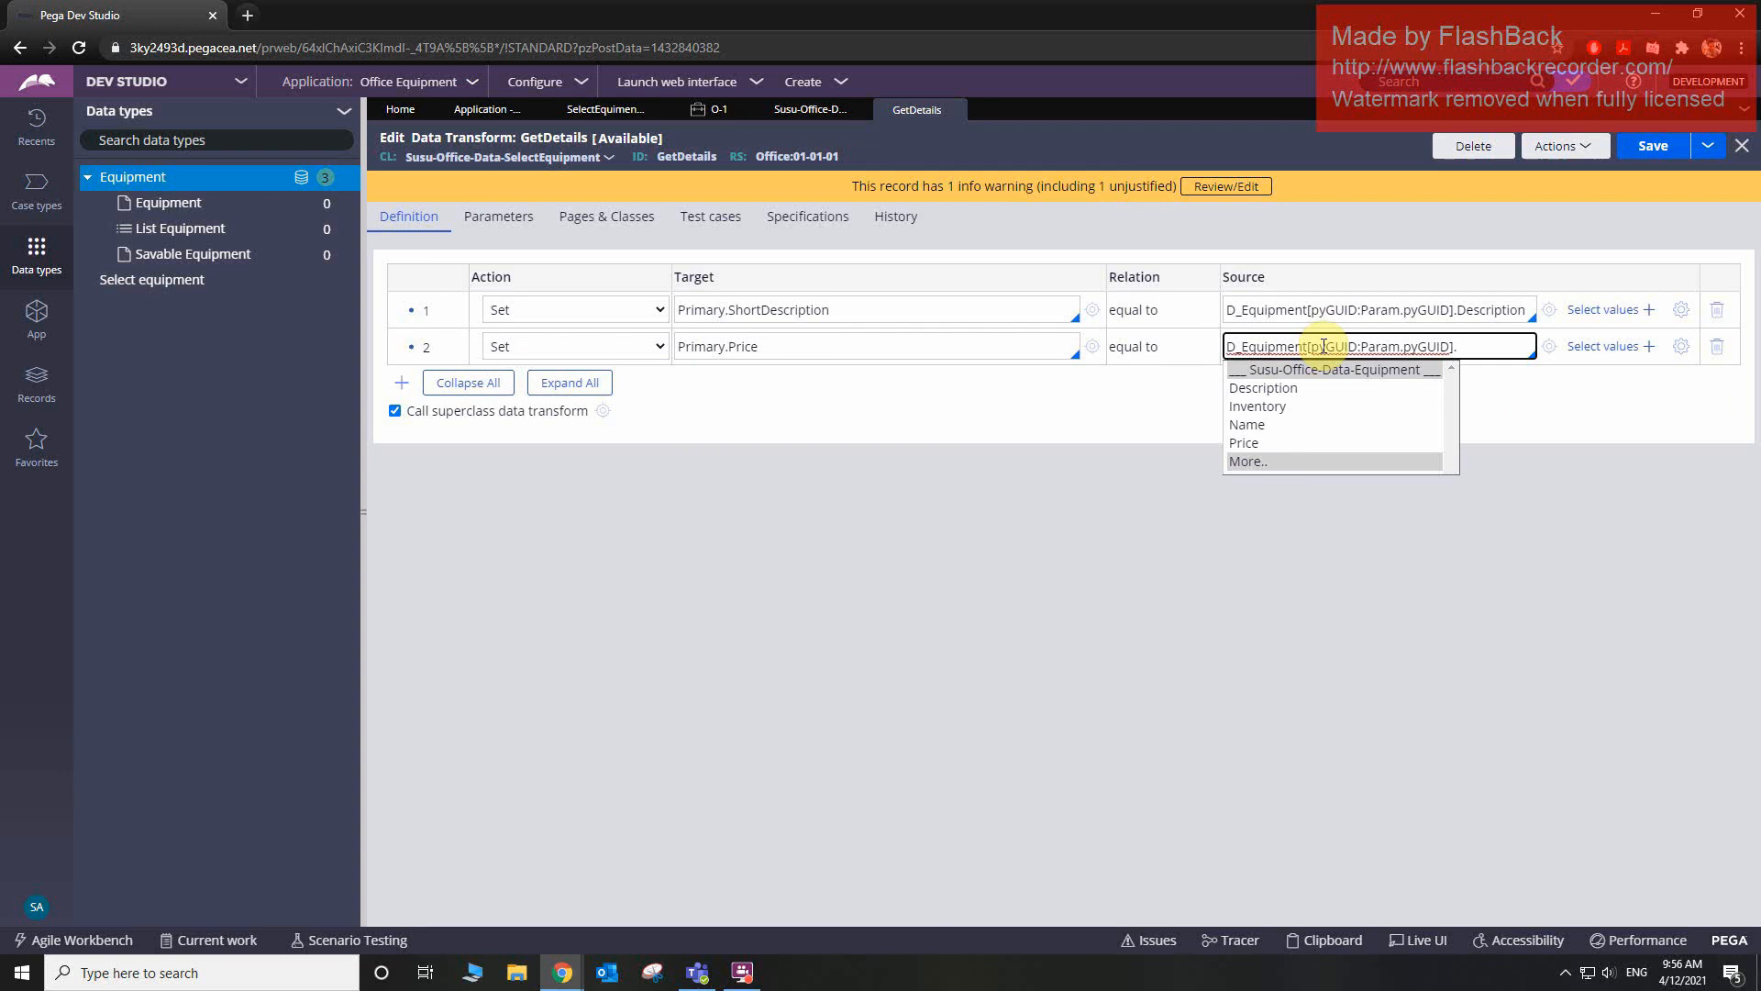
{"action": "left_click", "coordinate": [1246, 442]}
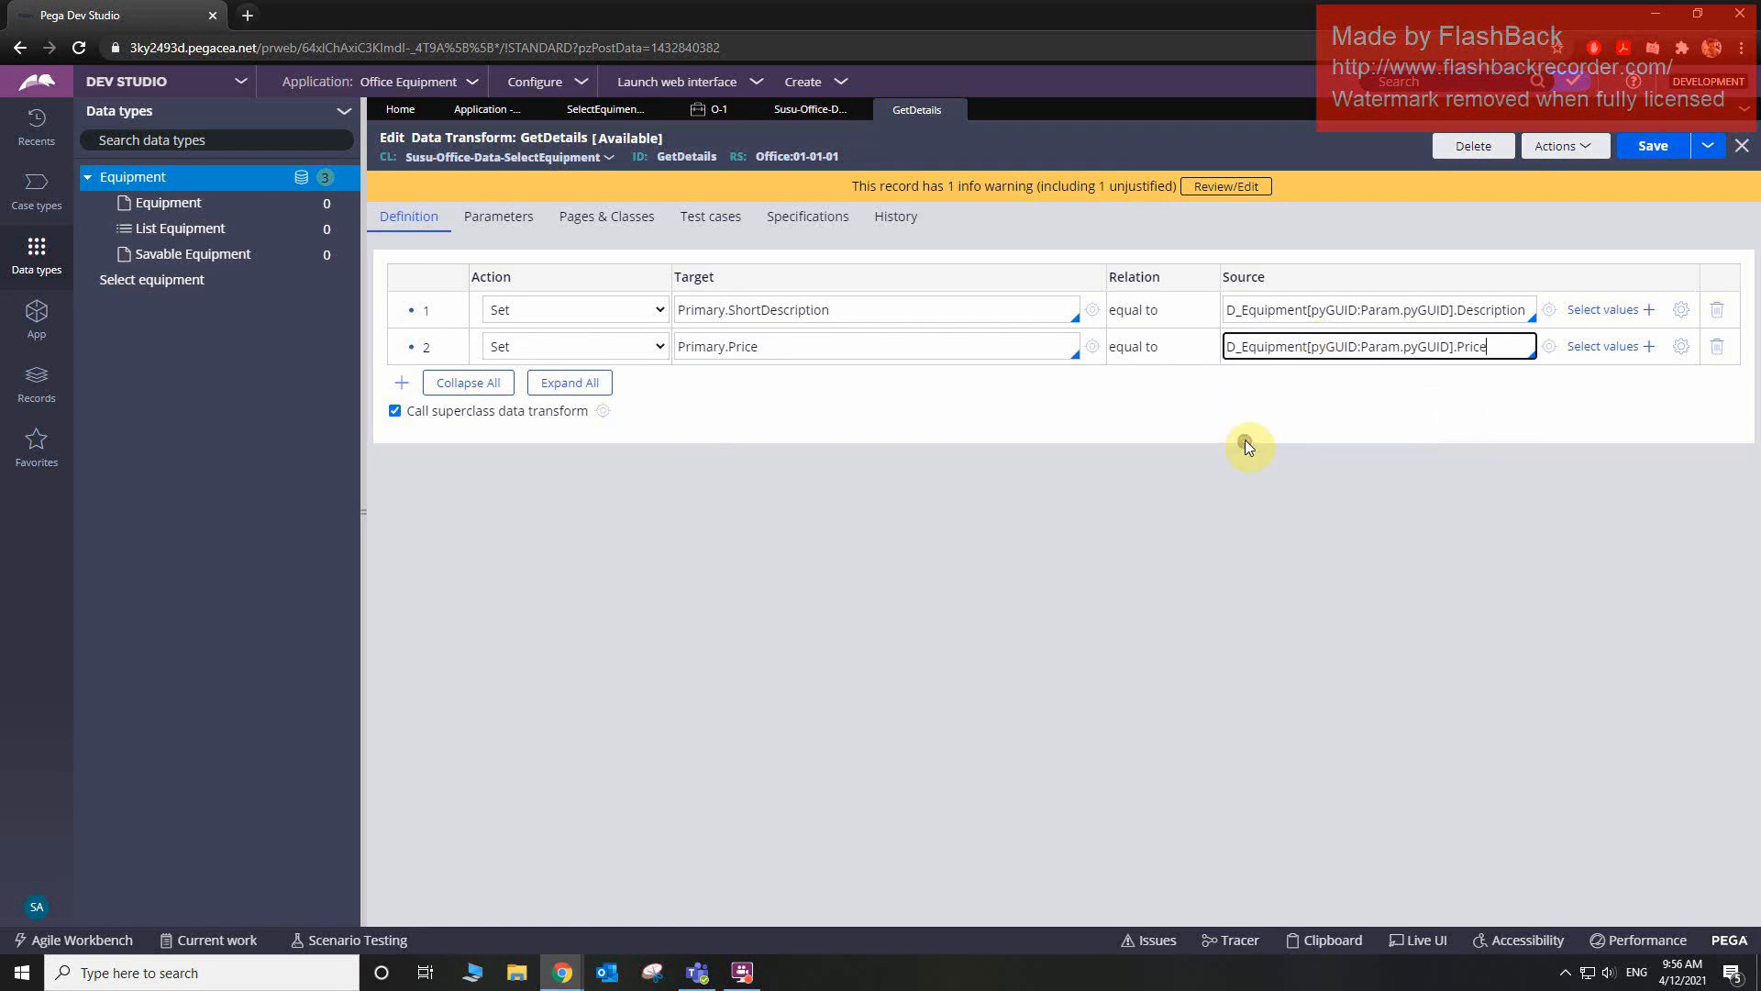
{"action": "left_click", "coordinate": [1646, 150]}
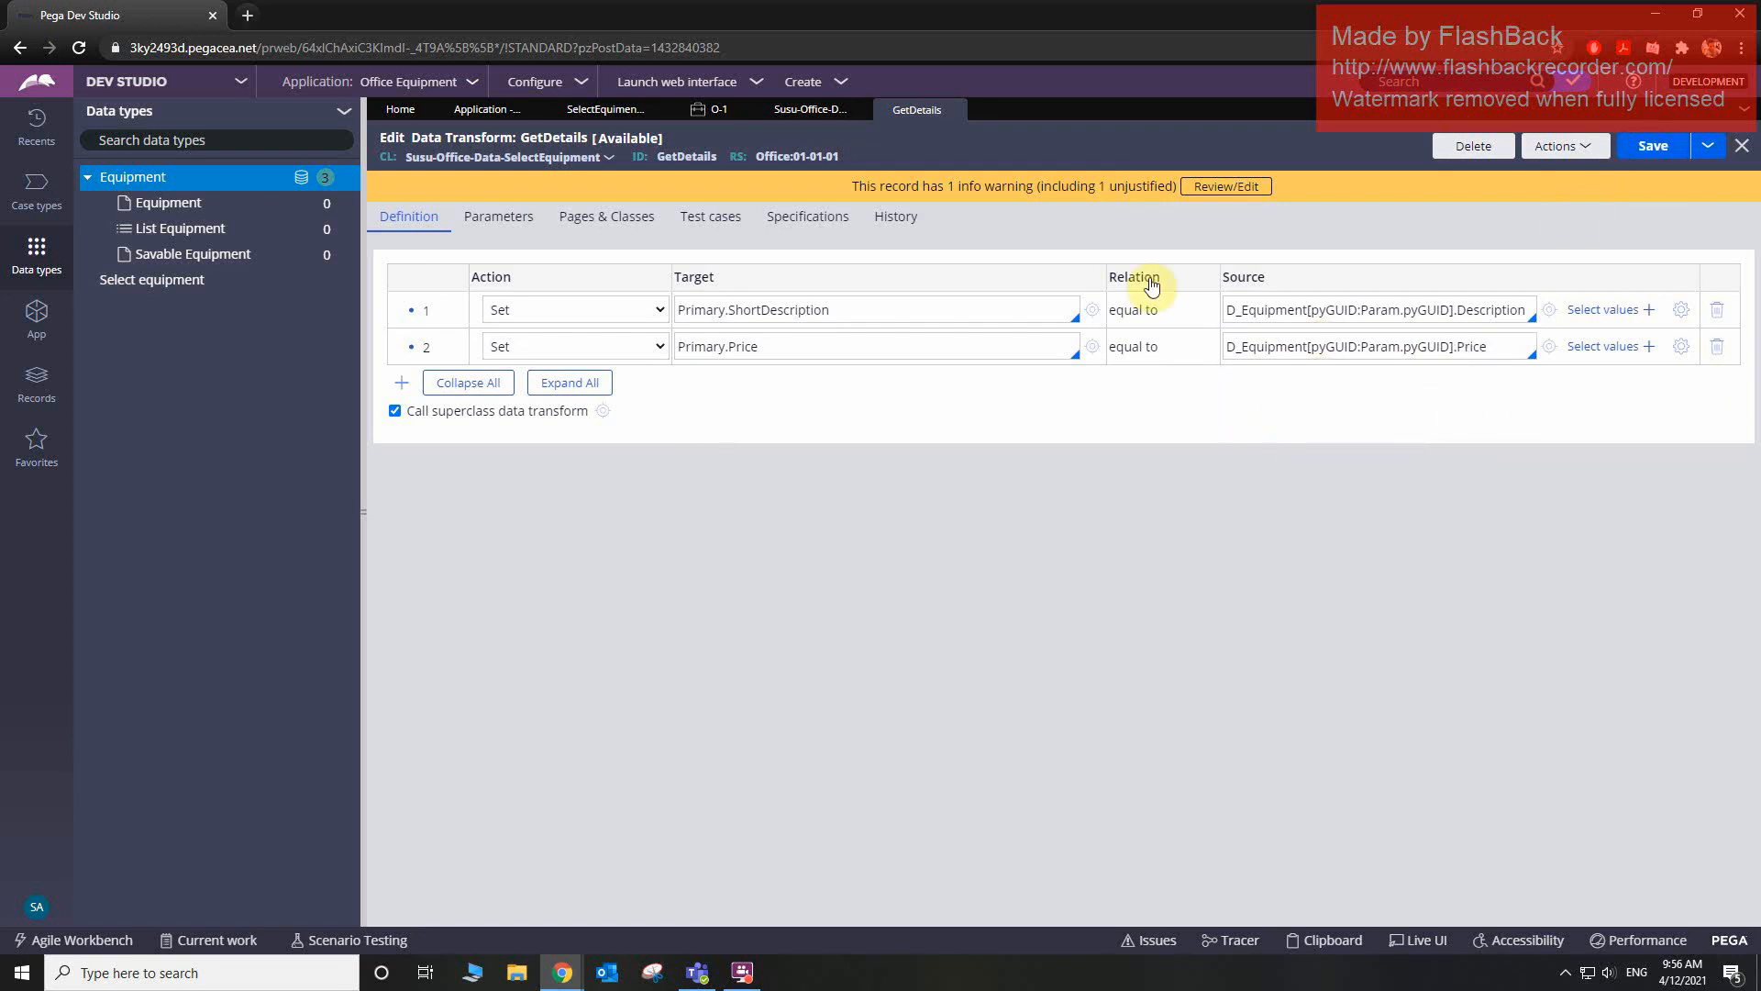
- Refresh the Order Equipment case and select Desk in the Name dropdown to test the price mapping
{"action": "left_click", "coordinate": [711, 109]}
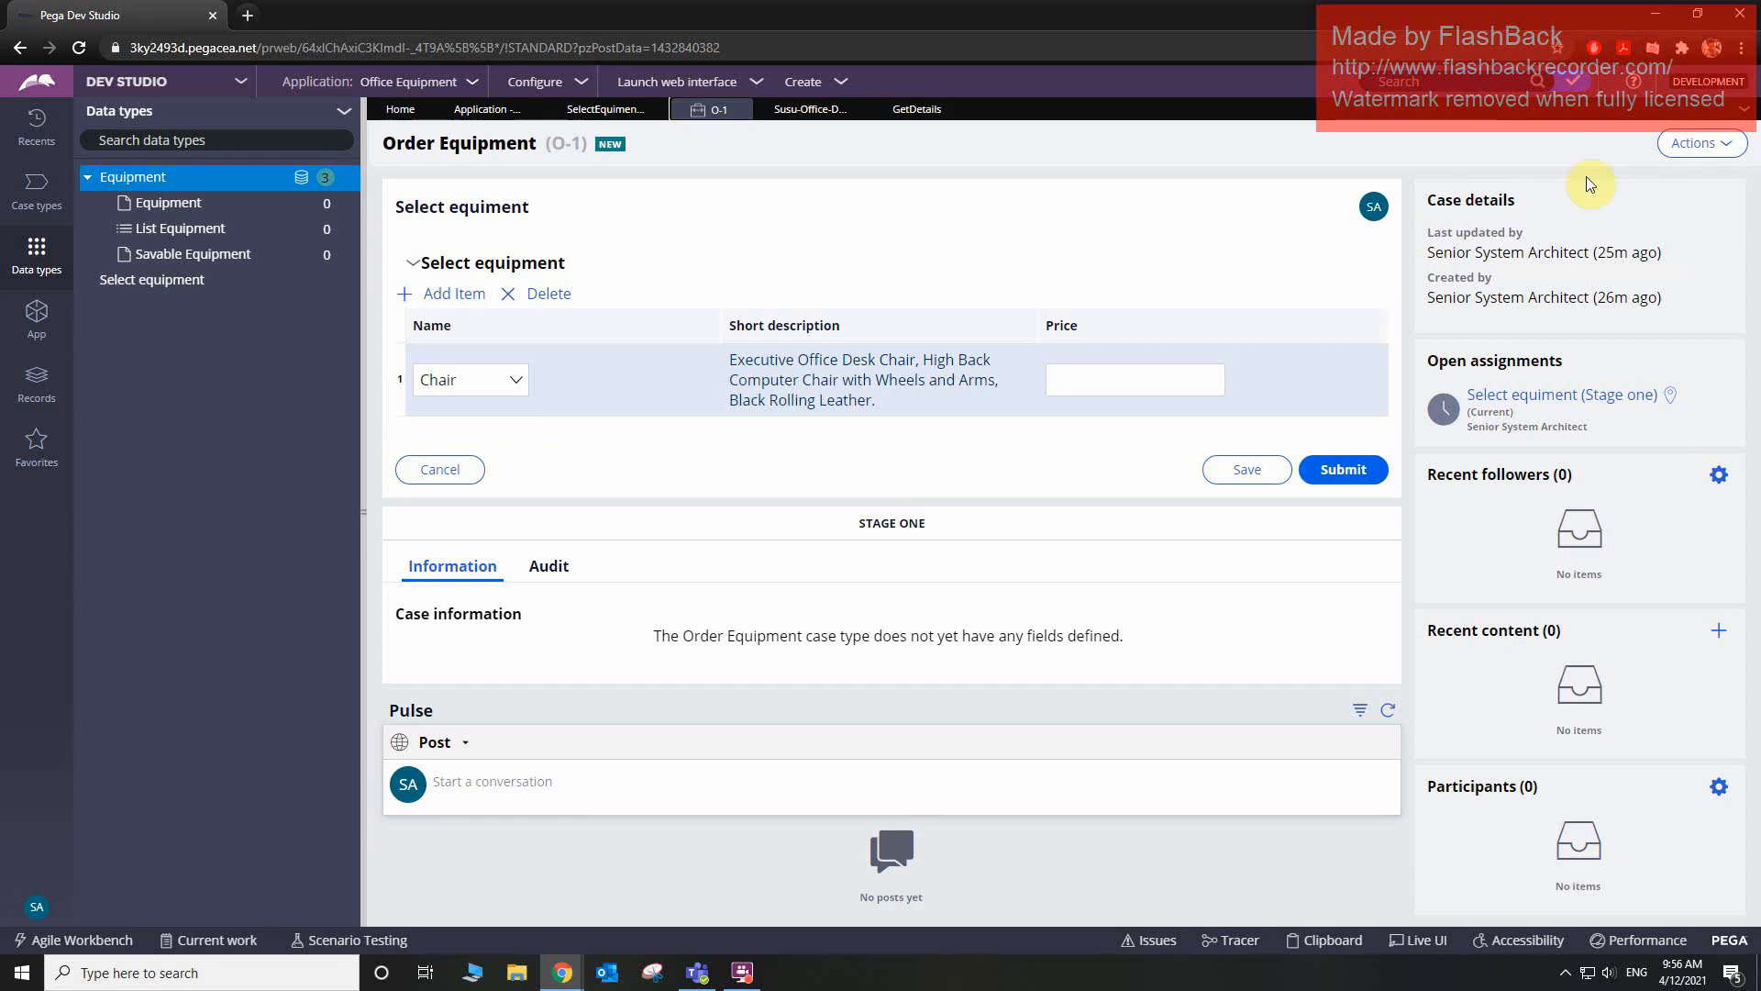
{"action": "left_click", "coordinate": [1697, 143]}
{"action": "left_click", "coordinate": [1688, 184]}
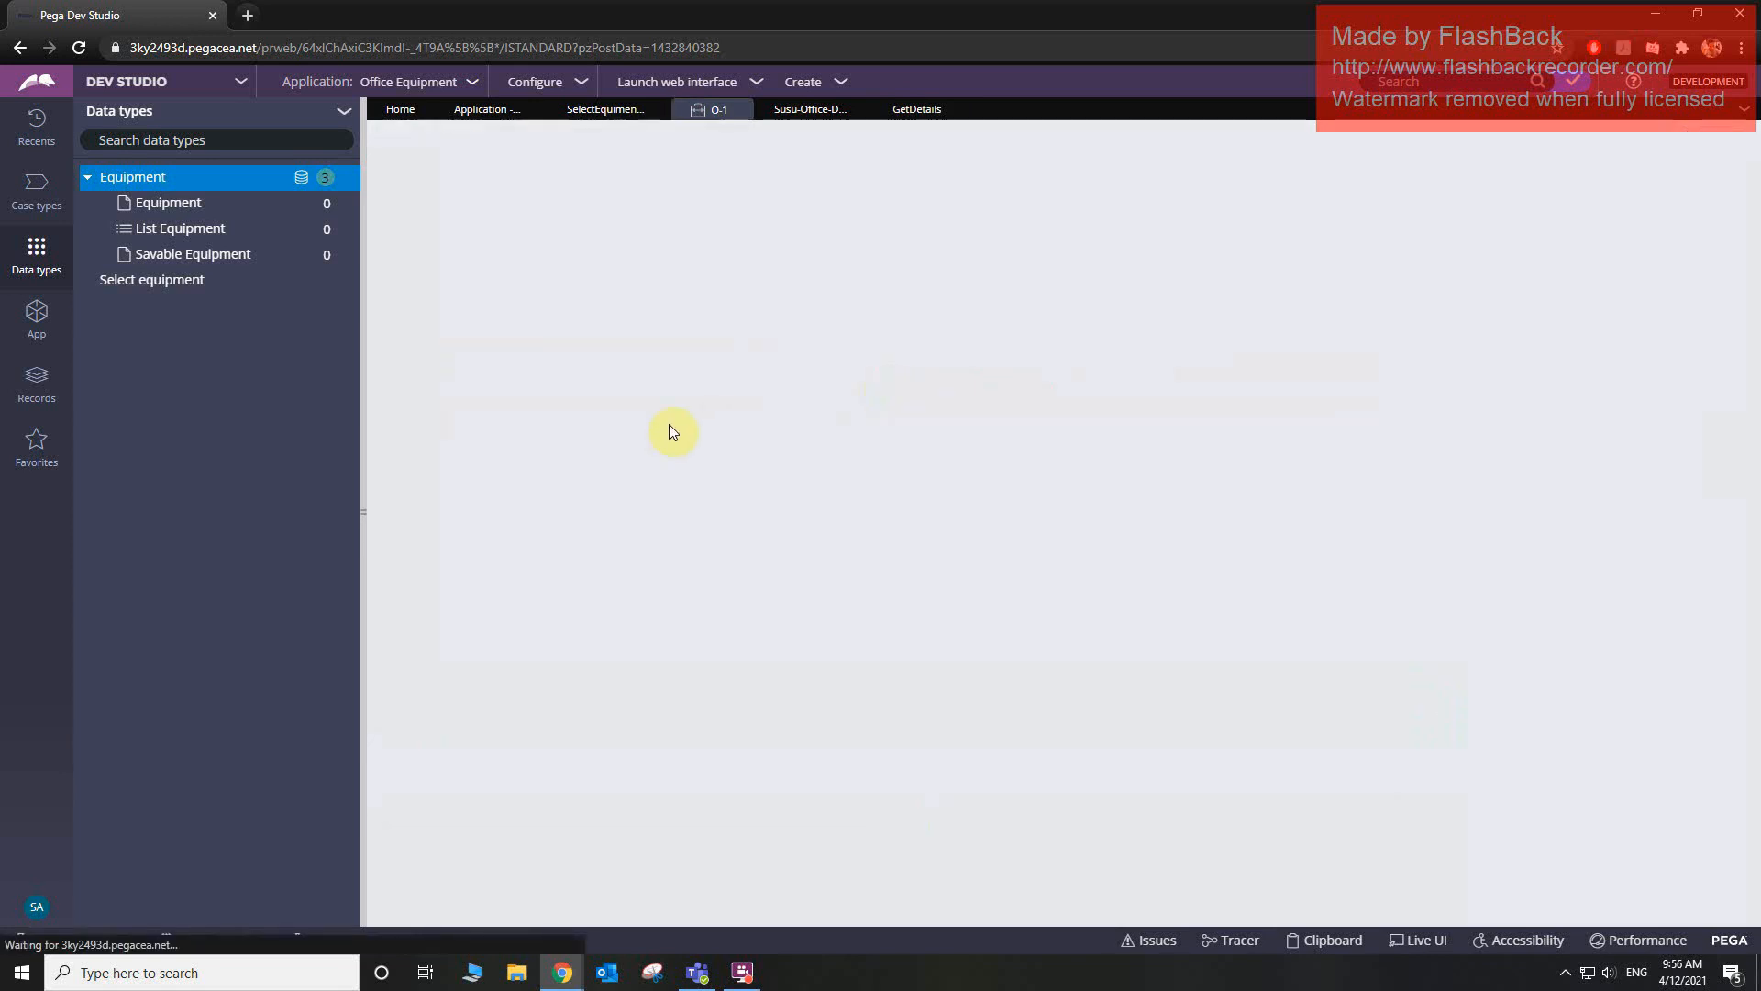
{"action": "left_click", "coordinate": [487, 360]}
{"action": "left_click", "coordinate": [475, 409]}
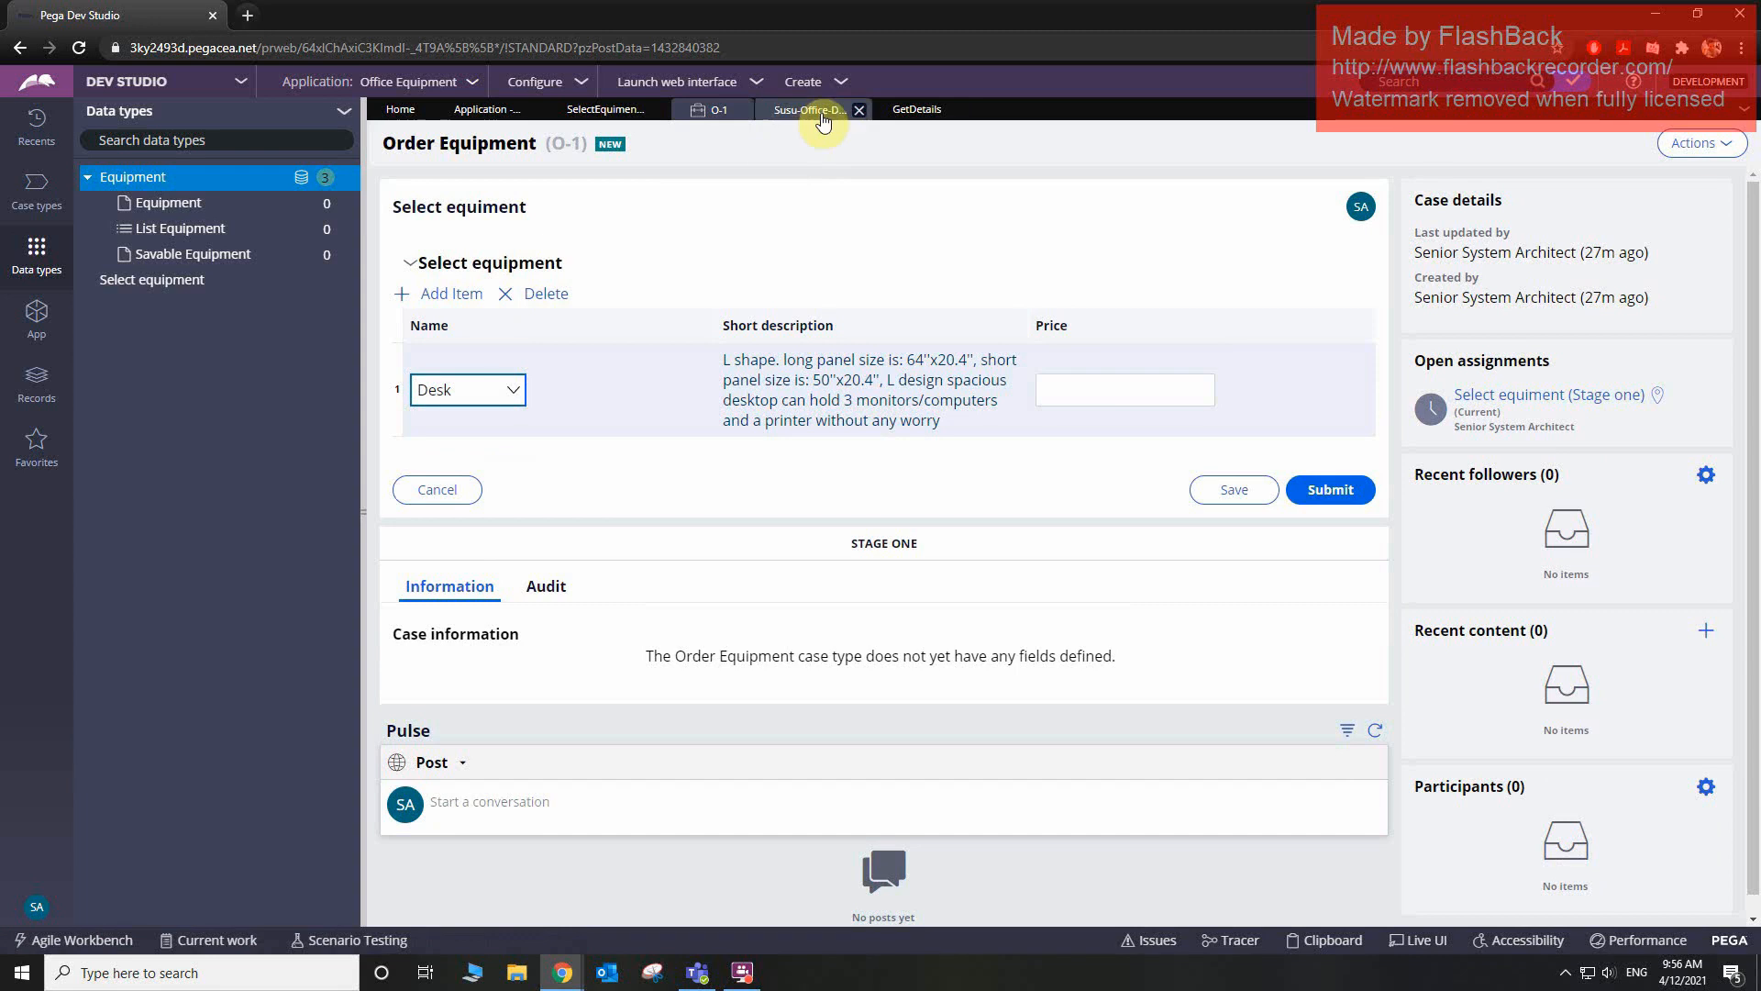
- Save the Select equipment section with its read-only Price cell, and select Desk in the refreshed Order Equipment case
{"action": "left_click", "coordinate": [601, 118]}
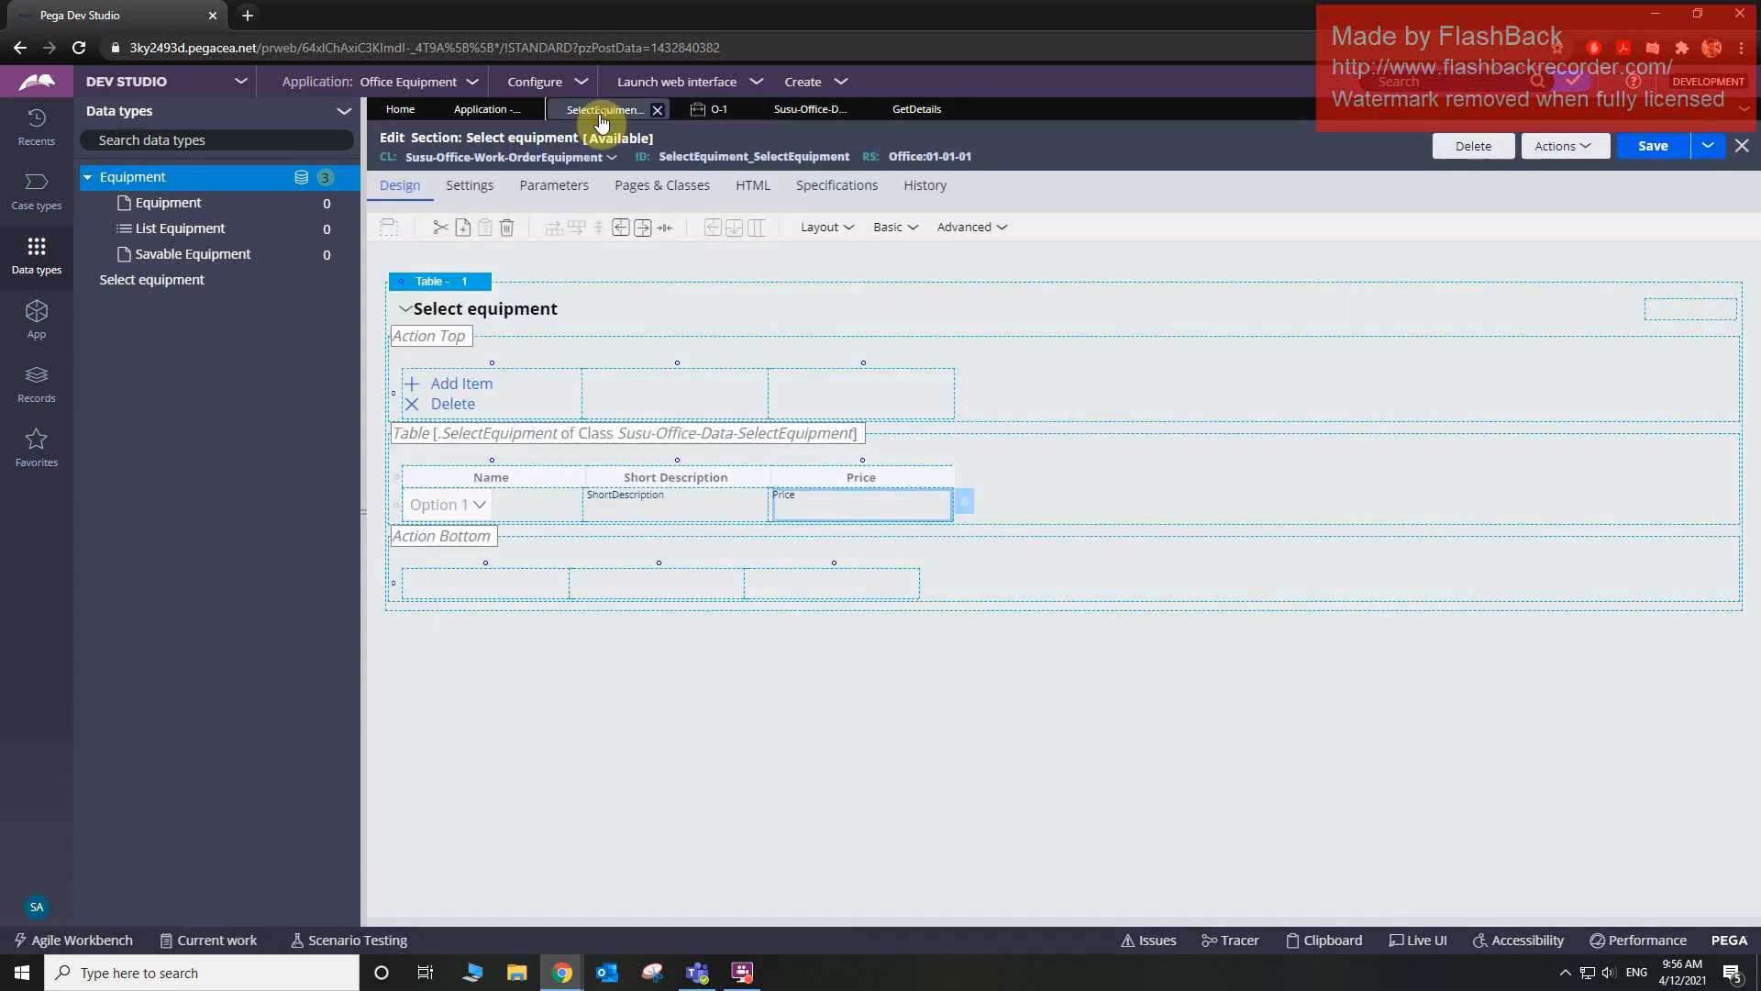
{"action": "left_click", "coordinate": [705, 118]}
{"action": "left_click", "coordinate": [1697, 144]}
{"action": "left_click", "coordinate": [1693, 181]}
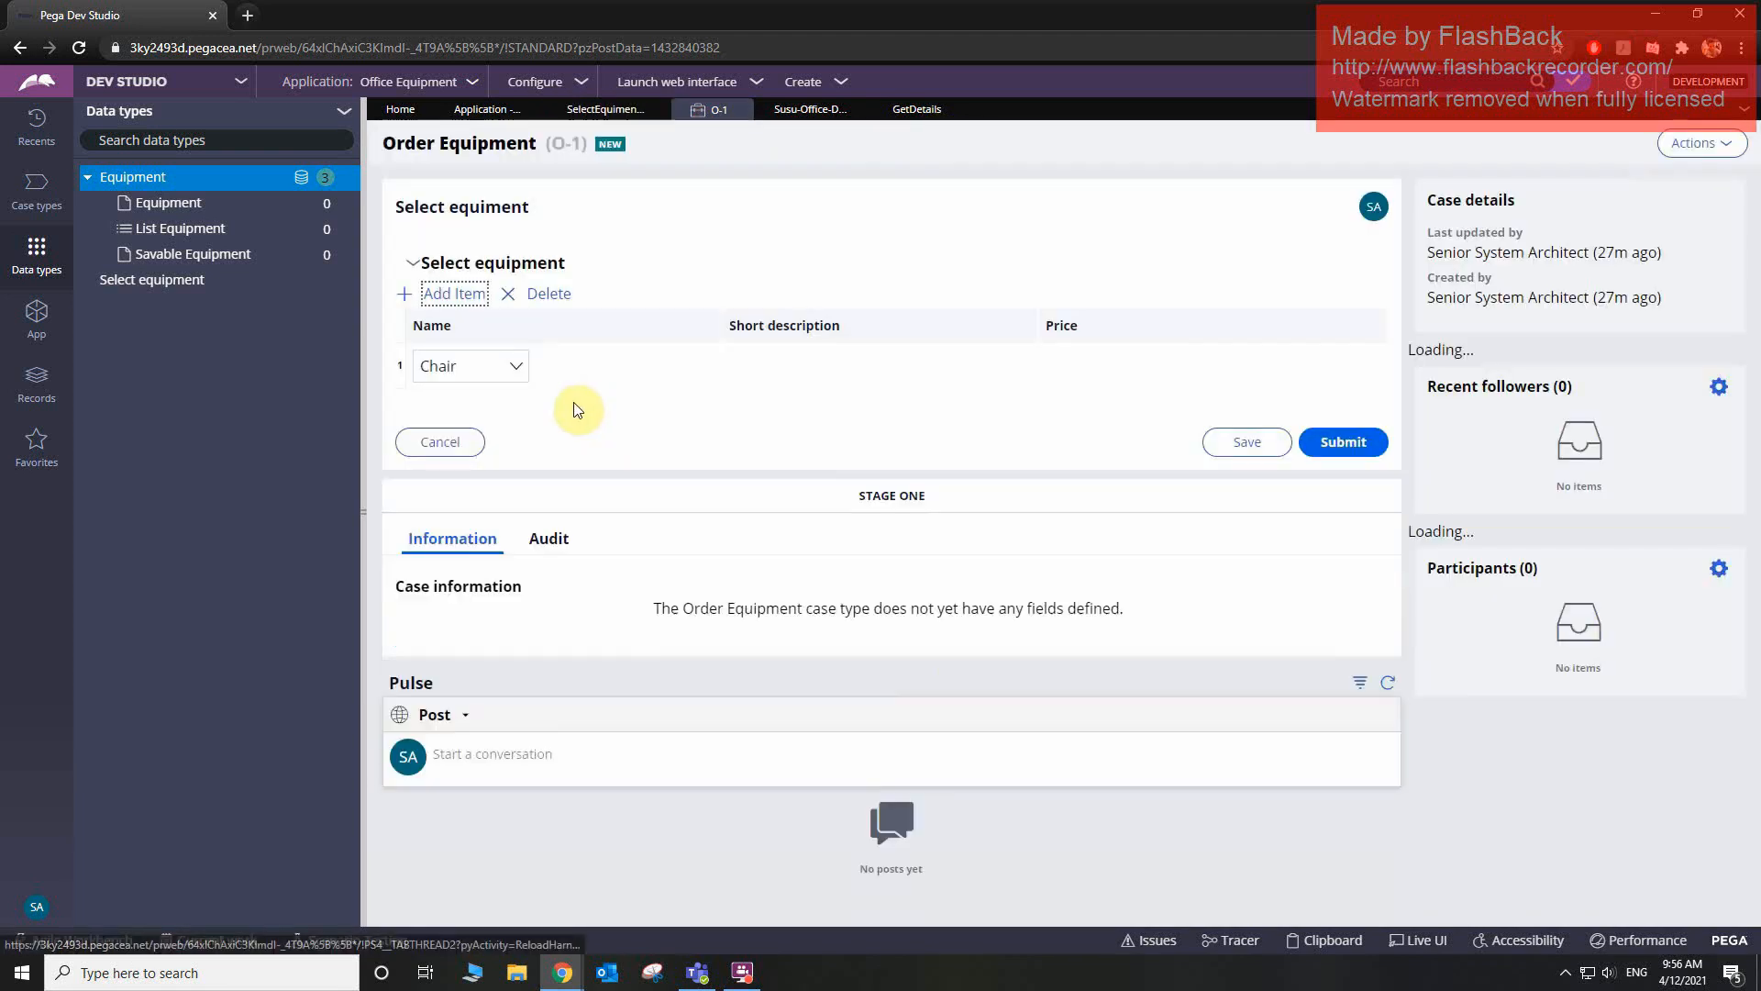
{"action": "left_click", "coordinate": [511, 393]}
{"action": "left_click", "coordinate": [507, 424]}
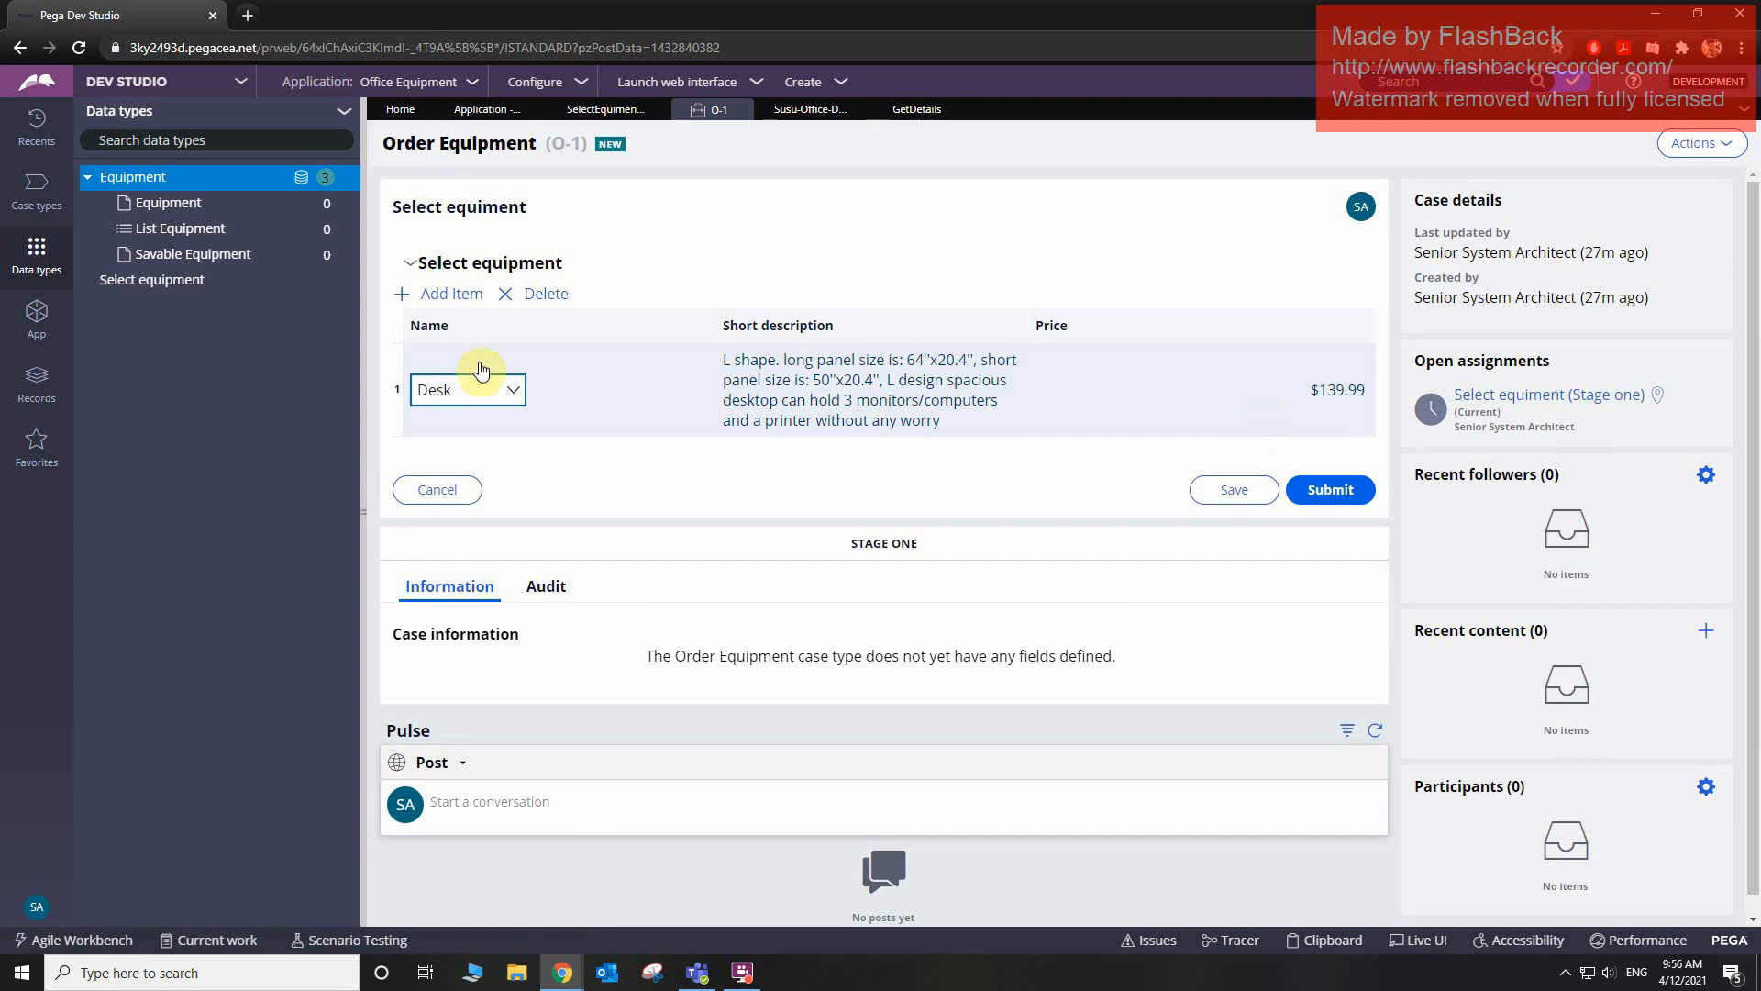
- Add two more items to the Select equipment table, choosing MacBook Air for the second row and Chair for the third
{"action": "left_click", "coordinate": [447, 294]}
{"action": "left_click", "coordinate": [507, 460]}
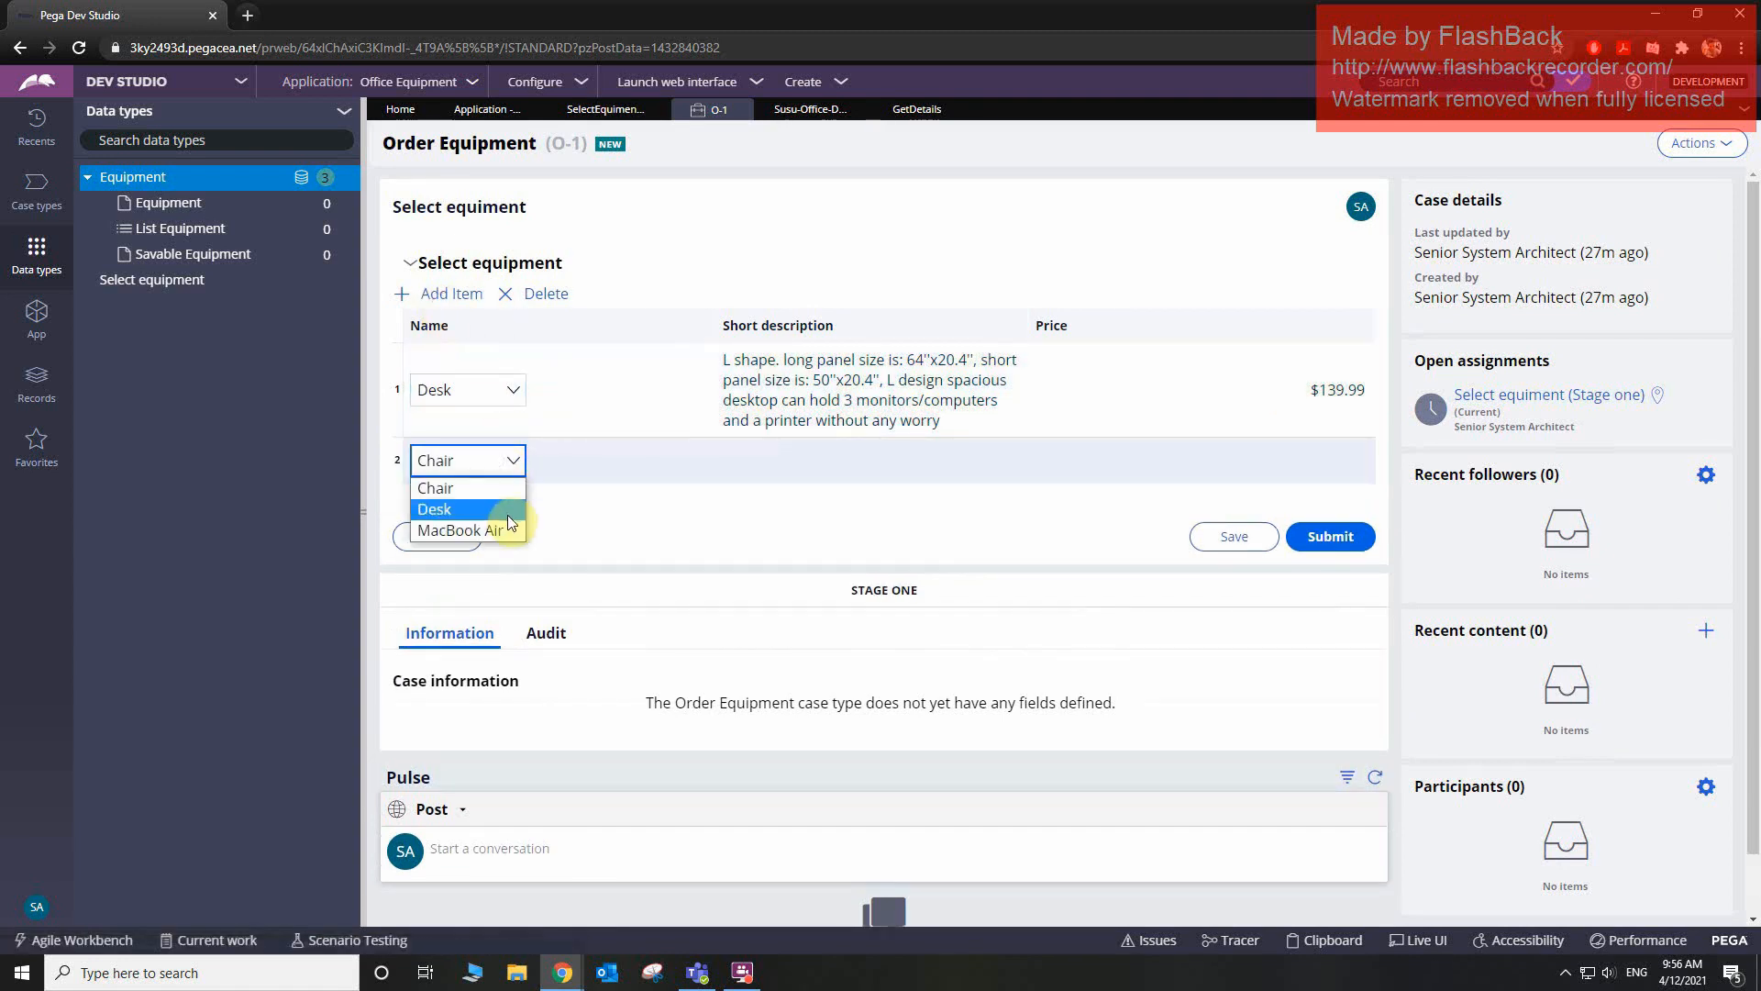
{"action": "left_click", "coordinate": [510, 514]}
{"action": "left_click", "coordinate": [504, 492]}
{"action": "left_click", "coordinate": [495, 545]}
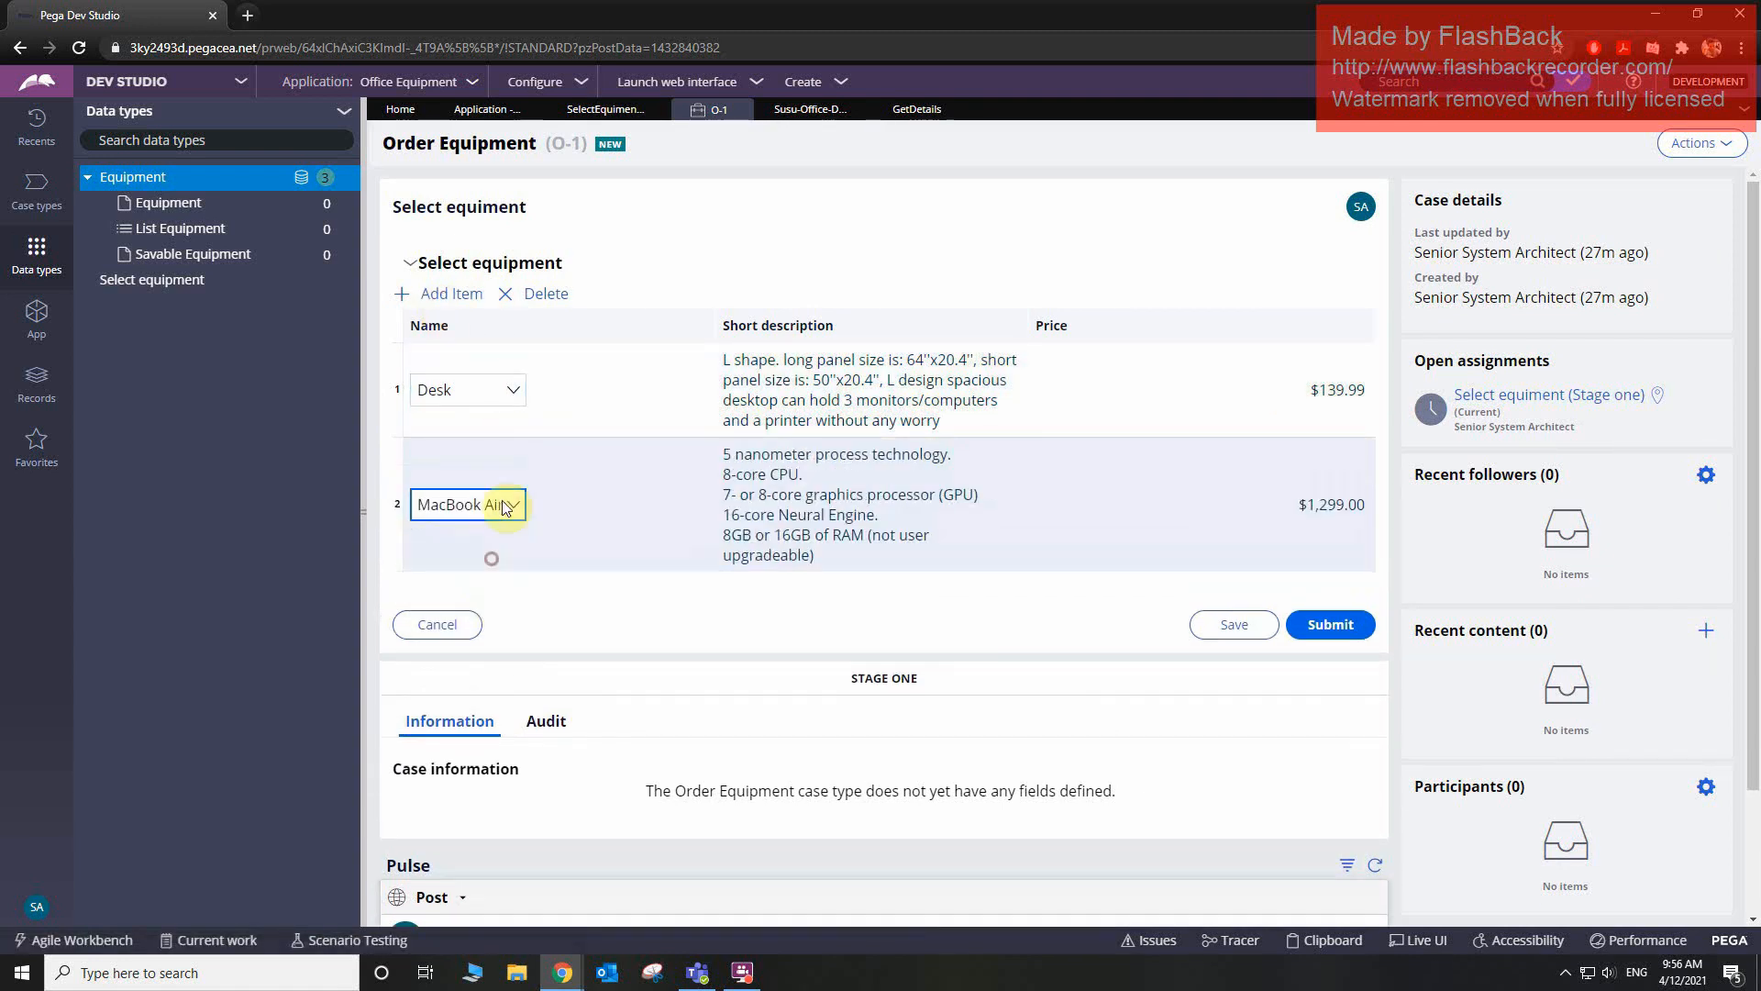
{"action": "left_click", "coordinate": [433, 296]}
{"action": "left_click", "coordinate": [504, 641]}
{"action": "left_click", "coordinate": [499, 663]}
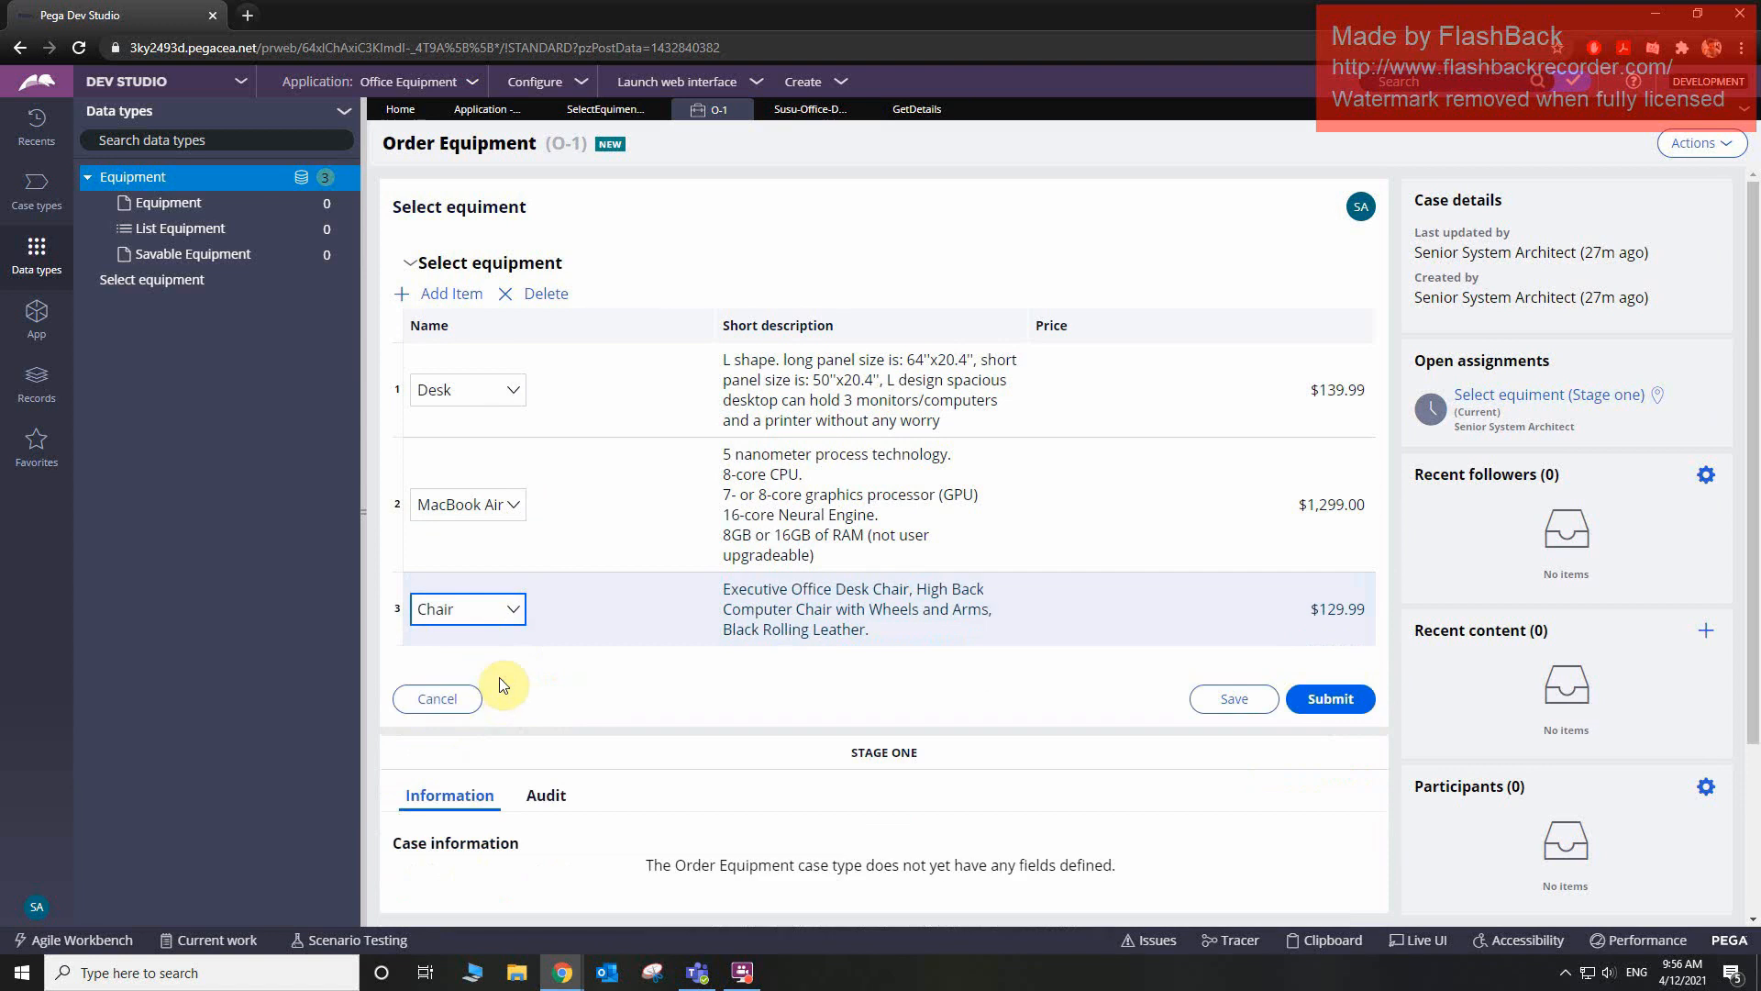
{"action": "left_click", "coordinate": [604, 681]}
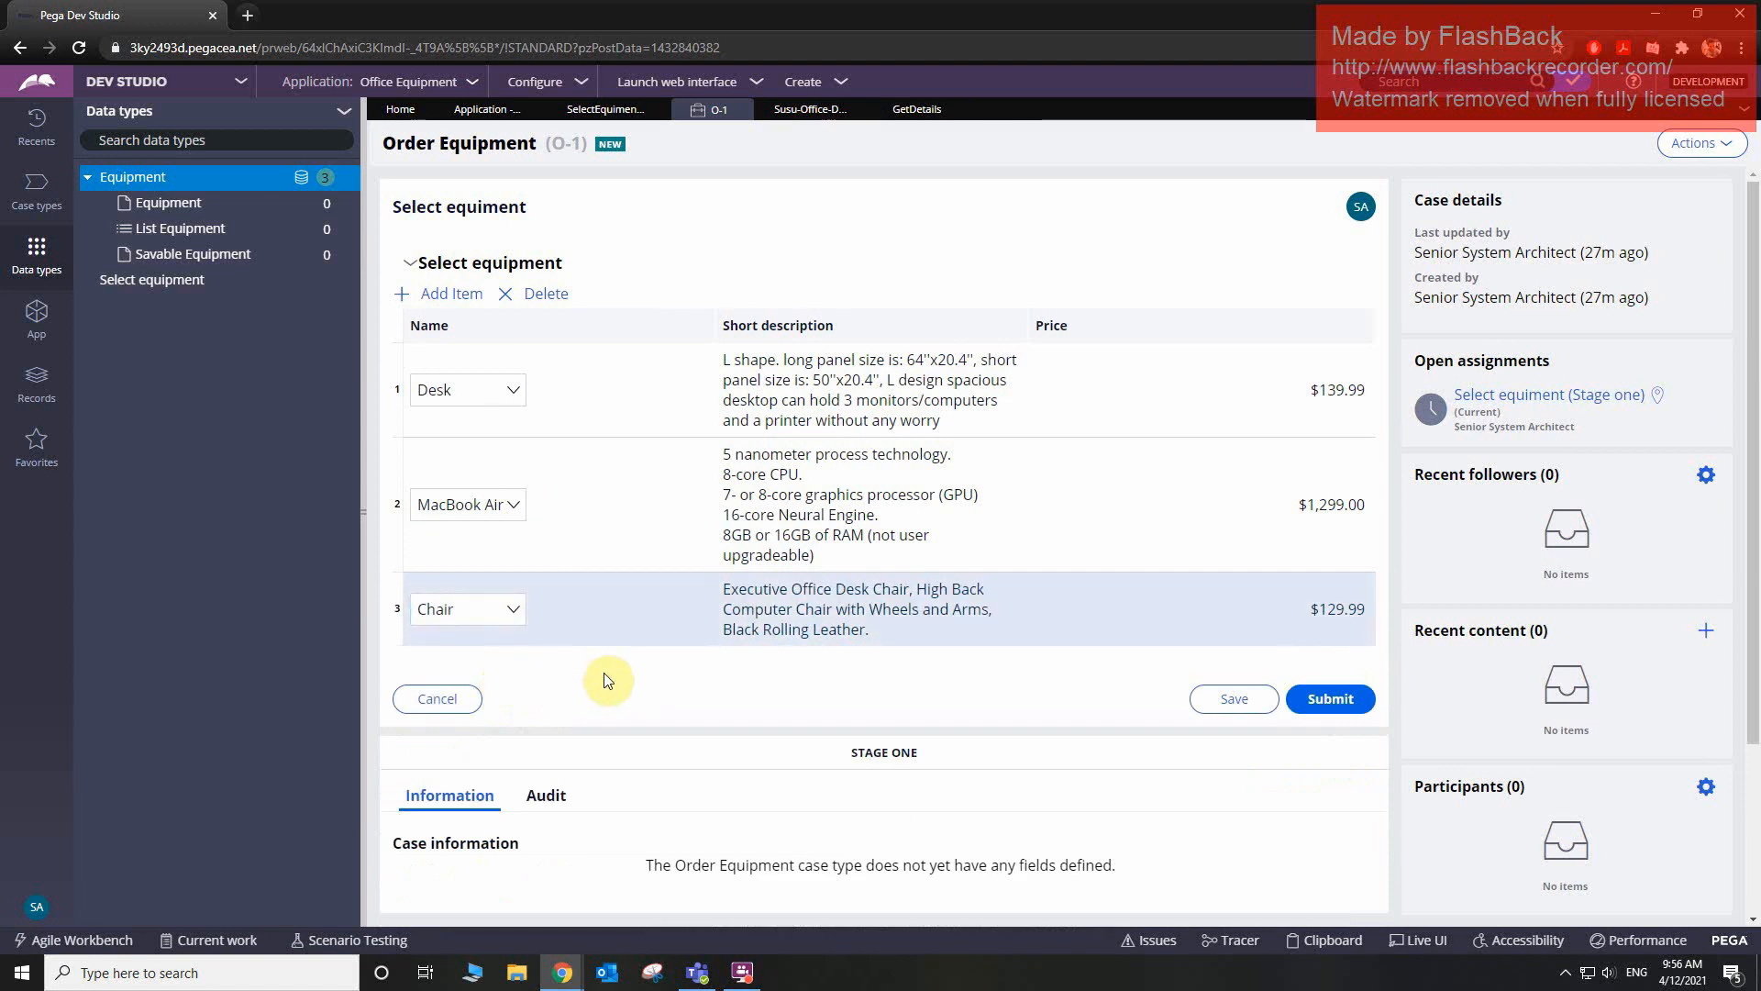